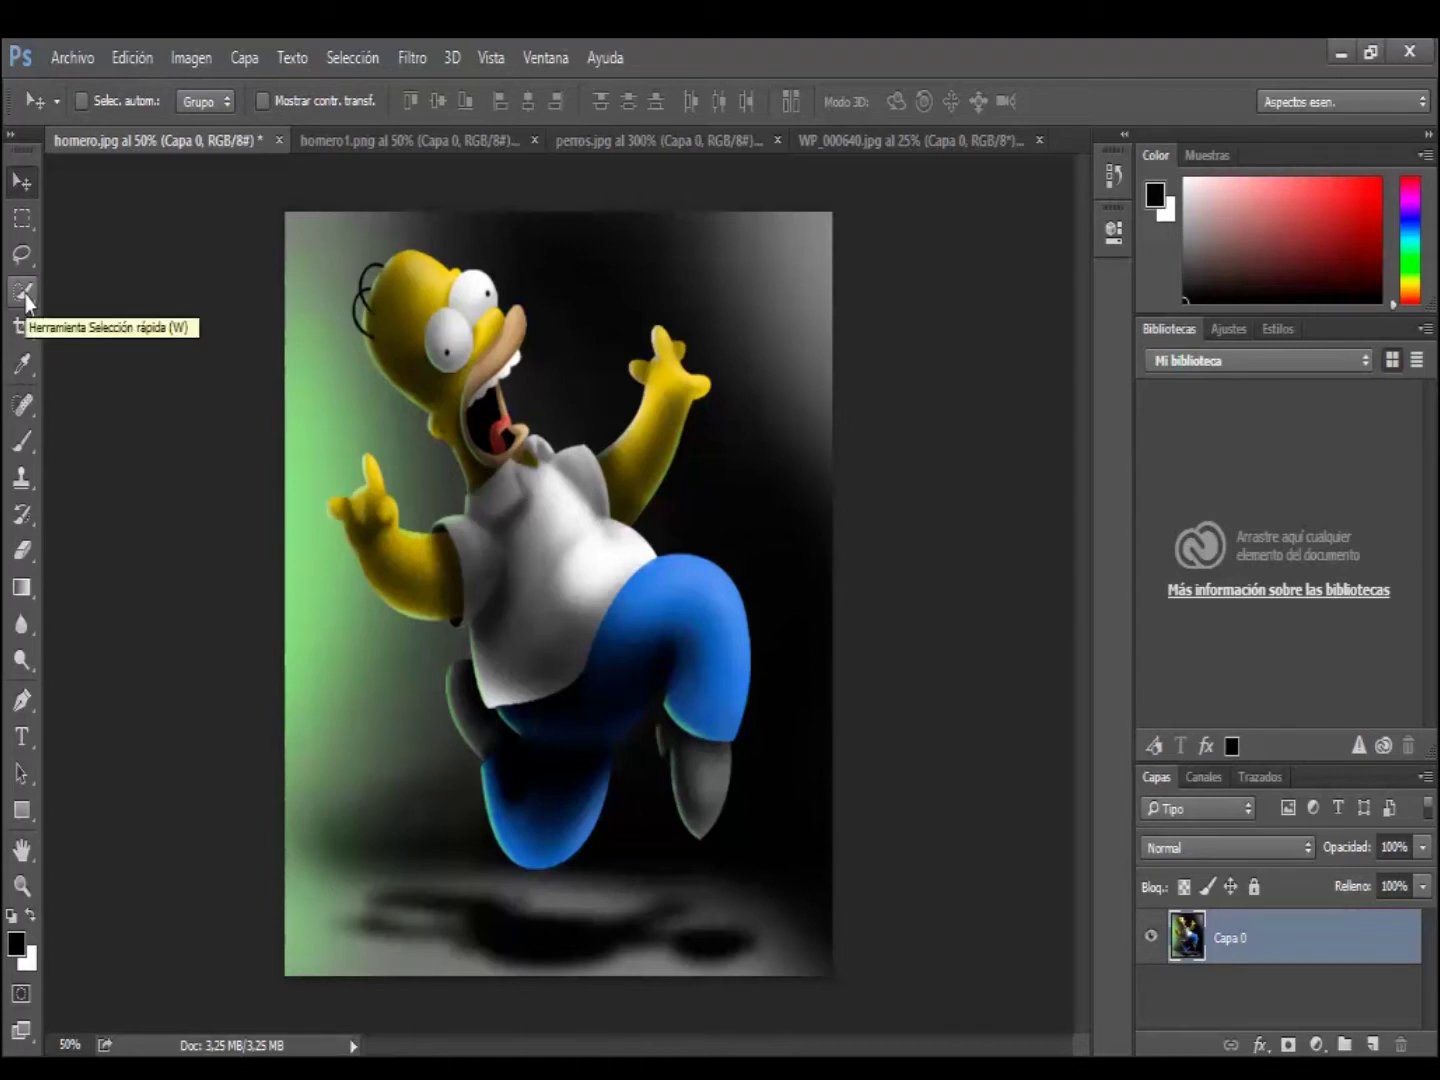
Step: Bring homero.jpg to the front, with its content on the unlocked layer Capa 0
left_click_drag(336, 430, 335, 429)
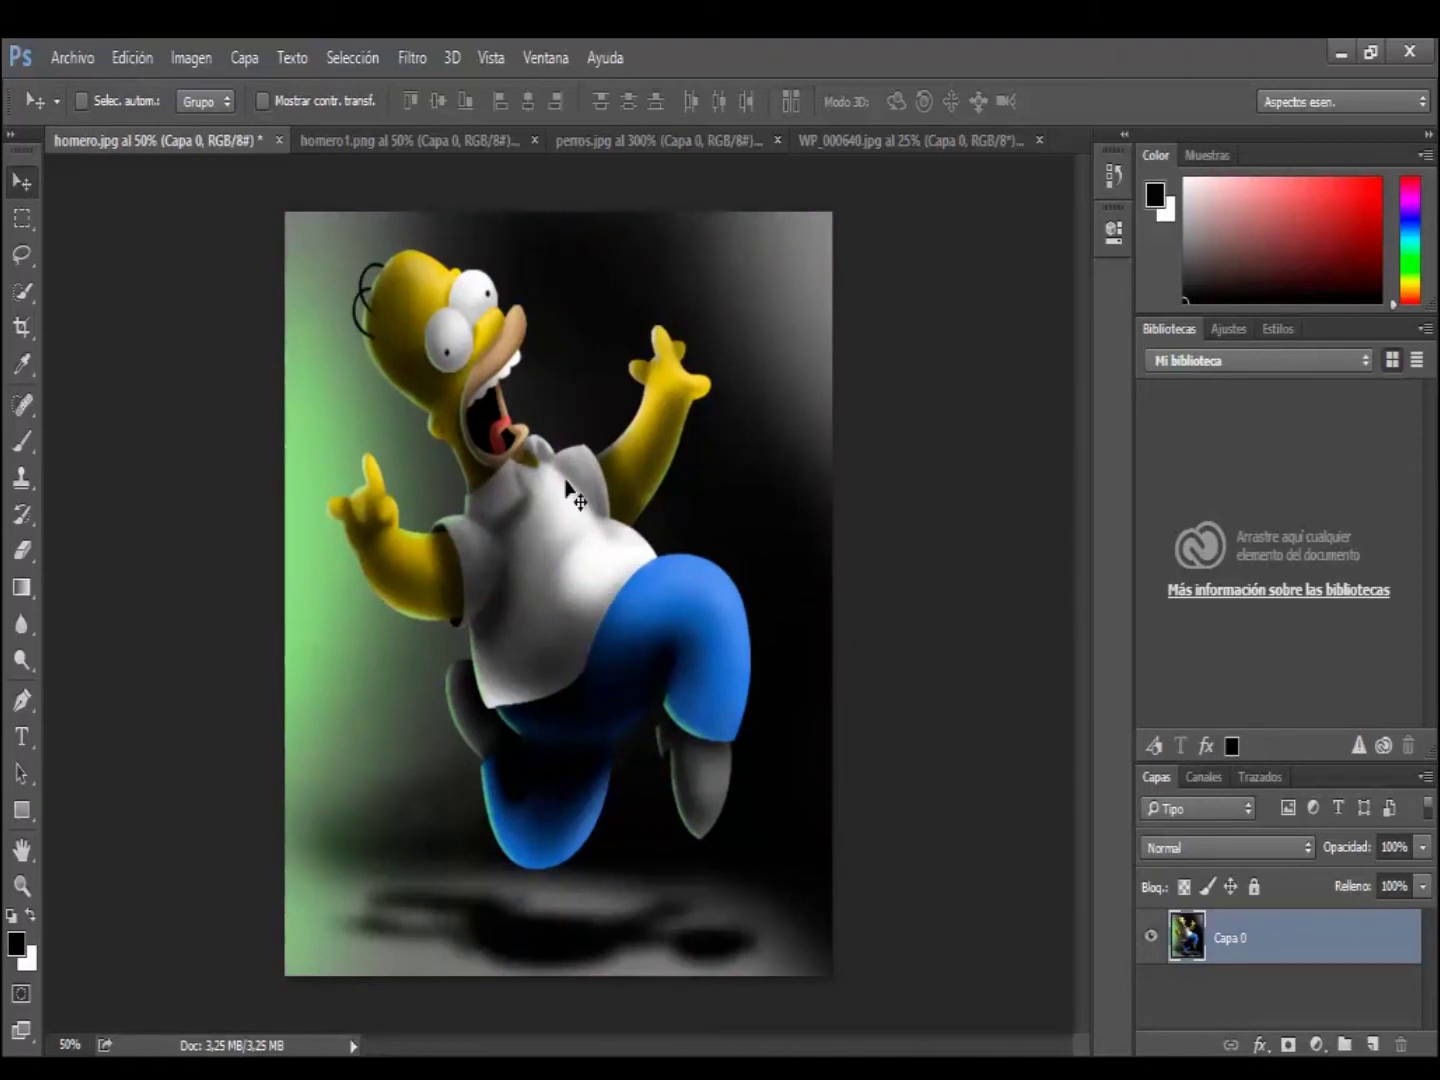
Step: Quick-select the green and dark background except Homer's left arm, then delete it to transparency
left_click(24, 293)
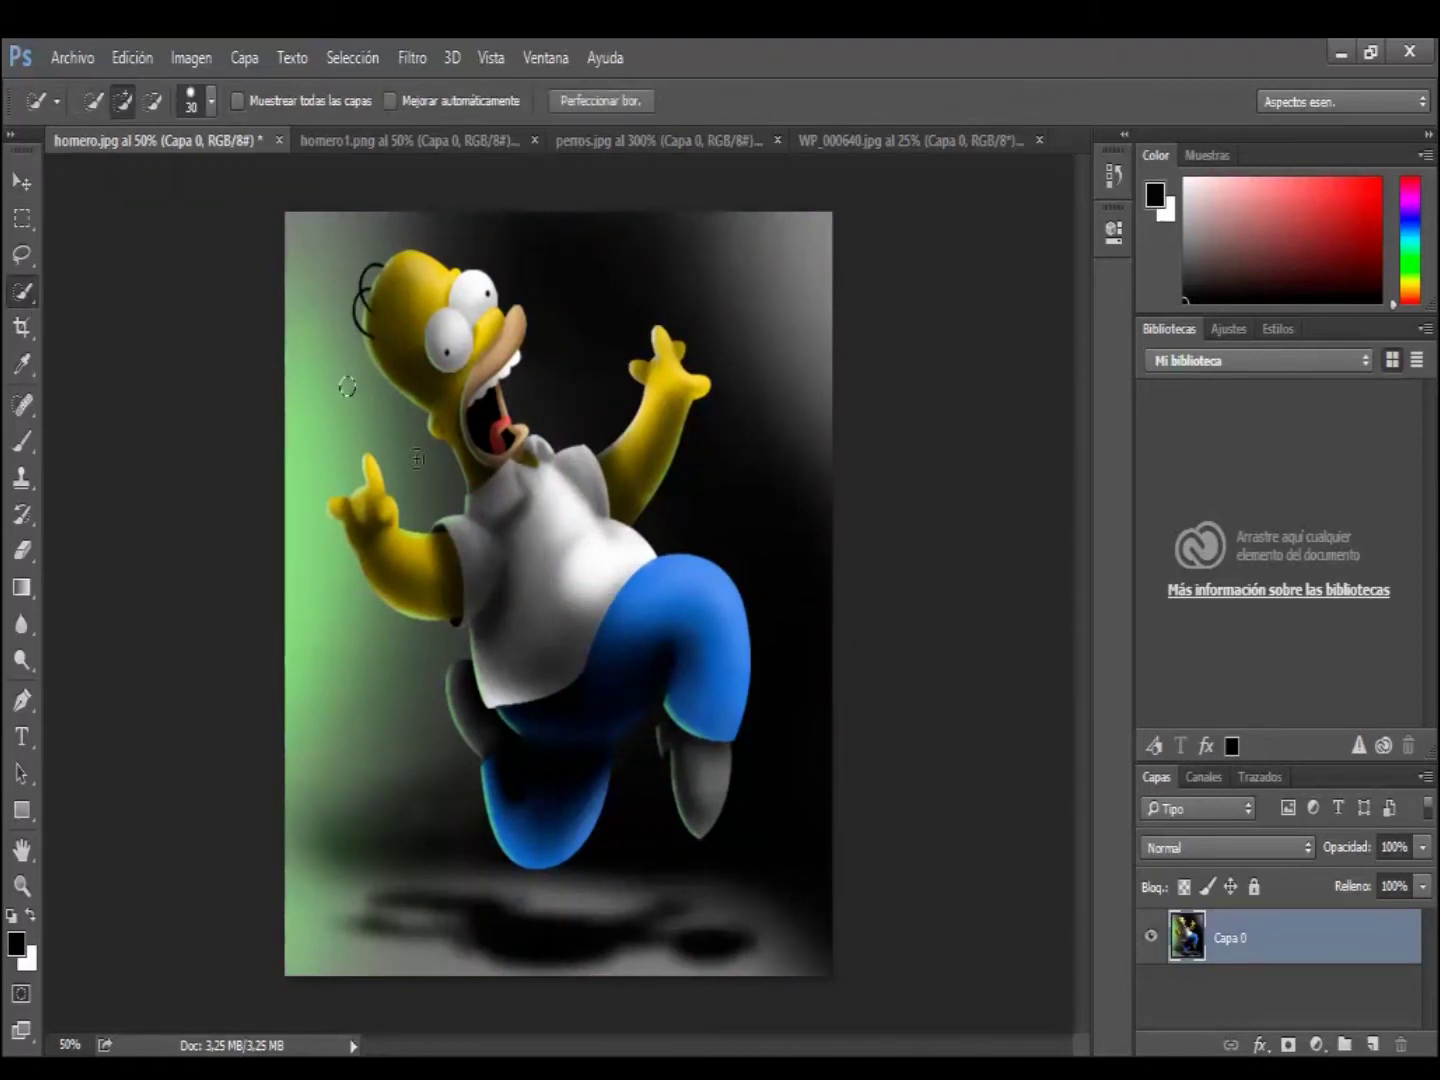
left_click_drag(345, 338, 440, 440)
left_click_drag(751, 401, 801, 774)
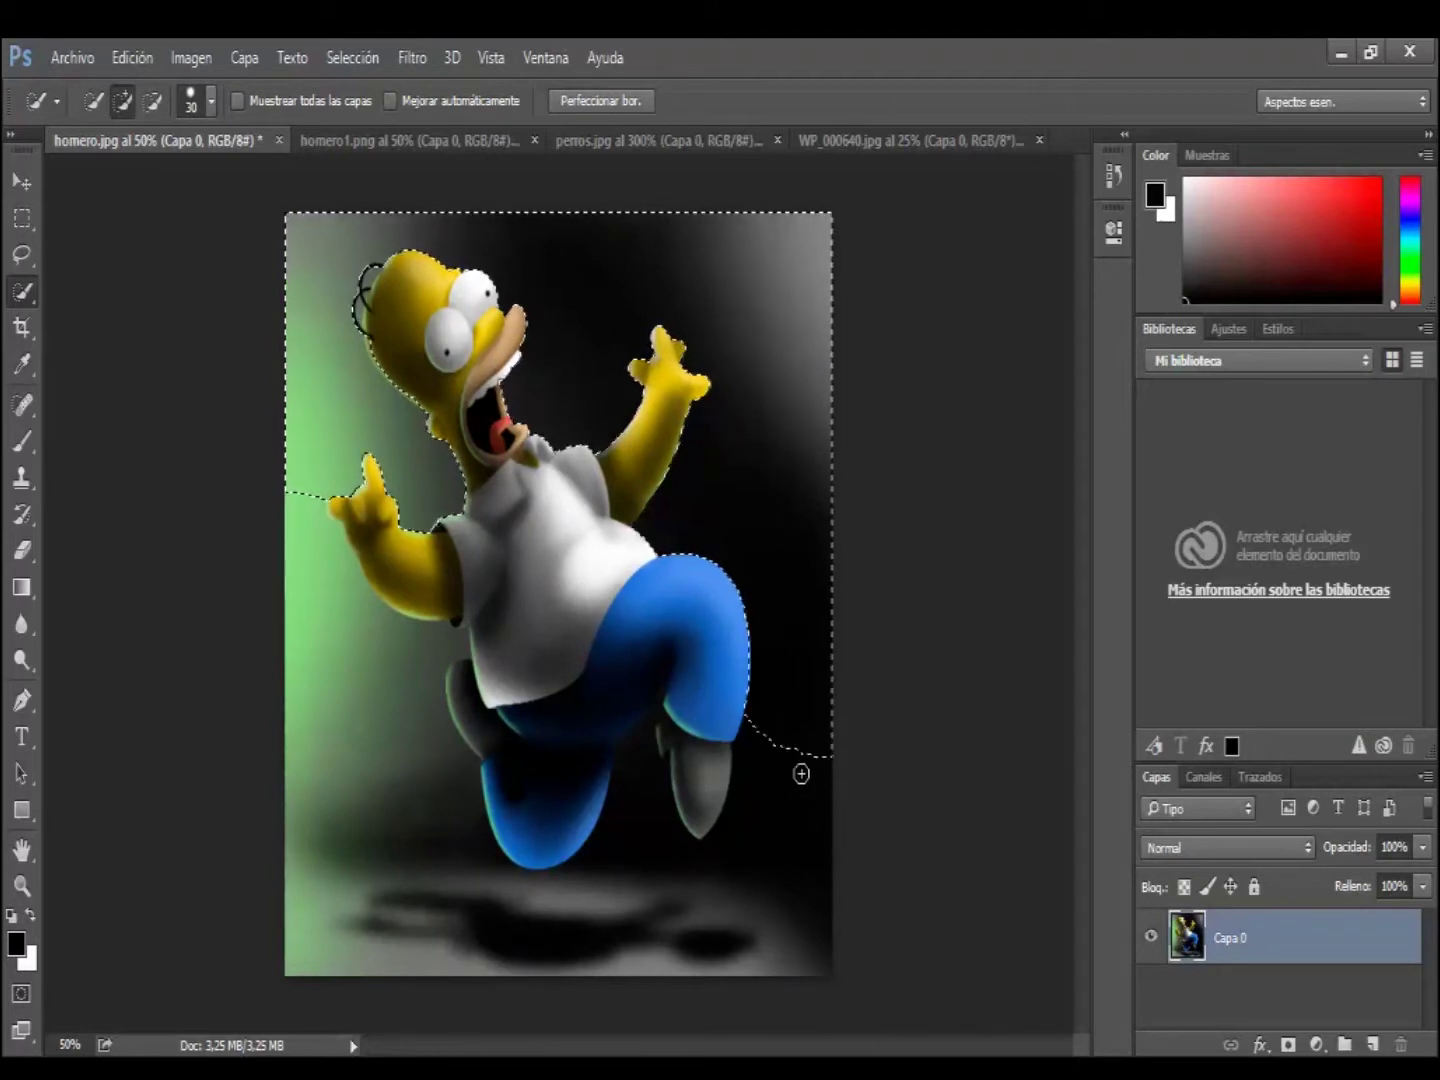
left_click_drag(337, 630, 379, 707)
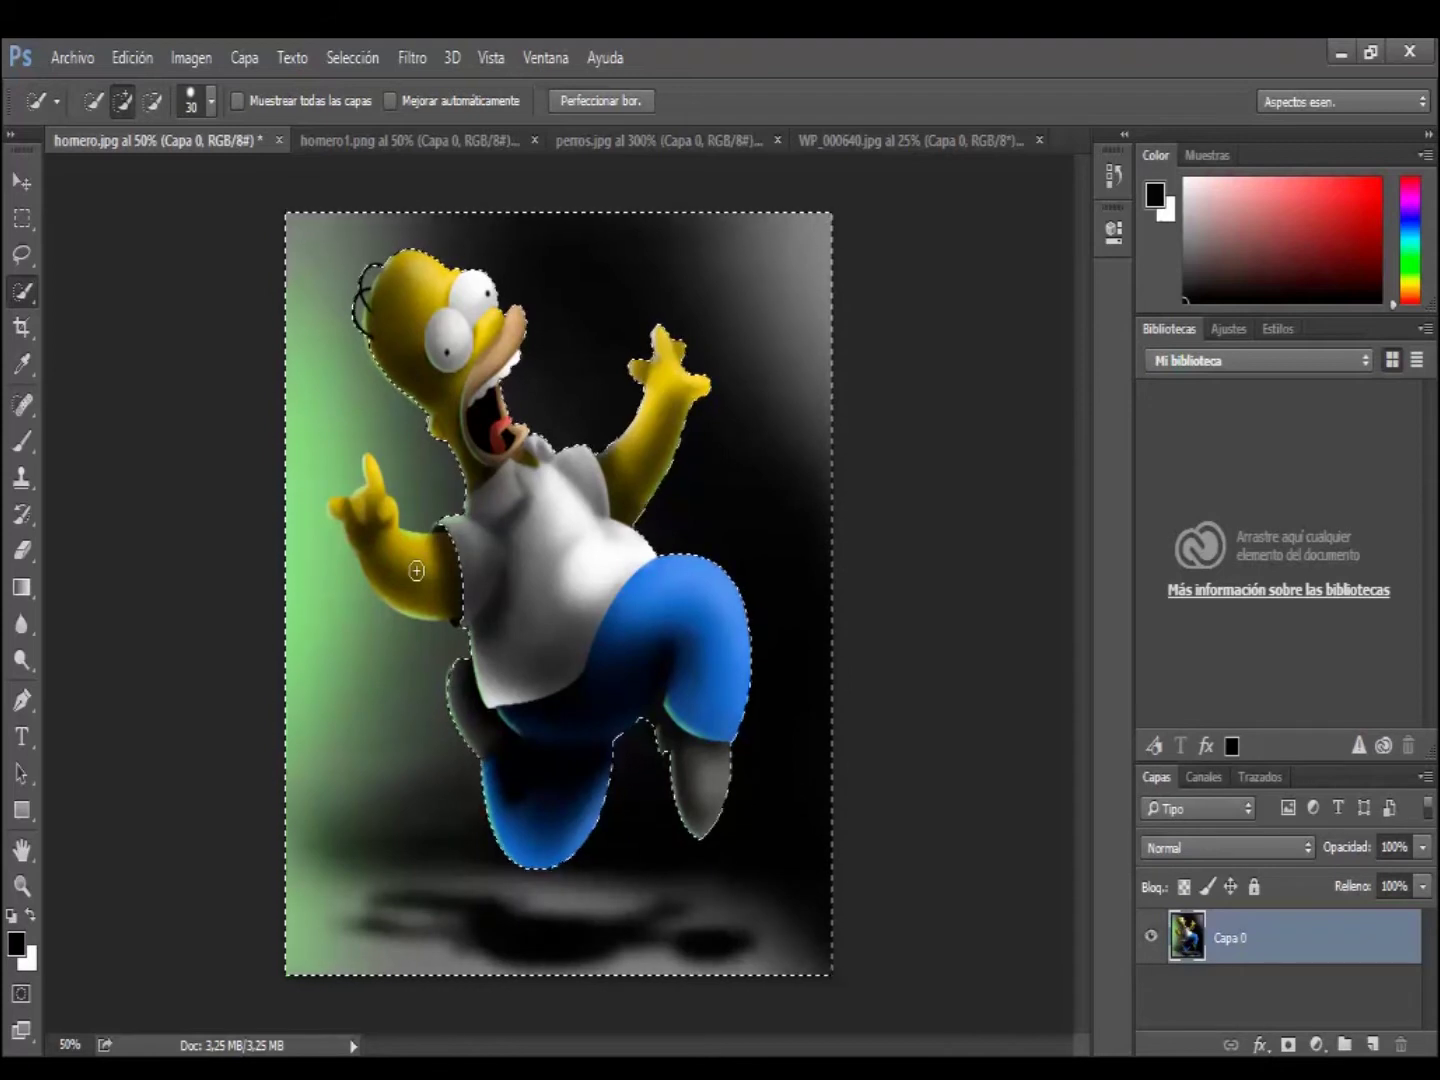
key("alt")
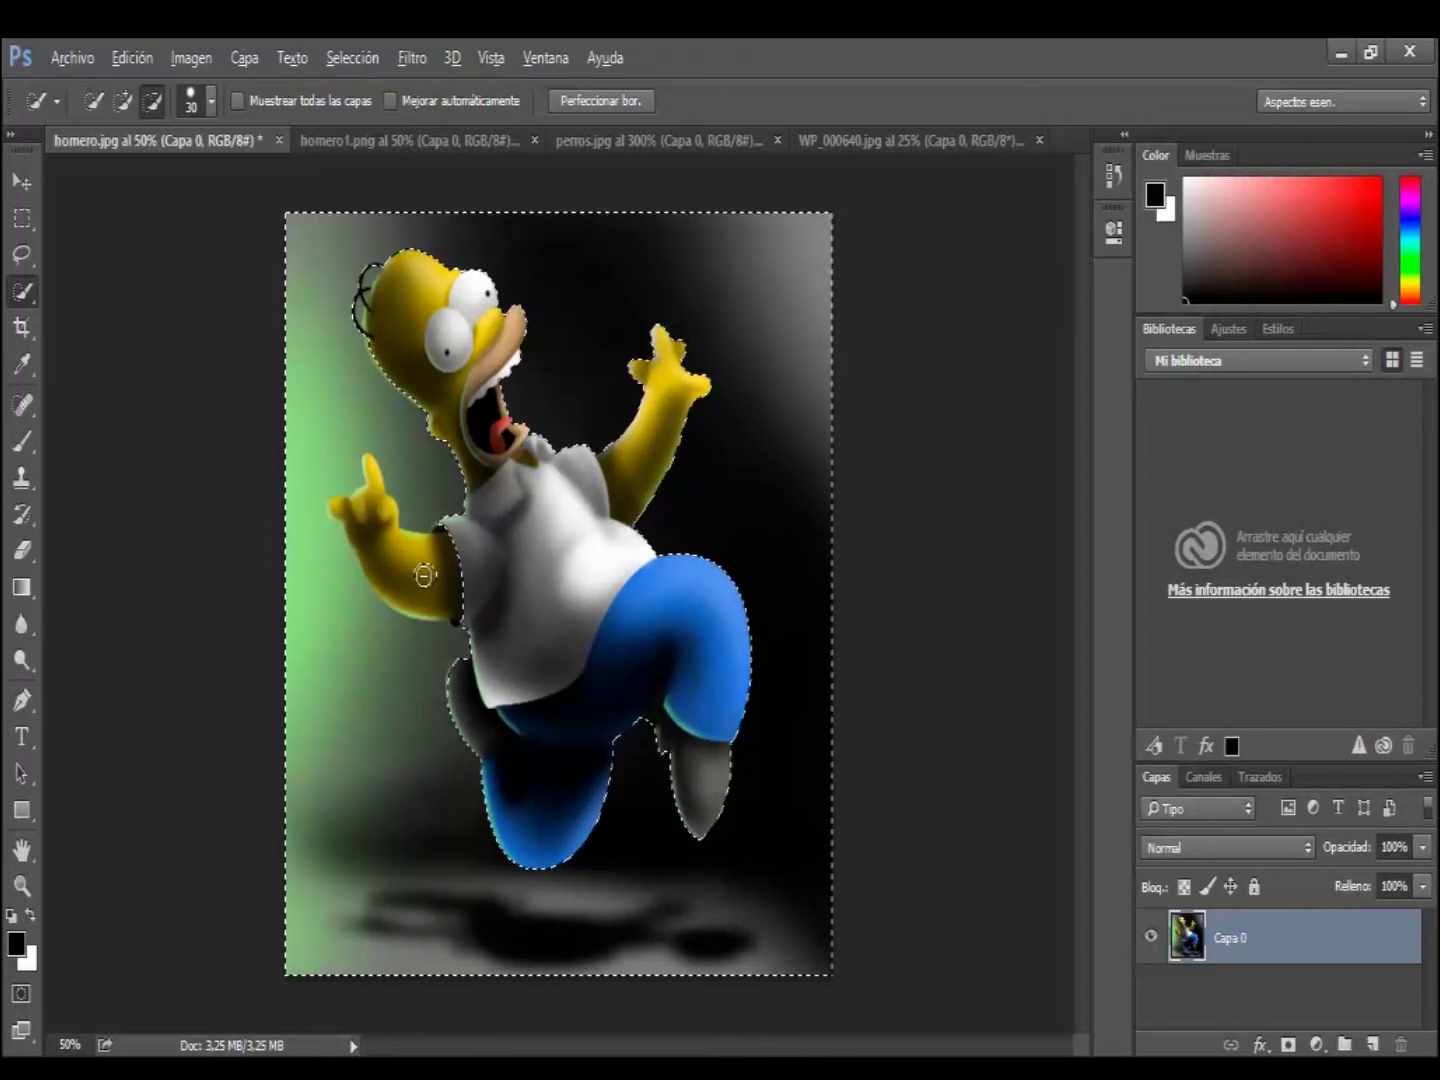
left_click_drag(424, 577, 380, 521)
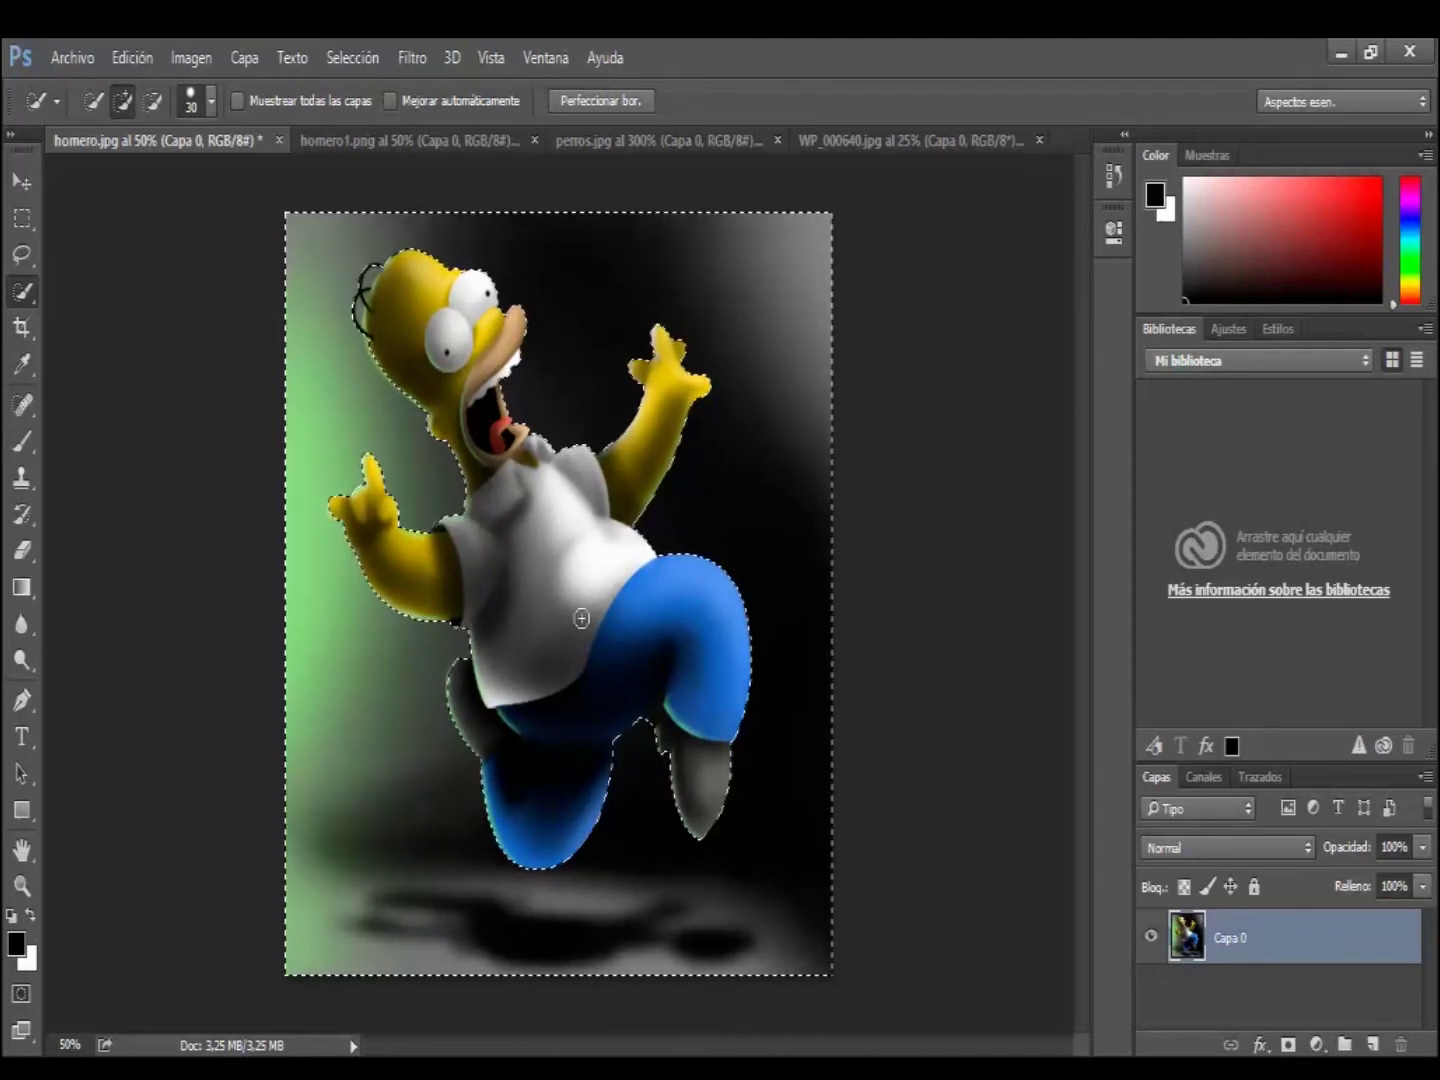
key("Delete")
key("ctrl+d")
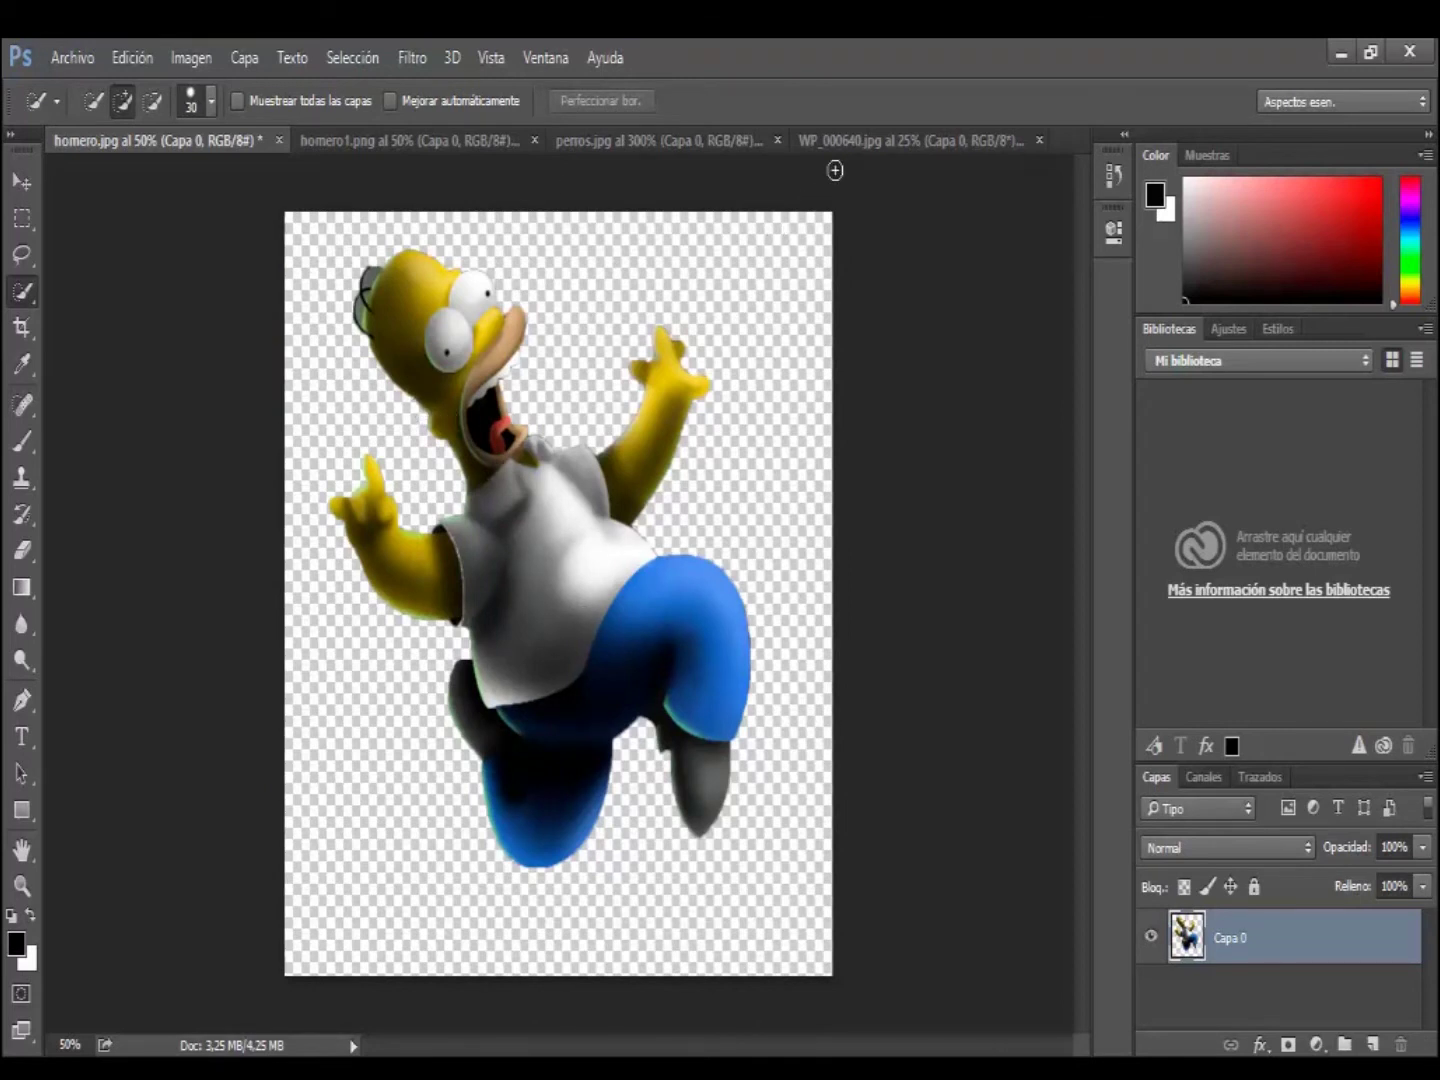
left_click(20, 185)
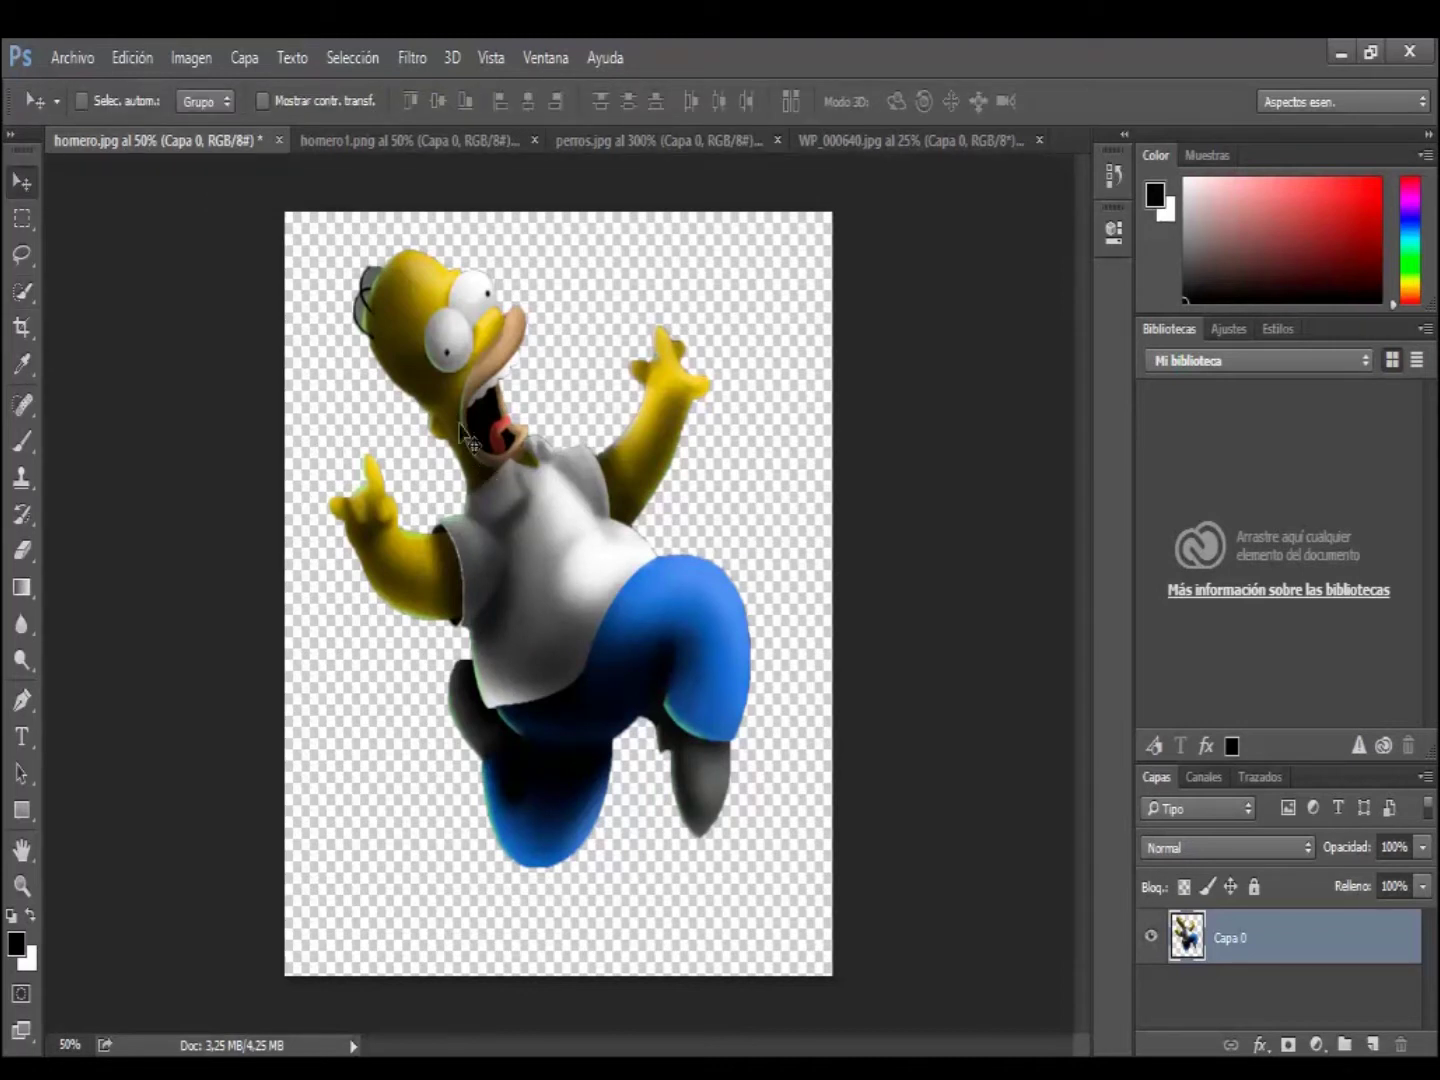
Step: Drag the cut-out Homer into WP_000640.jpg as Capa 1 at the left edge
left_click_drag(452, 401, 788, 163)
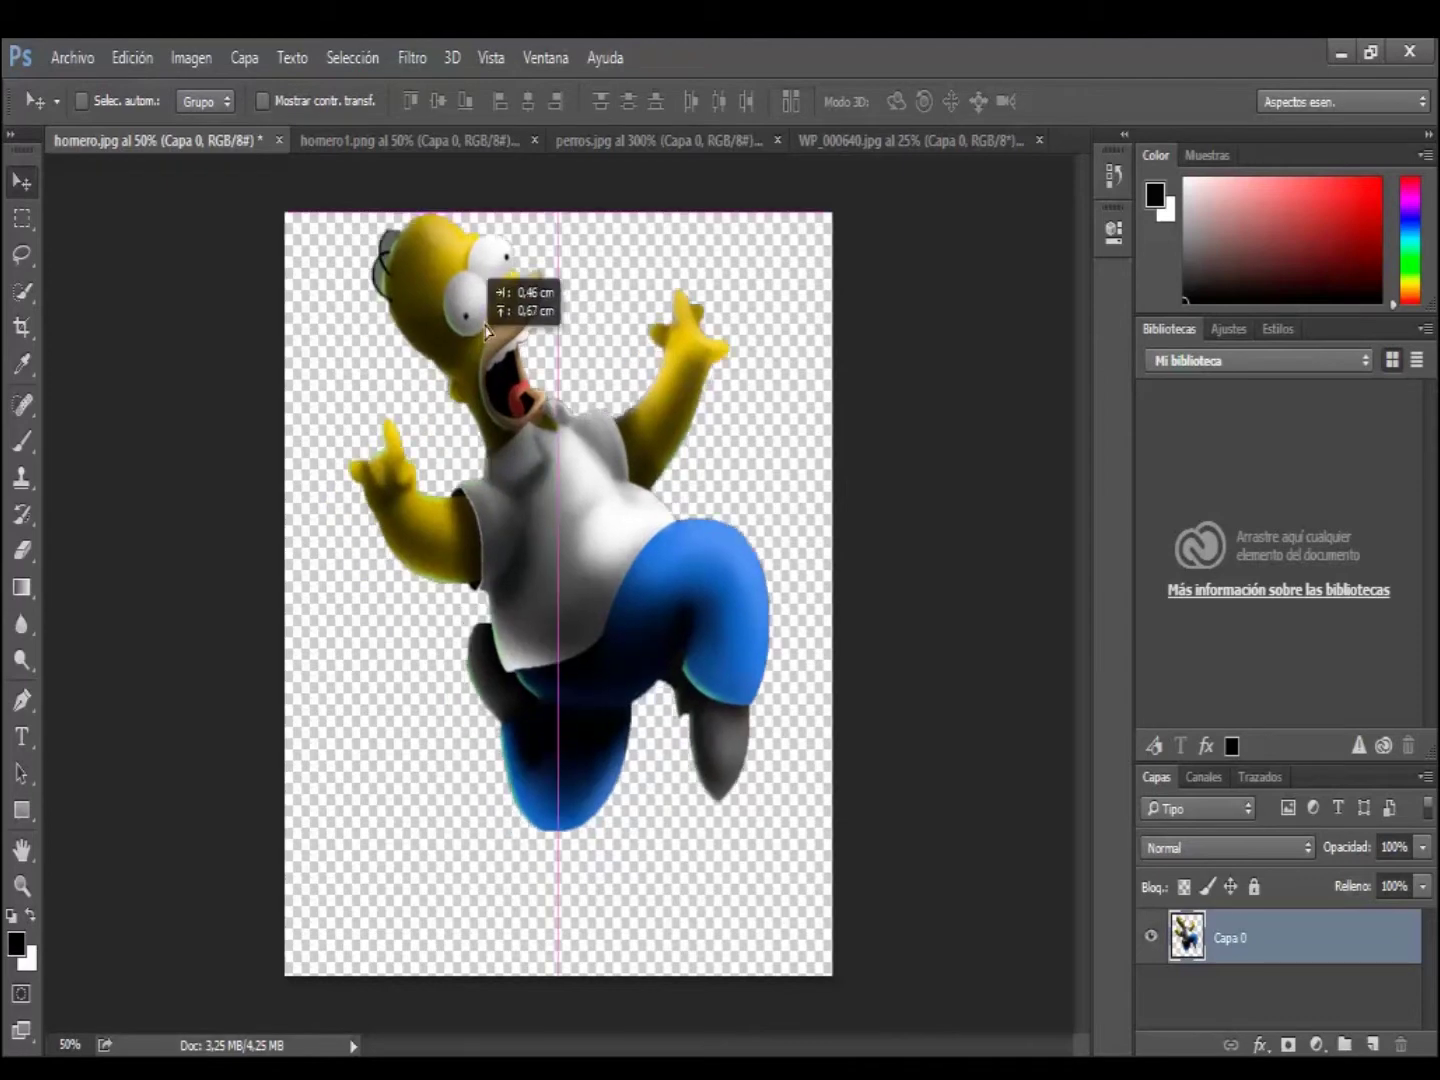
mouse_move(788, 163)
left_mouse_down()
mouse_move(838, 150)
mouse_move(205, 740)
left_mouse_up()
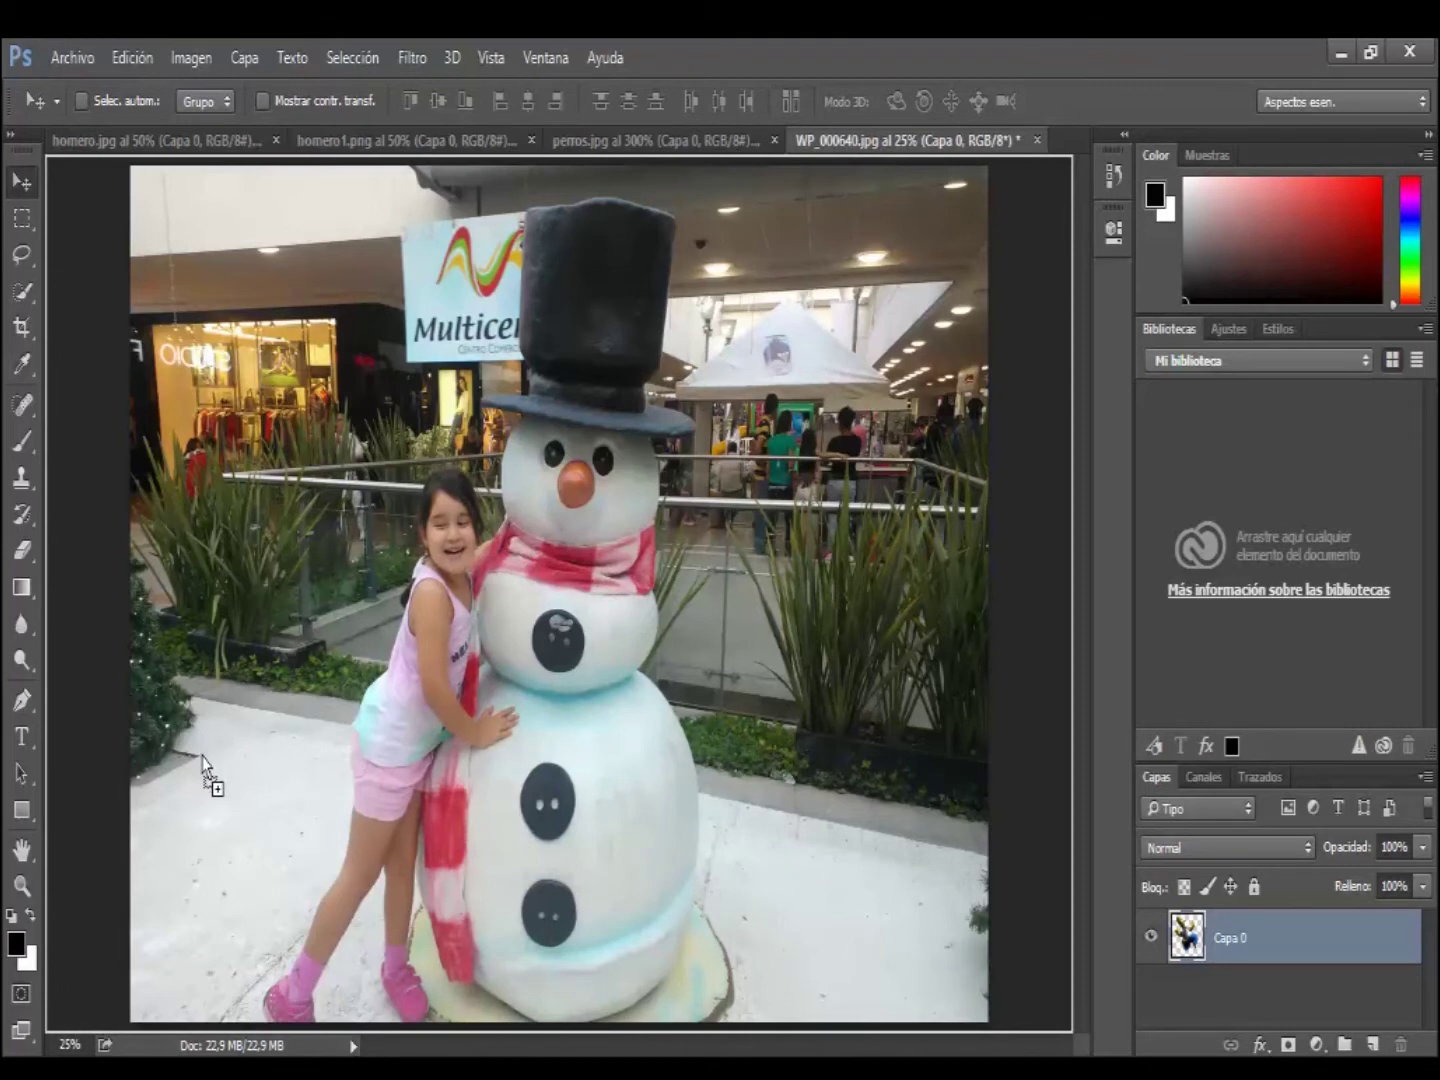
left_click_drag(205, 741, 203, 768)
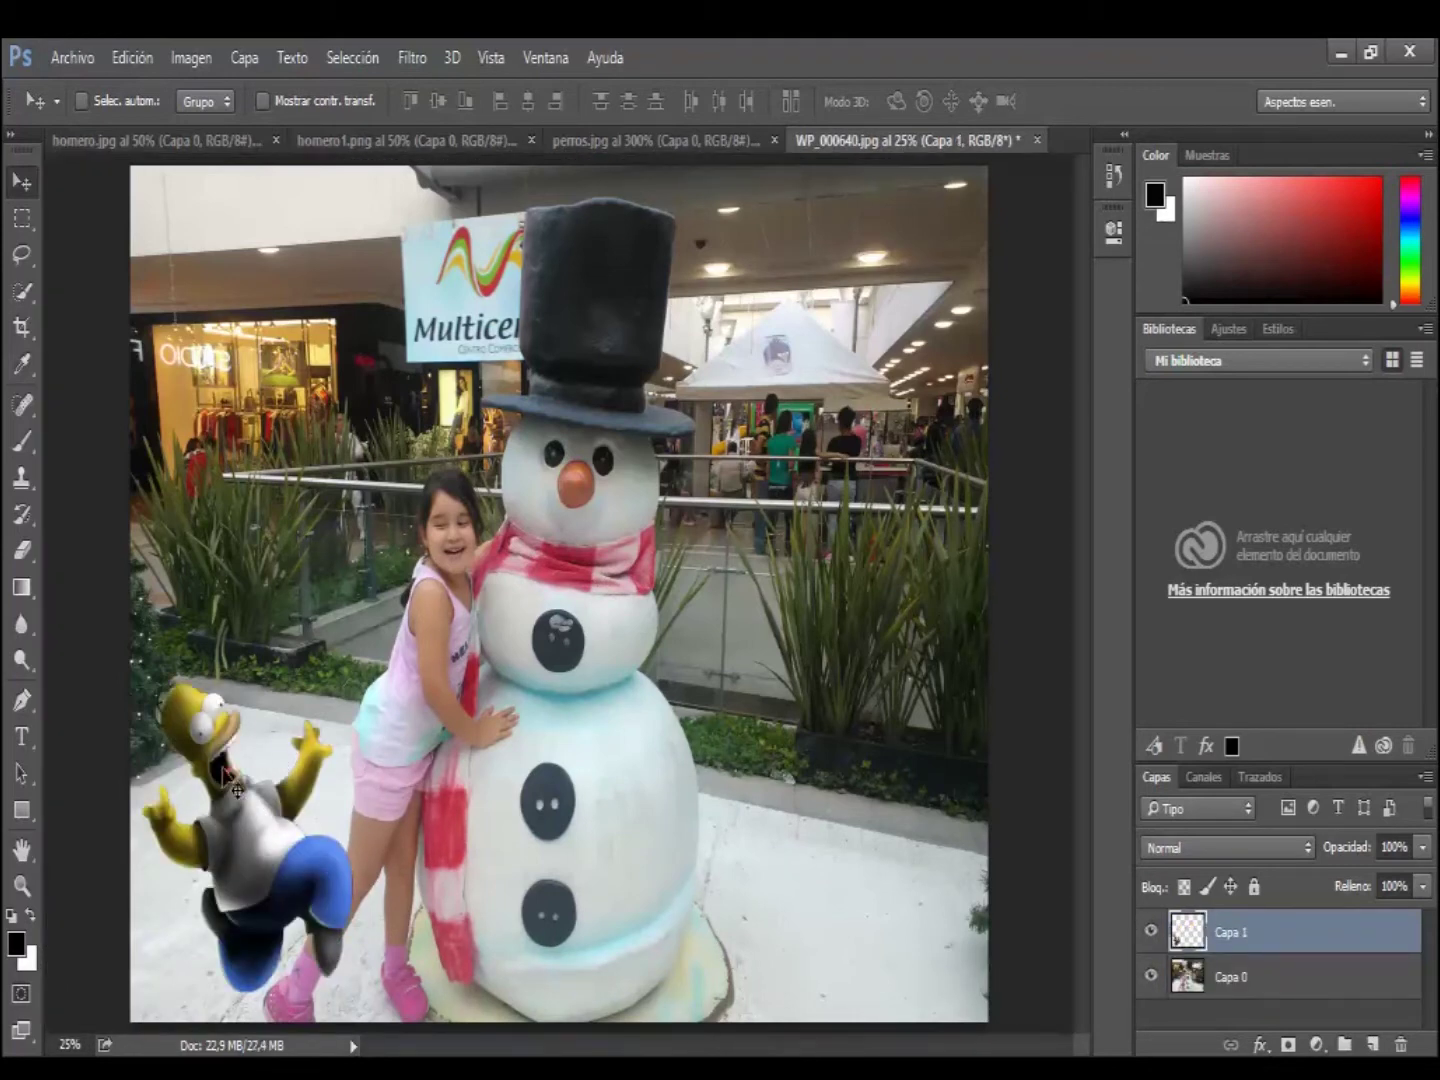
left_click_drag(210, 751, 203, 600)
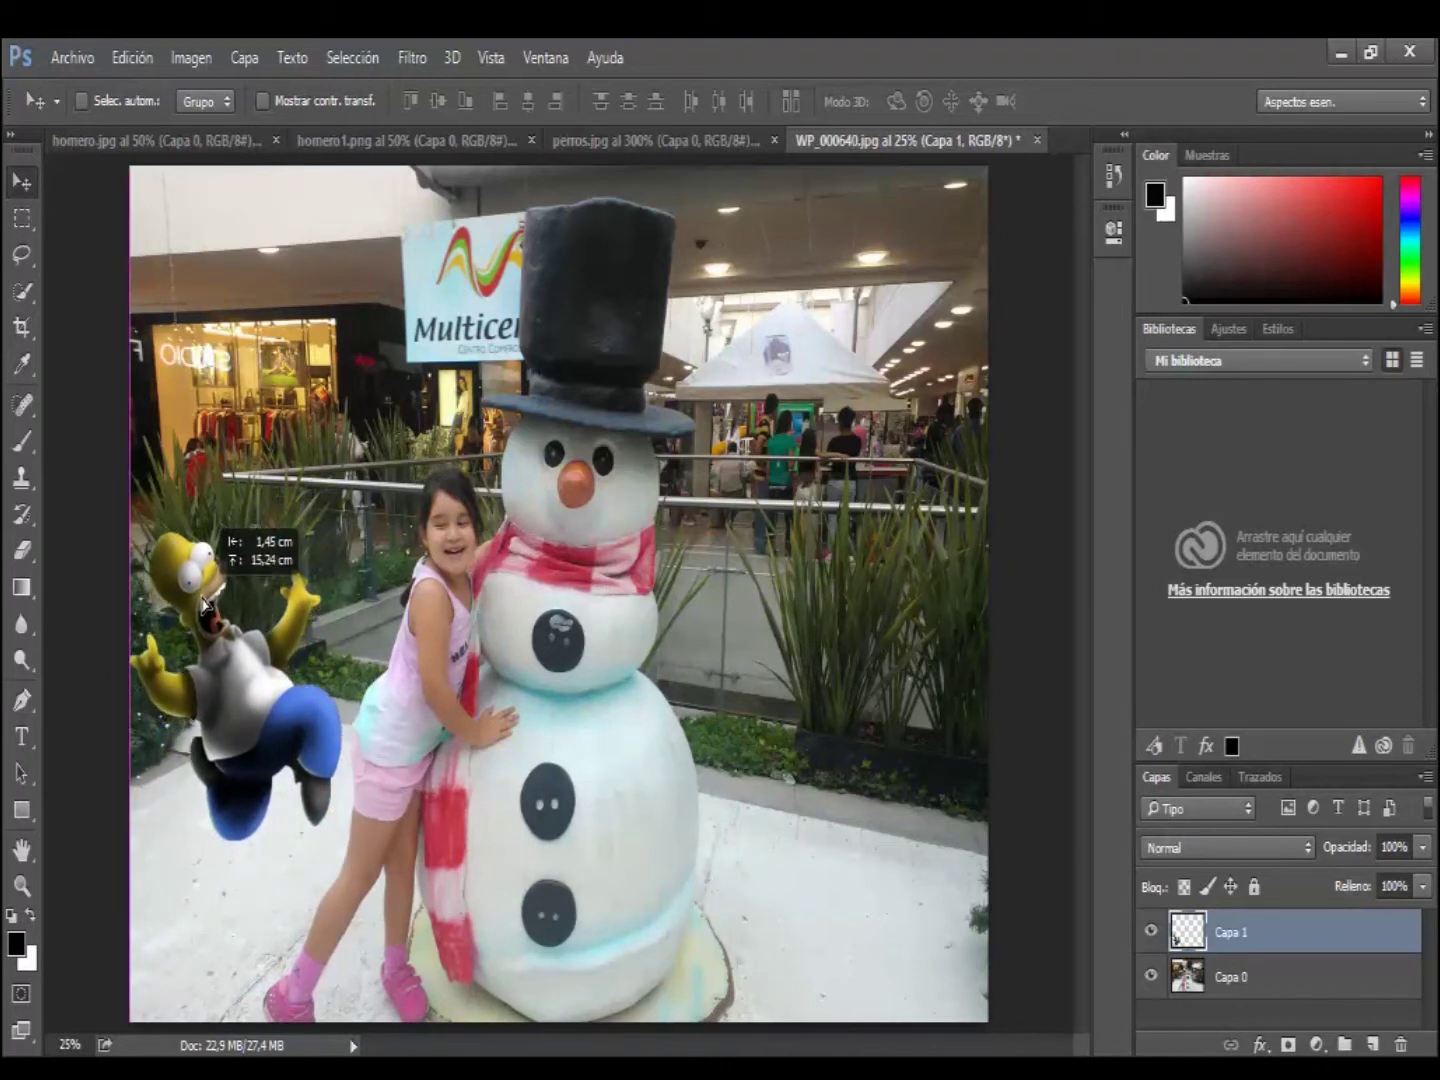
left_click_drag(203, 601, 204, 591)
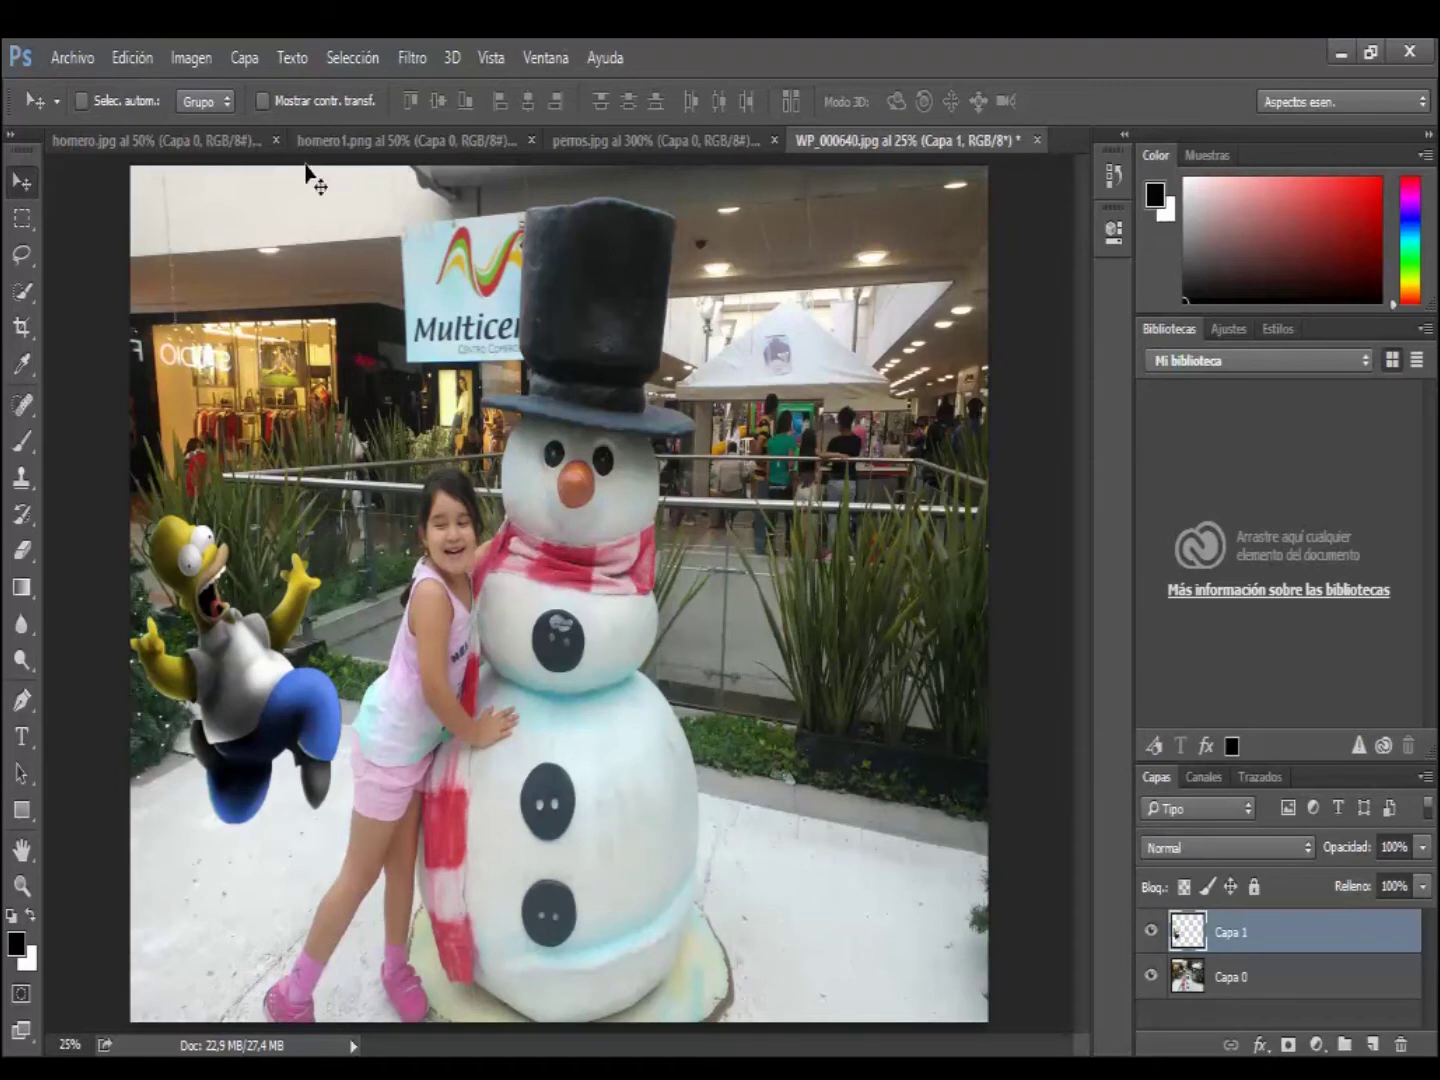
left_click(406, 140)
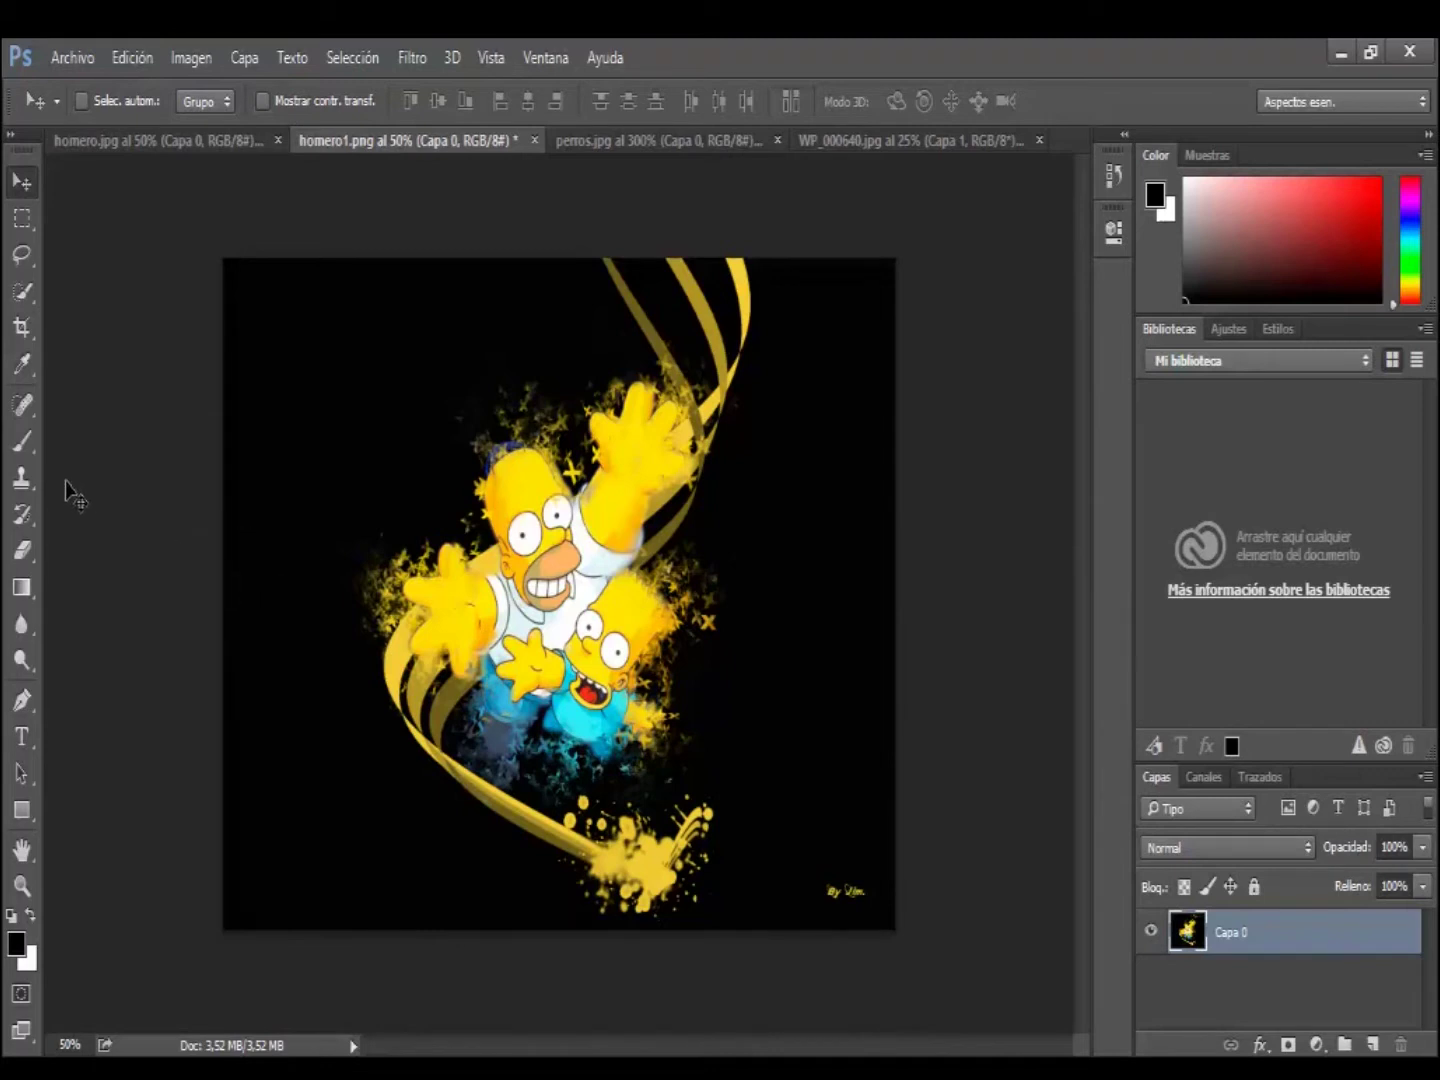
Step: Magic-erase the black background areas and erase the signature speck from homero1.png
left_click(28, 556)
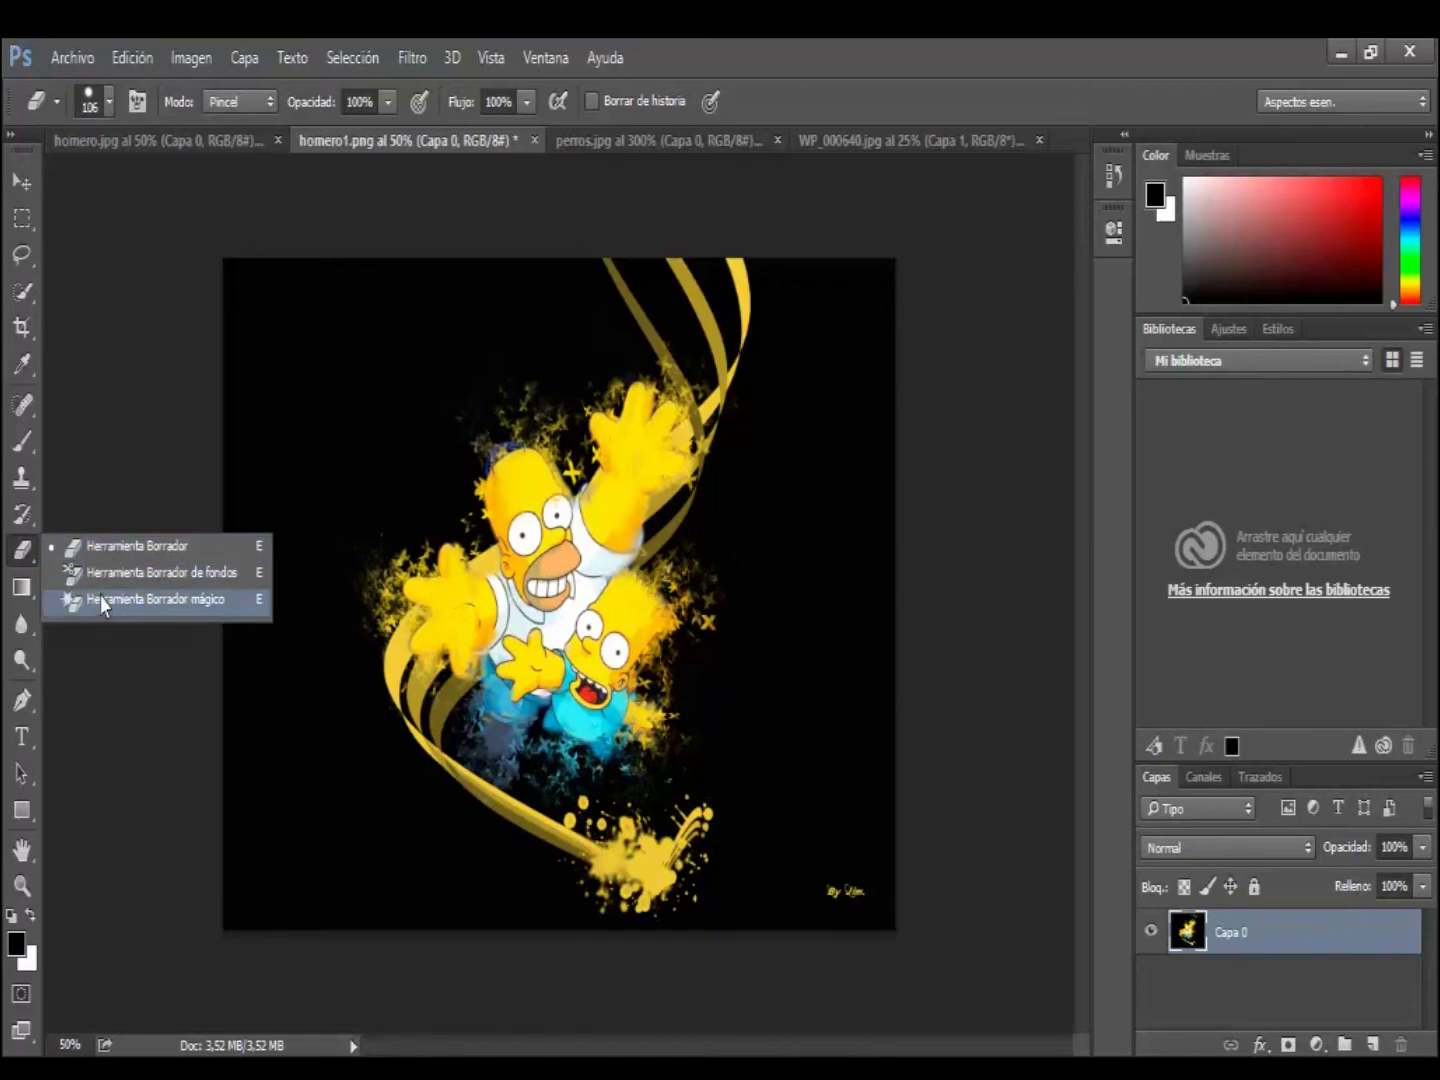
left_click(108, 599)
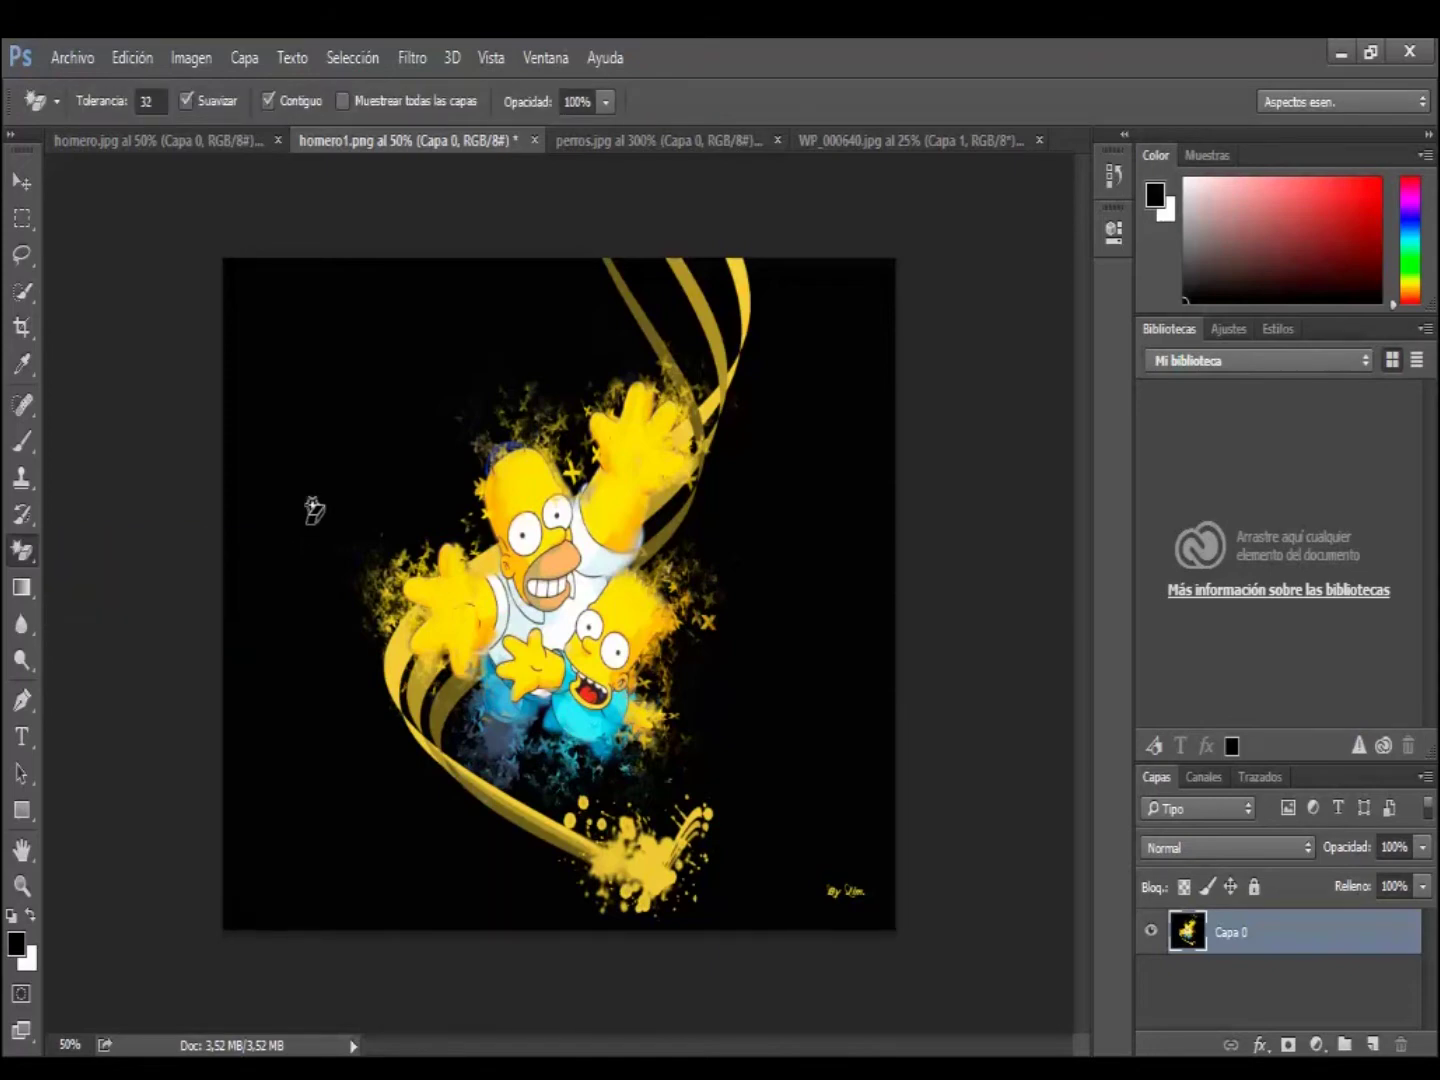
left_click(328, 473)
left_click(738, 669)
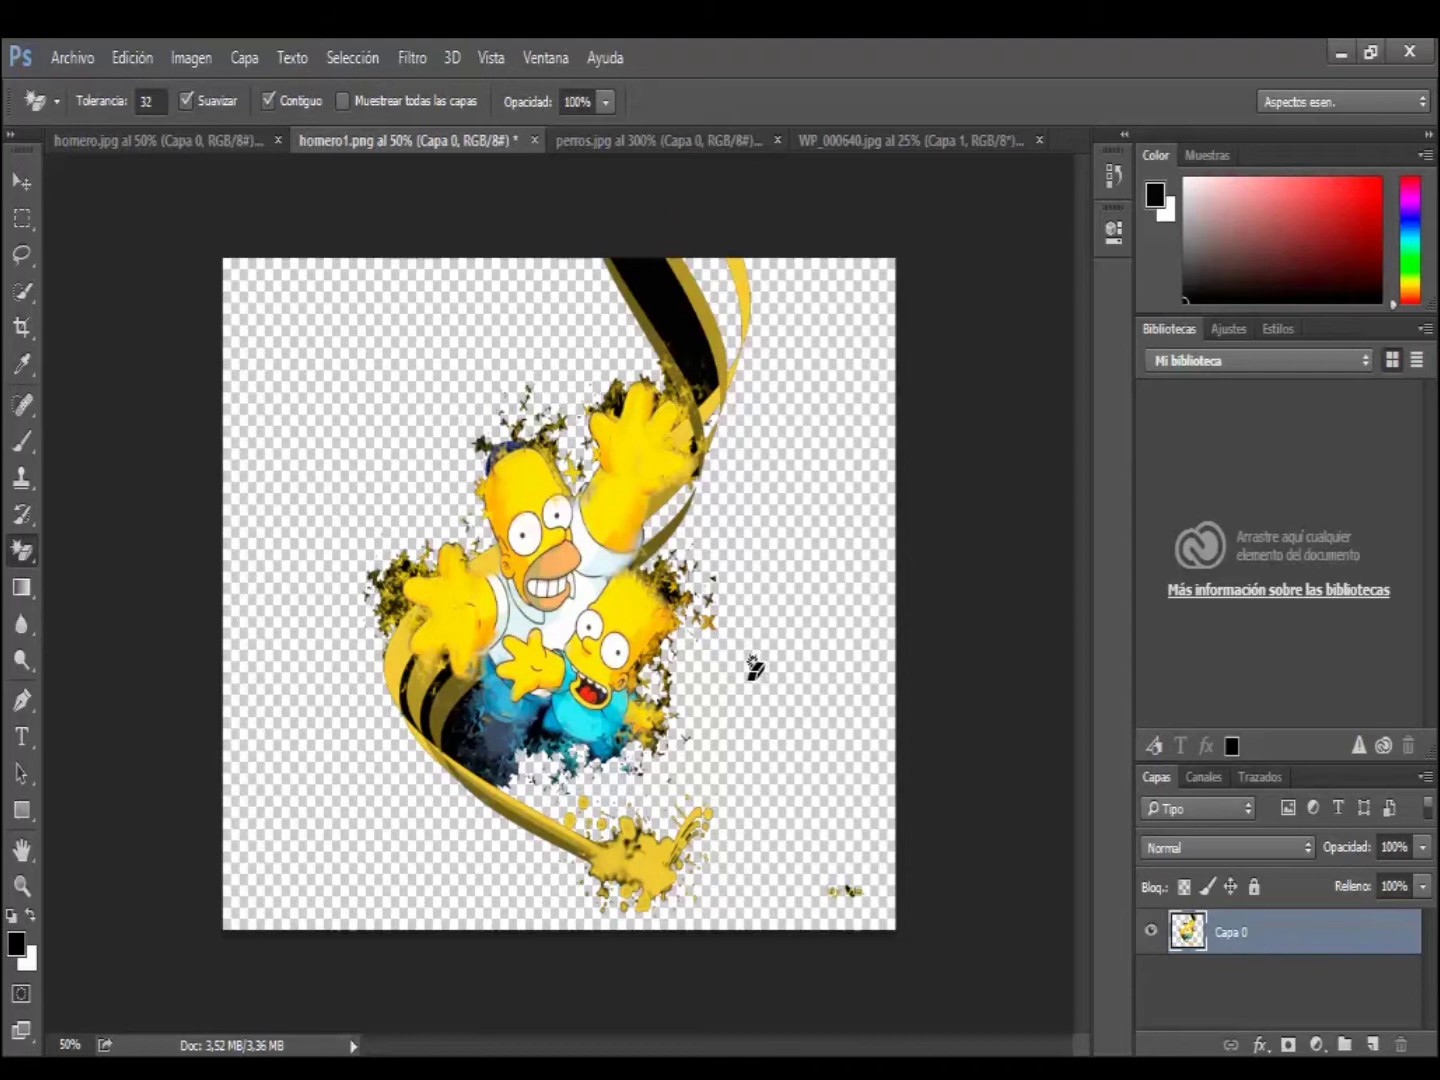
left_click(683, 303)
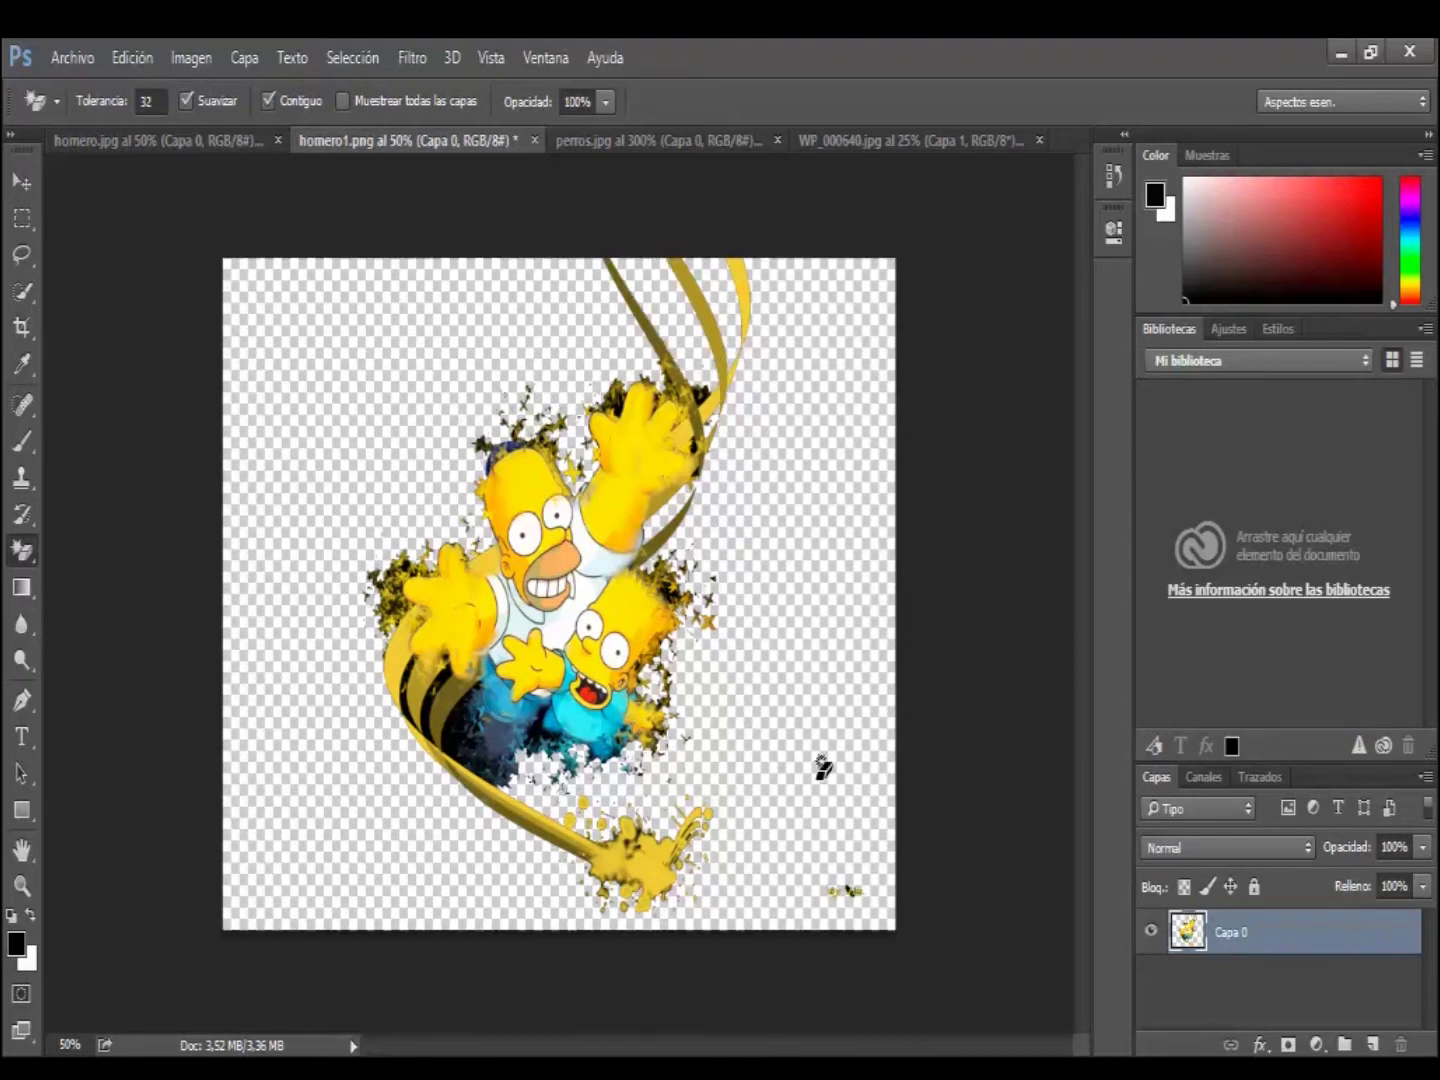
left_click(23, 551)
left_click(92, 552)
left_click_drag(821, 877, 855, 896)
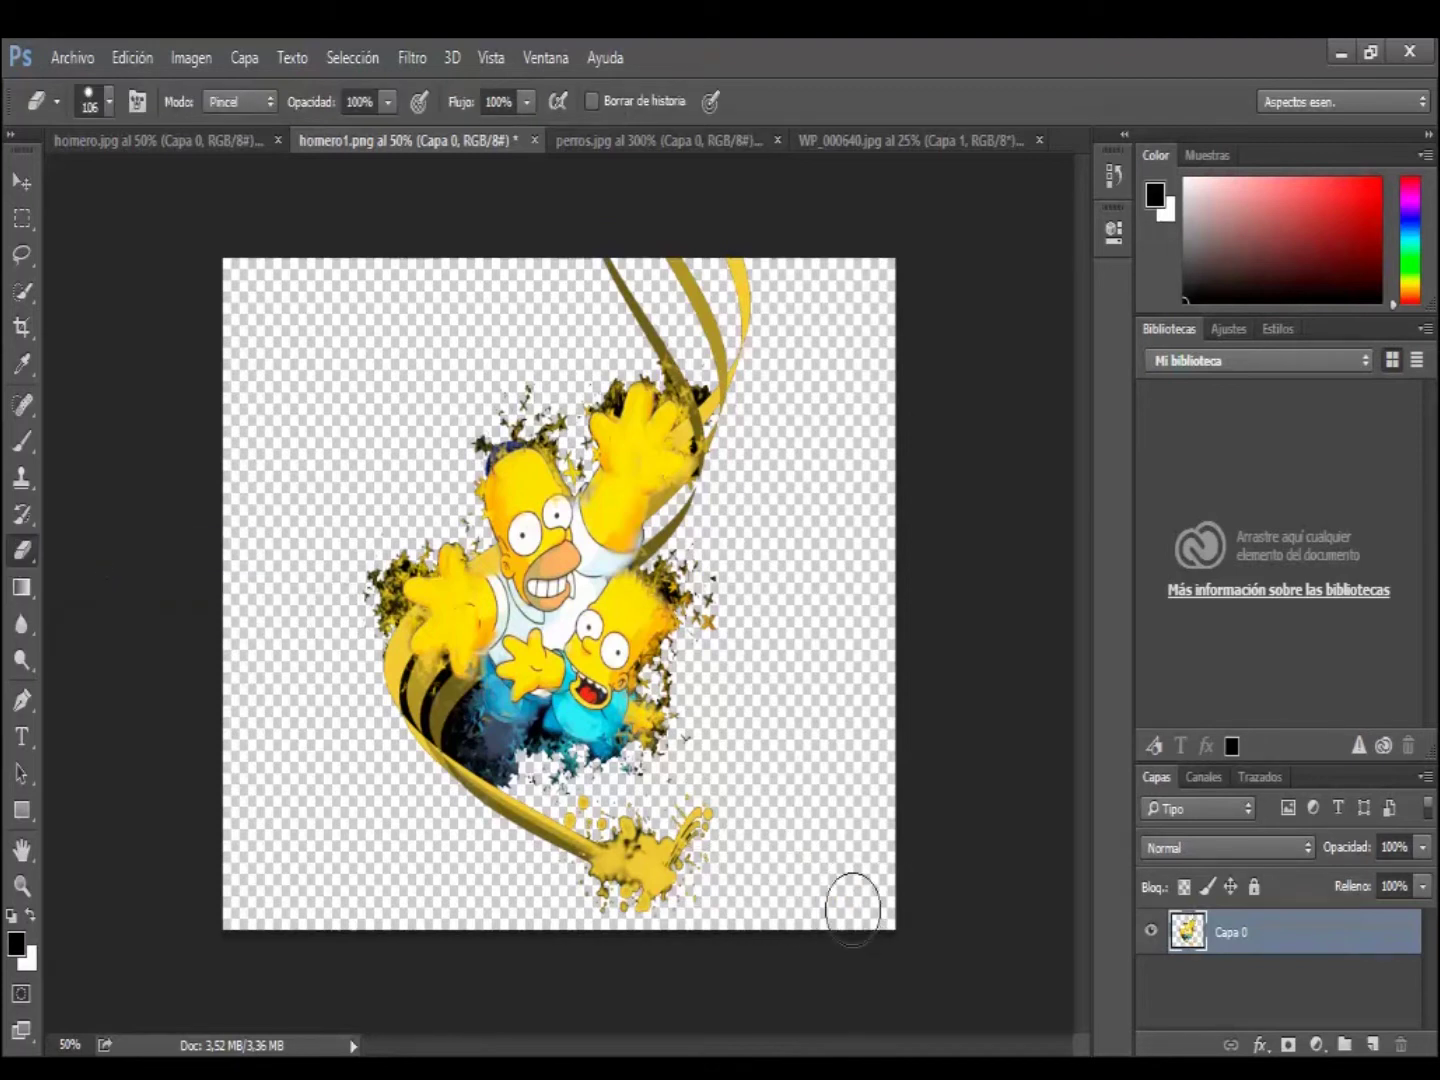
Step: Drag the Homer and Bart cut-out into the snowman photo's lower right as Capa 2
left_click(23, 180)
mouse_move(516, 490)
left_mouse_down()
mouse_move(826, 185)
mouse_move(762, 540)
left_mouse_up()
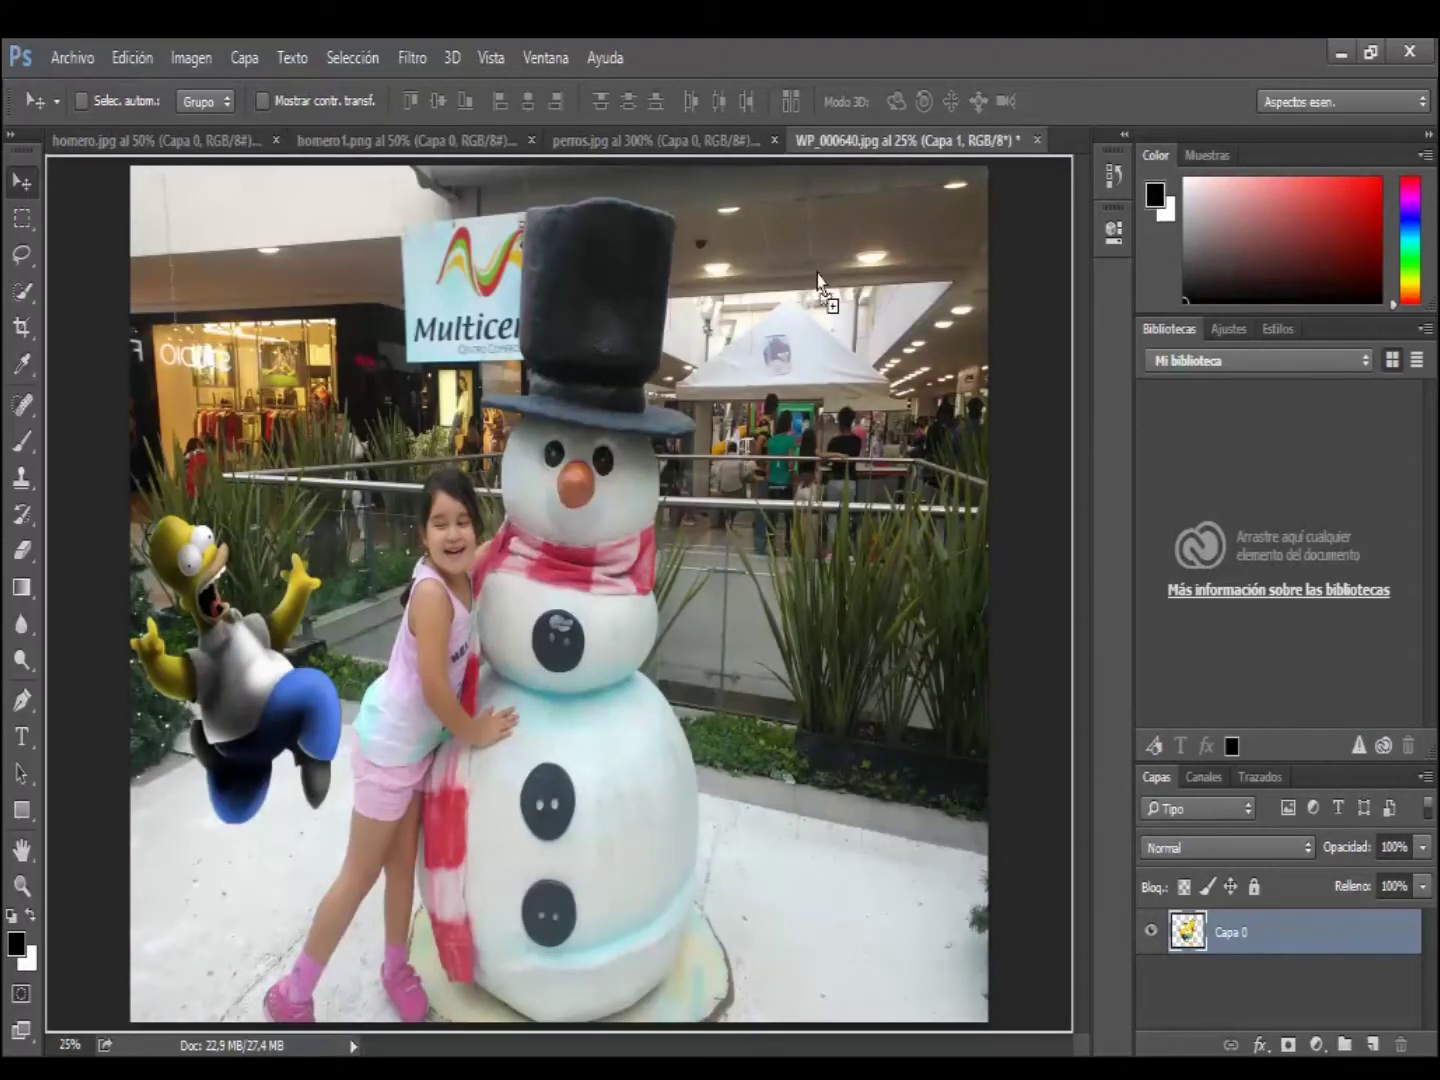
mouse_move(762, 540)
left_mouse_down()
mouse_move(782, 672)
mouse_move(863, 823)
left_mouse_up()
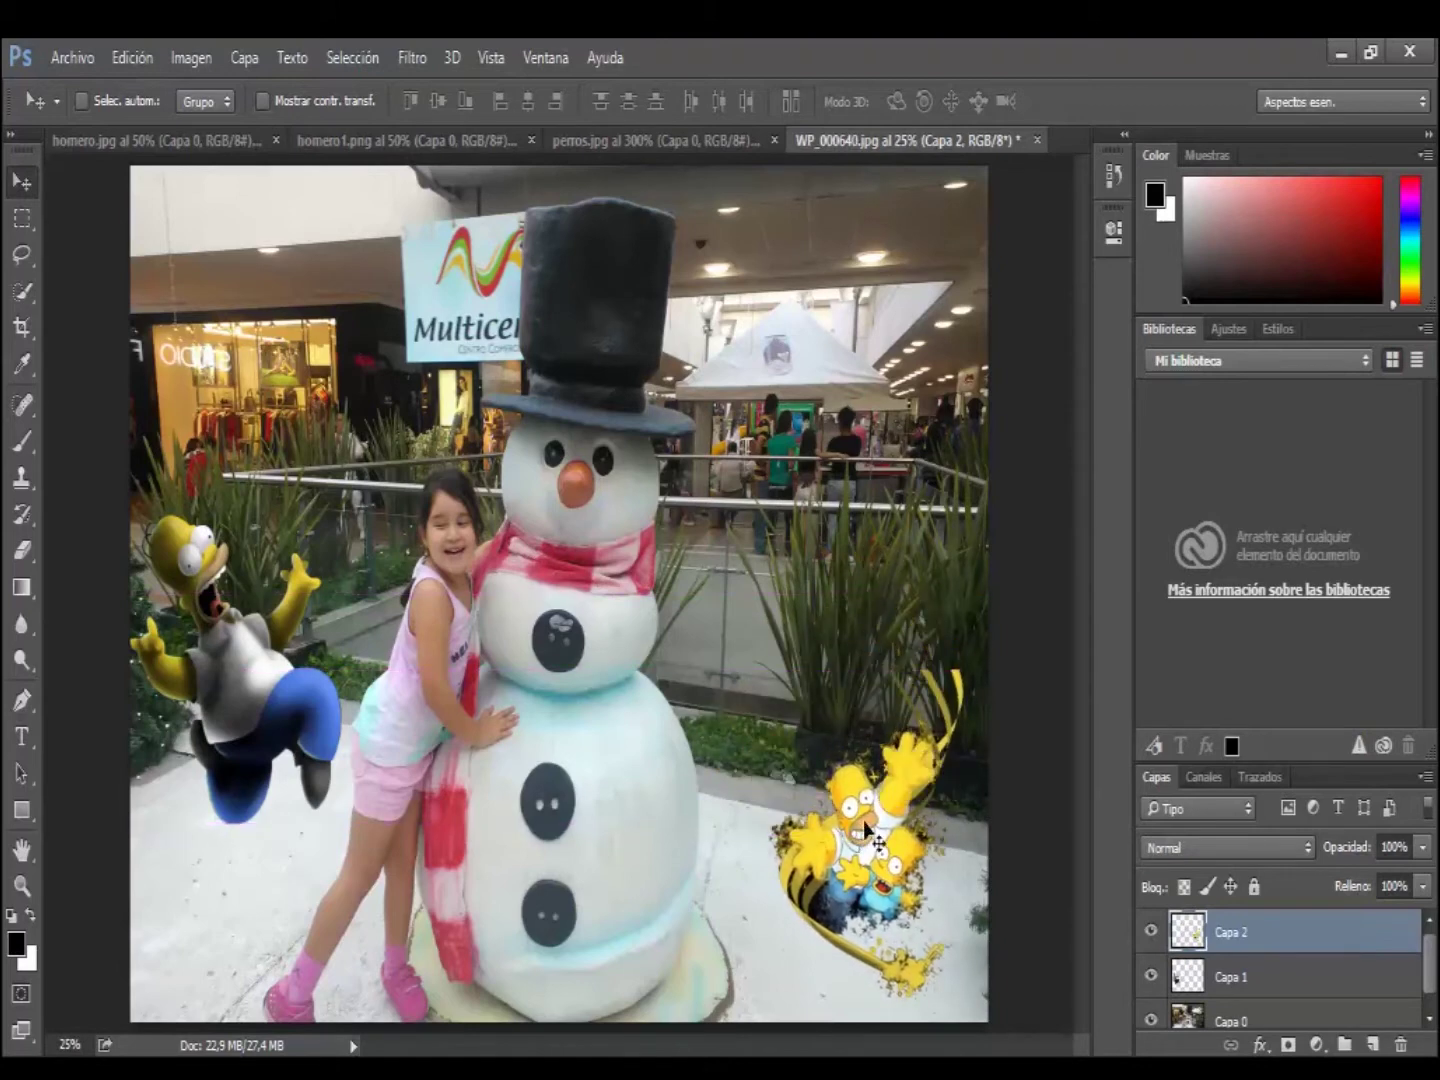
left_click(571, 142)
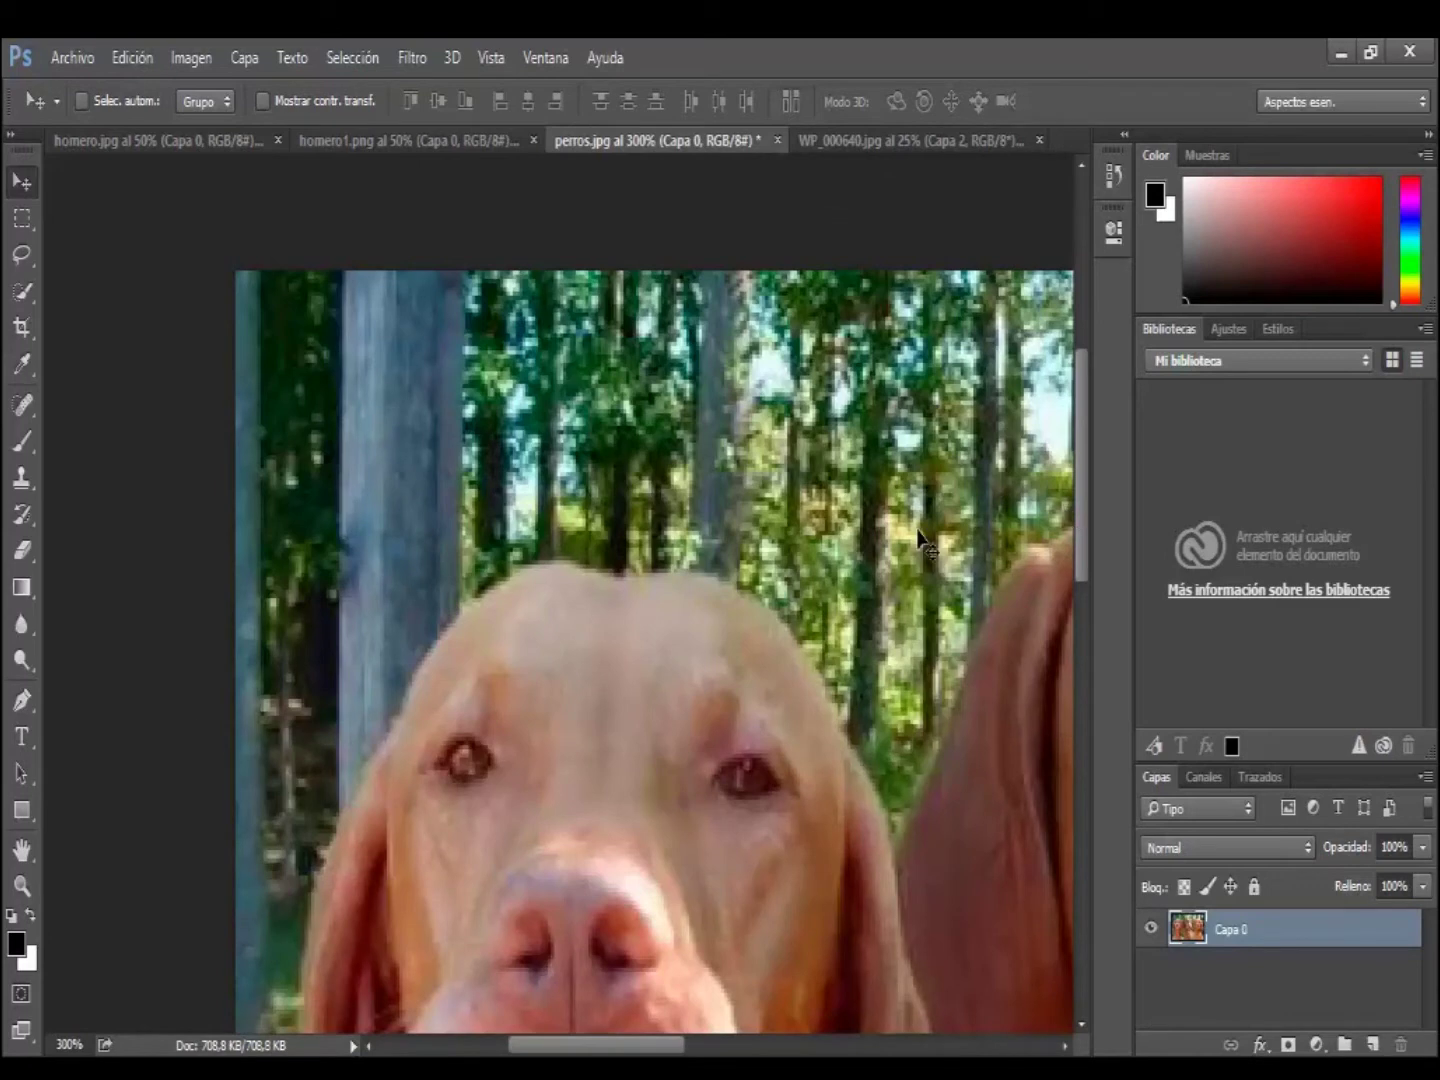
Step: Set the perros.jpg zoom level to 150%
left_click(70, 1044)
type("150")
key("Return")
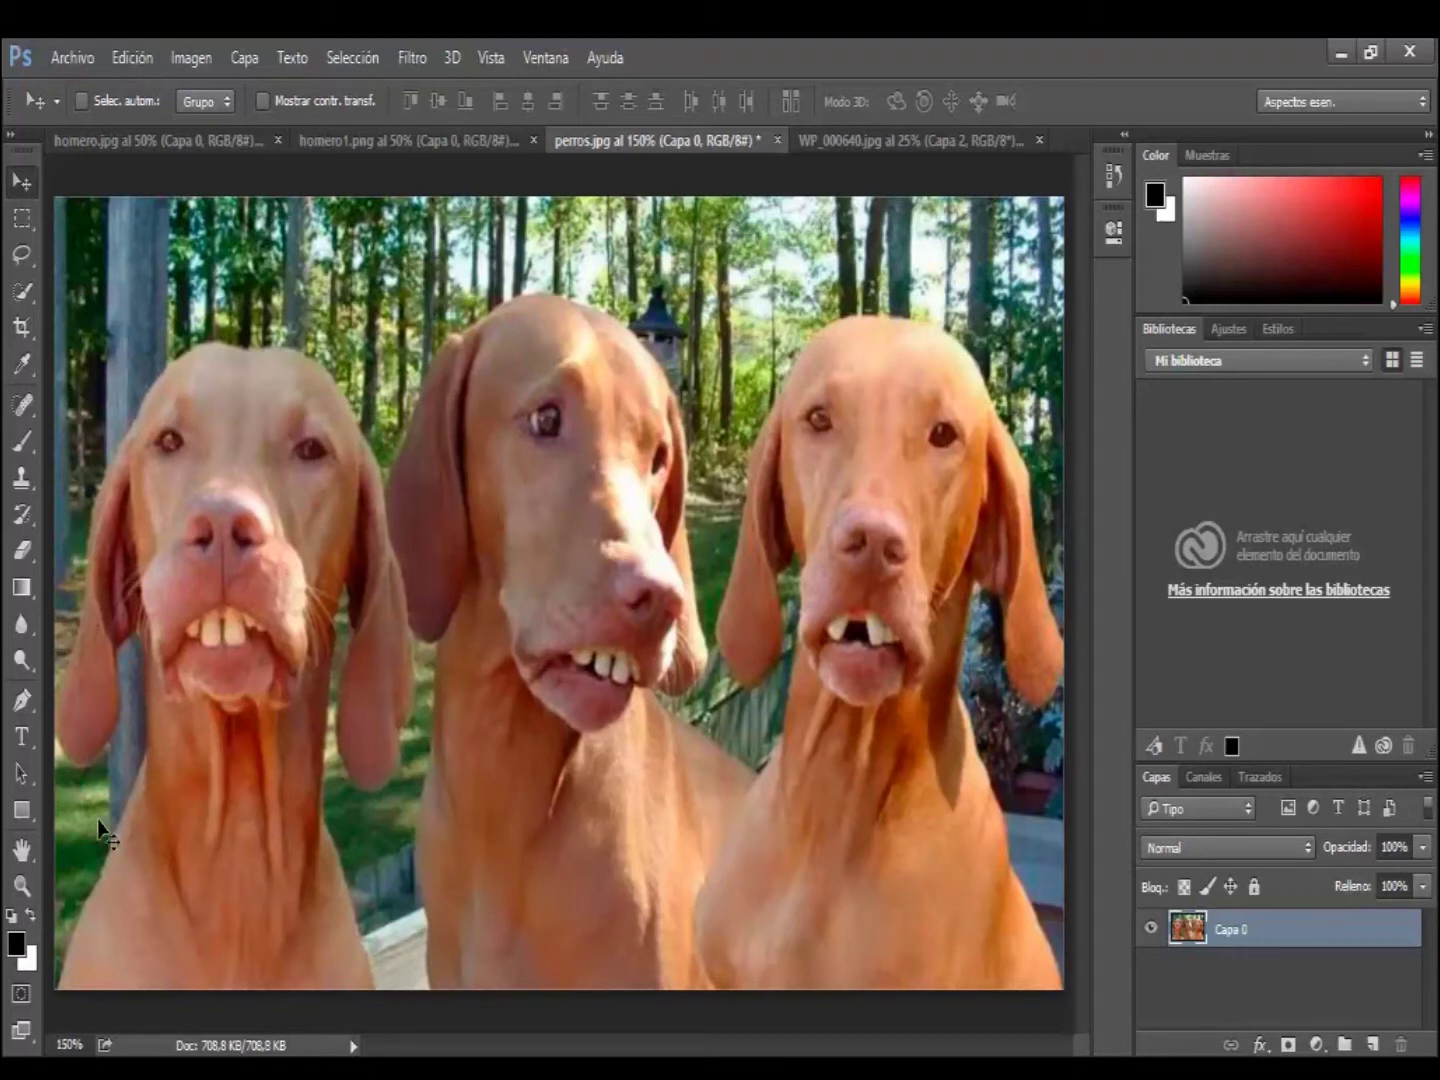
Step: Pen-trace the left dog from the photo's bottom-left corner up its neck to the cheek
left_click(24, 702)
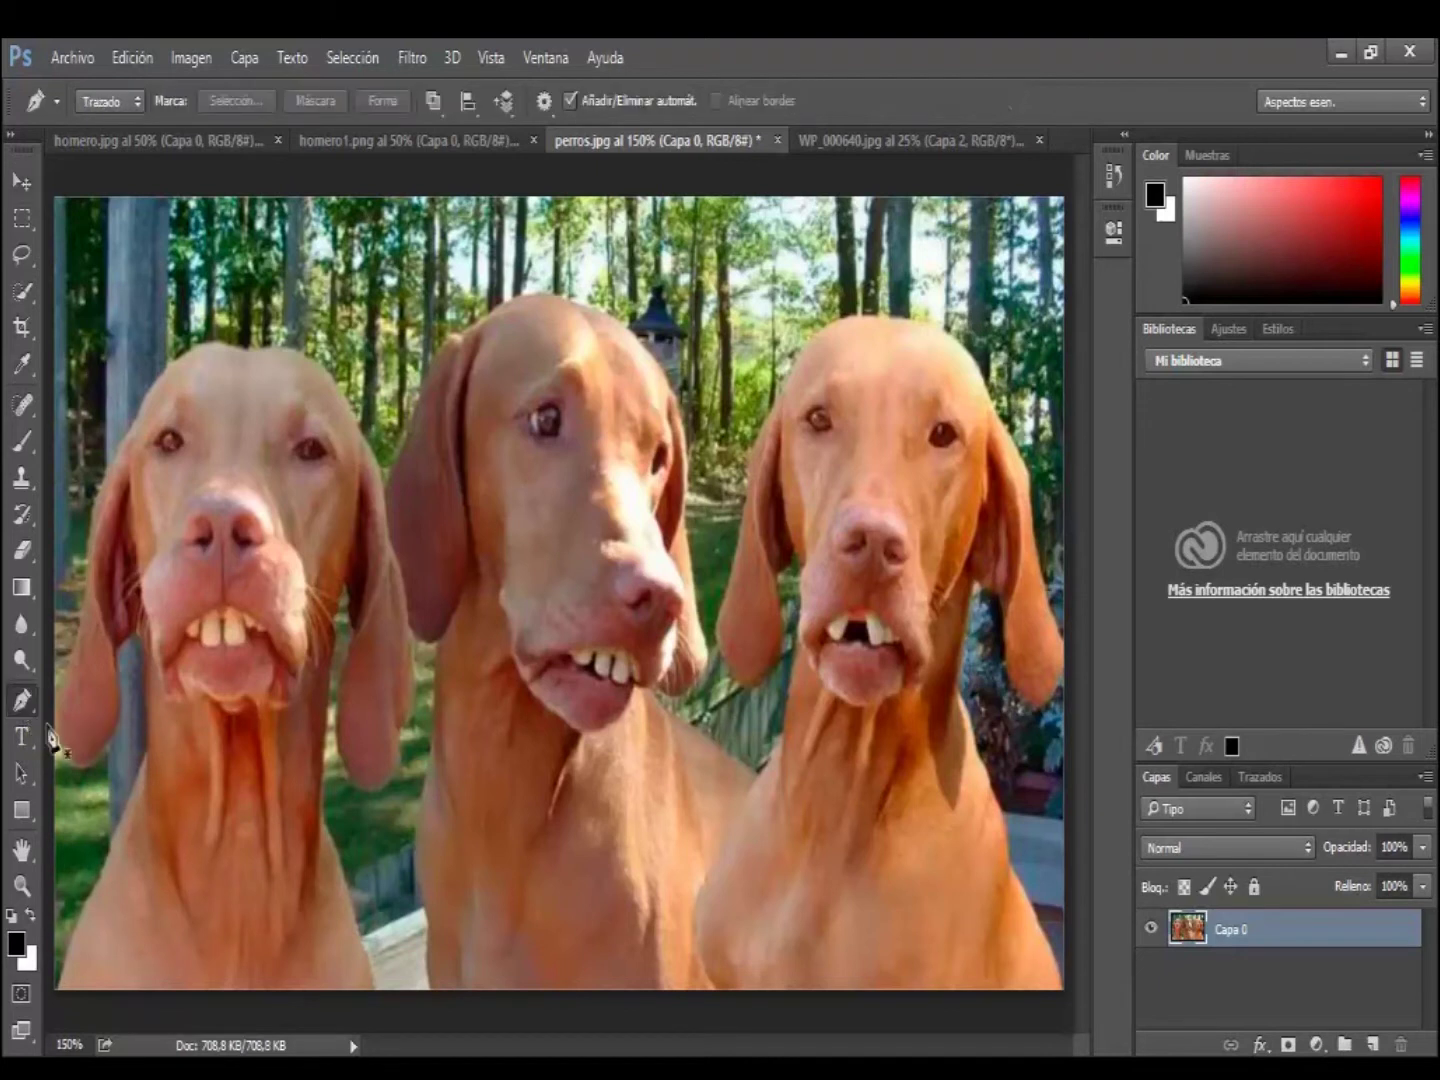
left_click(58, 991)
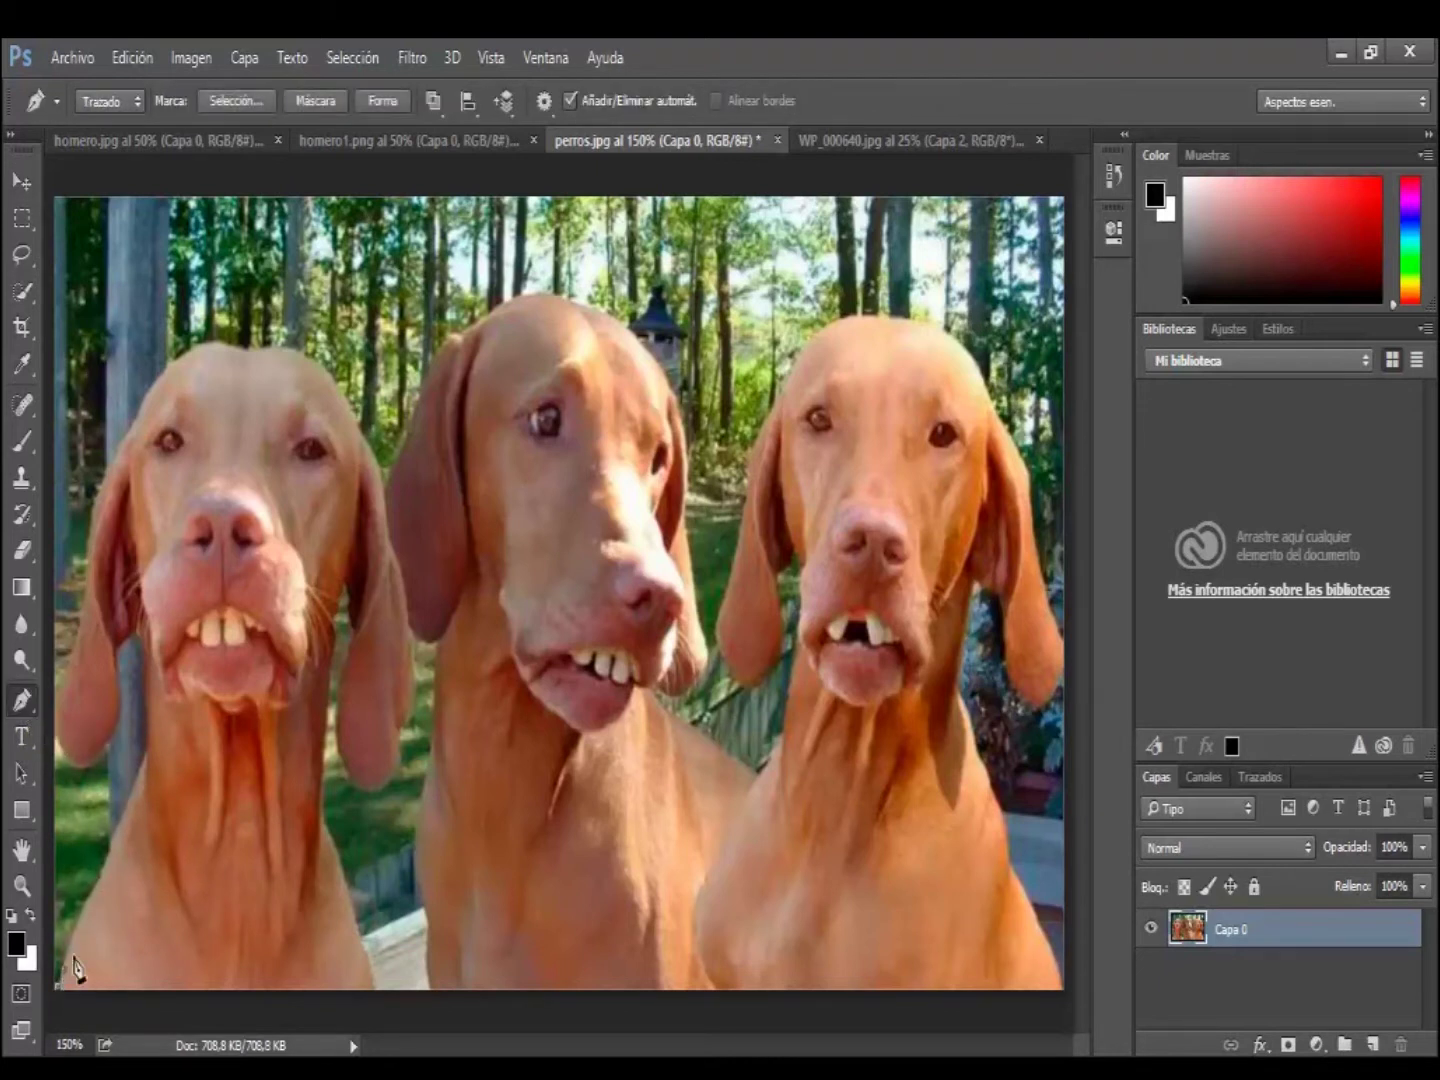
left_click(93, 908)
left_click(104, 888)
left_click(113, 859)
left_click(122, 829)
left_click(140, 789)
left_click(149, 740)
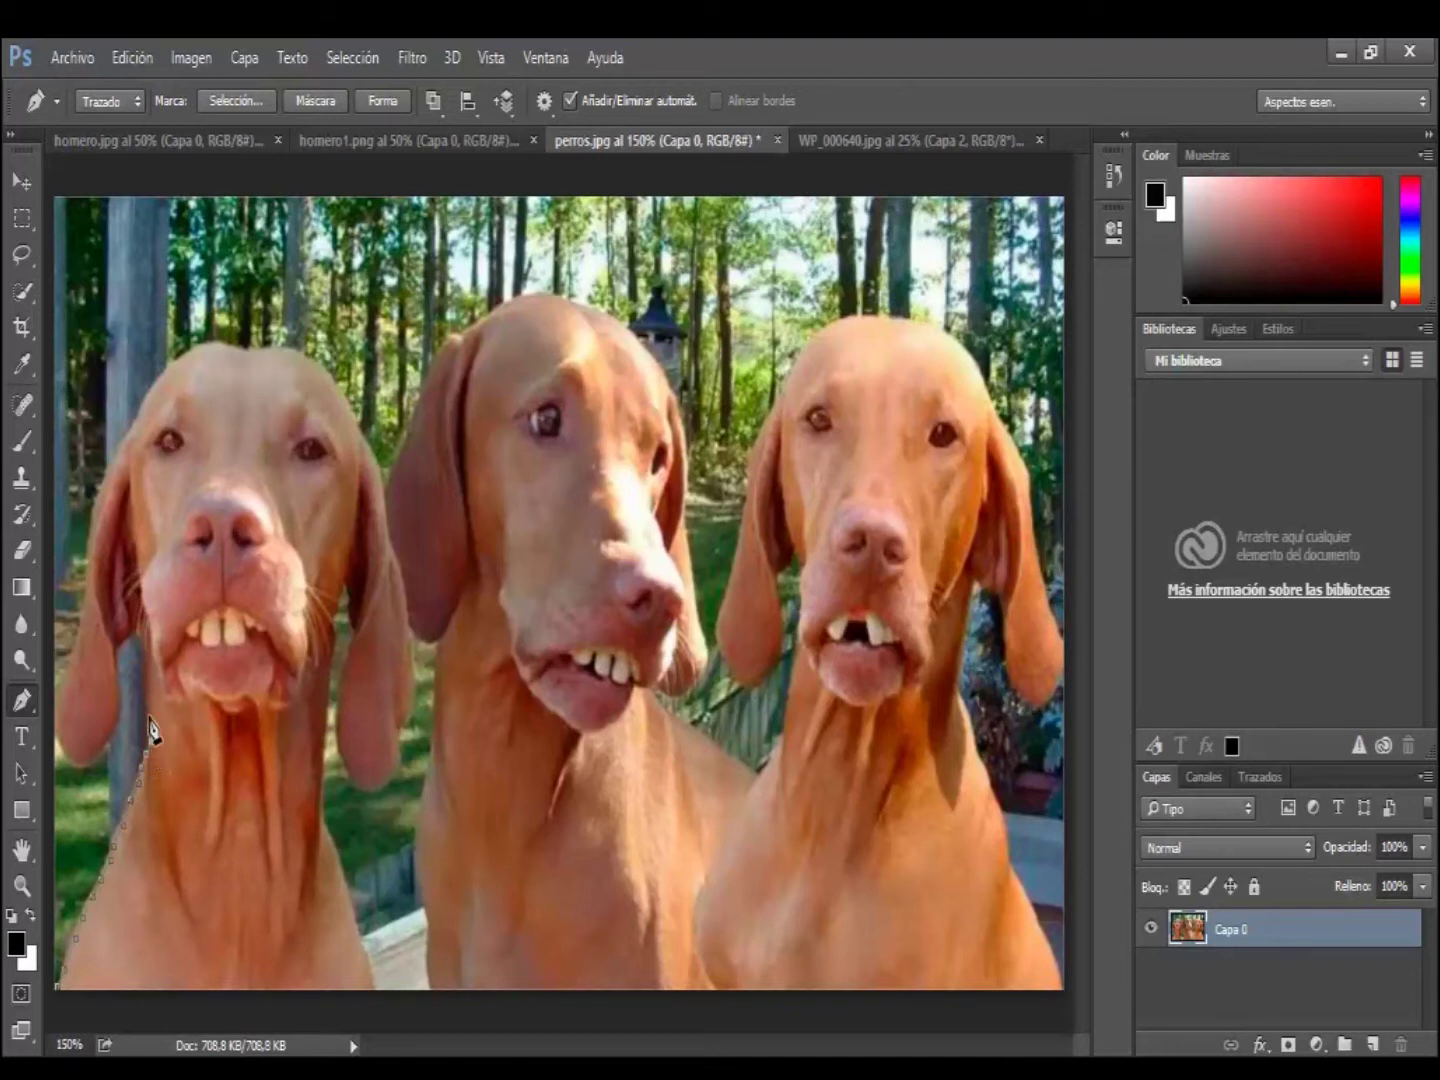
left_click(148, 668)
left_click(139, 632)
Step: Continue the path down the cheek, up the left ear and across the top of the head
left_click(115, 684)
left_click(105, 740)
left_click(84, 758)
left_click(59, 702)
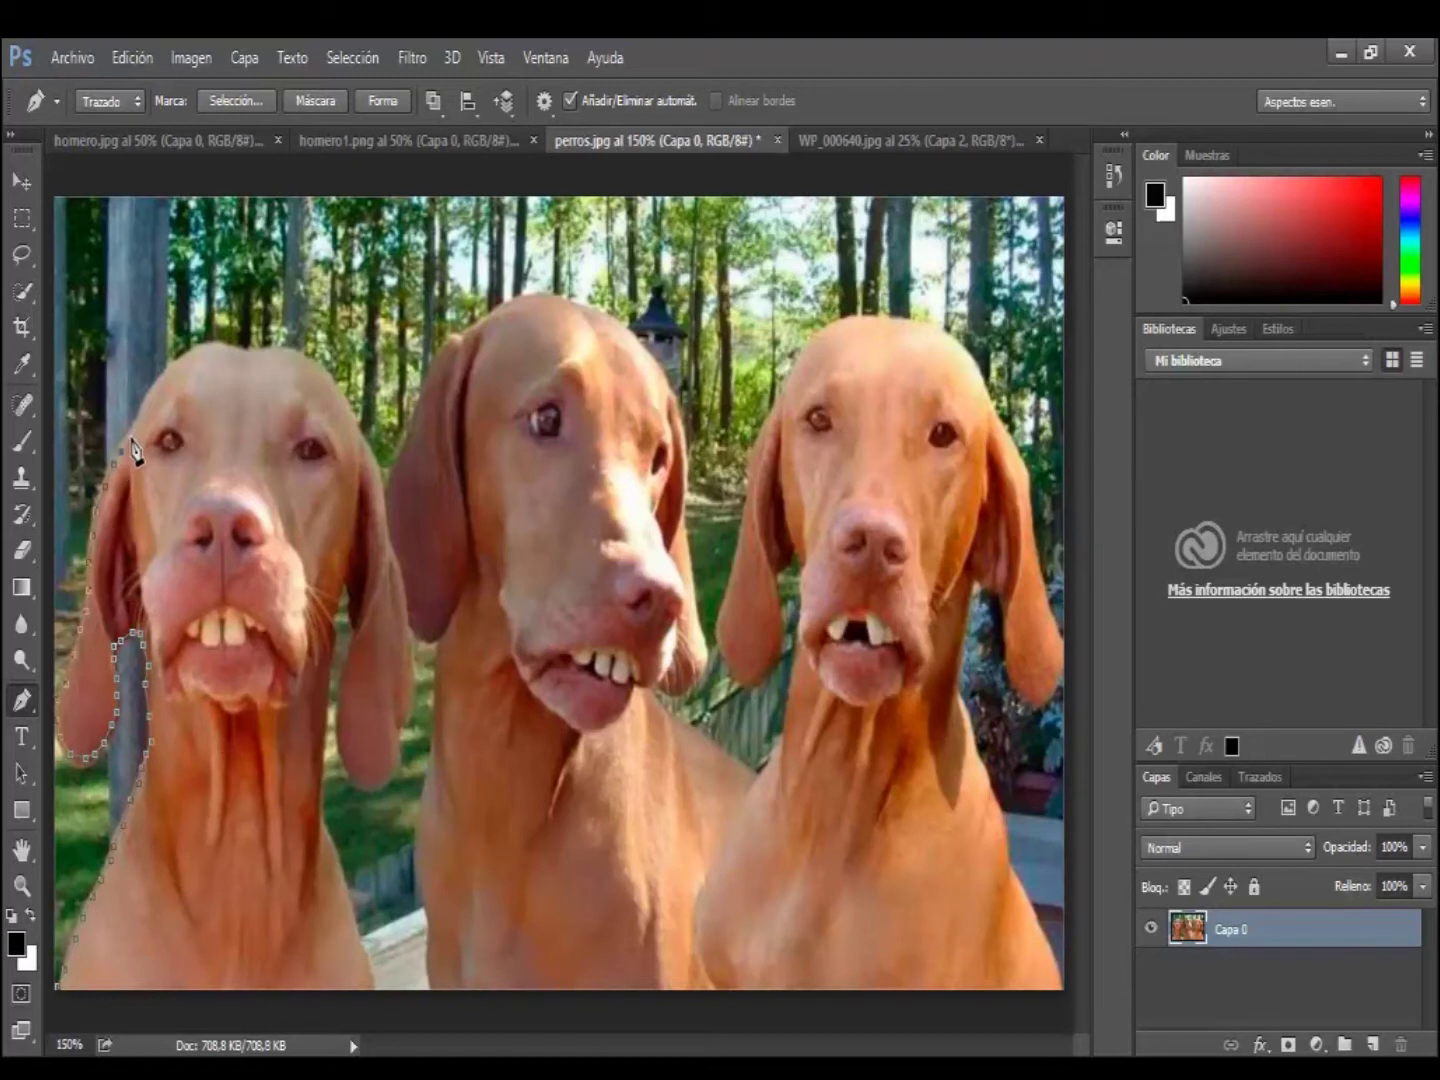
left_click_drag(136, 450, 168, 395)
mouse_move(172, 366)
left_mouse_down()
mouse_move(211, 349)
mouse_move(258, 356)
left_mouse_up()
Step: Trace around the head and right ear to the bottom edge and close the path at its start
mouse_move(268, 357)
left_mouse_down()
mouse_move(326, 382)
mouse_move(341, 414)
left_mouse_up()
mouse_move(352, 428)
left_mouse_down()
mouse_move(380, 478)
mouse_move(411, 618)
mouse_move(401, 785)
left_mouse_up()
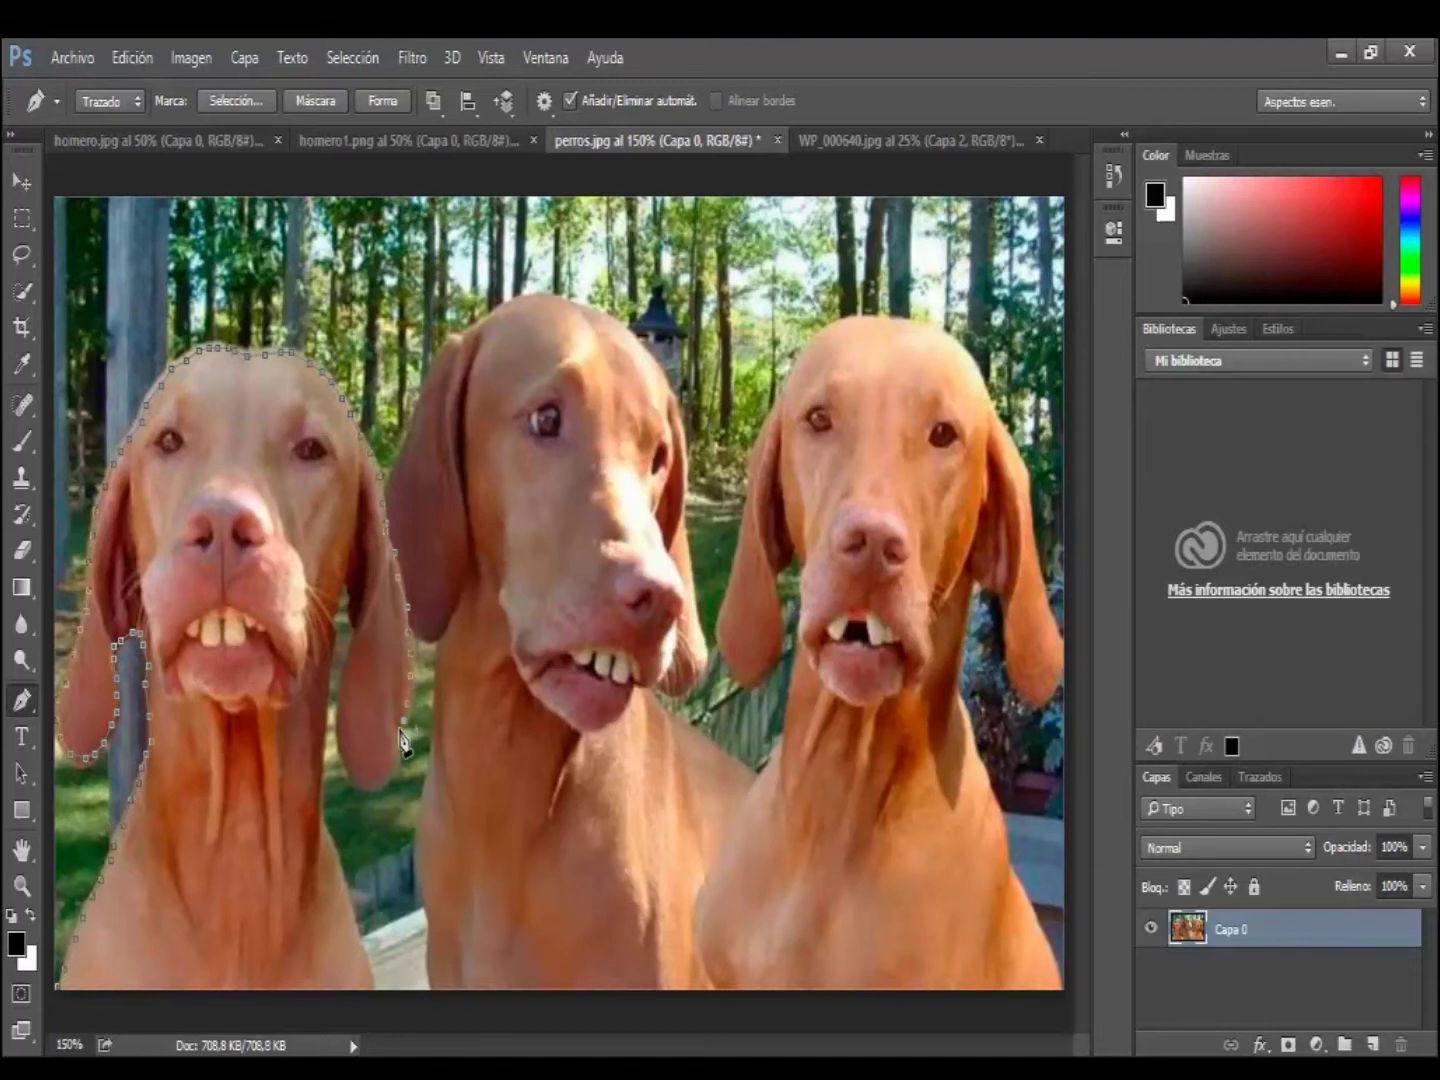
mouse_move(399, 780)
left_mouse_down()
mouse_move(381, 795)
mouse_move(341, 752)
mouse_move(346, 595)
mouse_move(324, 797)
mouse_move(365, 949)
left_mouse_up()
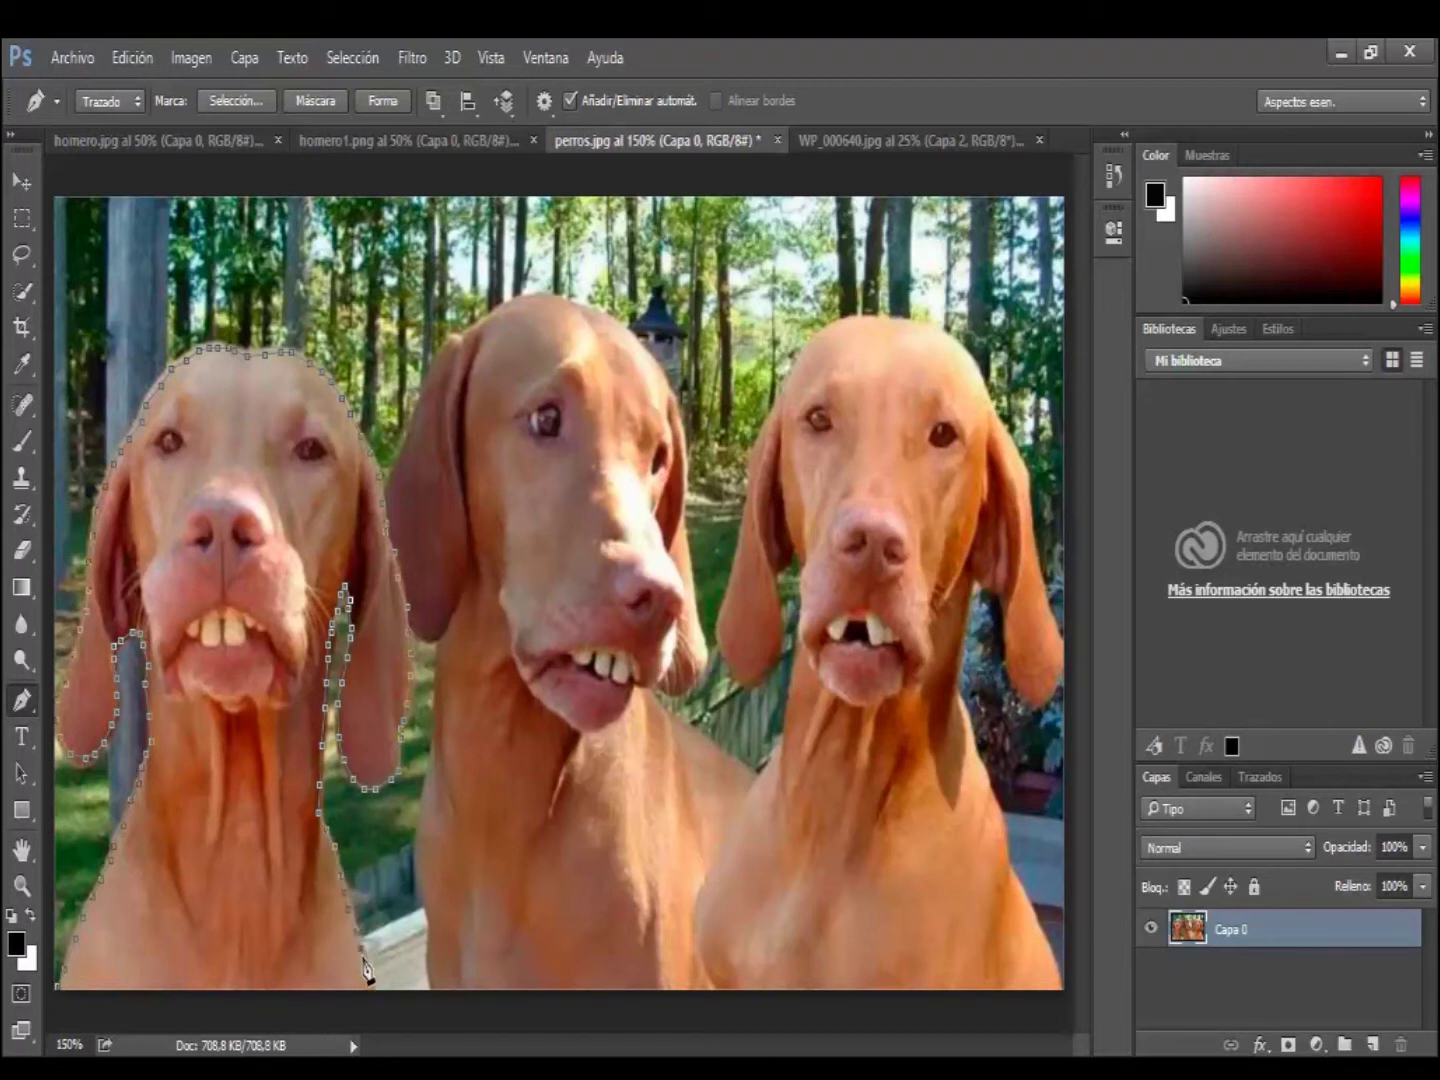
left_click_drag(369, 976, 374, 995)
left_click(58, 994)
right_click(208, 502)
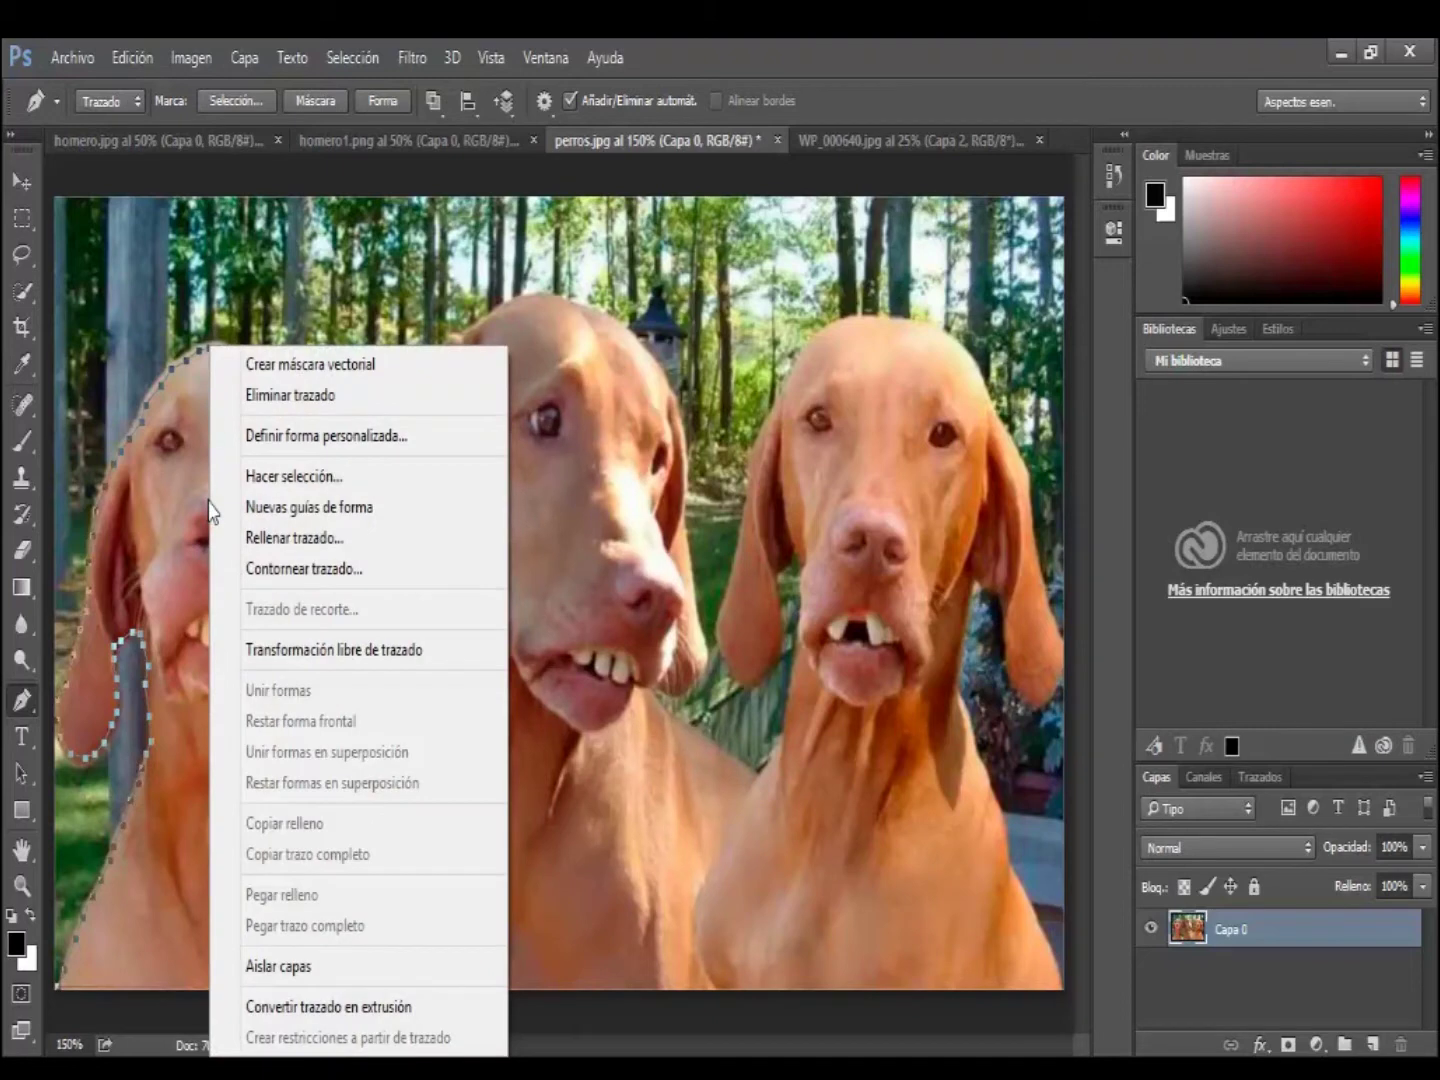
Step: Turn the dog path into a selection and drag the dog onto the snowman's base
left_click(285, 478)
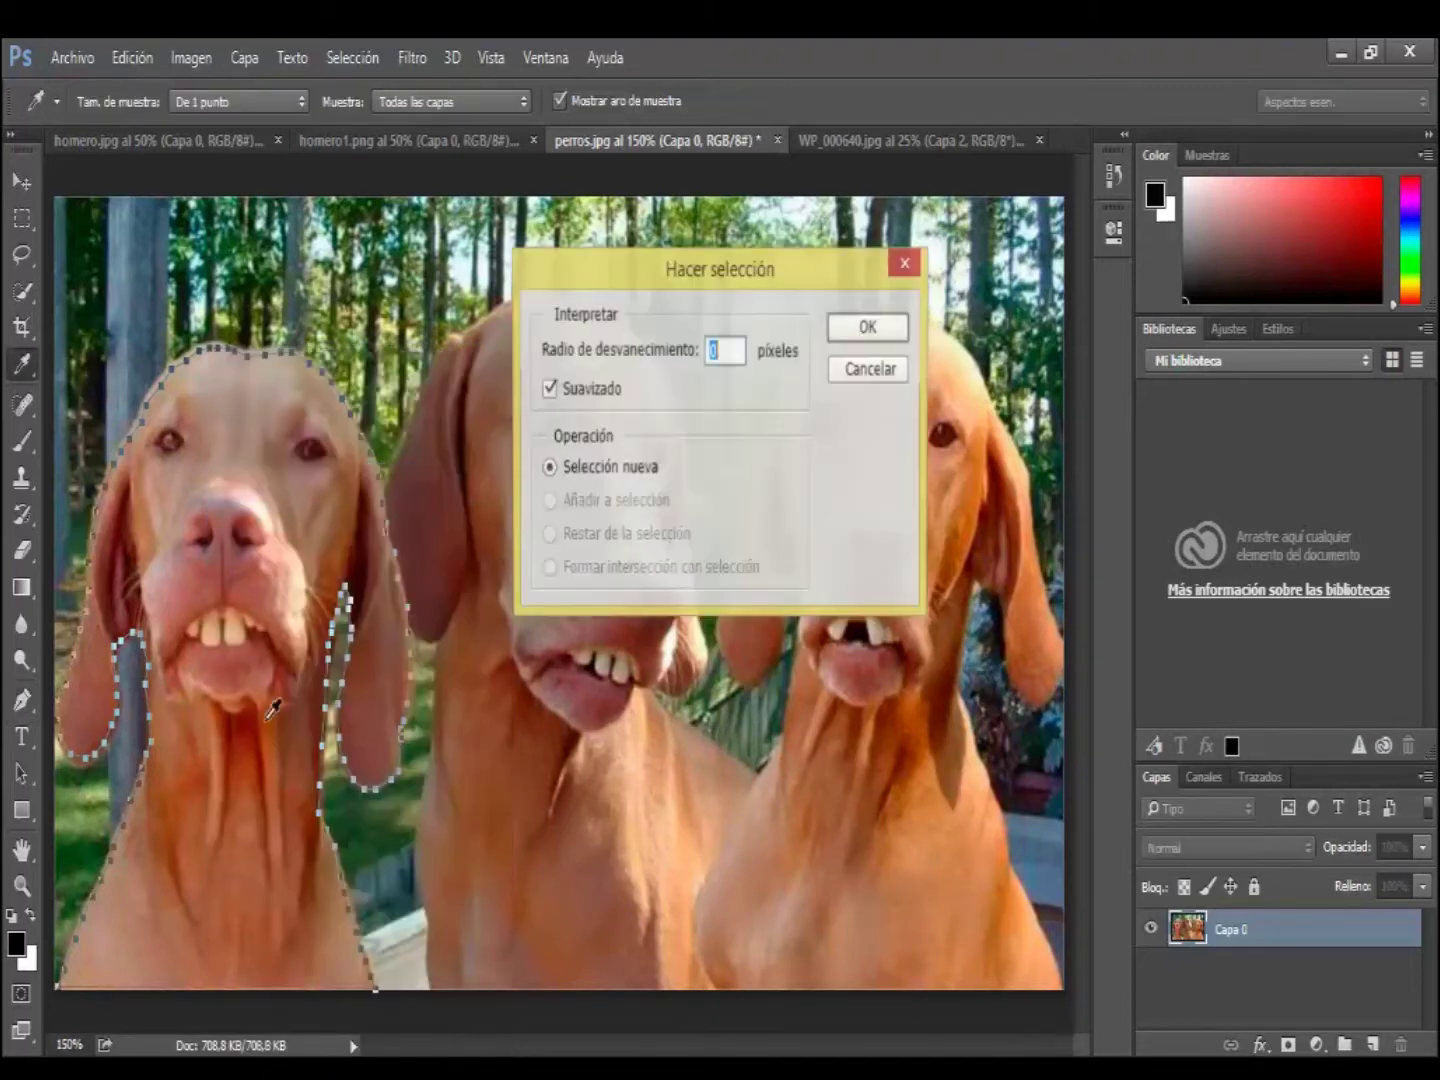
left_click(869, 329)
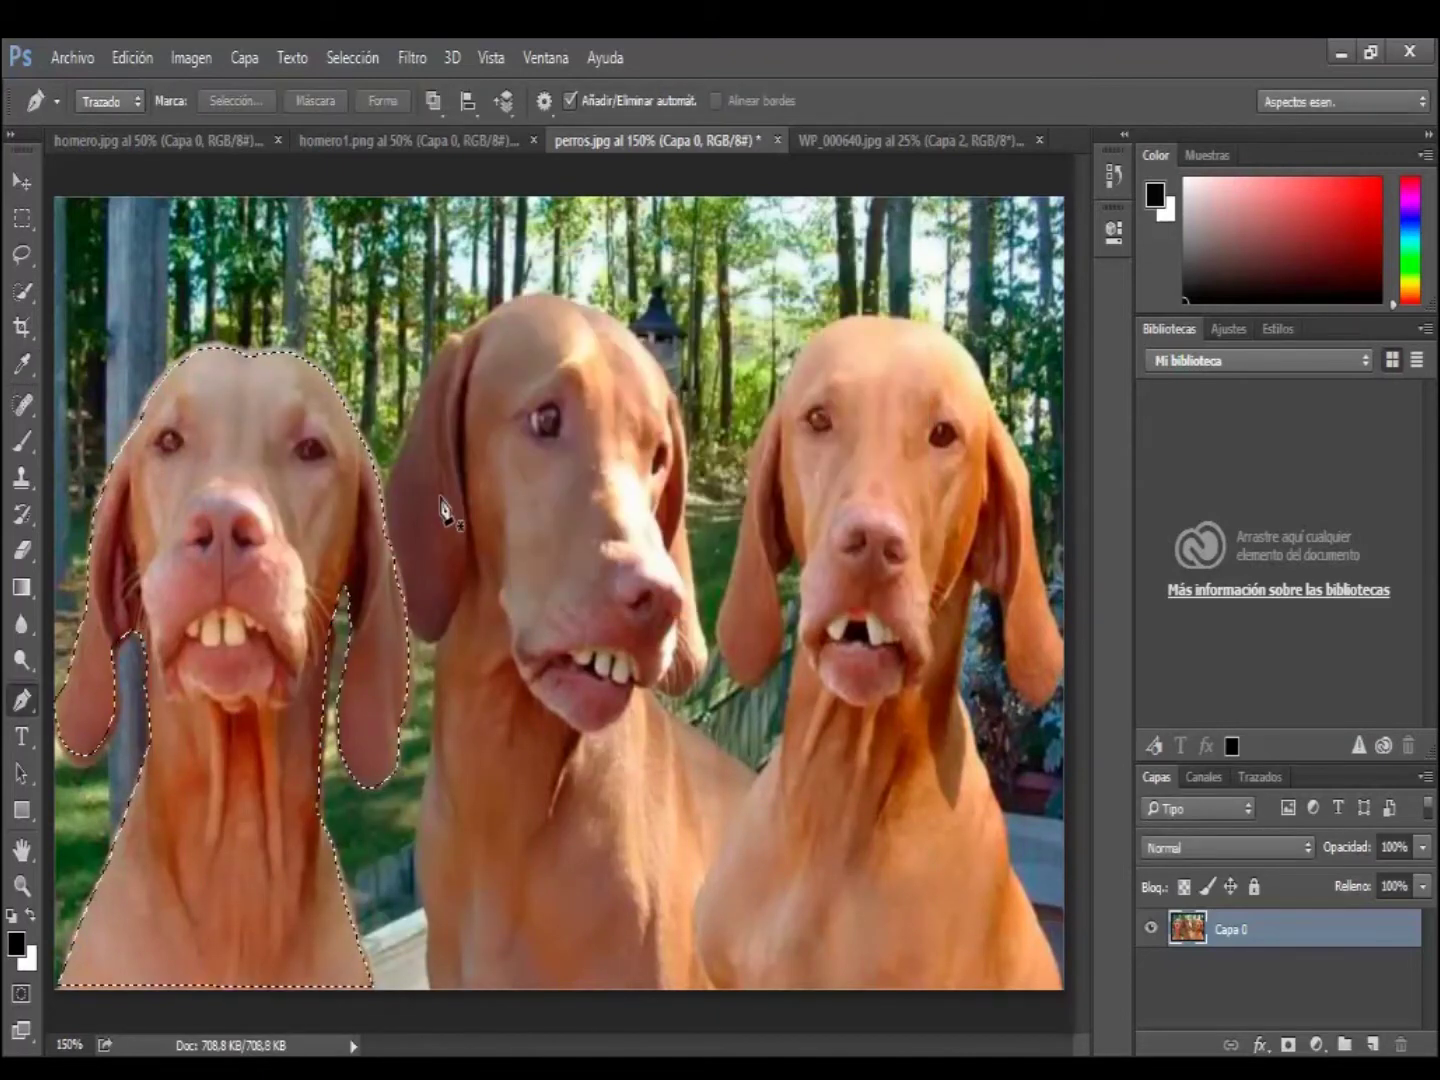
left_click(21, 183)
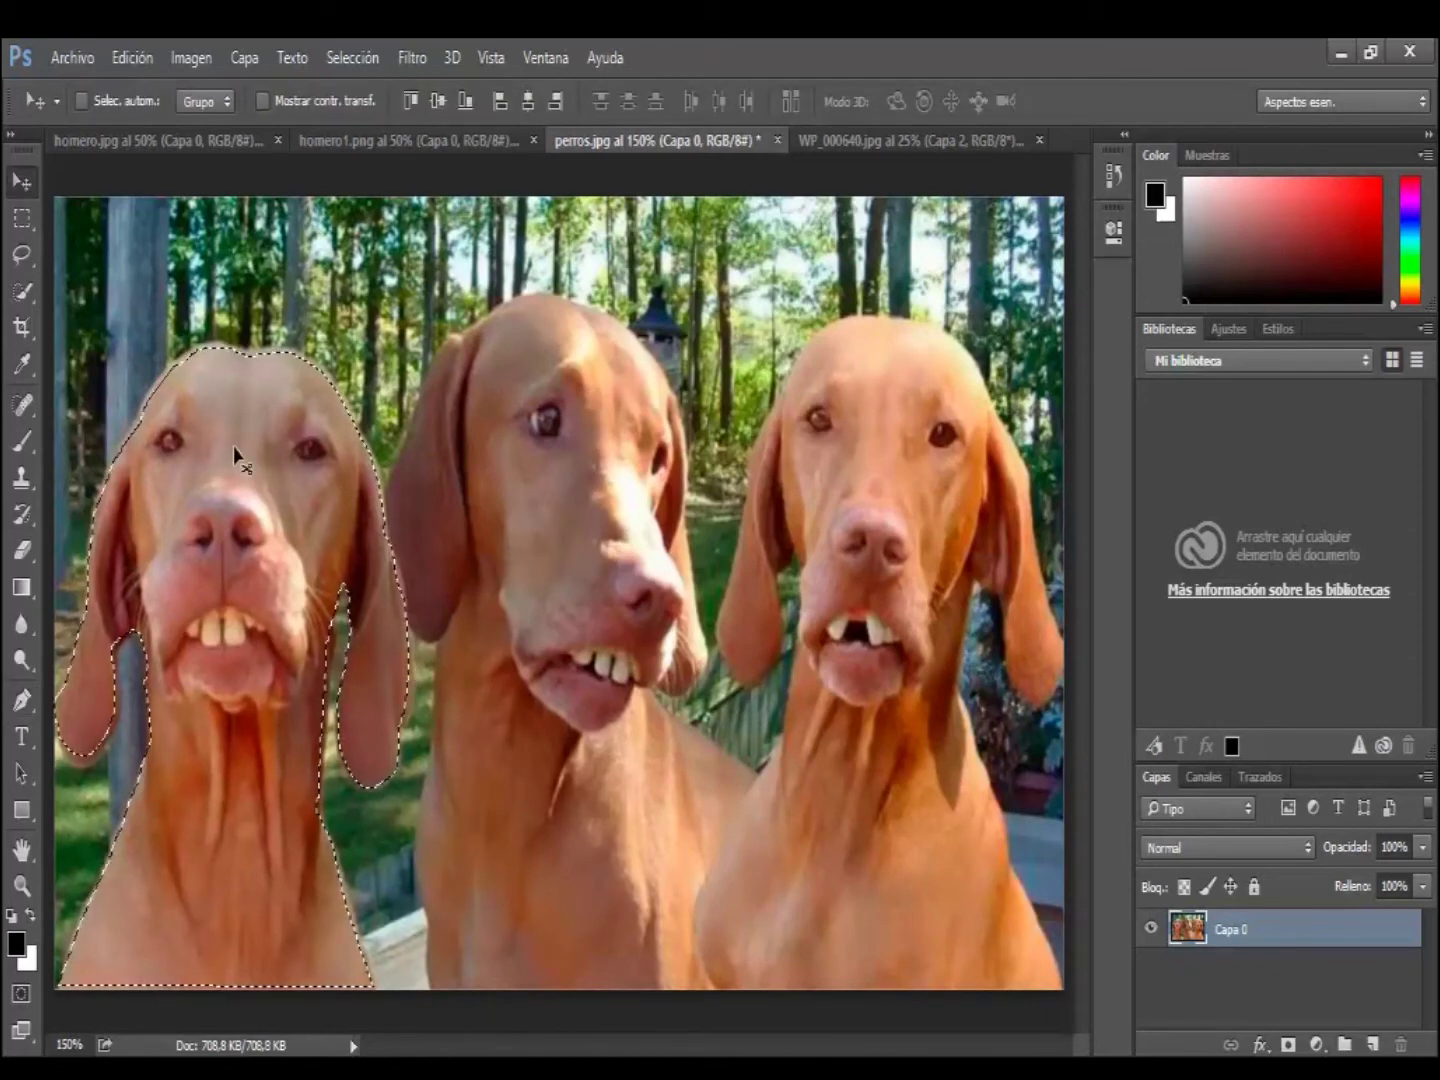
mouse_move(276, 471)
left_mouse_down()
mouse_move(315, 435)
mouse_move(825, 152)
mouse_move(767, 579)
mouse_move(681, 800)
mouse_move(679, 918)
left_mouse_up()
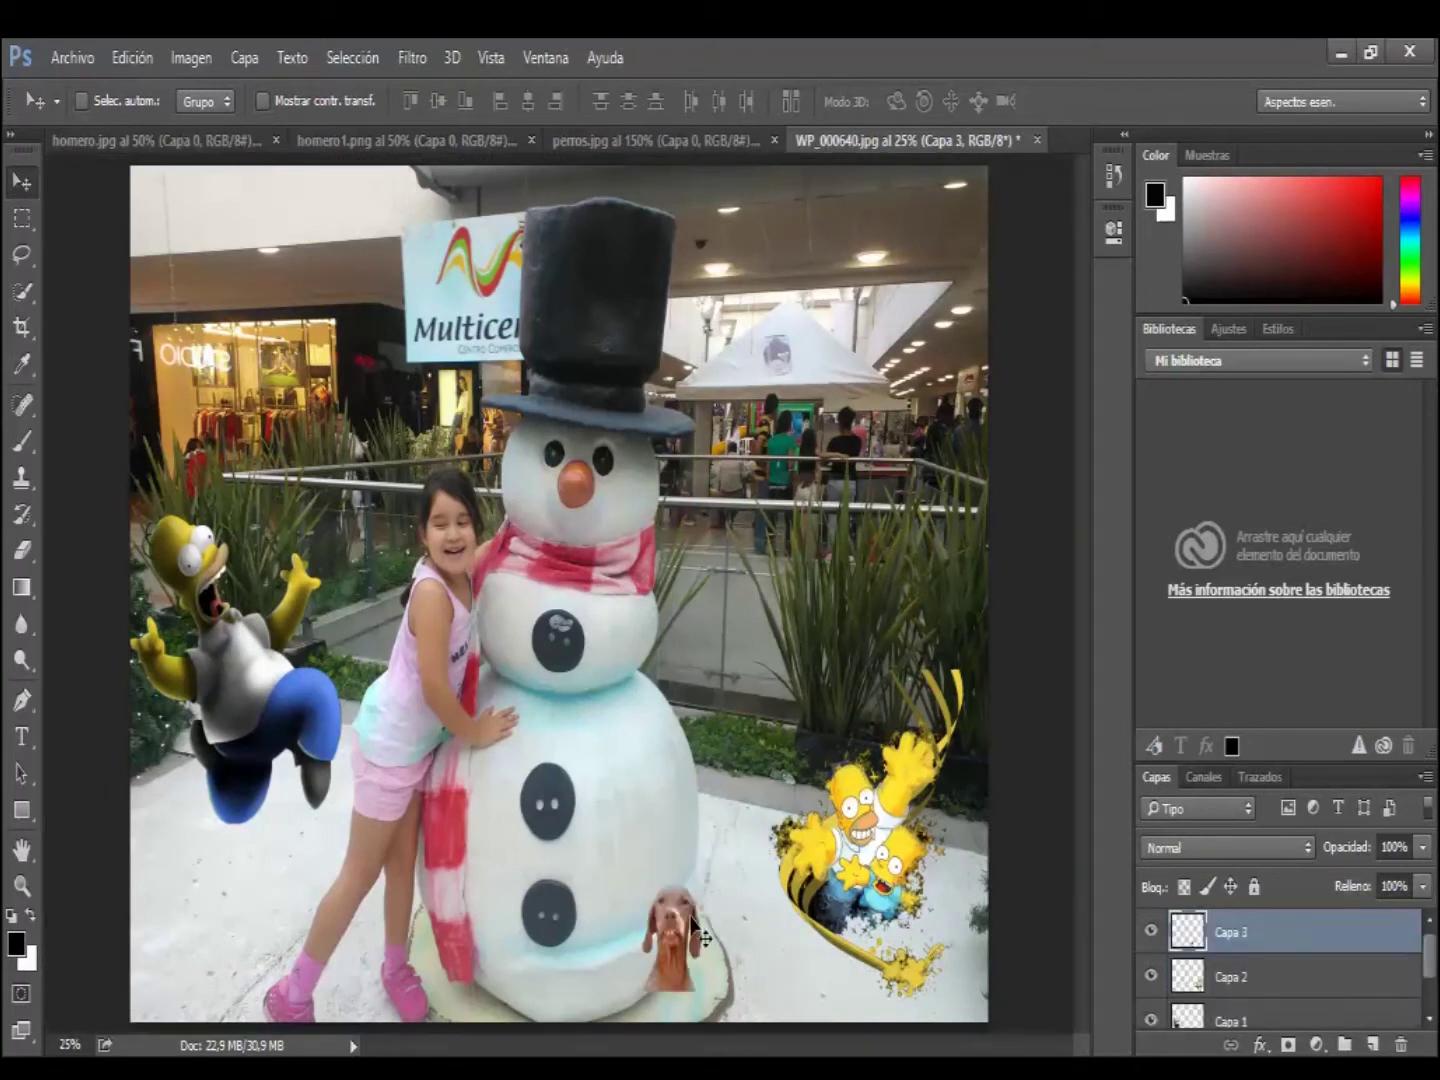
left_click_drag(682, 920, 698, 929)
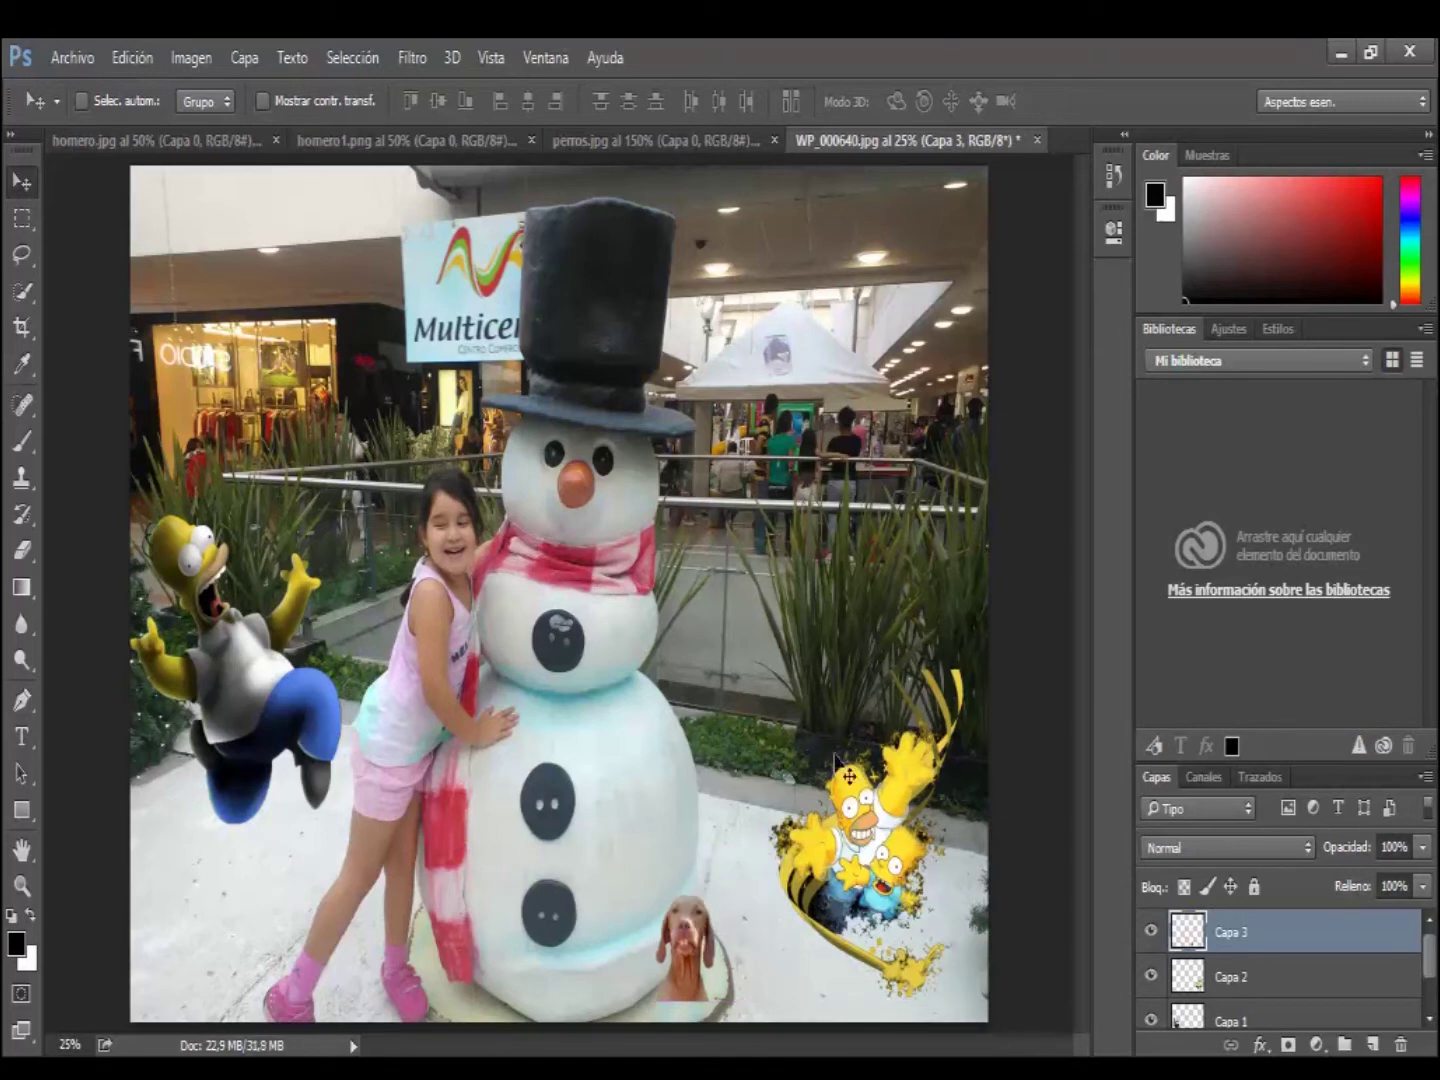
Step: Free-transform the dog cutout to about 165%, apply it, and lower it slightly
key("ctrl")
key("ctrl+t")
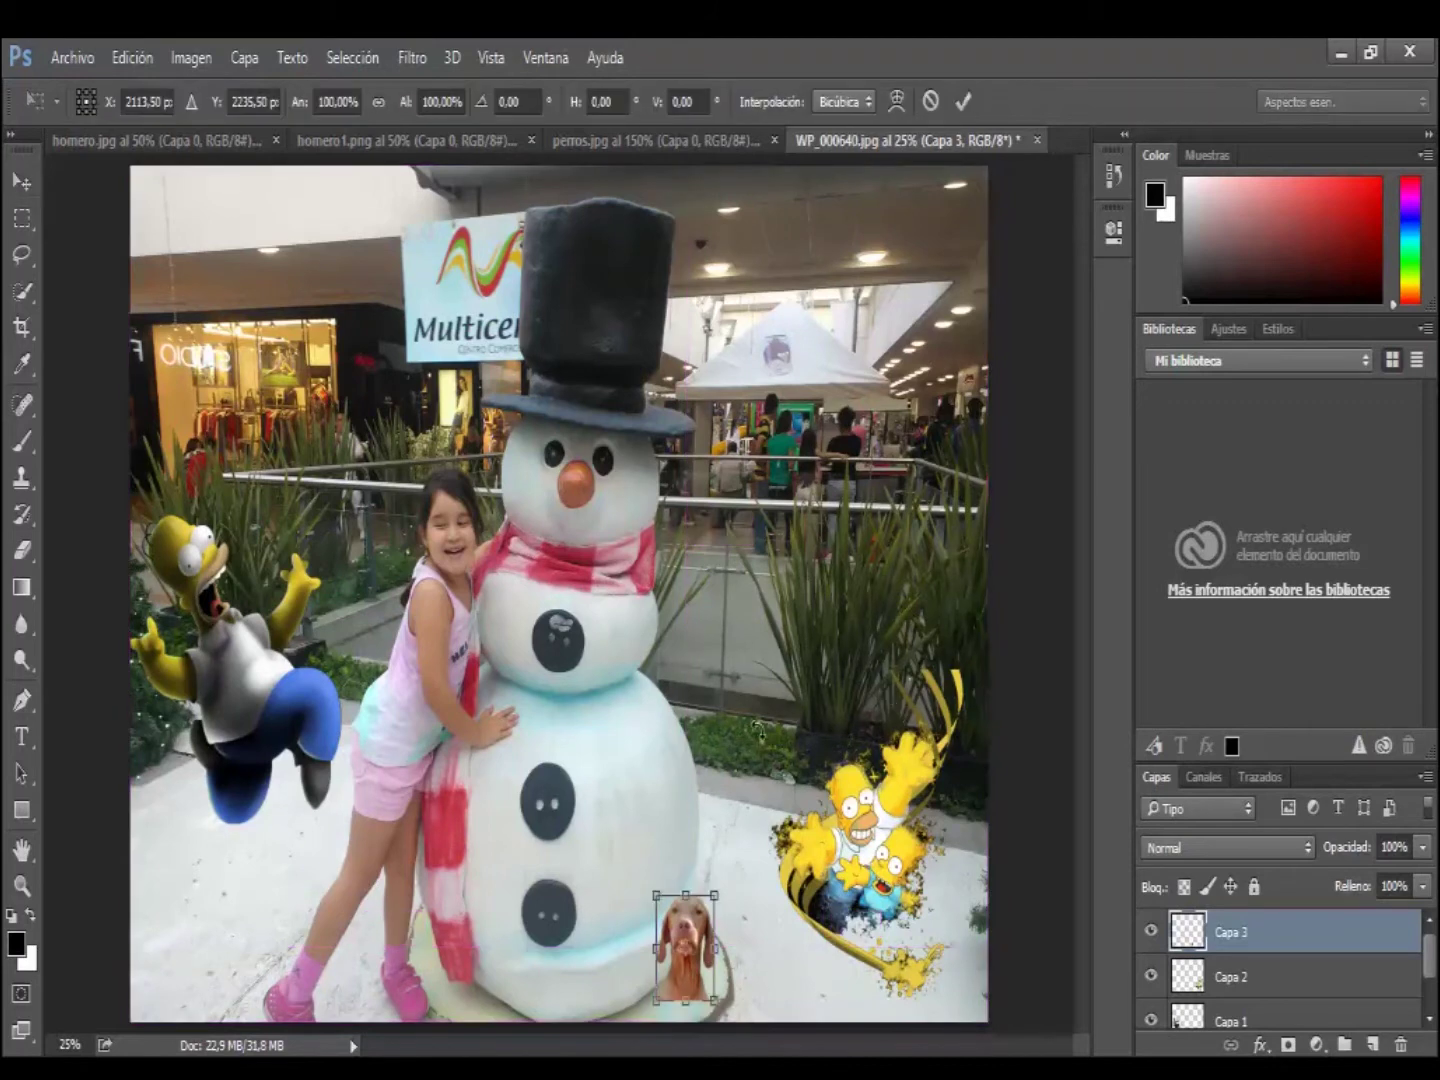
left_click_drag(715, 888, 753, 826)
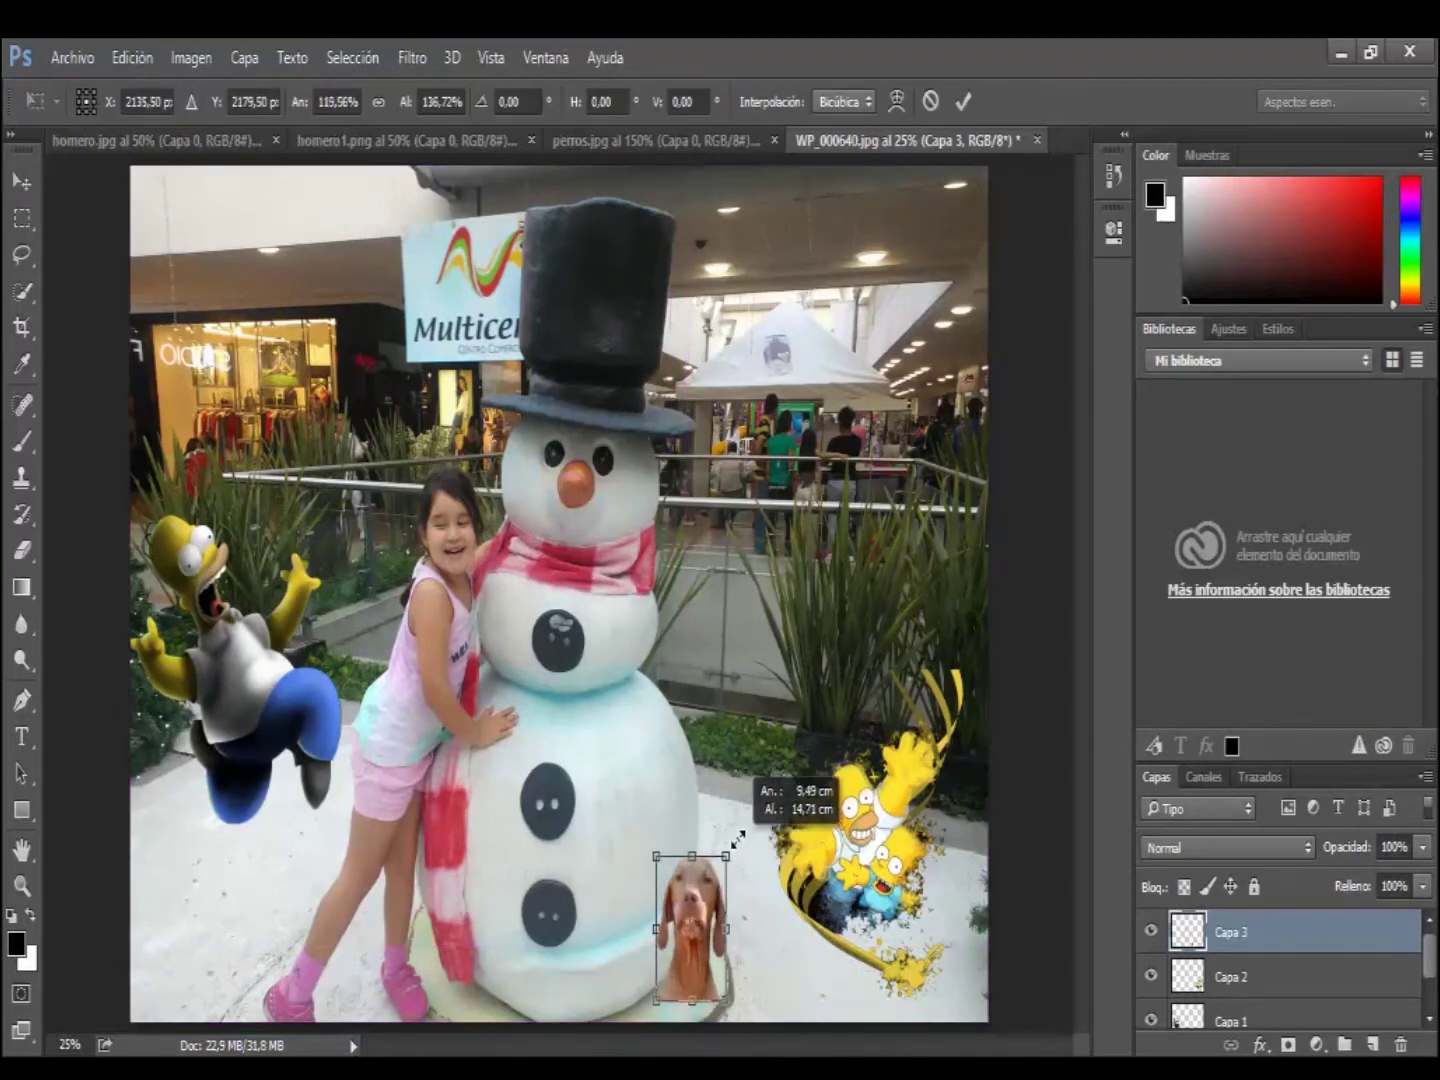
left_click_drag(657, 911, 645, 913)
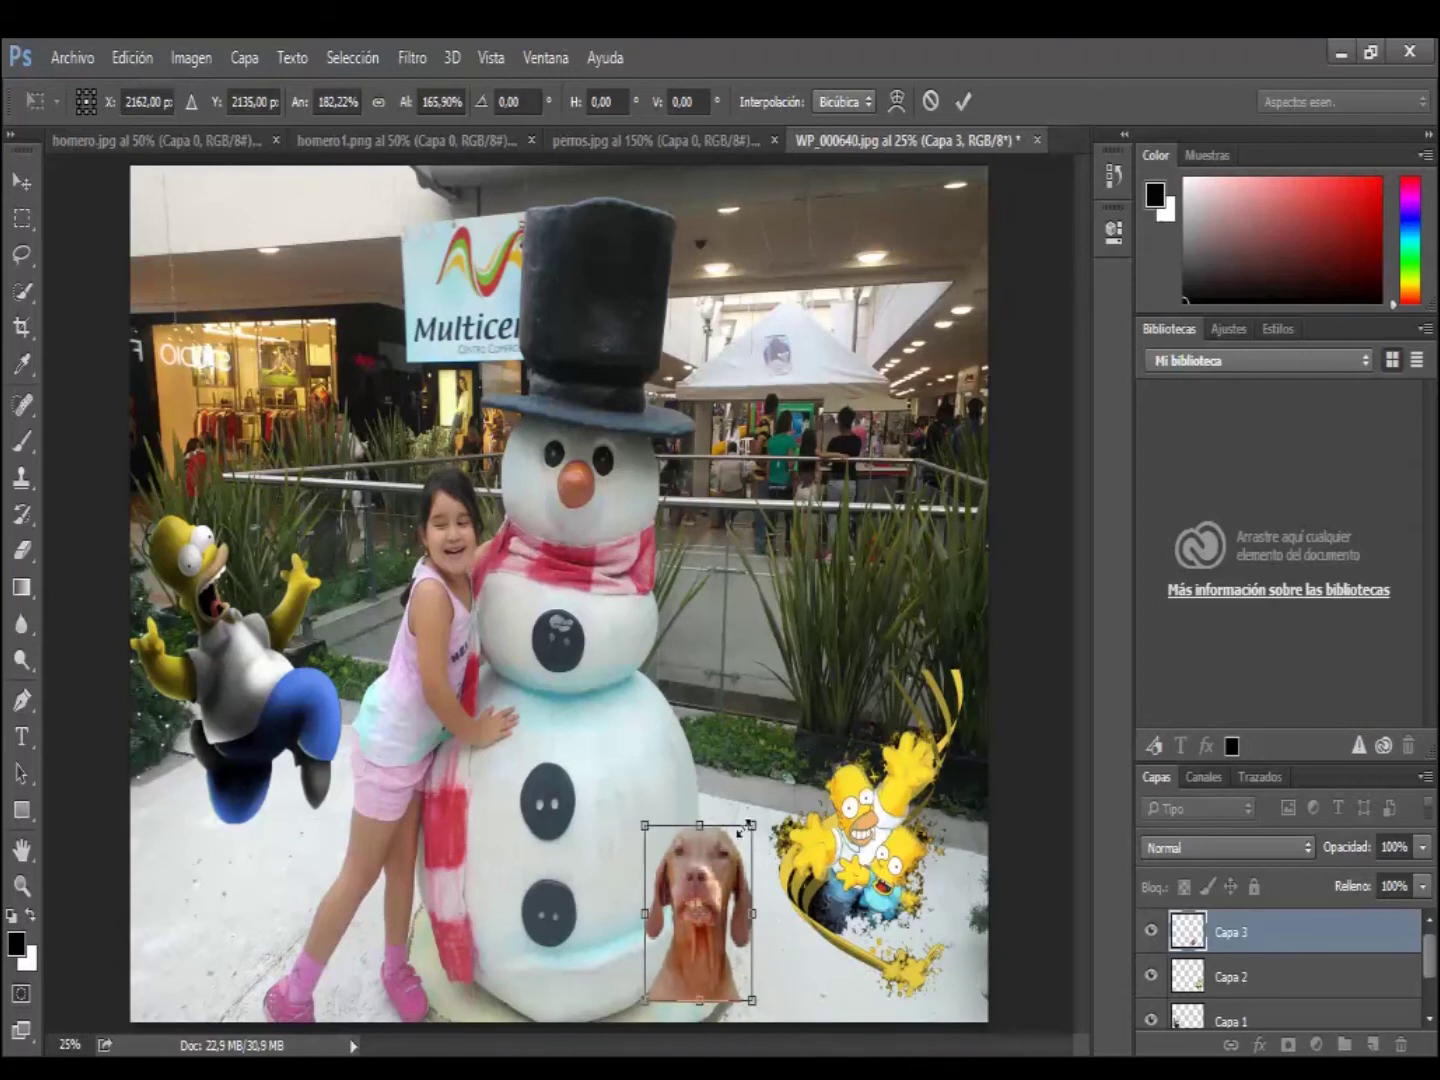
left_click_drag(753, 826, 765, 825)
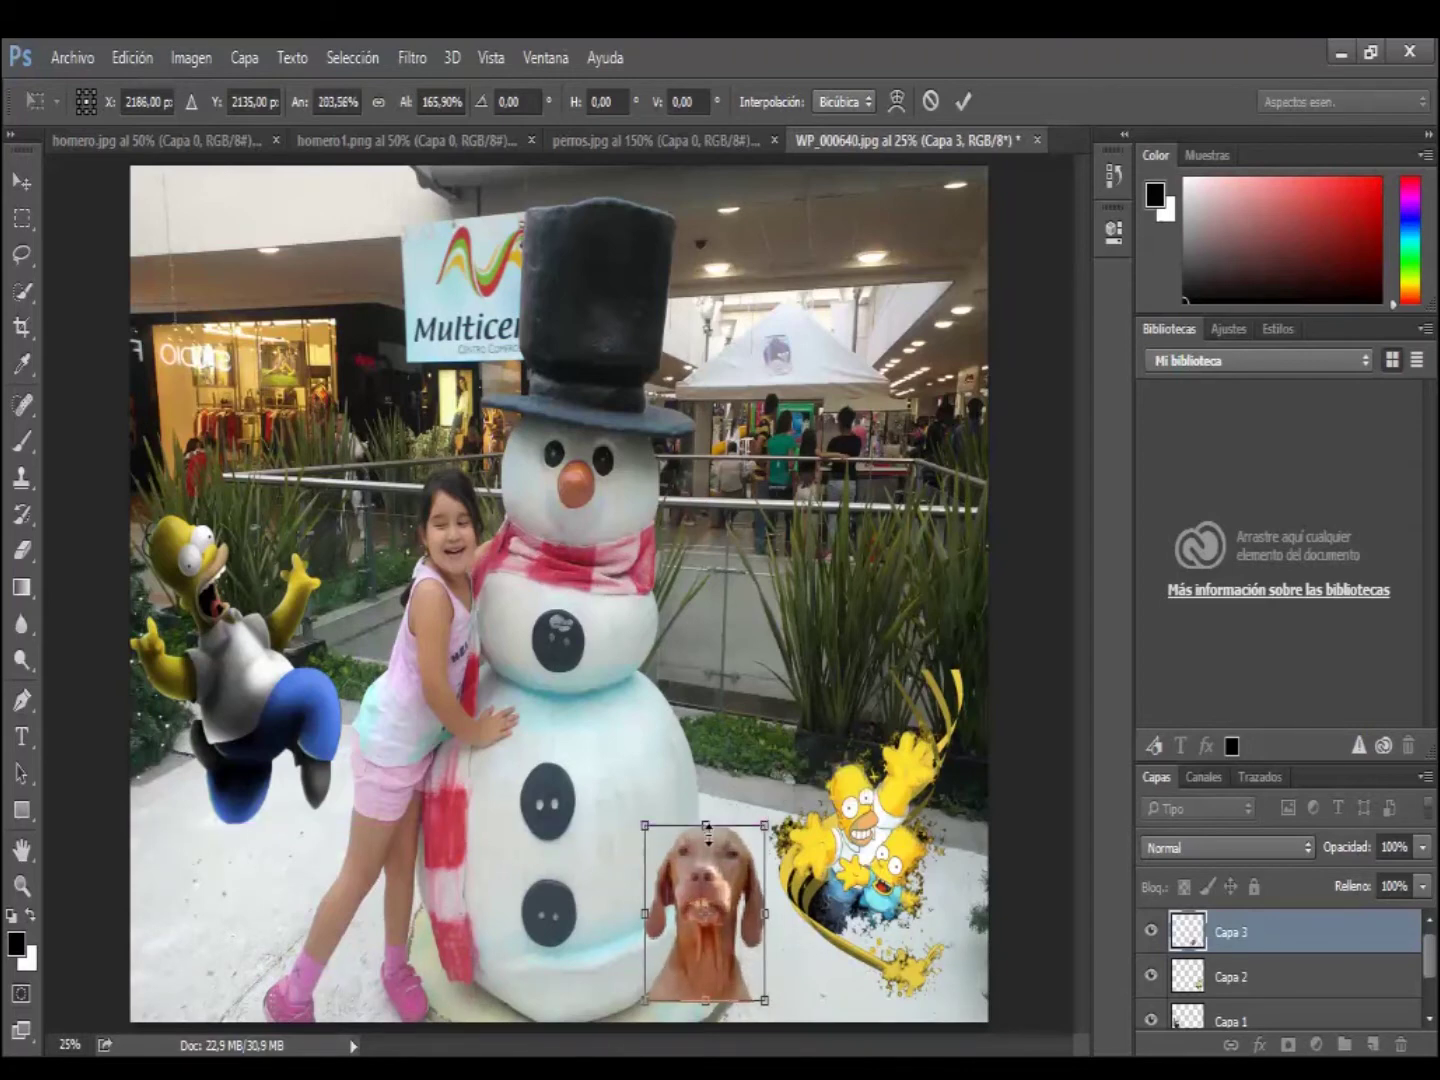
key("Return")
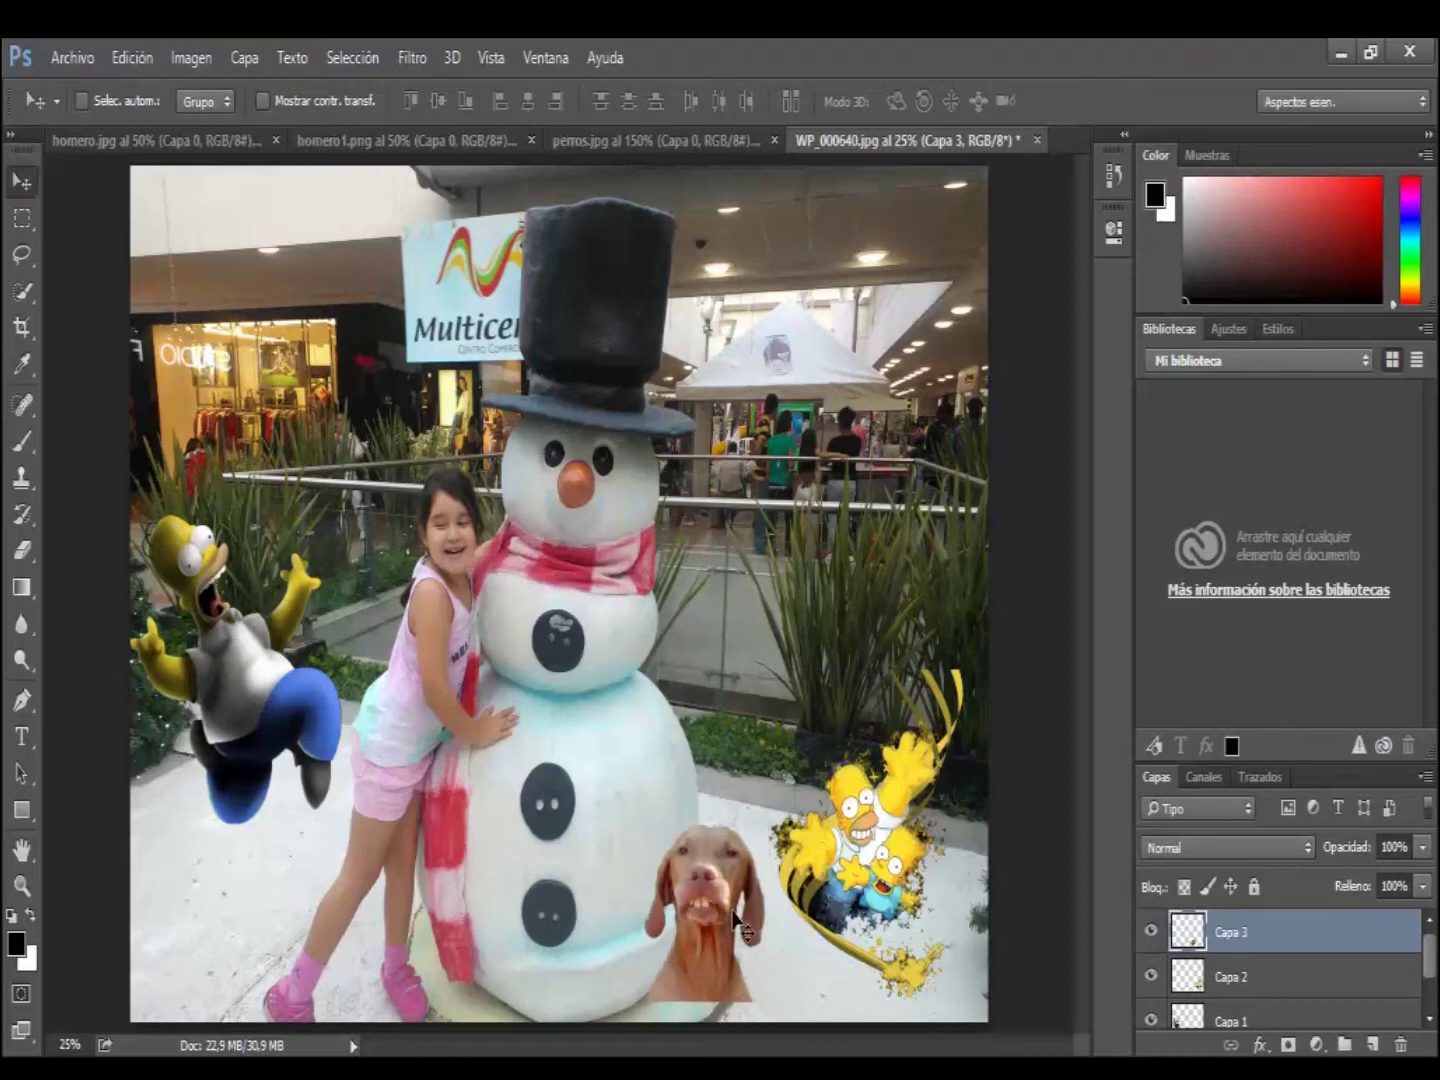
left_click_drag(707, 918, 706, 928)
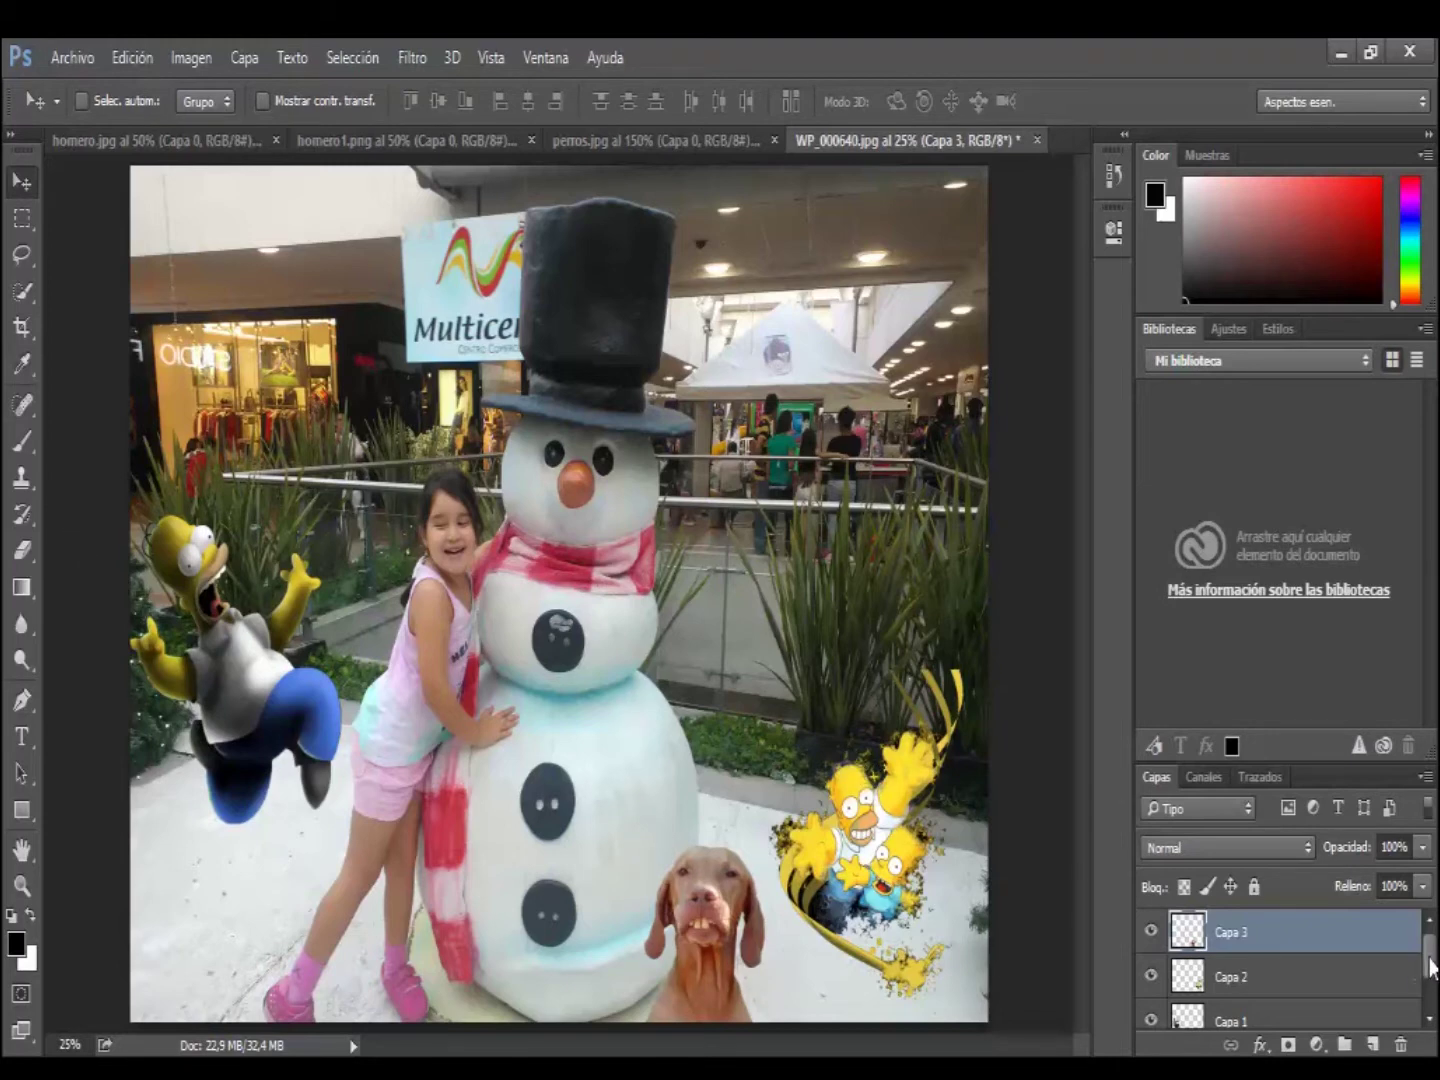
left_click_drag(1431, 966, 1433, 997)
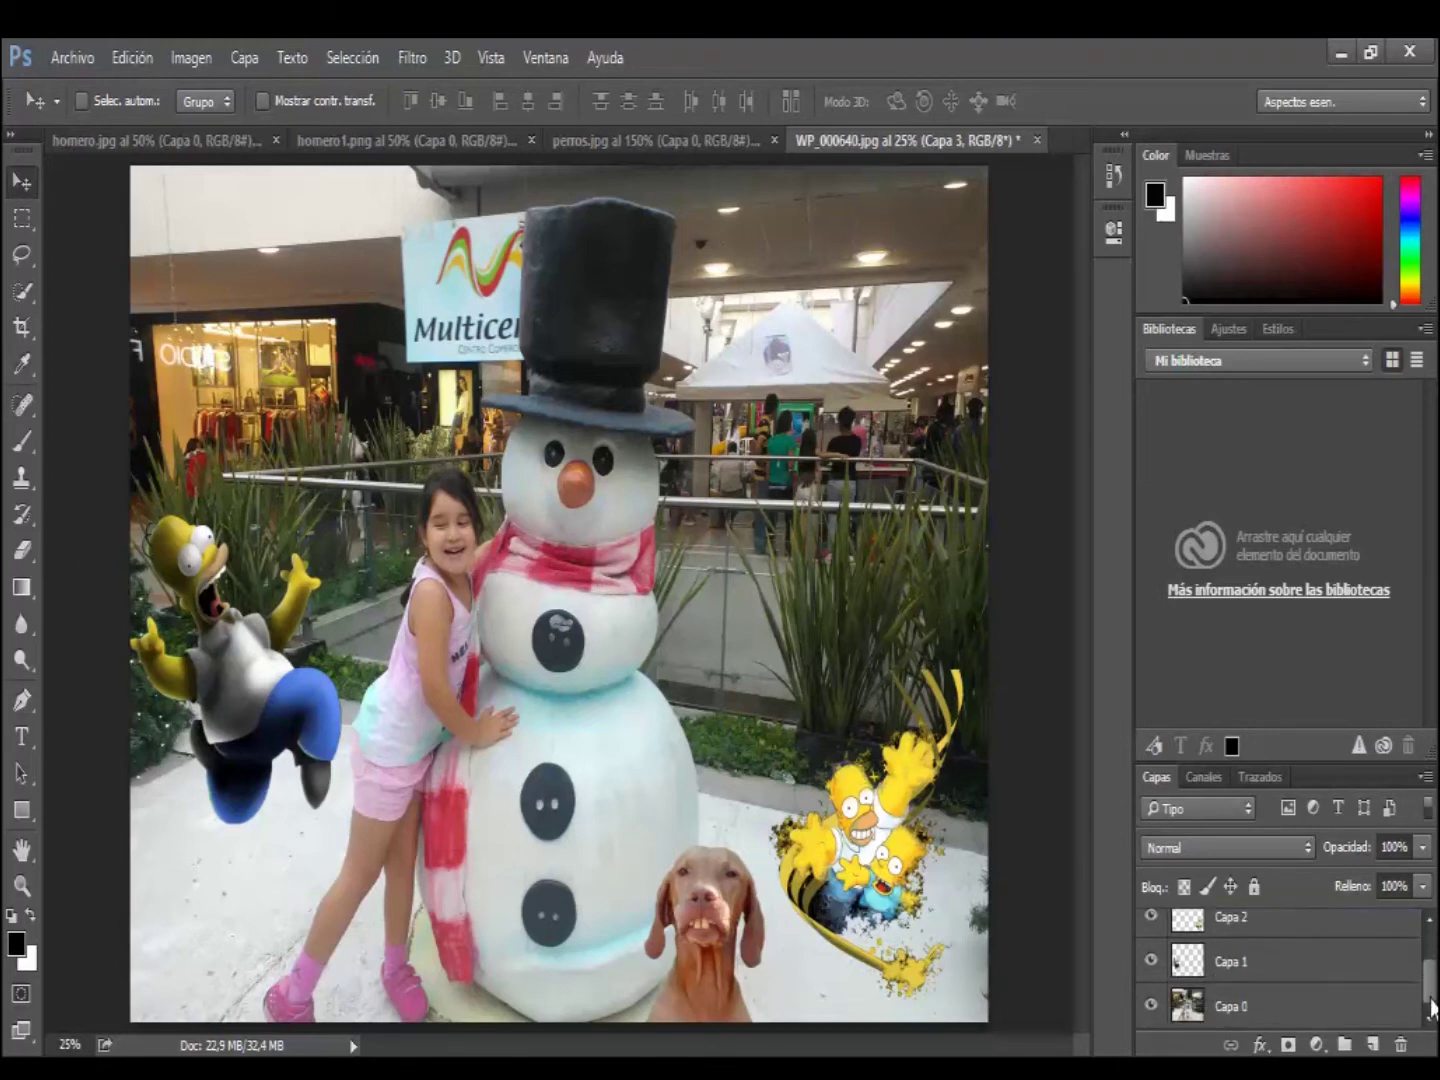
left_click(1267, 1010)
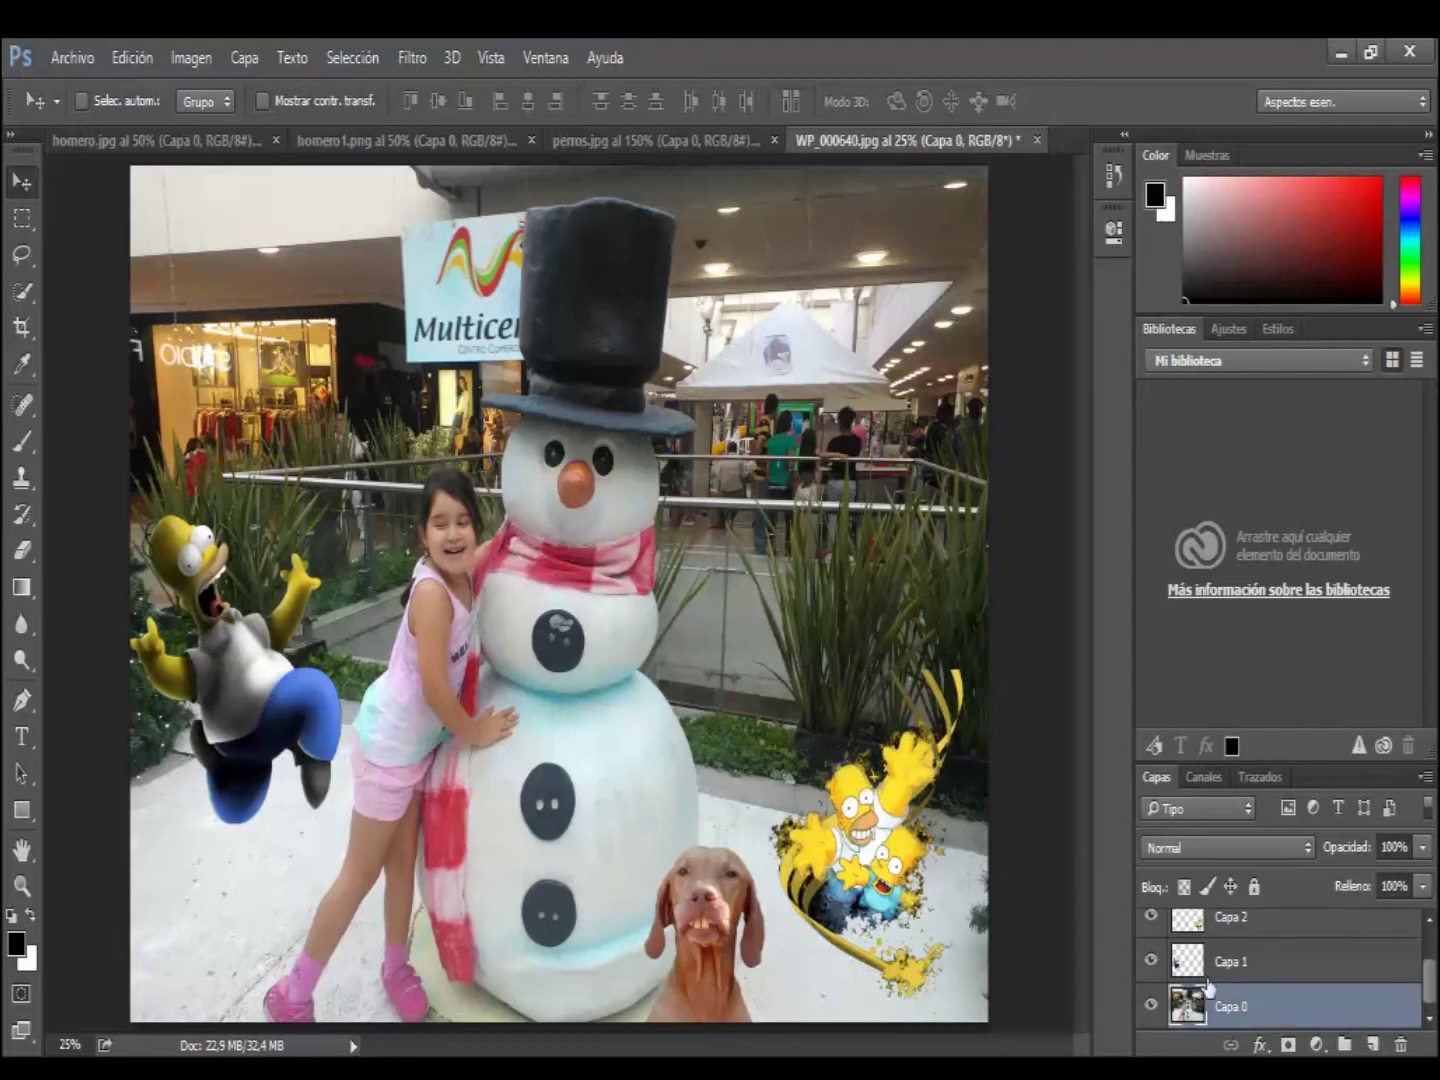
mouse_move(1432, 995)
left_mouse_down()
mouse_move(1435, 955)
mouse_move(1435, 995)
left_mouse_up()
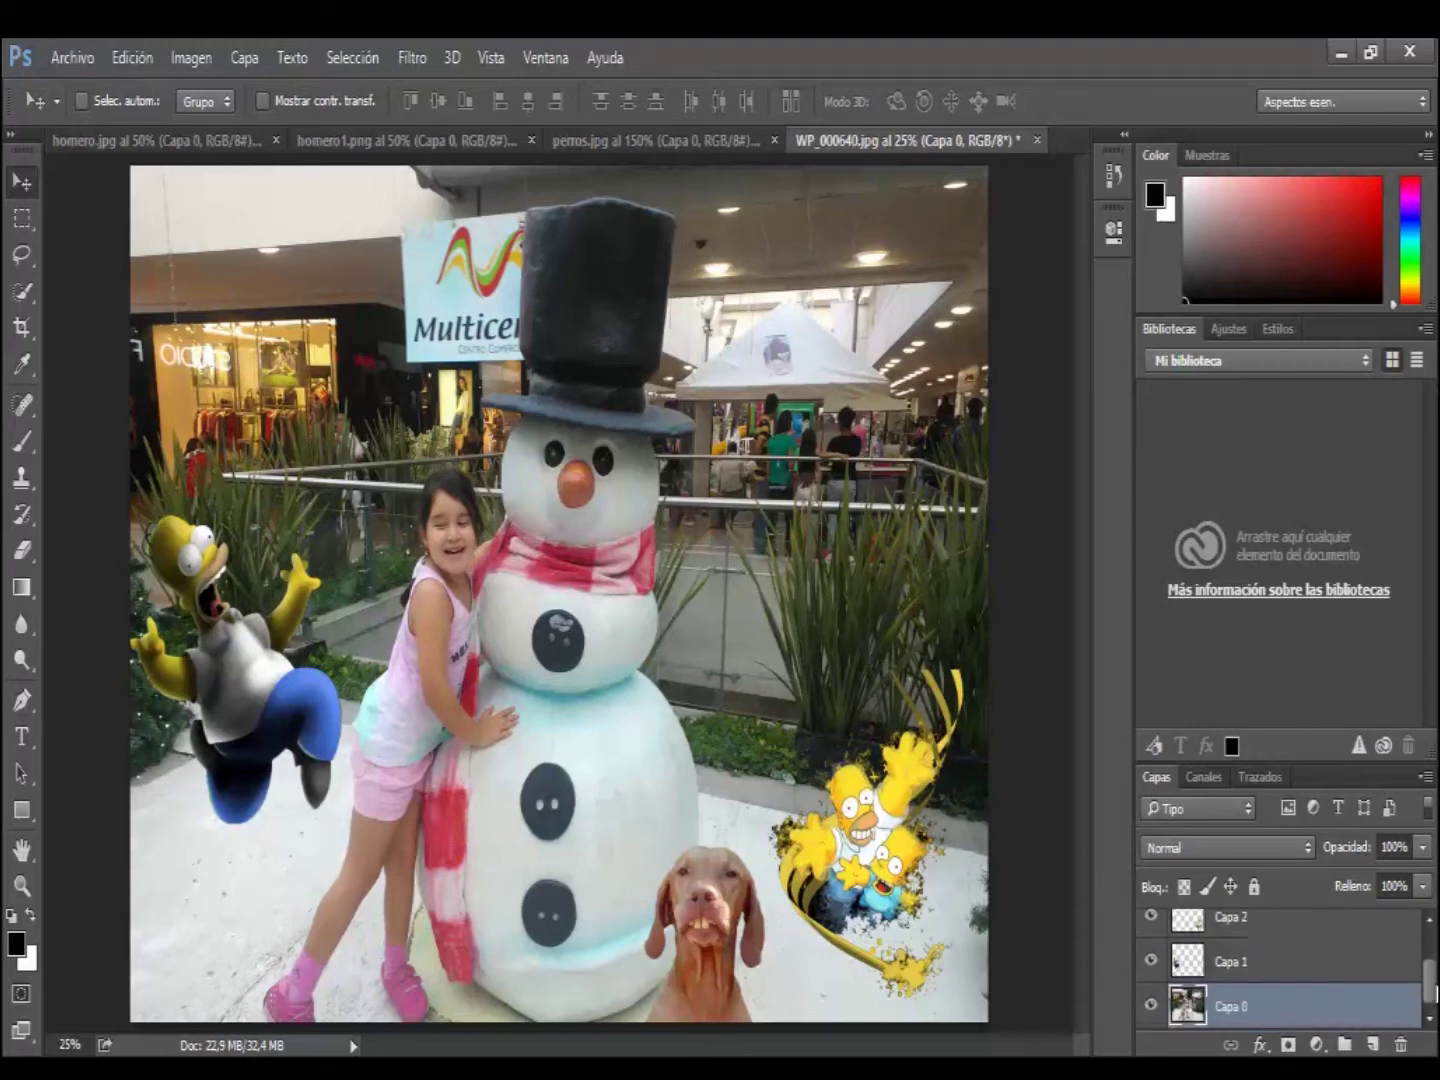
left_click(1272, 966, "shift")
left_click(1286, 930, "shift")
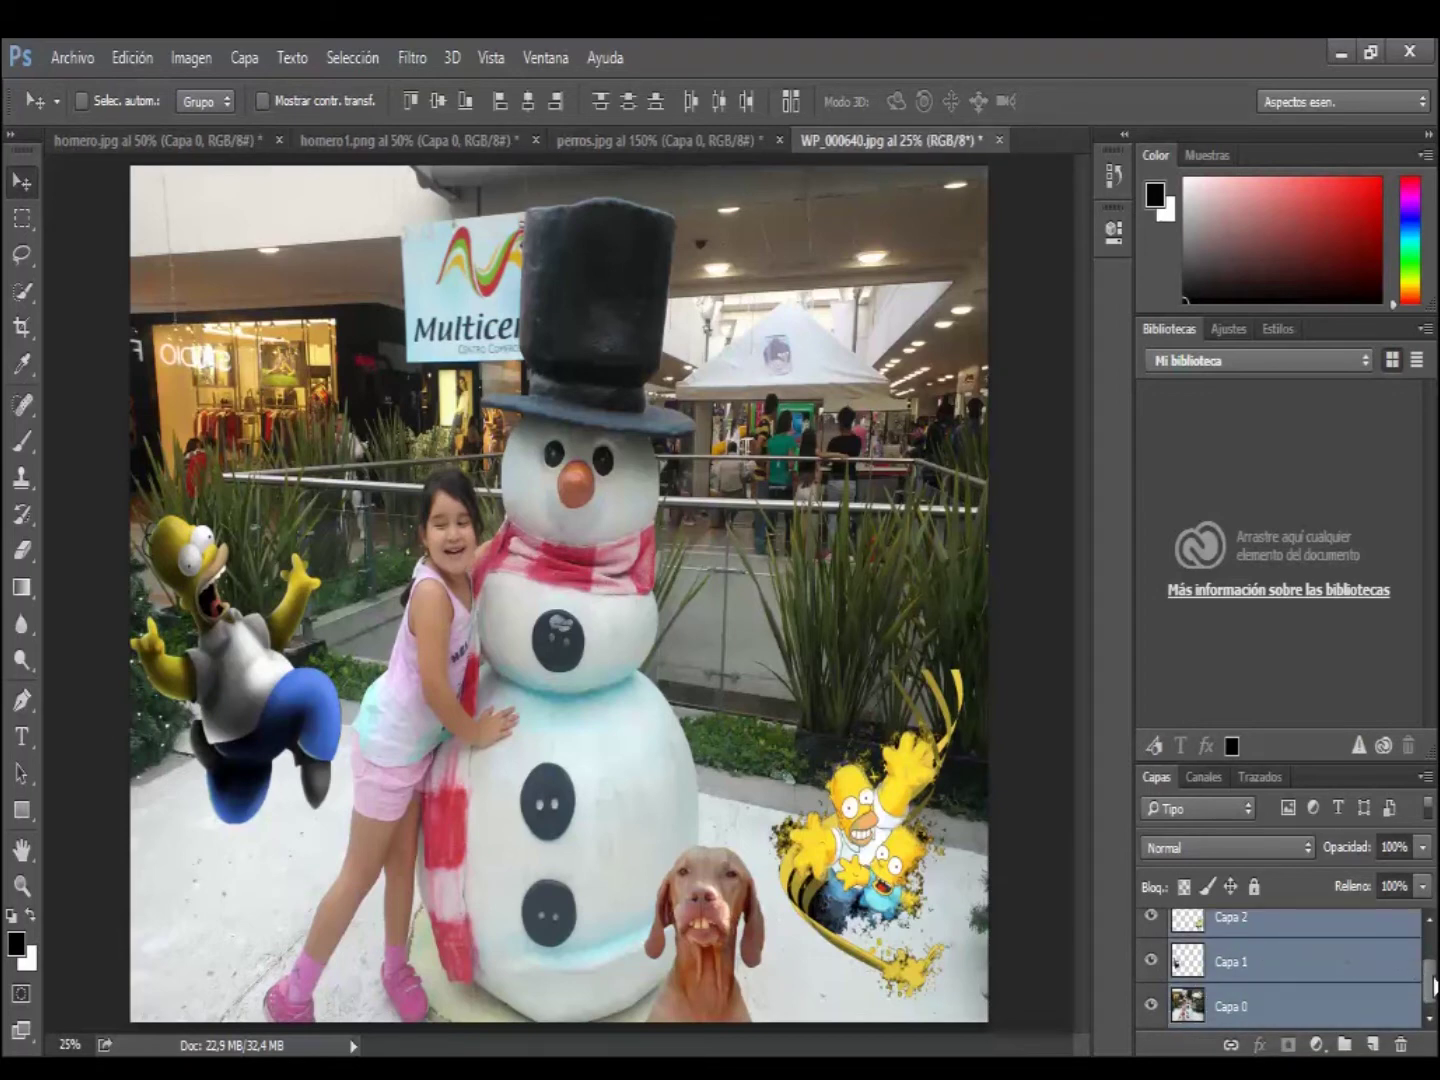
left_click(1149, 1006)
left_click(1150, 960)
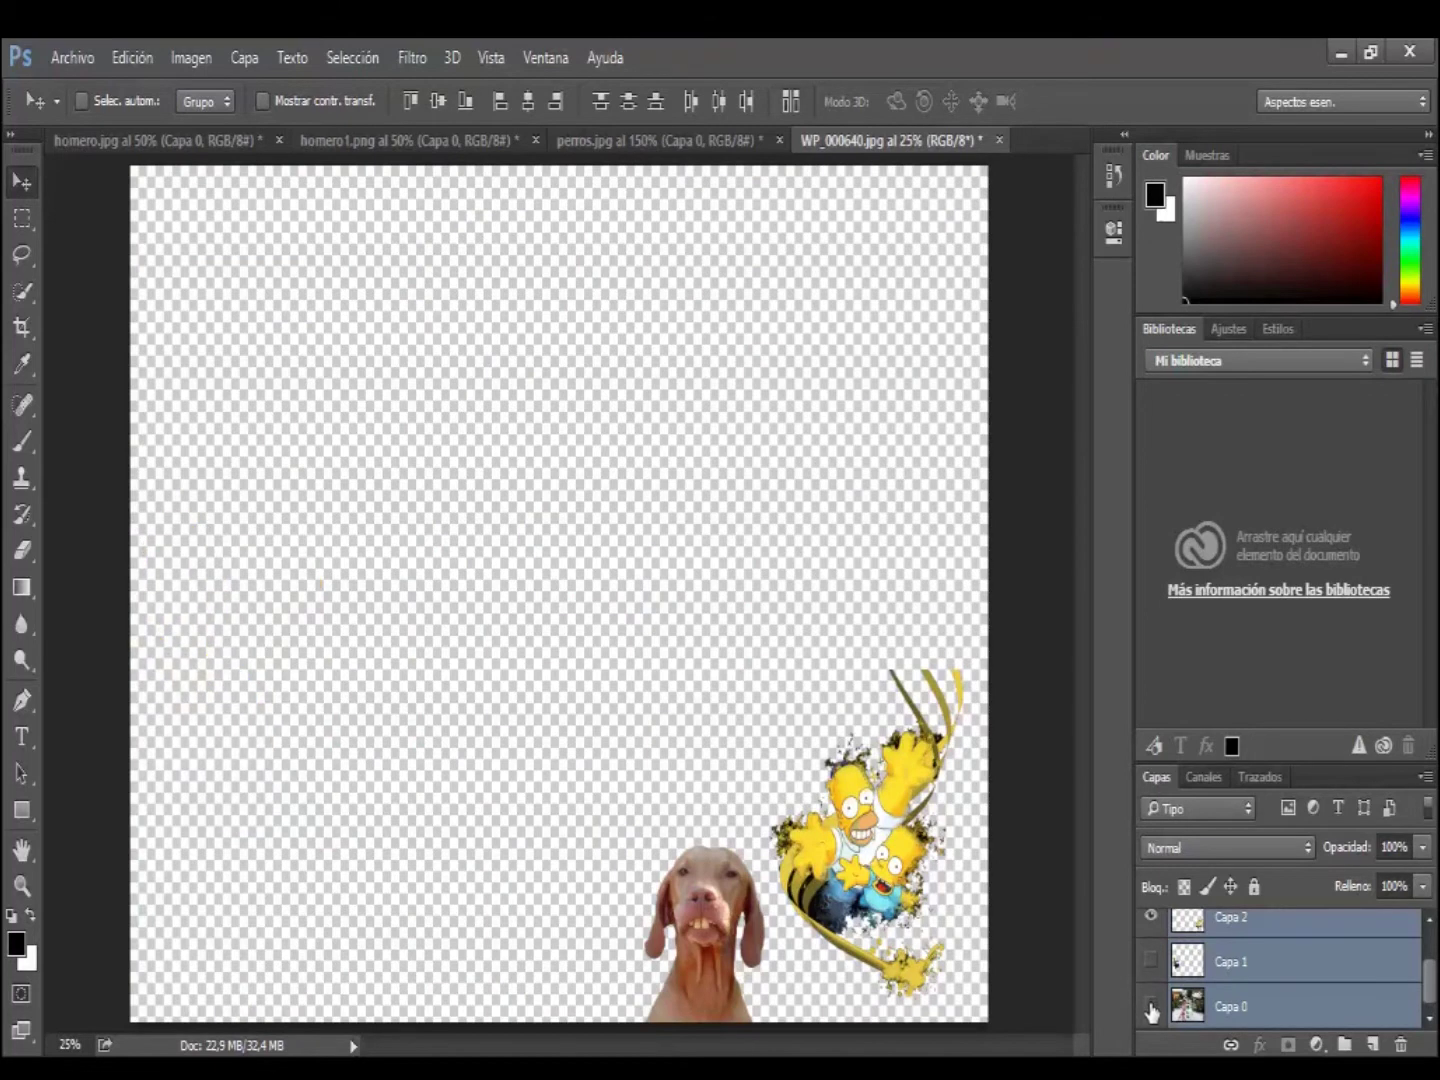
left_click(1151, 1003)
left_click(1151, 962)
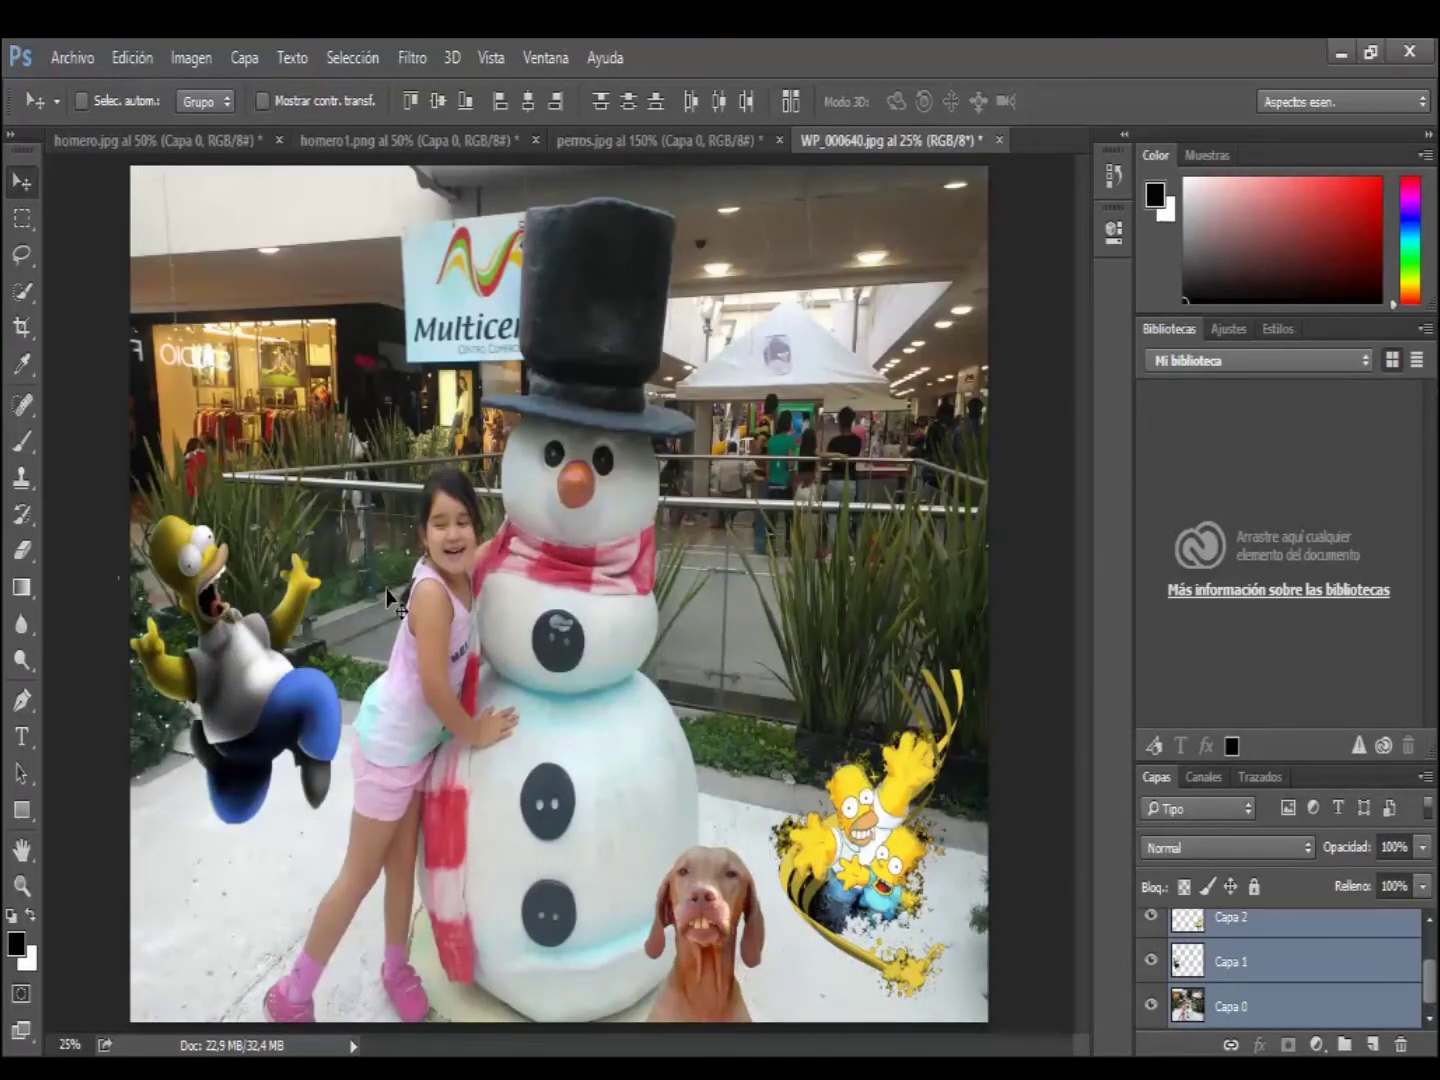
left_click(1265, 1010)
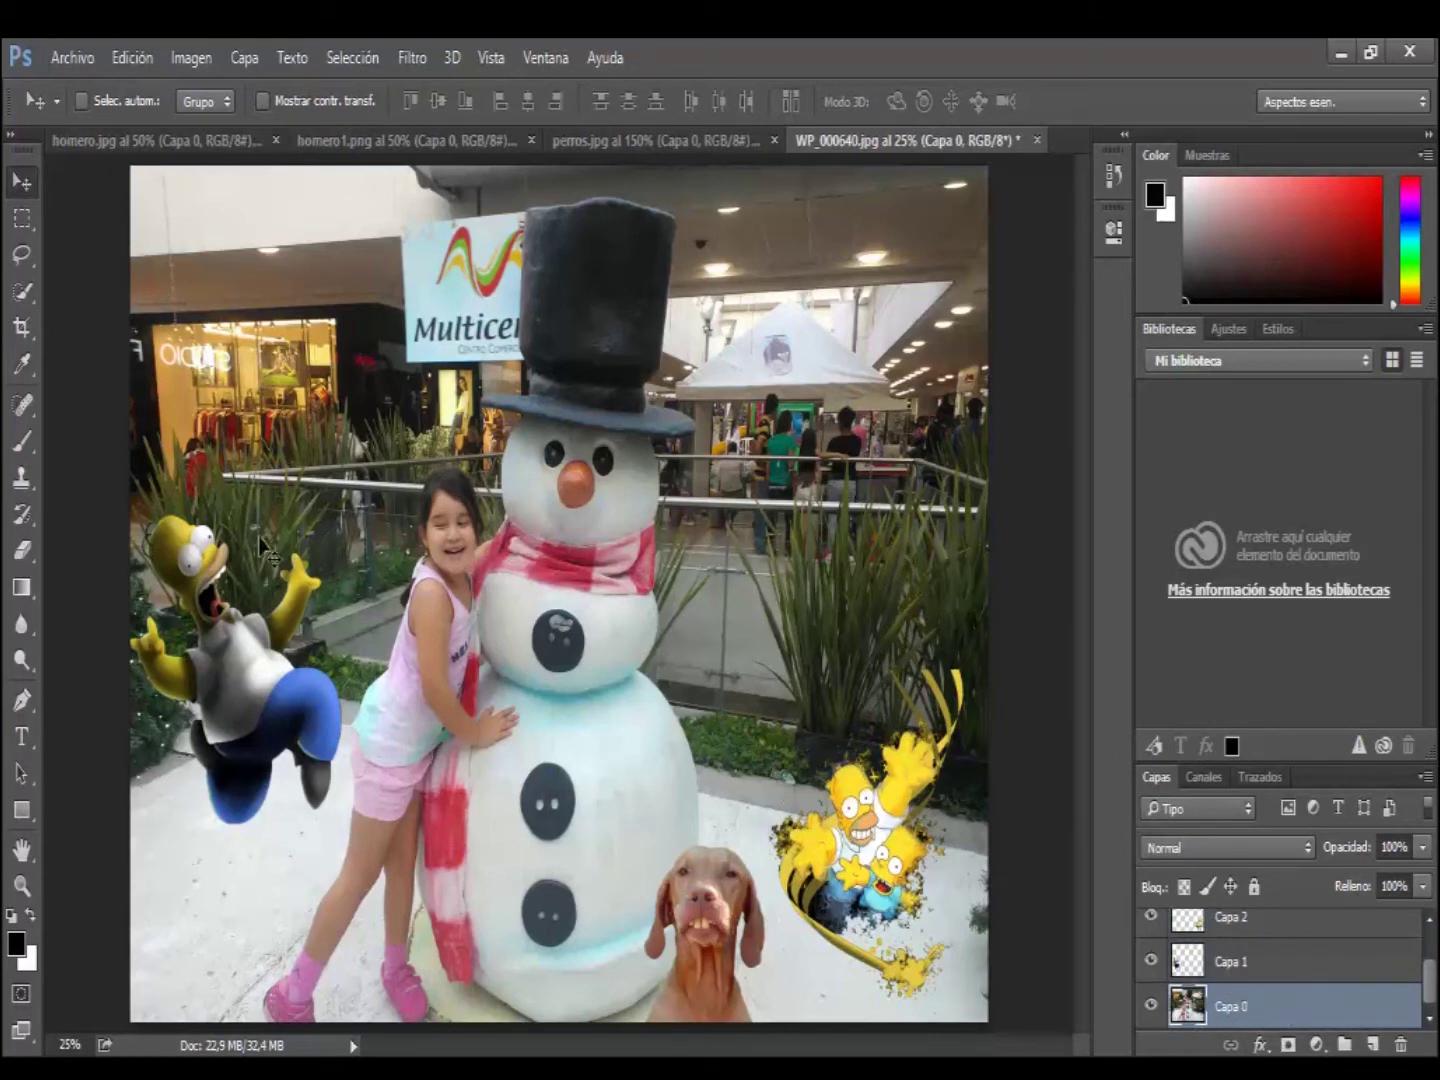
Step: Clone-stamp a copy of the girl onto the area right of the snowman
left_click(23, 478)
left_click(129, 484)
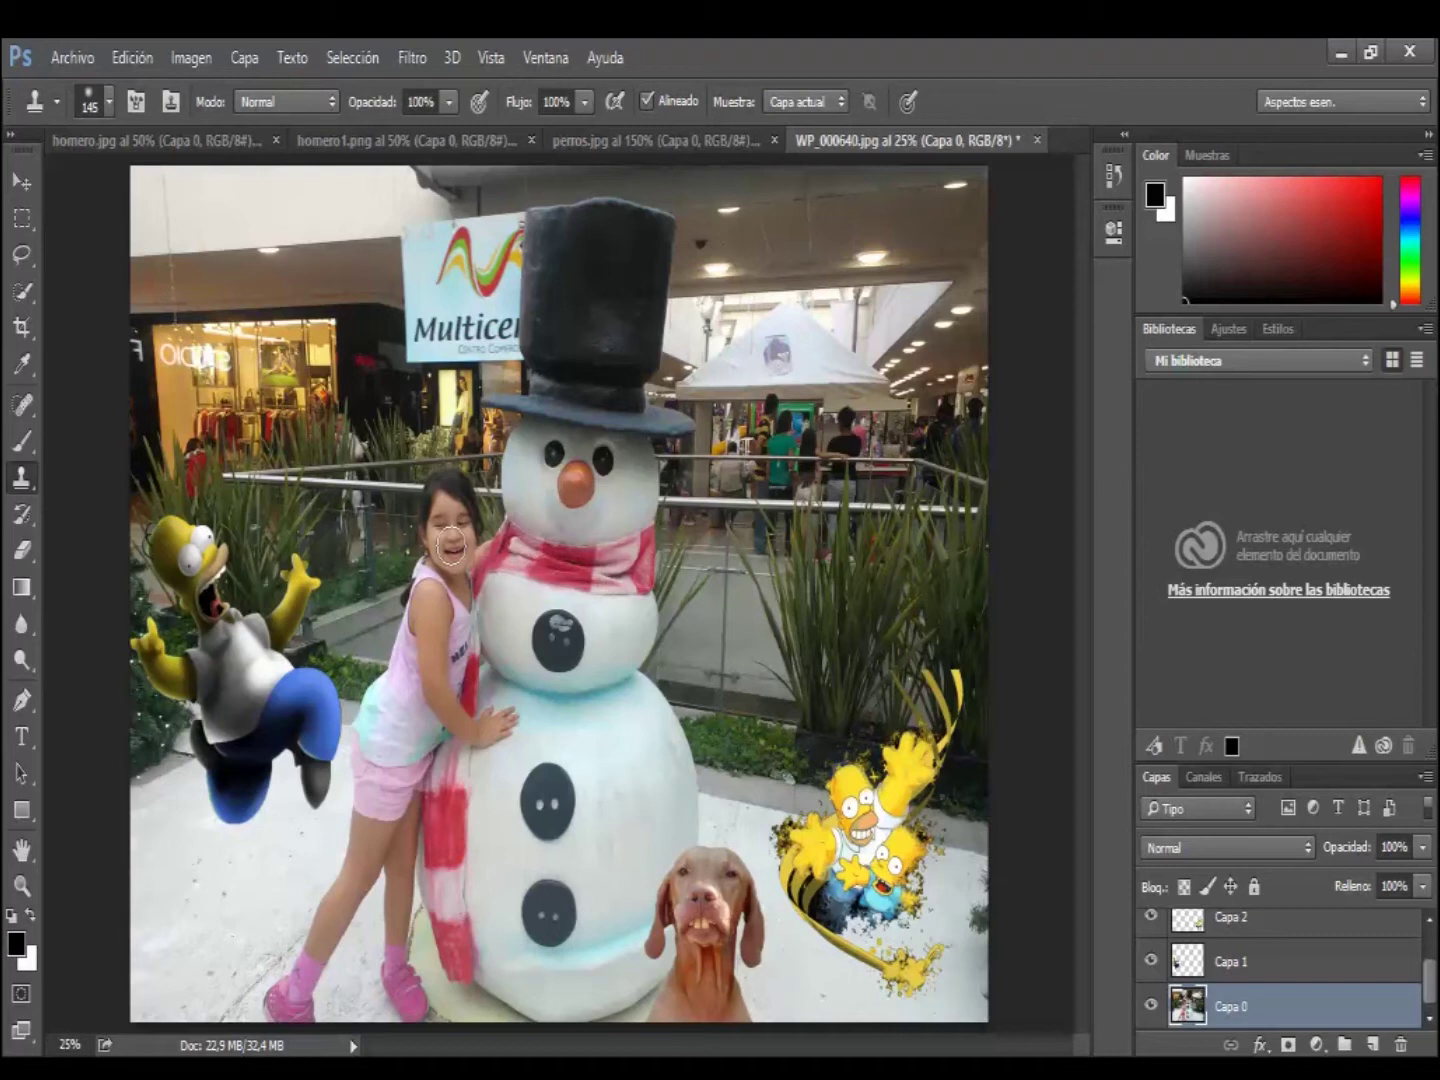
left_click(451, 545, "alt")
mouse_move(770, 538)
left_mouse_down()
mouse_move(787, 468)
mouse_move(731, 601)
mouse_move(825, 543)
mouse_move(695, 733)
mouse_move(683, 715)
mouse_move(691, 779)
left_mouse_up()
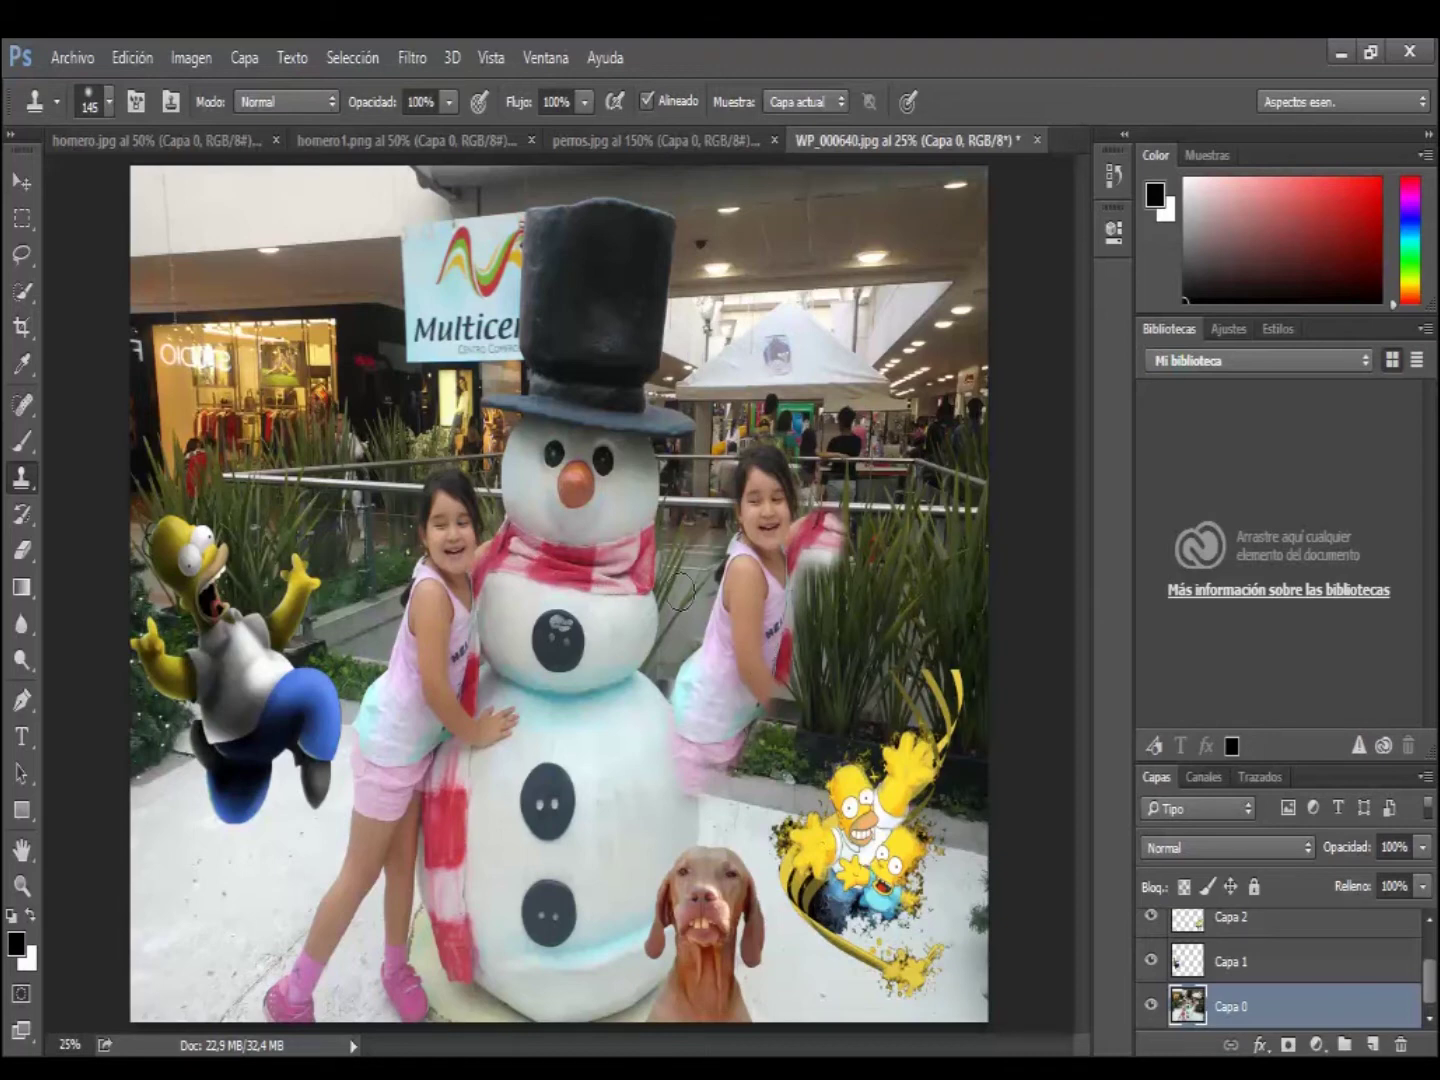
left_click(155, 140)
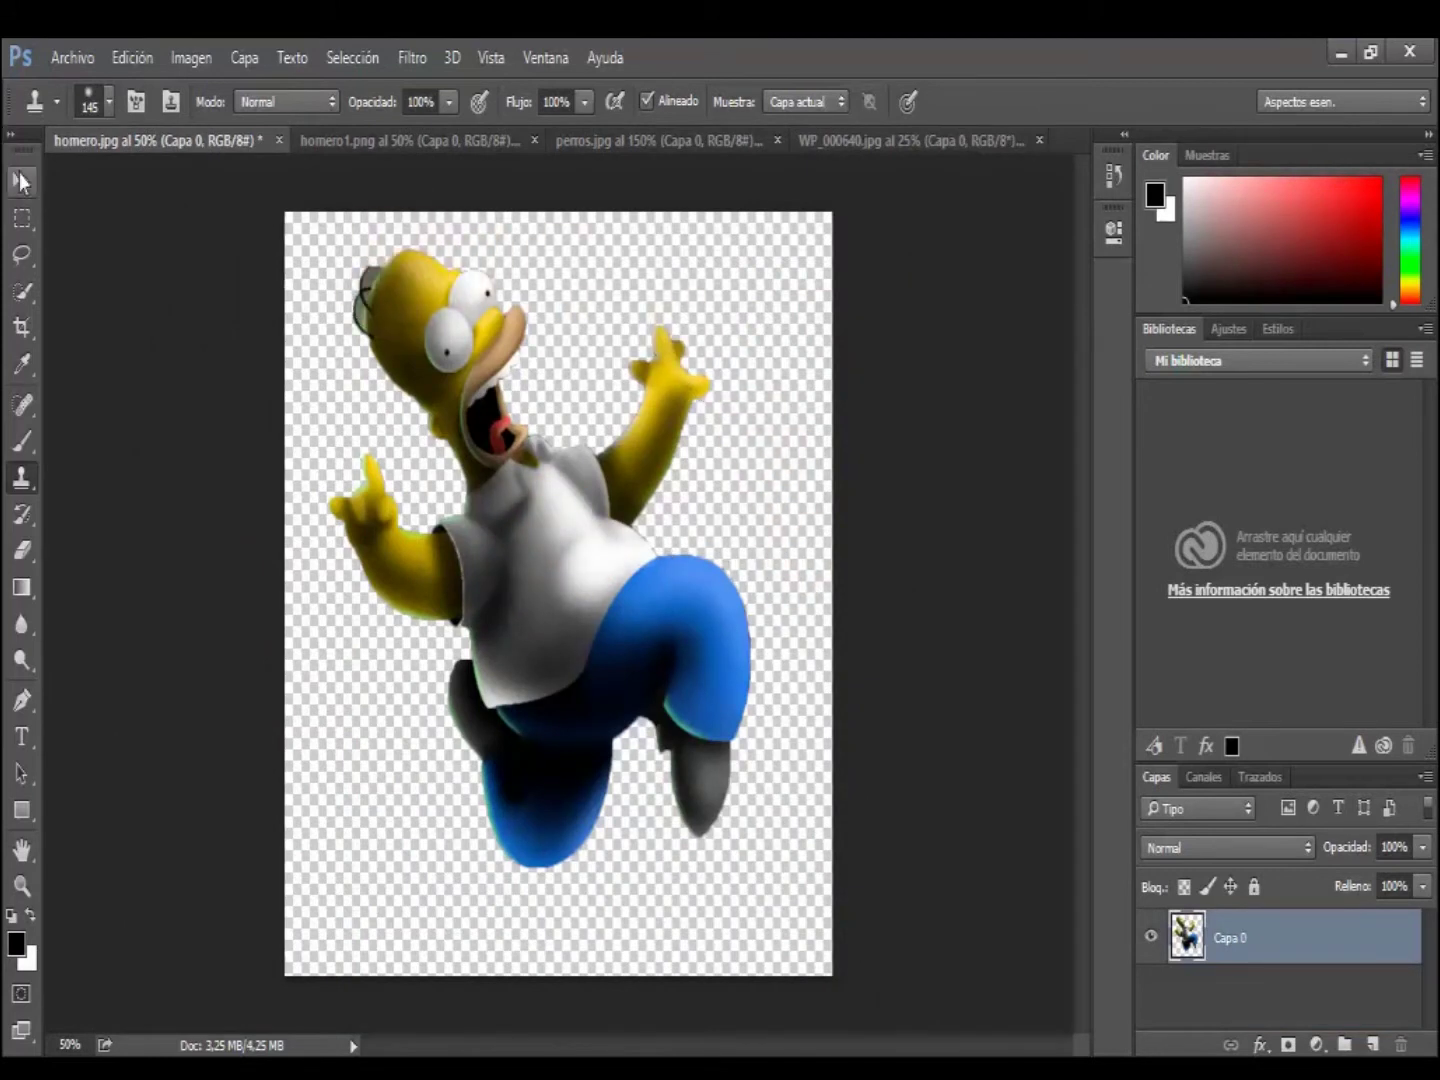
Step: Save the Homer image as CompuServe GIF homero.gif, accepting the indexed colour and GIF options
left_click(22, 182)
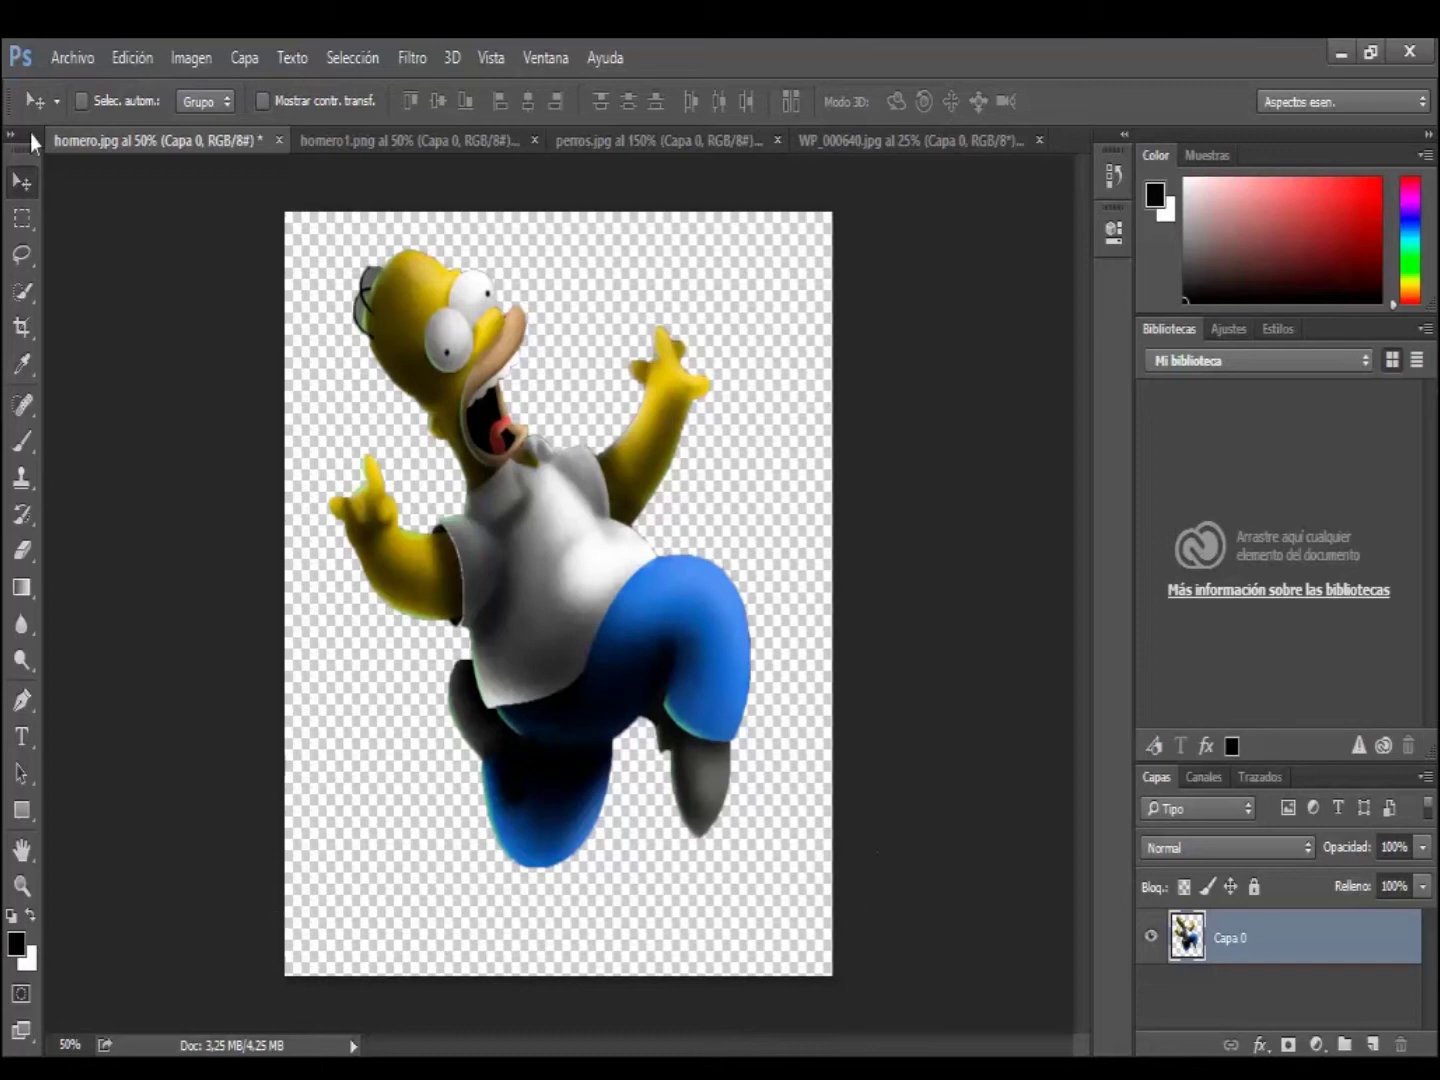
left_click(68, 69)
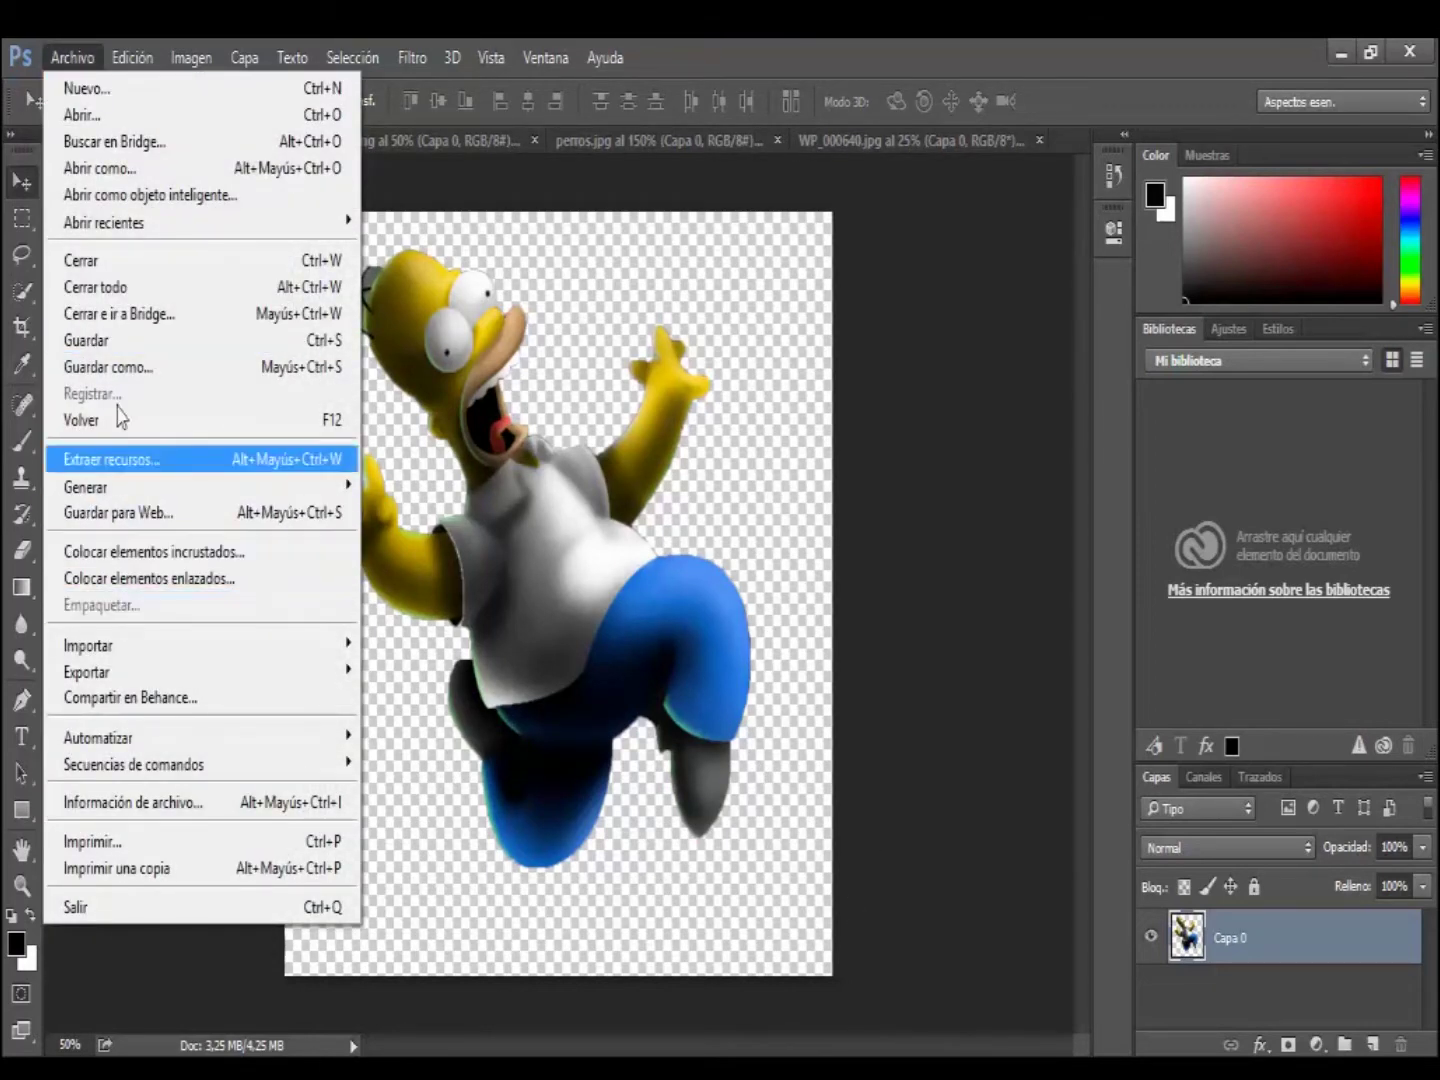
left_click(141, 366)
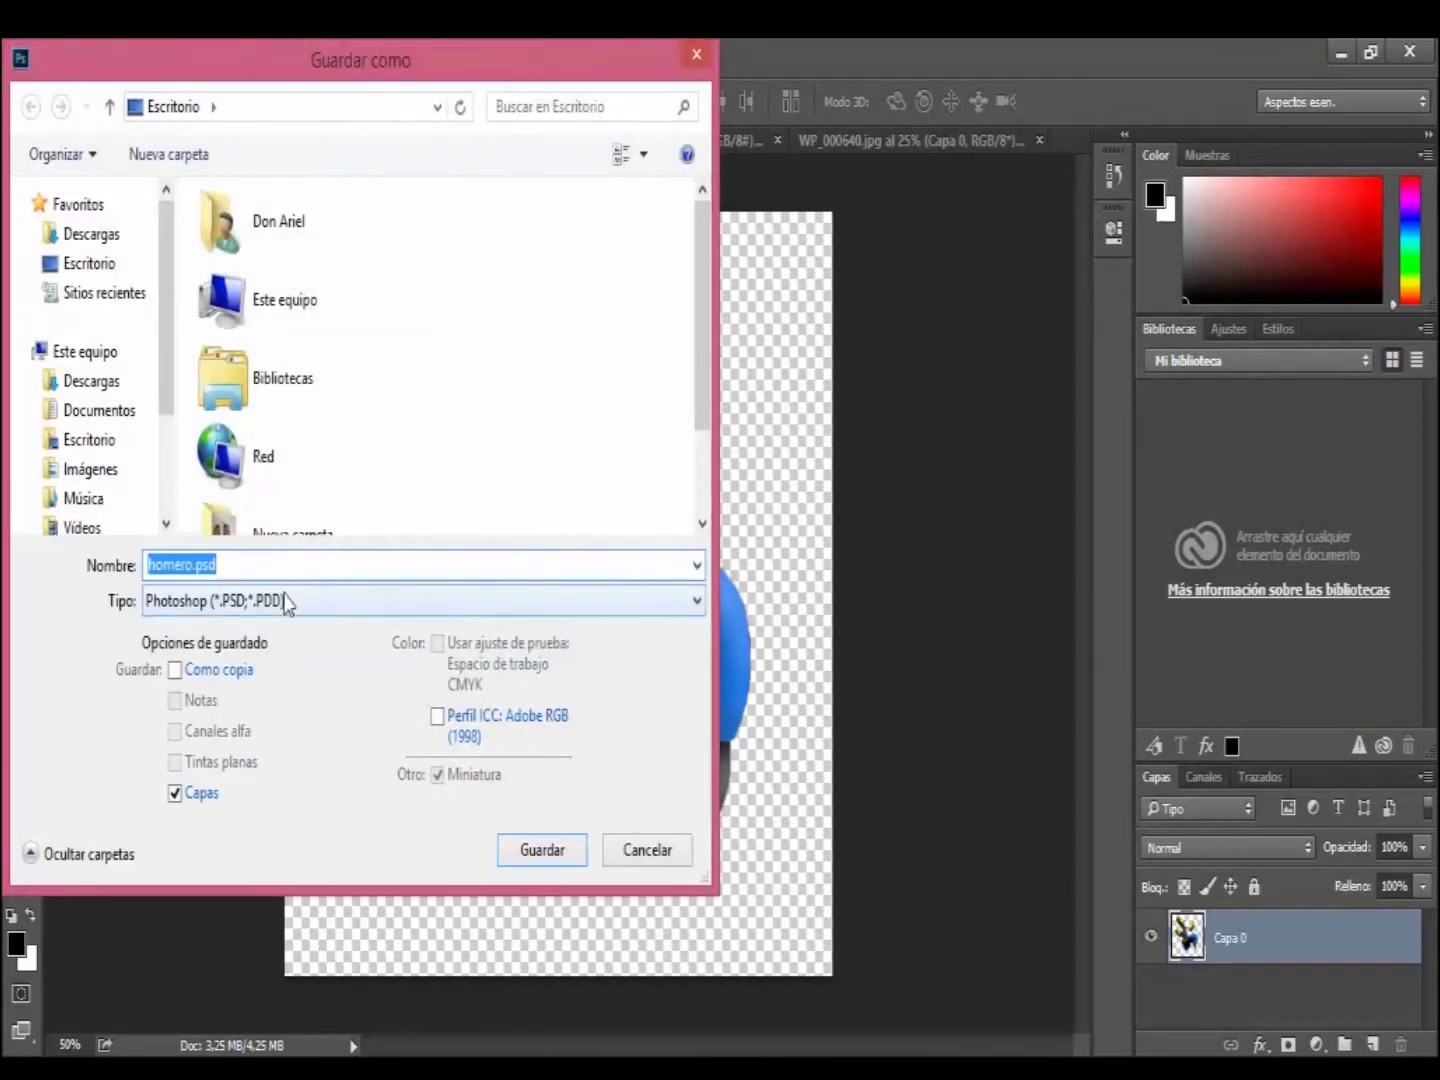
left_click(287, 601)
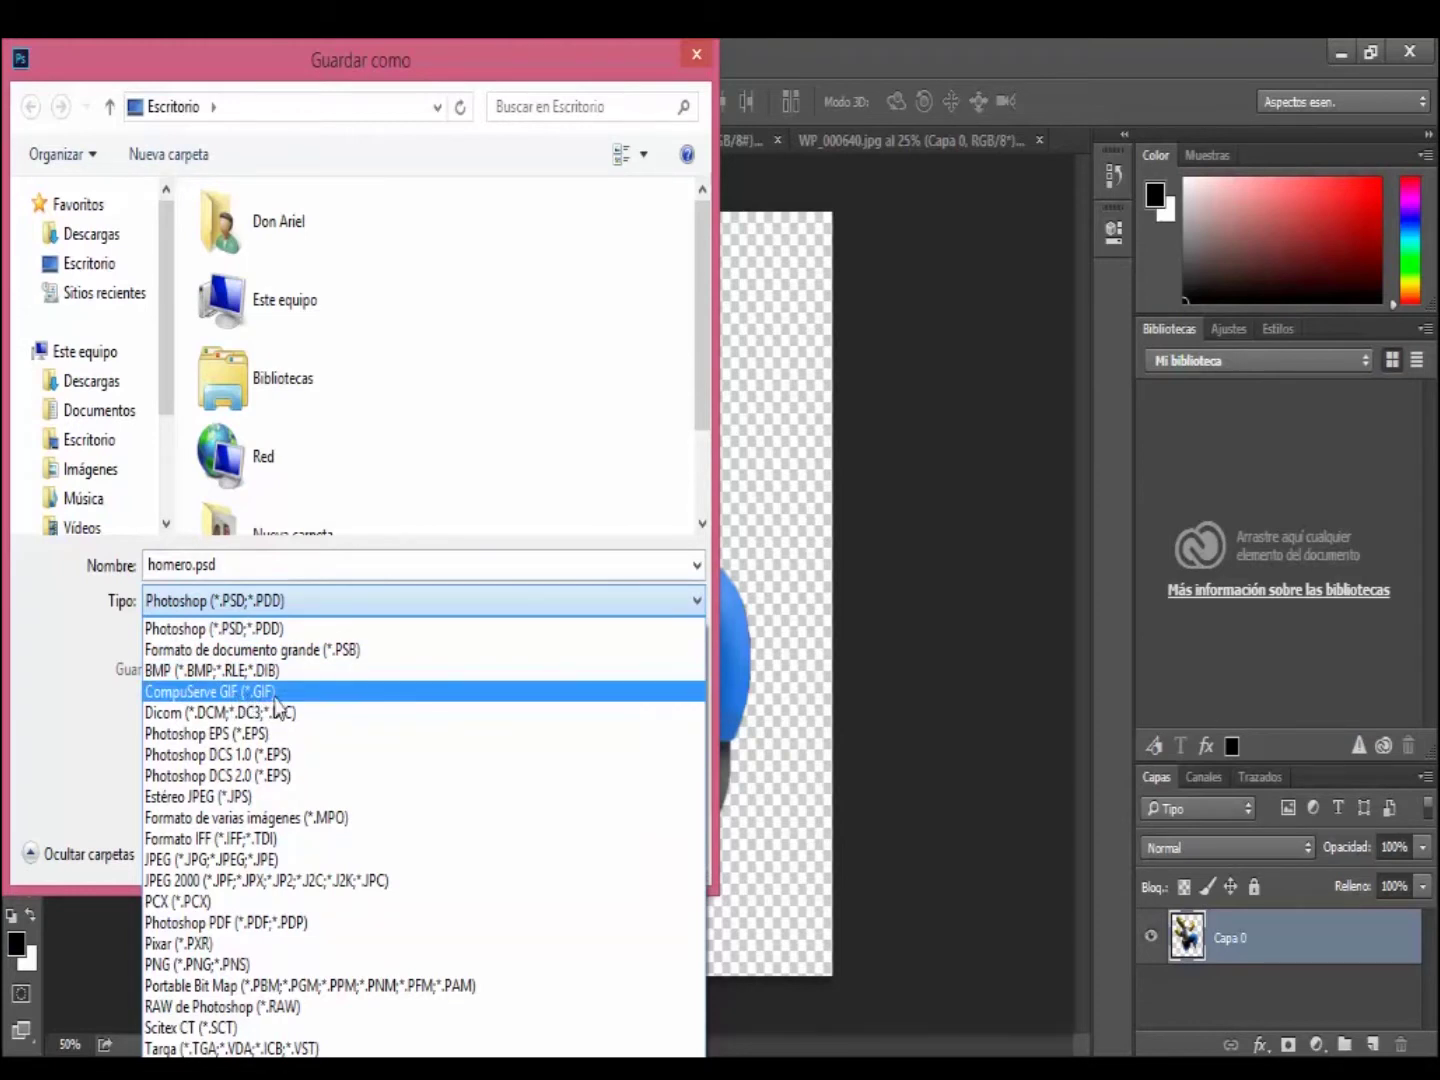
left_click(277, 707)
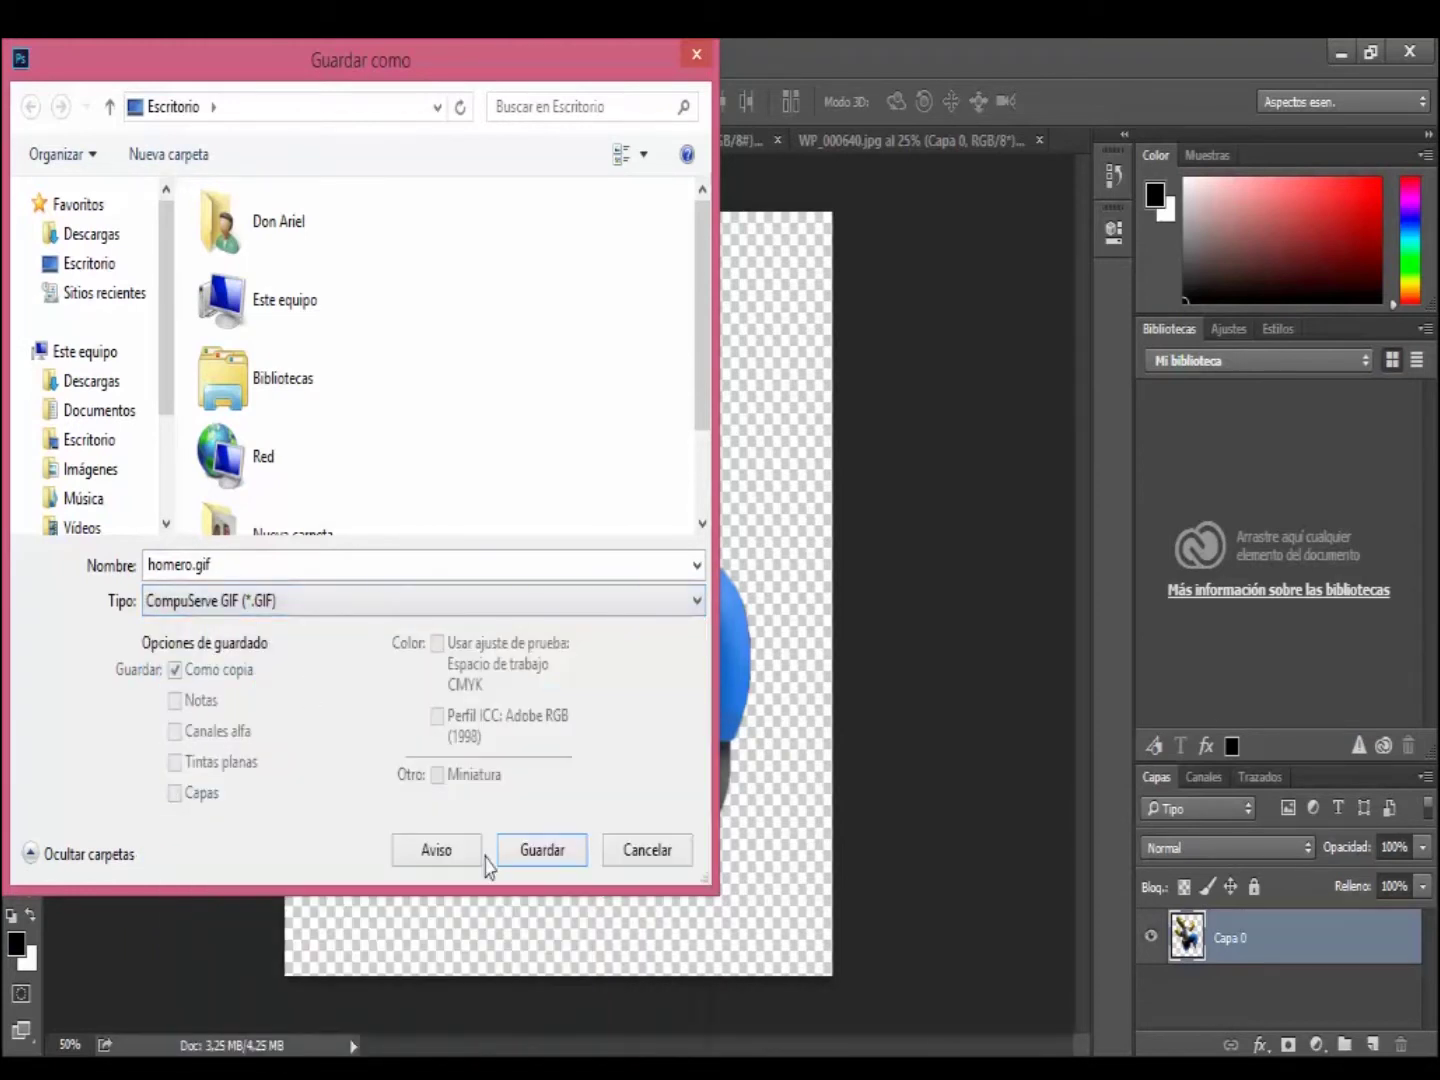
left_click(529, 852)
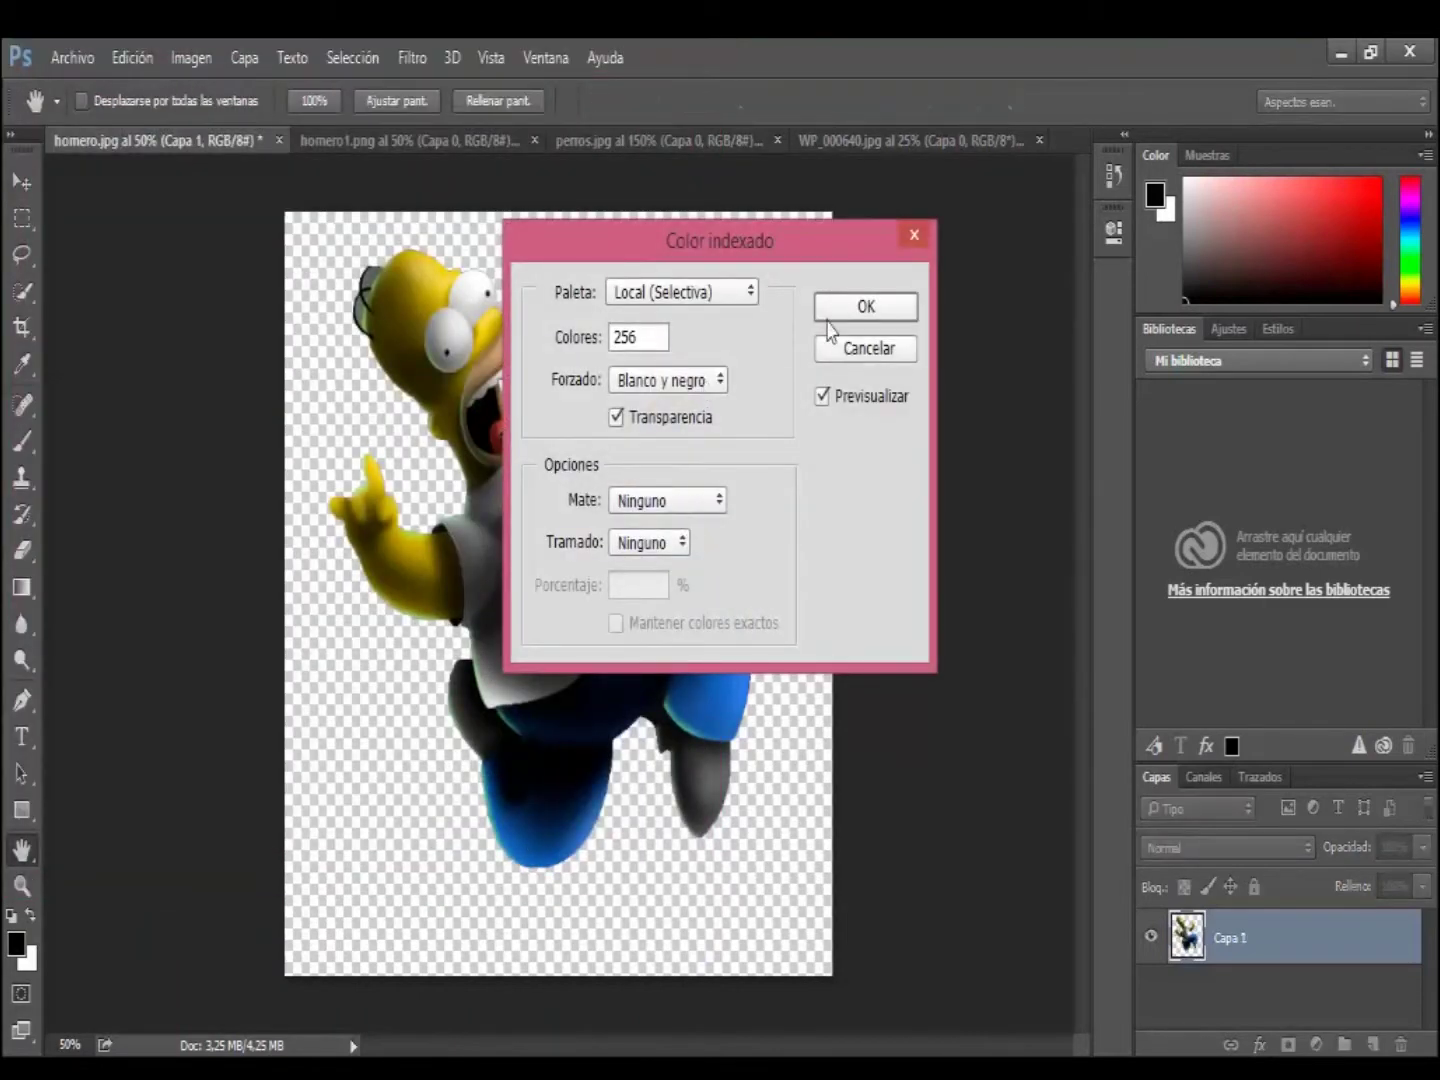
left_click(839, 319)
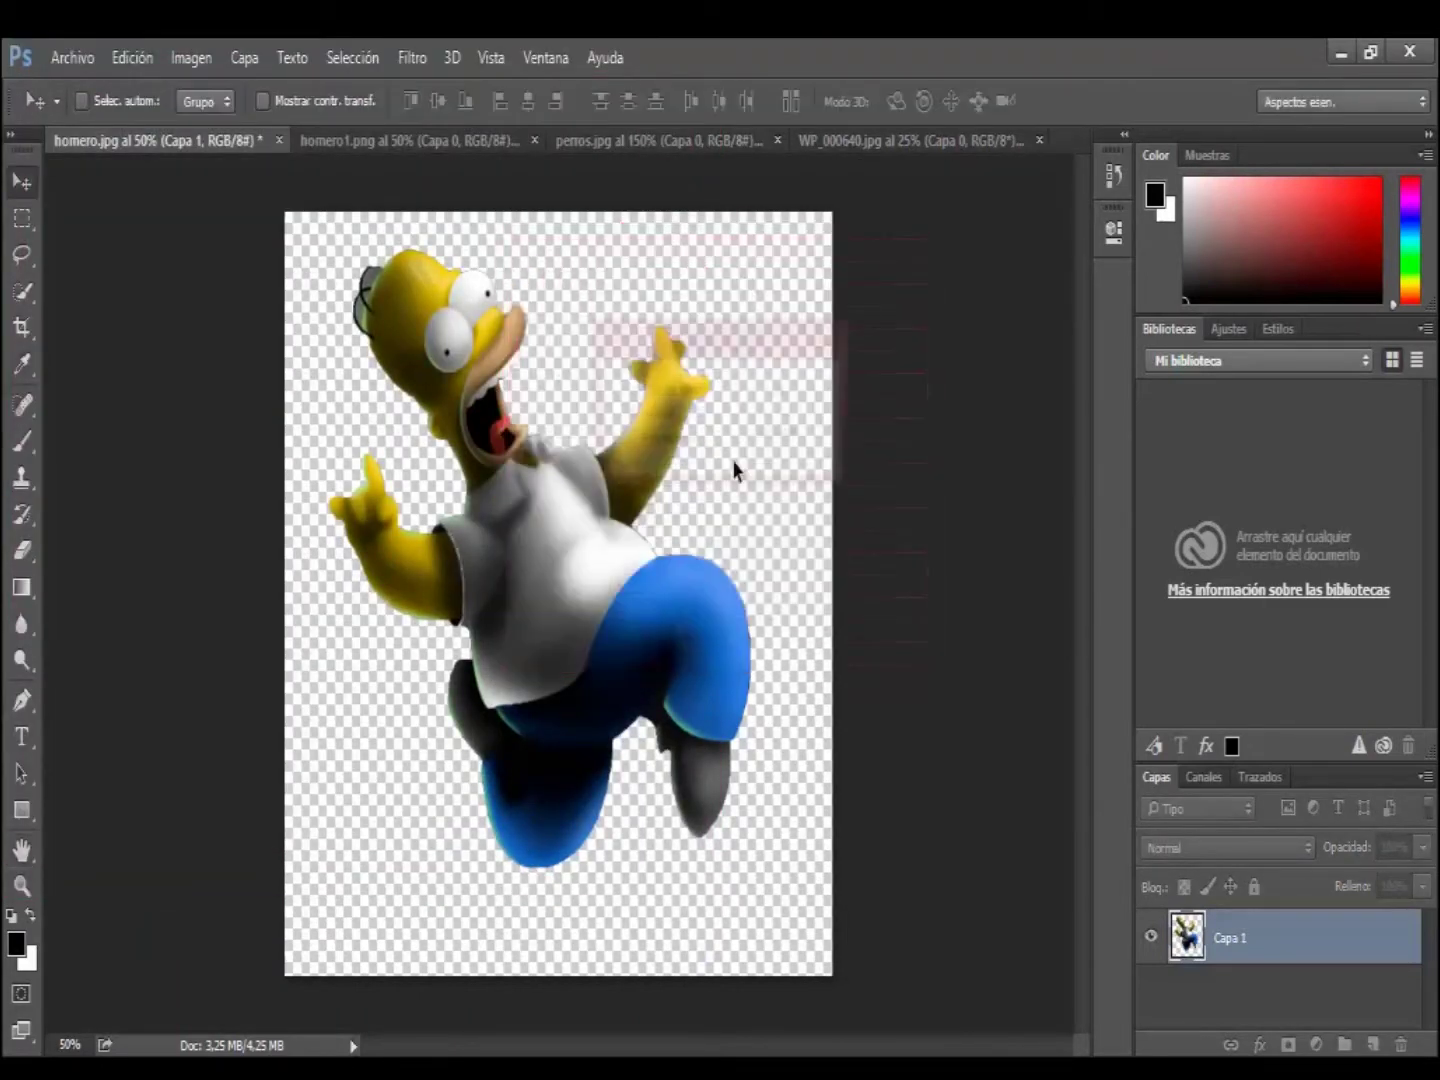
left_click(781, 393)
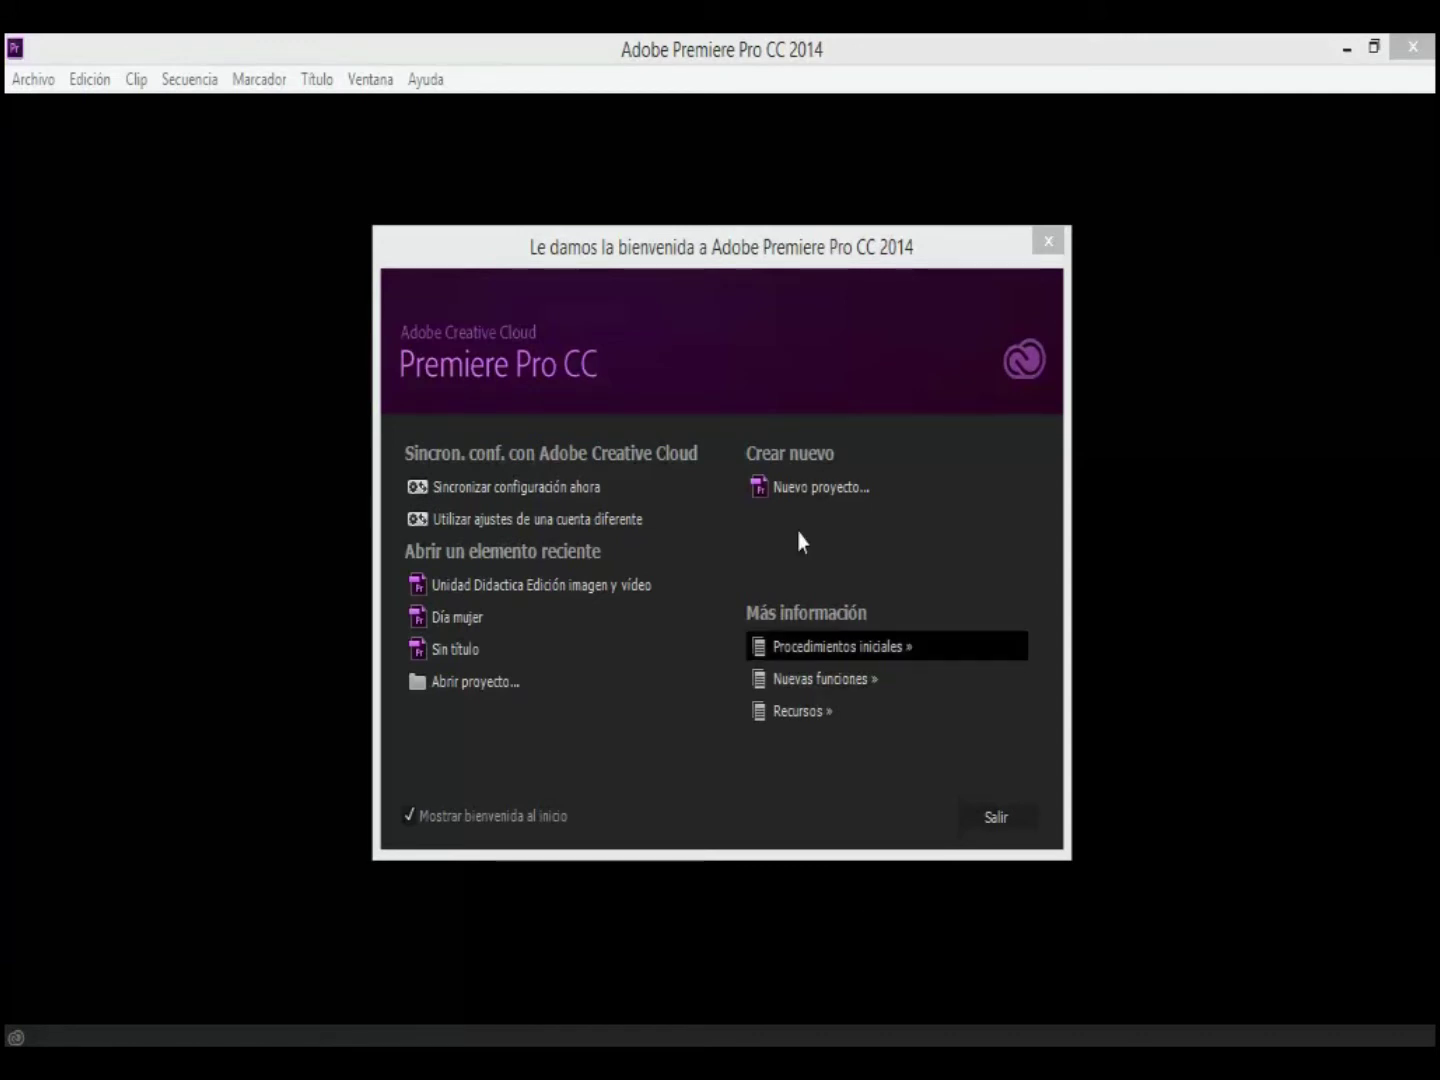
Step: Start a new project from the welcome screen, keeping the default name Sin título and default settings
left_click(818, 494)
left_click(818, 494)
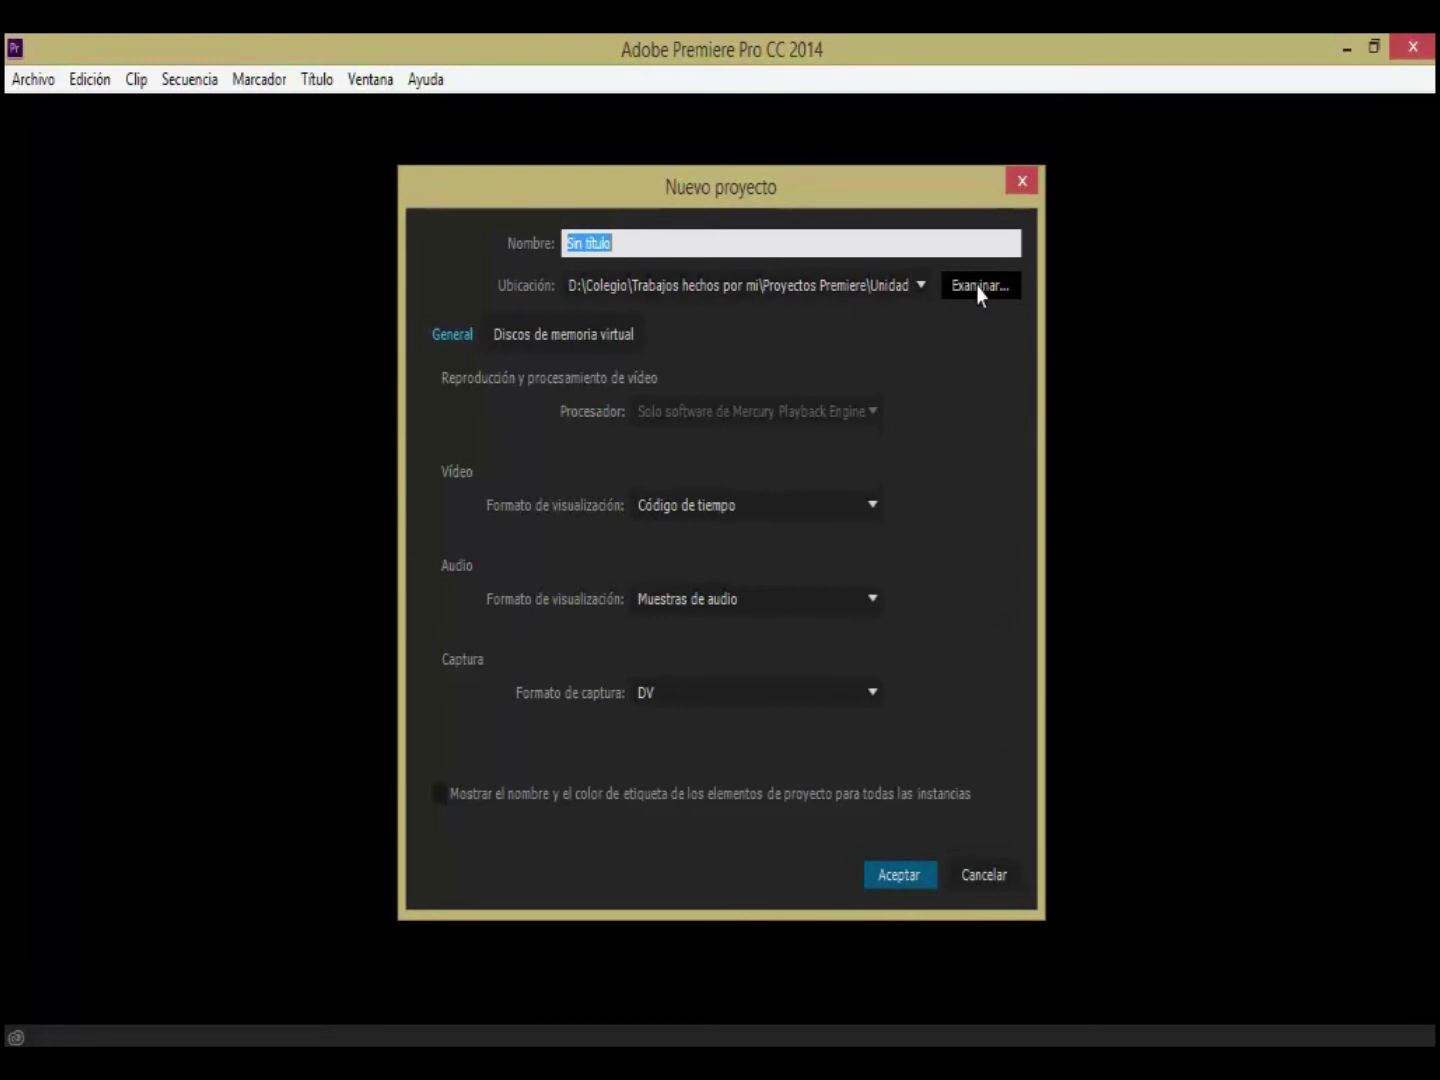
left_click(912, 872)
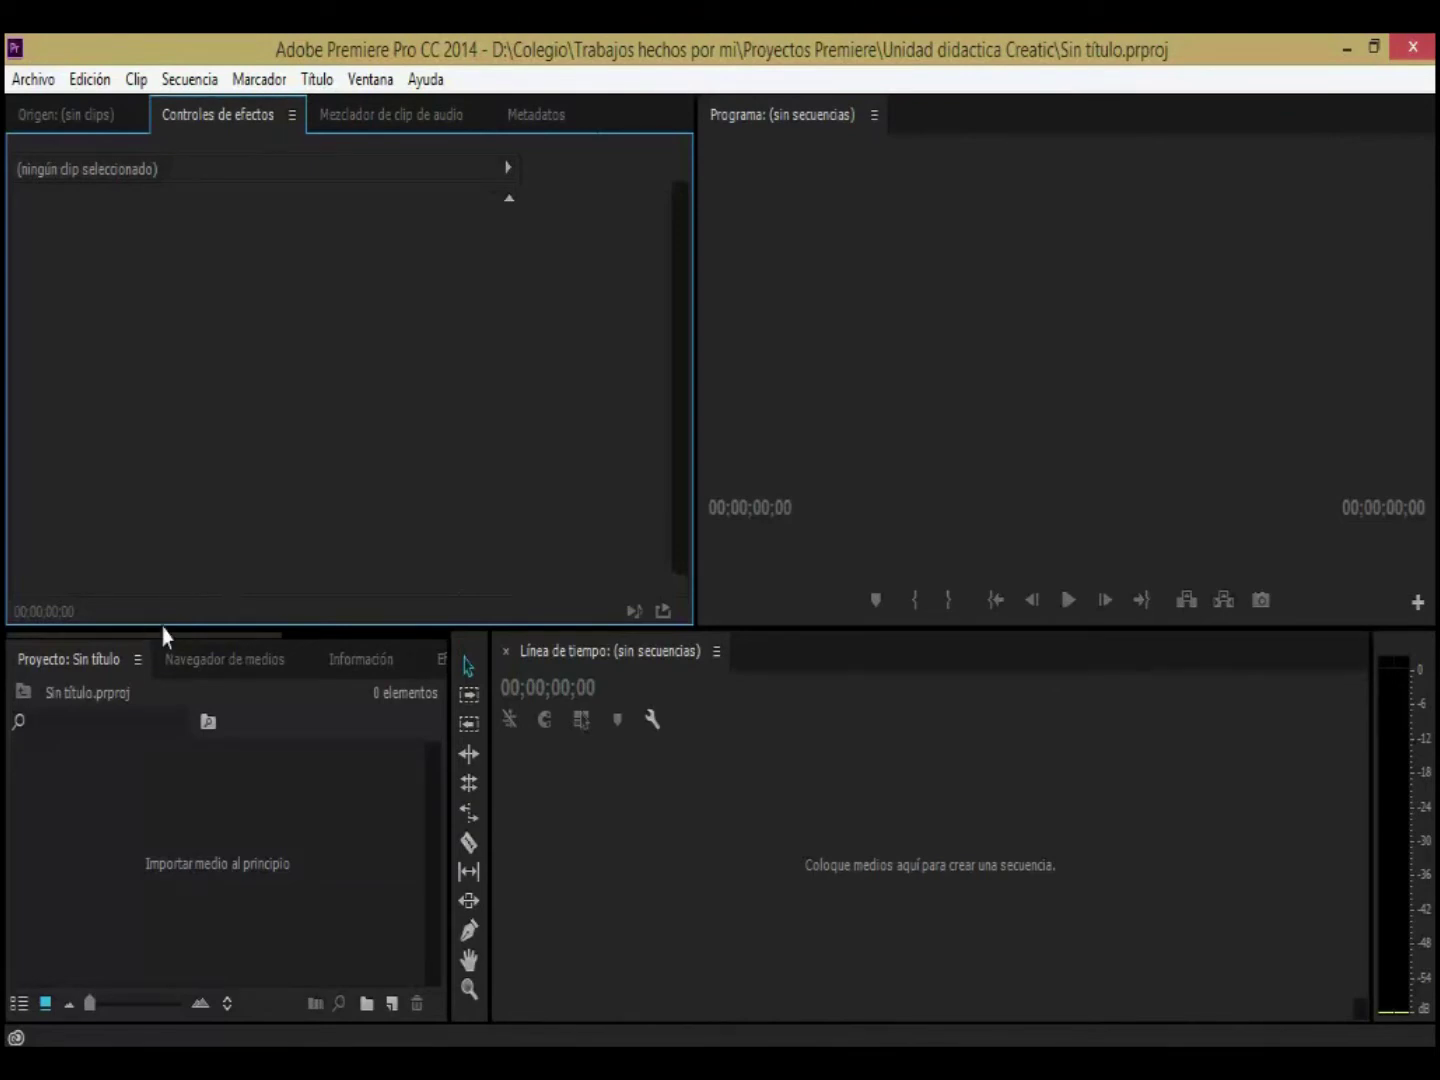
Step: Look through the Source, Effect Controls, Audio Mixer, Media Browser and Info panels, then return to the Project bin
left_click(82, 124)
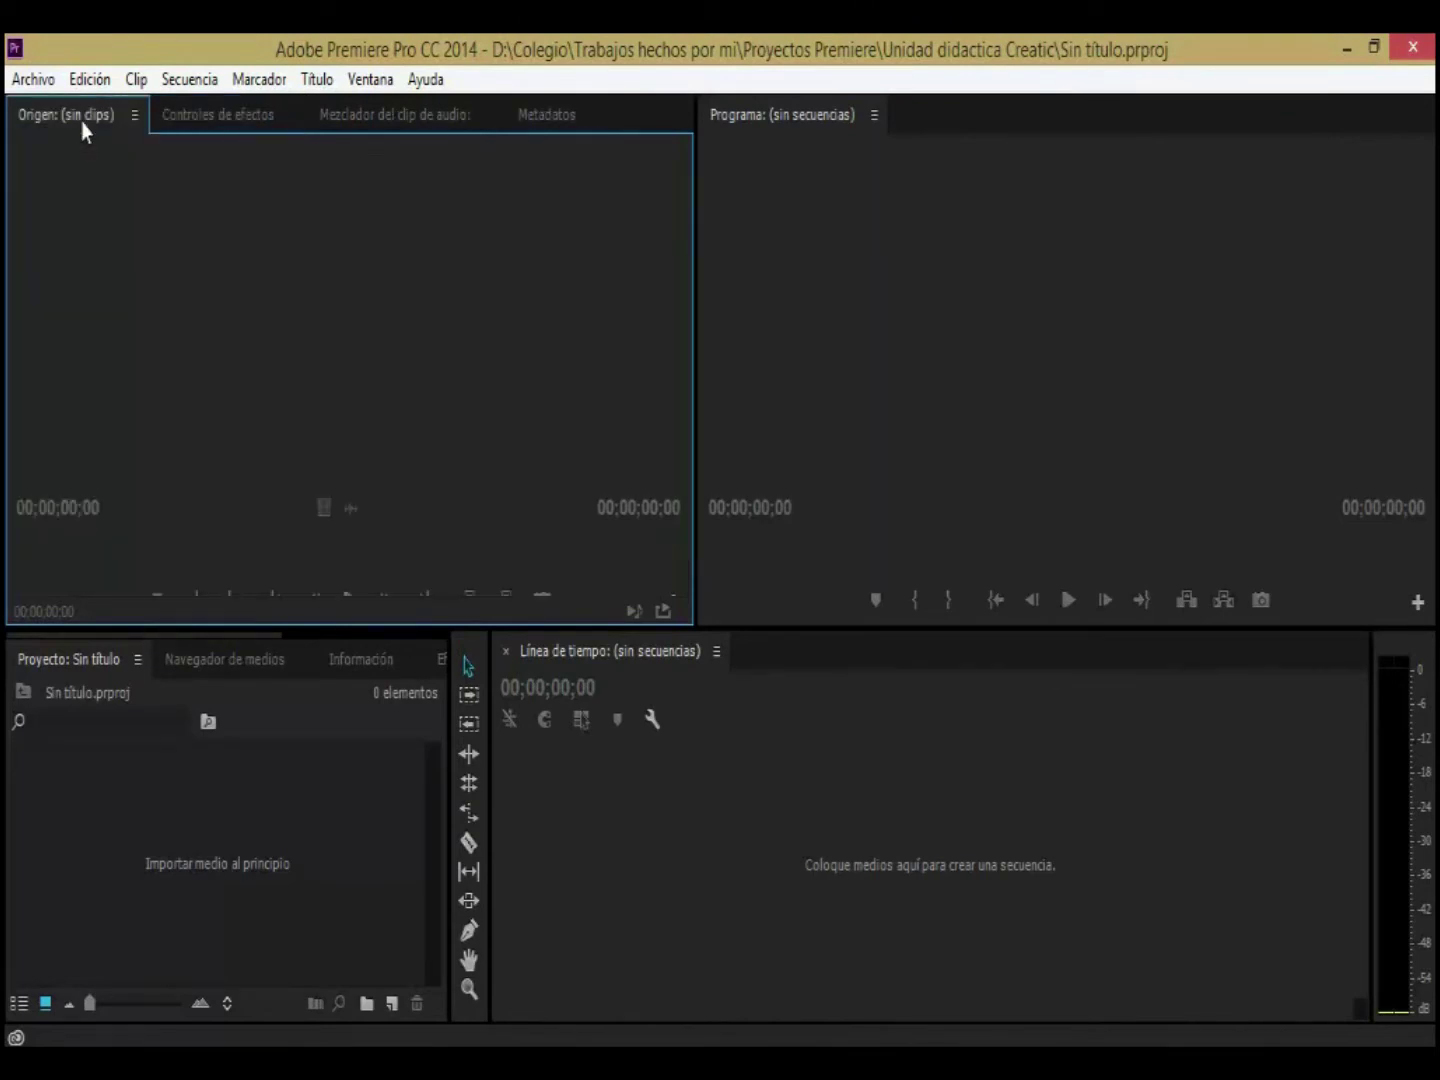
left_click(98, 661)
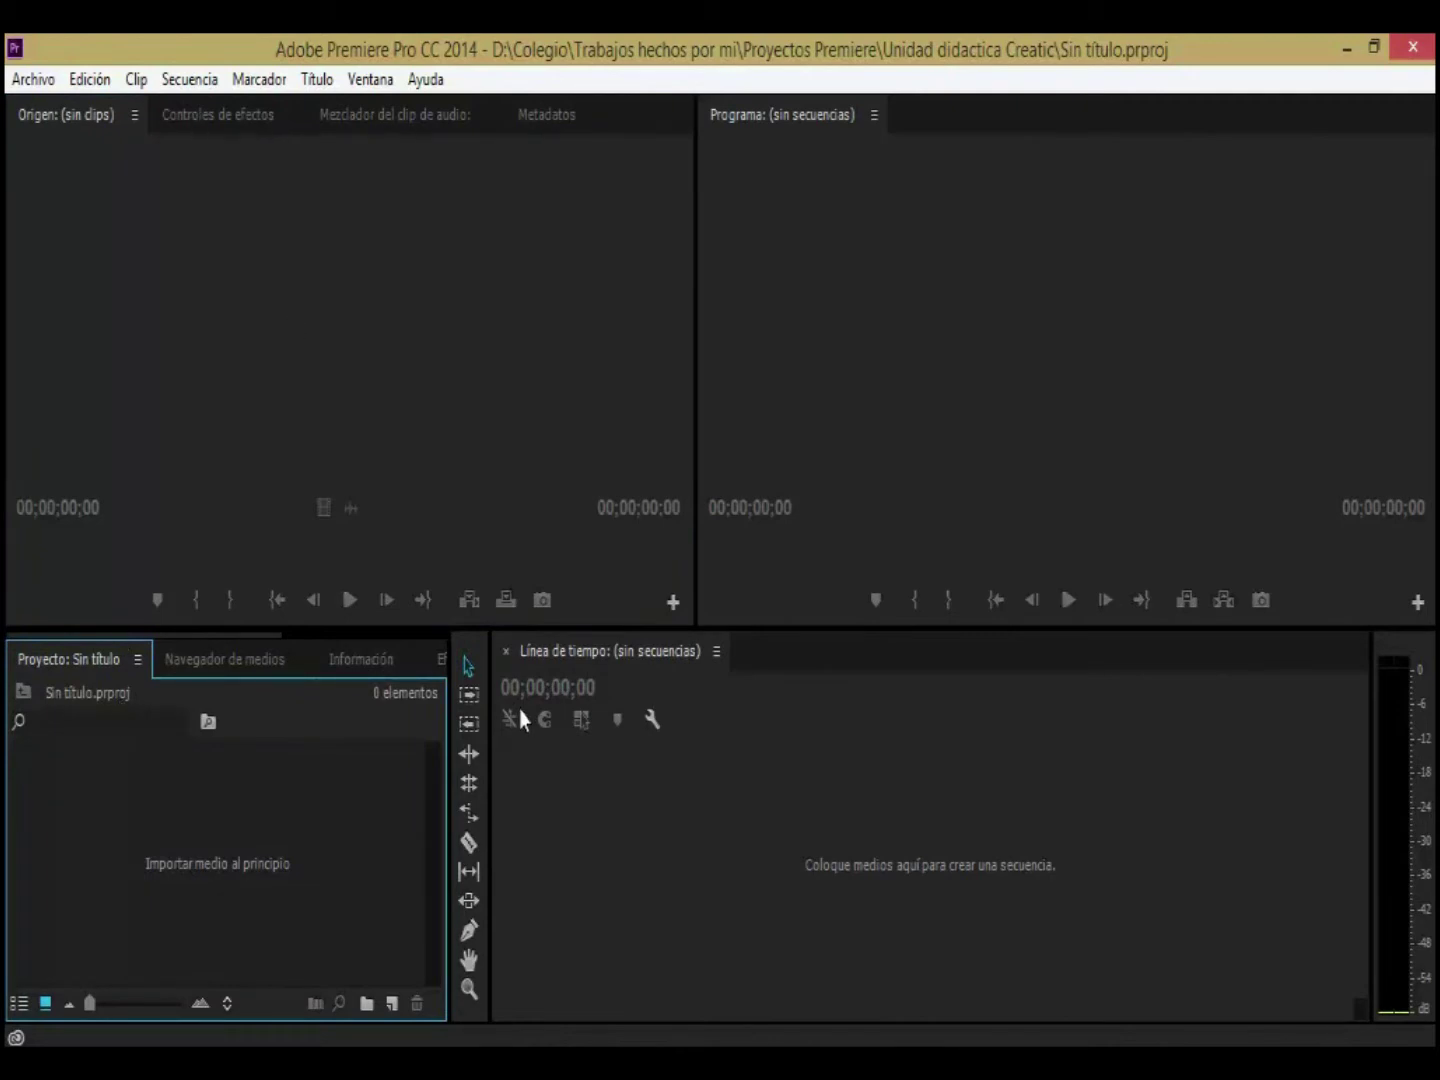
left_click(199, 117)
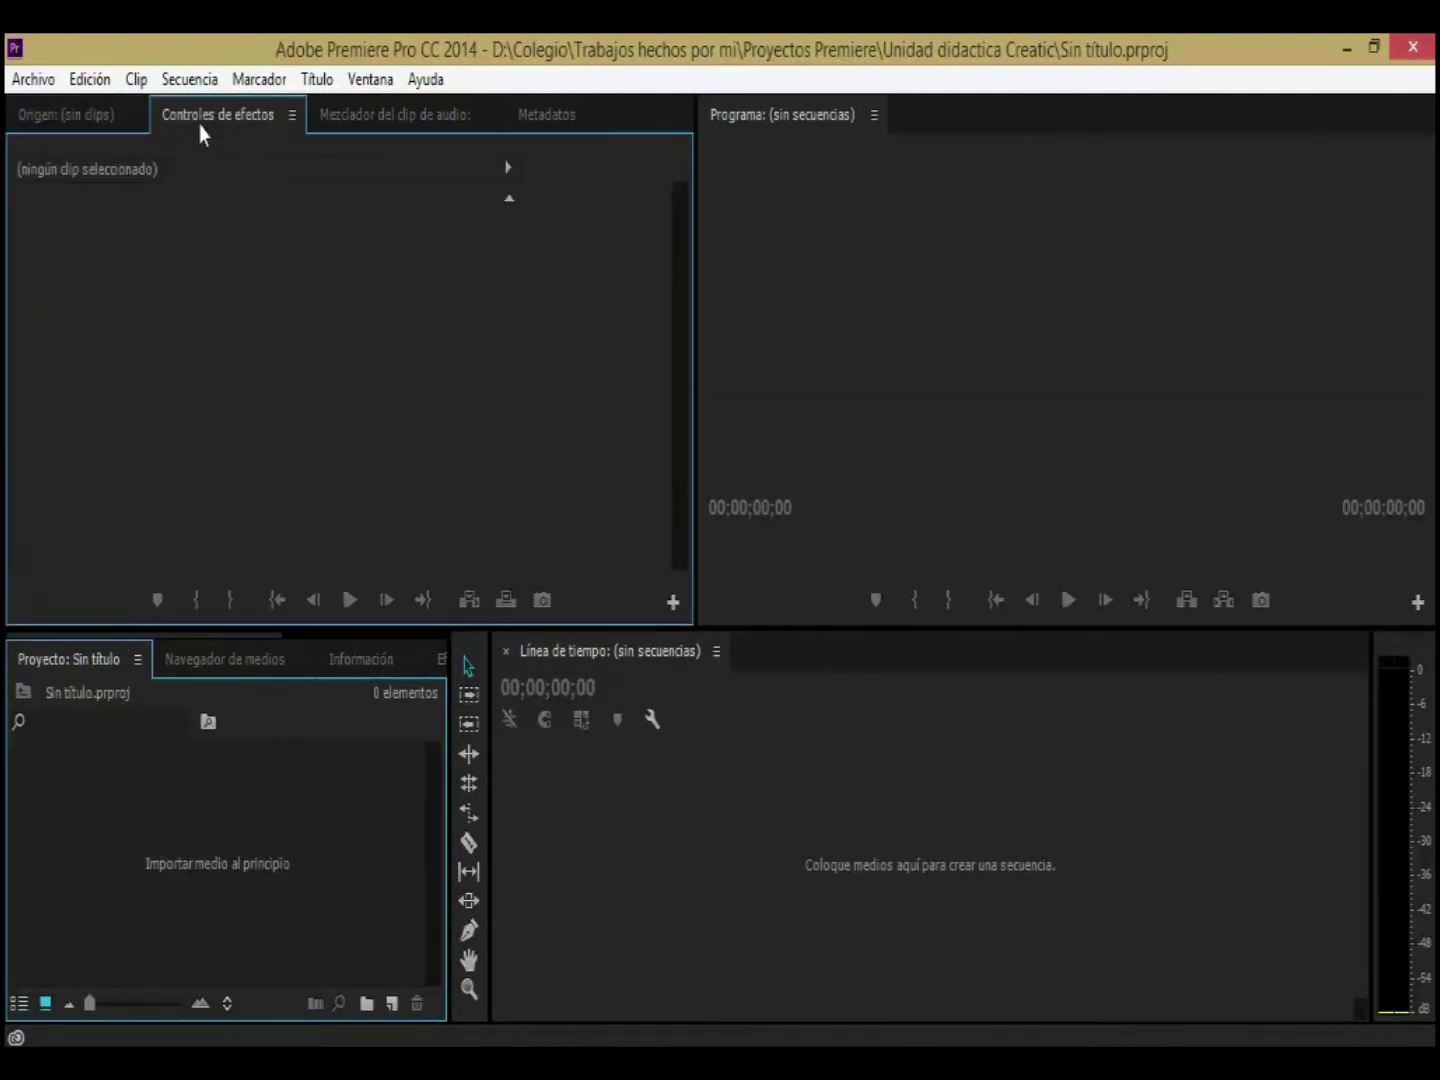
left_click(381, 116)
left_click(83, 113)
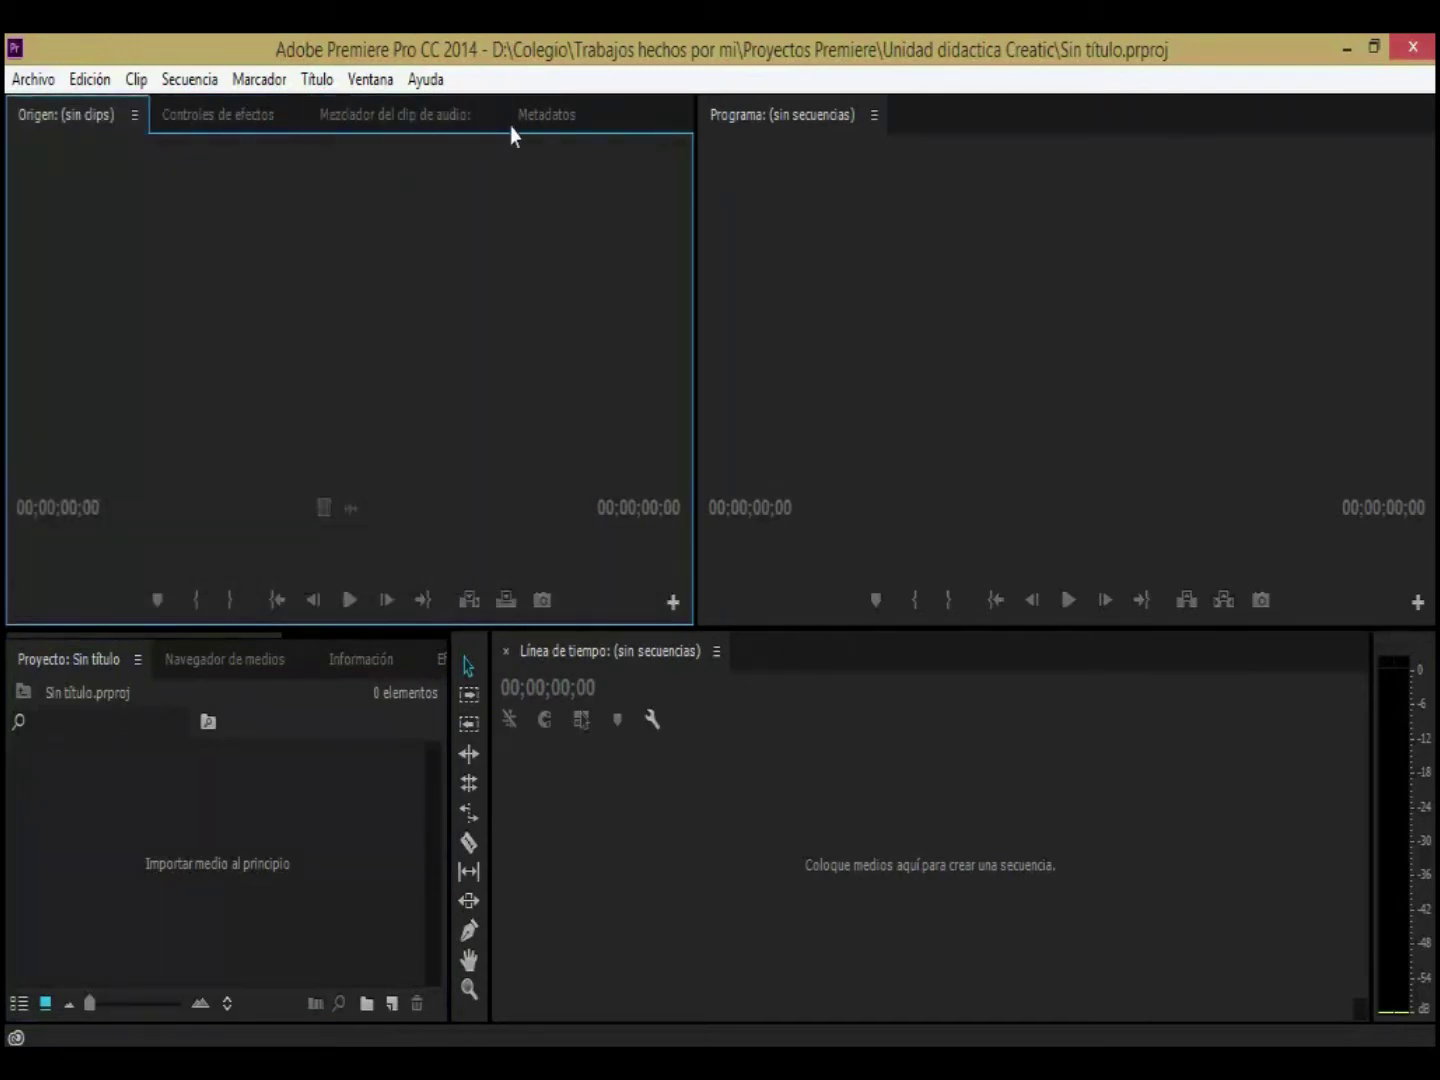
left_click(225, 659)
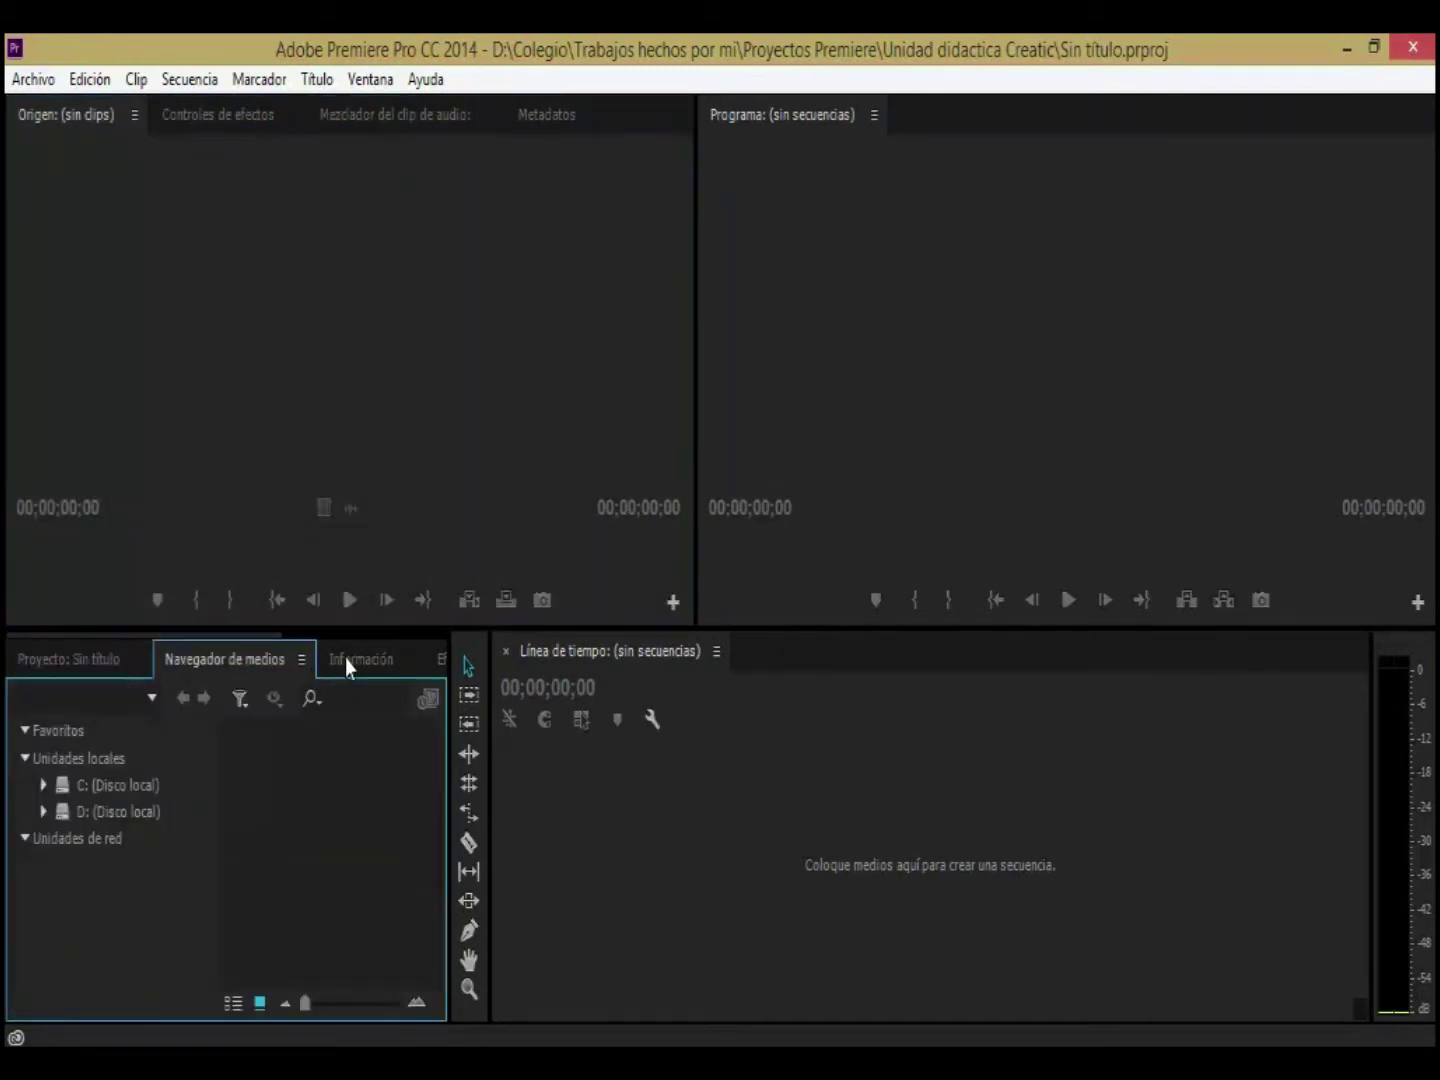
left_click(350, 660)
left_click(76, 659)
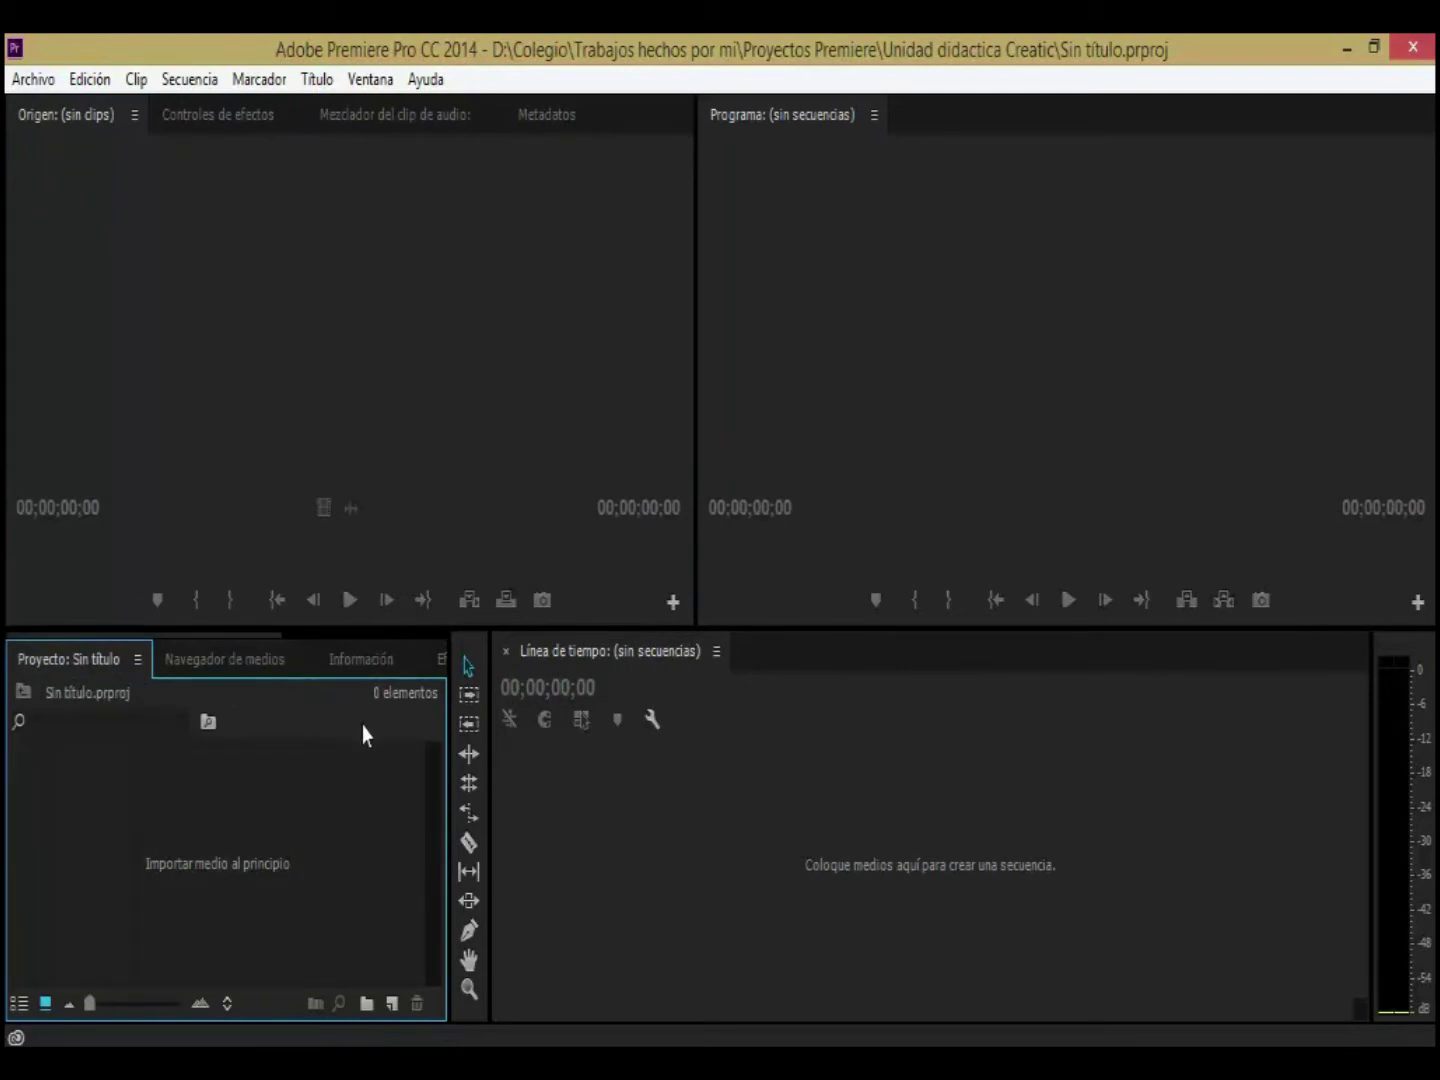
Step: Choose Archivo > Nuevo > Secuencia to bring up the new sequence dialog
left_click(190, 79)
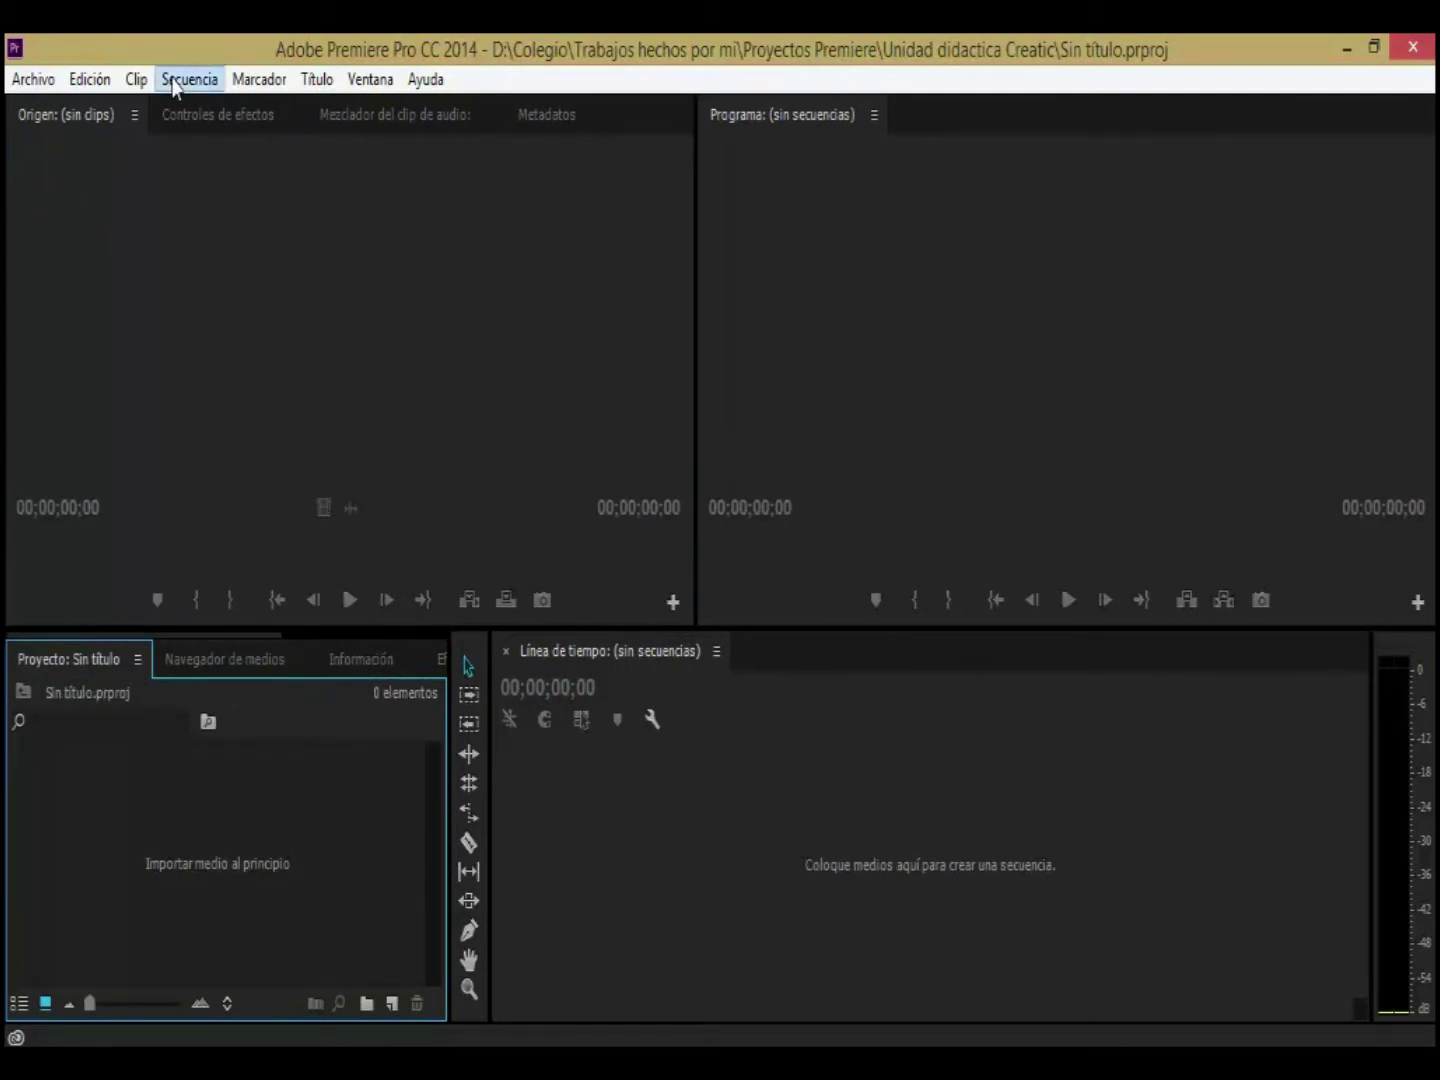
left_click(189, 79)
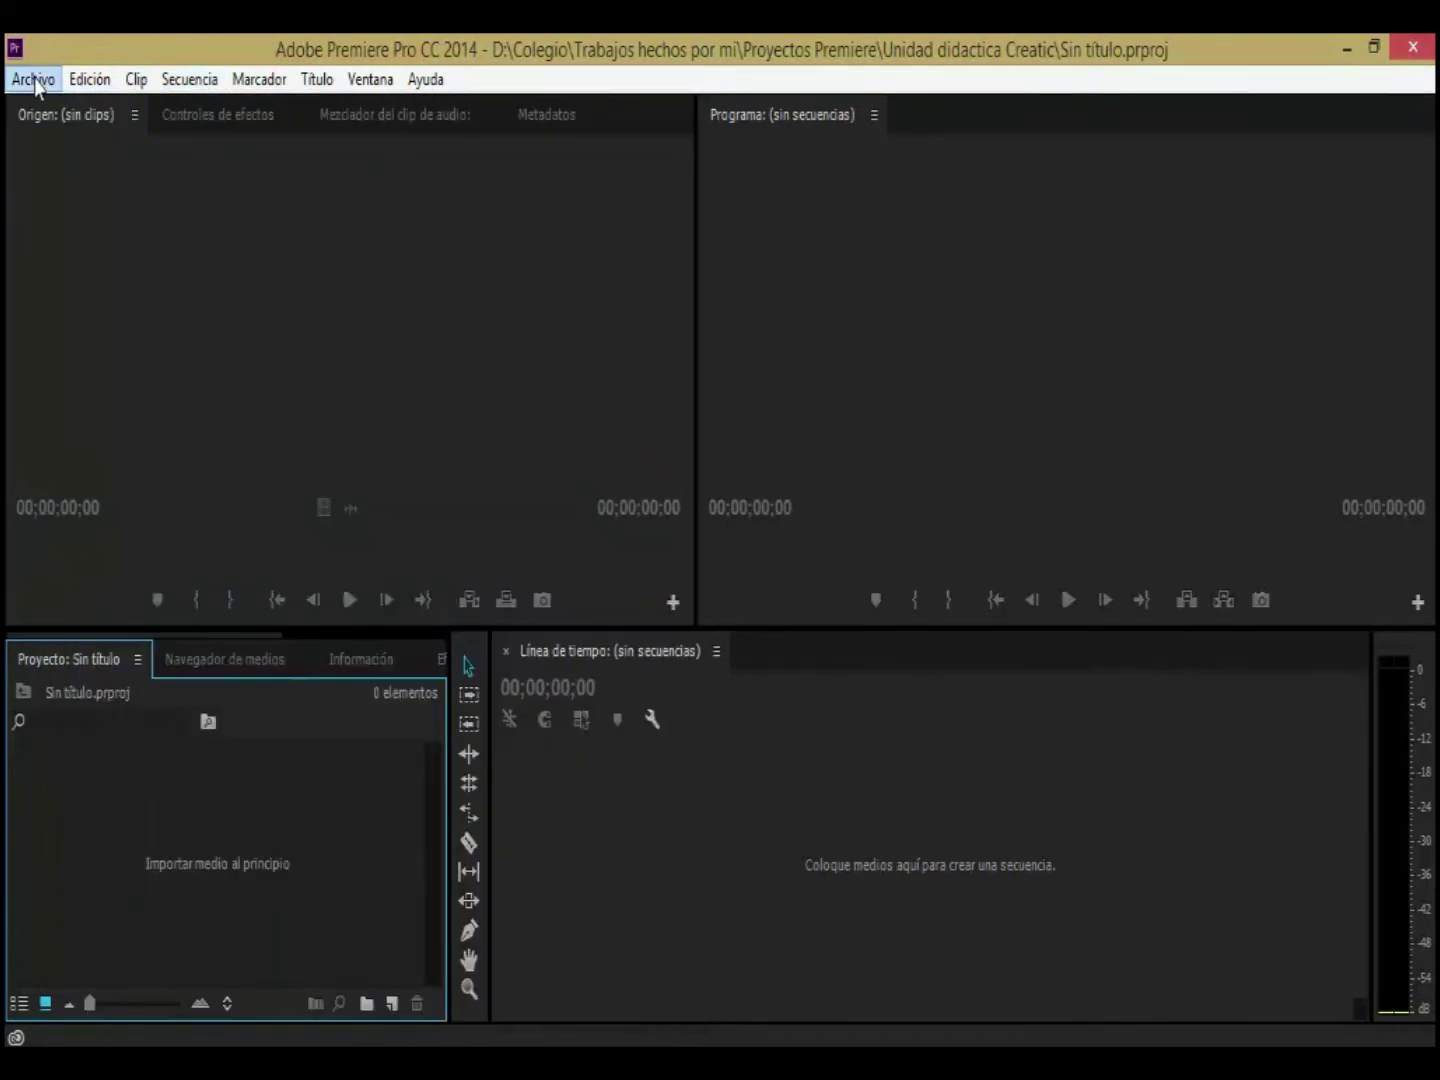
left_click(35, 79)
mouse_move(89, 79)
mouse_move(32, 79)
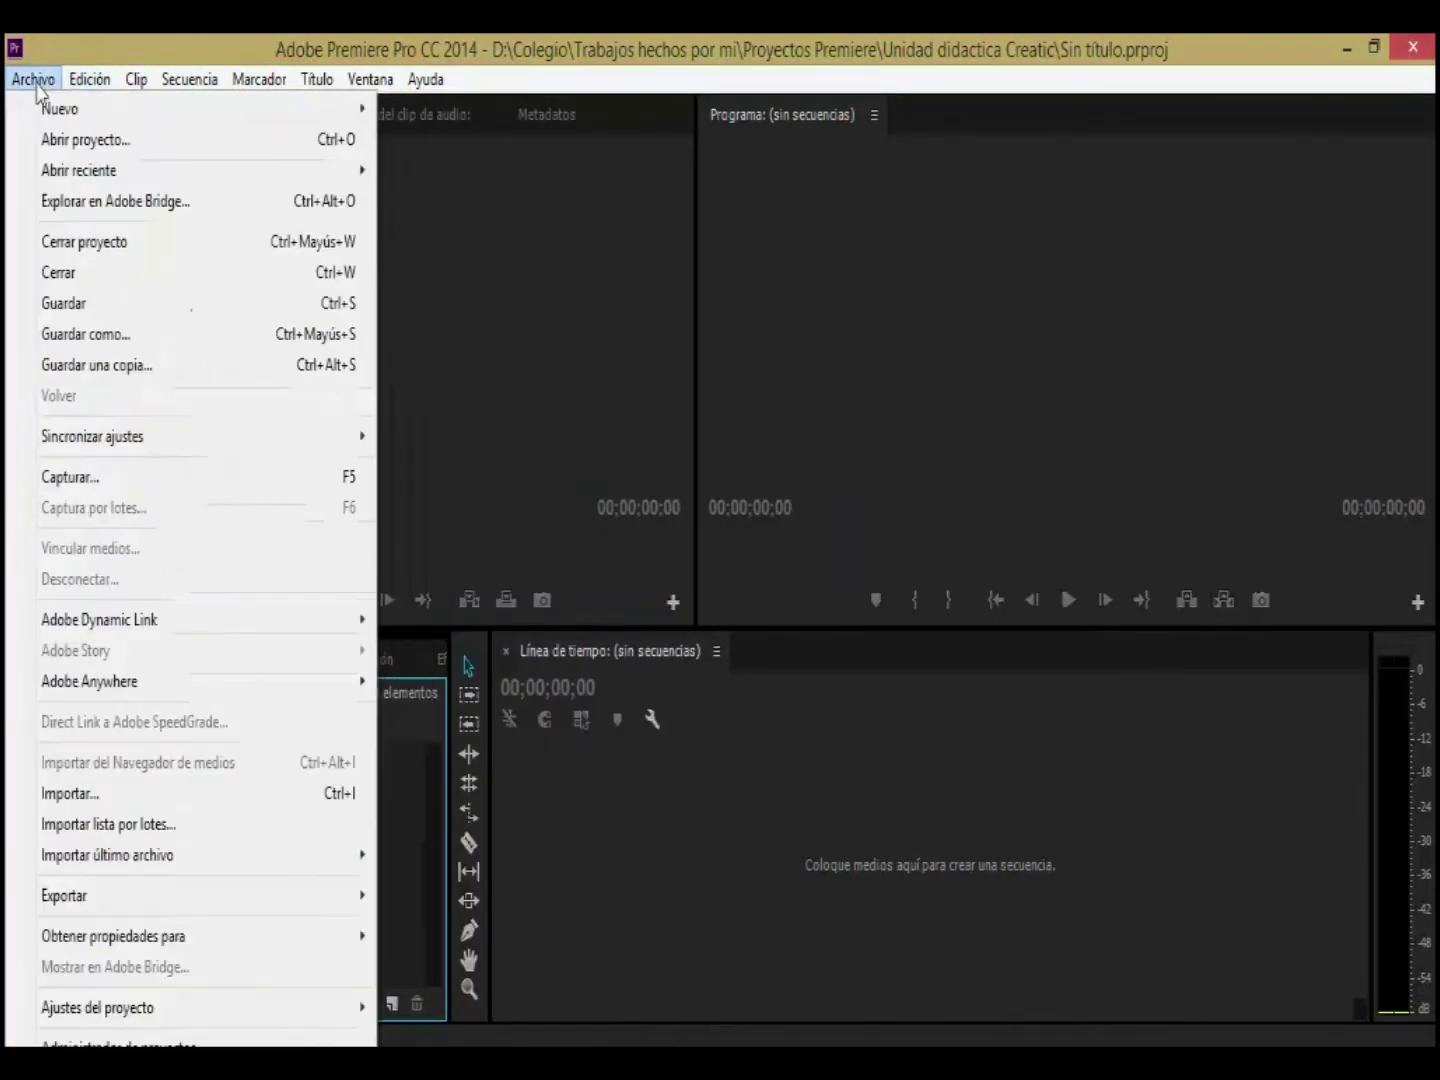
mouse_move(195, 113)
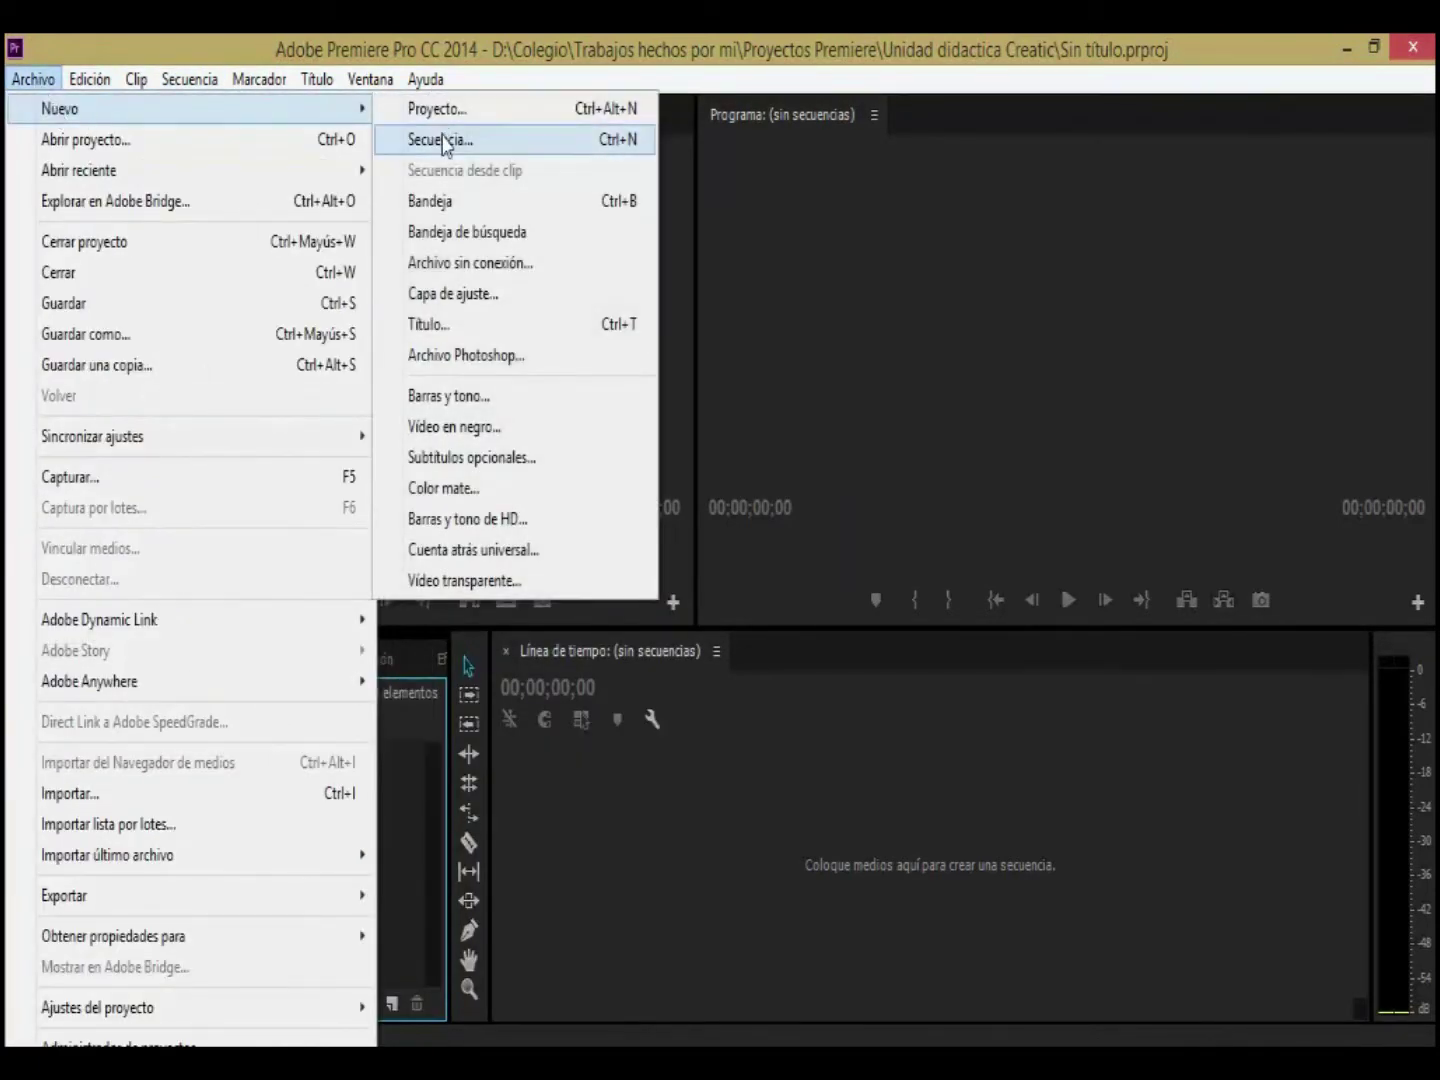
left_click(454, 141)
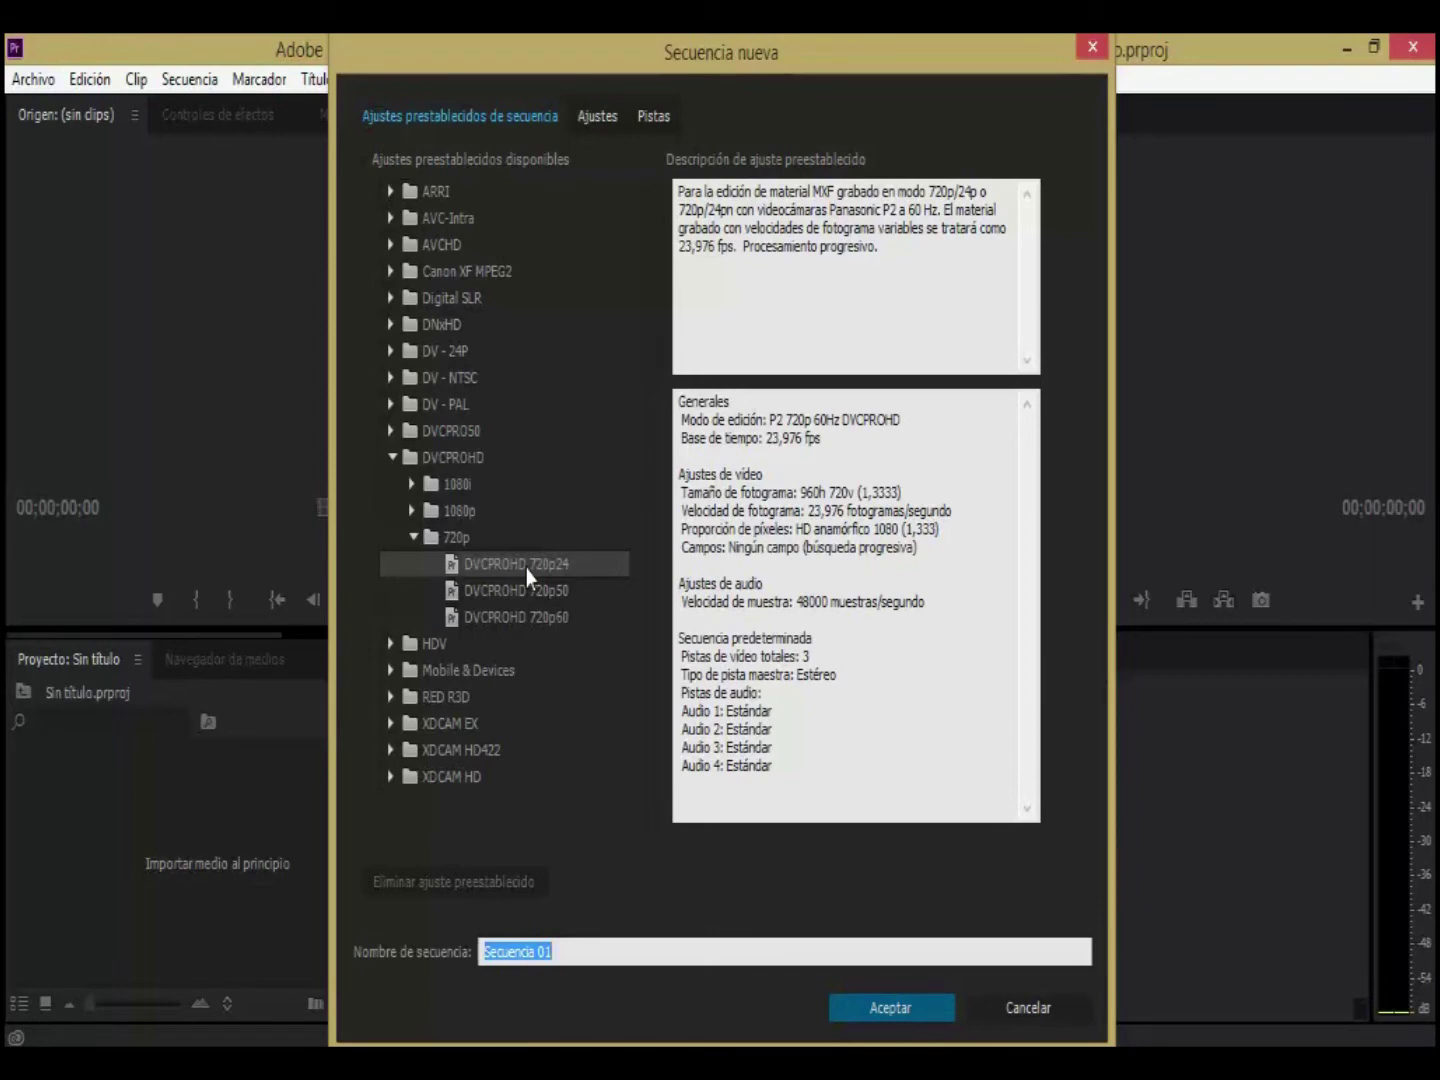
Step: Confirm Secuencia 01 with the DVCPROHD 720p24 preset
left_click(874, 1008)
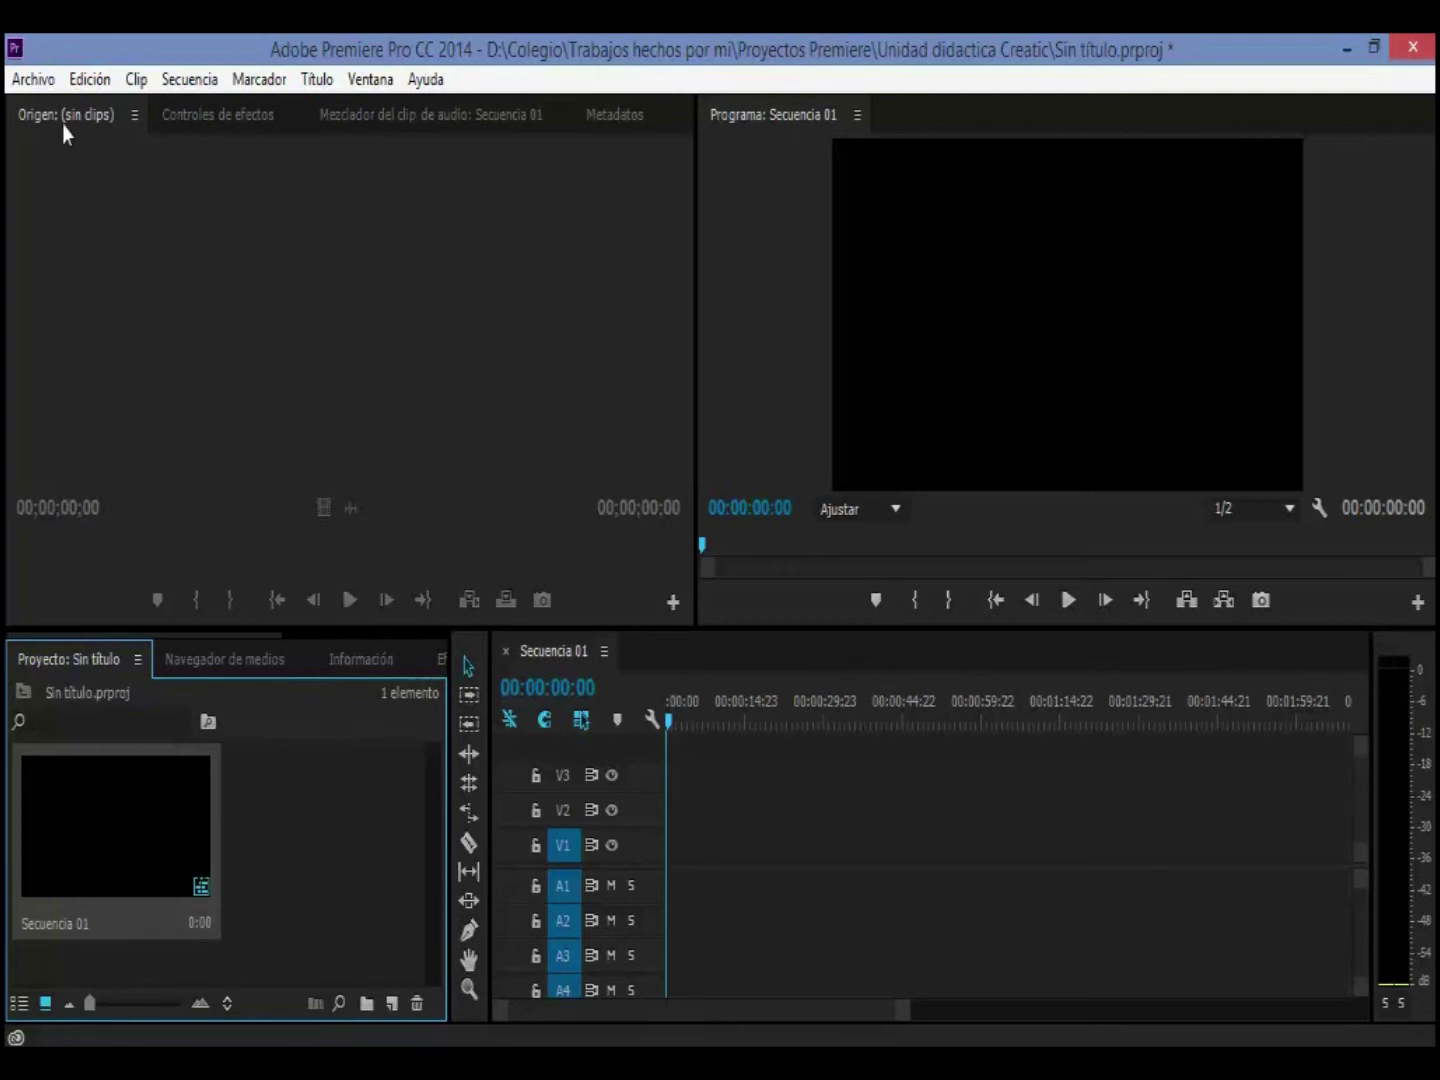
Step: Import Aqua Fresh.mp4 from the Unidad didactica Creatic folder and drag it toward Secuencia 01
left_click(40, 87)
mouse_move(233, 618)
left_click(193, 793)
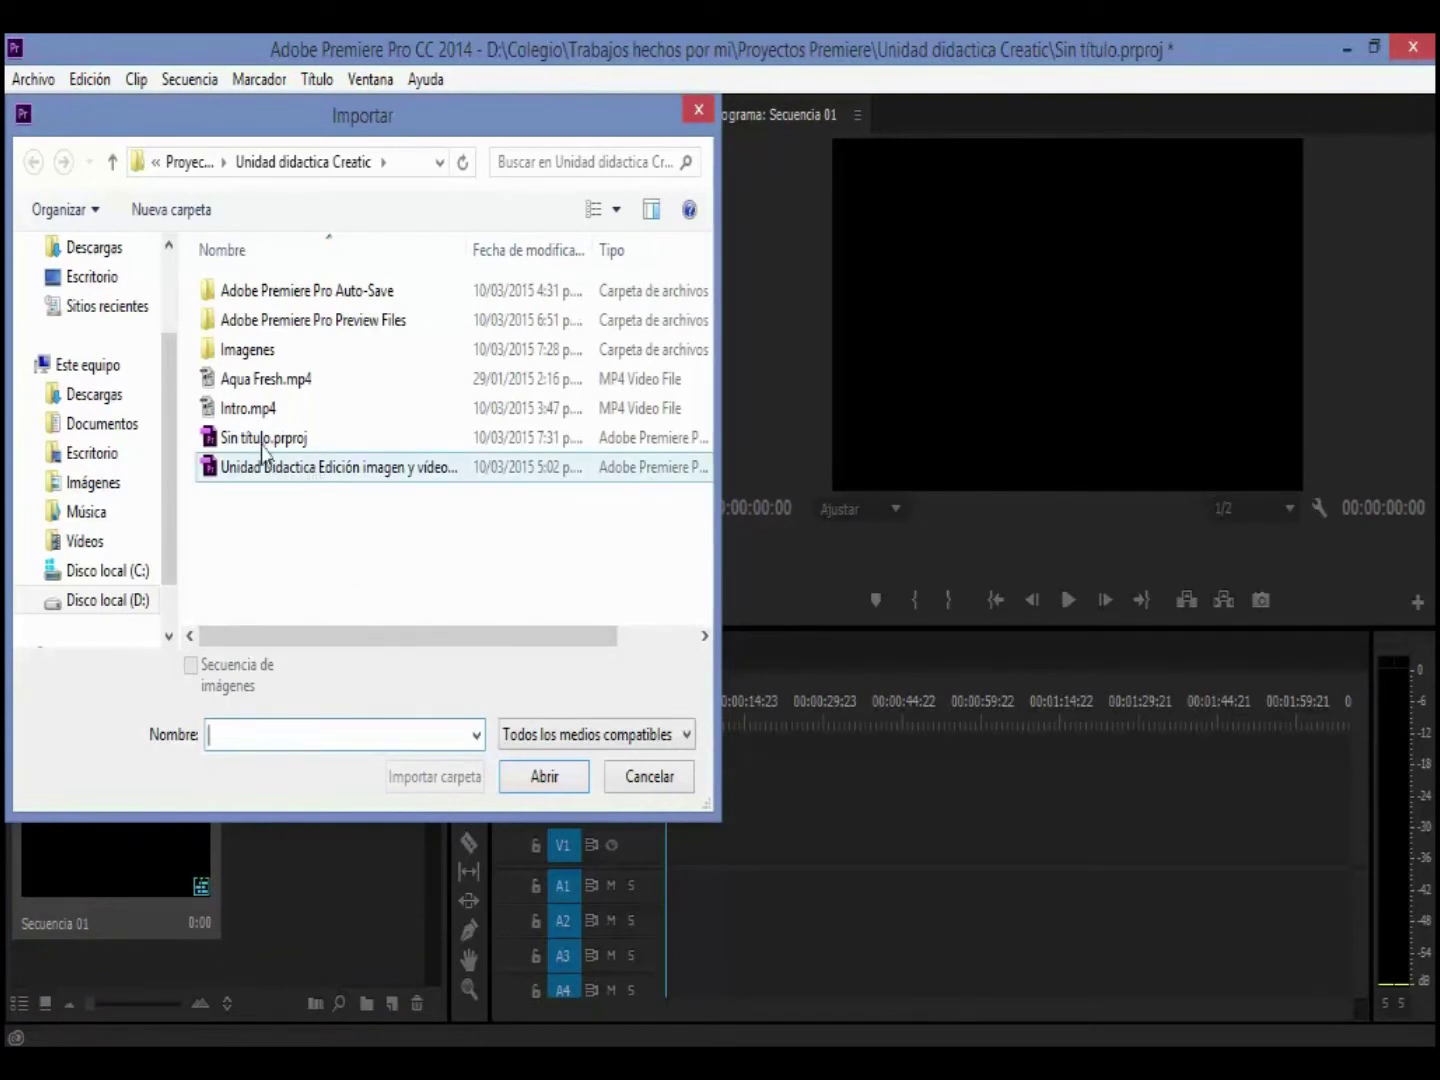
left_click(265, 385)
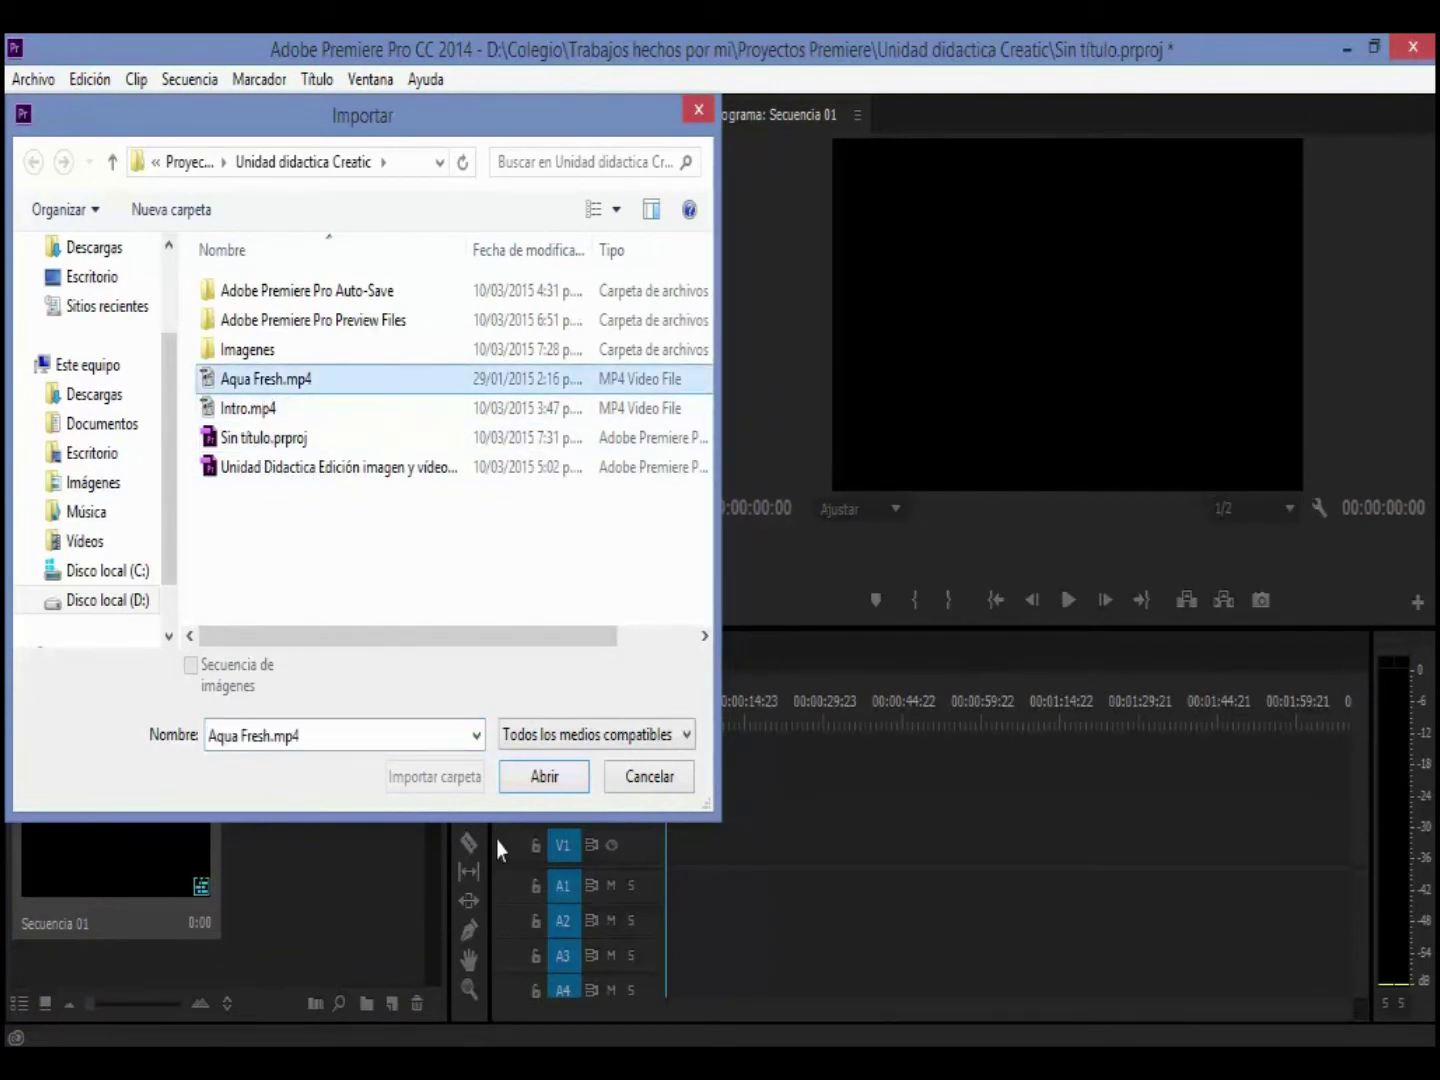
left_click(535, 785)
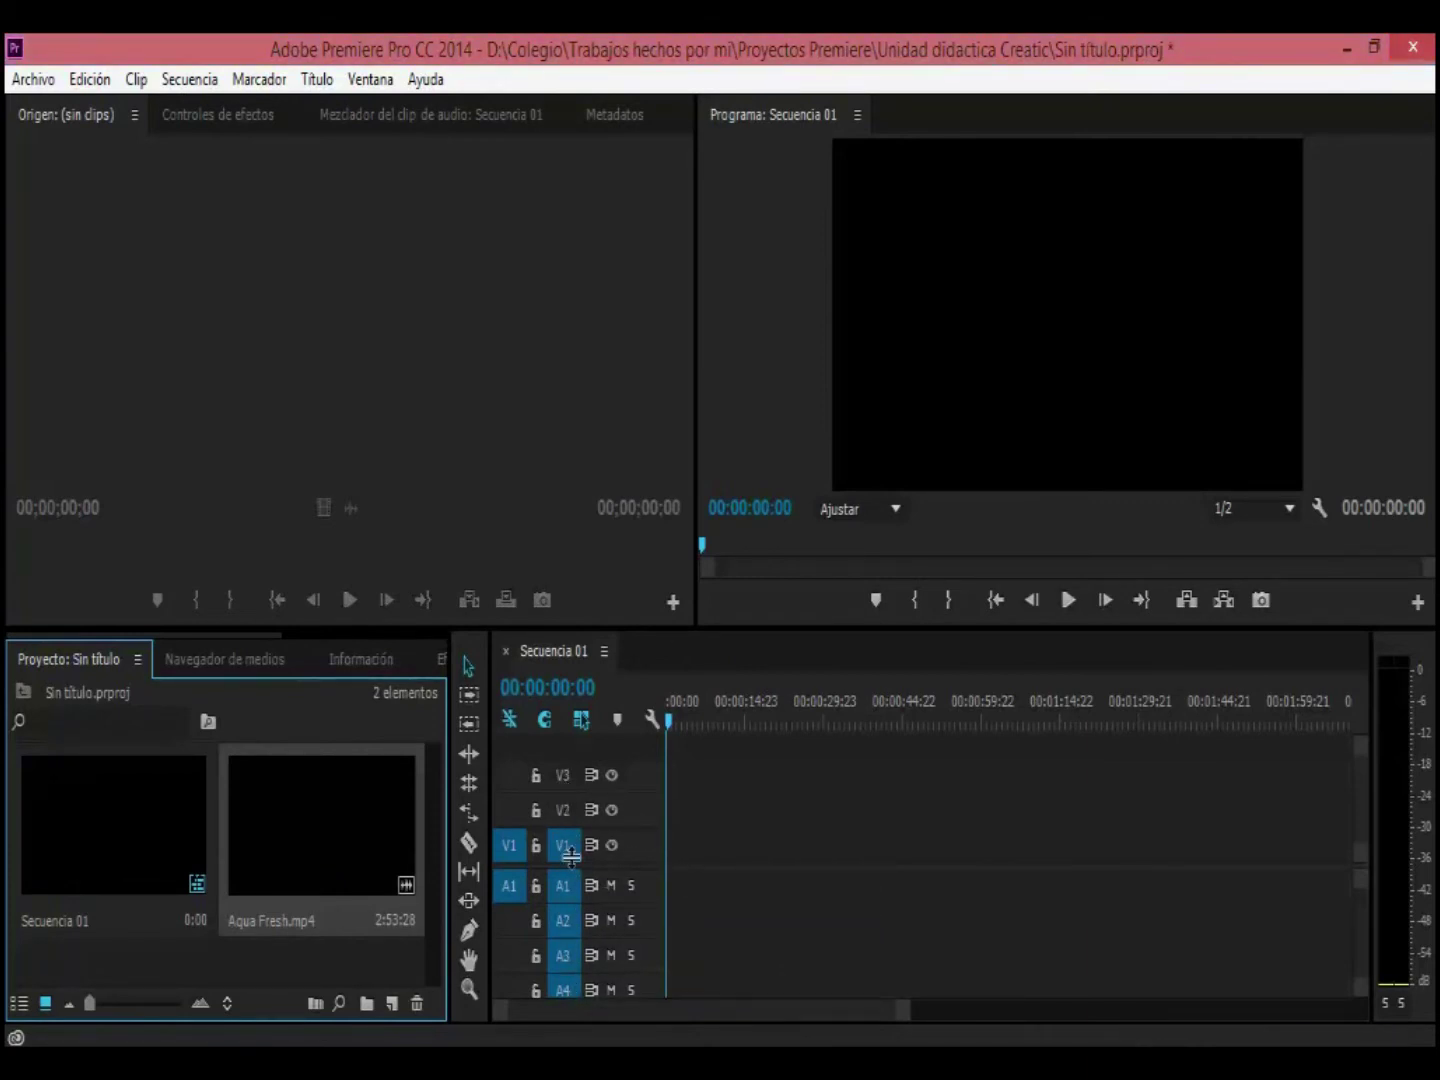
left_click_drag(338, 834, 706, 851)
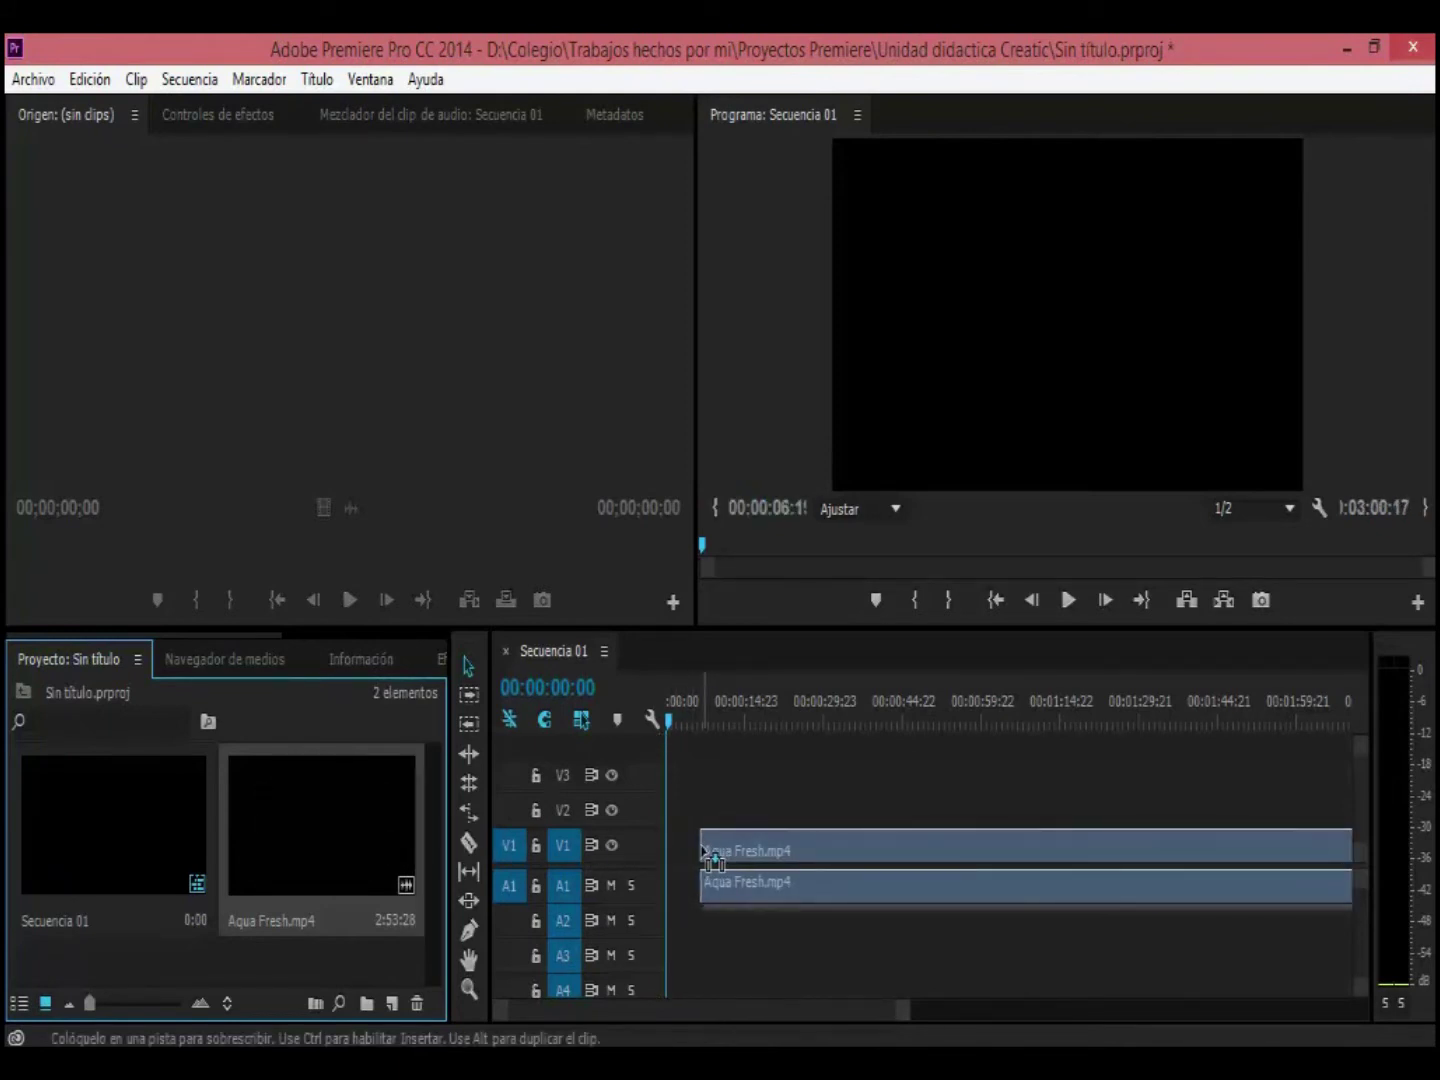
Step: Drop Aqua Fresh.mp4 on V1/A1 at 00:00 keeping existing sequence settings, then preview it from about twelve seconds
left_click_drag(712, 859, 713, 859)
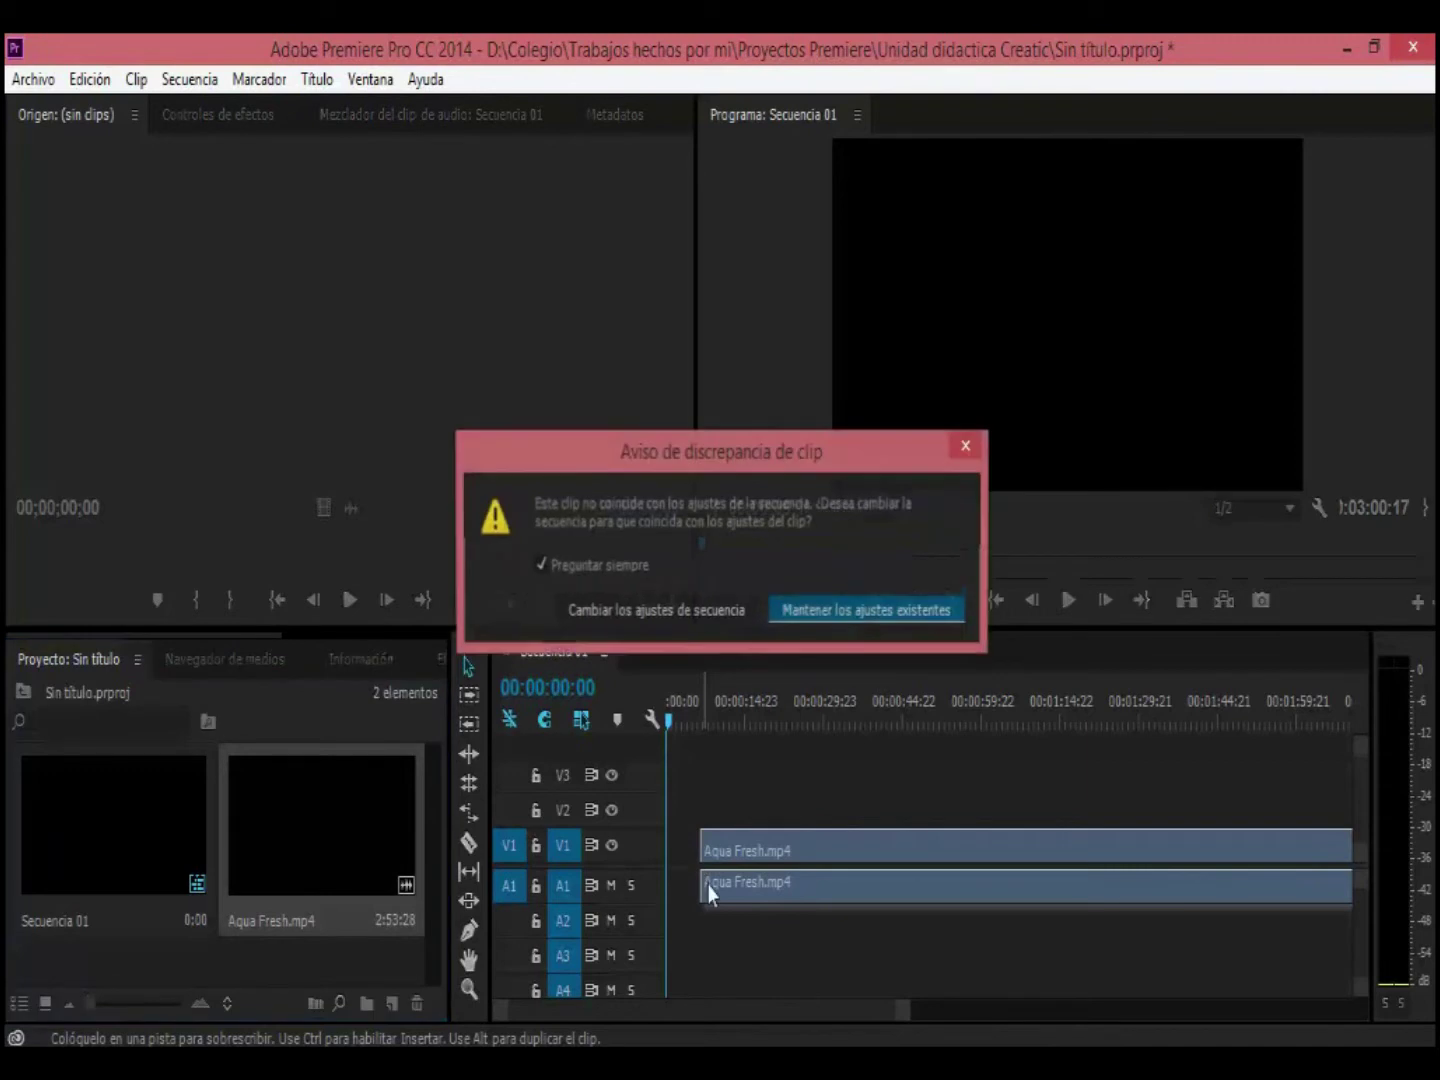
left_click(798, 618)
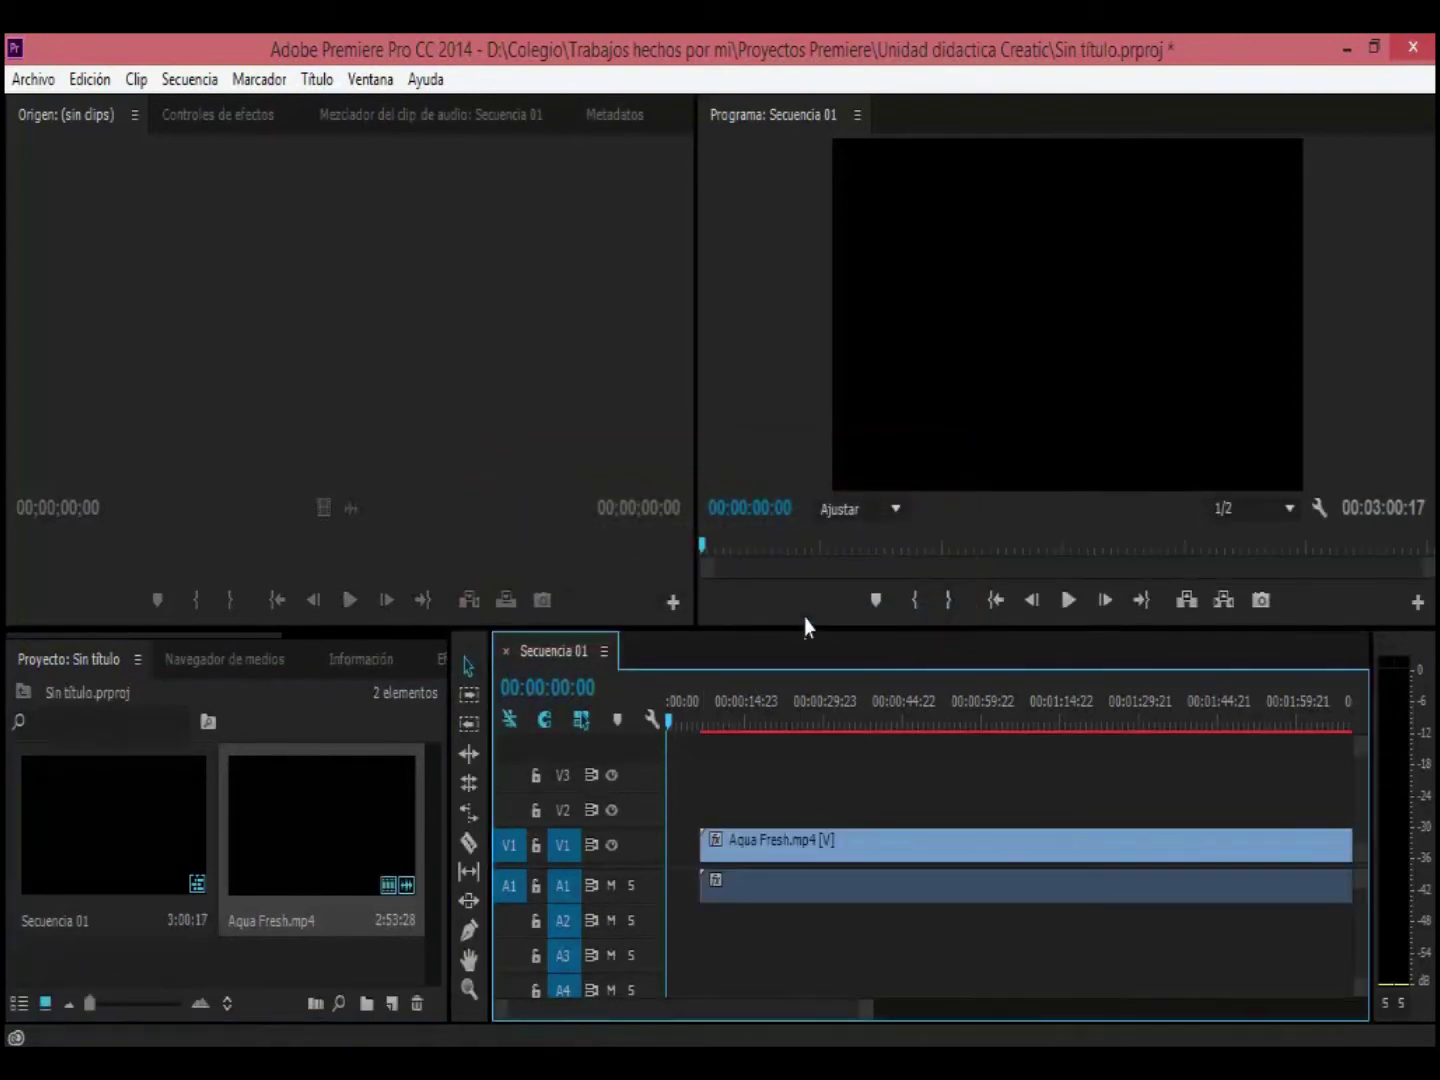
left_click_drag(670, 724, 741, 724)
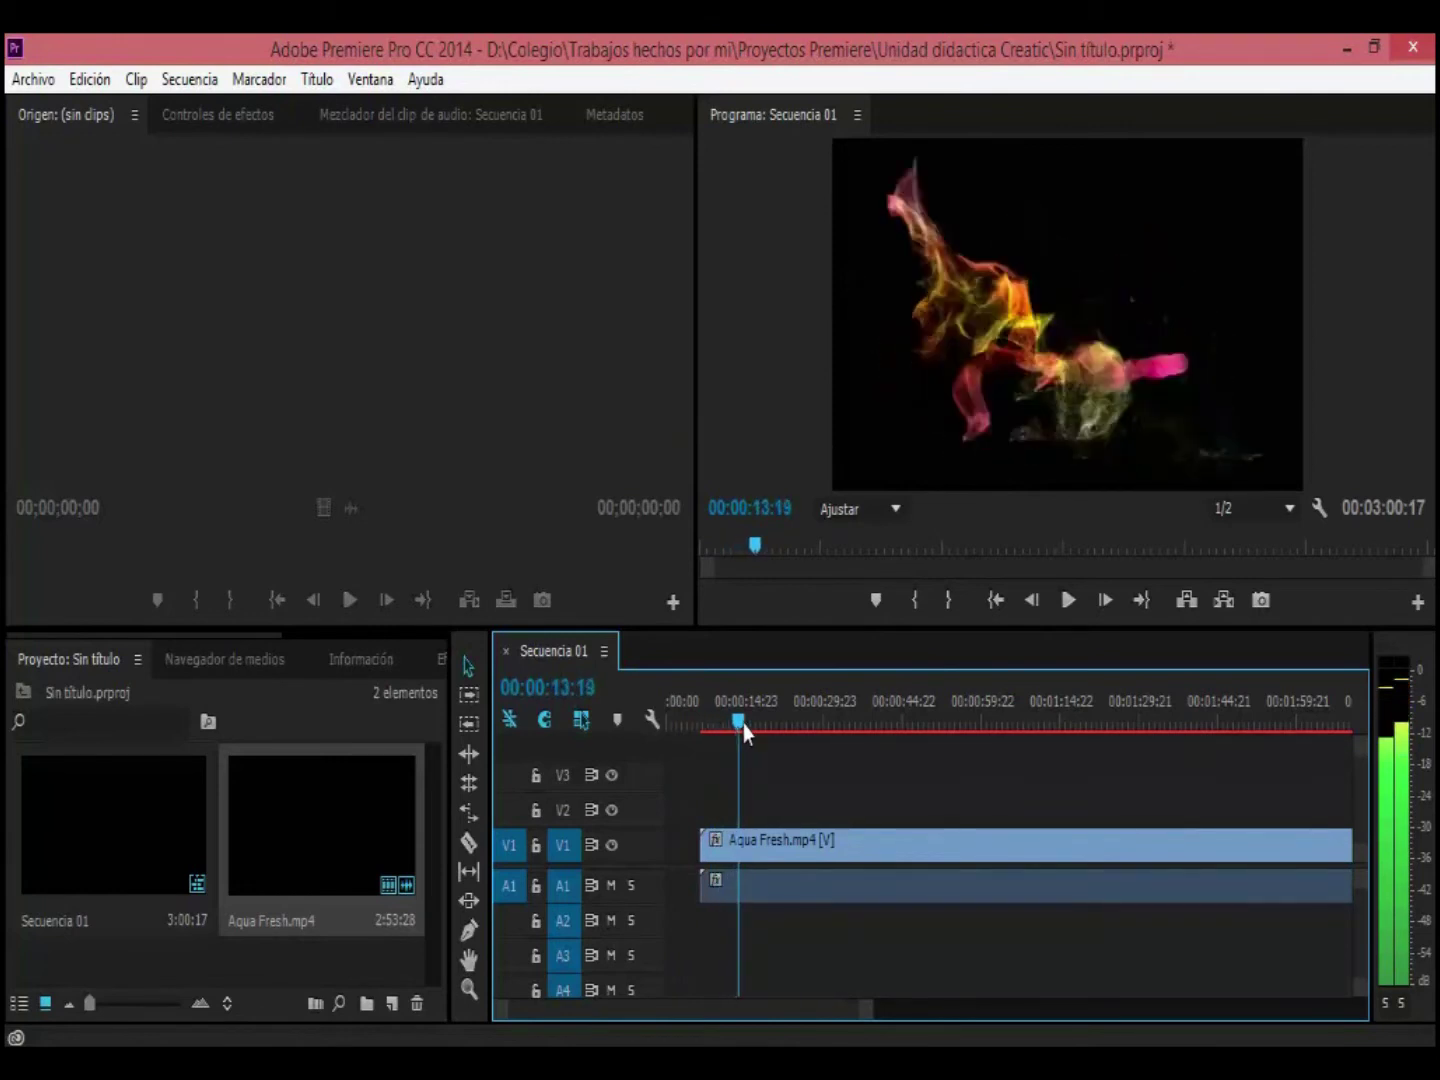
left_click(1069, 609)
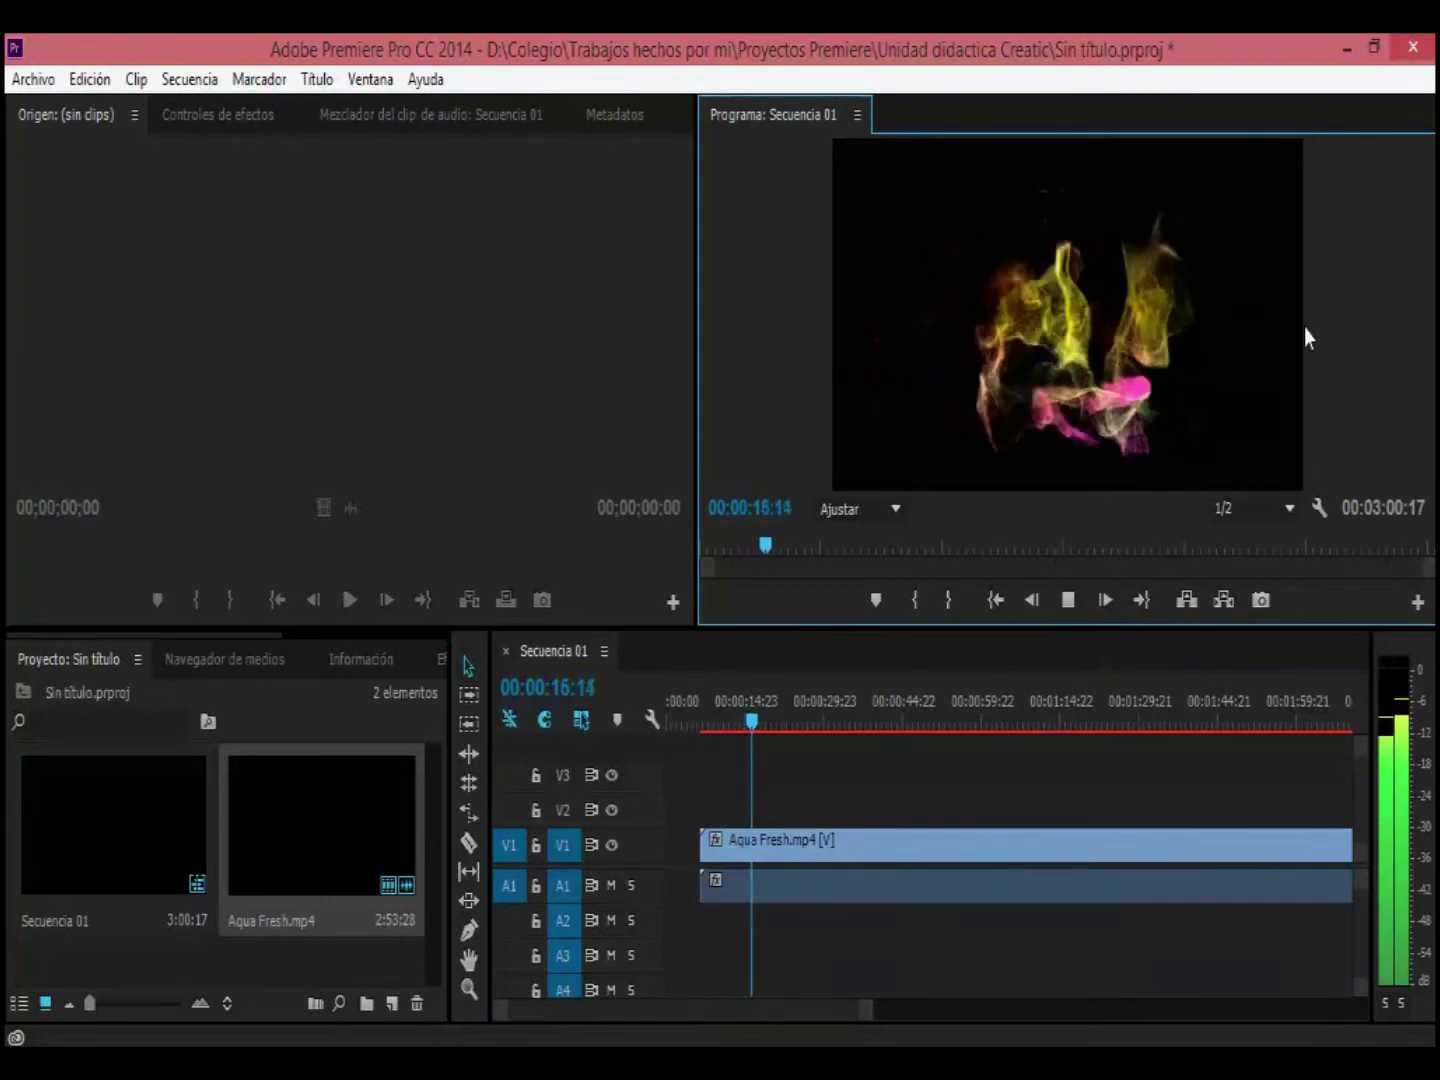
left_click(1067, 601)
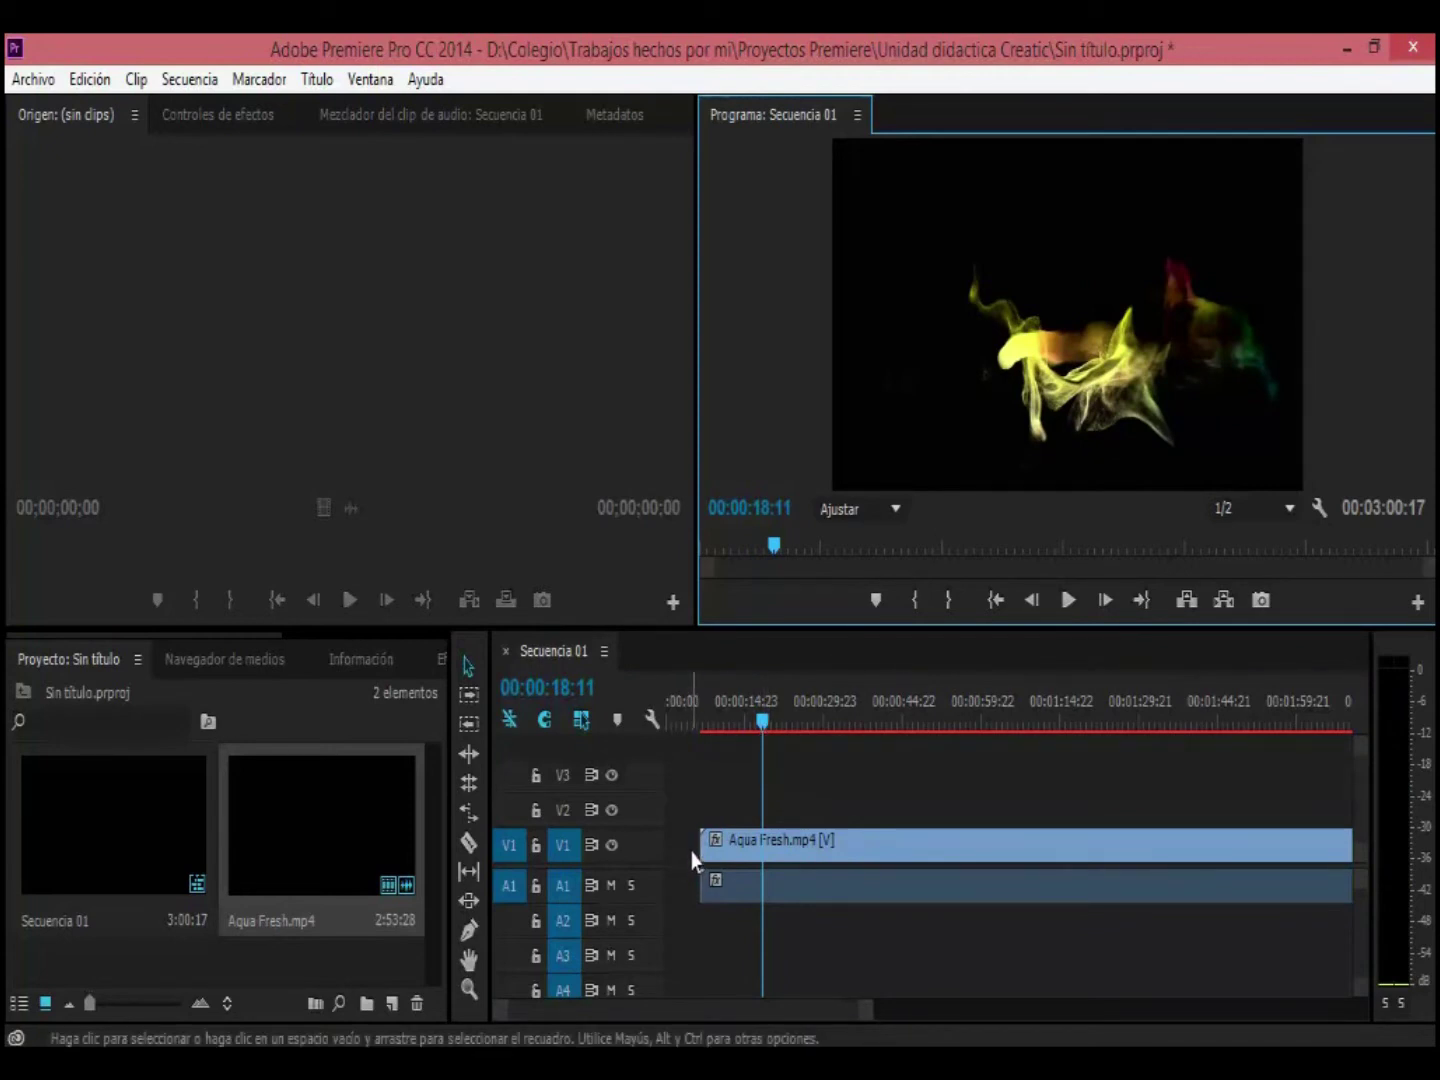
Step: Create the default still title Título 01 and start a text box on its canvas
left_click(315, 80)
mouse_move(378, 150)
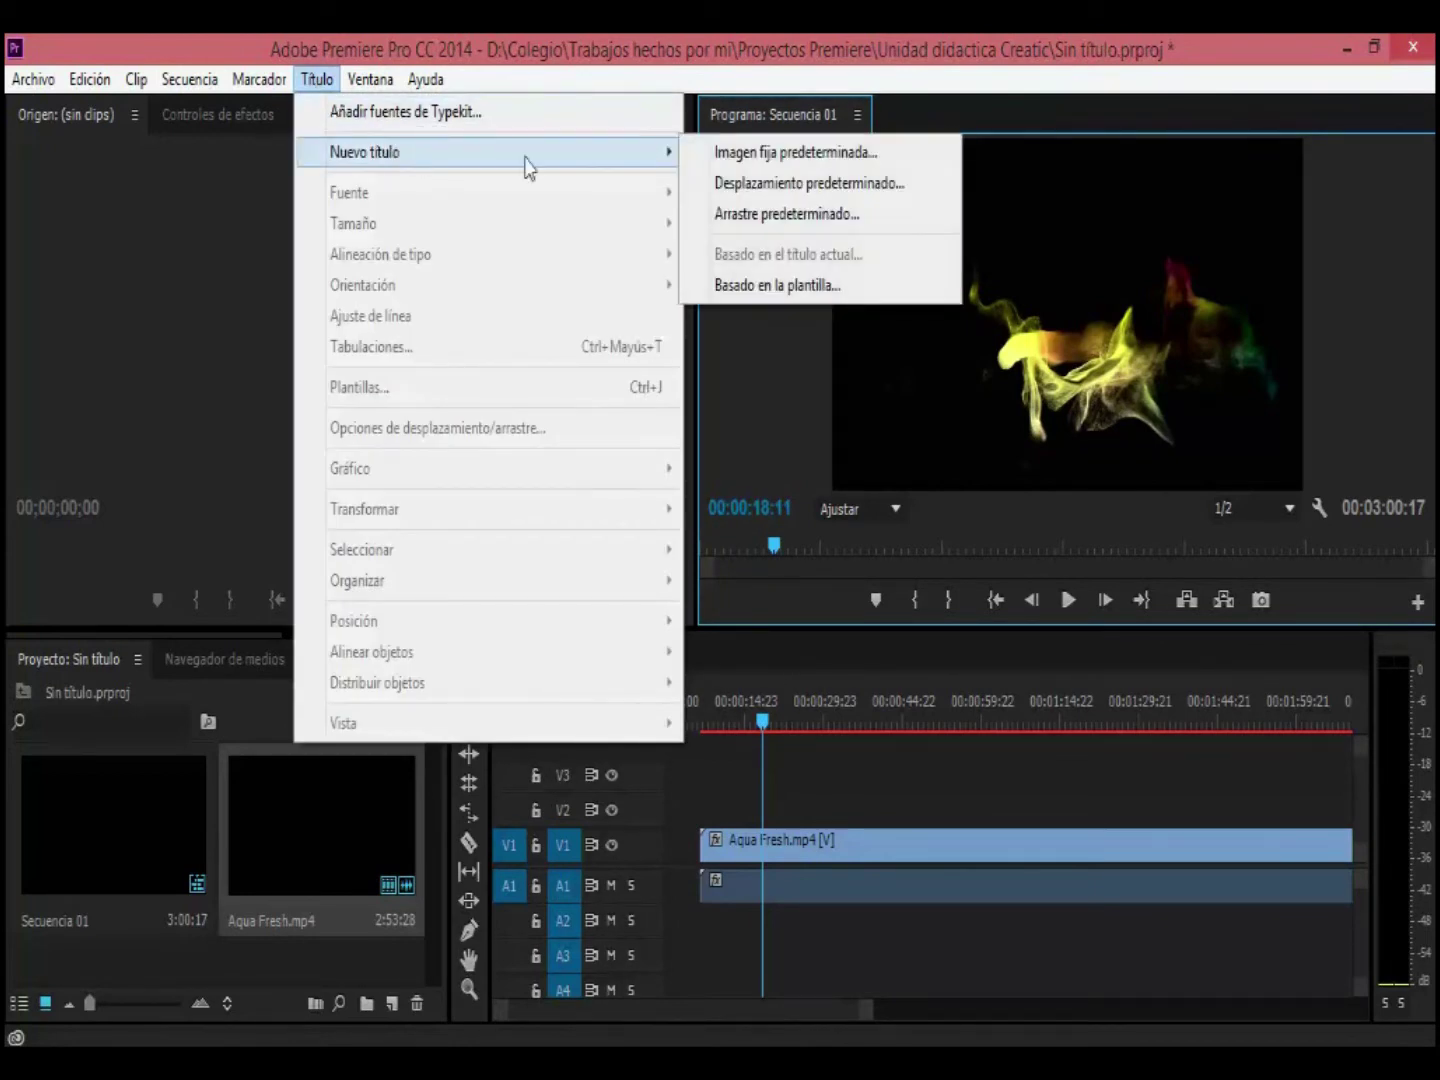
left_click(768, 152)
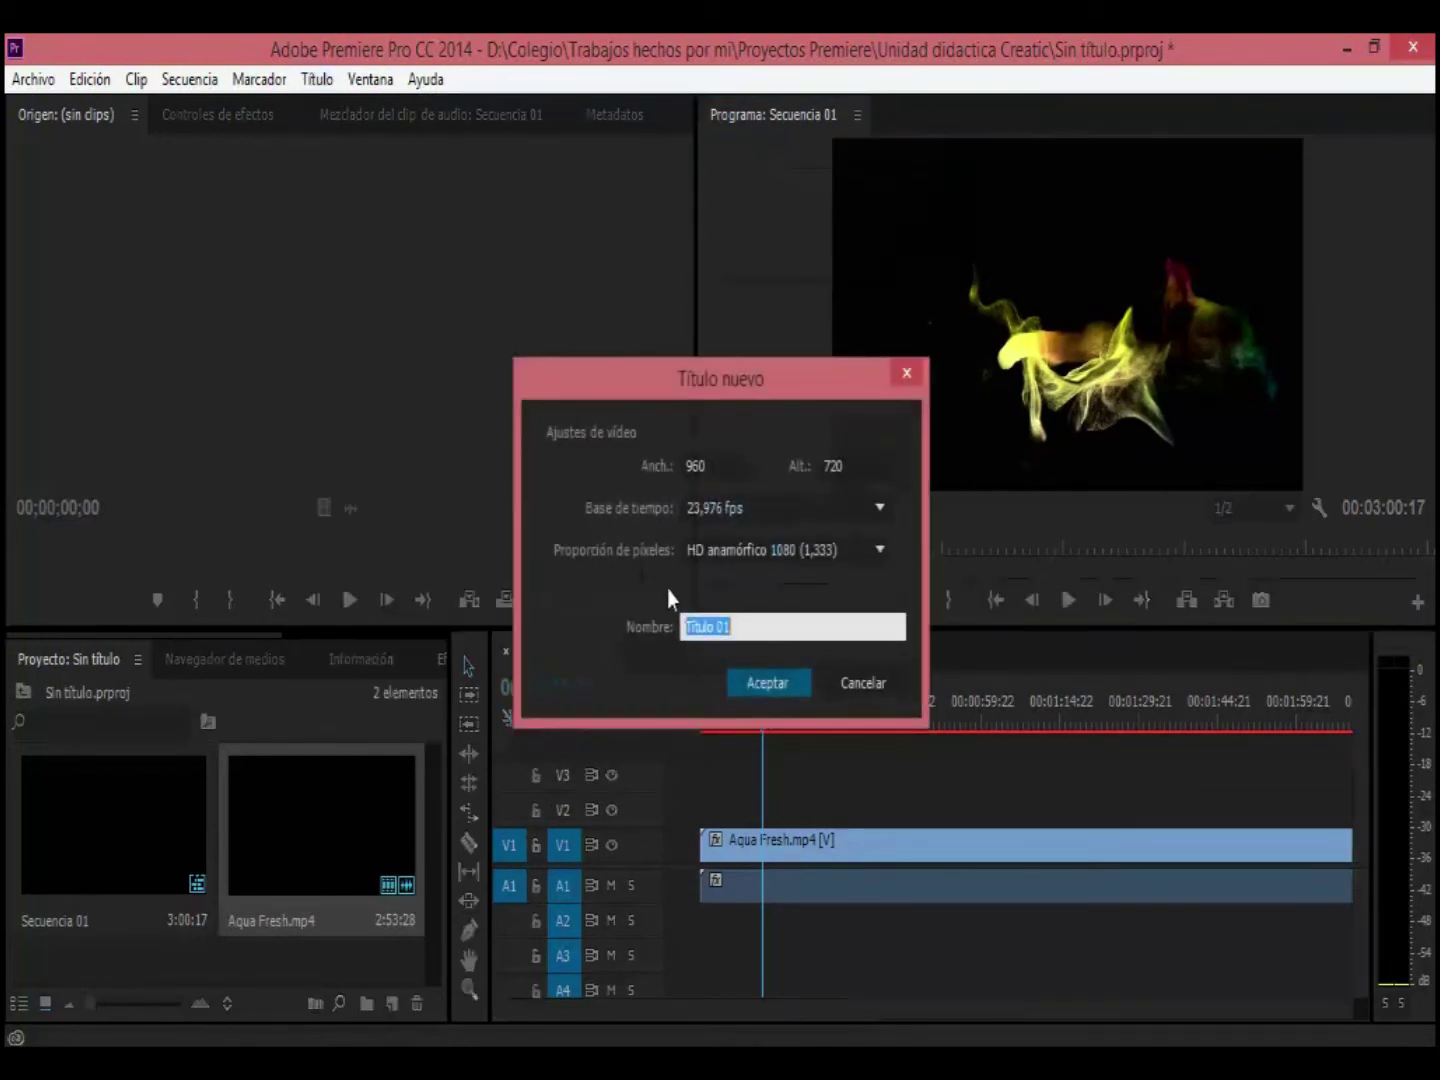
left_click(764, 685)
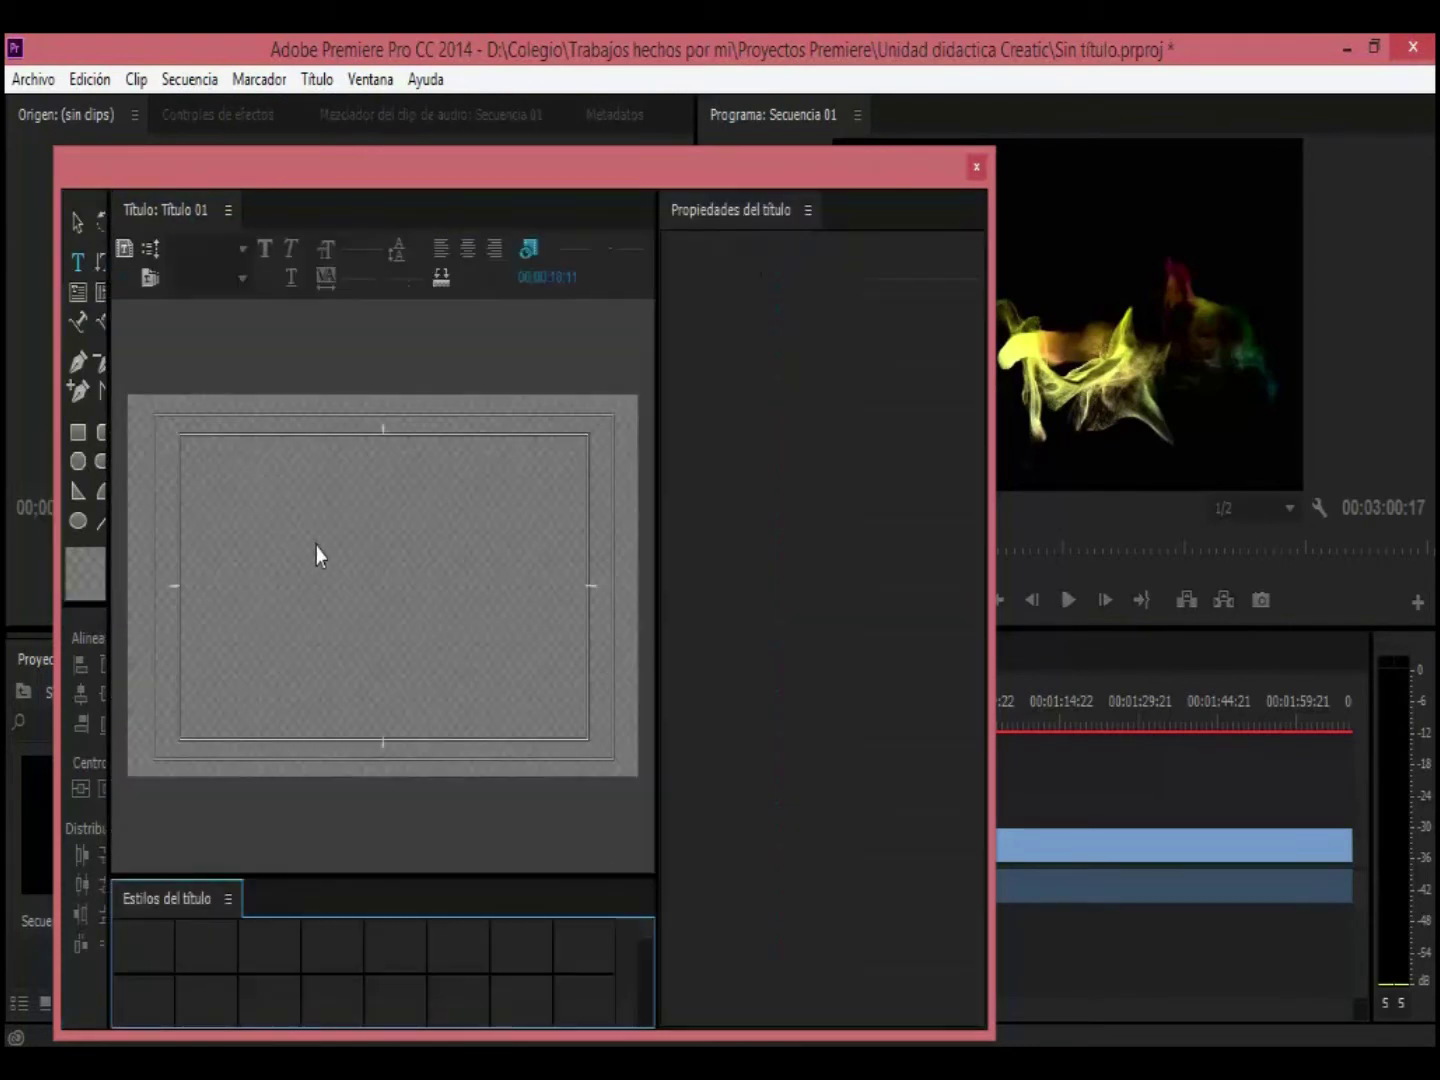
left_click(333, 556)
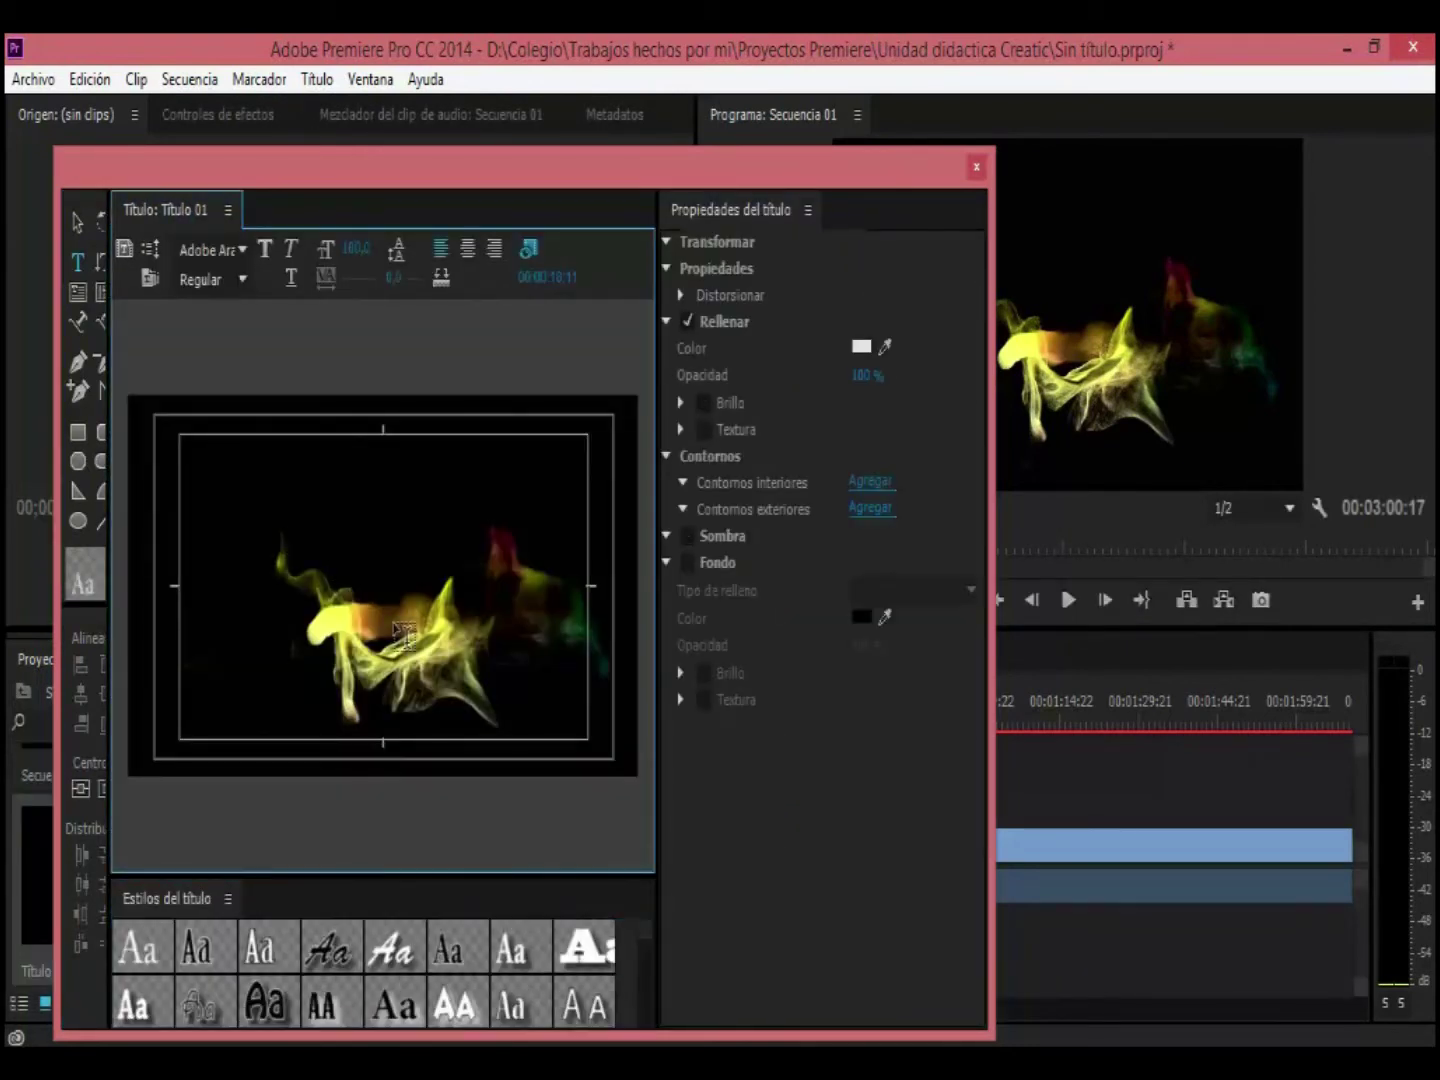
Step: Type Hola, raise its font size to 224 and centre it horizontally
type("Hola")
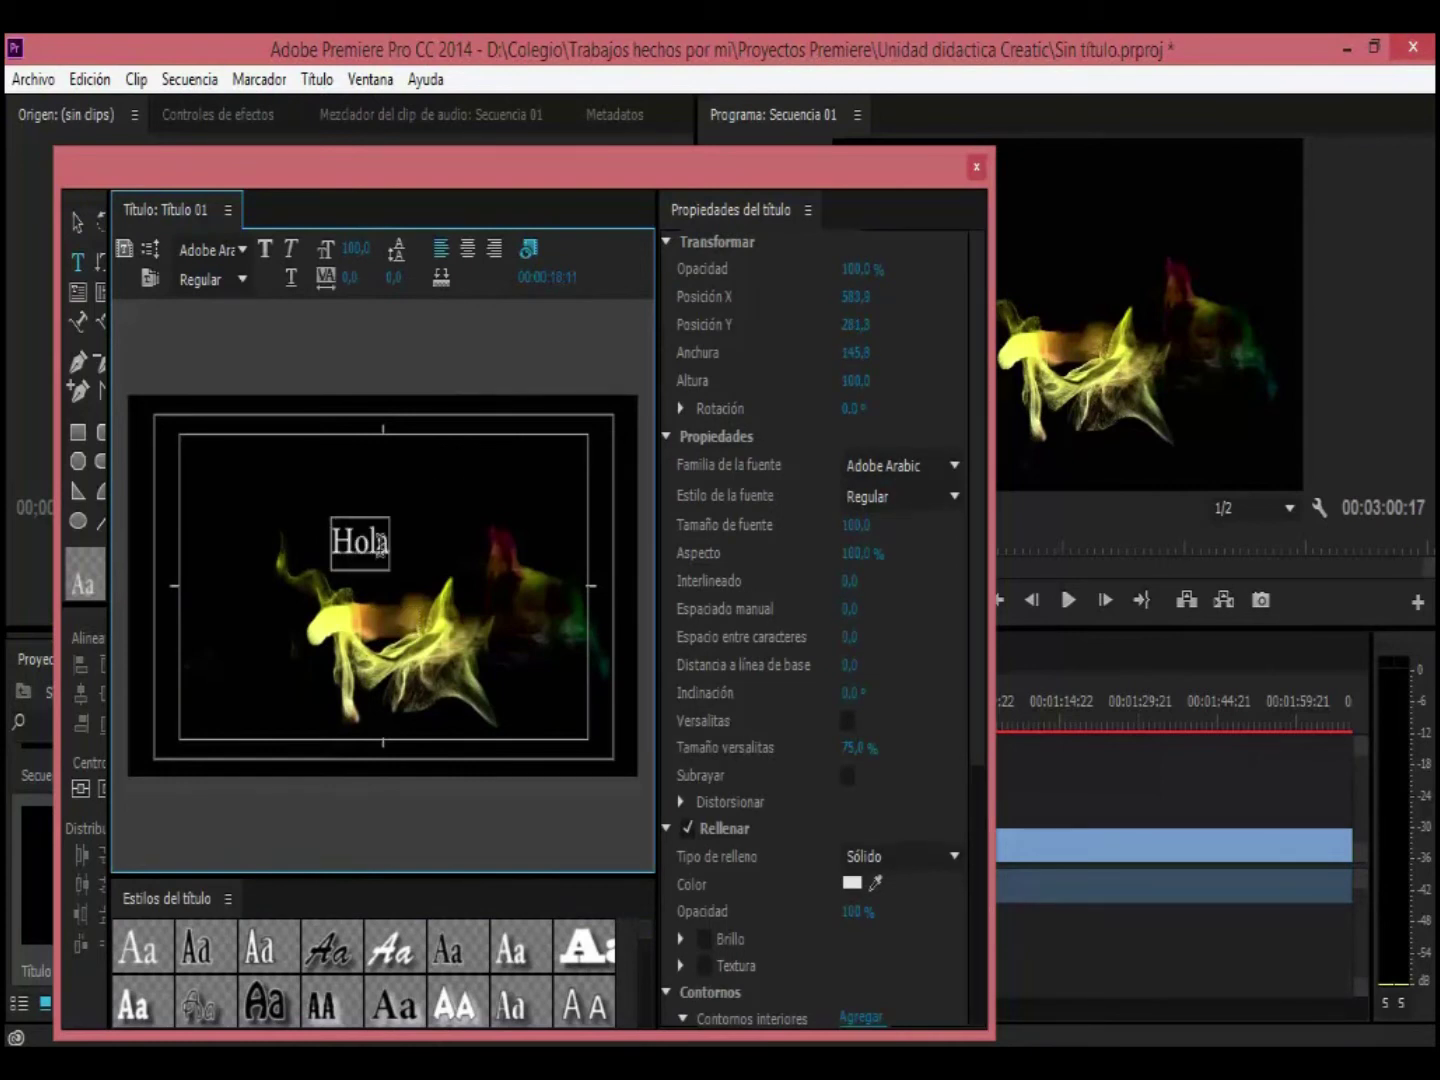
left_click_drag(361, 541, 338, 544)
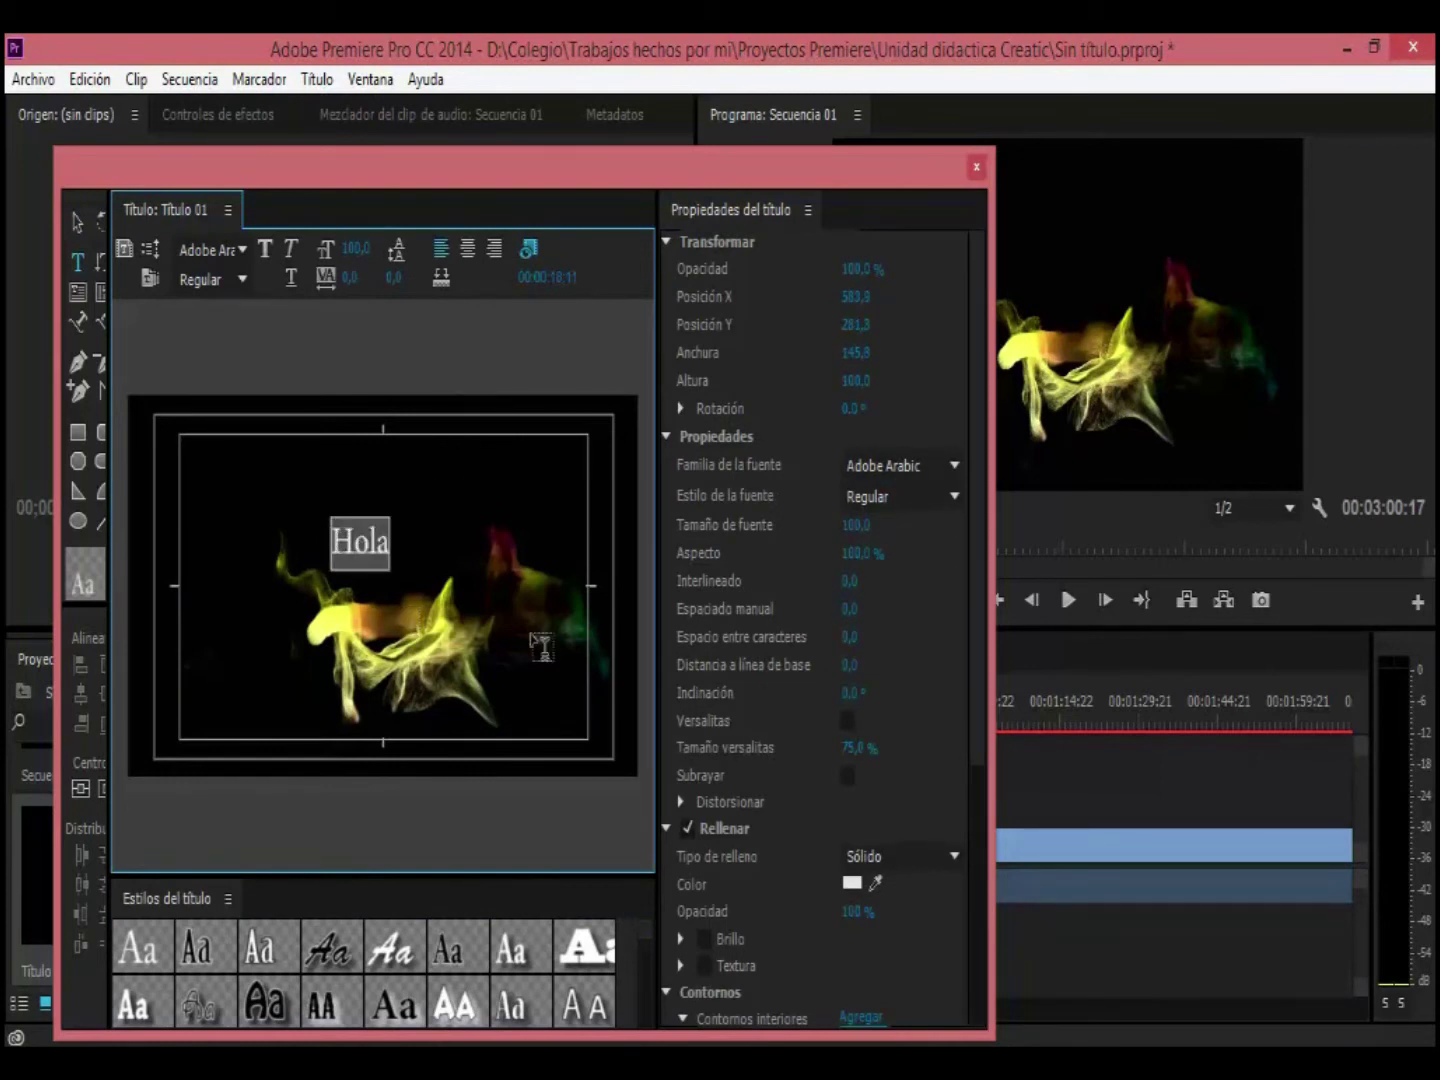
left_click_drag(855, 524, 983, 525)
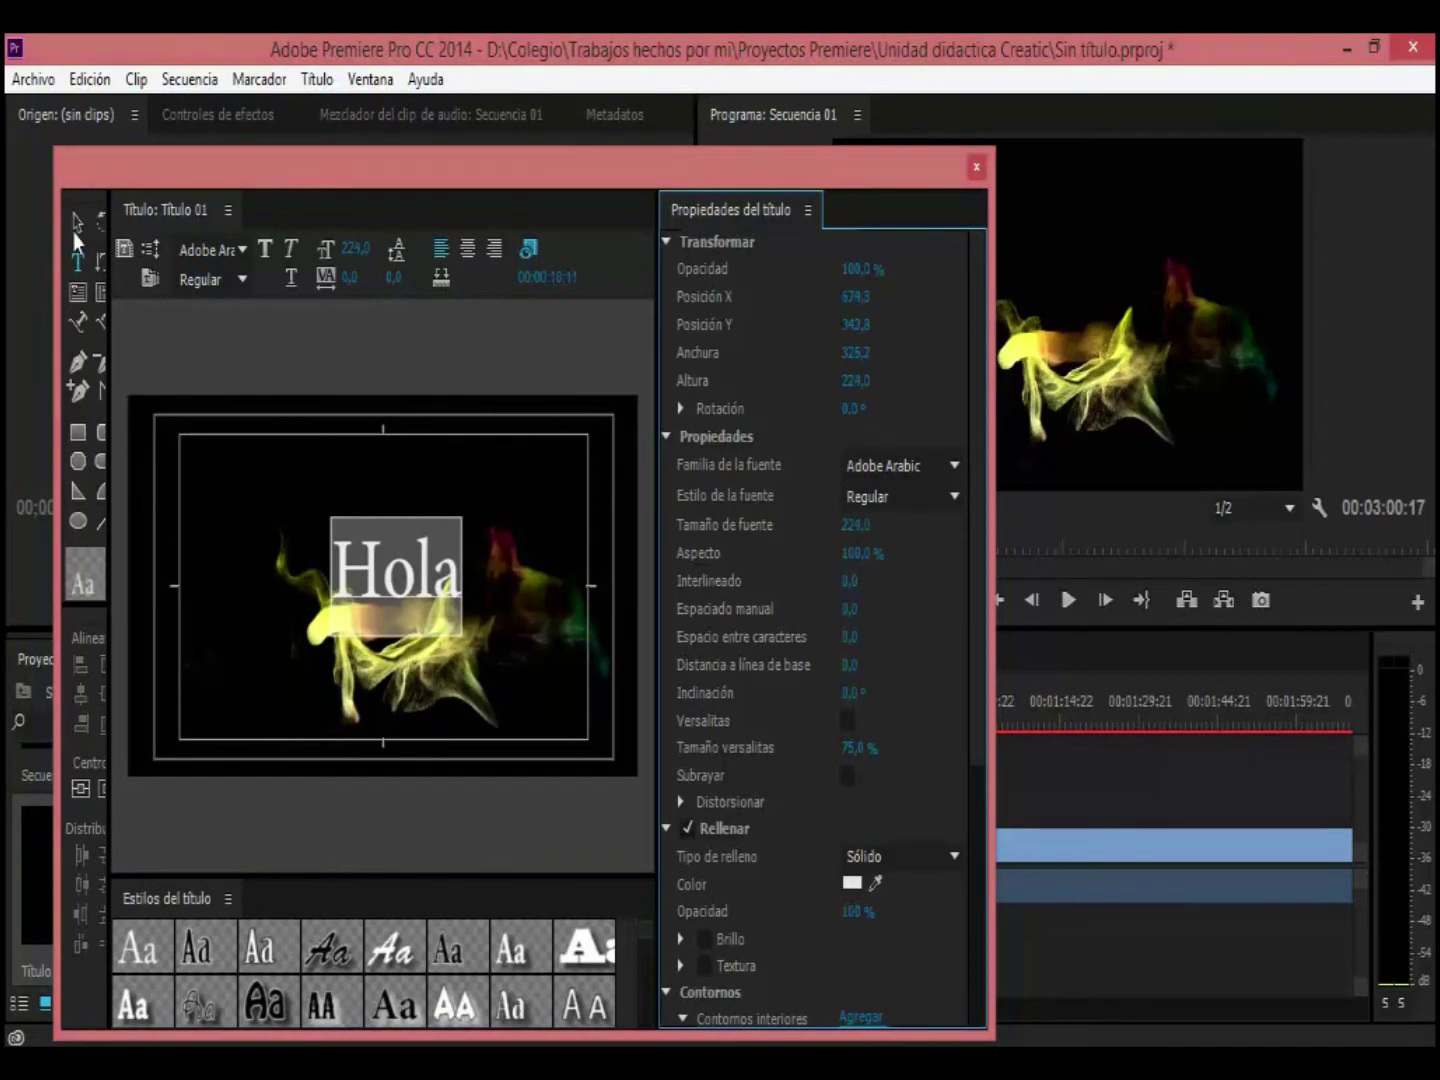
left_click(78, 228)
left_click_drag(377, 569, 364, 569)
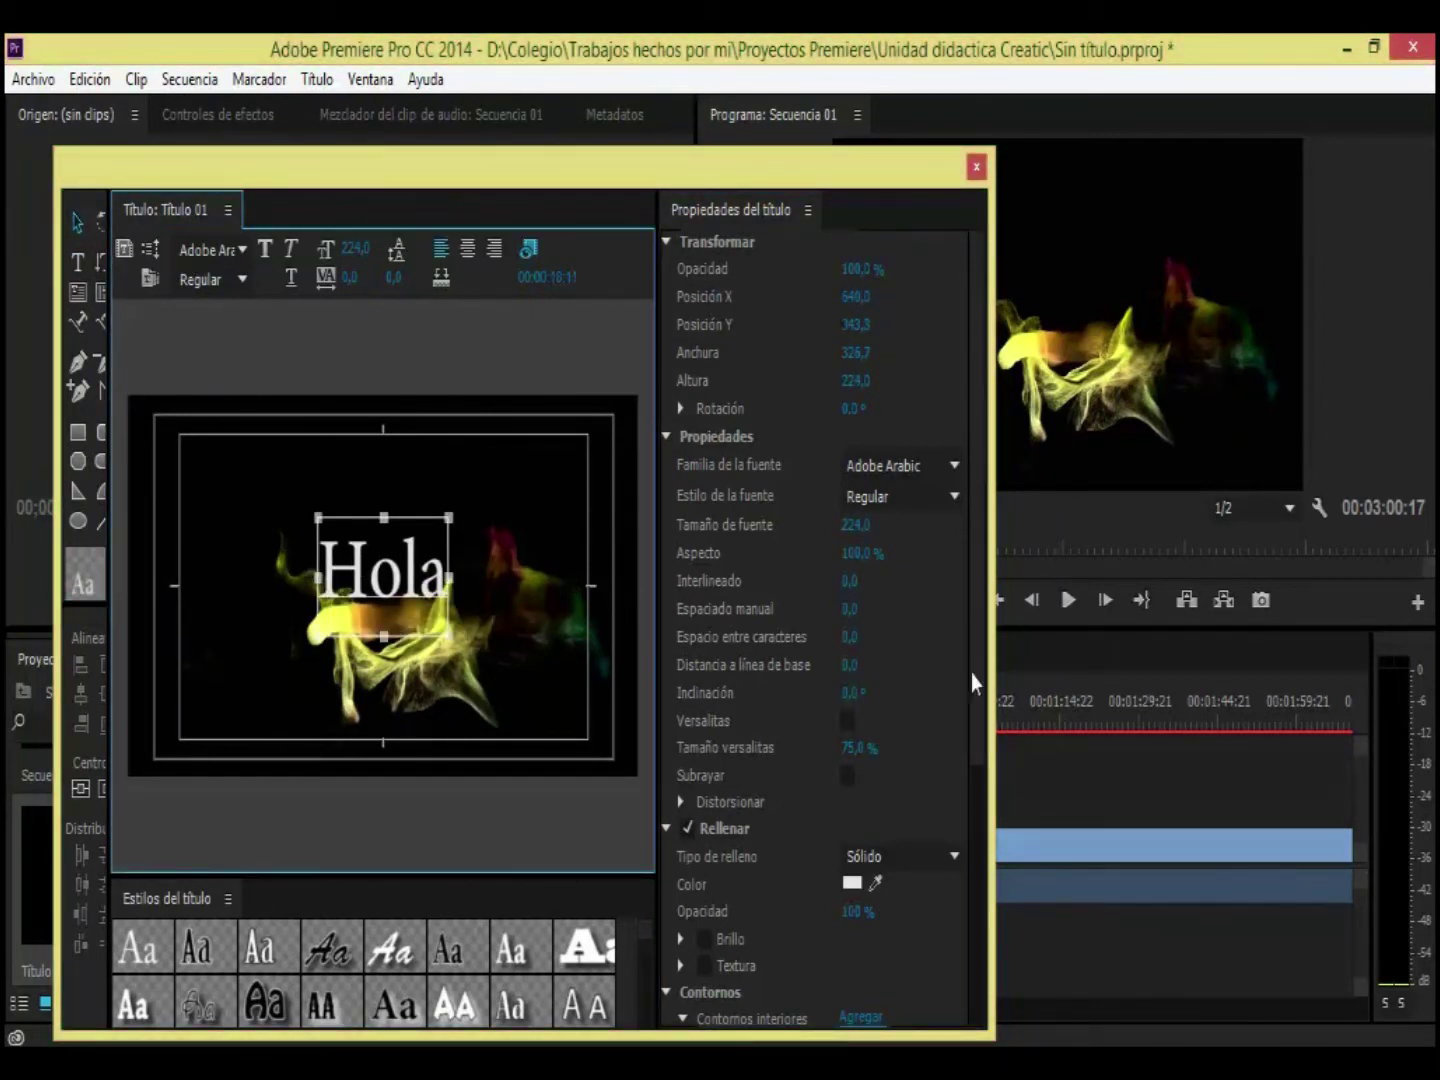
scroll(987, 714, "down", 3)
Step: Apply the blue bold italic shadowed style to Hola, nudge it slightly, and close the title editor
scroll(653, 959, "down", 2)
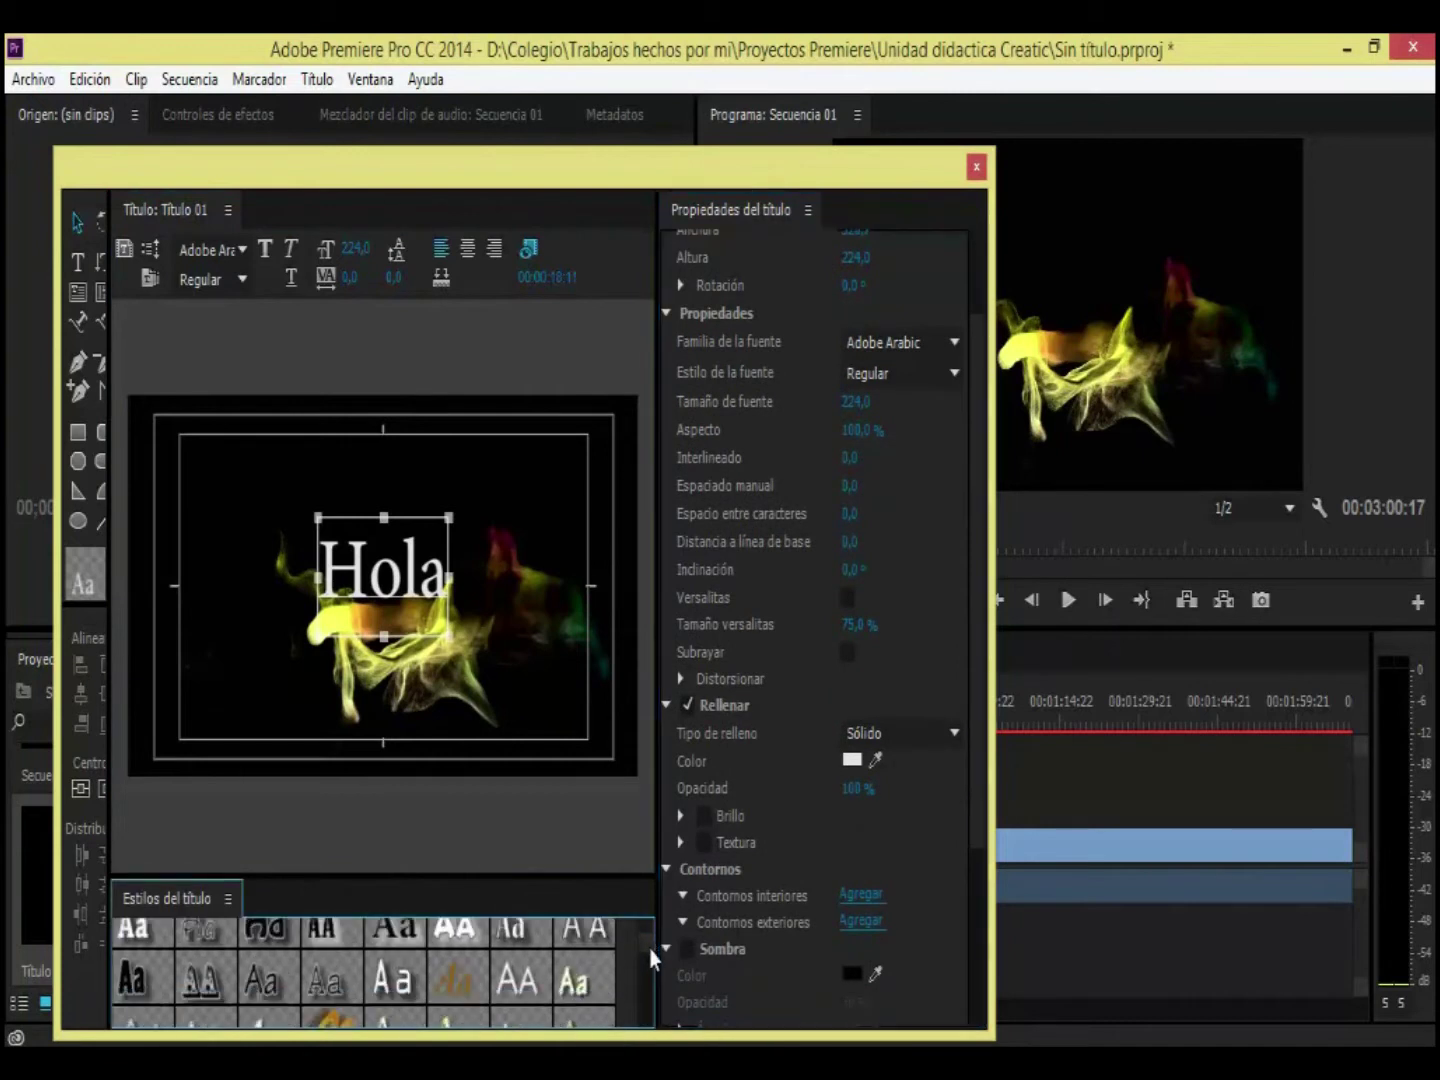
scroll(653, 959, "up", 2)
left_click_drag(653, 941, 658, 1003)
left_click(345, 978)
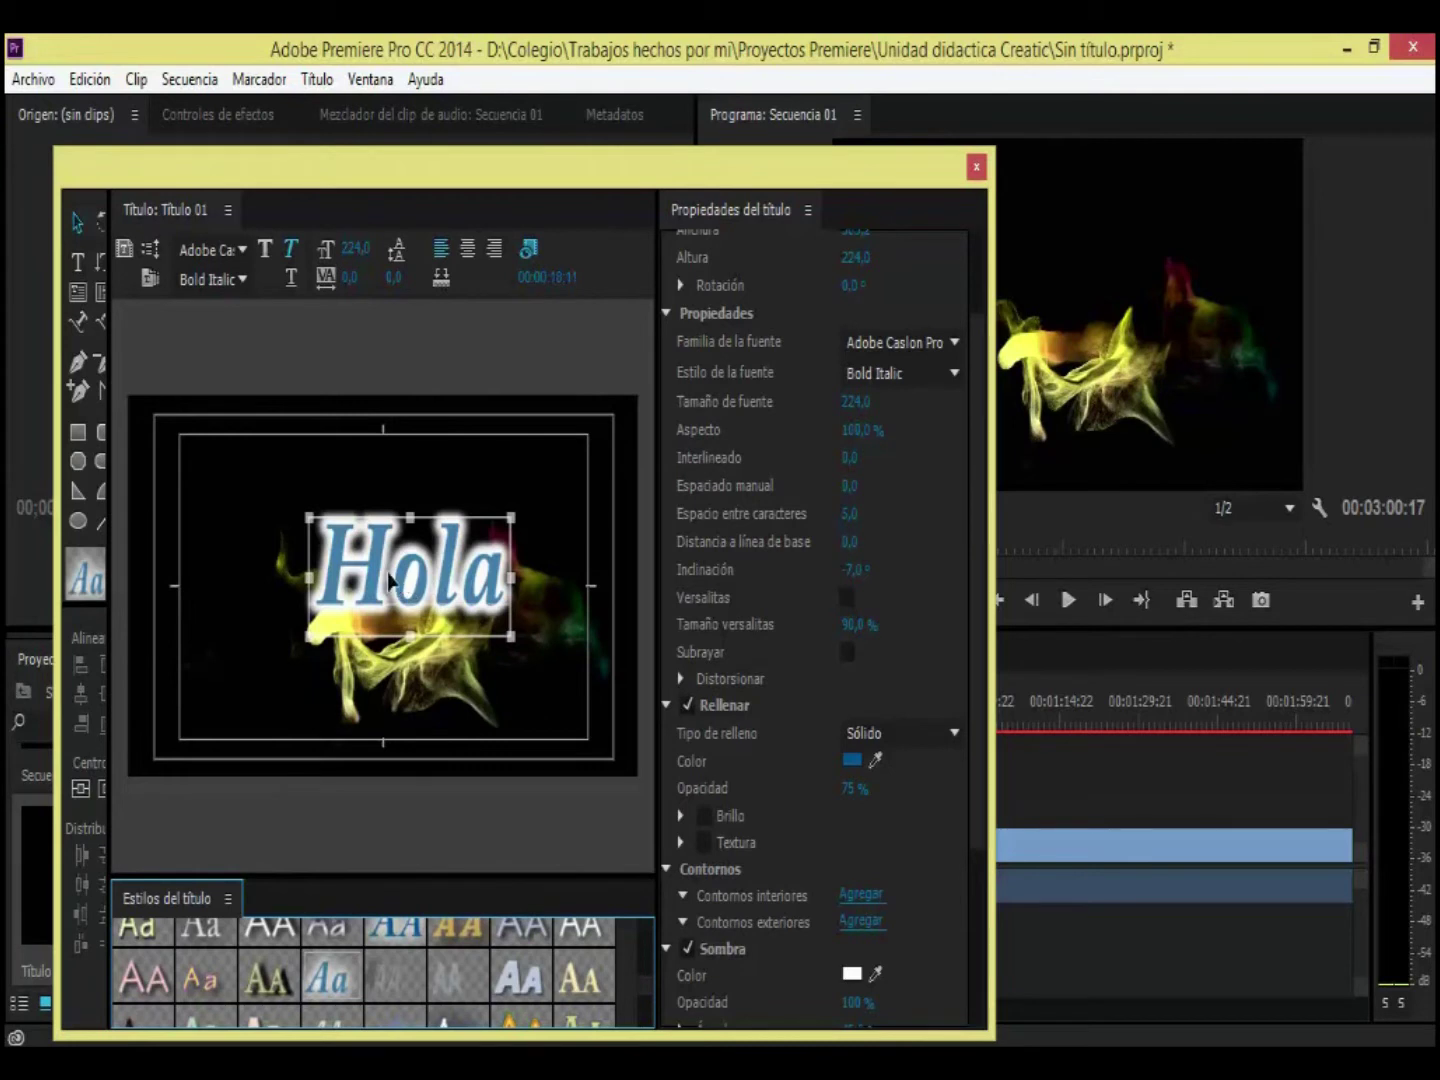
left_click_drag(384, 579, 369, 585)
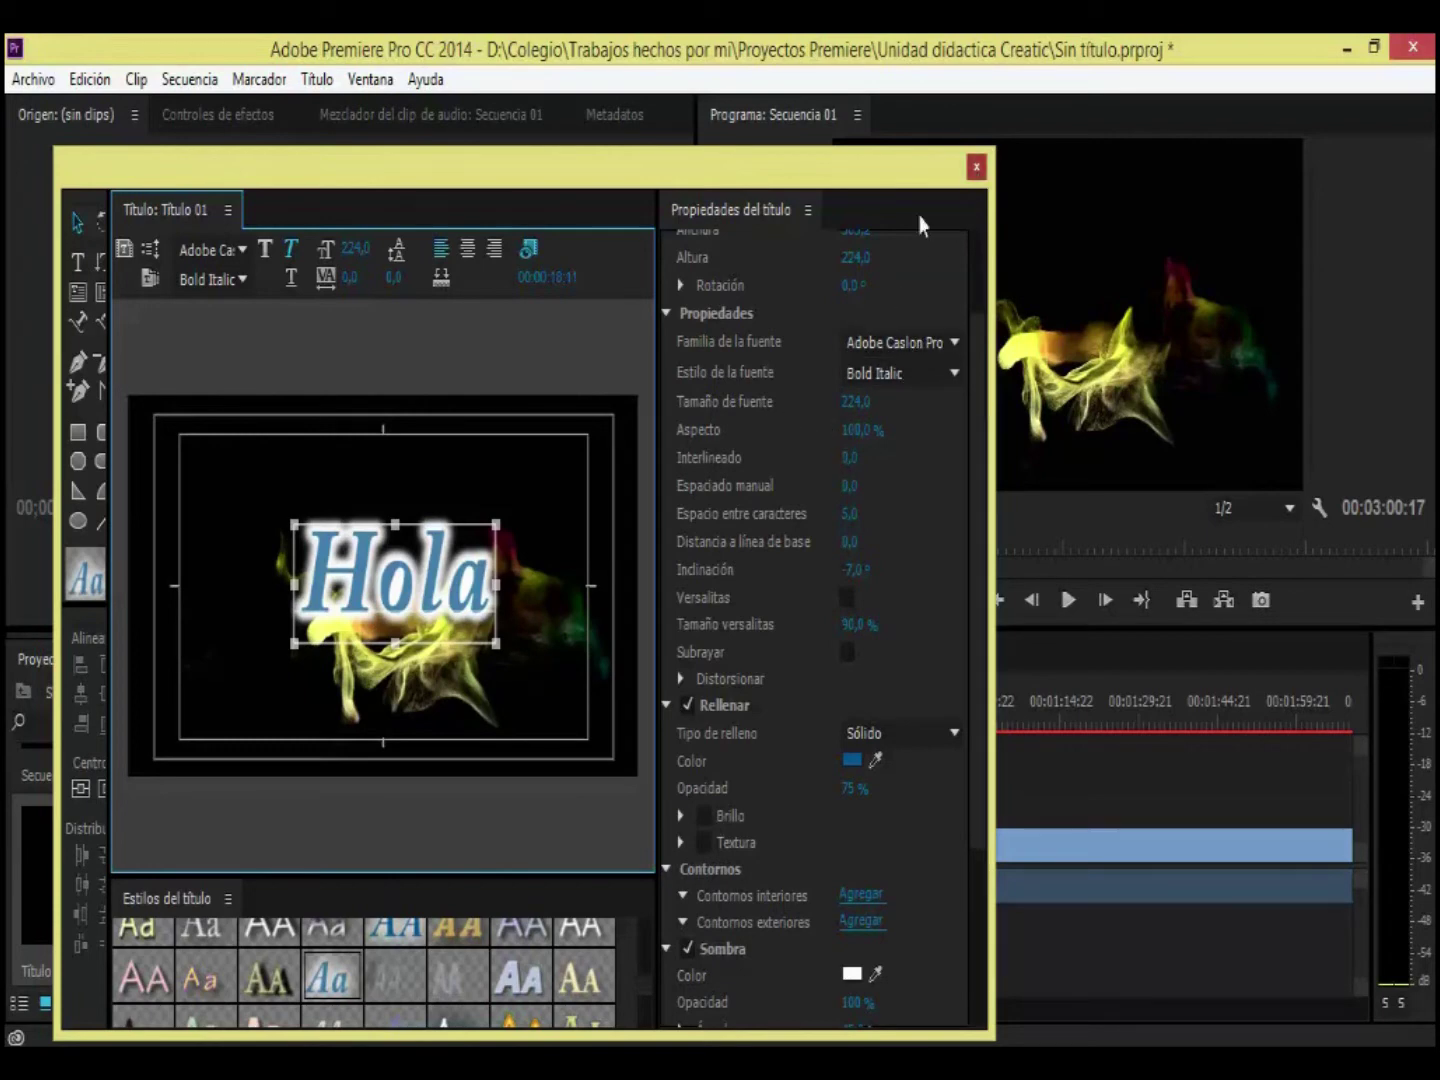
left_click(976, 167)
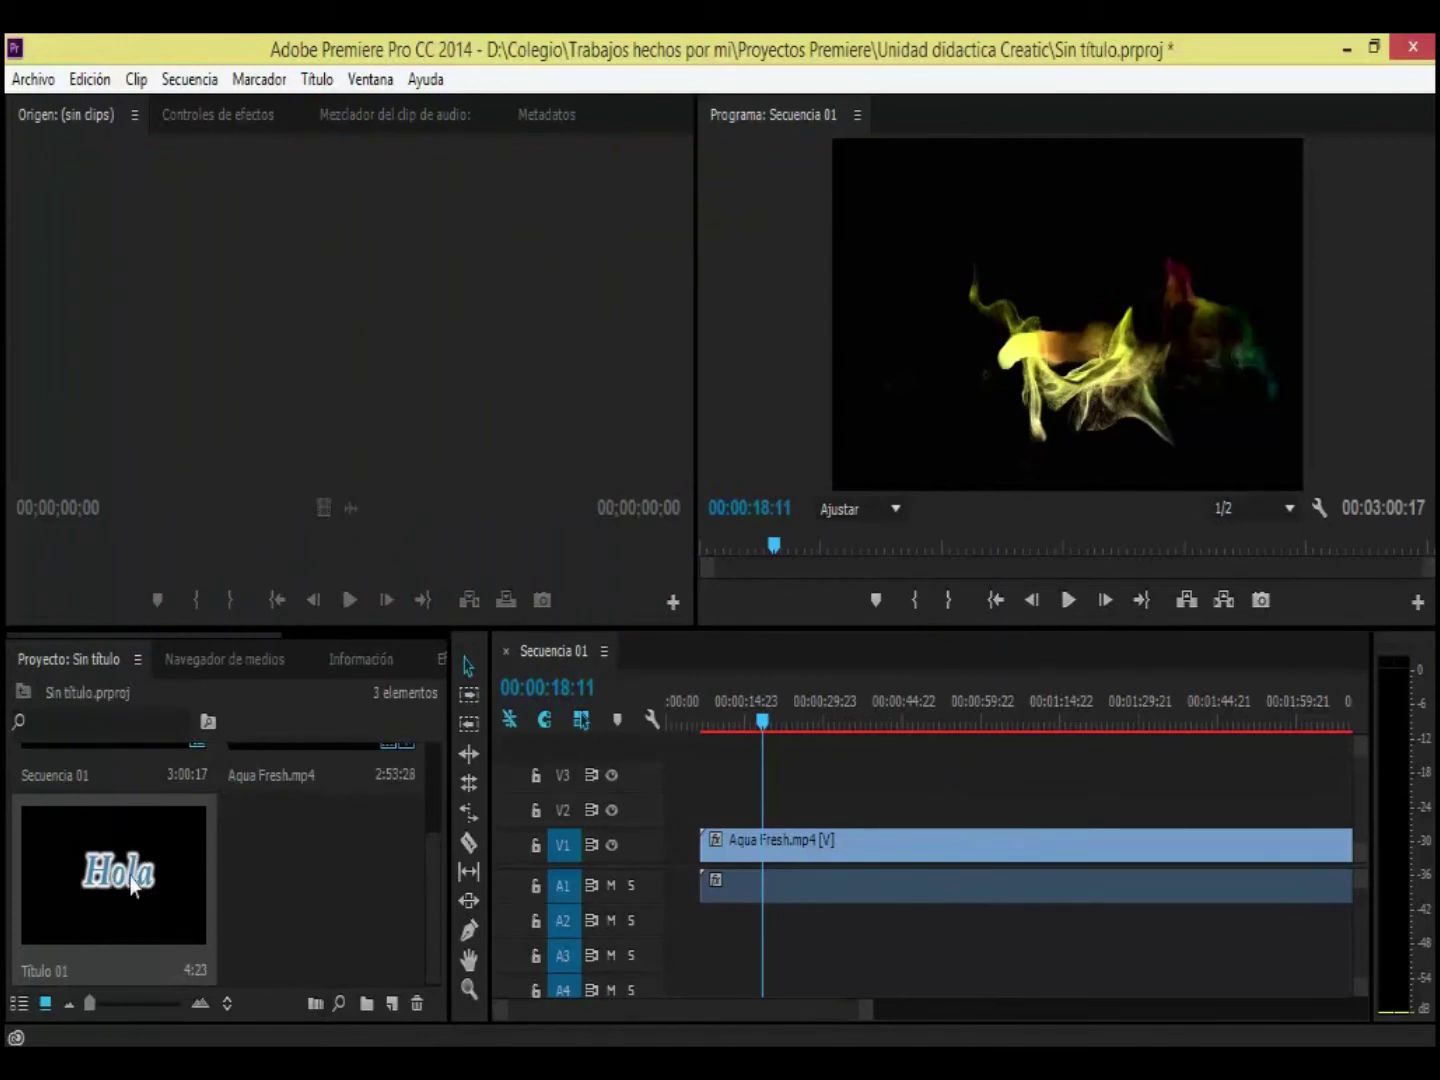
Step: Place Título 01 at the start of V1 and trim the beginning of Aqua Fresh.mp4
left_click_drag(132, 886, 666, 866)
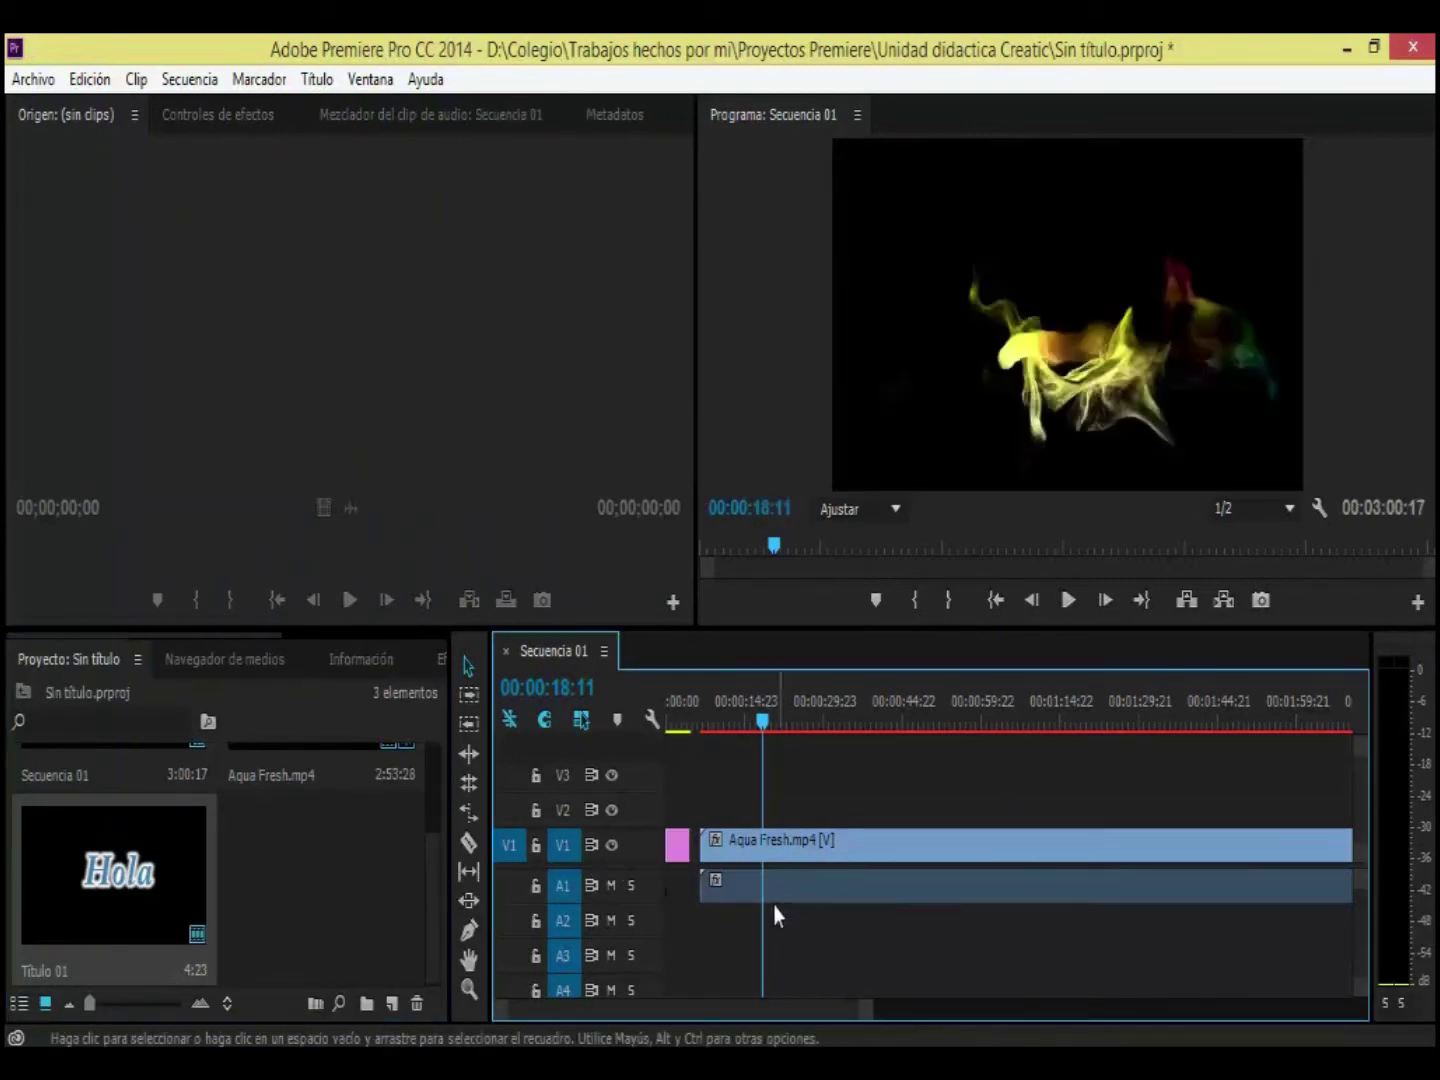
left_click(680, 720)
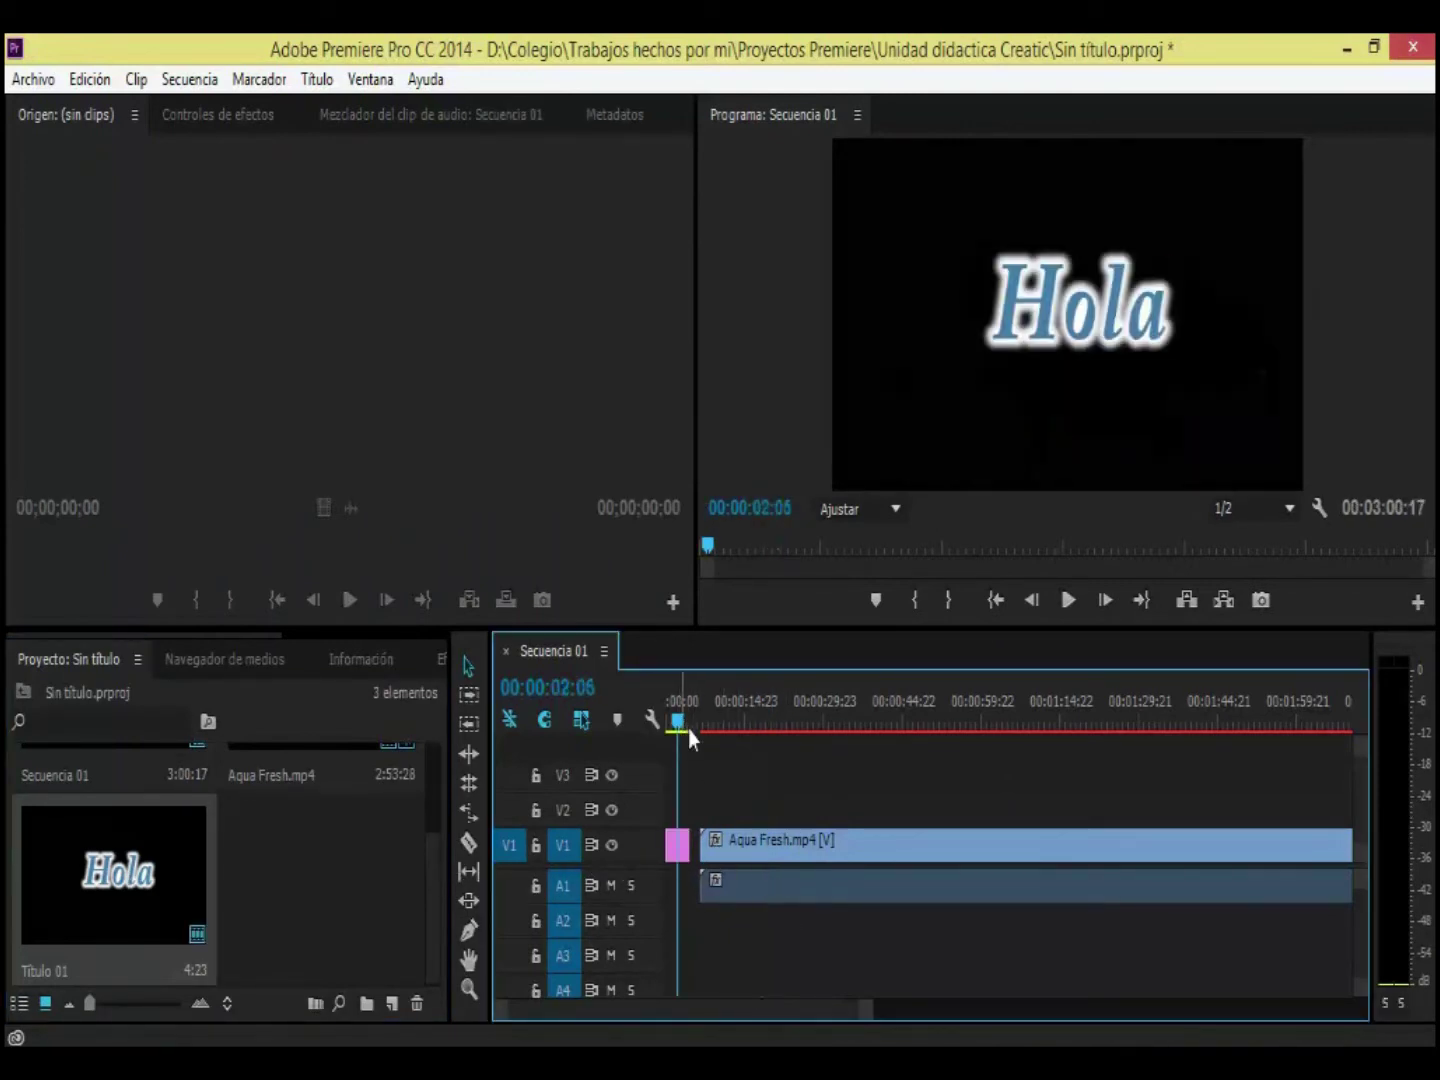
left_click_drag(724, 858, 701, 859)
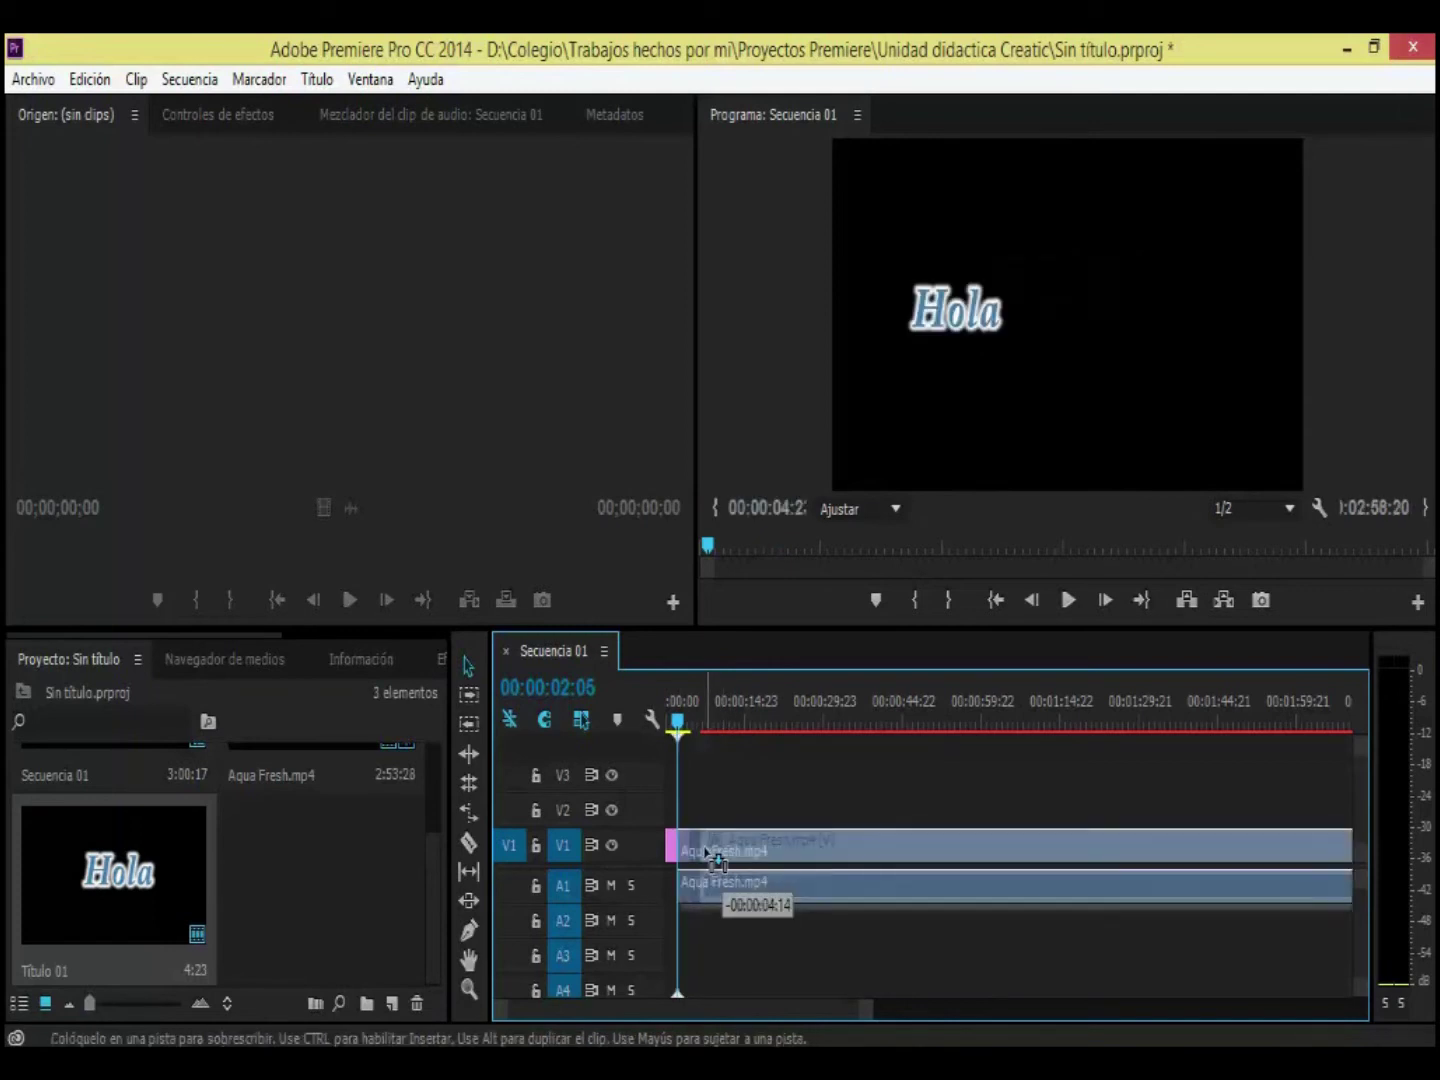
left_click(670, 723)
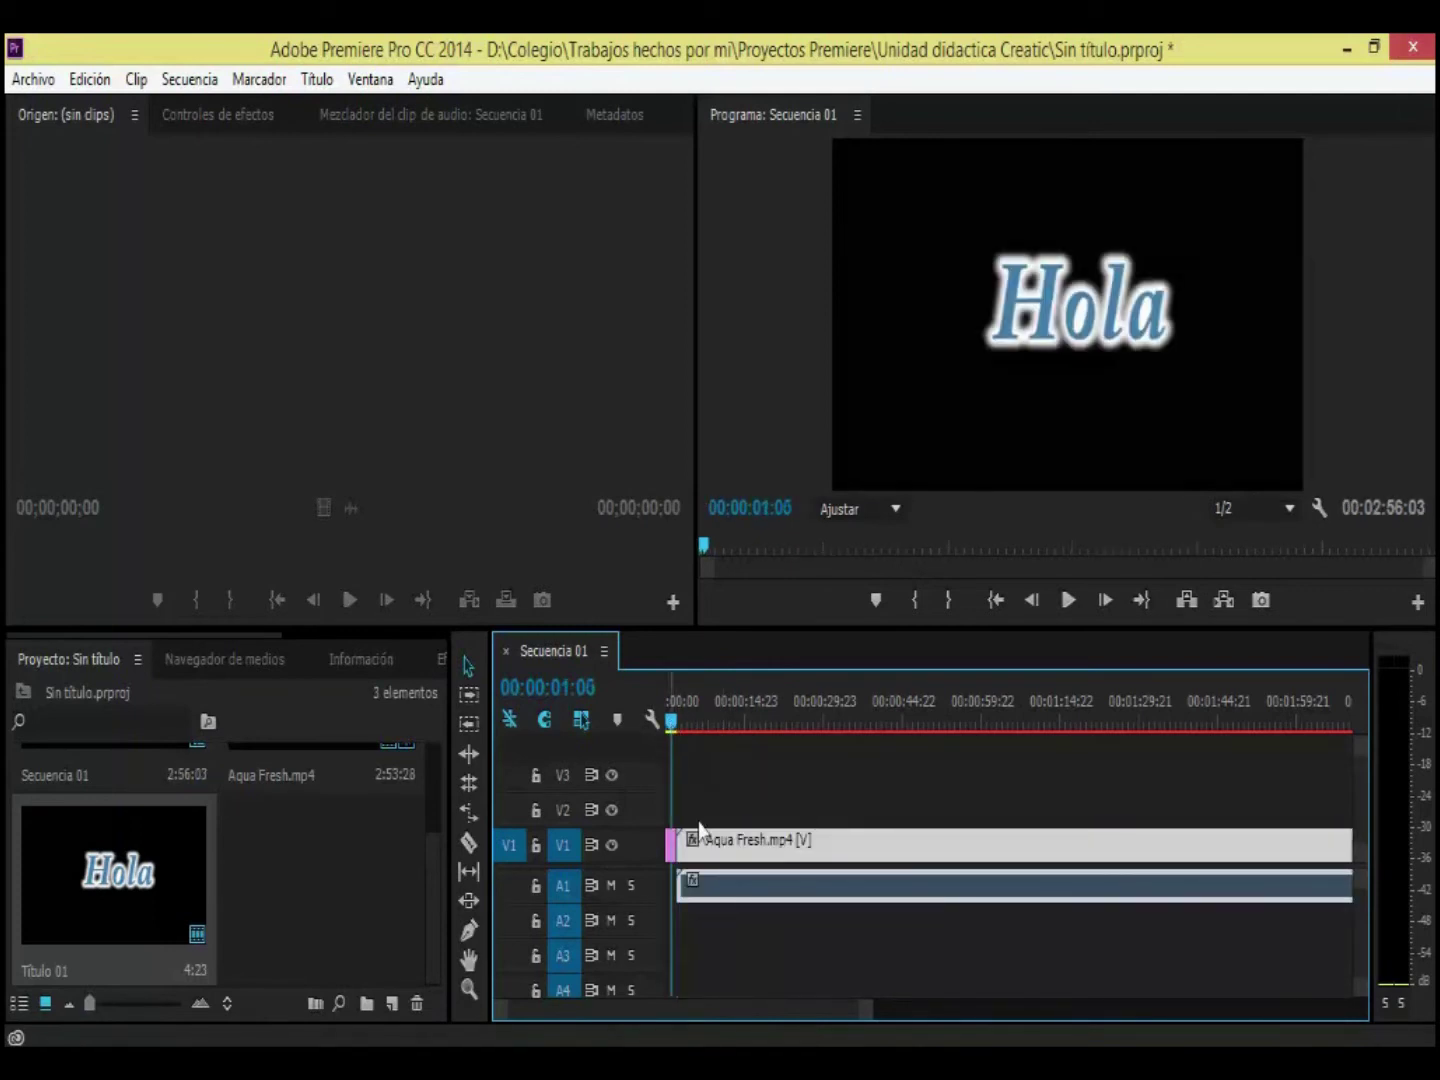
left_click_drag(688, 840, 699, 842)
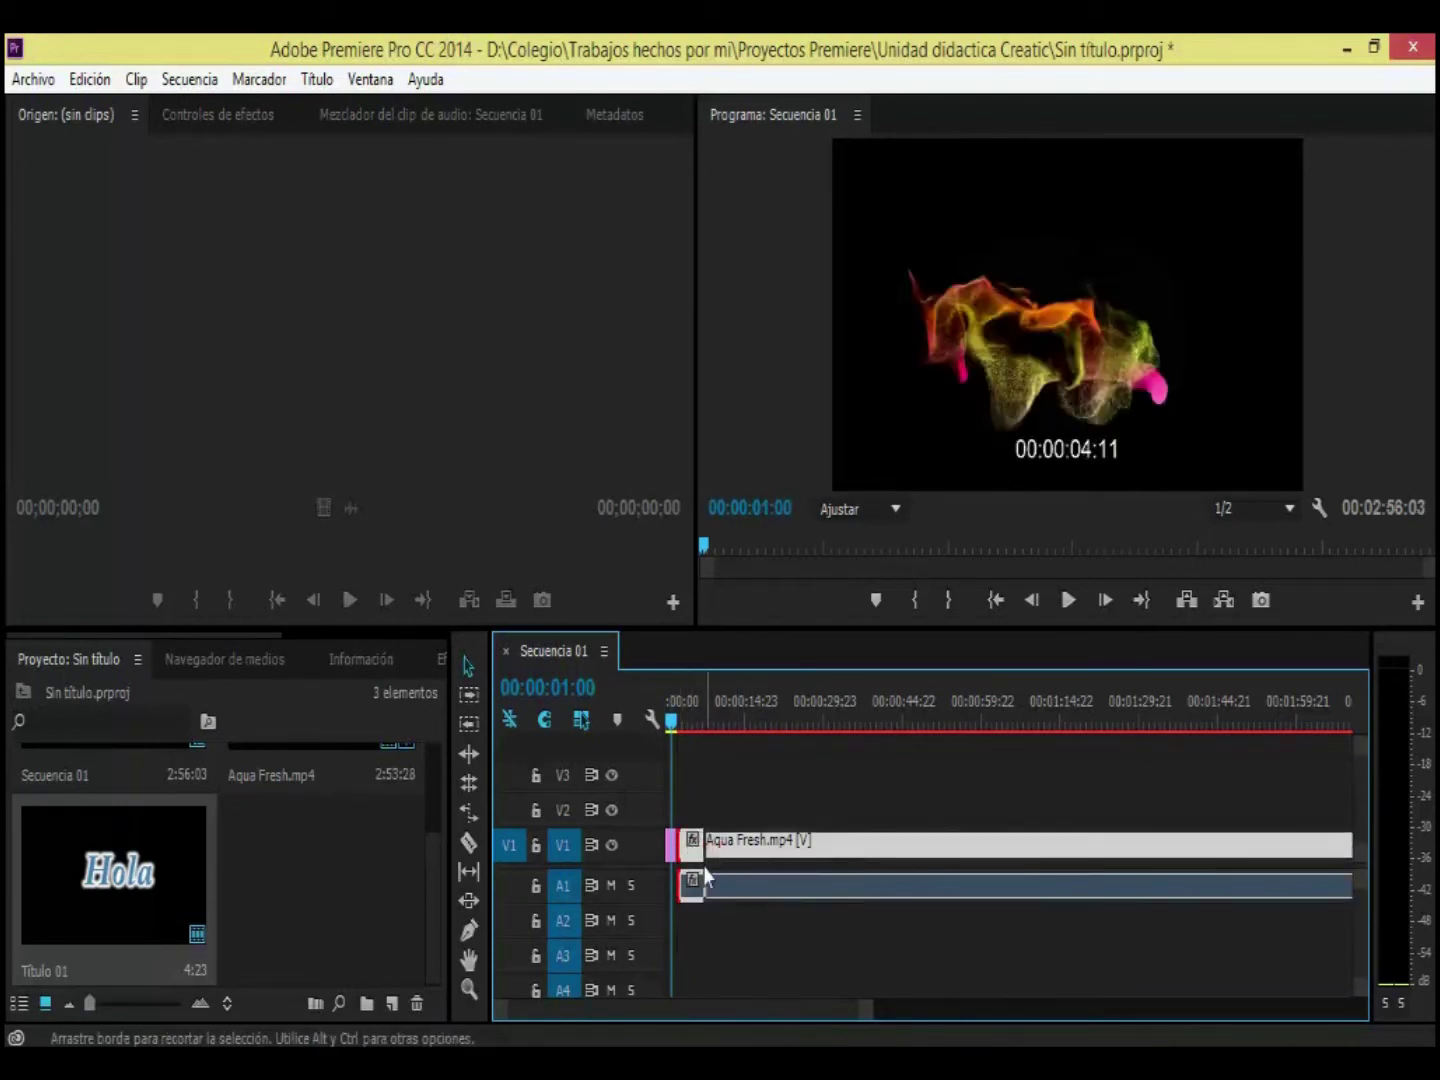
left_click_drag(700, 841, 725, 842)
left_click(767, 729)
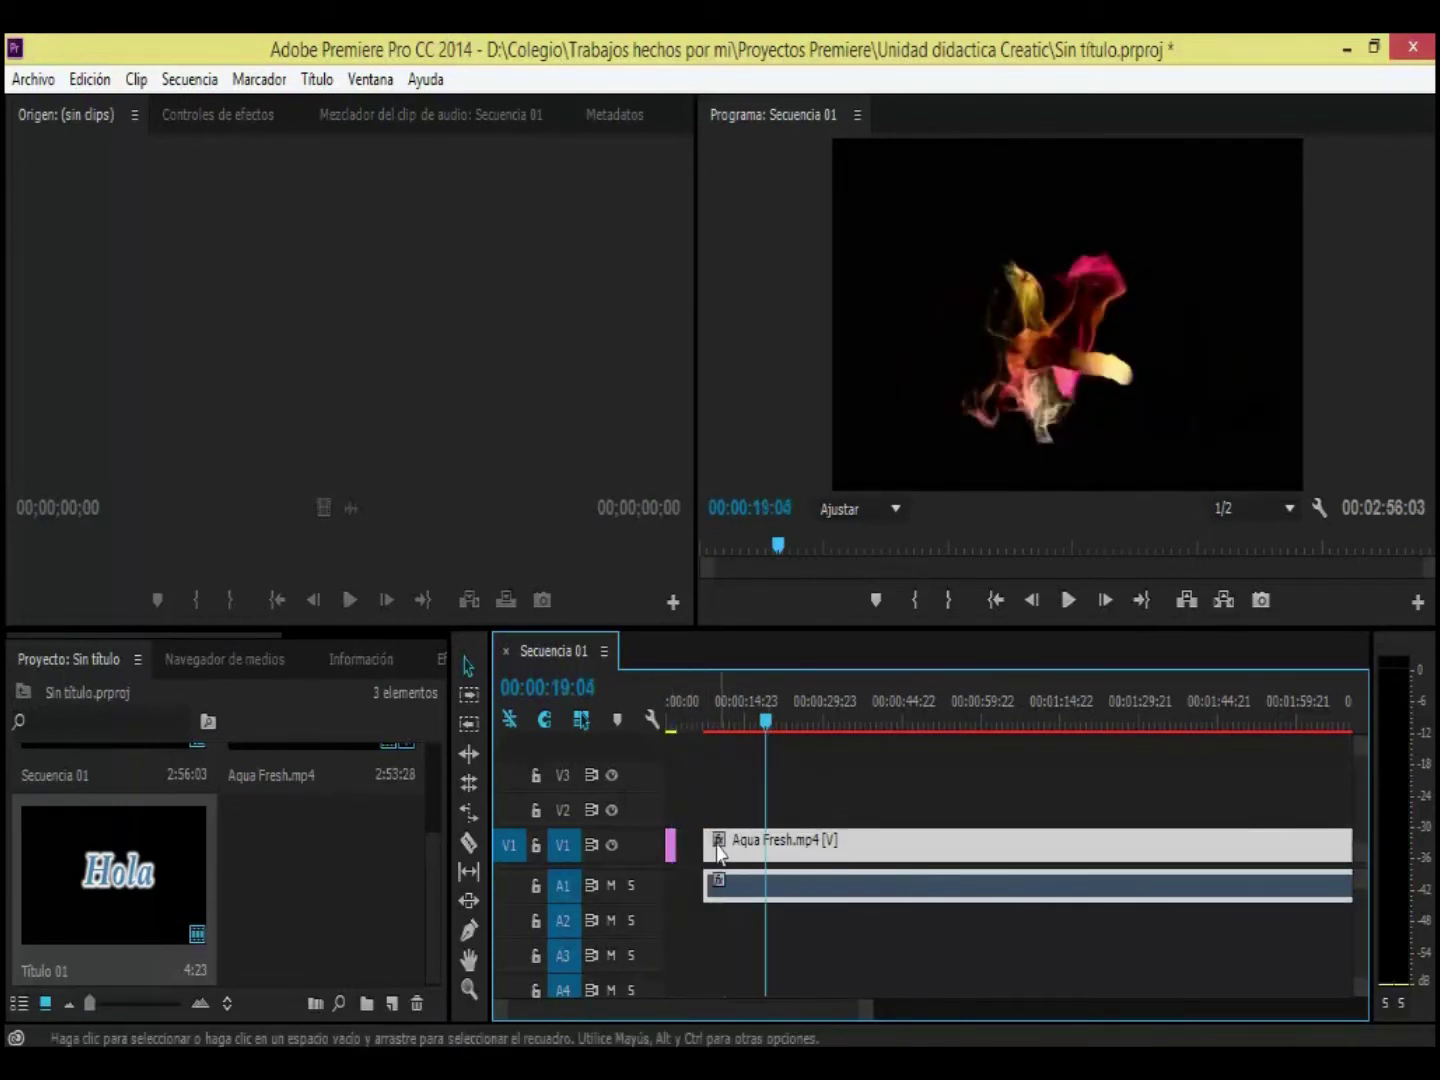
Step: Lengthen the title to 00:00:03:19, butt Aqua Fresh.mp4 against it, and play back the edit
left_click(671, 846)
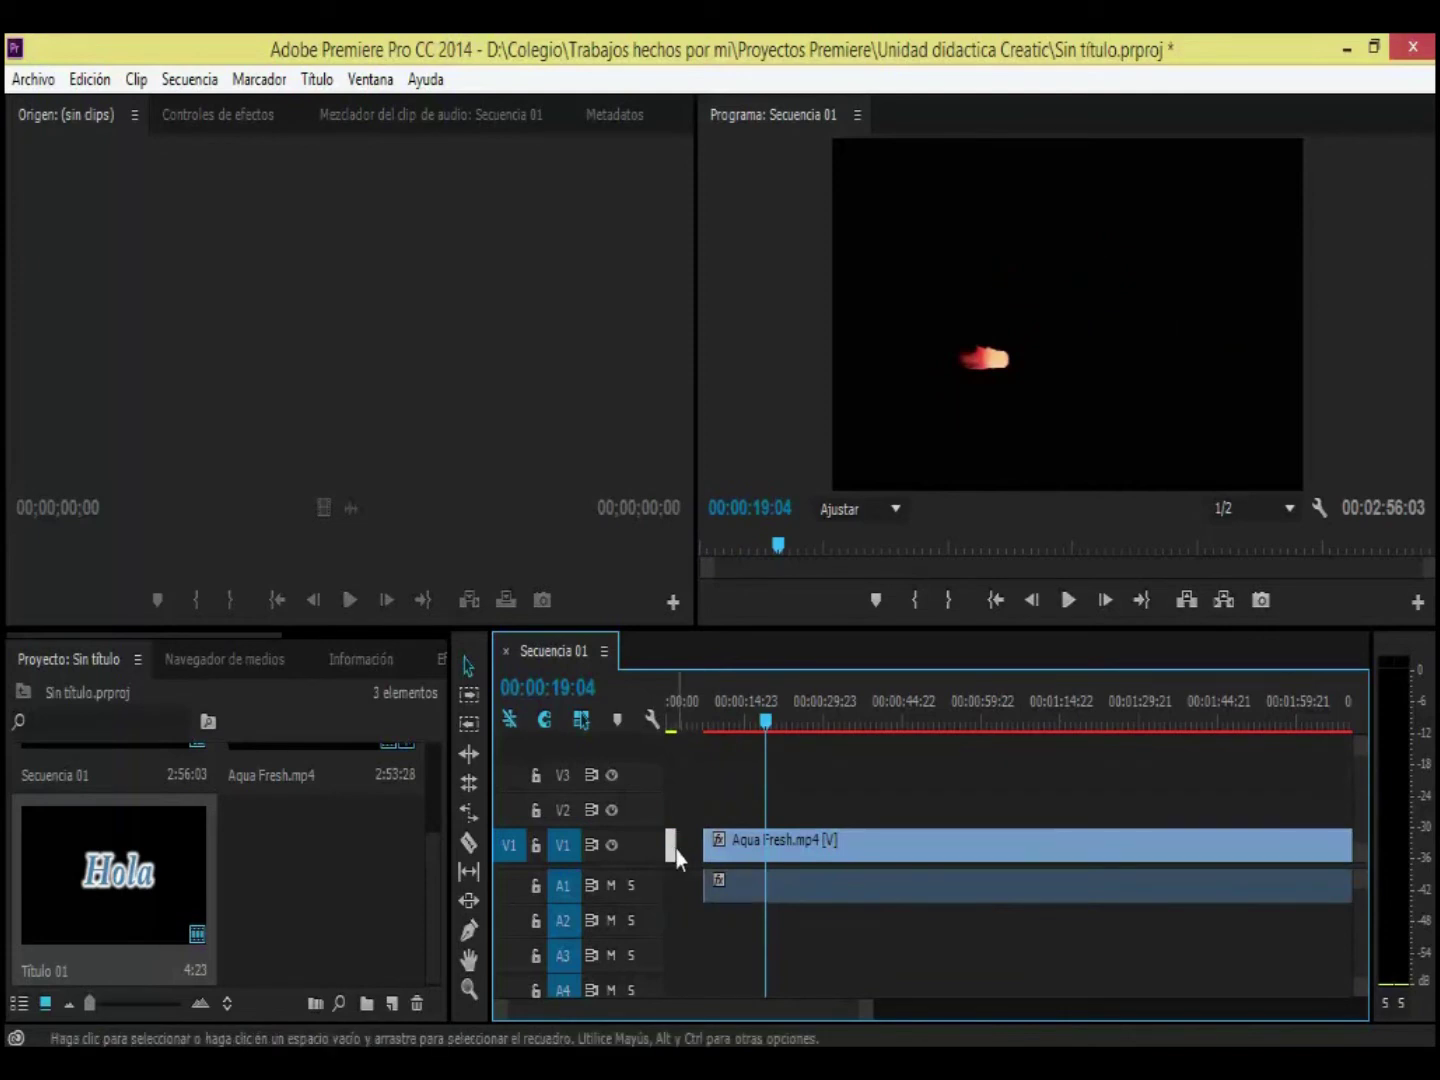
left_click_drag(675, 845, 680, 845)
left_click(679, 845)
left_click_drag(722, 859, 727, 851)
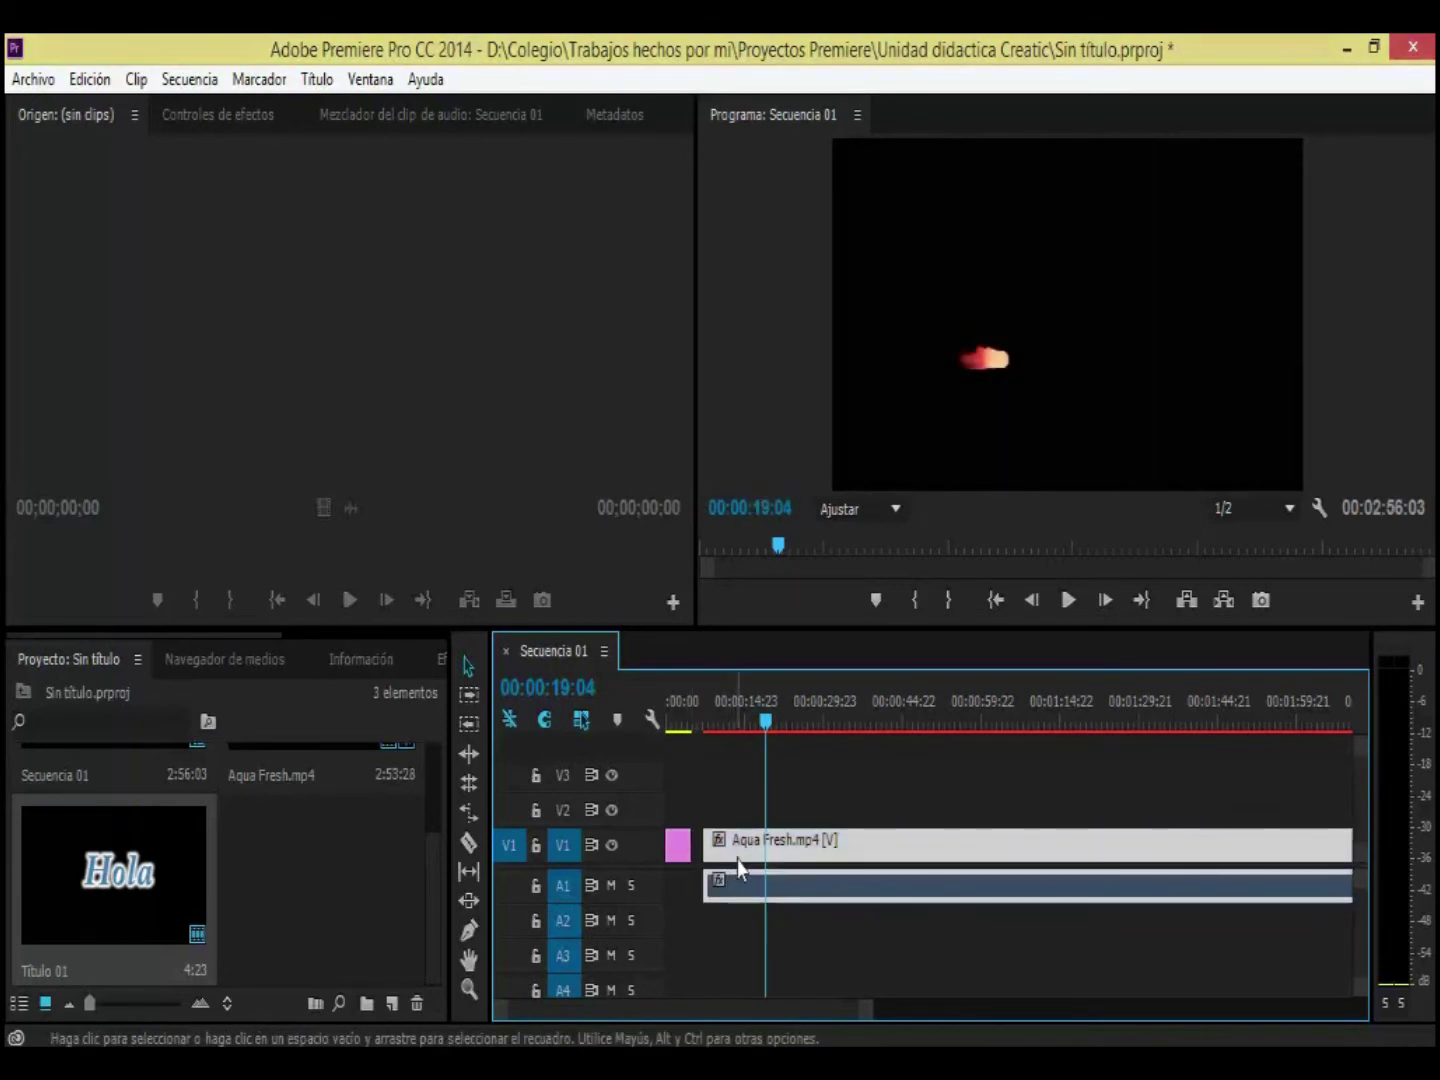
left_click_drag(738, 867, 747, 875)
left_click(672, 720)
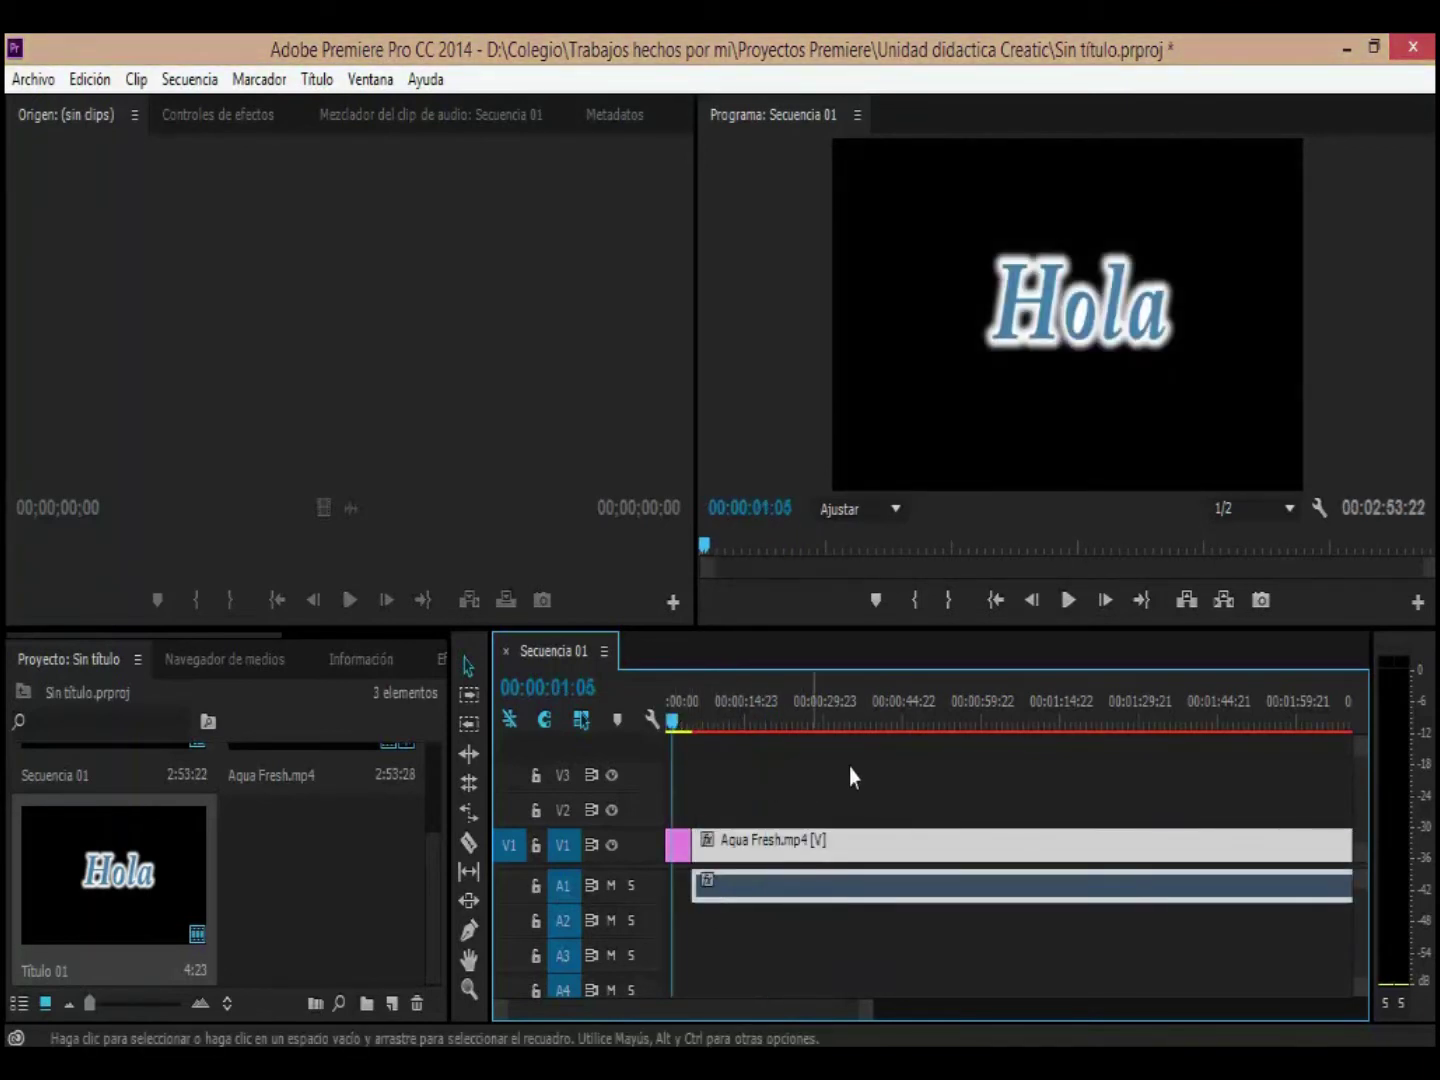
left_click(1068, 599)
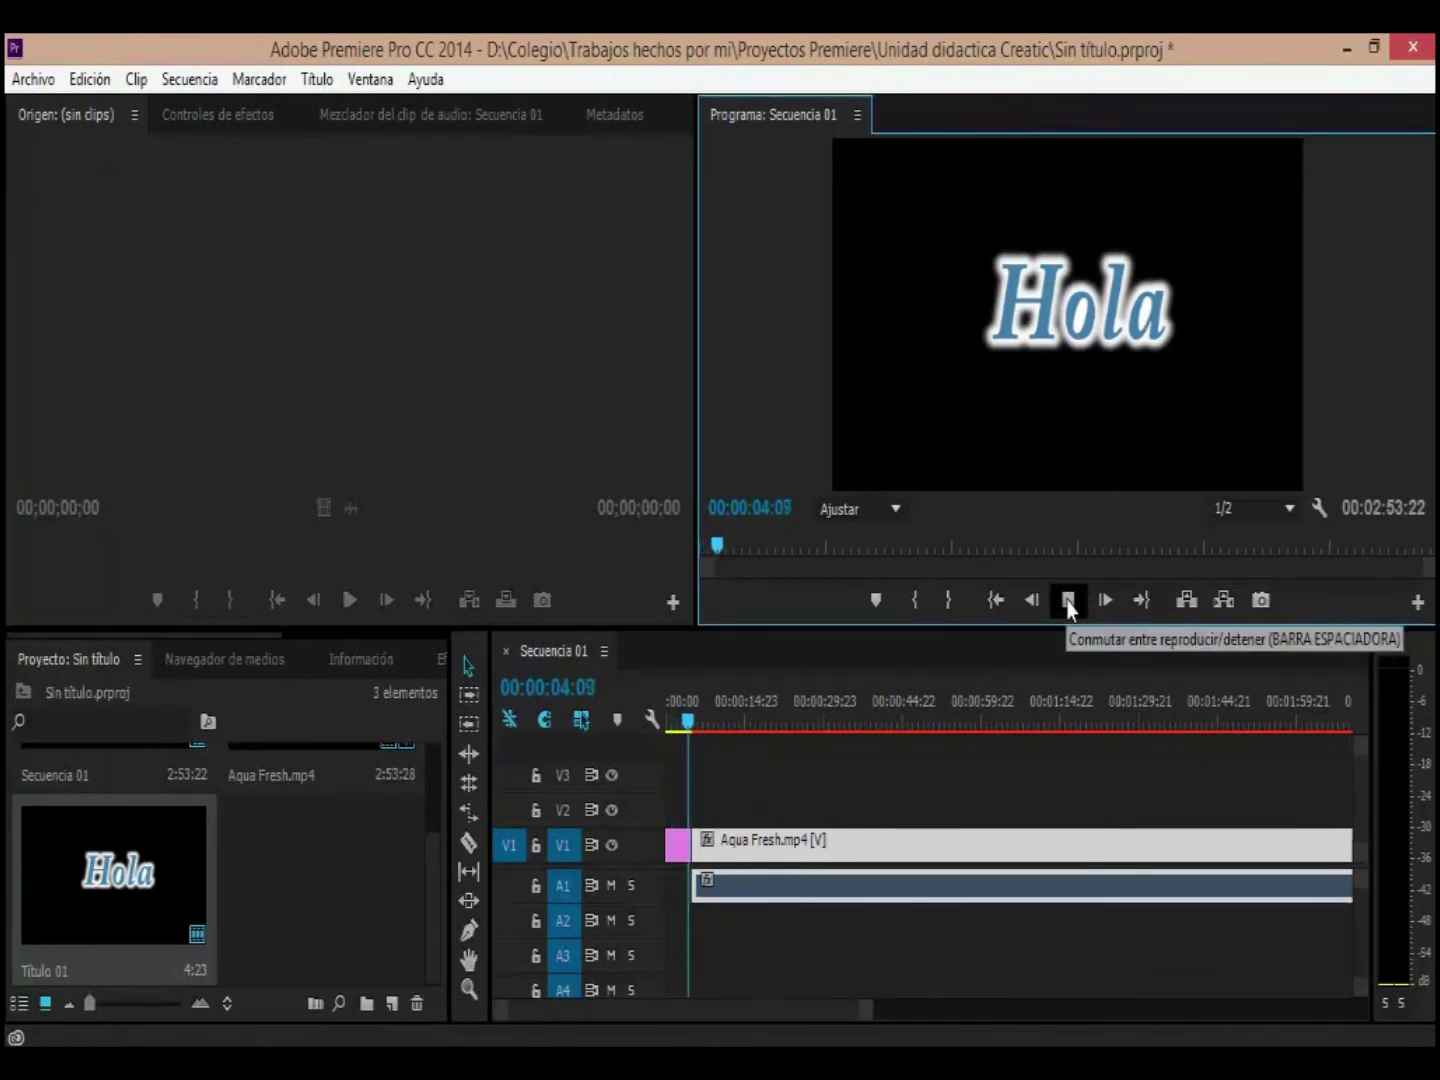
left_click(678, 717)
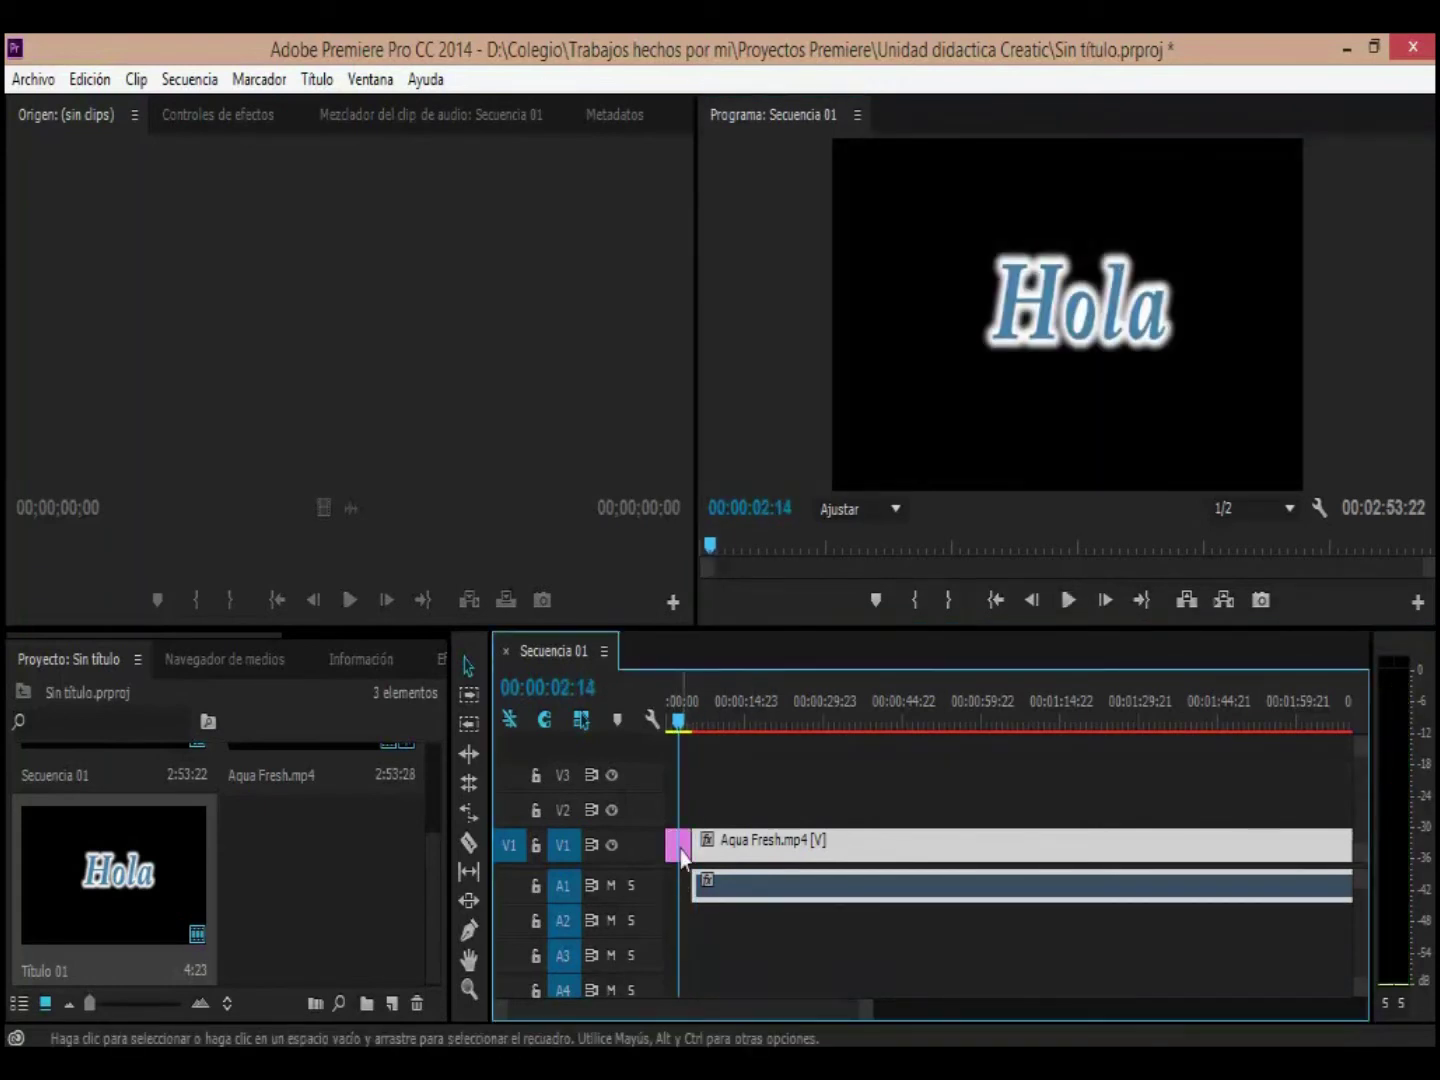
left_click(724, 941)
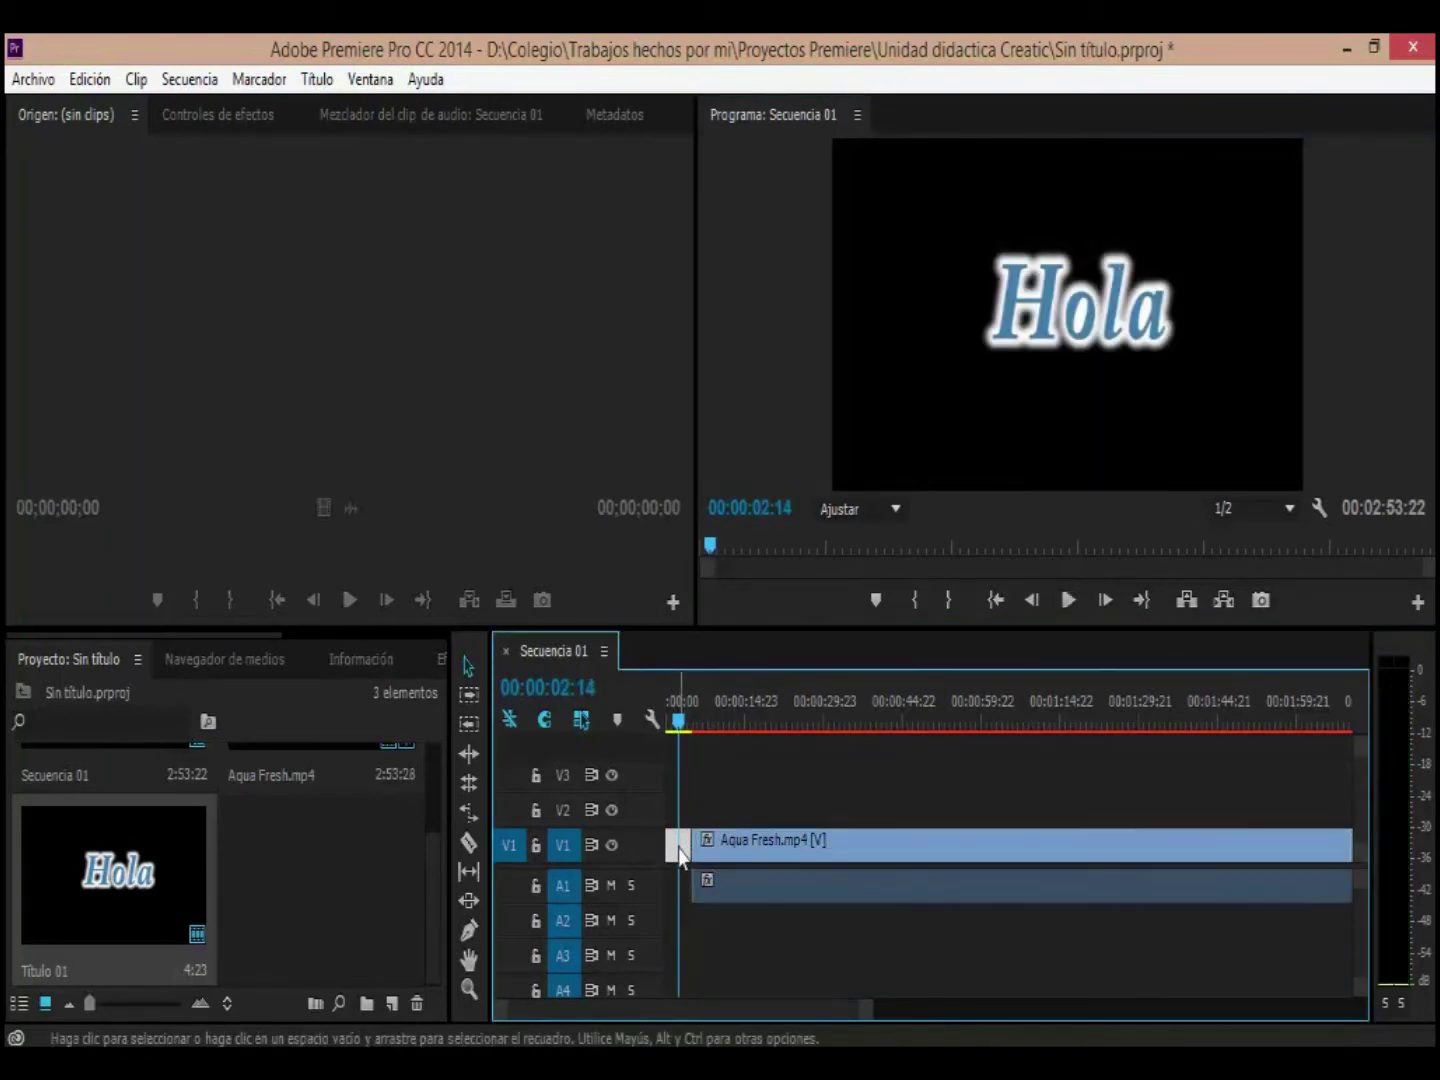
left_click(211, 116)
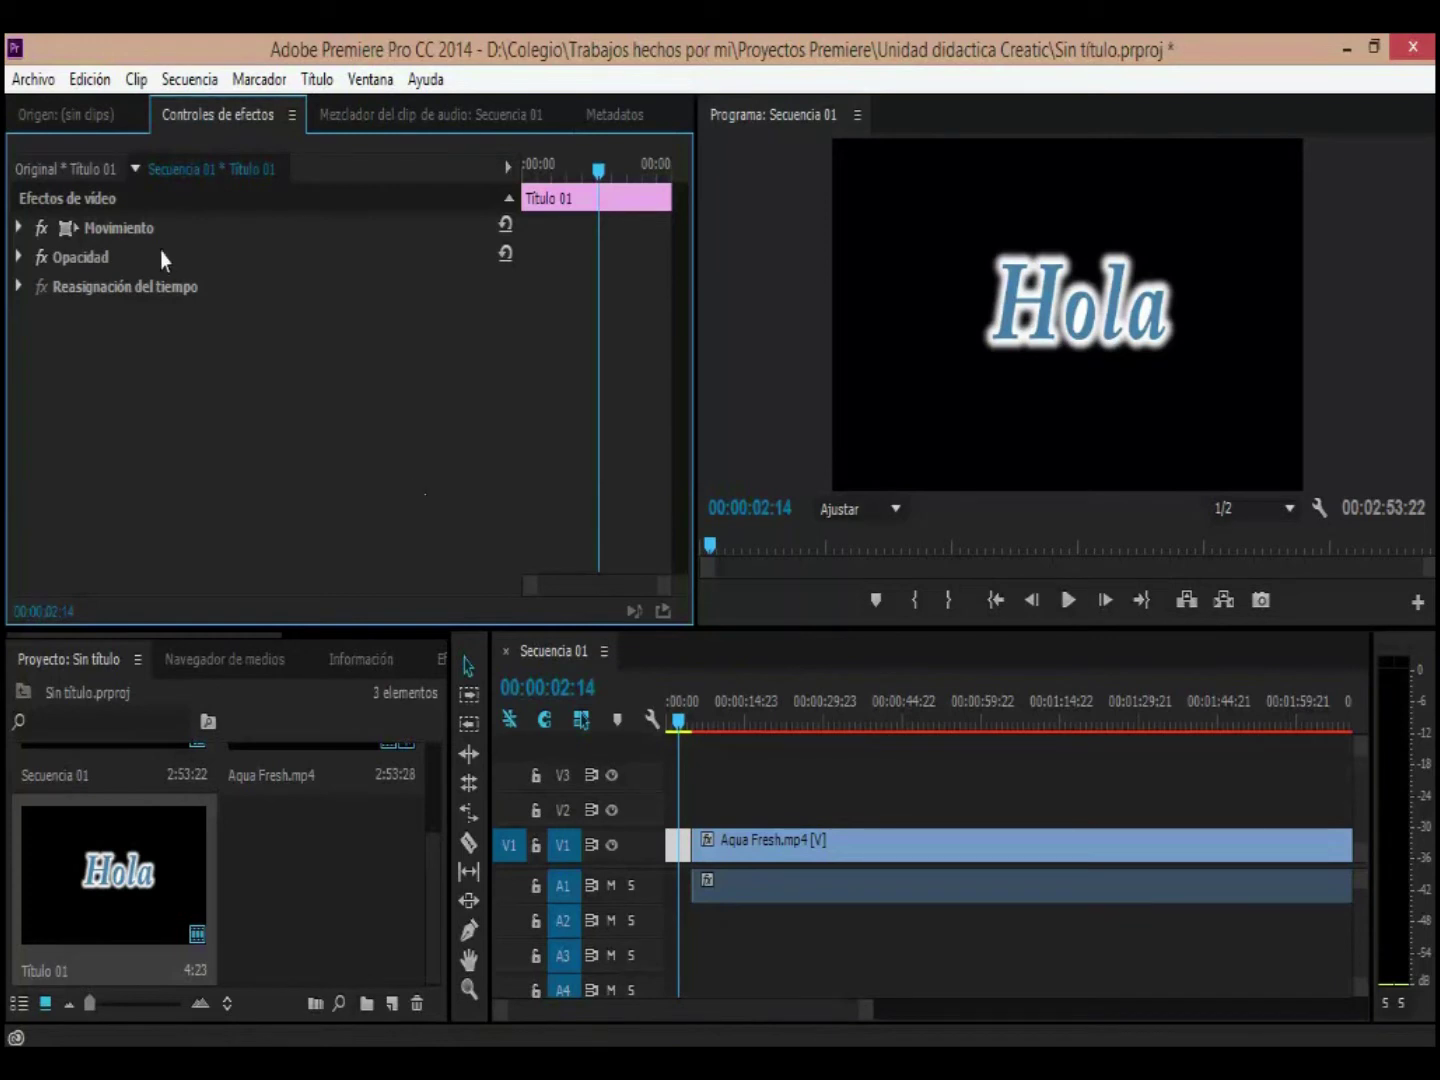
Step: Set a Posición keyframe at the title's start with Hola off-screen left at X -261
left_click(20, 229)
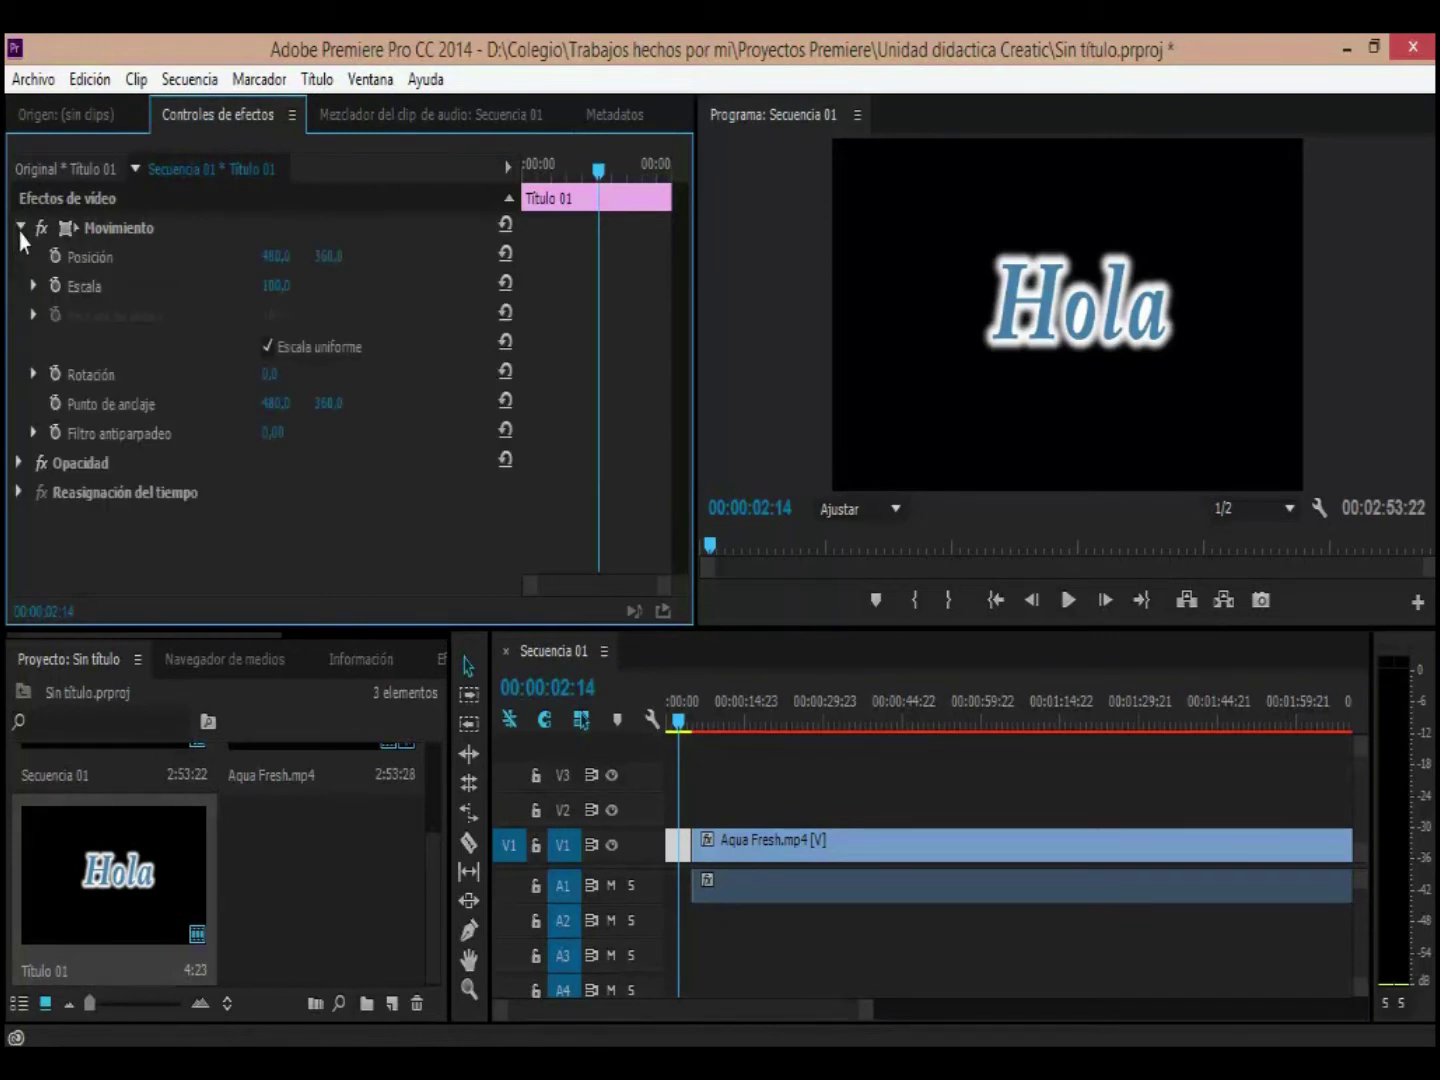
left_click_drag(597, 169, 540, 174)
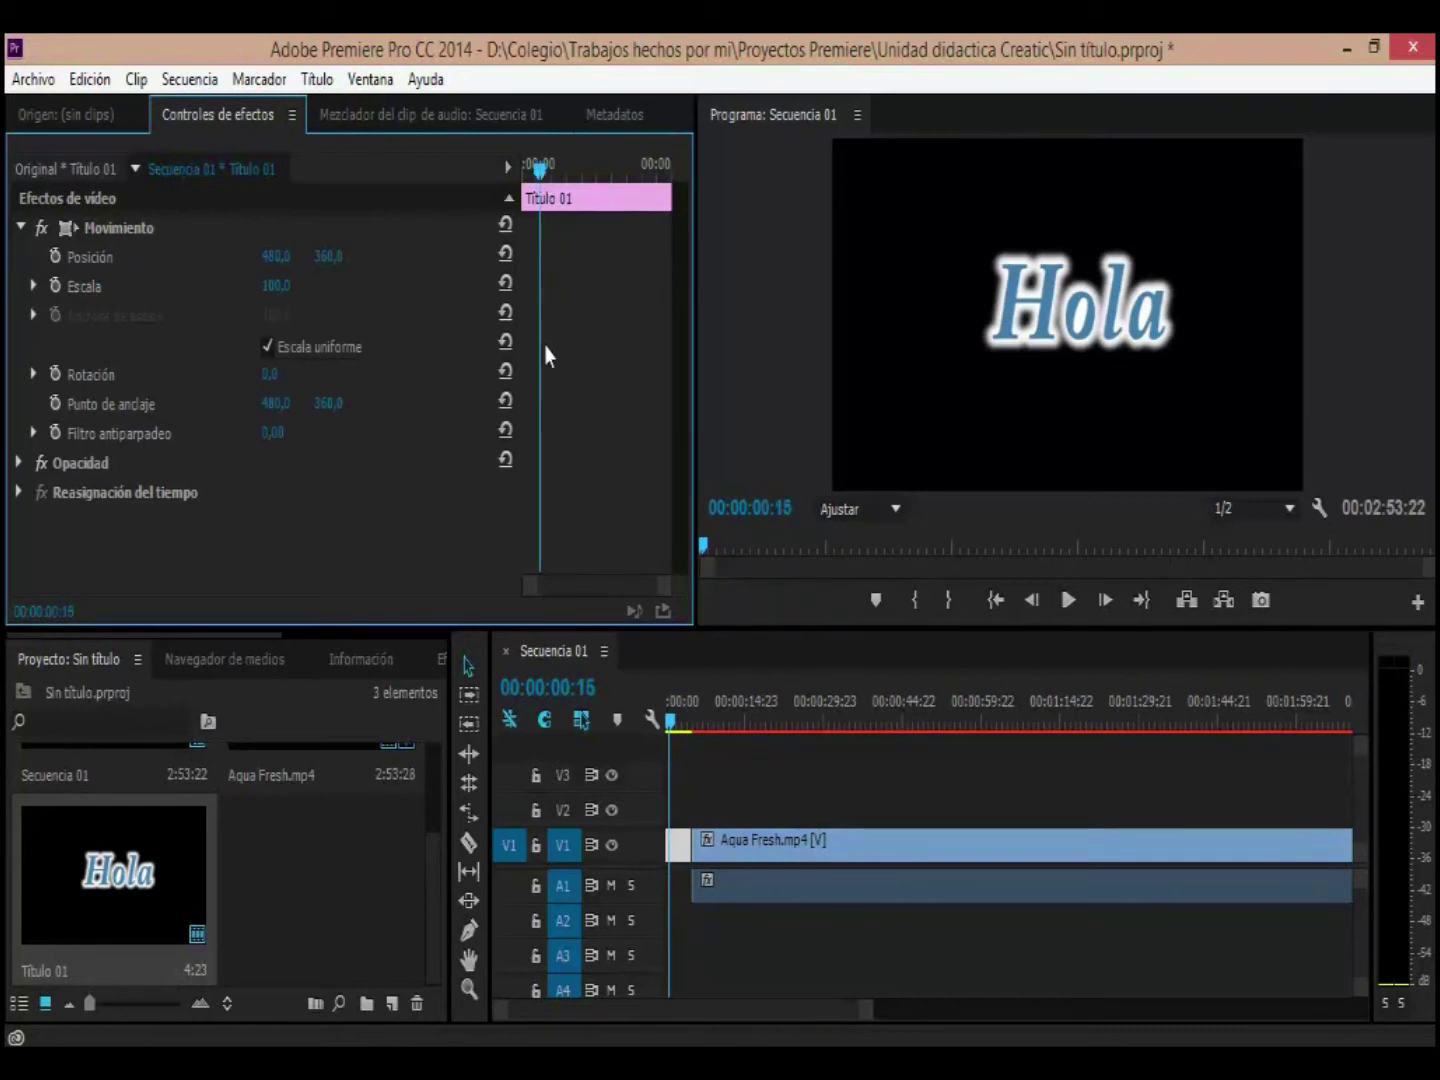
left_click_drag(536, 176, 537, 187)
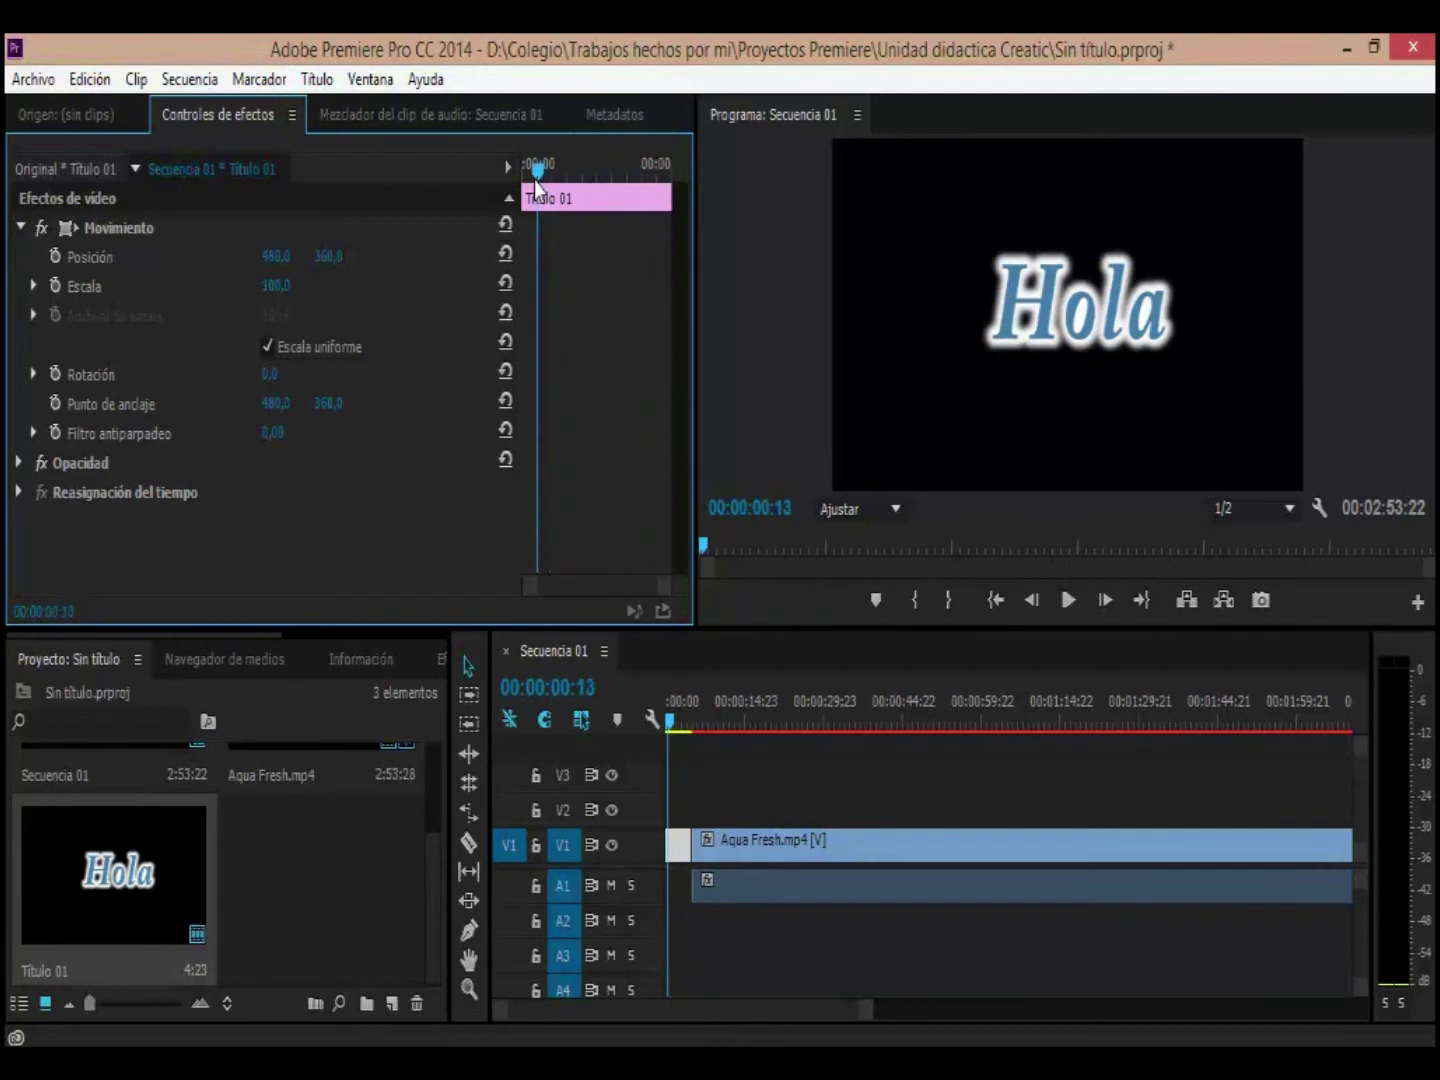
left_click(54, 259)
left_click_drag(275, 256, 149, 257)
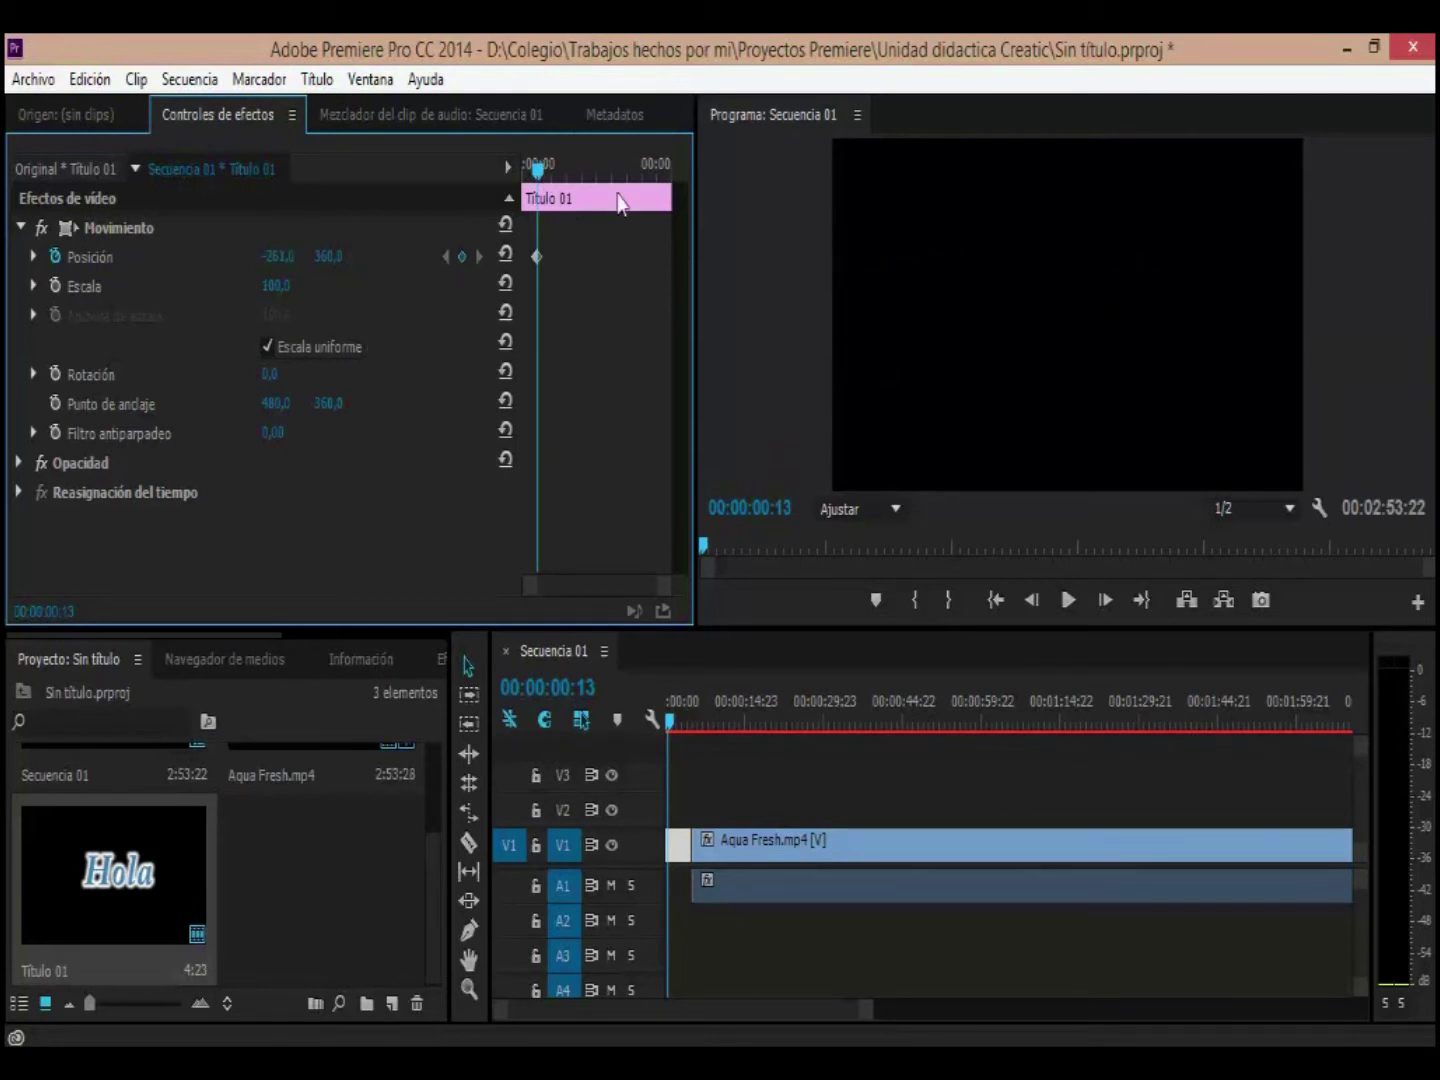
Step: Add a second Posición keyframe around 2:12 with Hola at 474,0
left_click_drag(541, 175, 597, 190)
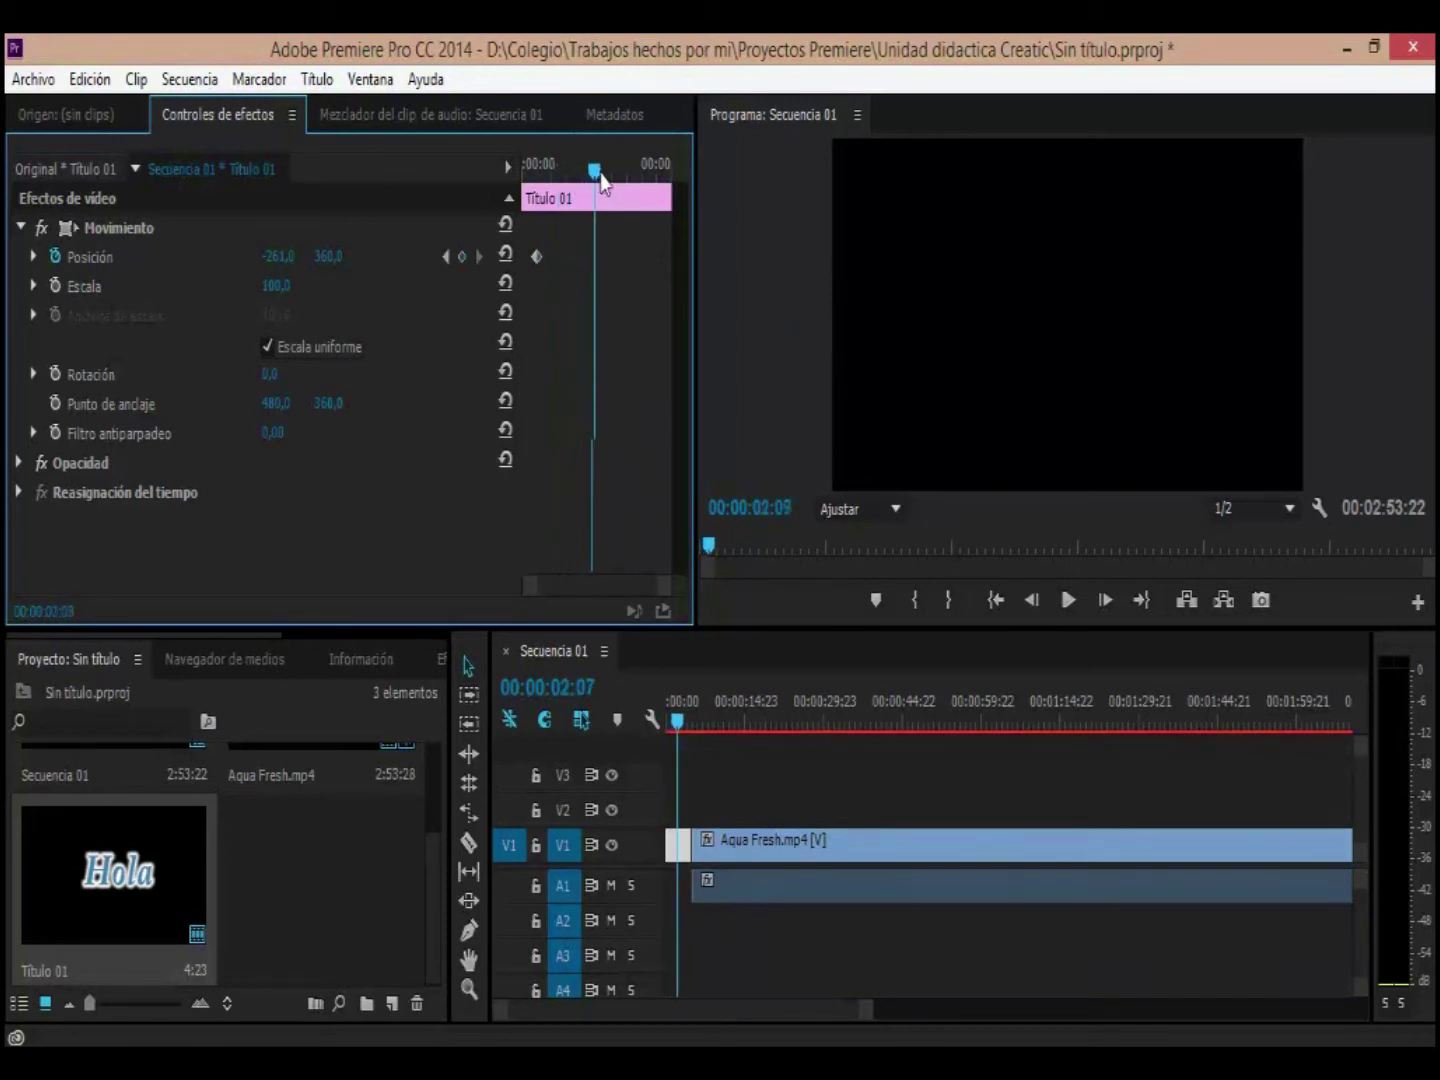
left_click(463, 256)
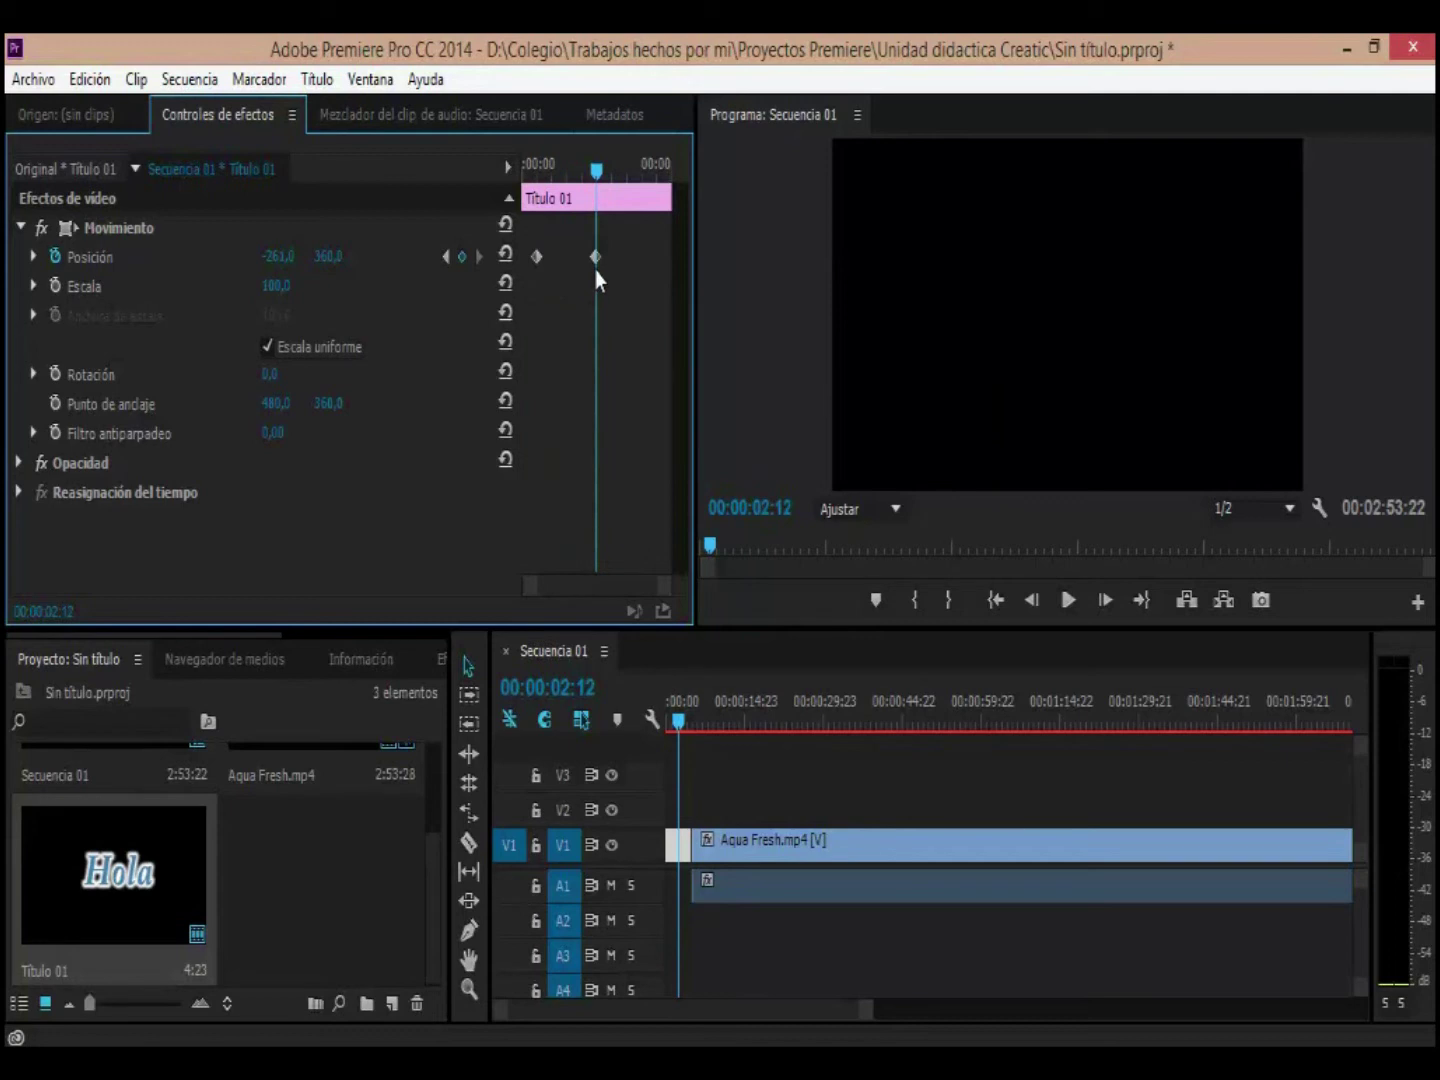
mouse_move(301, 272)
left_mouse_down()
mouse_move(274, 268)
mouse_move(420, 256)
left_mouse_up()
left_click_drag(272, 257, 457, 257)
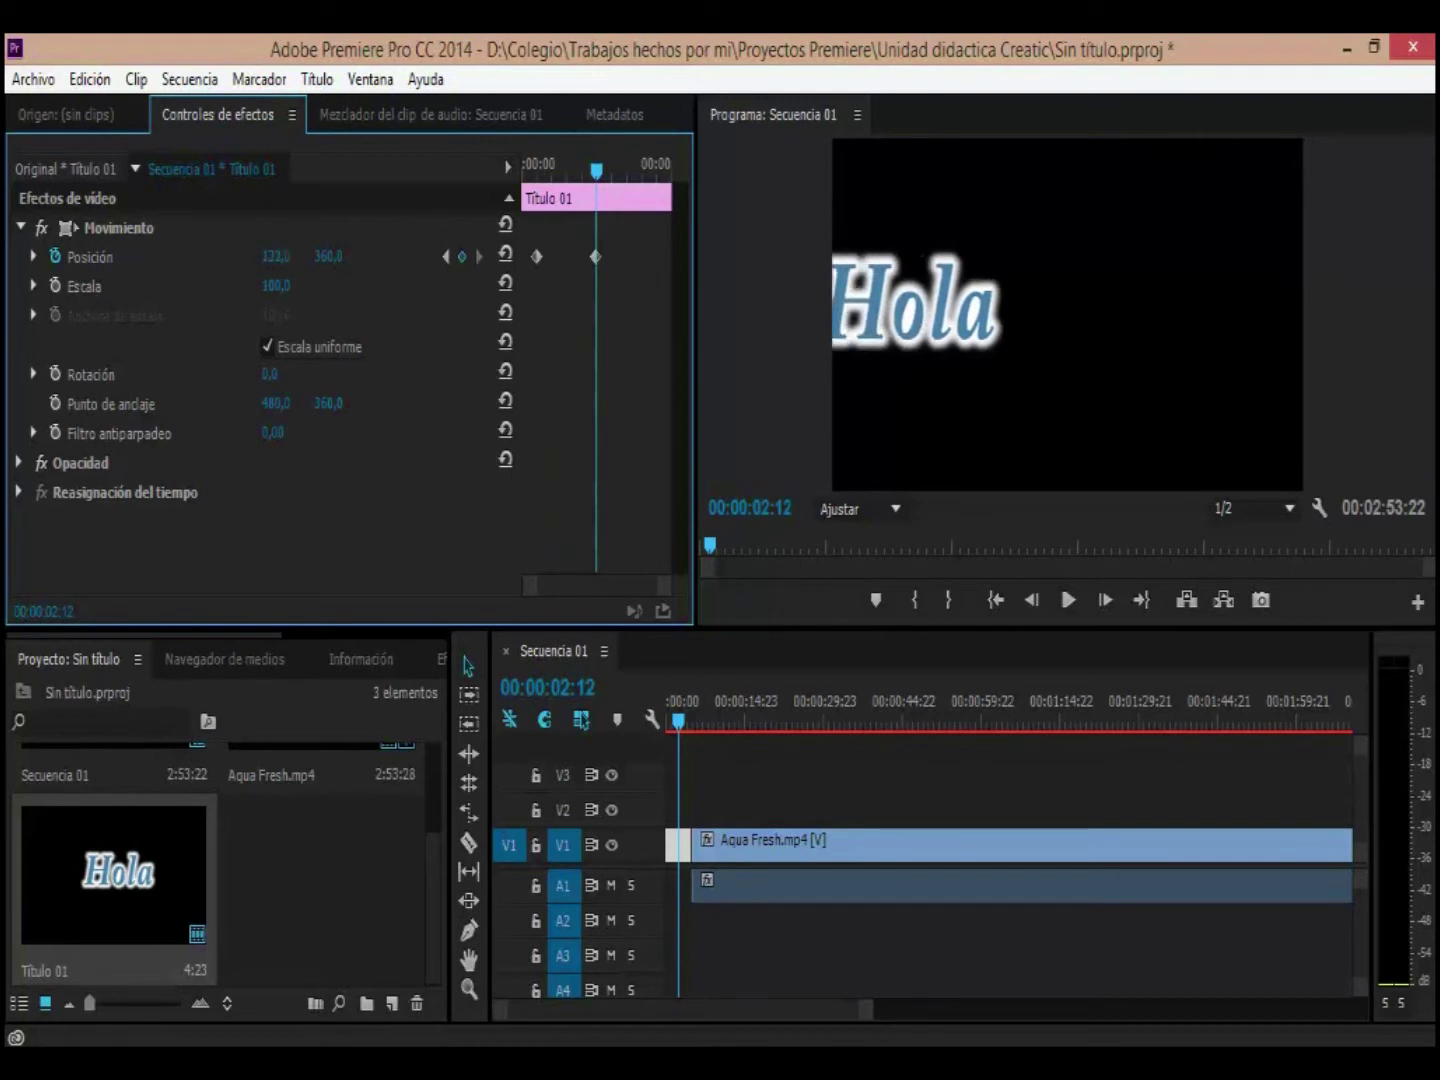
left_click_drag(276, 257, 291, 257)
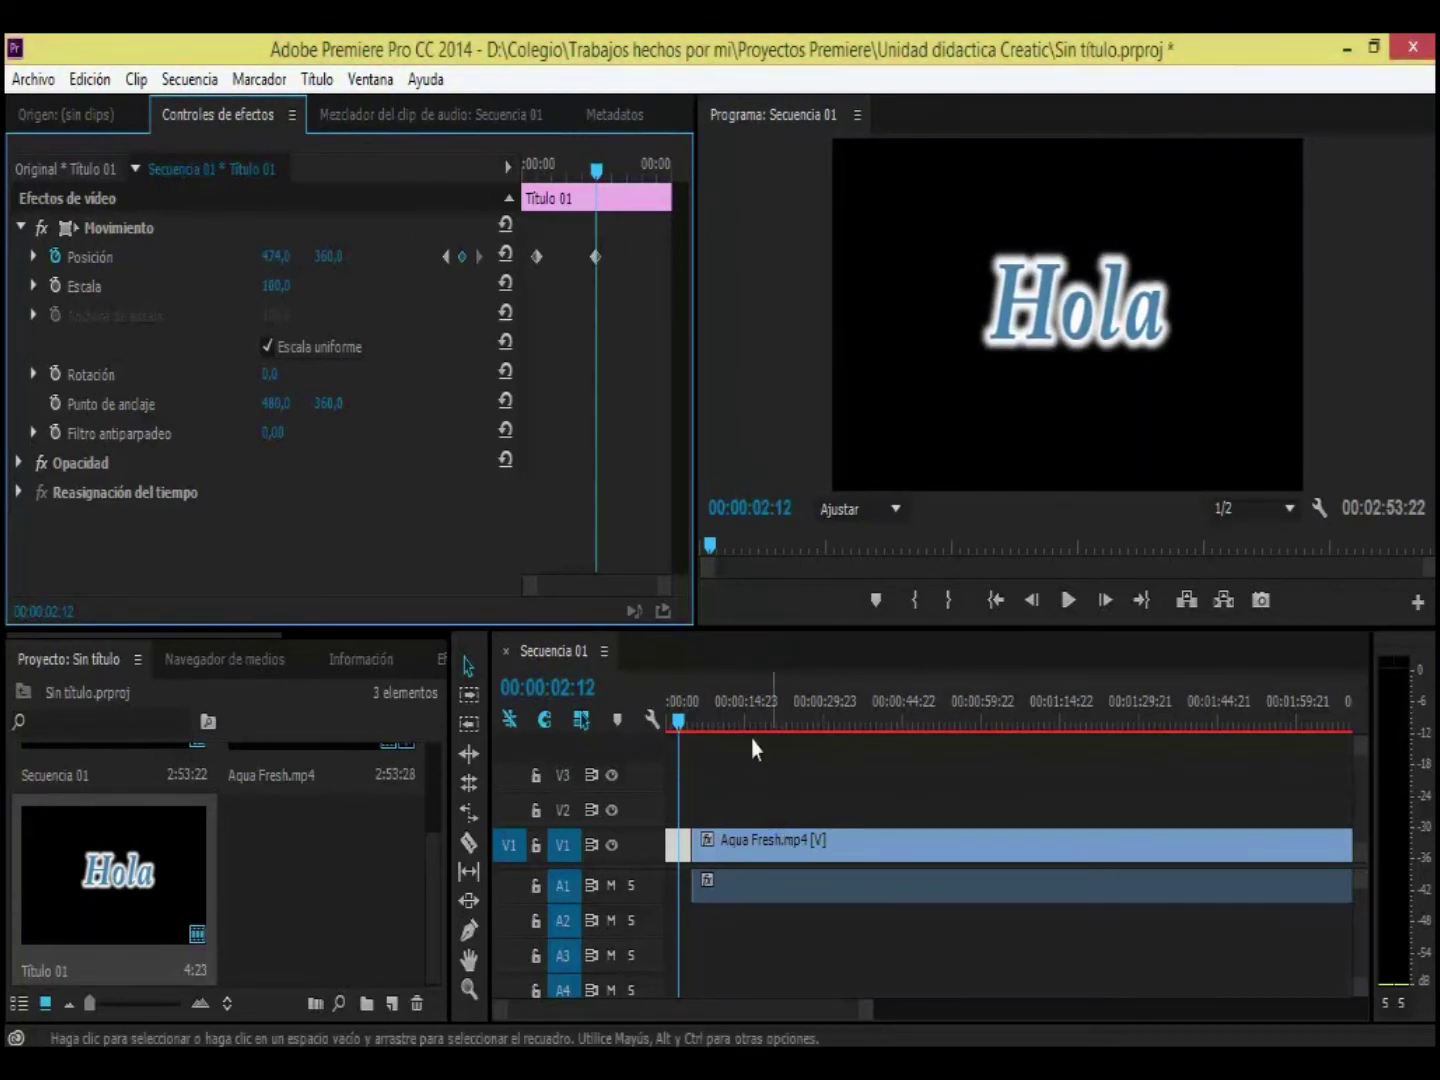
Step: Preview the slide-in animation from the start of the sequence
left_click_drag(680, 722, 670, 725)
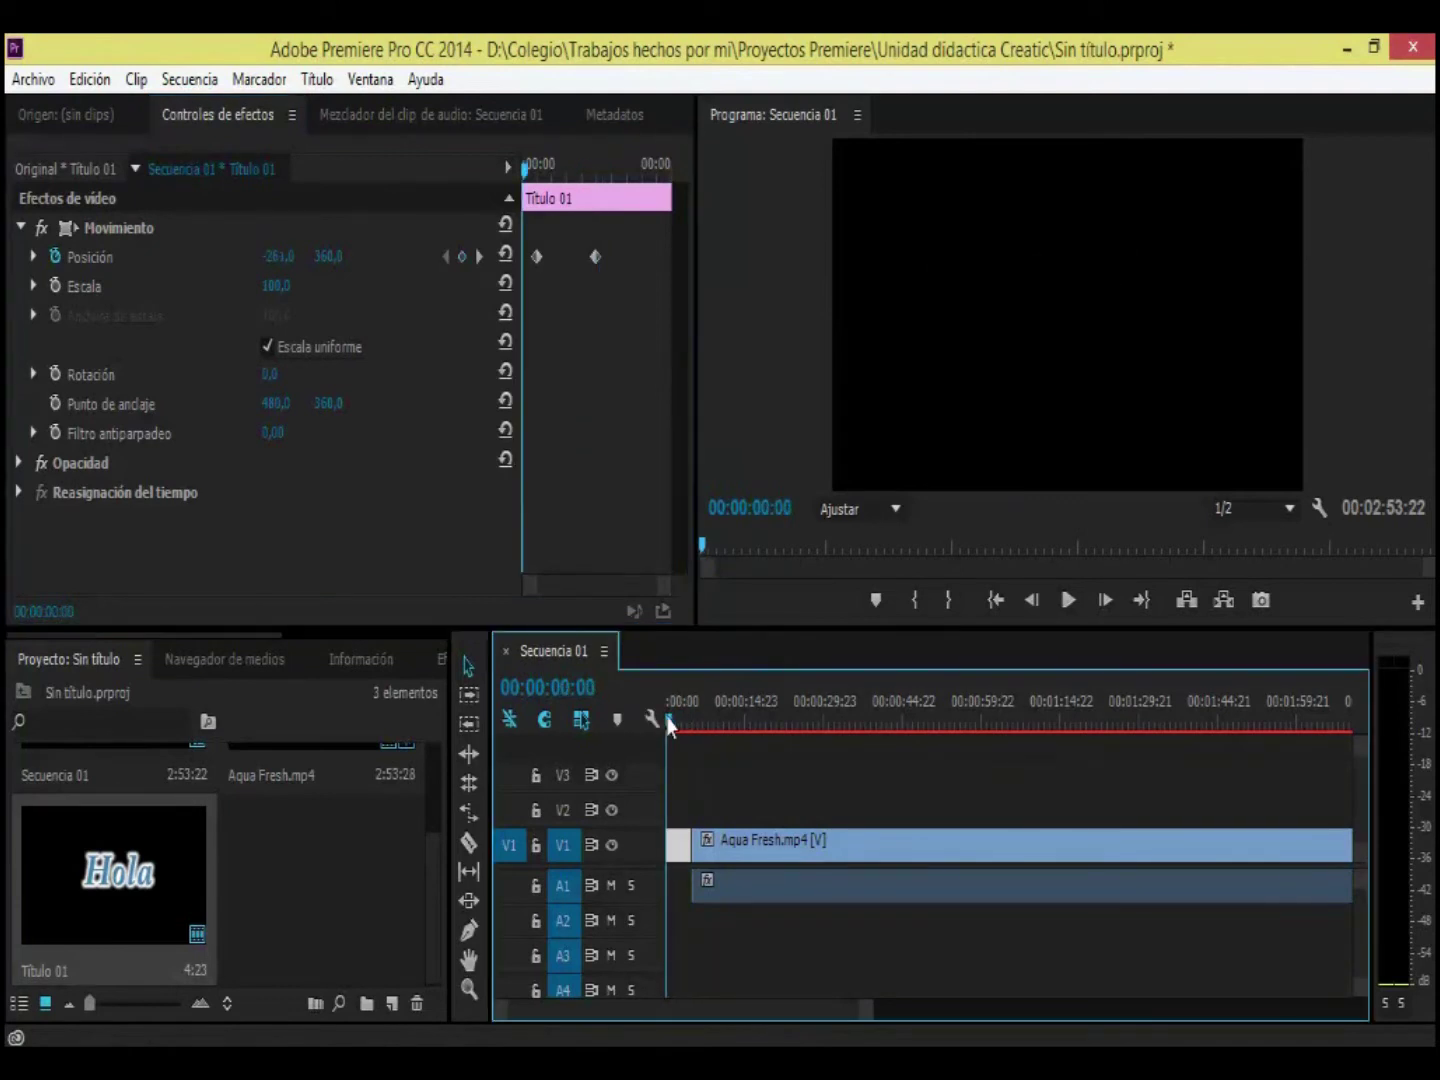
left_click(1067, 601)
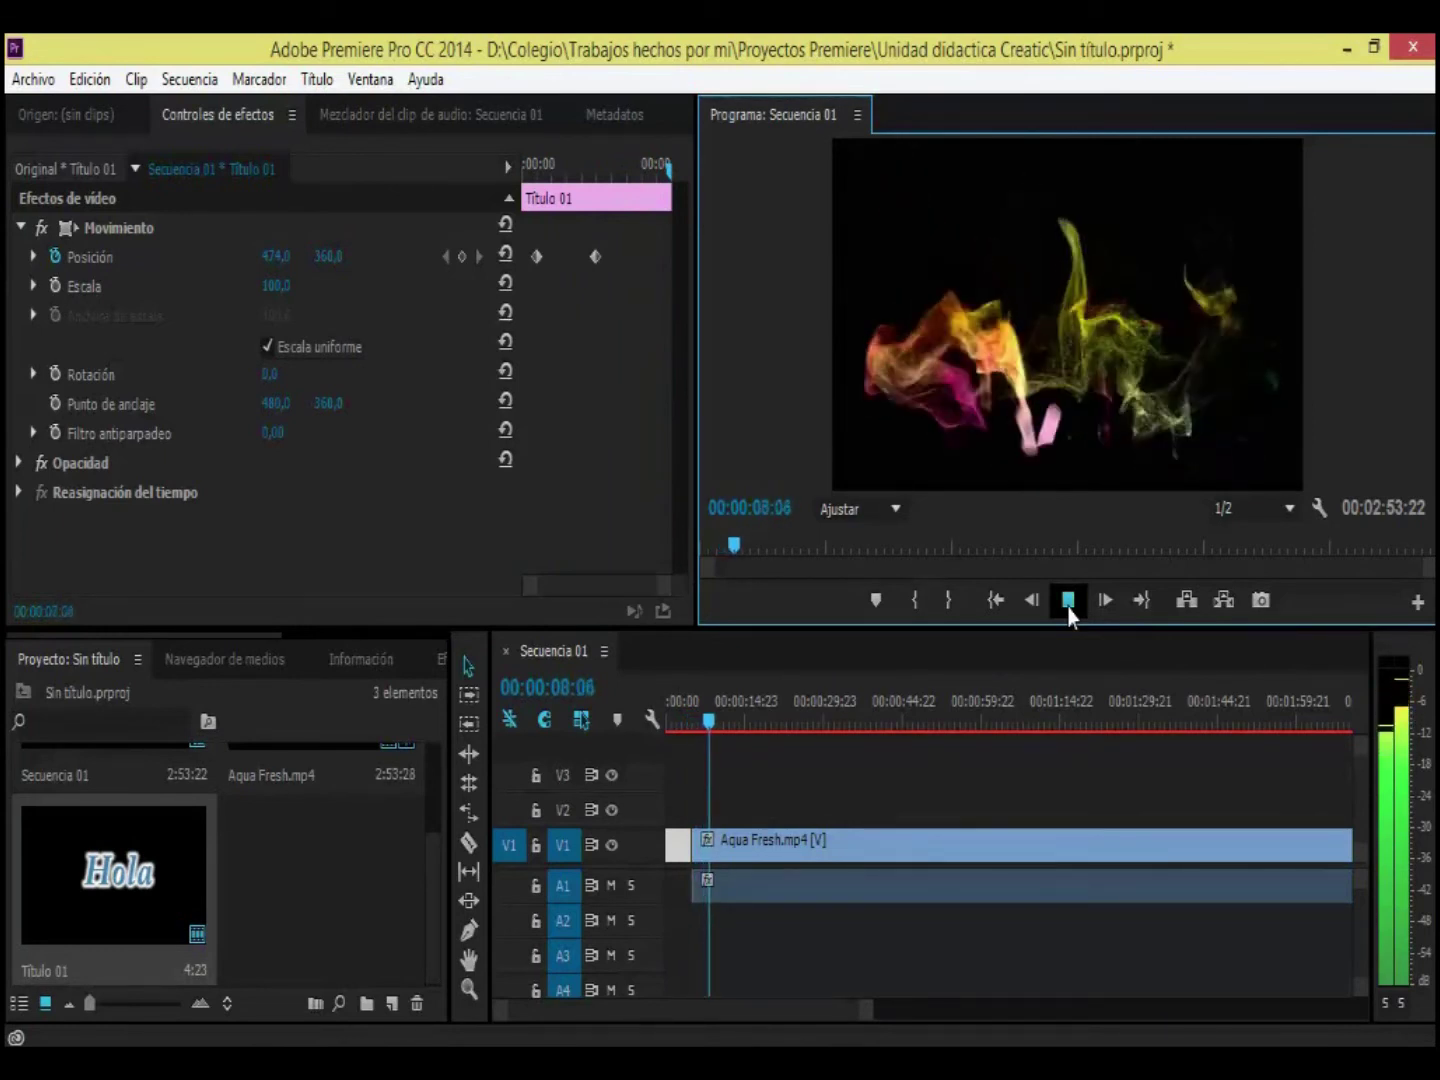
left_click(1067, 606)
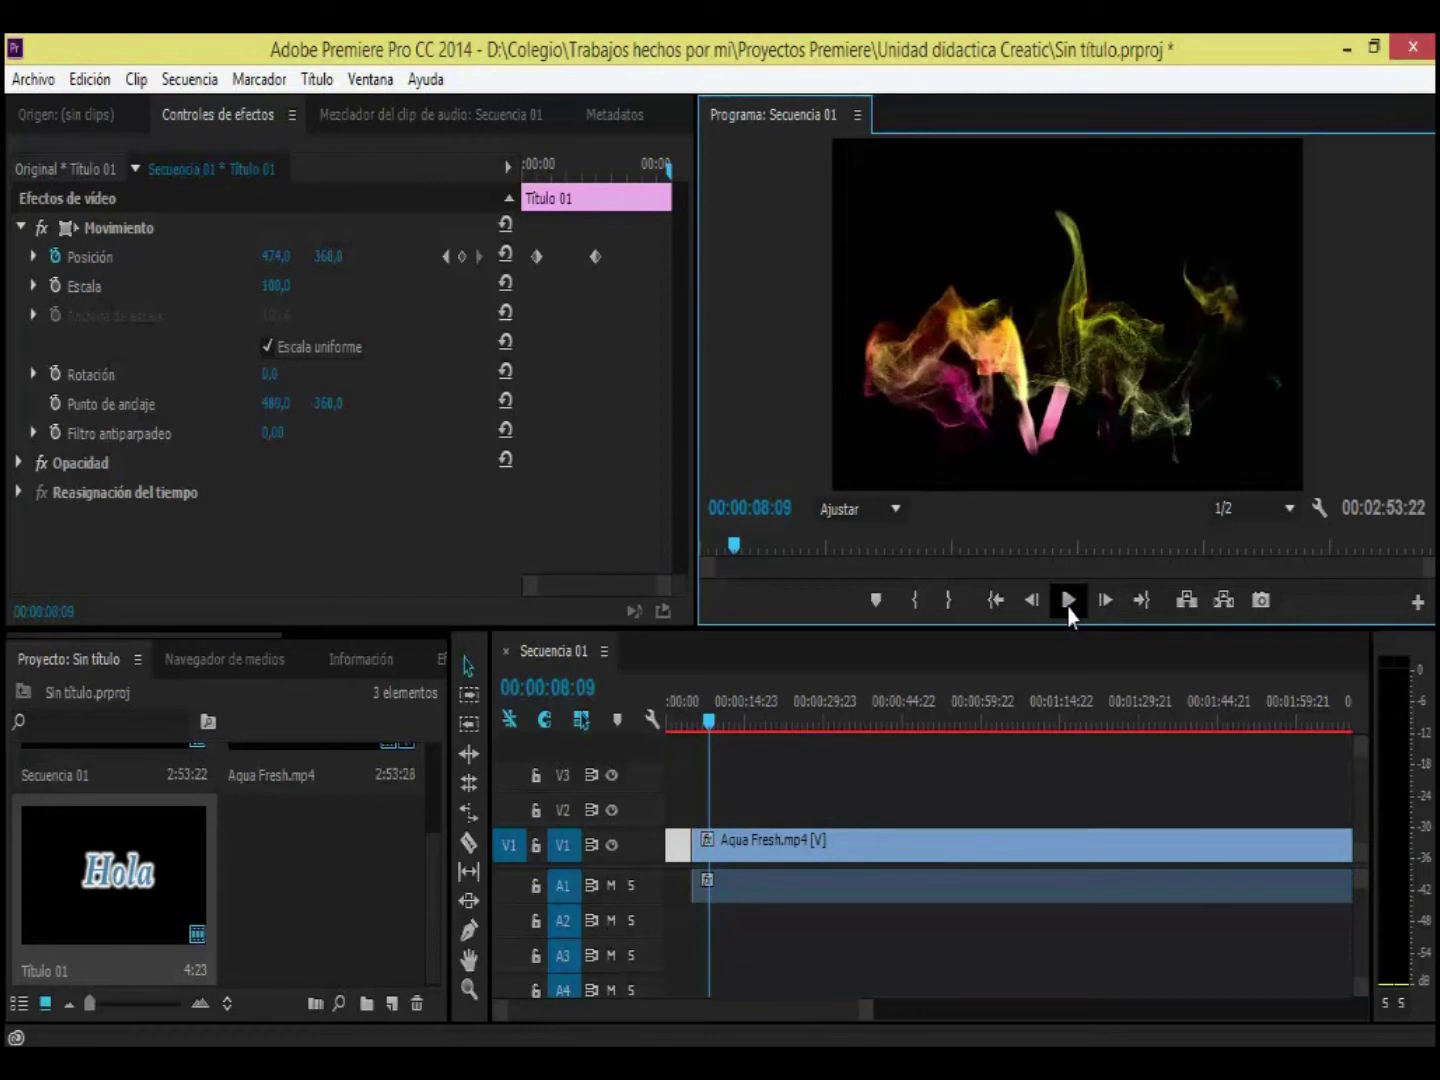
left_click(32, 79)
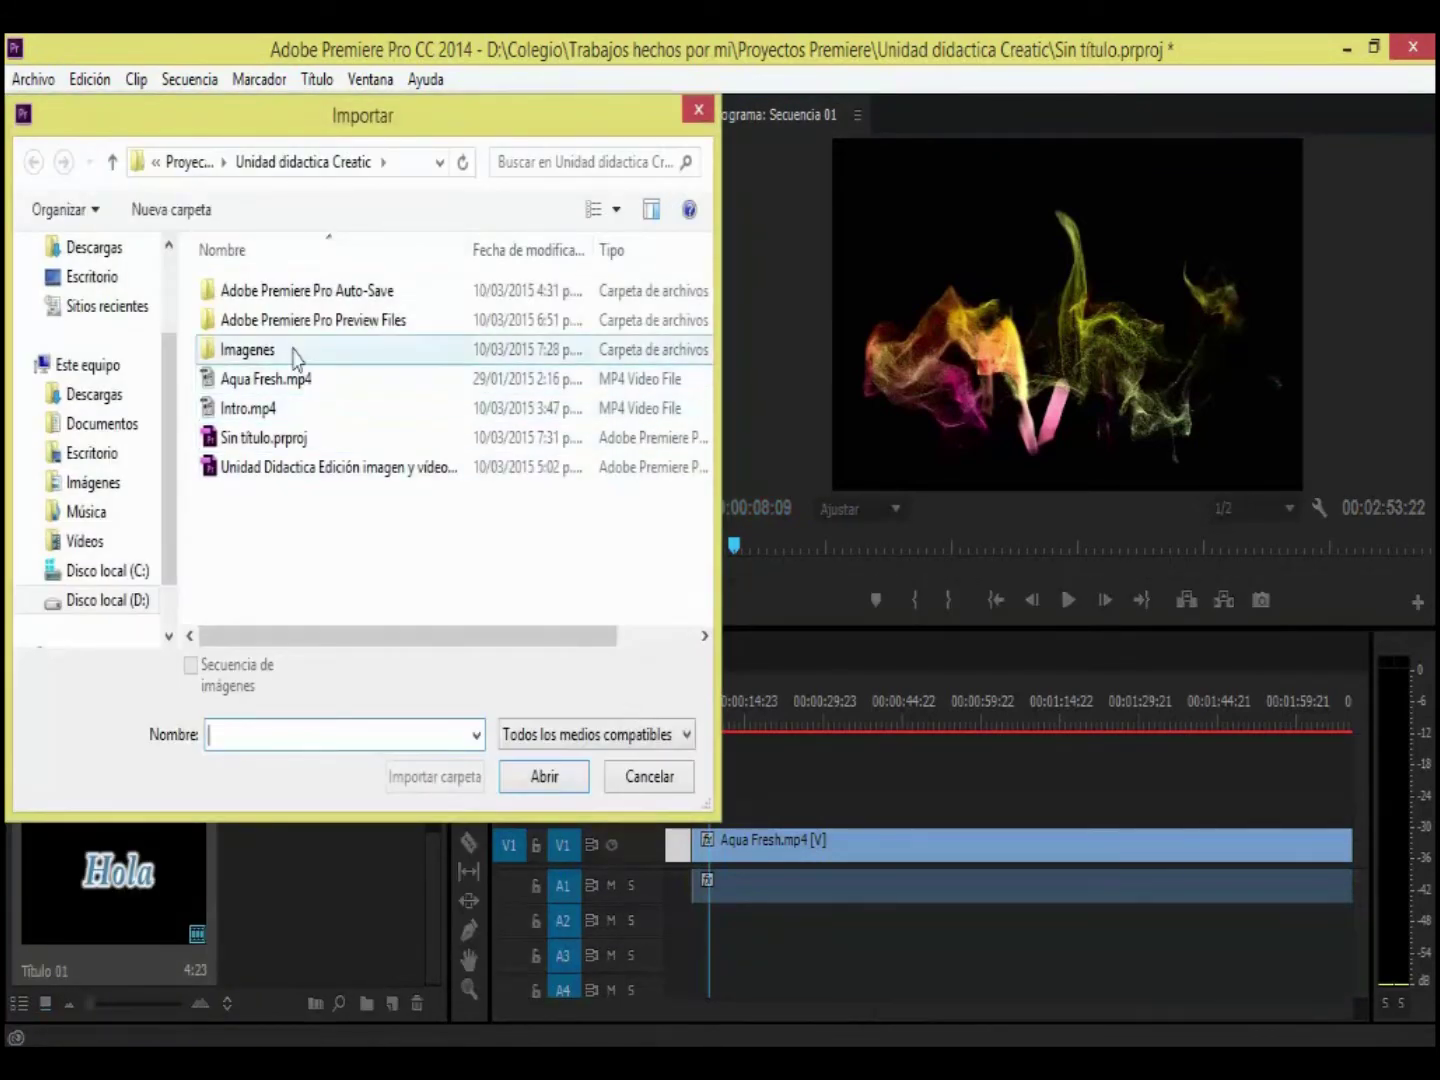
Step: Import Border11.gif from the Imagenes folder into the project
double_click(294, 352)
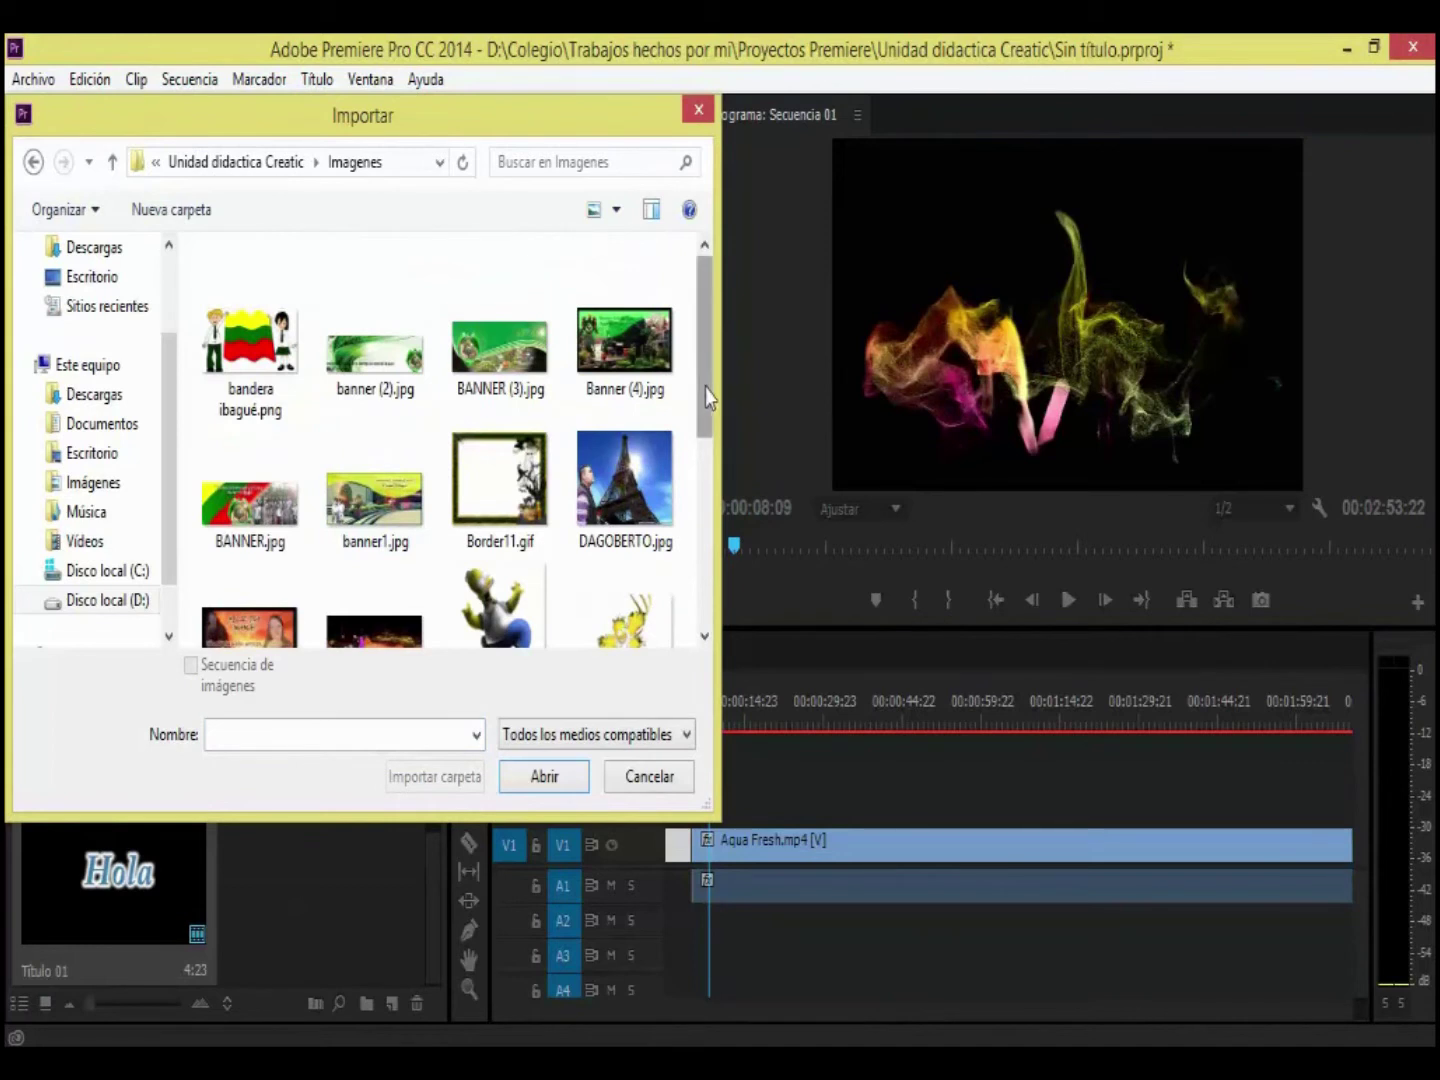
left_click_drag(706, 391, 708, 427)
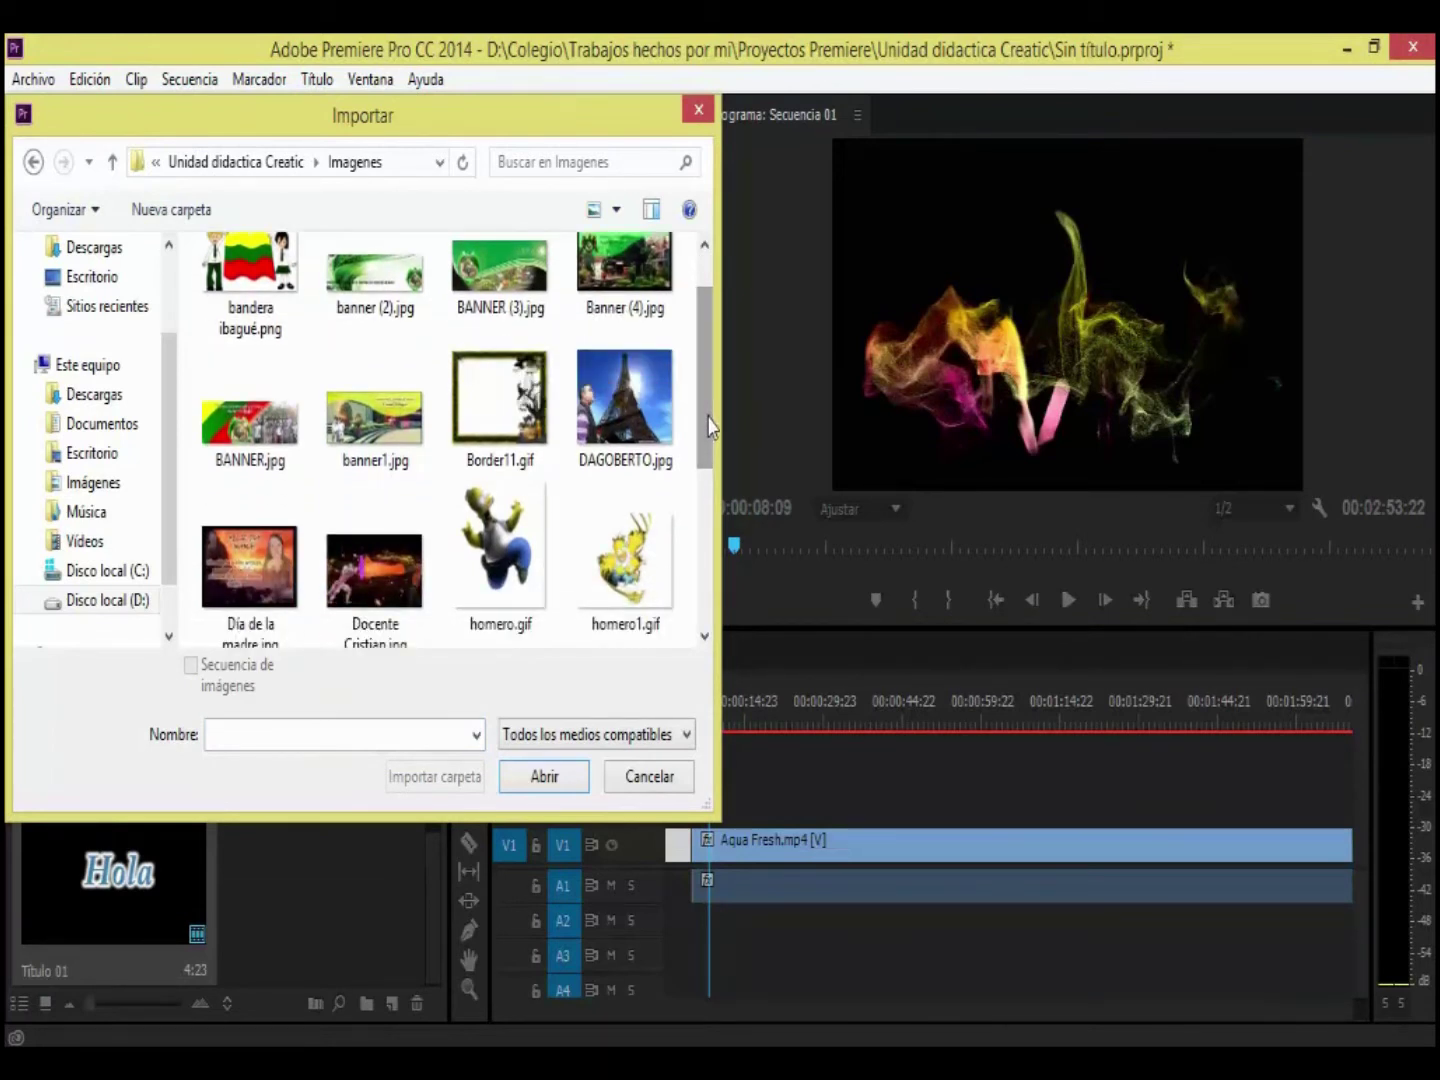
scroll(480, 401, "down", 1)
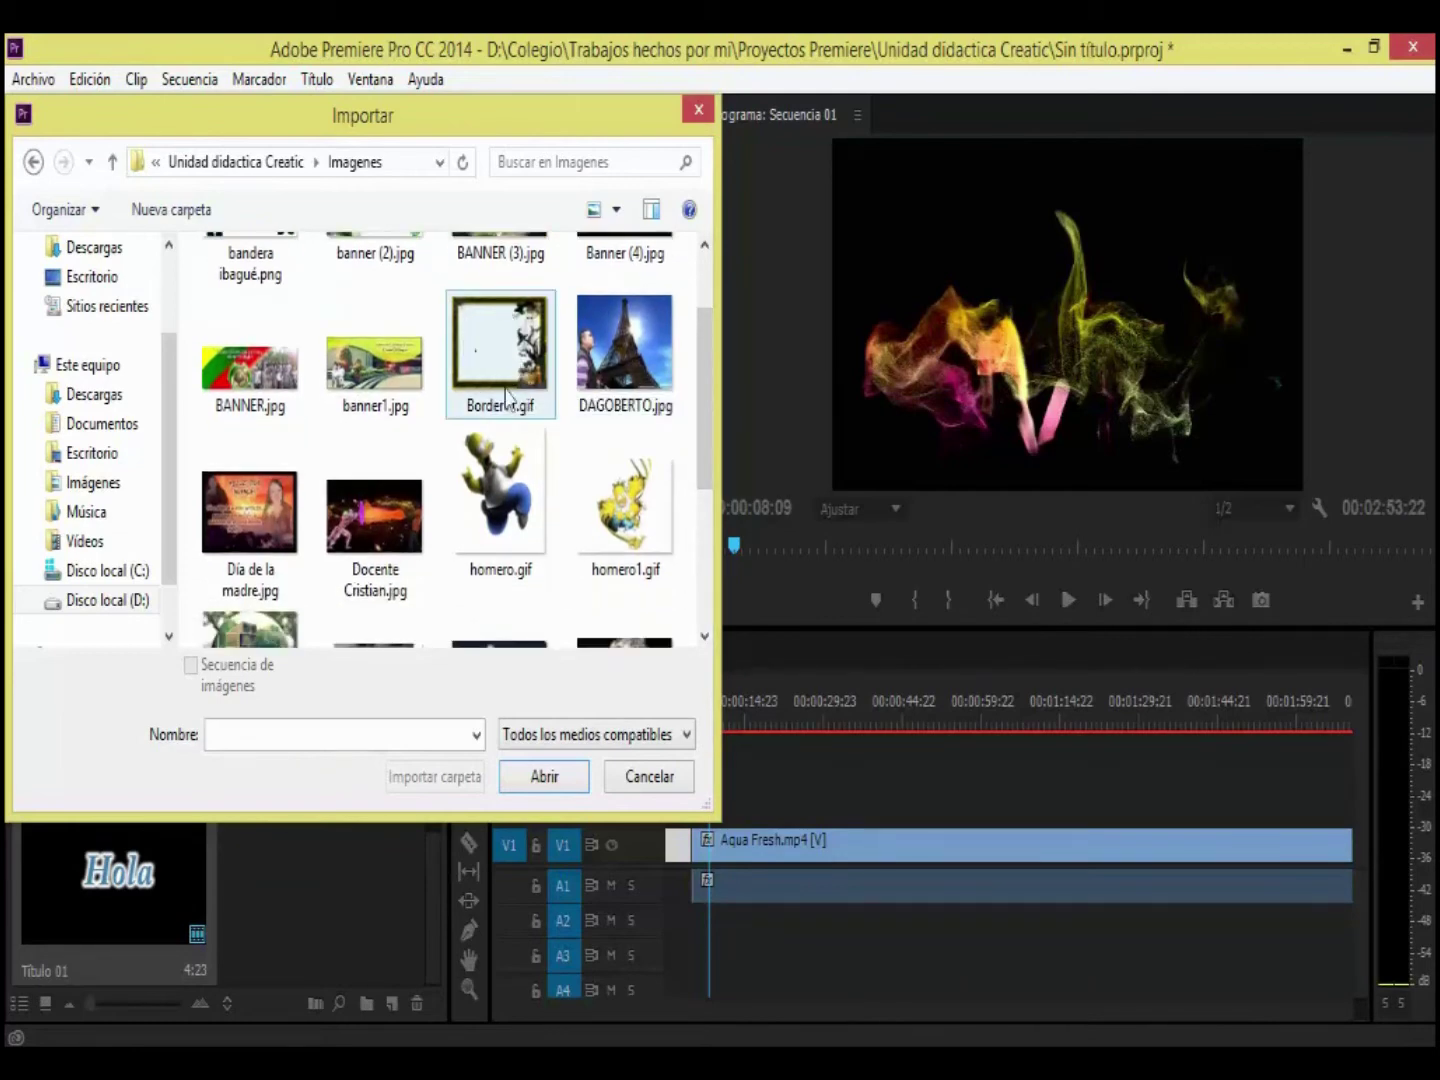
double_click(476, 344)
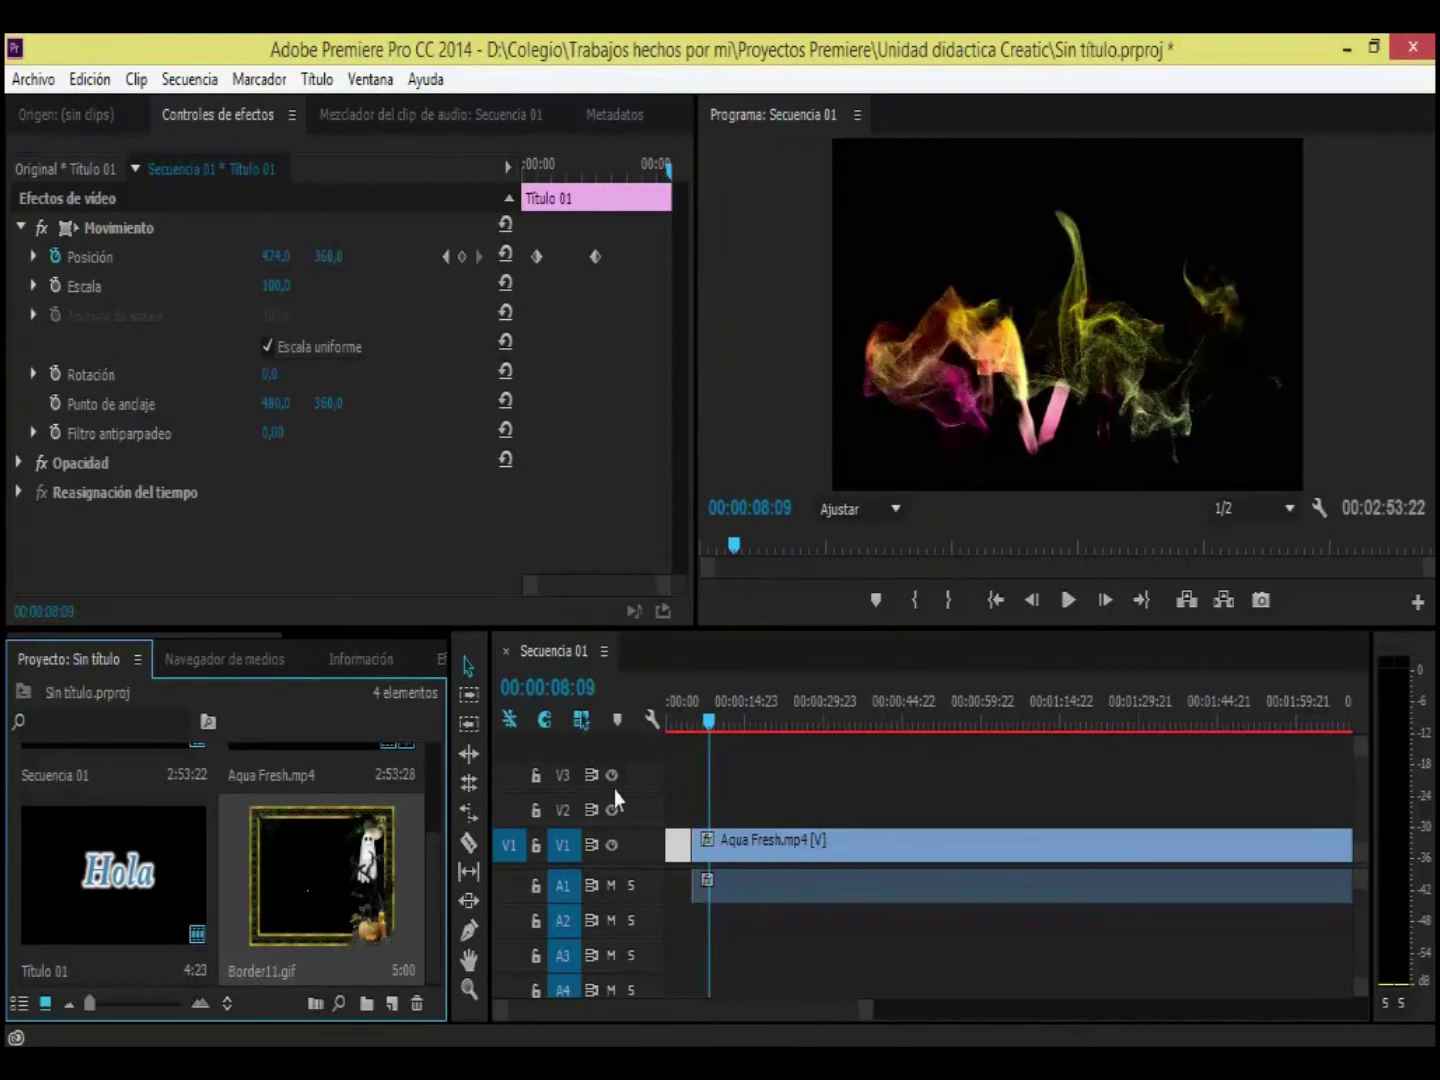
Step: Place Border11.gif on V2 above the Aqua Fresh video and extend it to about 1:12
left_click_drag(703, 719, 680, 726)
left_click_drag(330, 890, 697, 808)
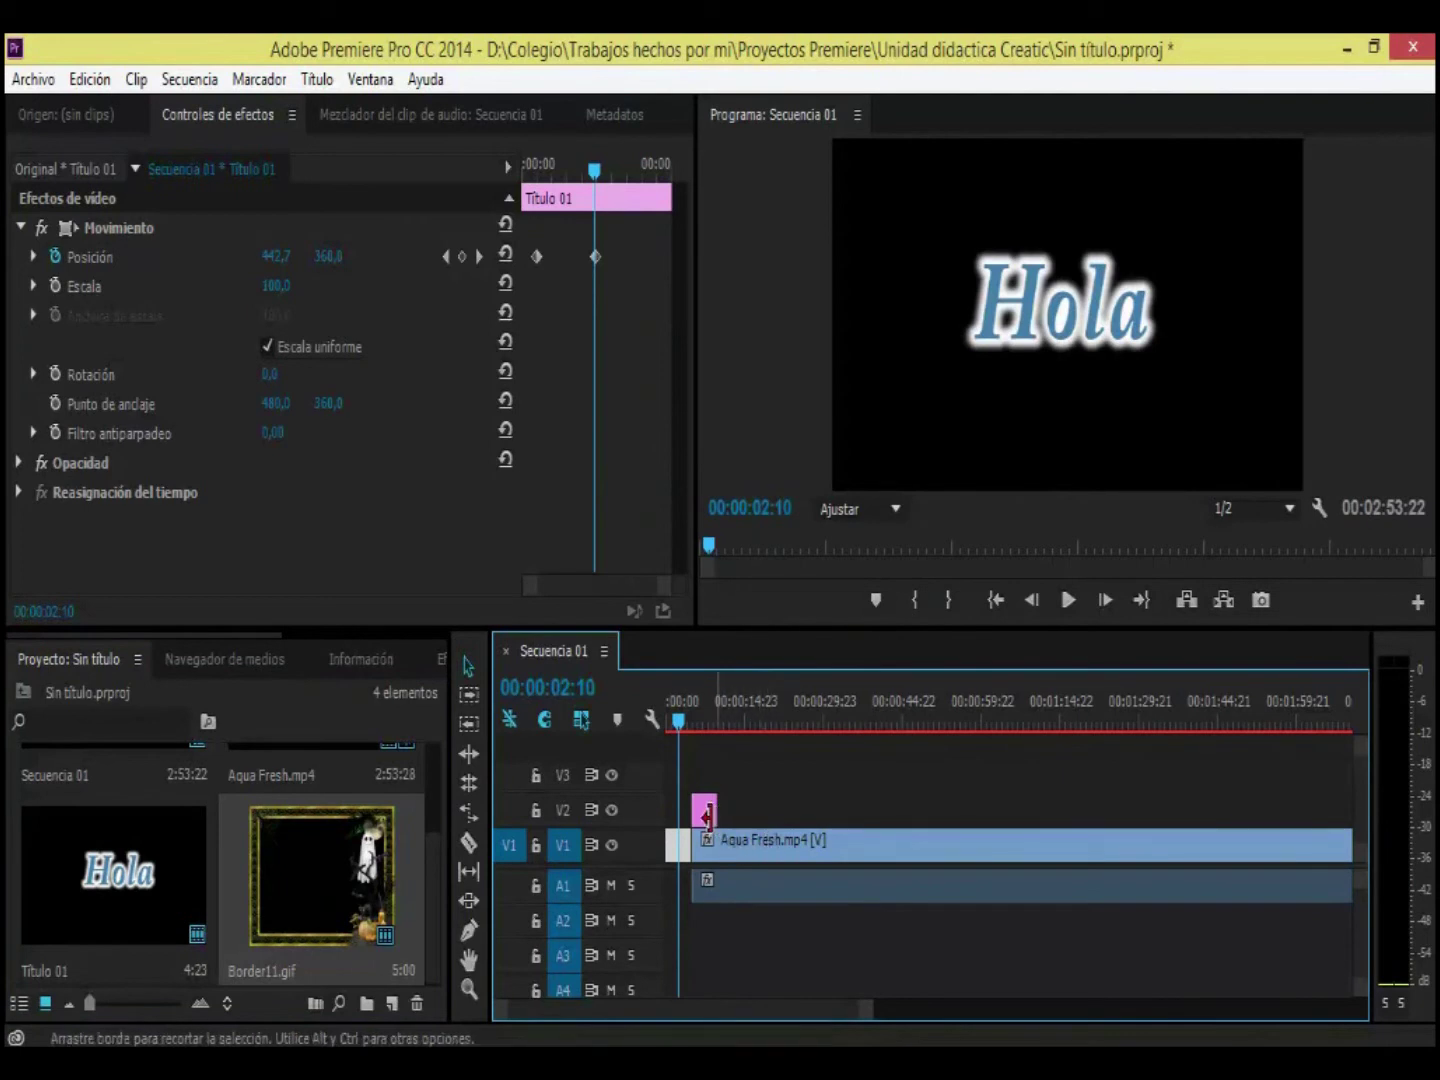
left_click_drag(687, 728, 713, 728)
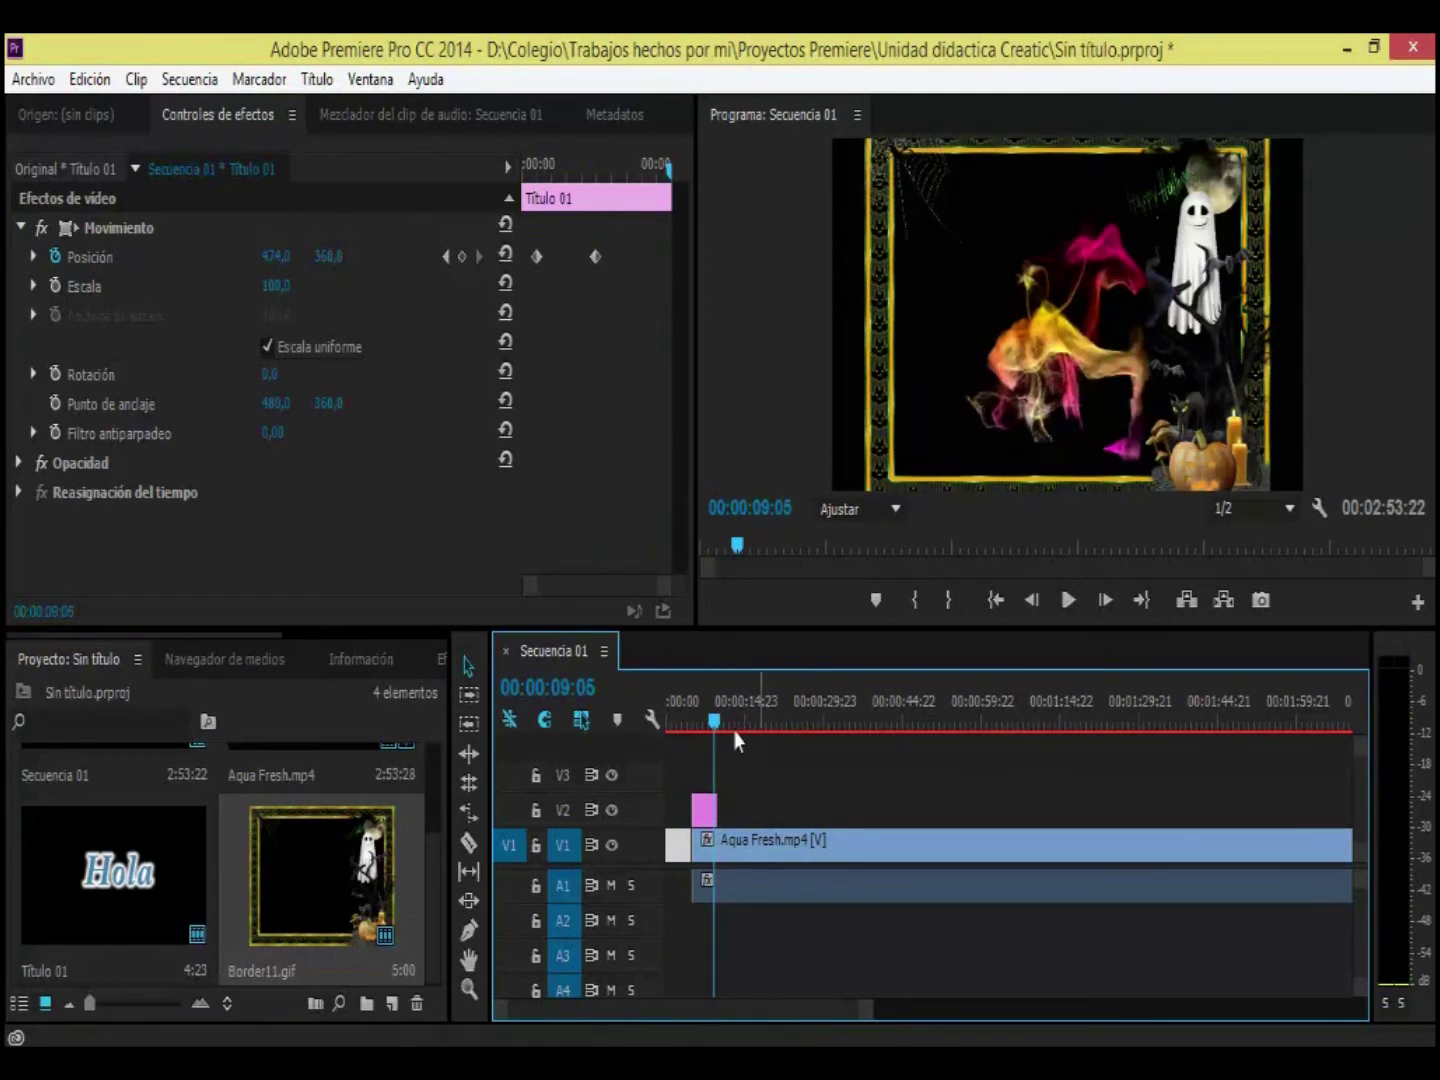
left_click_drag(714, 725, 688, 727)
left_click_drag(714, 810, 1069, 810)
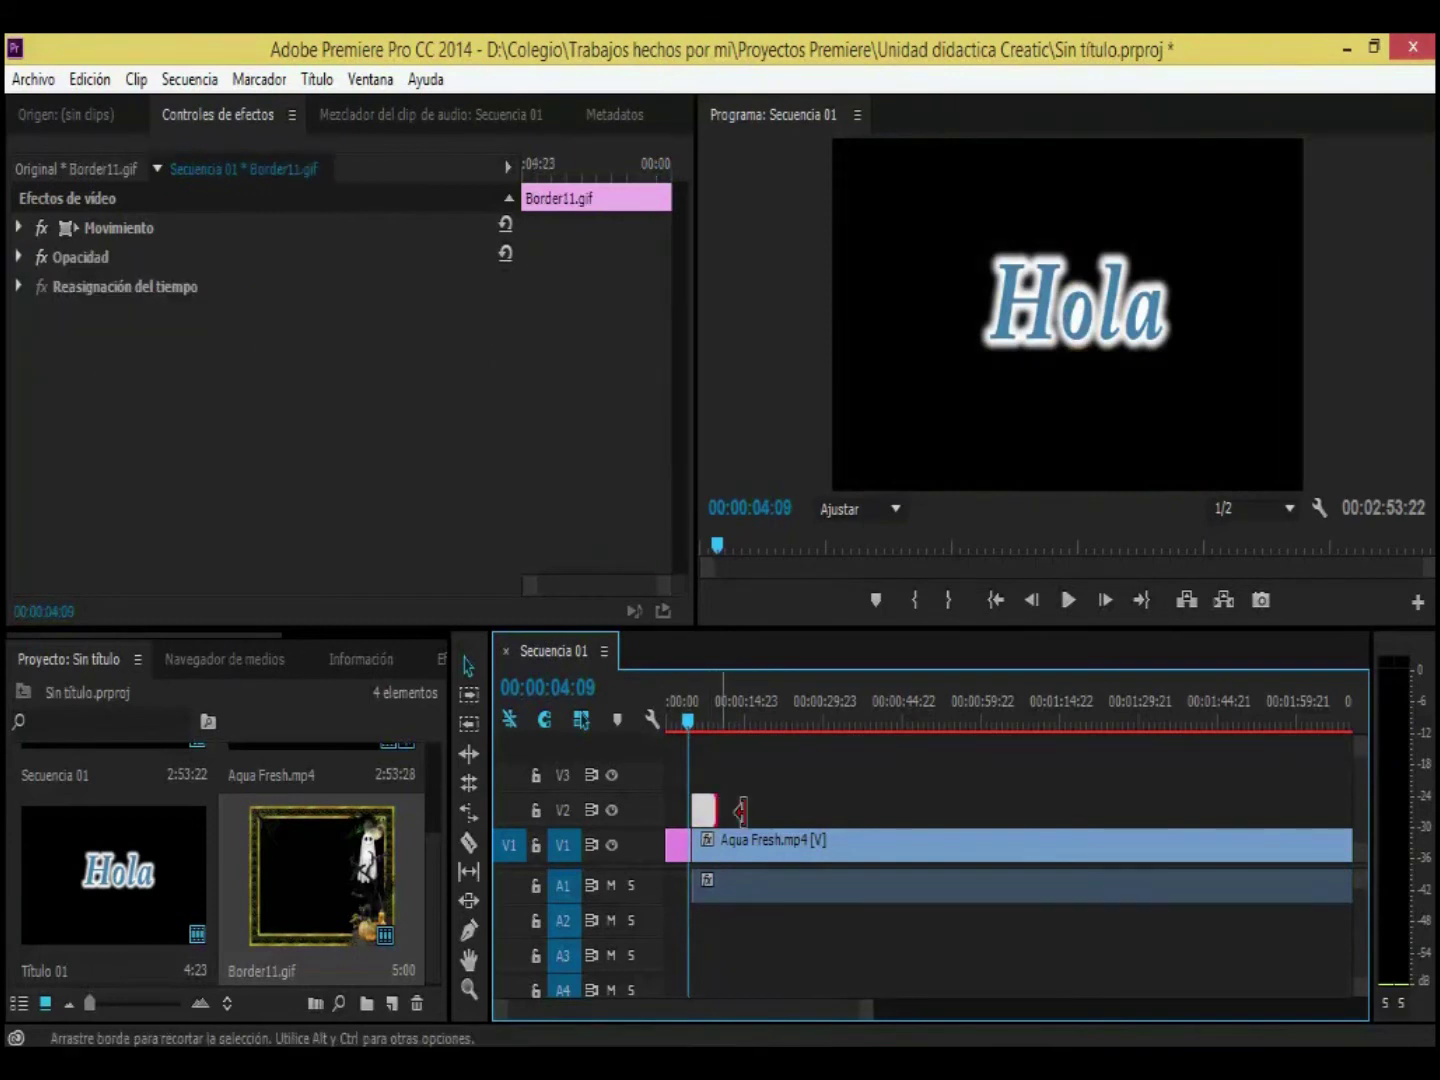
left_click_drag(687, 722, 734, 731)
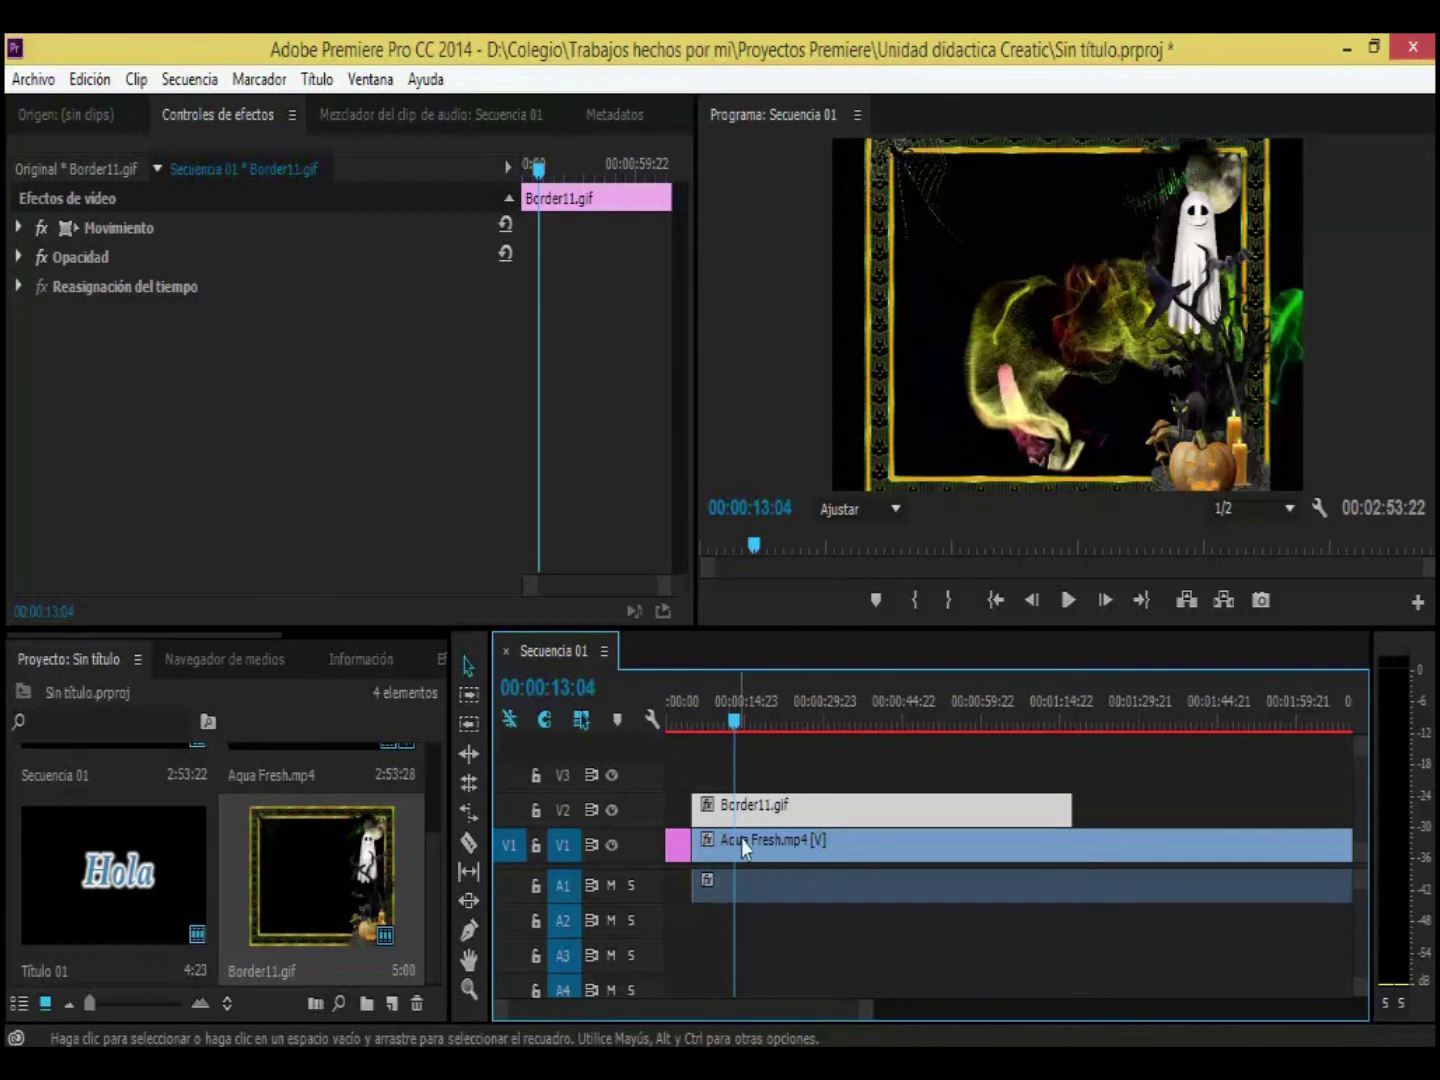
Step: Select the border and try out its uniform scale in Movimiento, settling near 104
left_click(1040, 371)
left_click(1039, 366)
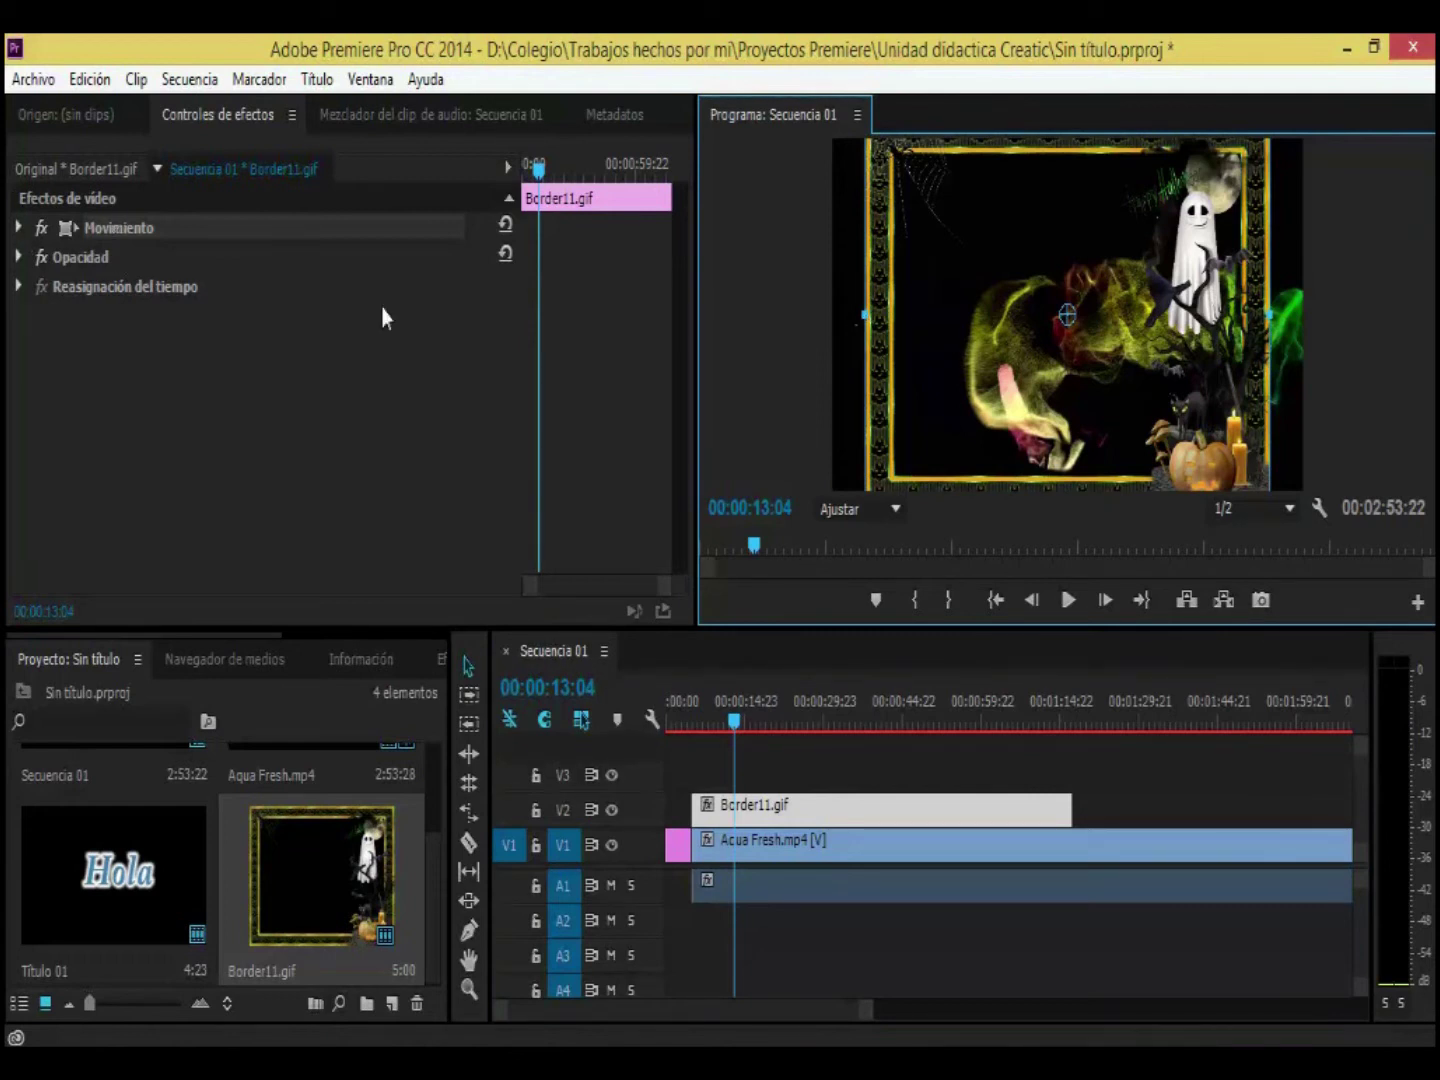
left_click(19, 228)
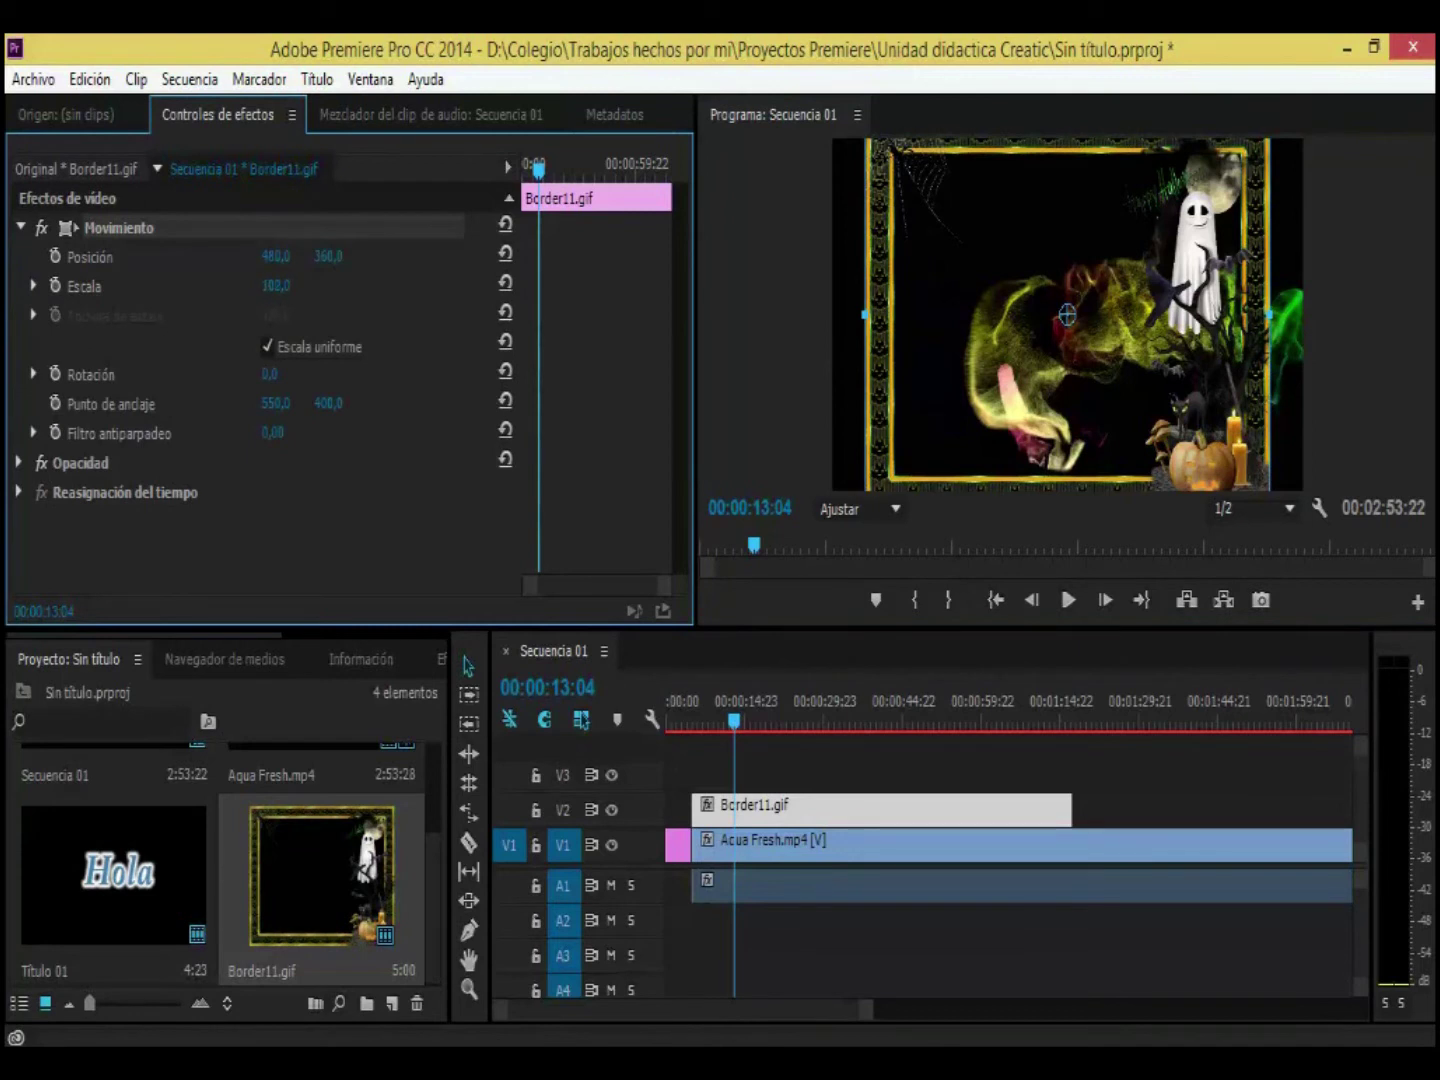
left_click_drag(274, 285, 303, 286)
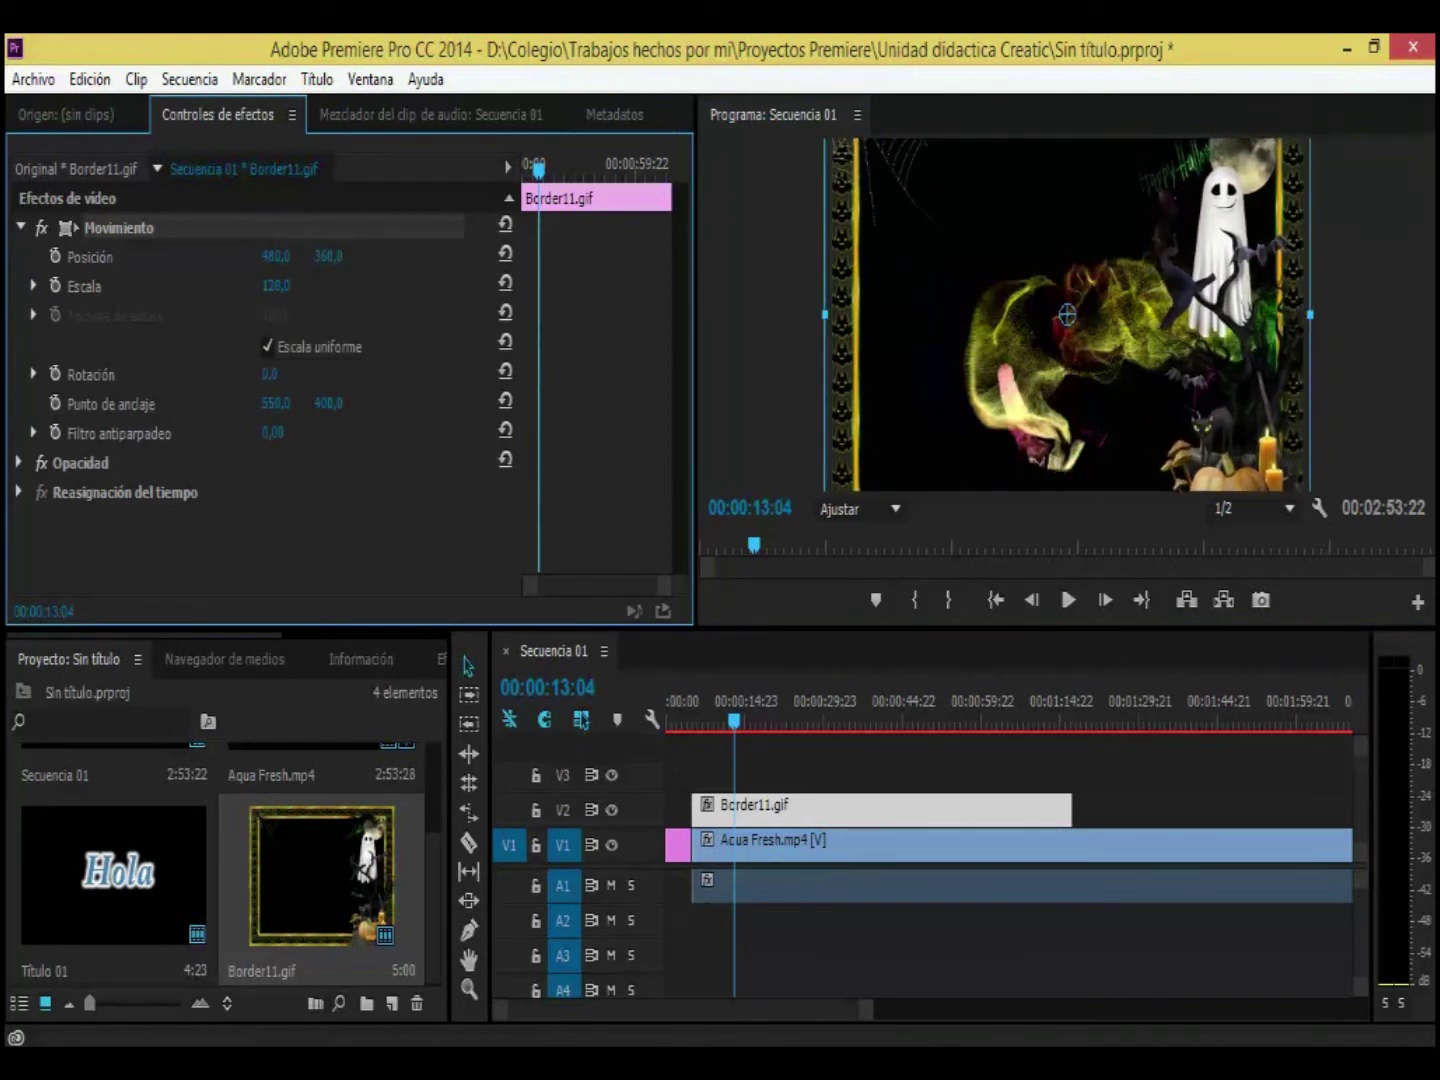
mouse_move(275, 286)
left_mouse_down()
mouse_move(246, 286)
mouse_move(292, 286)
left_mouse_up()
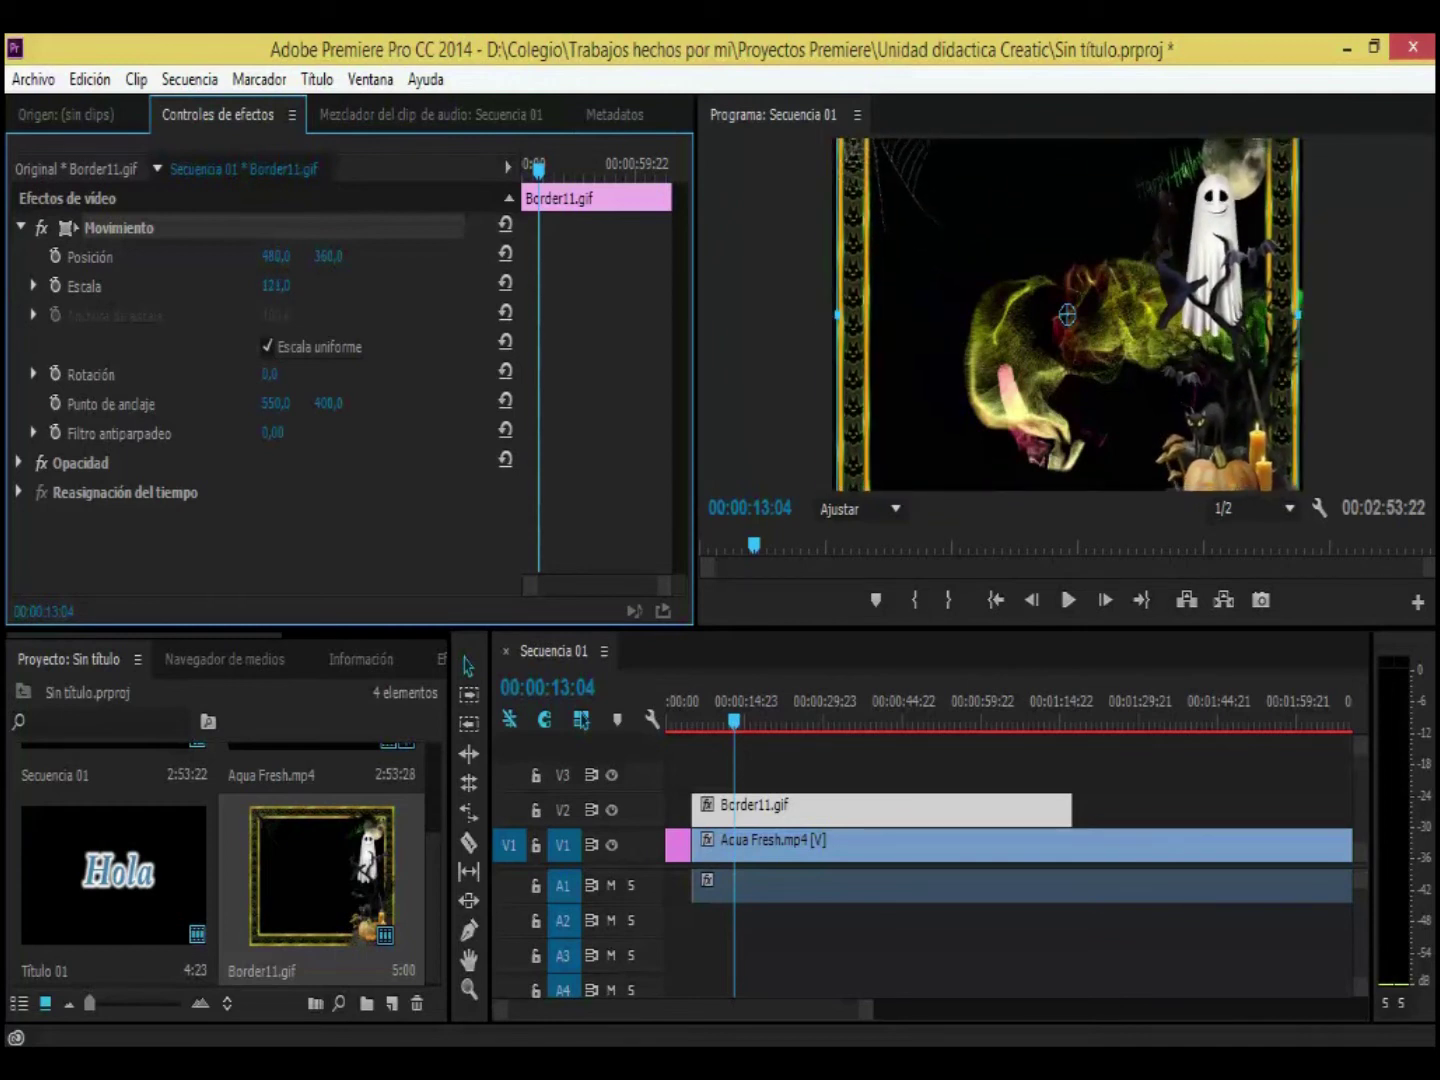
mouse_move(292, 286)
left_mouse_down()
mouse_move(271, 286)
mouse_move(284, 286)
left_mouse_up()
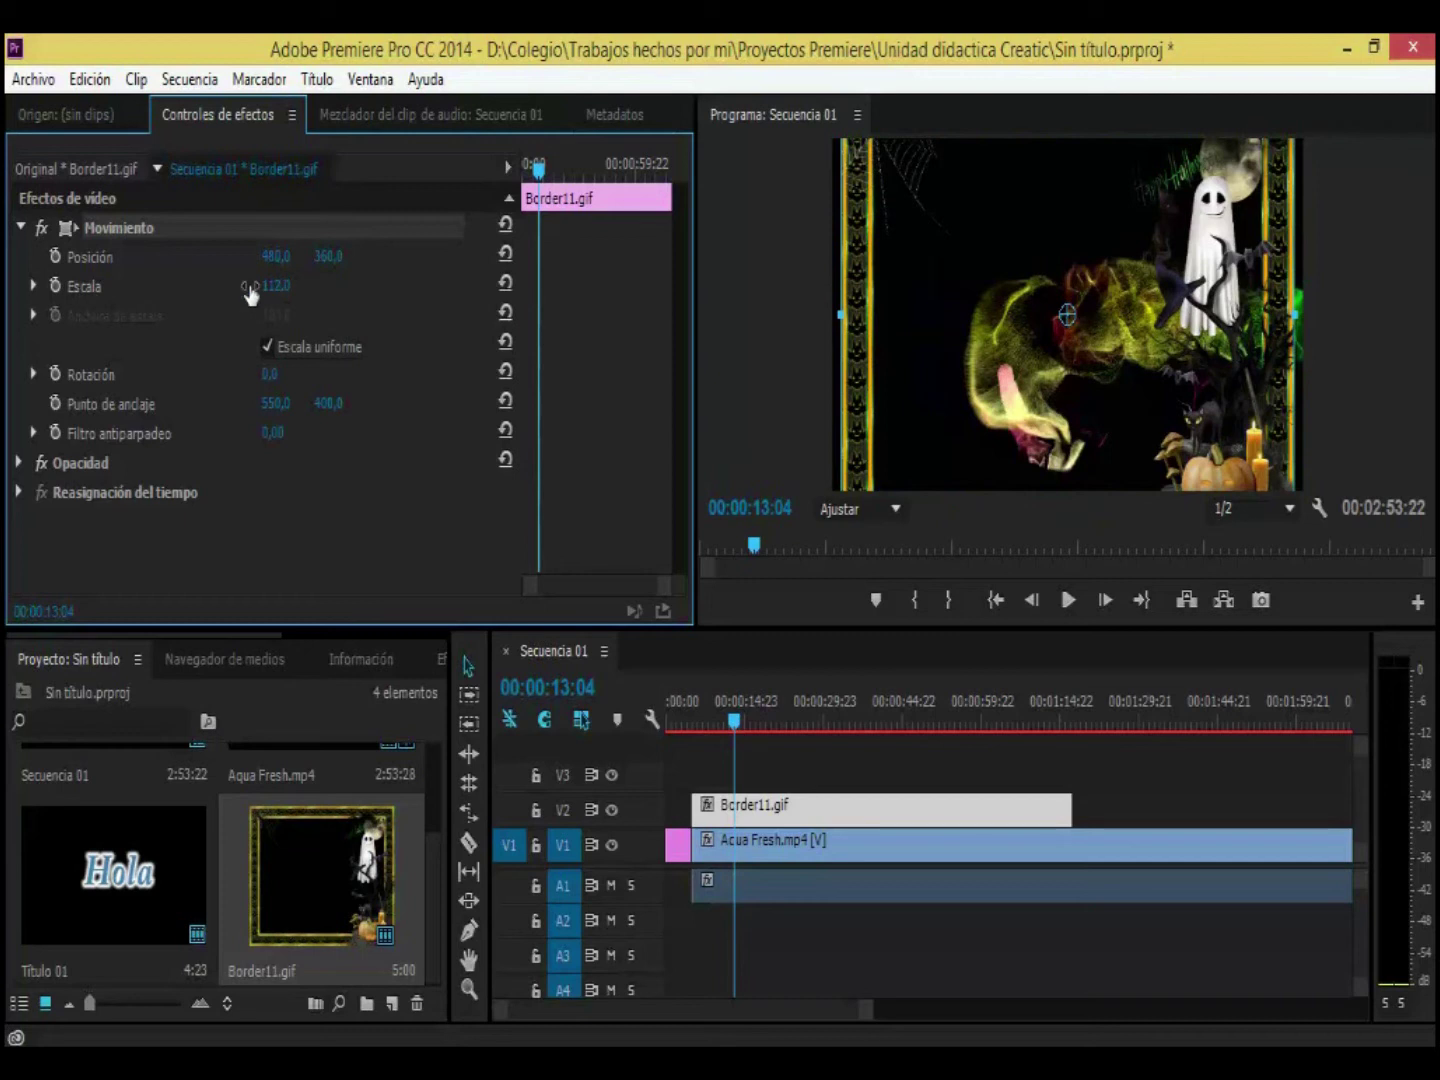
left_click(34, 286)
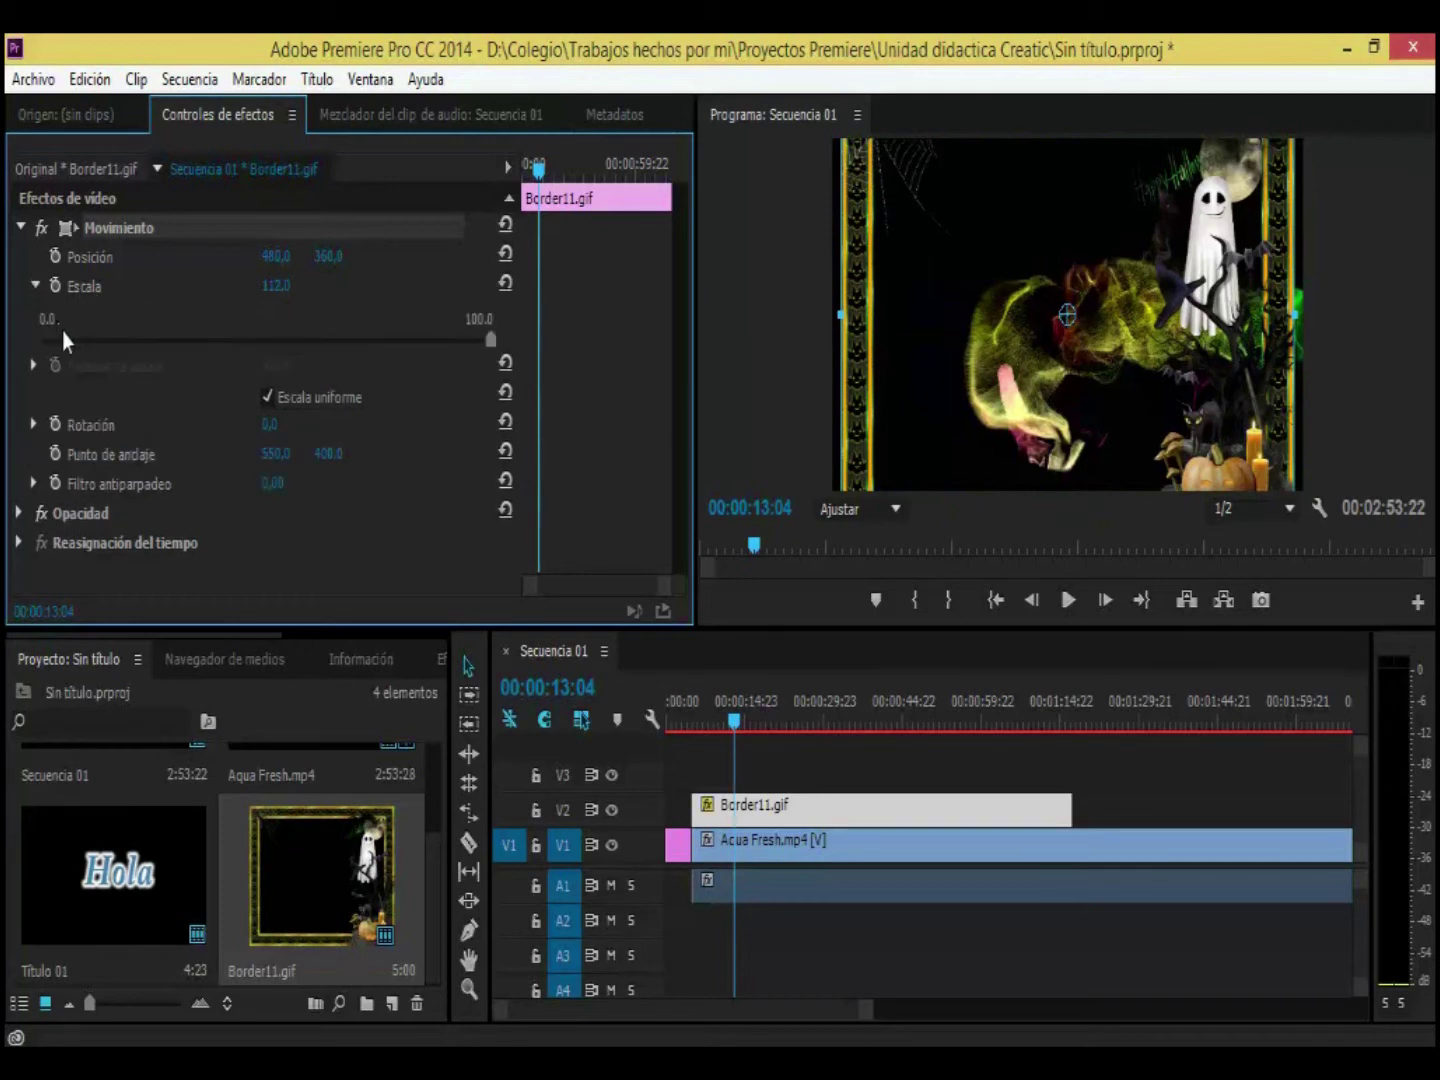
left_click(35, 286)
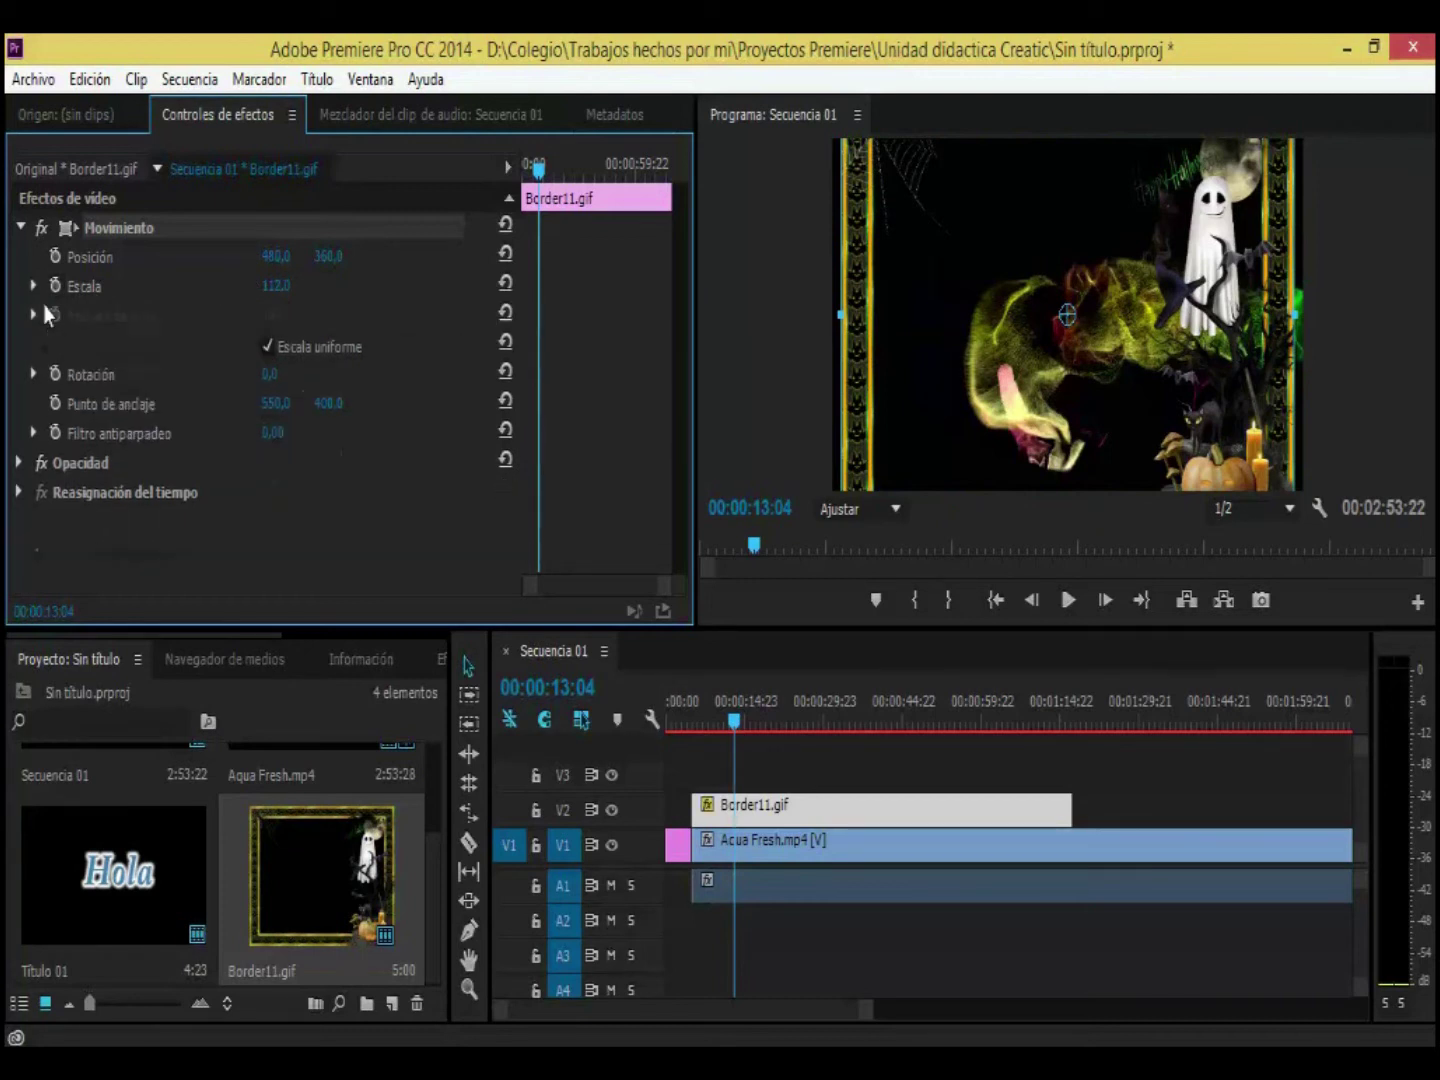
Step: Turn off Escala uniforme, set height 88 and width 116, then play back to preview
left_click(267, 346)
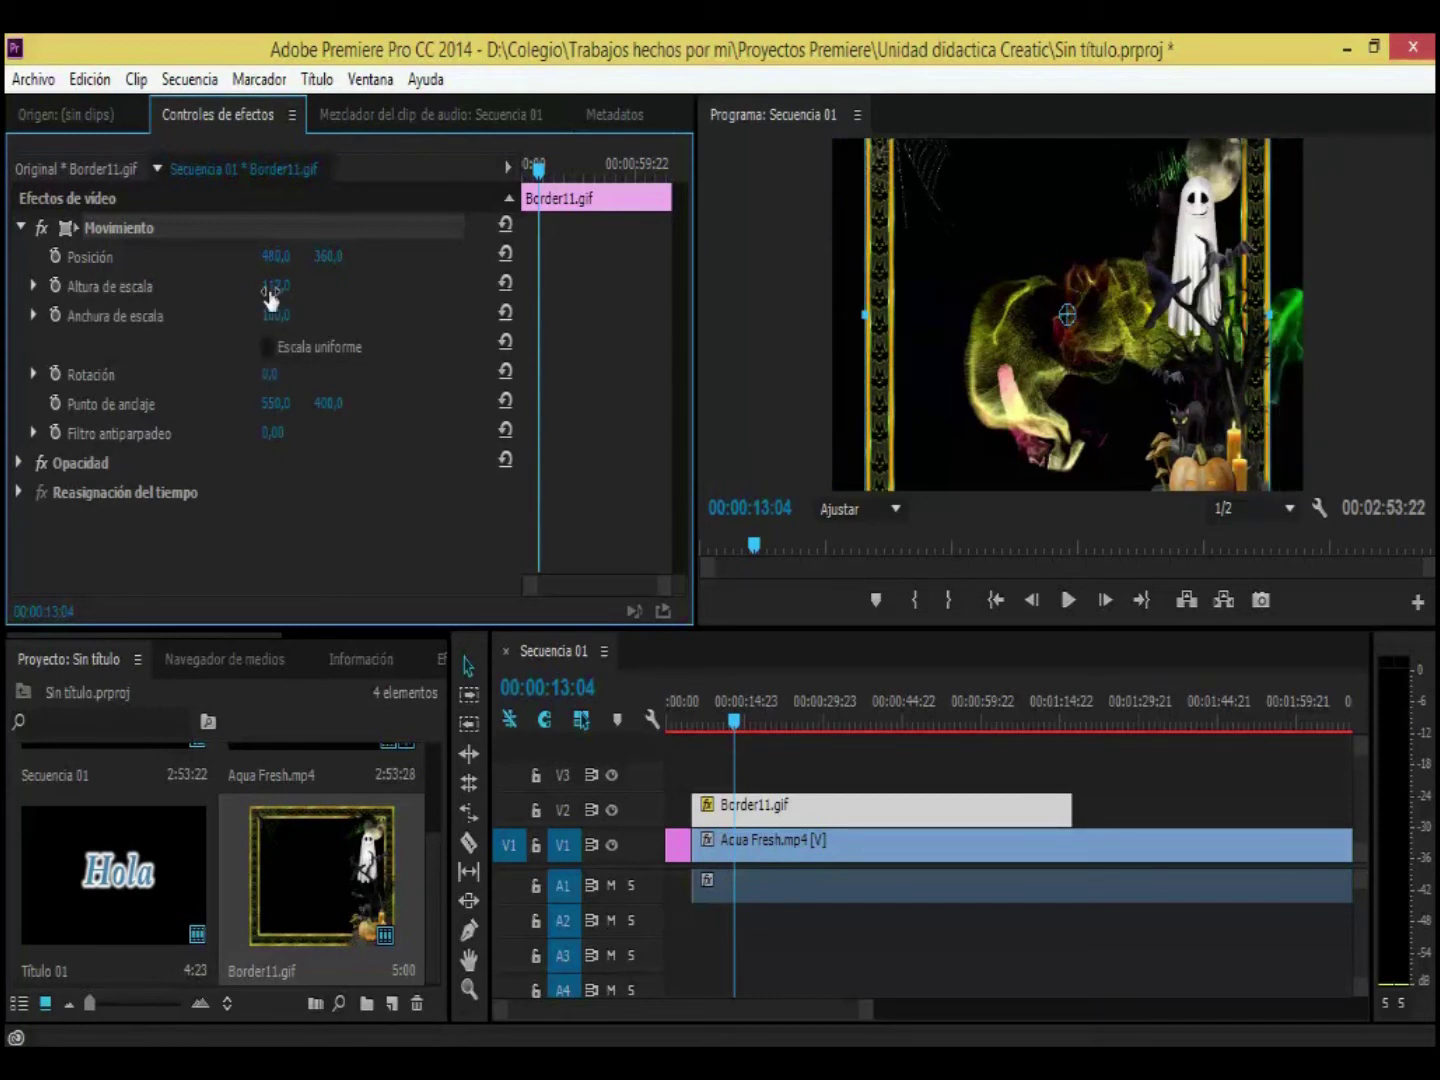
mouse_move(275, 286)
left_mouse_down()
mouse_move(239, 286)
mouse_move(288, 286)
left_mouse_up()
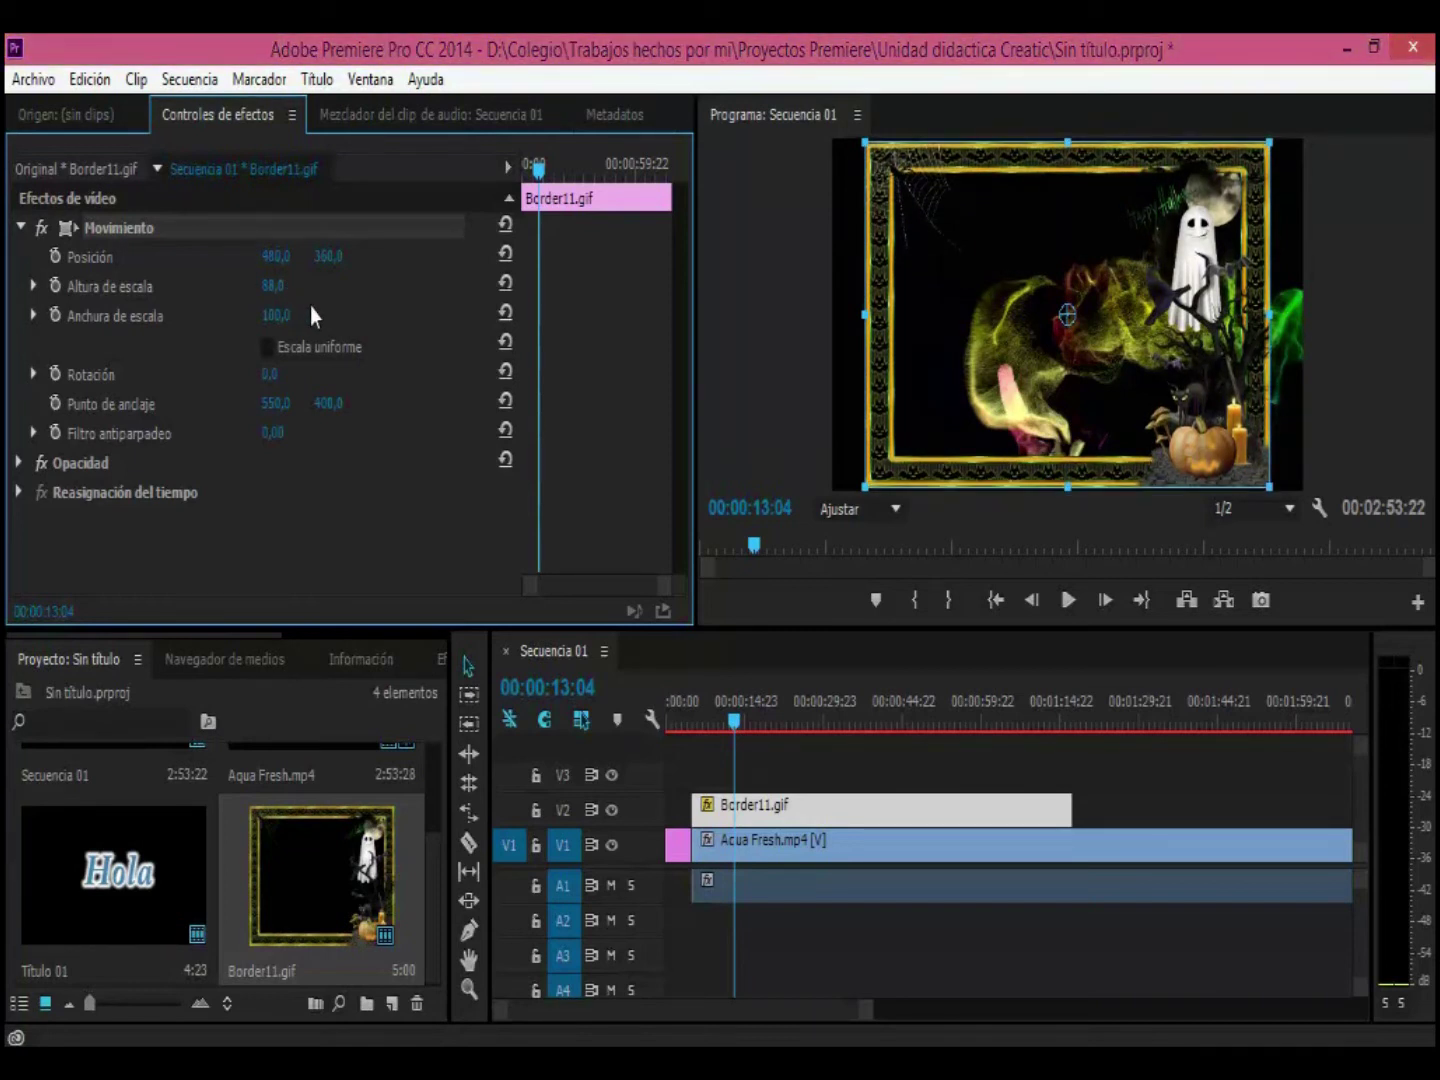
left_click_drag(276, 315, 291, 315)
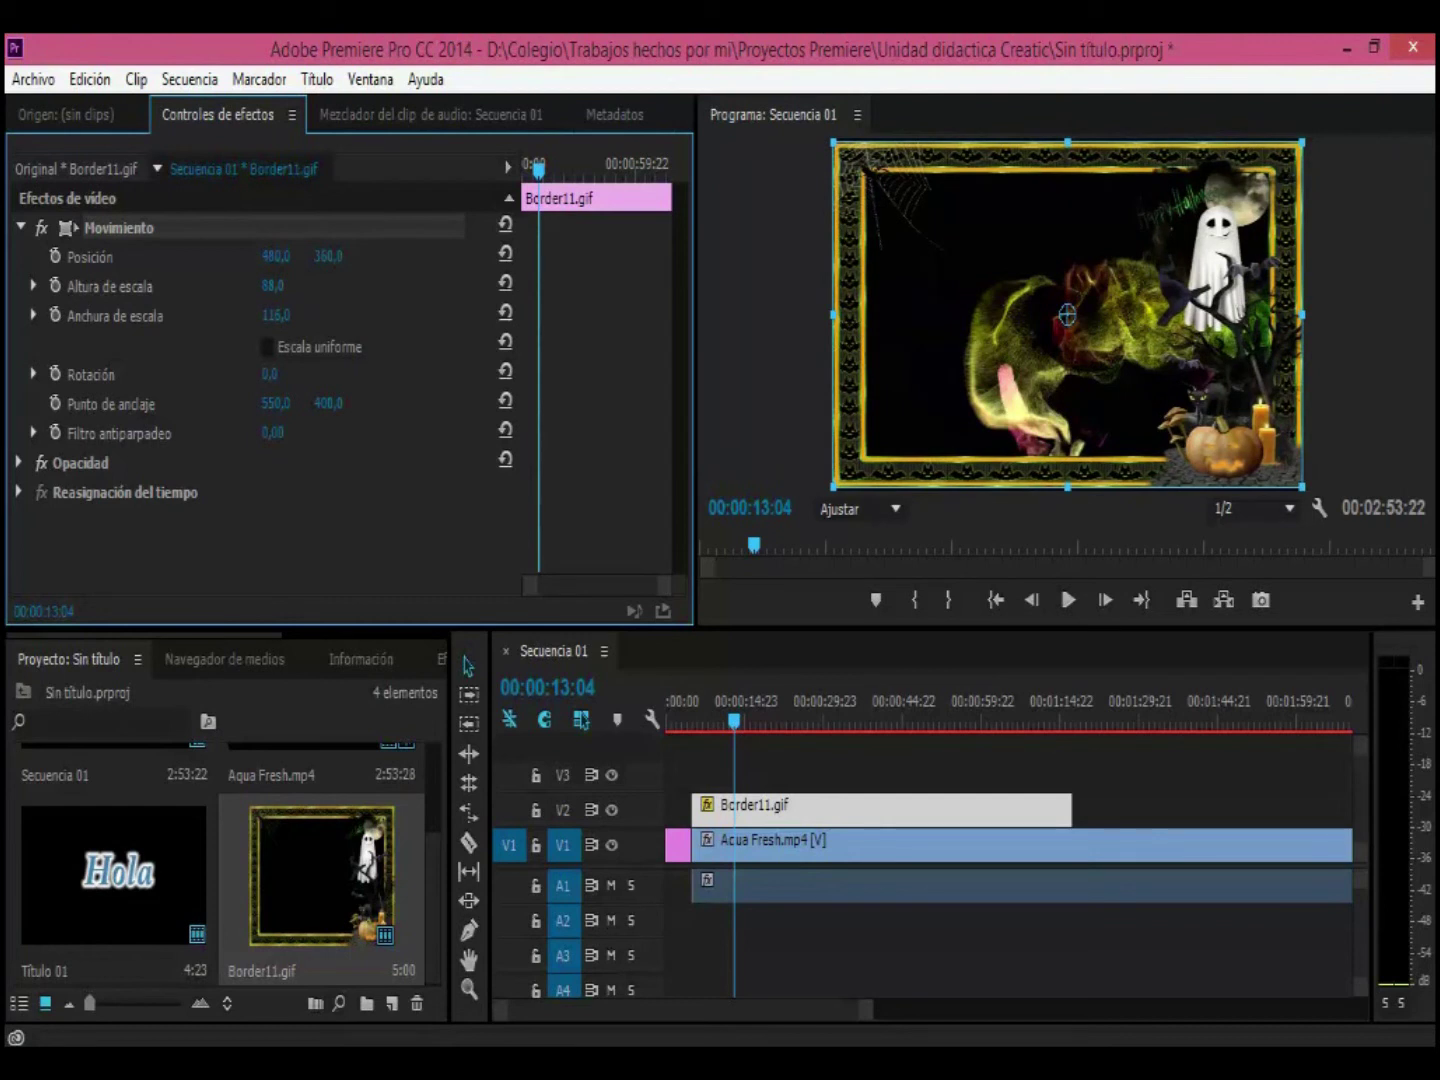
left_click(1066, 598)
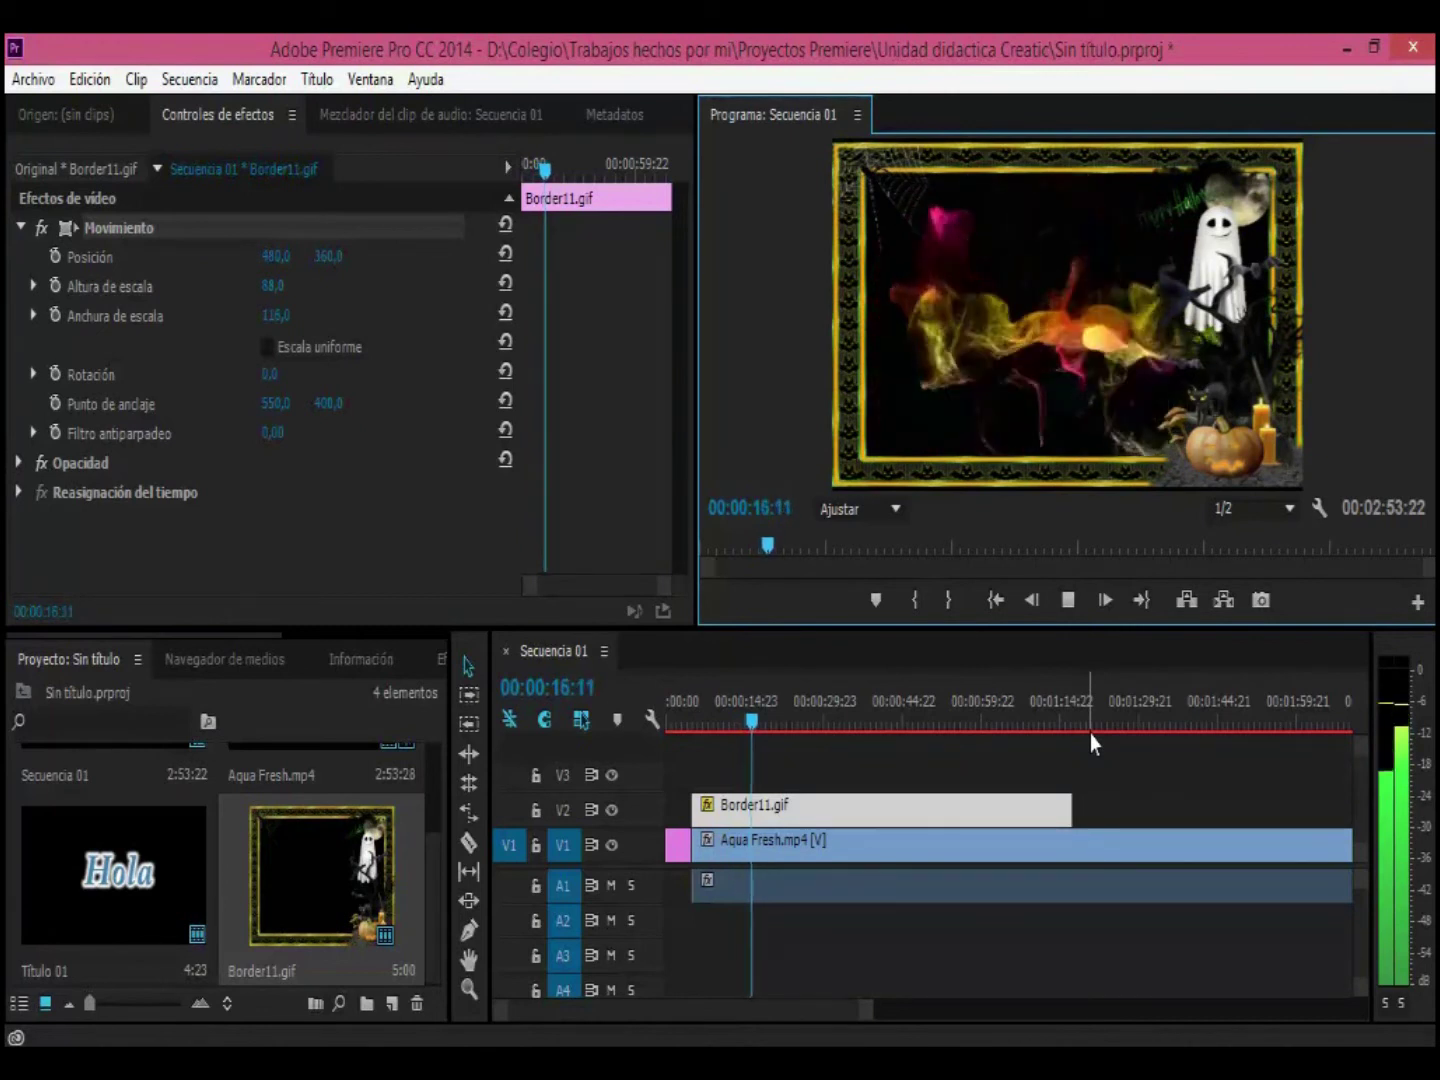
left_click(1066, 610)
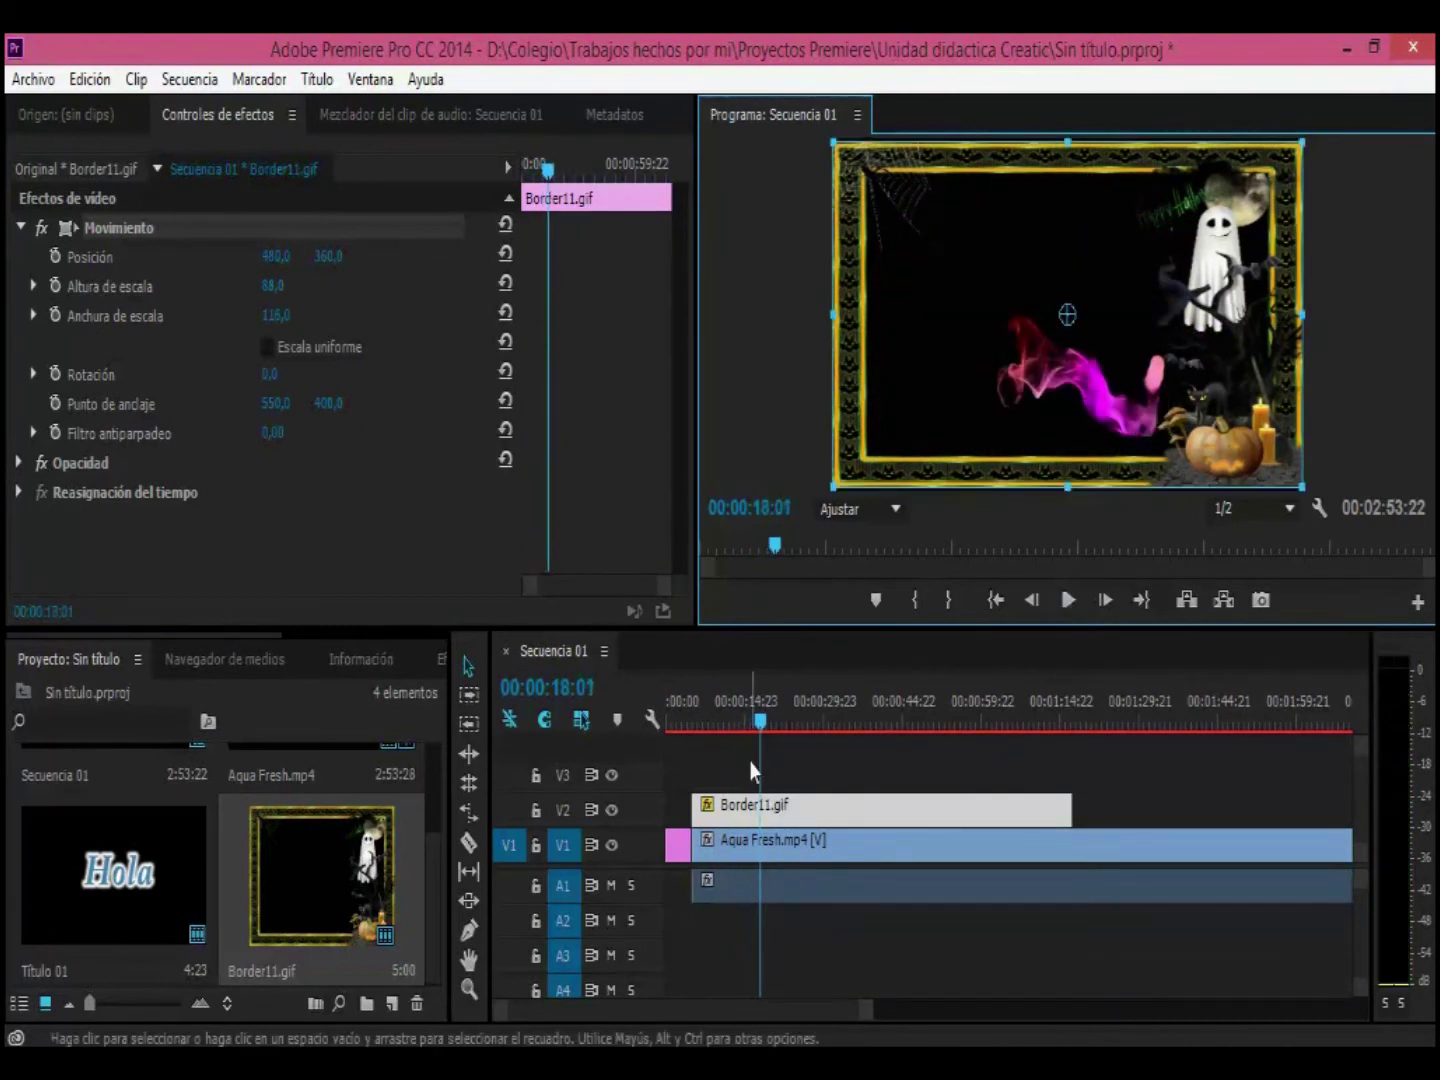
left_click(758, 725)
left_click_drag(758, 725, 680, 726)
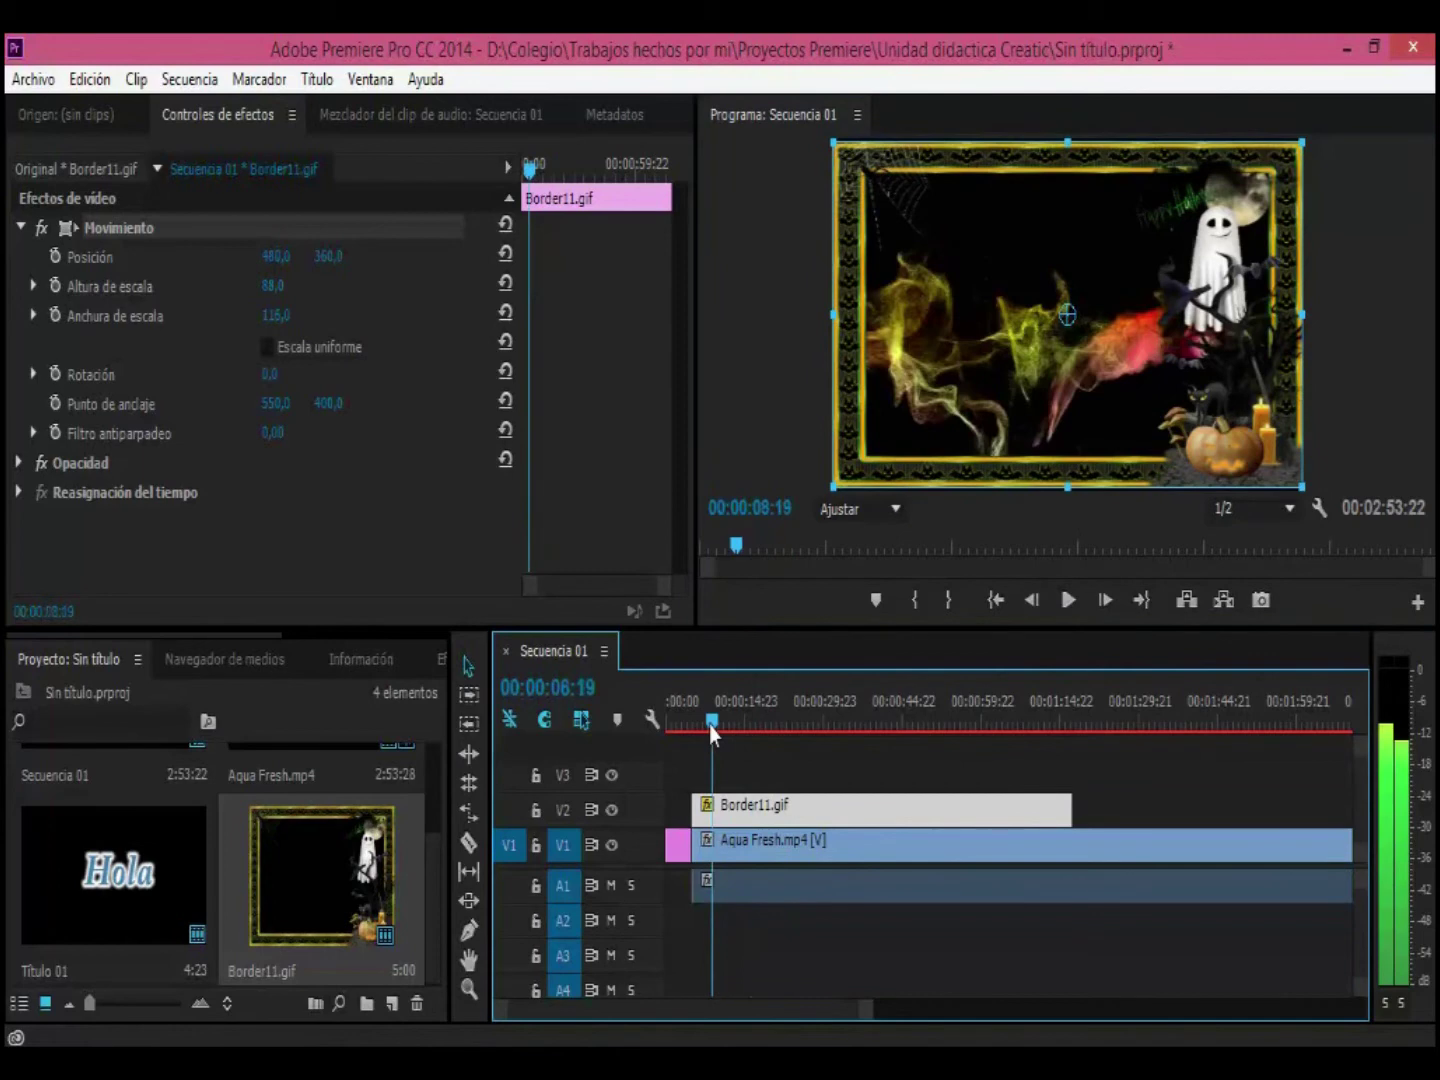
Step: Import homero.gif and homero1.gif together from the Imagenes folder with Archivo > Importar
left_click(33, 79)
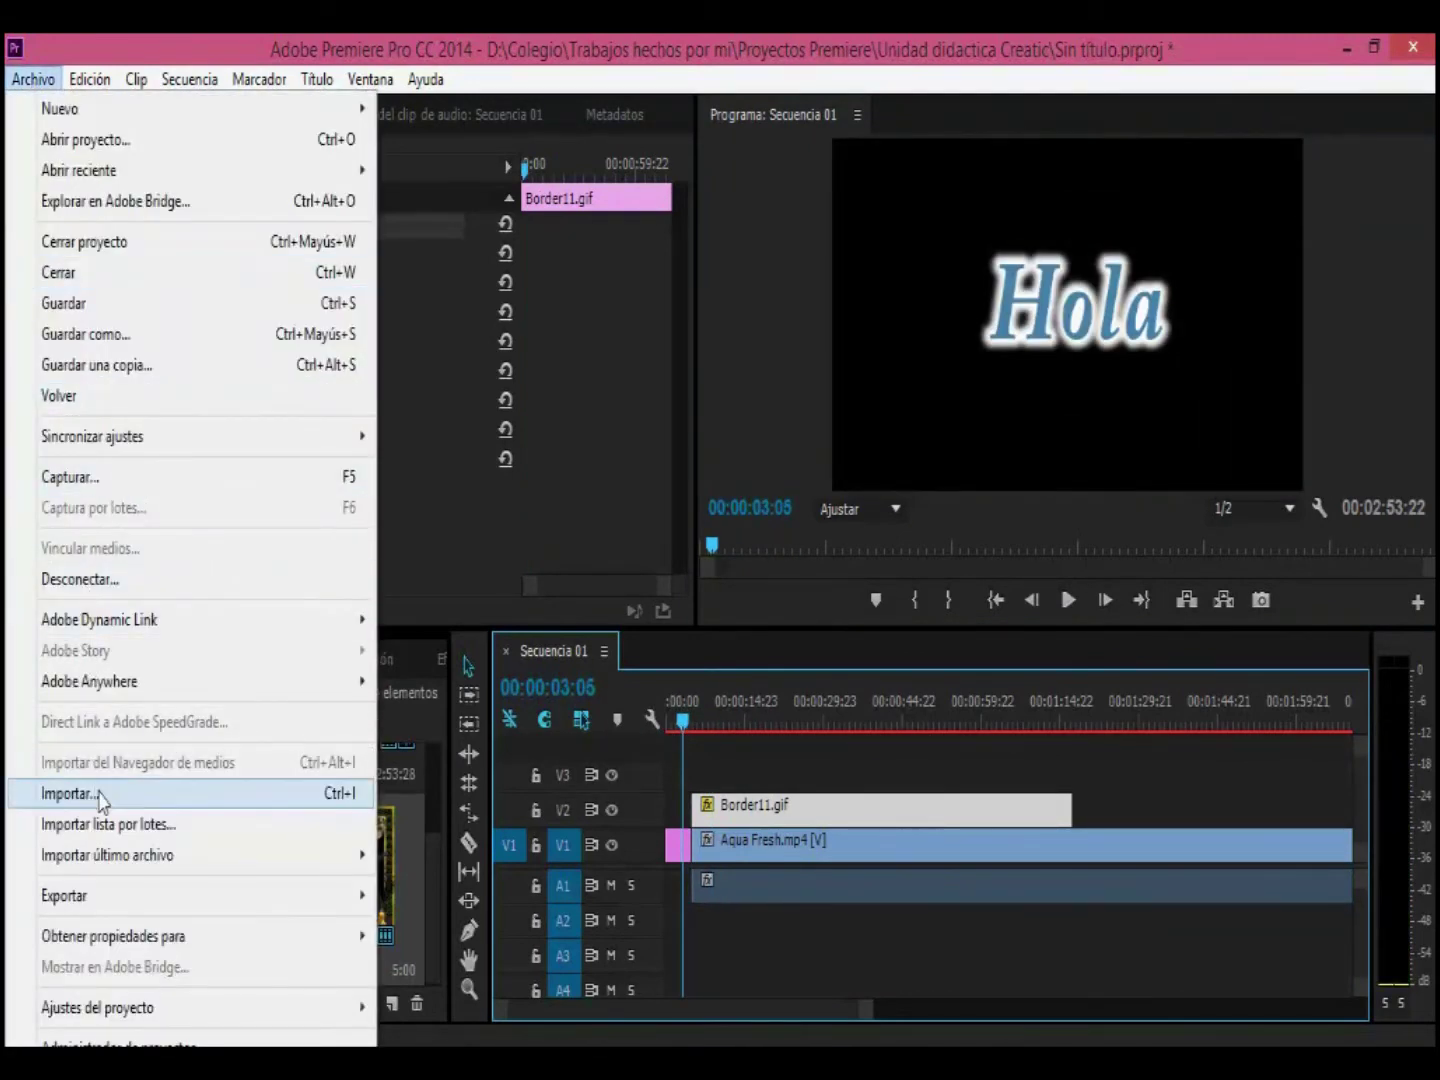
left_click(96, 792)
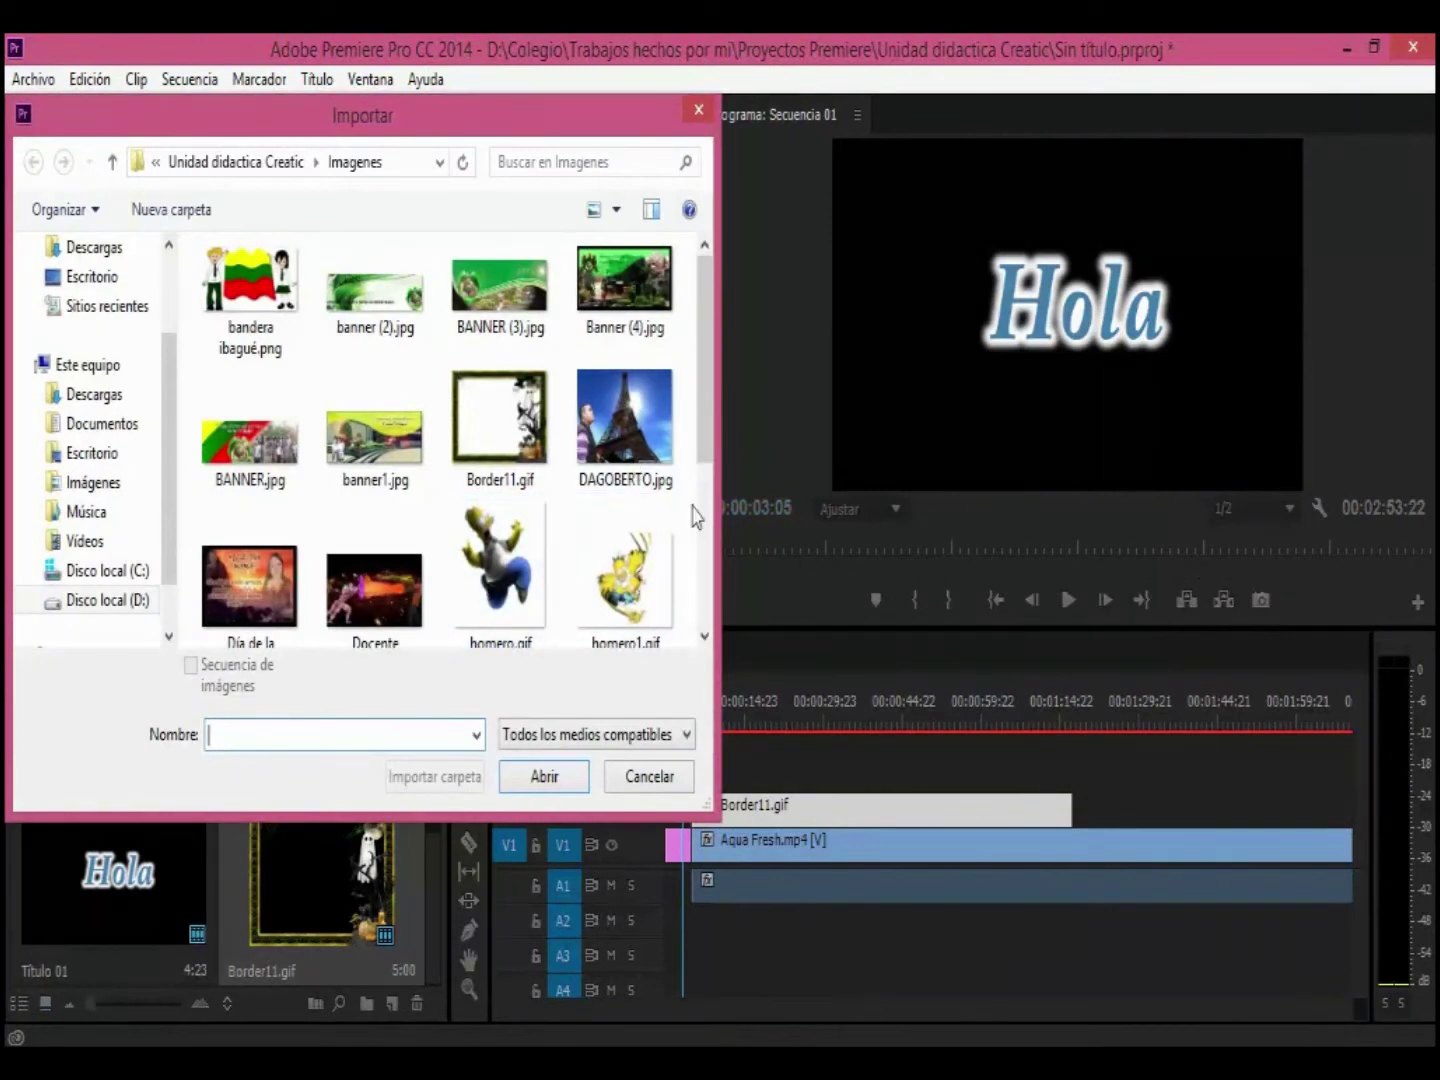
left_click_drag(707, 396, 702, 453)
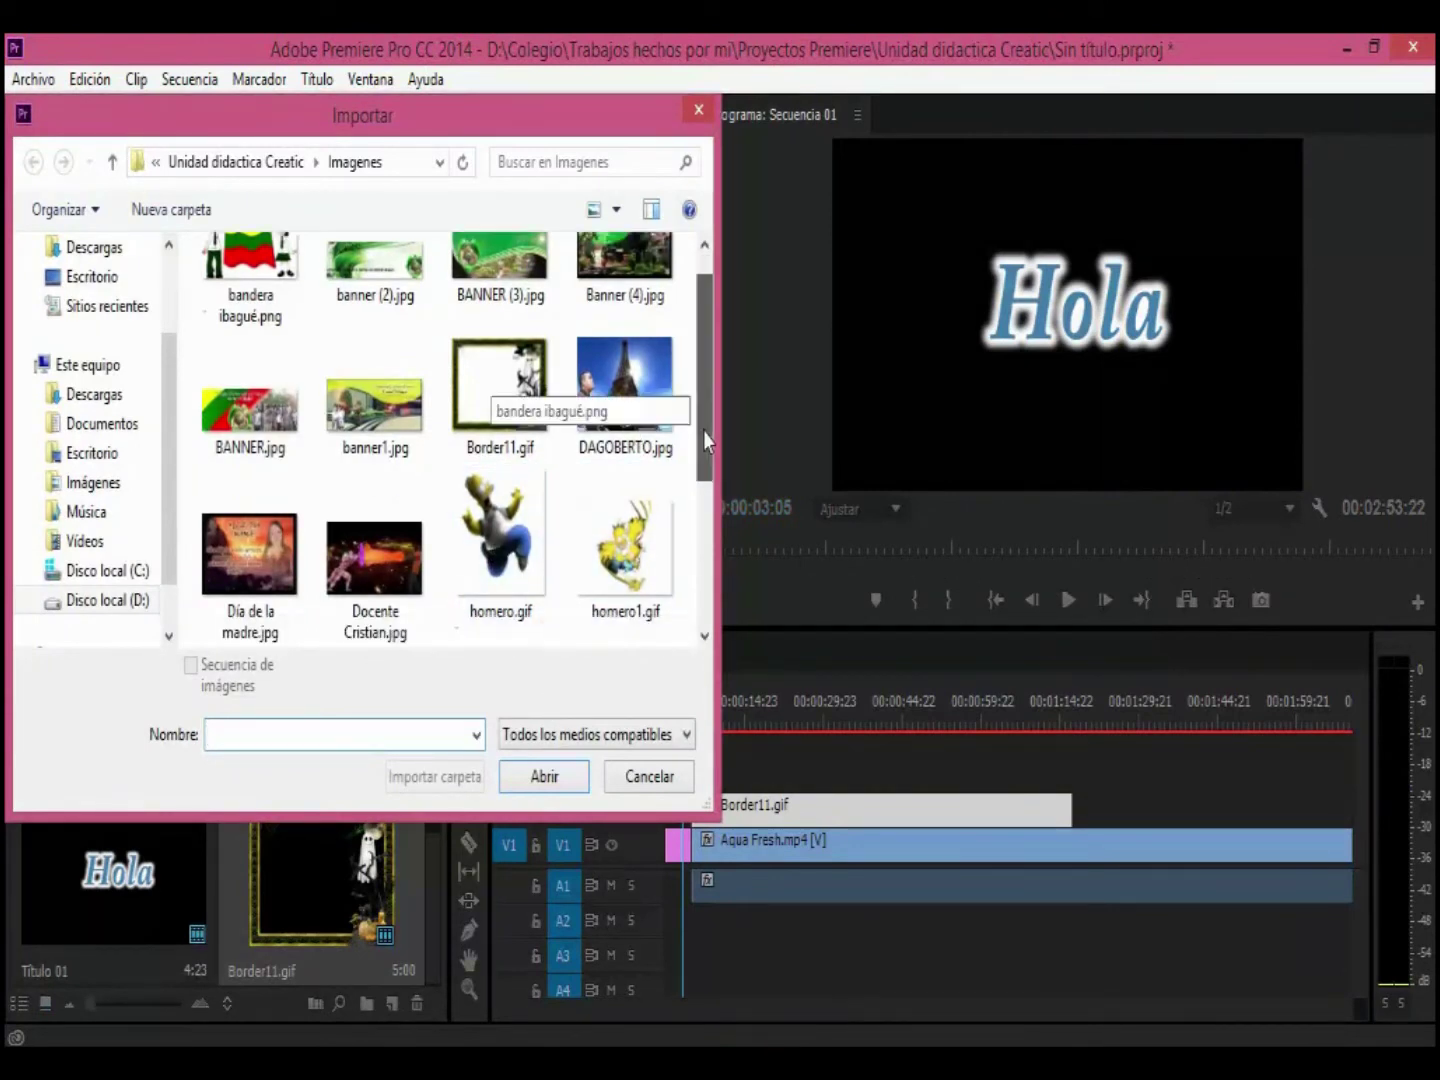
left_click(512, 495)
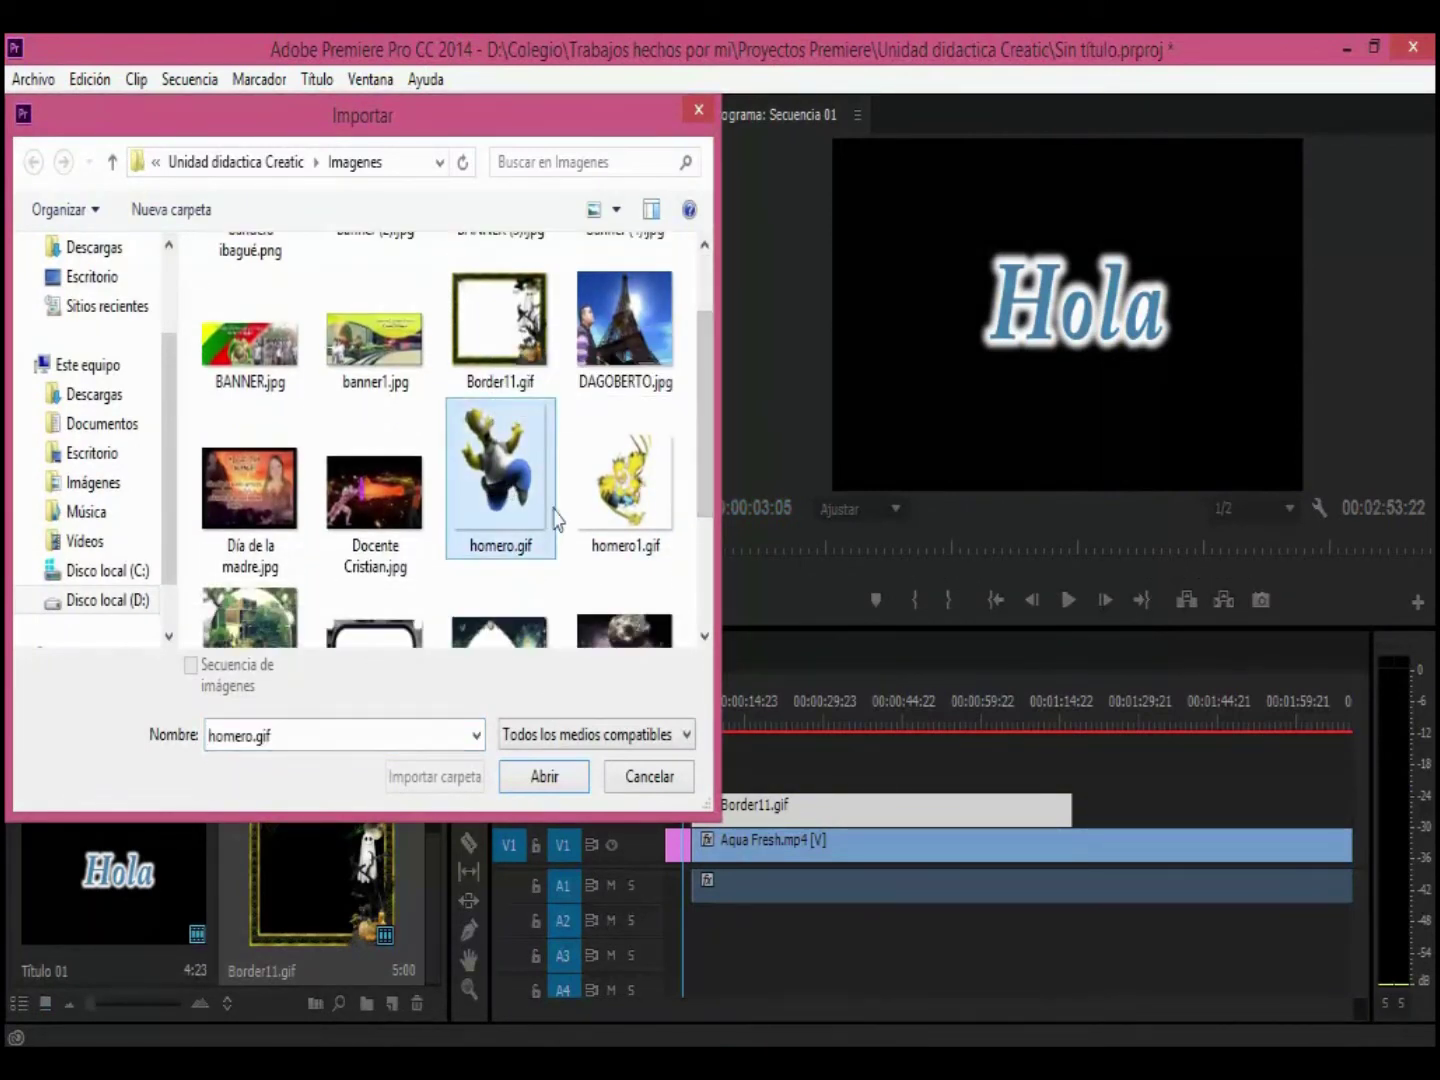
left_click(595, 515, "ctrl")
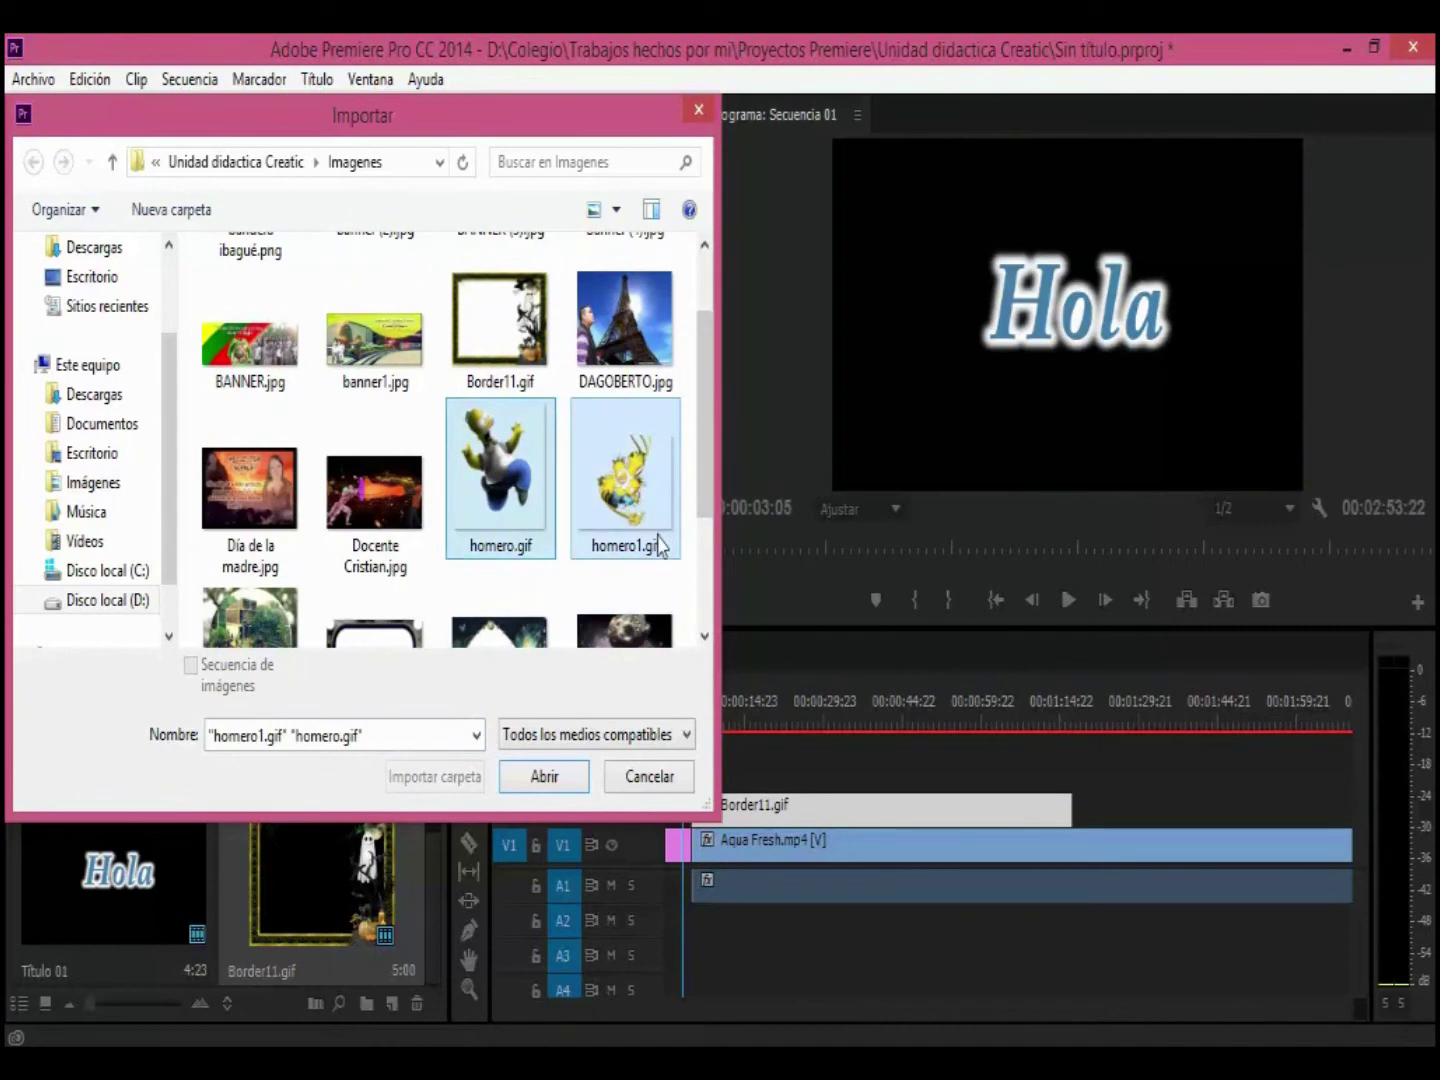
left_click(546, 785)
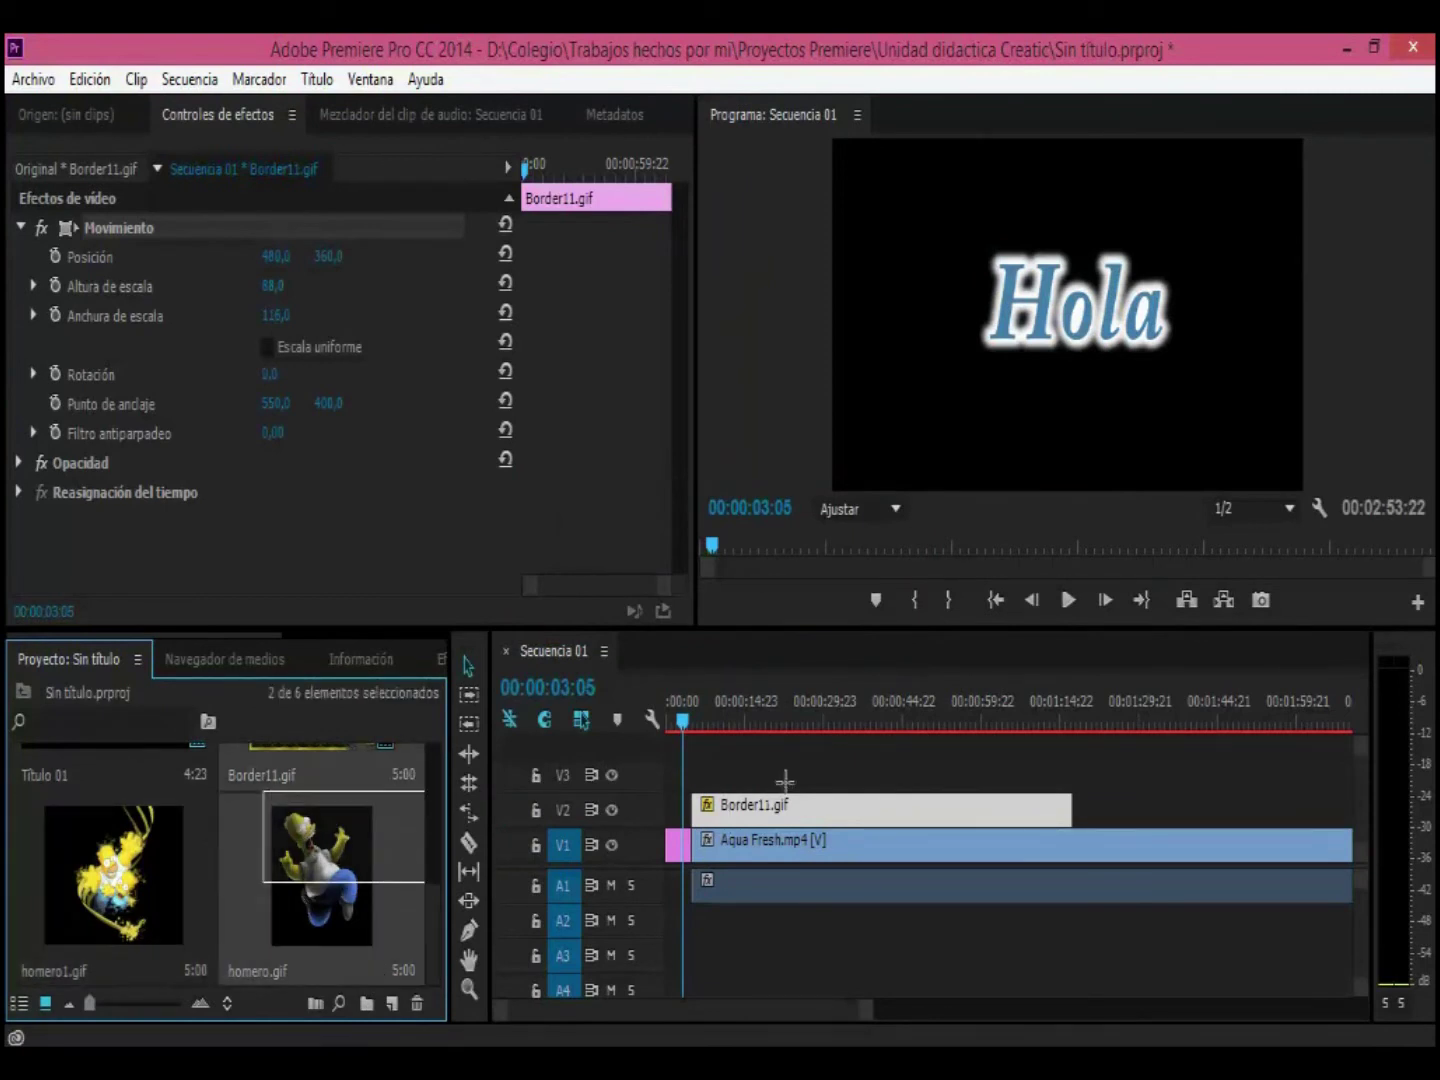
Step: Drag homero1.gif and homero.gif onto V3 at the sequence start and scrub to about 07:06 to view them
left_click(195, 907)
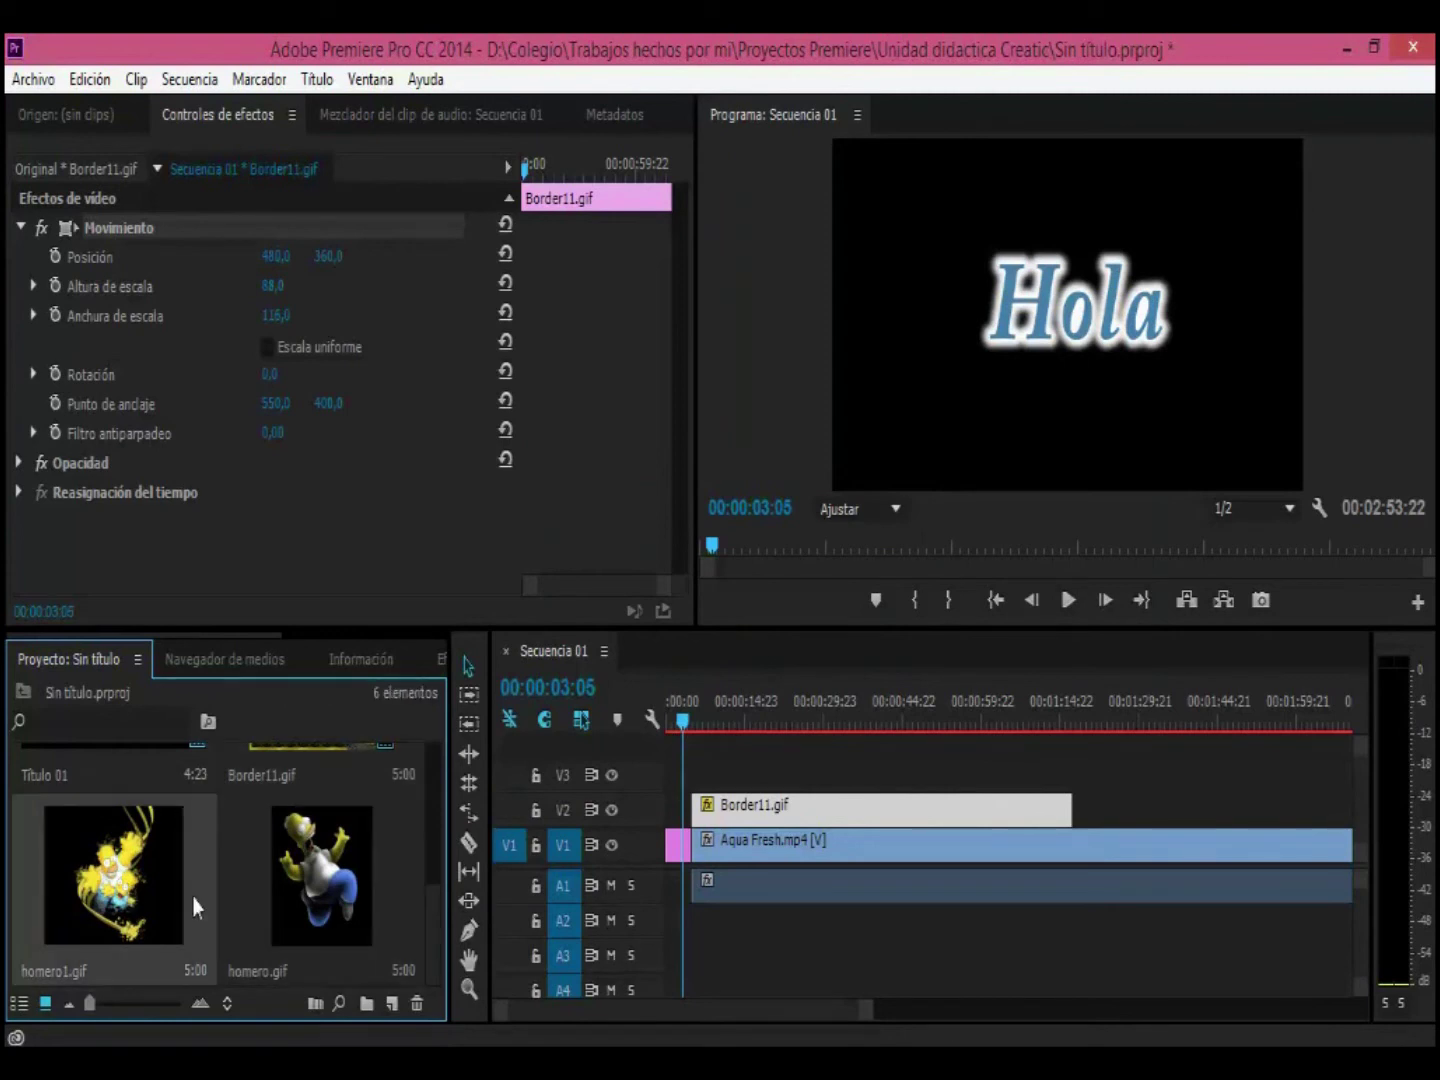
left_click(317, 910, "ctrl")
left_click_drag(316, 910, 728, 786)
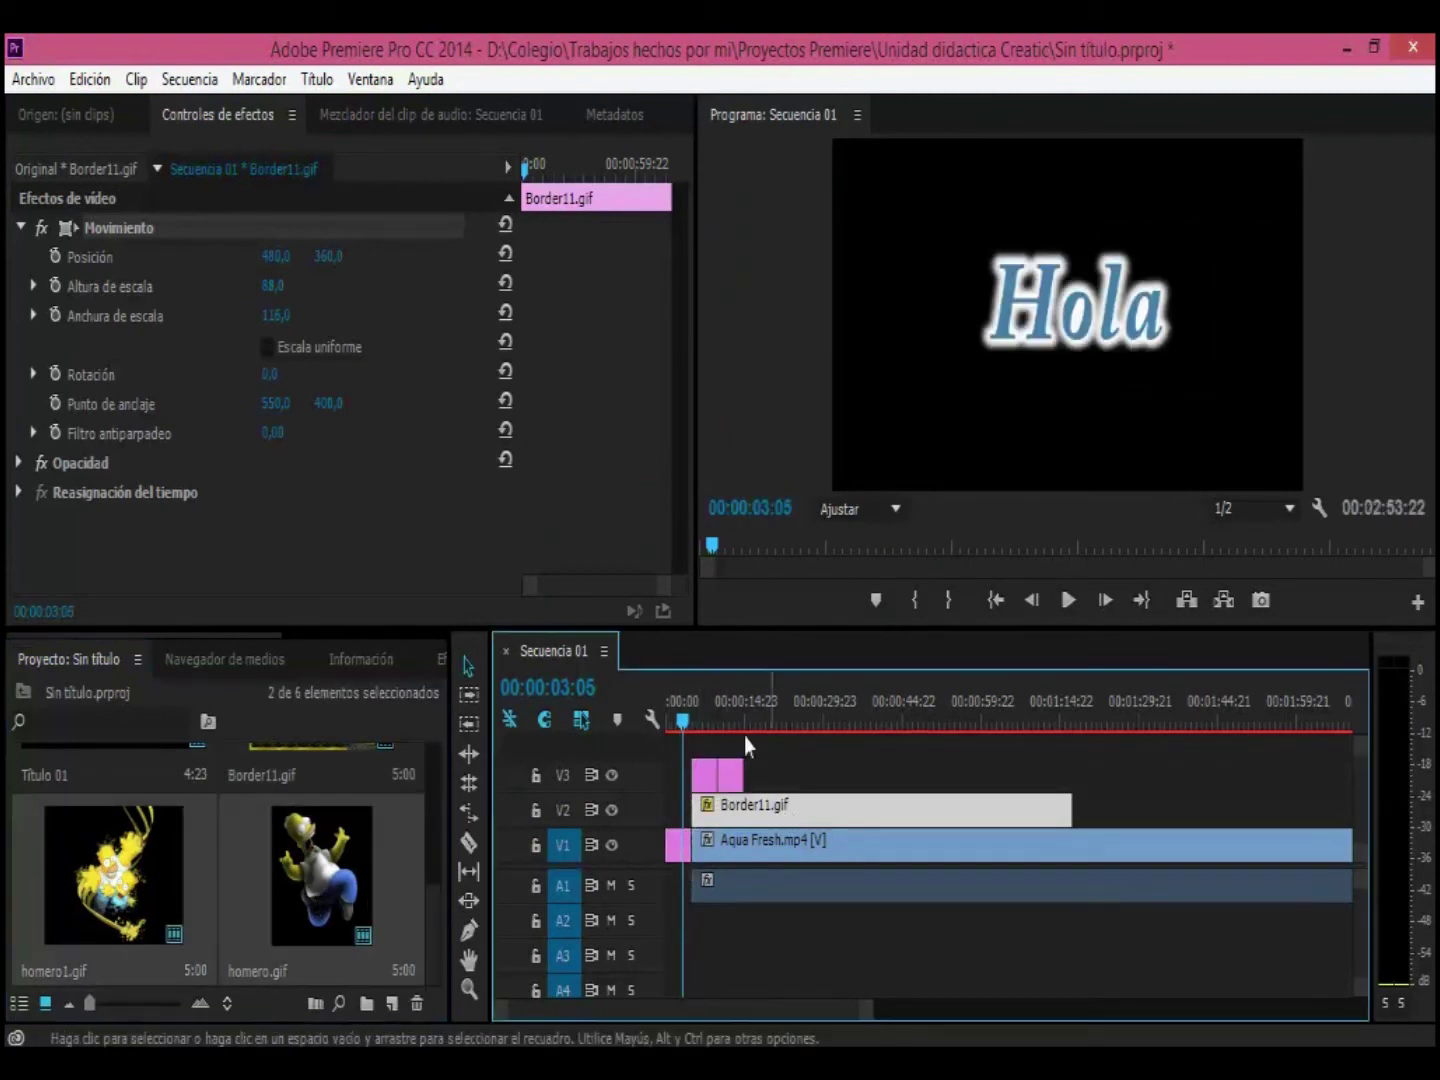
left_click_drag(684, 720, 700, 720)
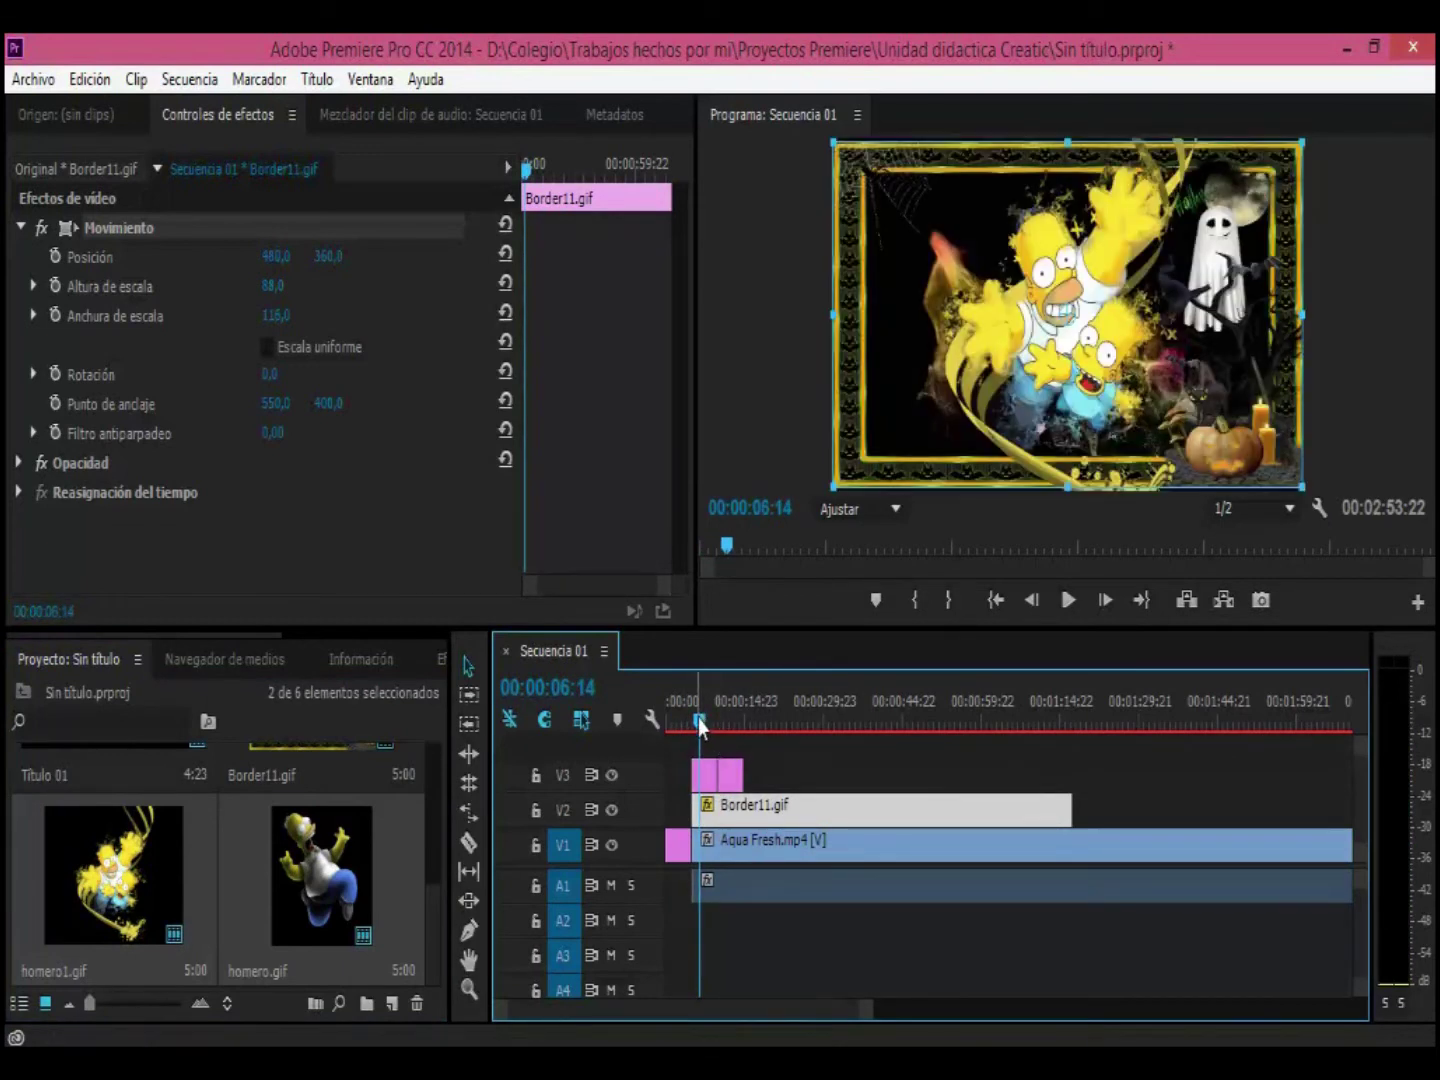
left_click_drag(698, 718, 703, 717)
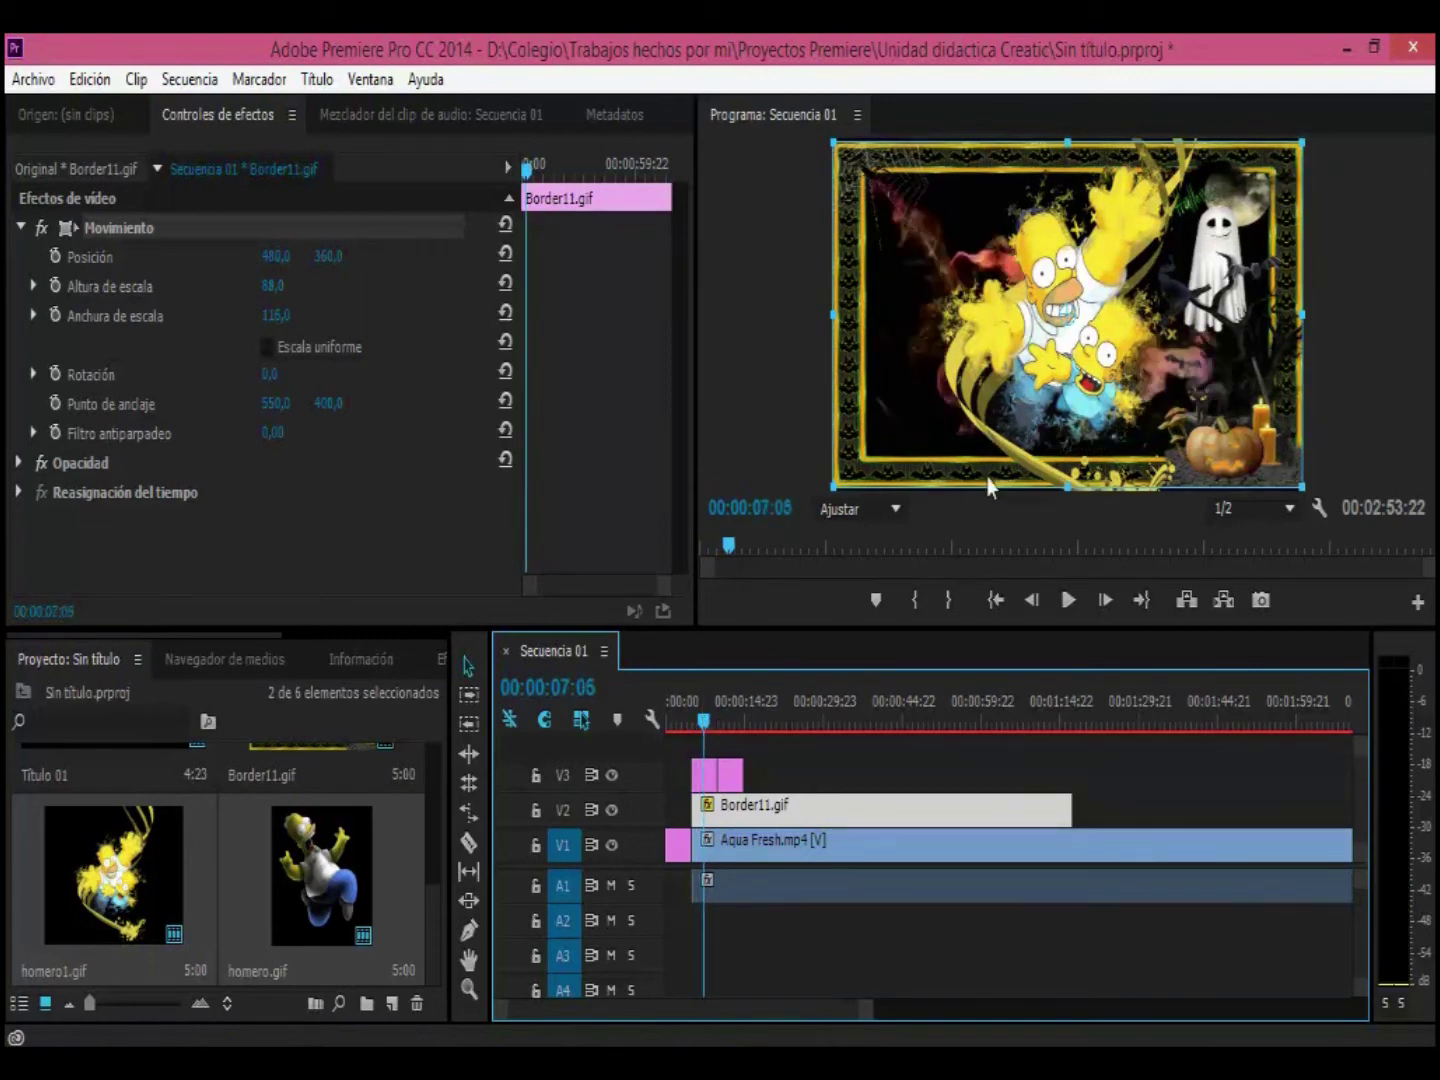
left_click(1041, 345)
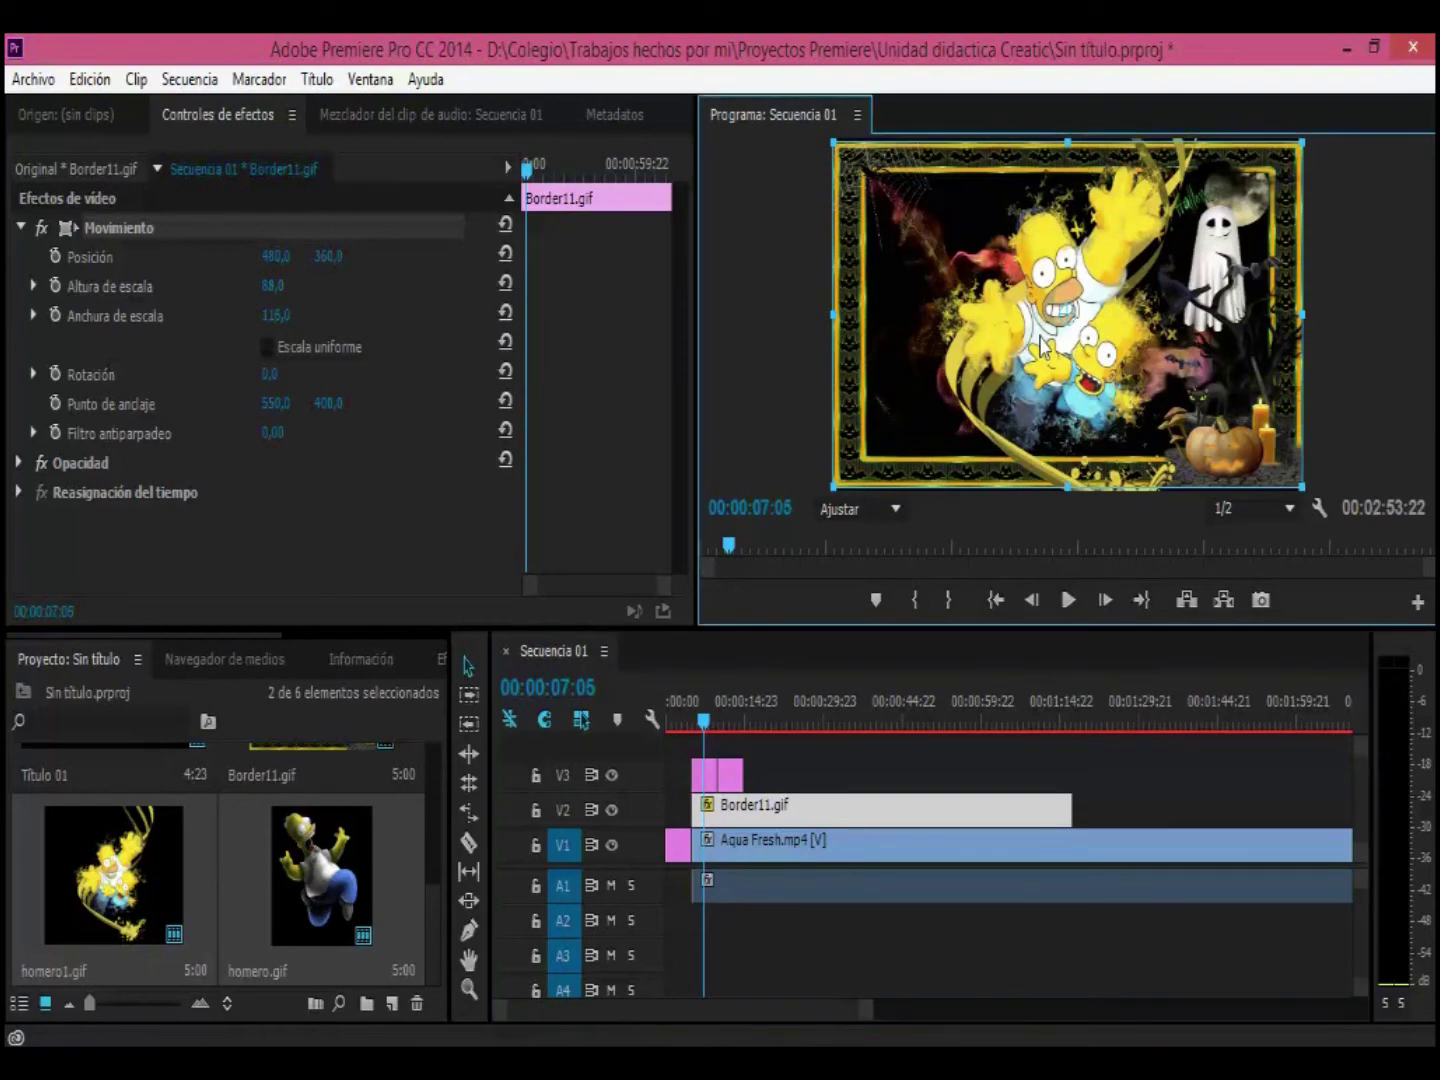
left_click(1049, 360)
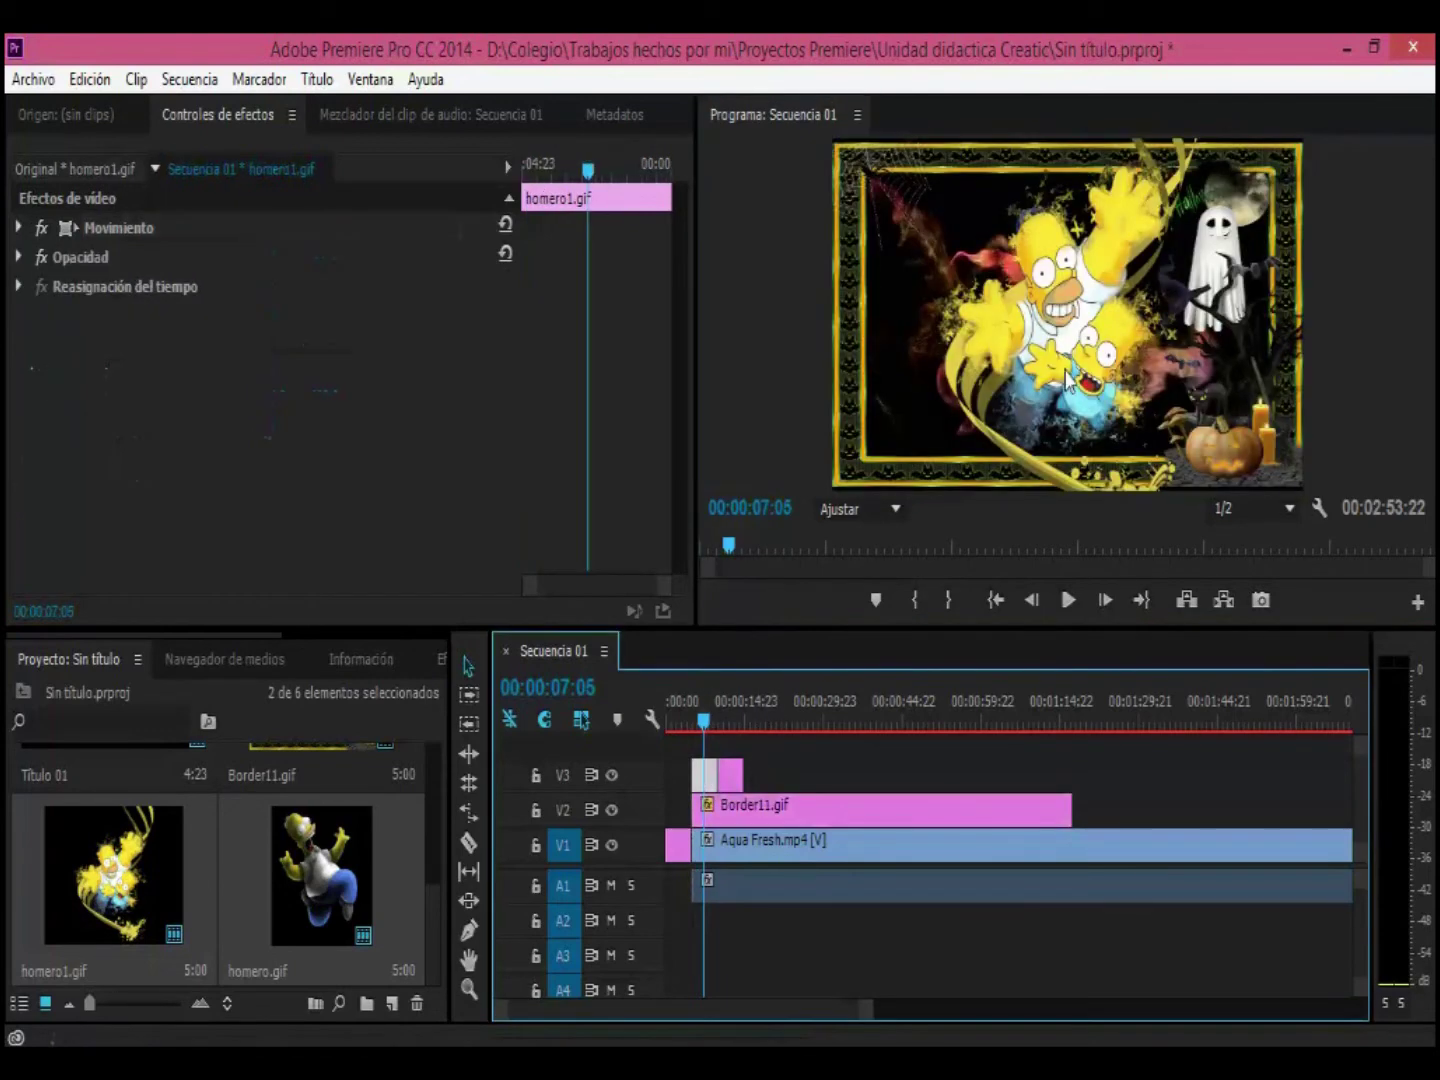
Step: Shrink homero.gif and move it left and down inside the Halloween border
left_click(1049, 361)
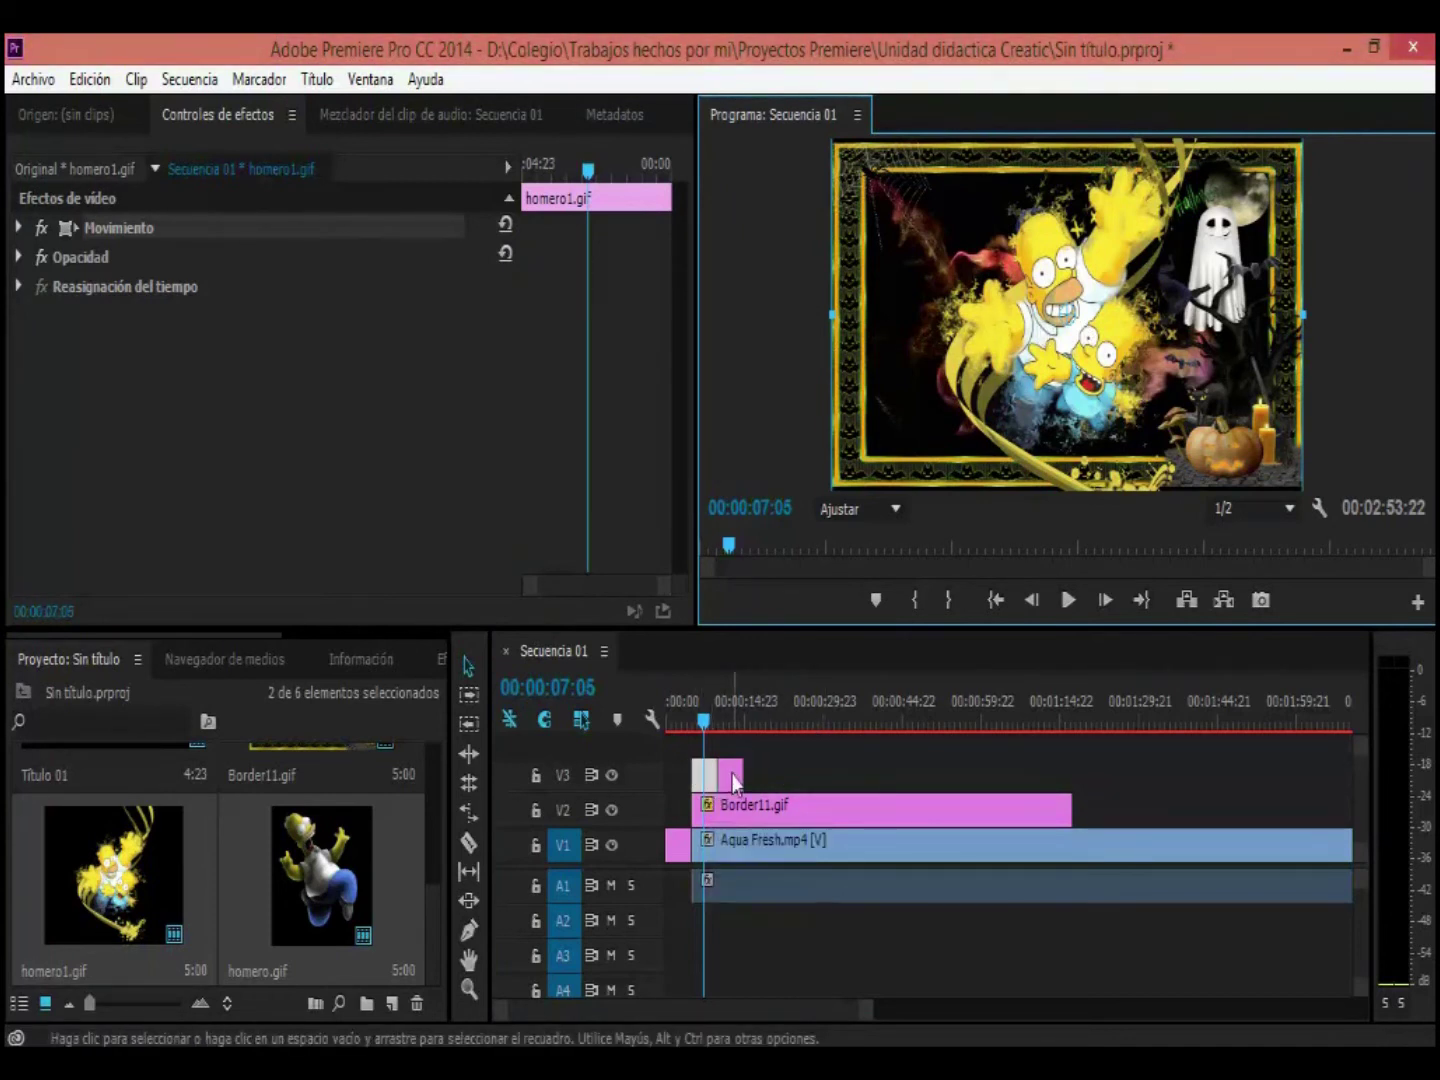
left_click(731, 783)
left_click(733, 715)
left_click(1047, 343)
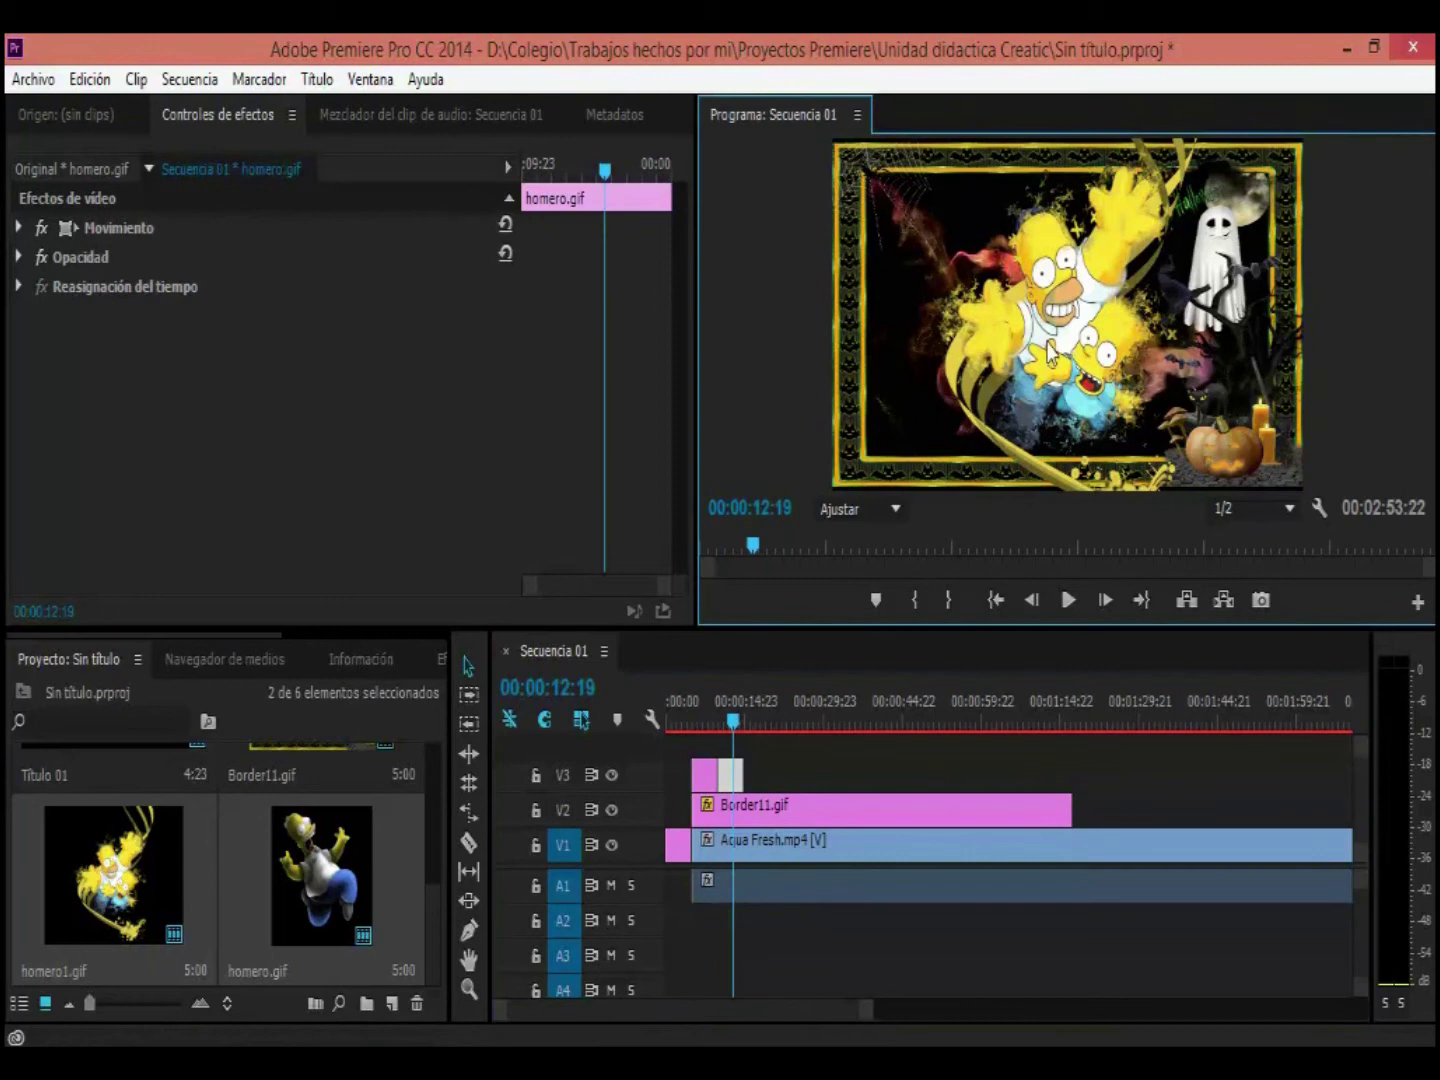
left_click_drag(907, 318, 998, 319)
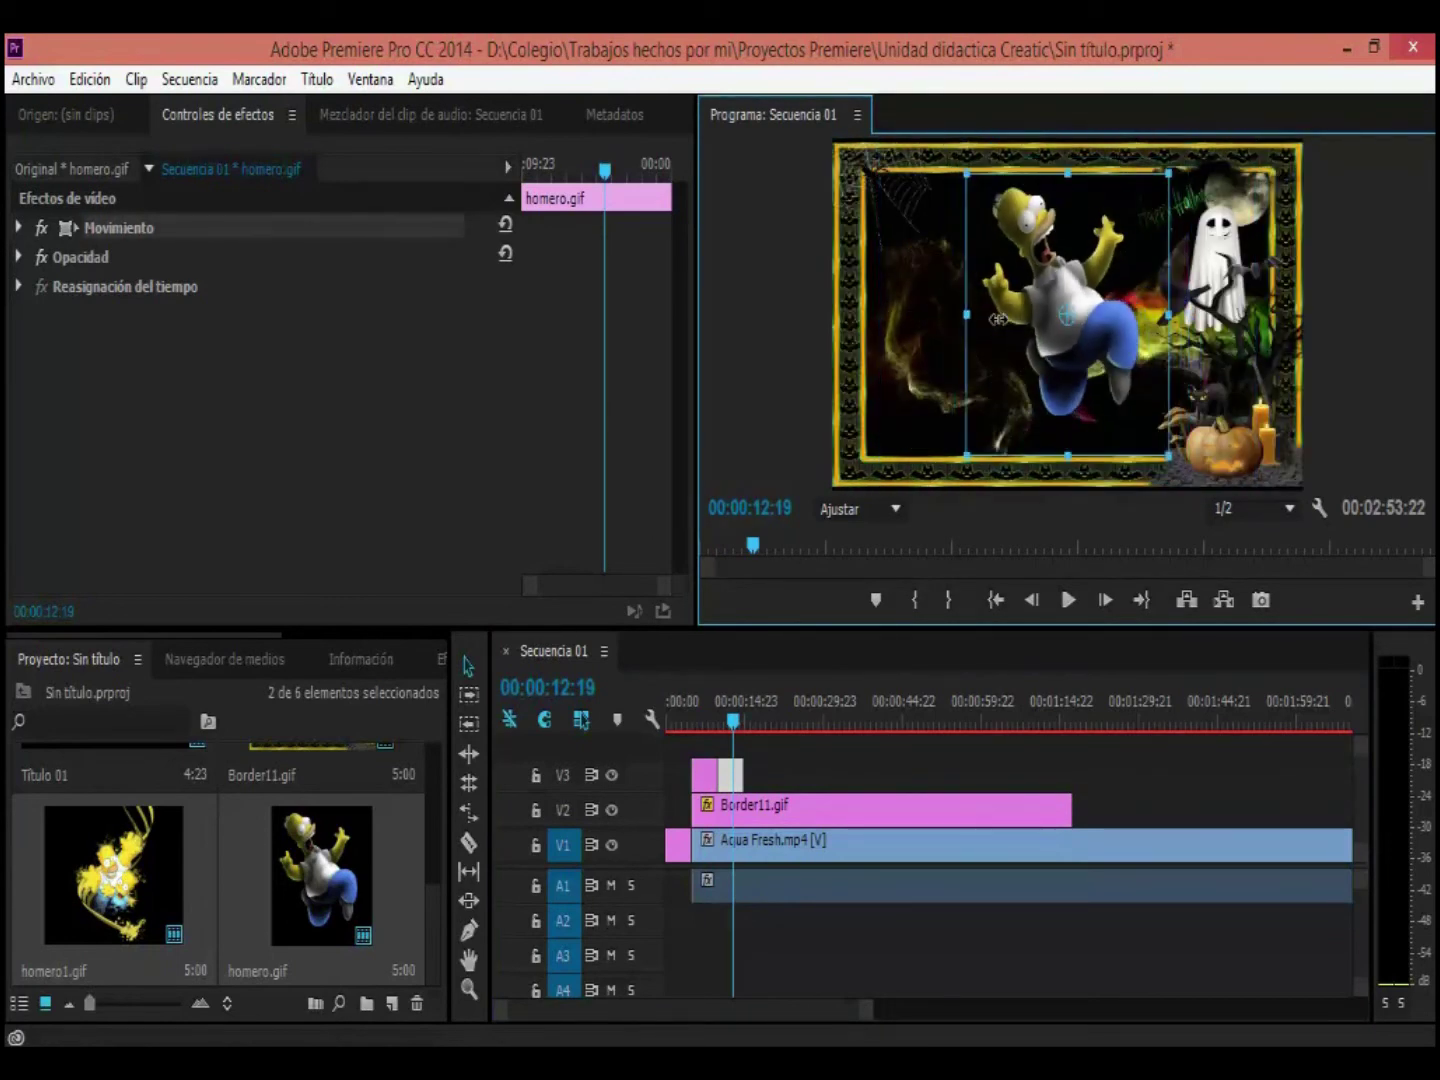
left_click_drag(1037, 285, 970, 306)
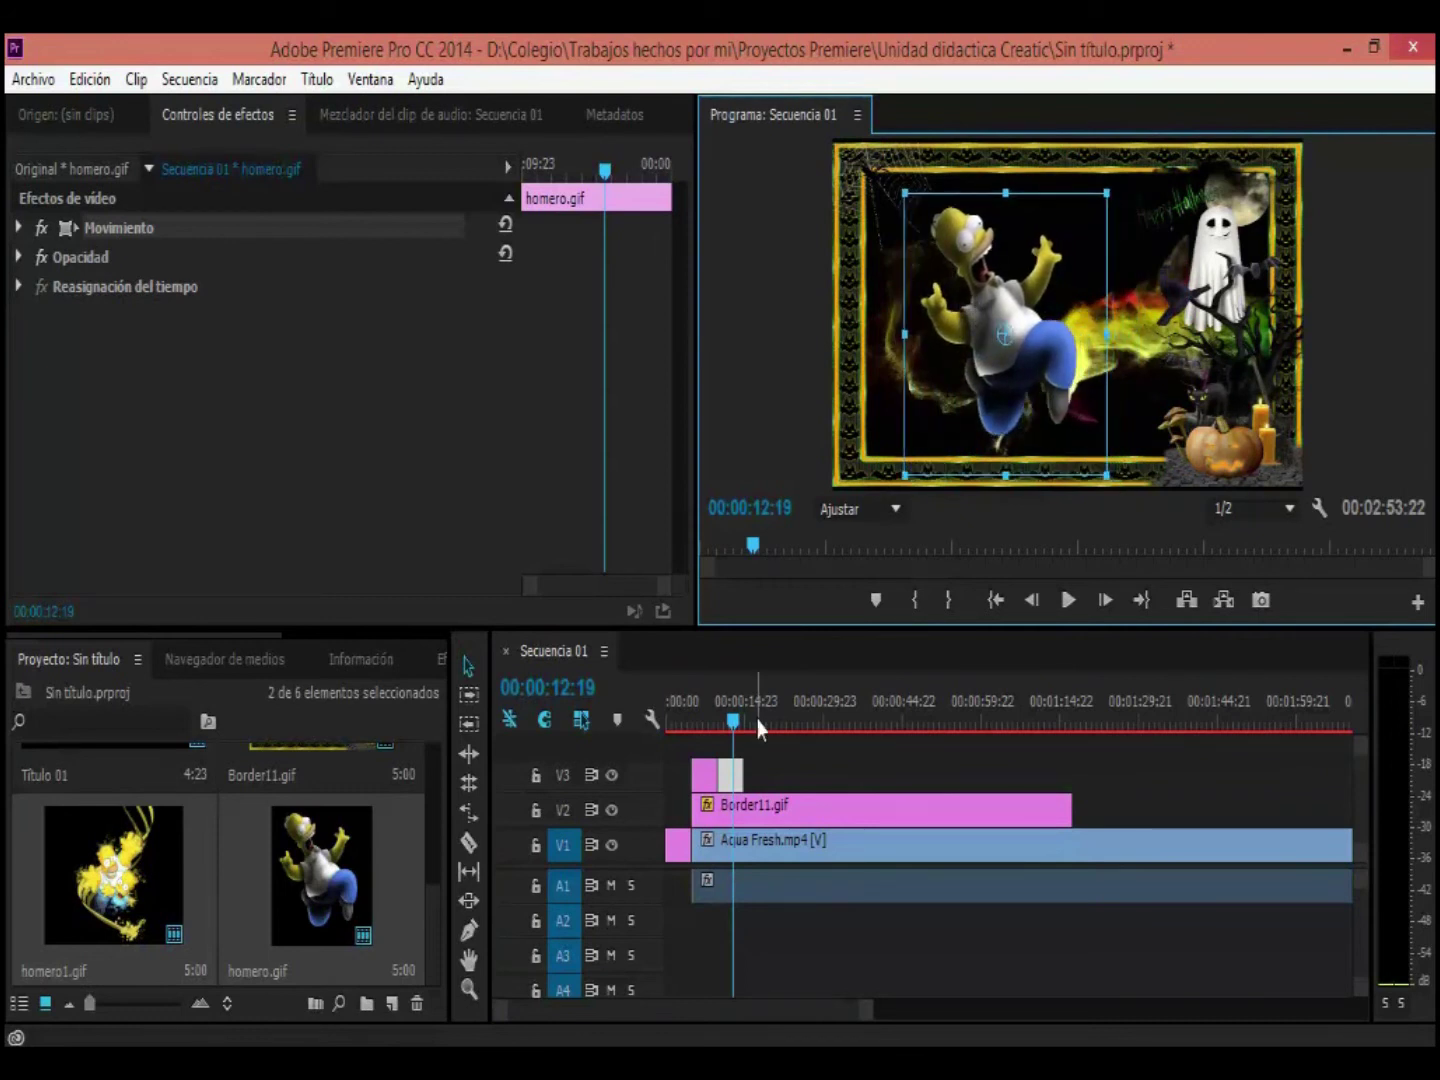
Step: Scale homero1.gif down inside the border, nudge it into place, and return to the sequence start
left_click(705, 719)
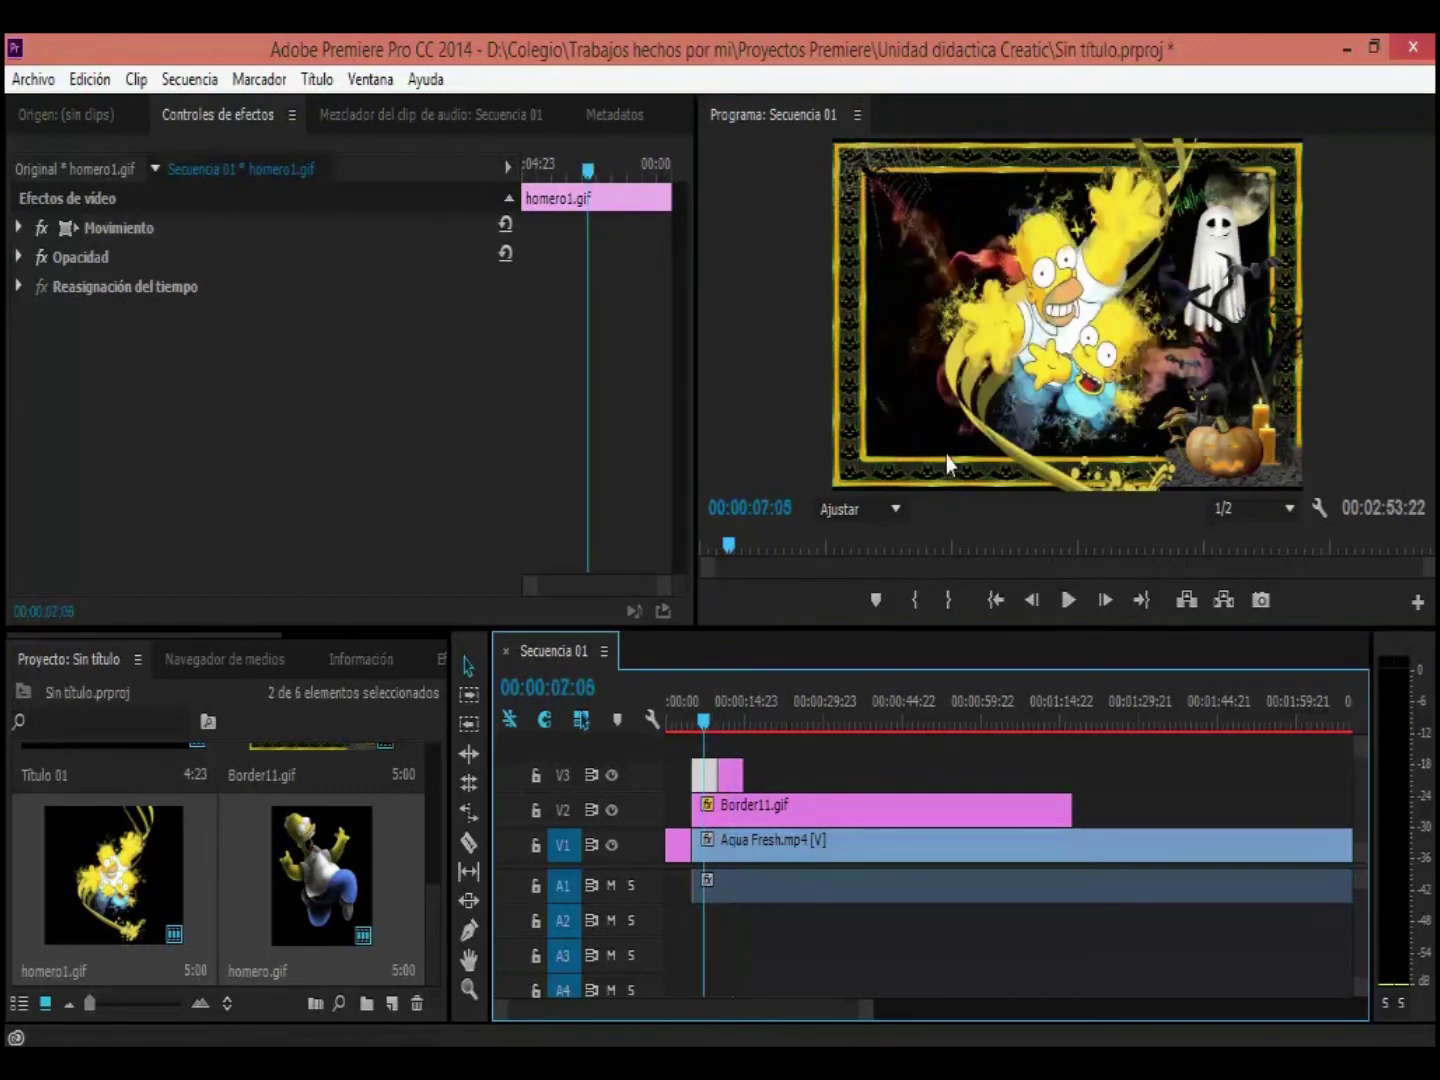
left_click(1033, 322)
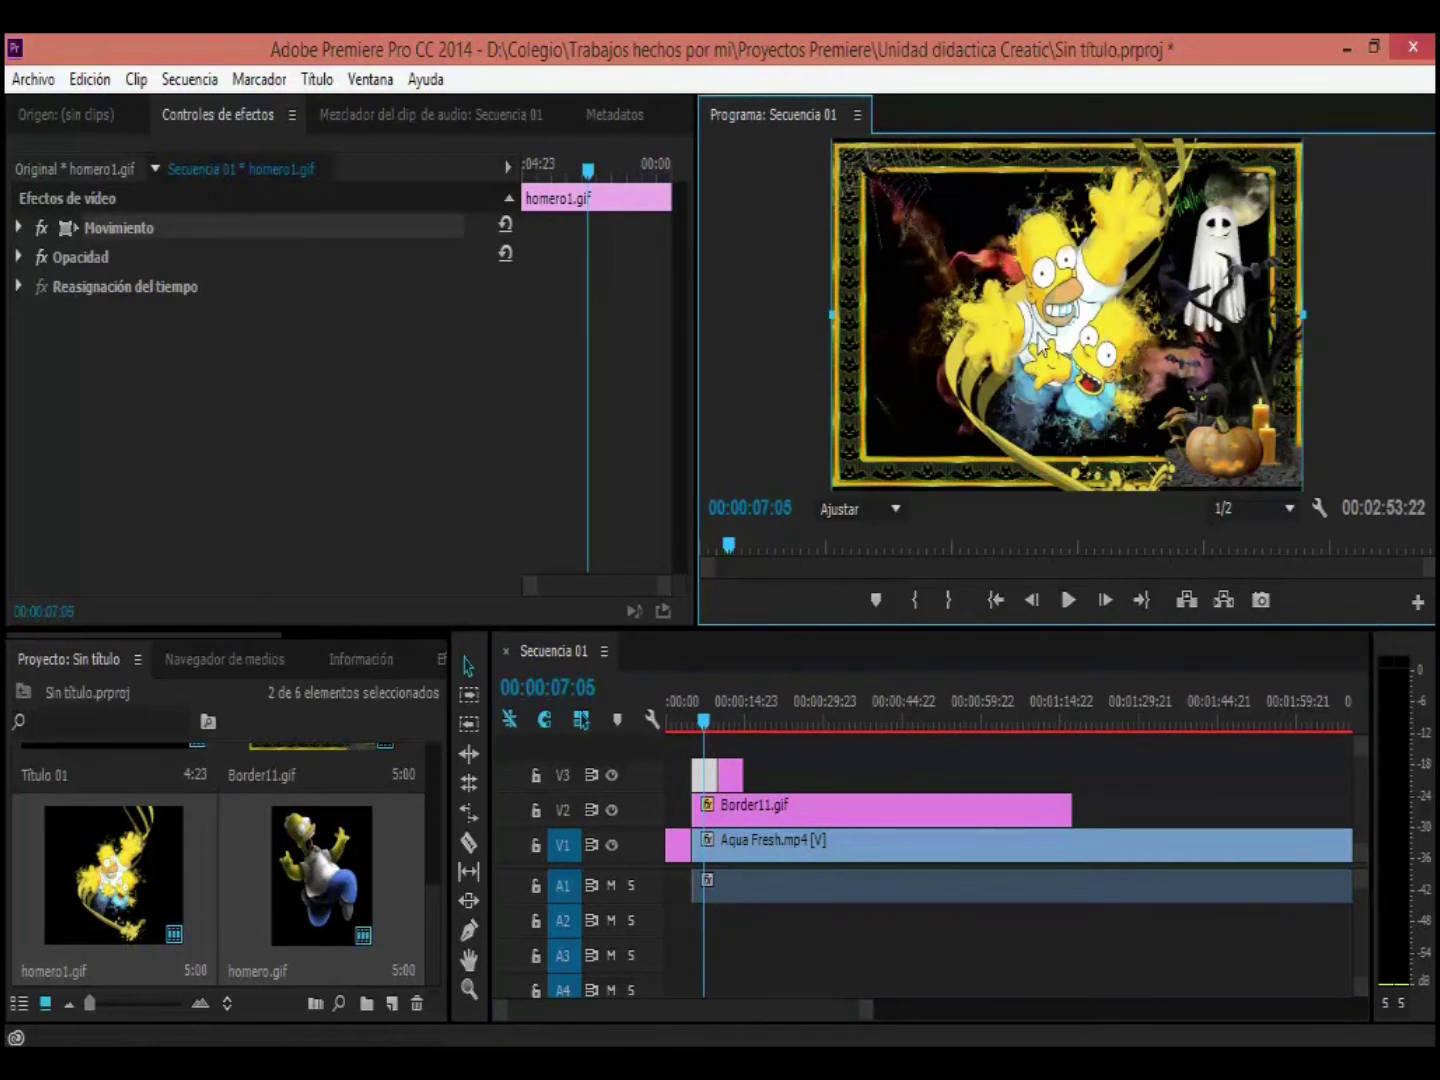
mouse_move(858, 316)
left_mouse_down()
mouse_move(1023, 347)
mouse_move(961, 346)
left_mouse_up()
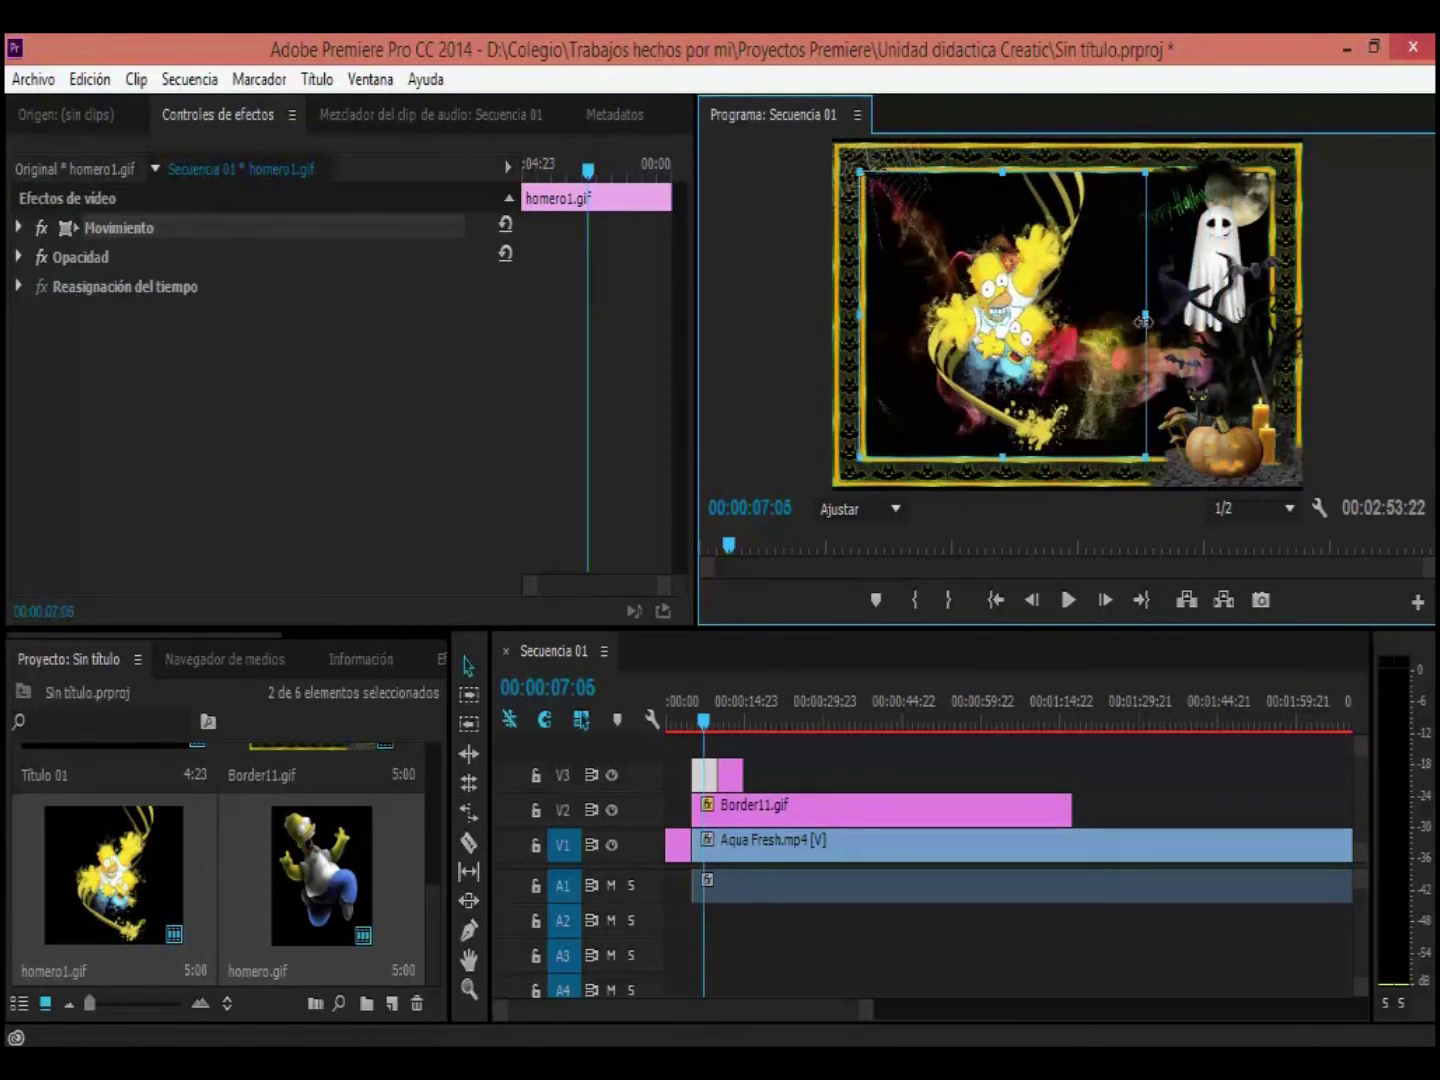
left_click_drag(1154, 319, 1175, 319)
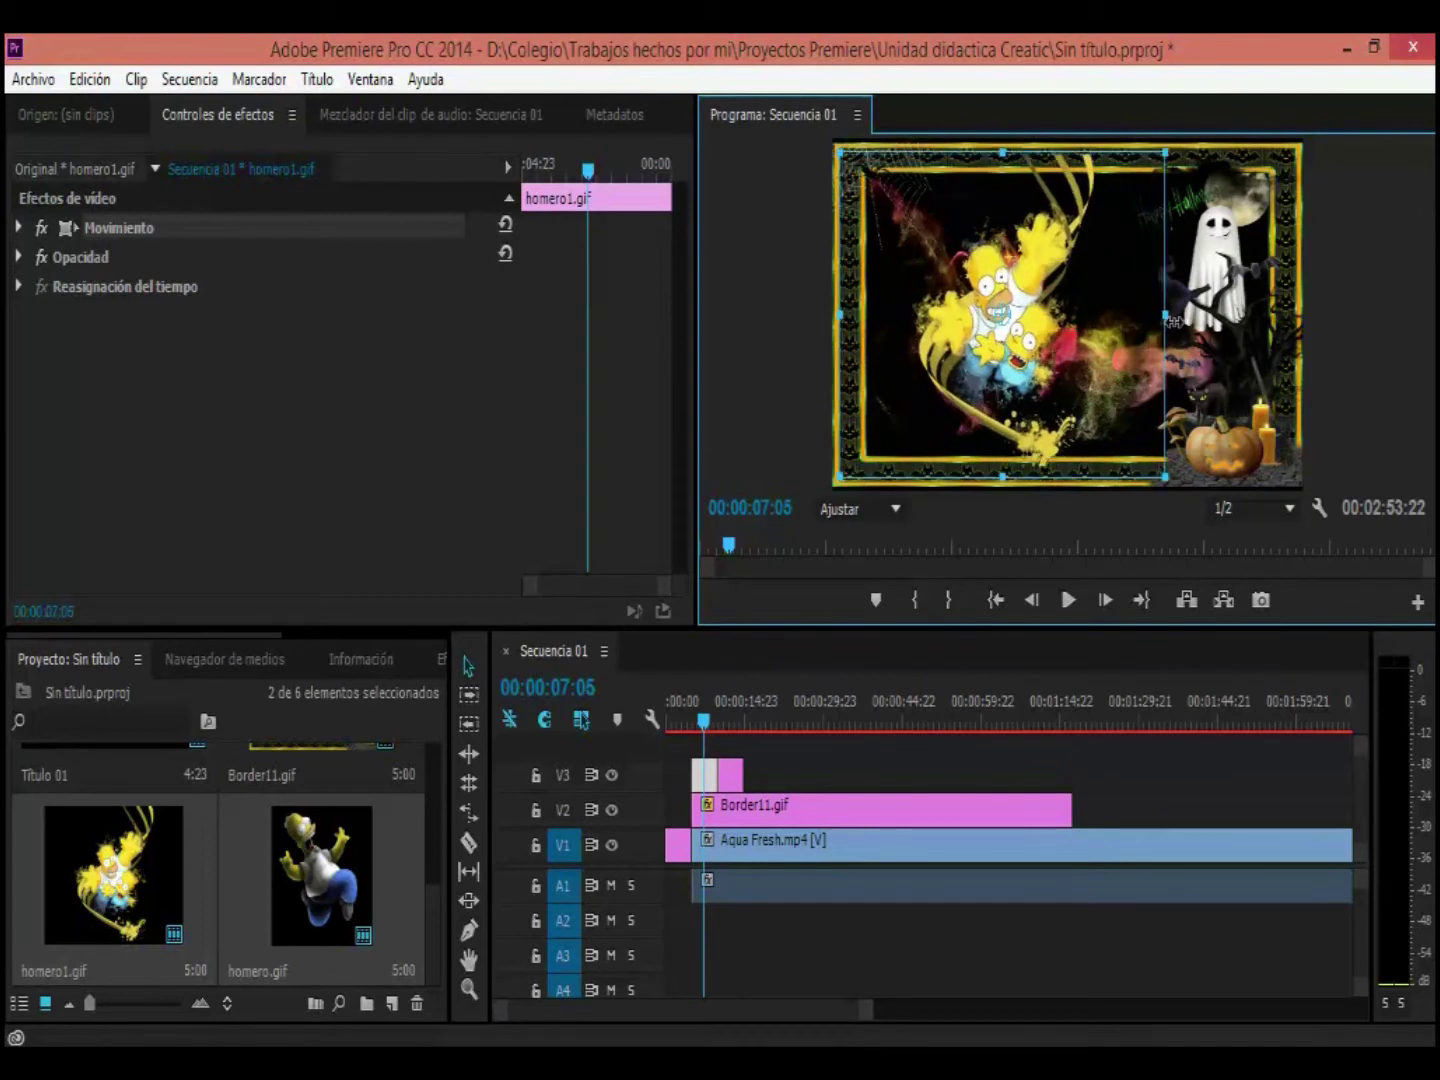
left_click_drag(991, 287, 1000, 275)
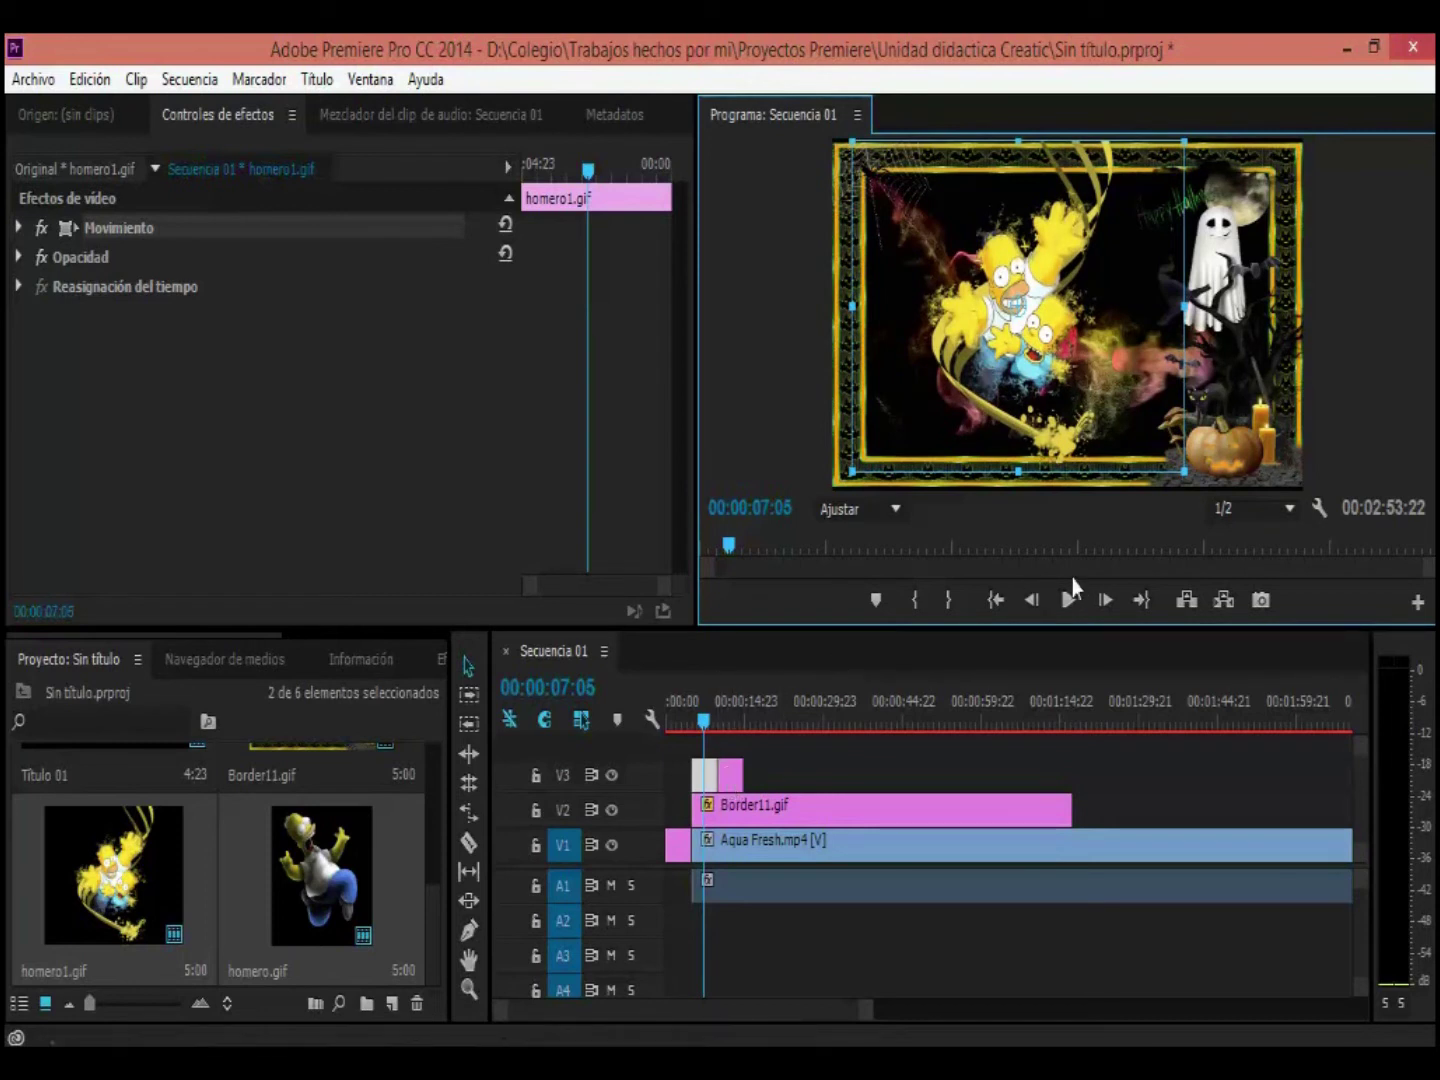
left_click(674, 716)
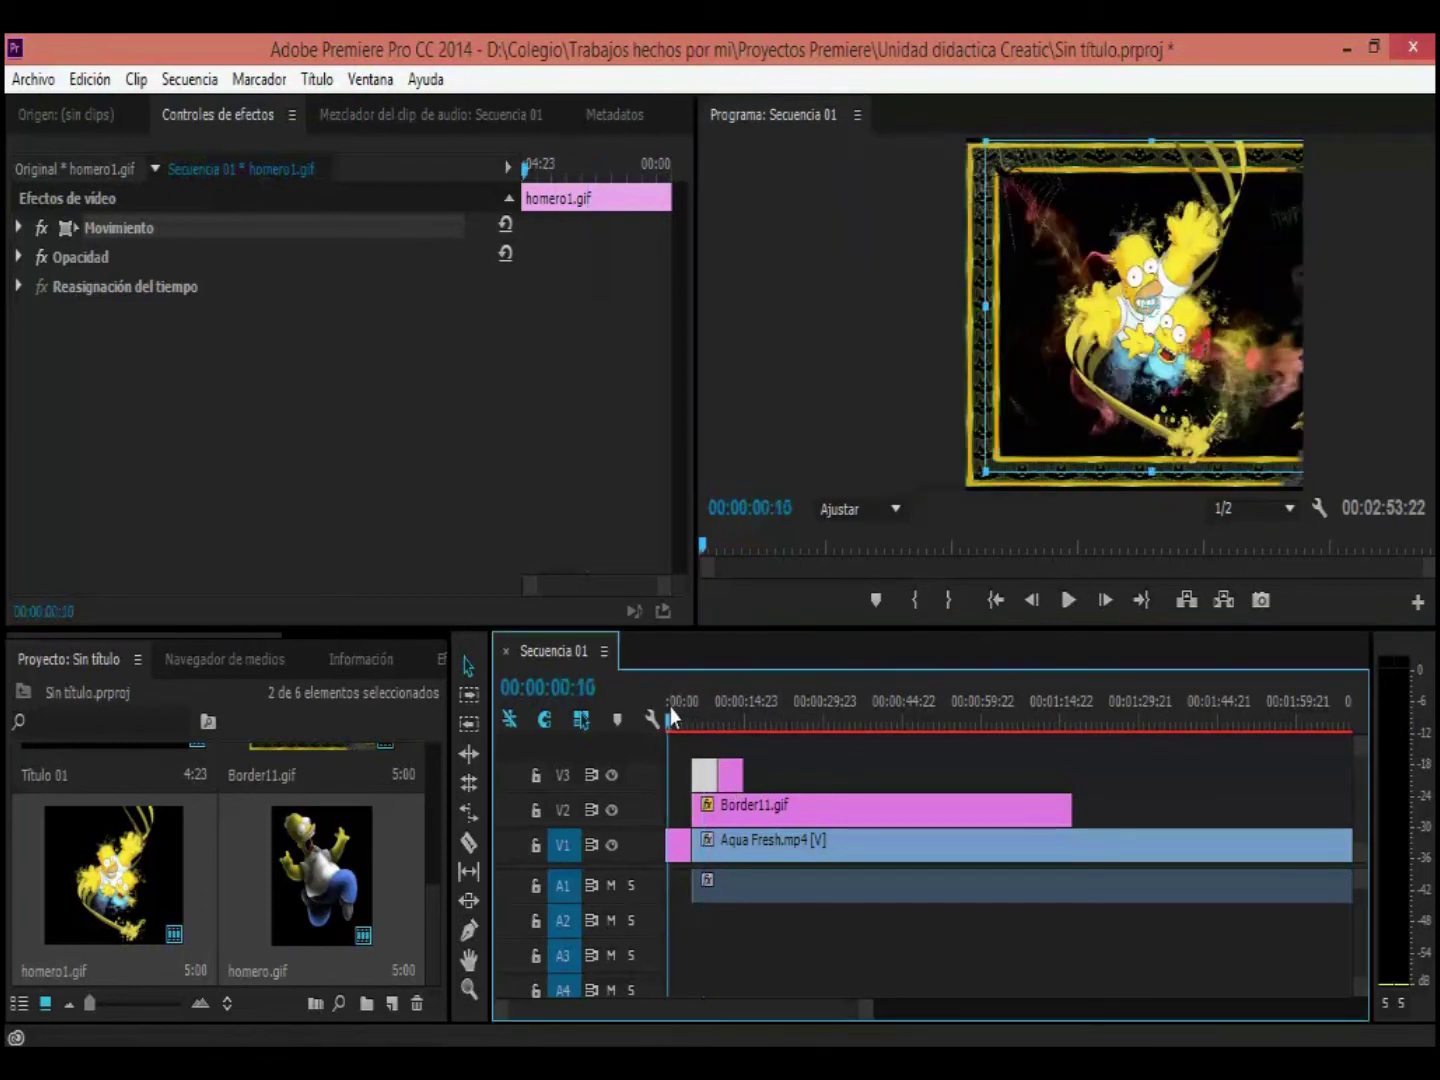
Step: Play and scrub through the sequence to 00:00:31:21, then show the Efectos panel from Ventana
key("space")
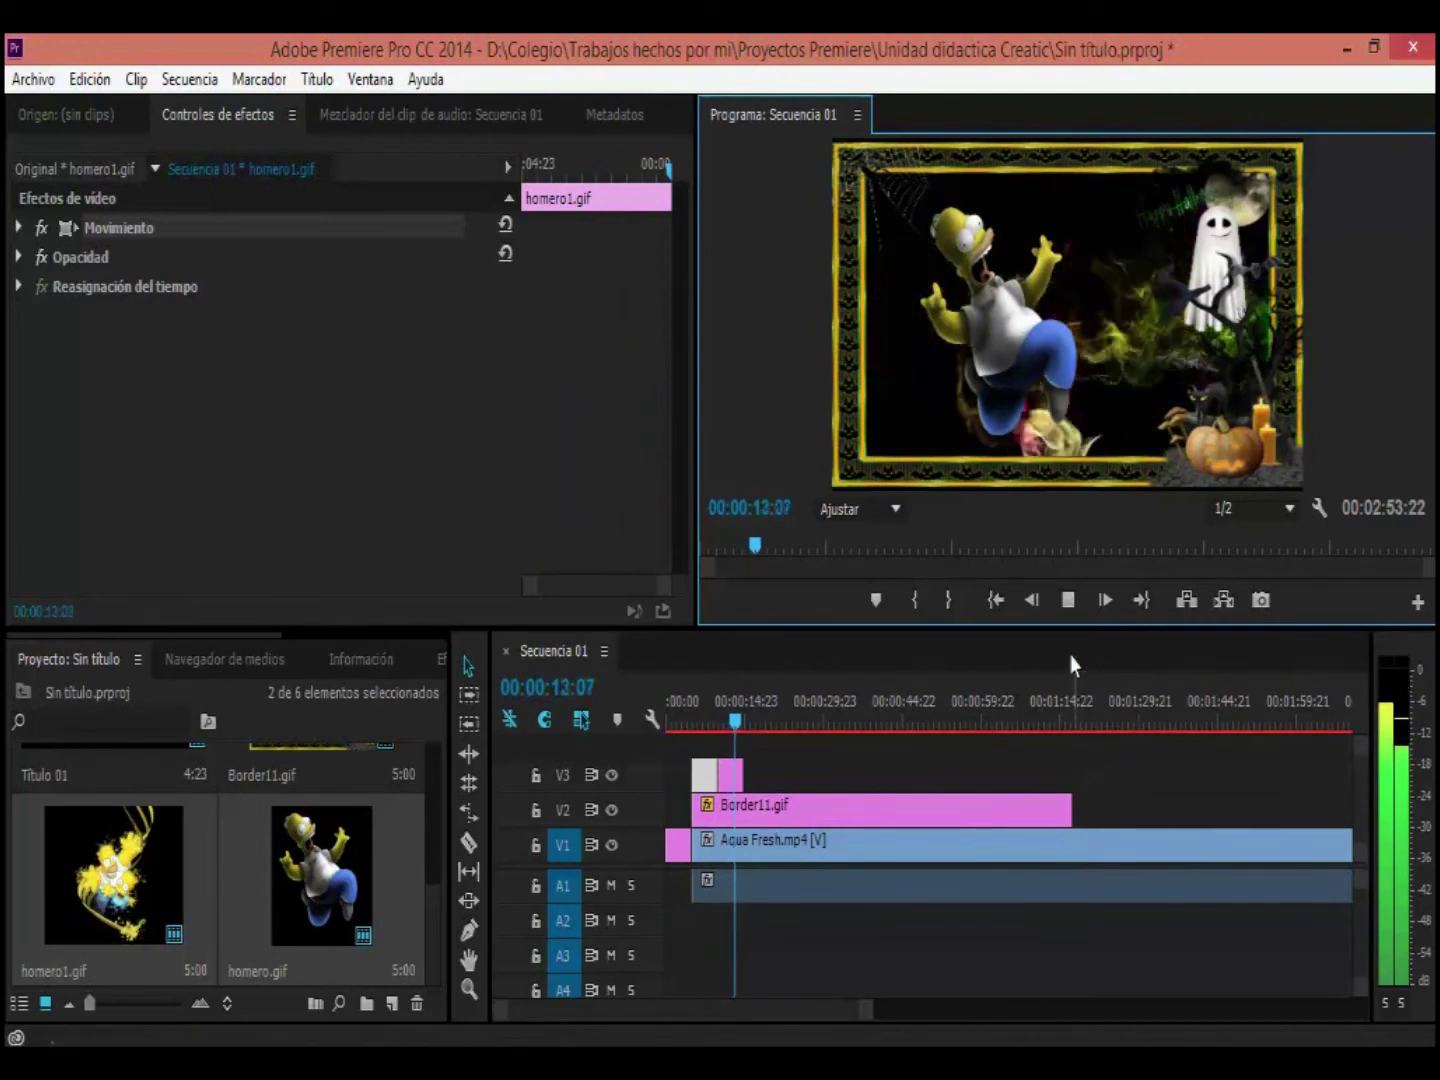
left_click(1068, 602)
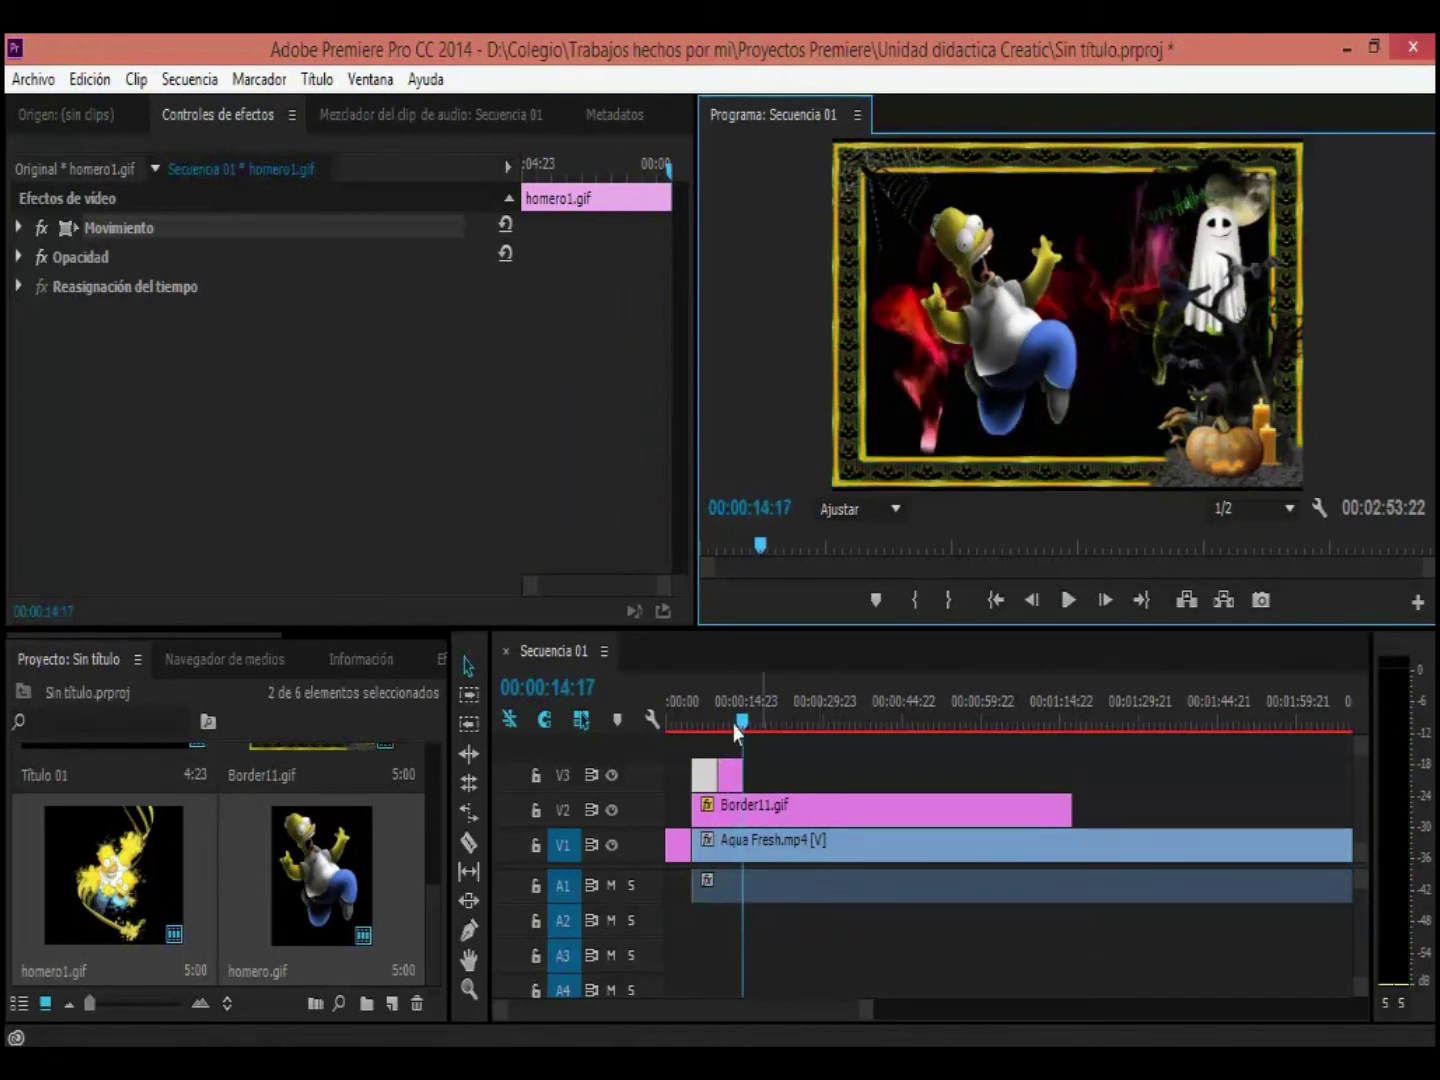
left_click_drag(746, 724, 818, 722)
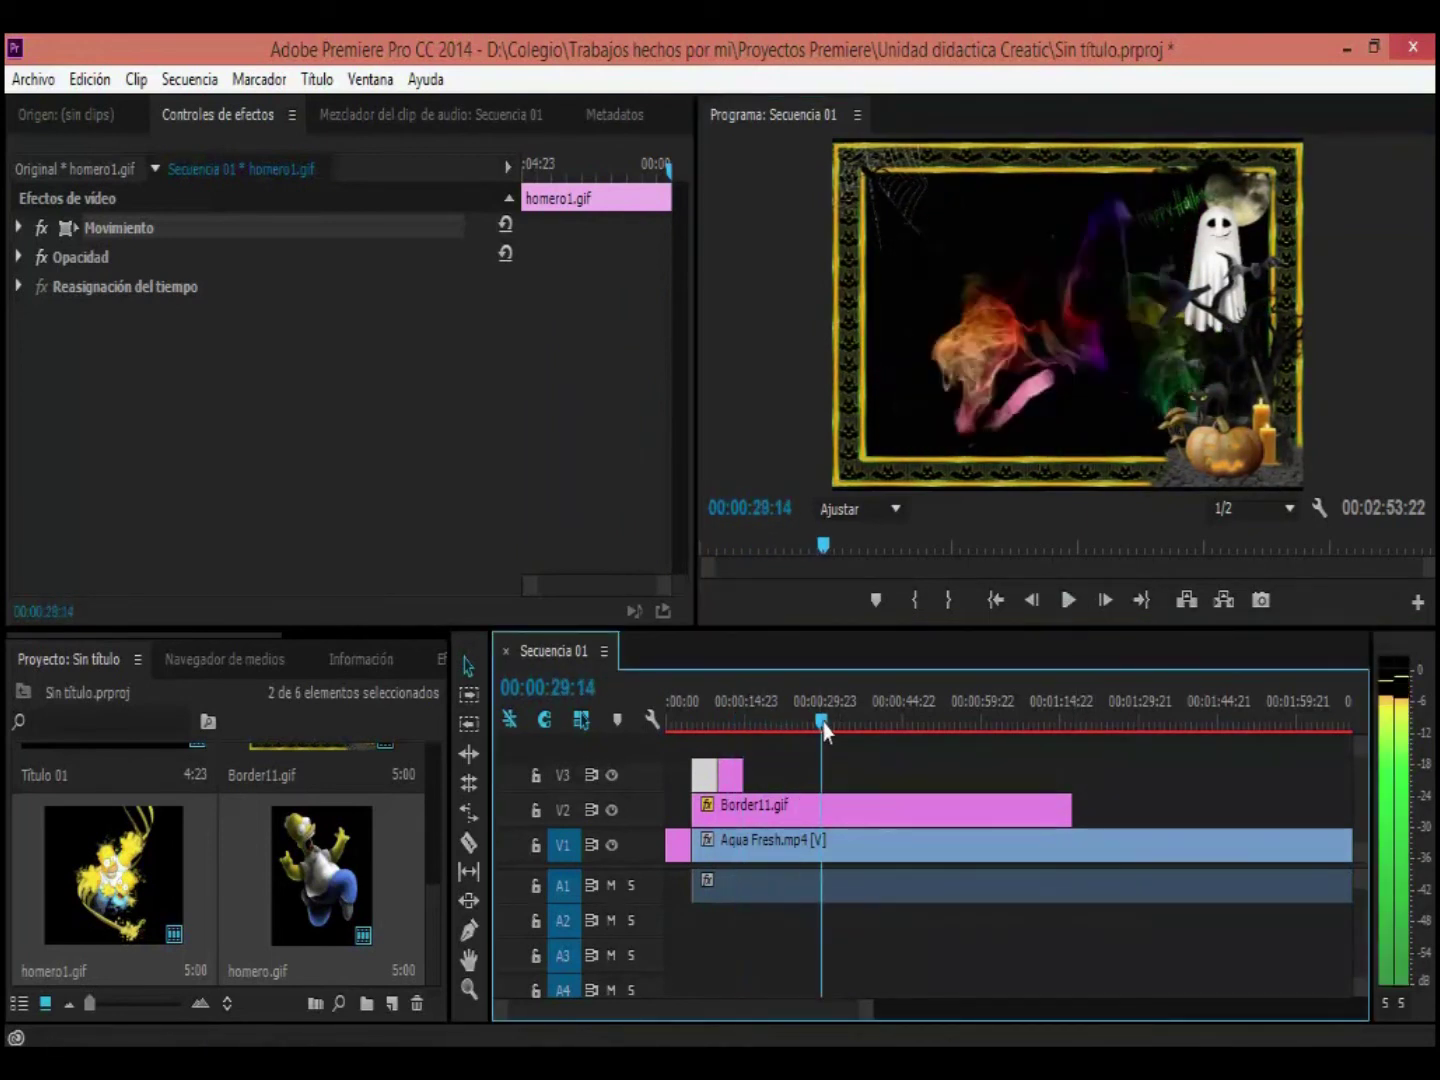
left_click(1068, 602)
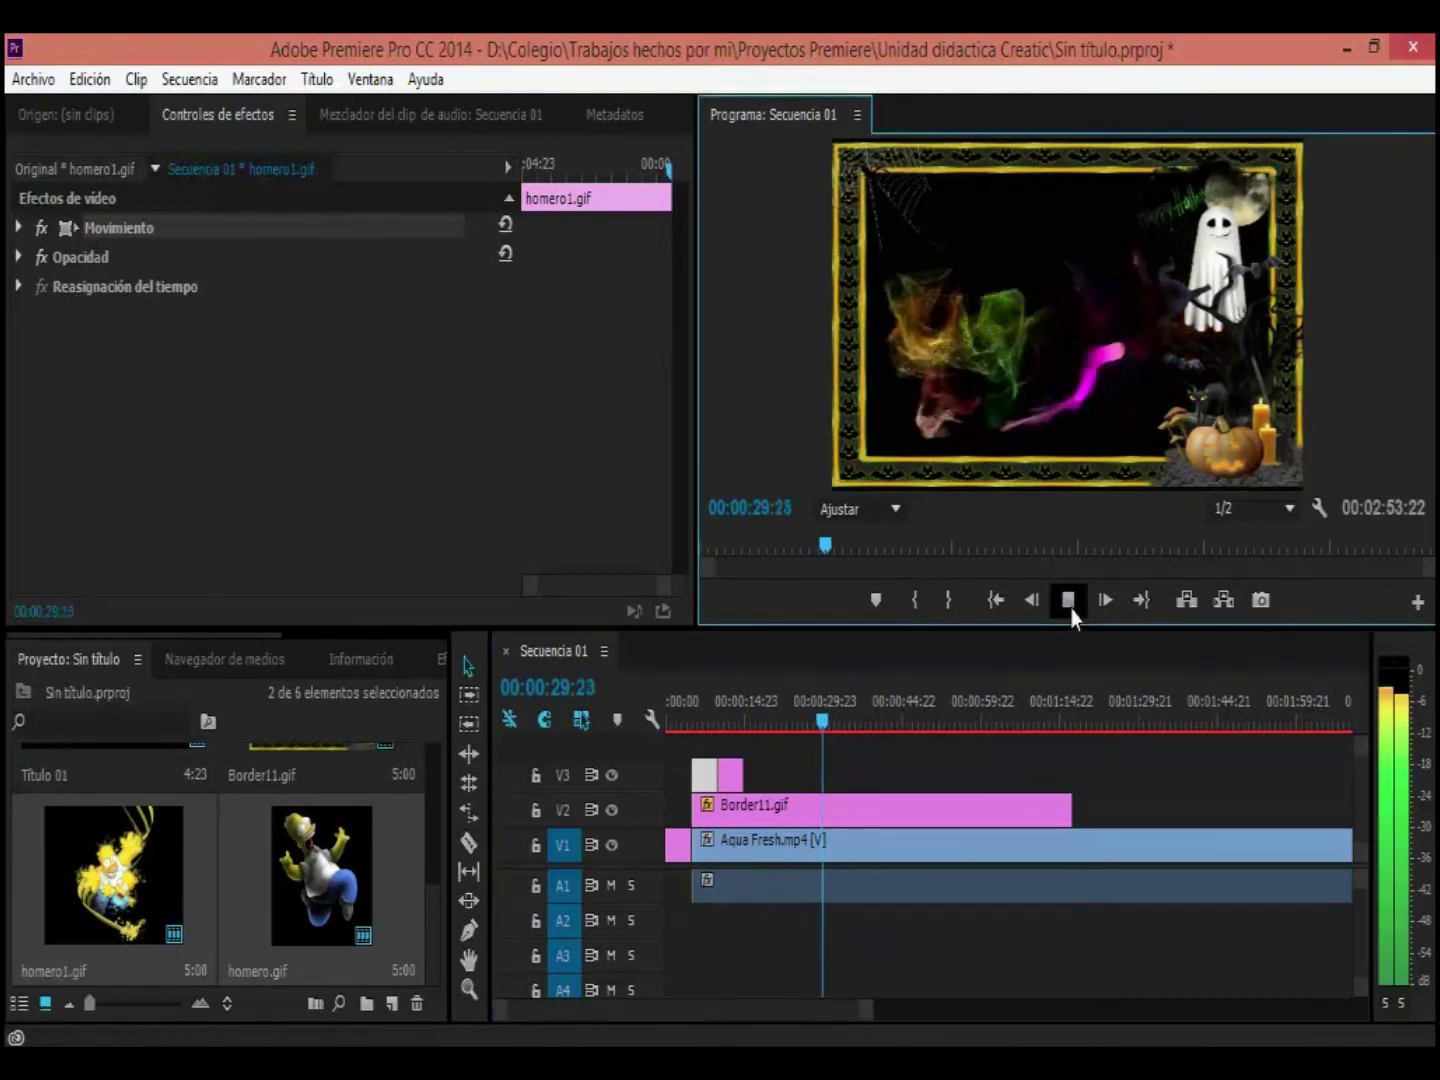
left_click(1068, 599)
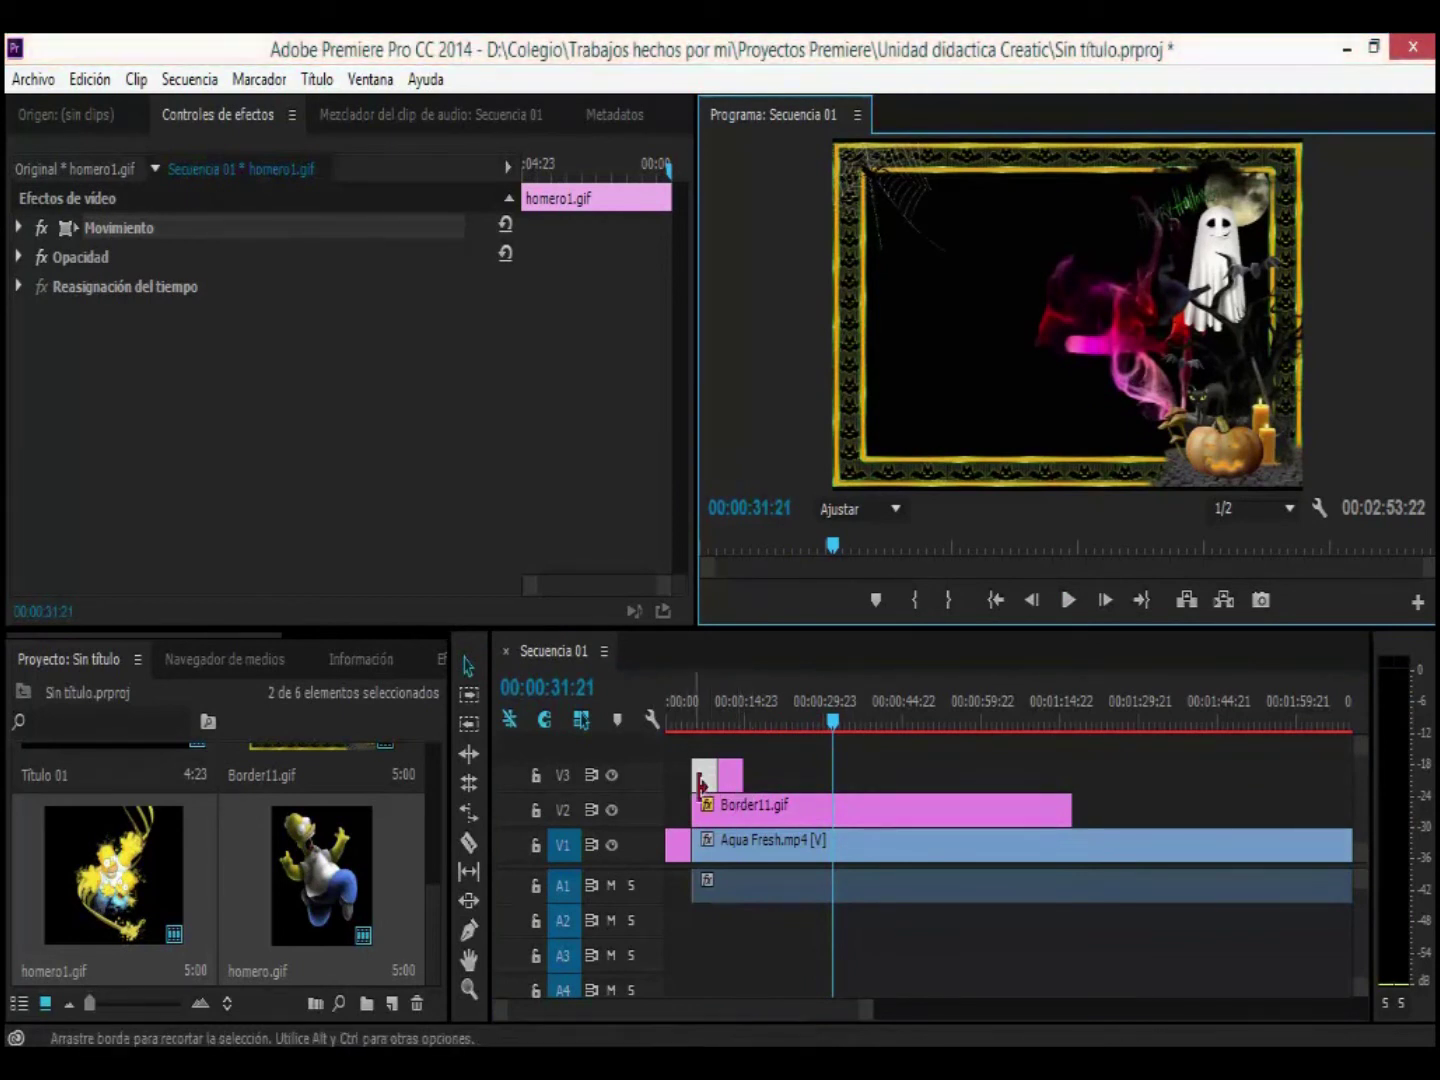
left_click(365, 82)
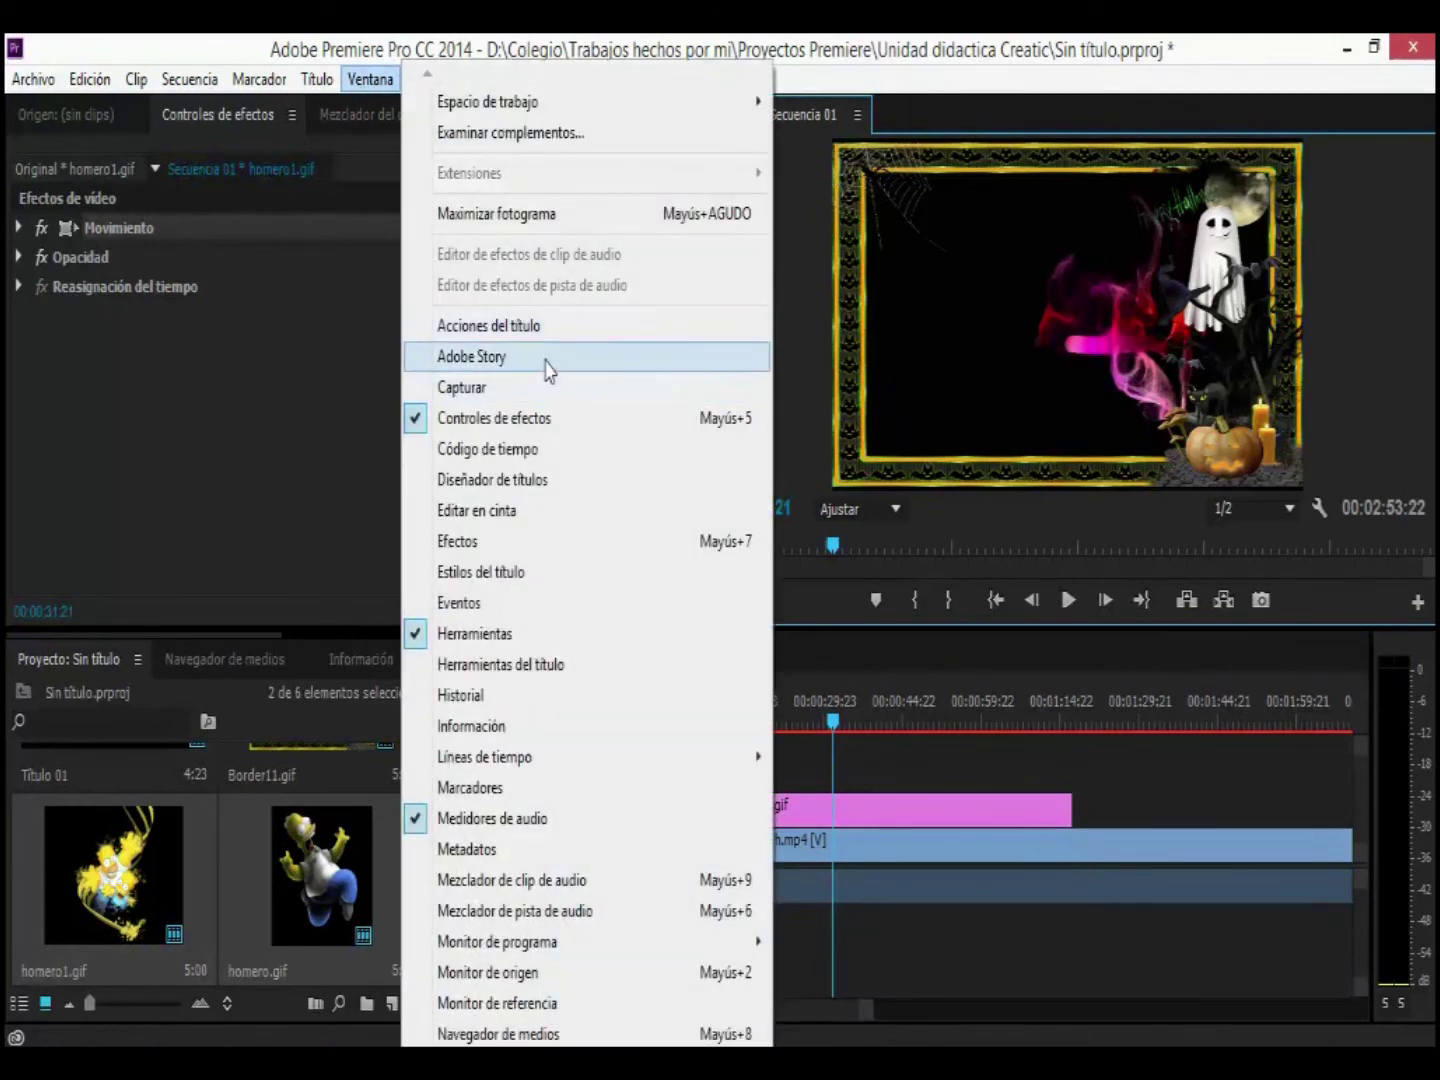
left_click(530, 542)
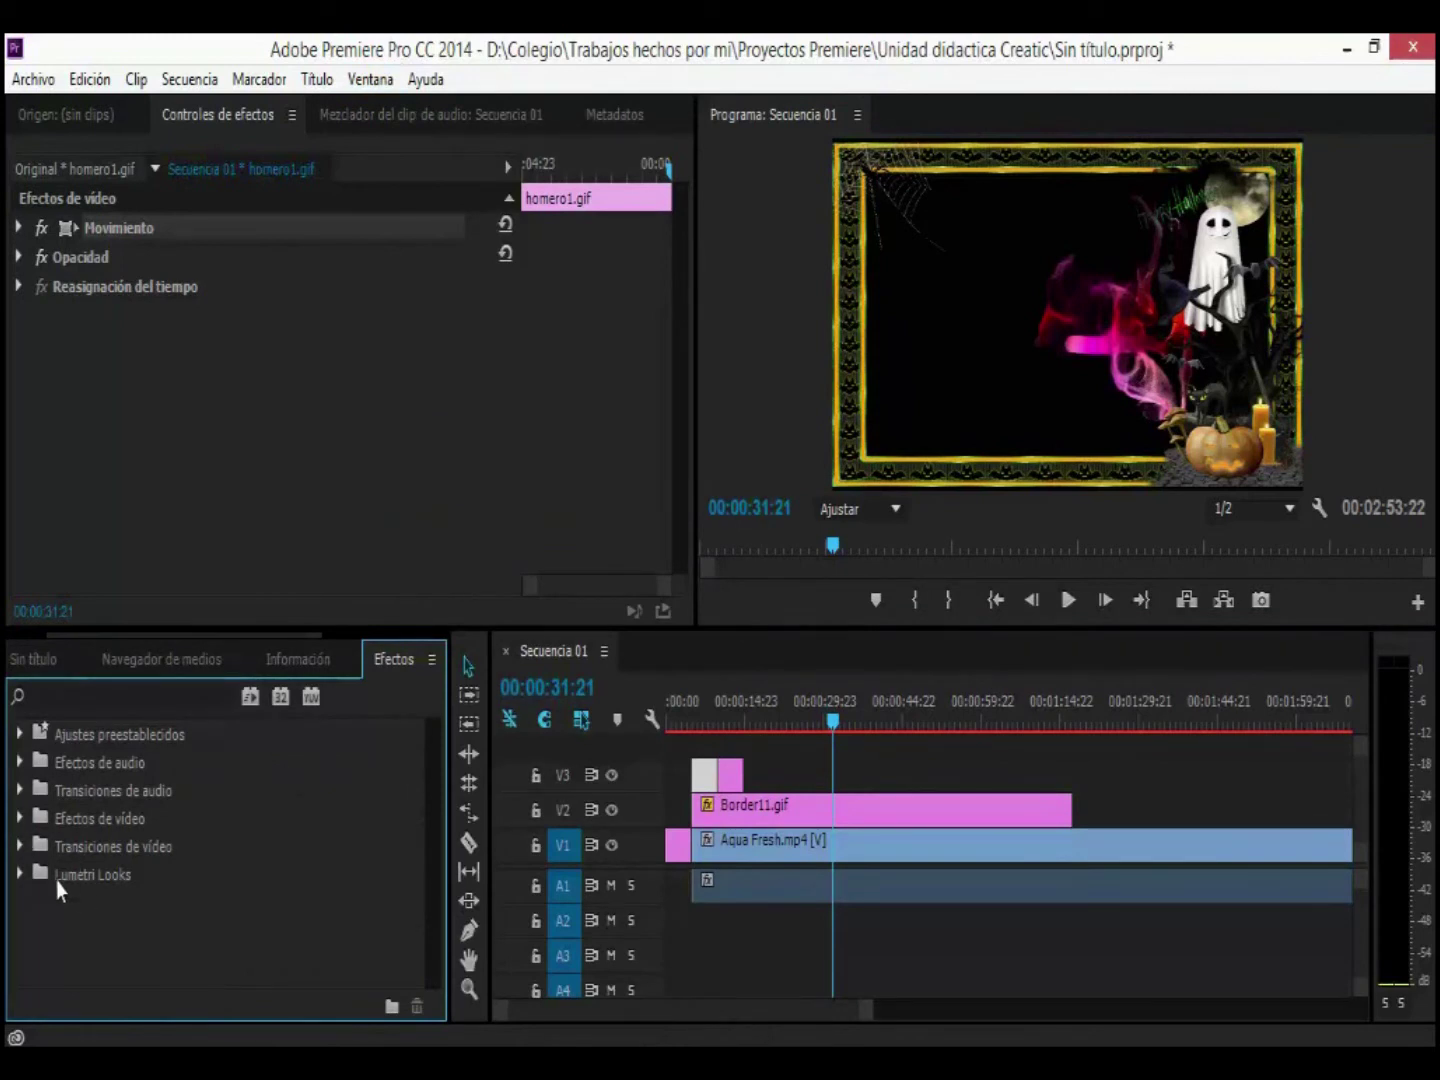
Step: Drag Zoom en cruz from Transiciones de vídeo > Zoom onto the V3 cut between the two homero clips
left_click(21, 846)
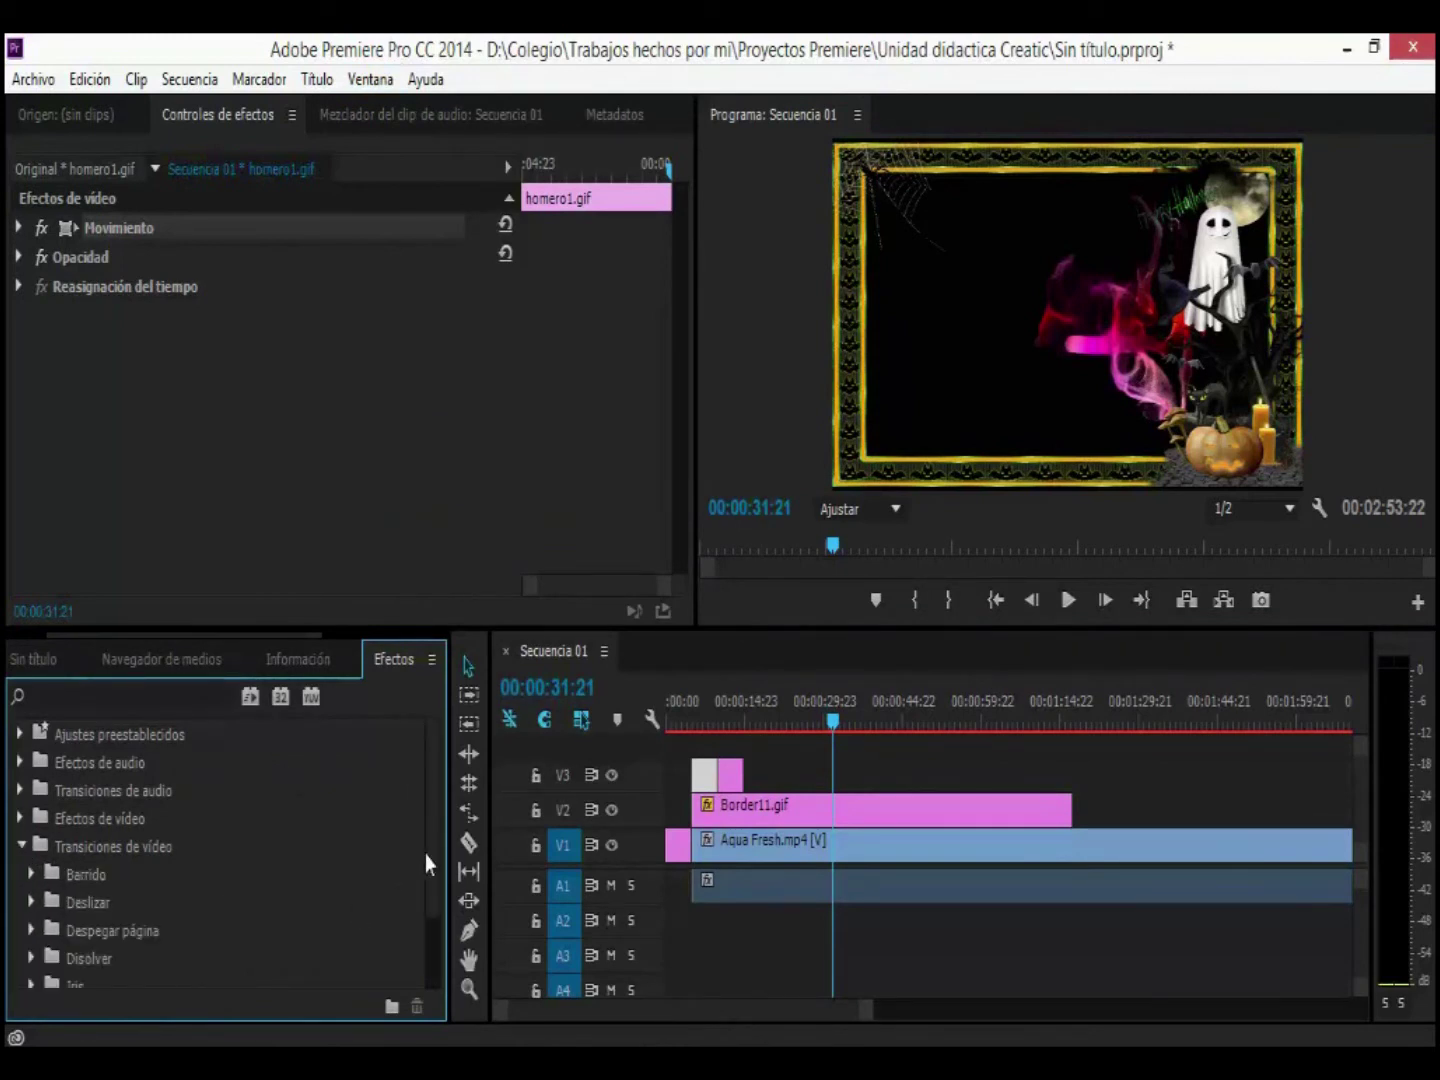
left_click_drag(432, 857, 422, 940)
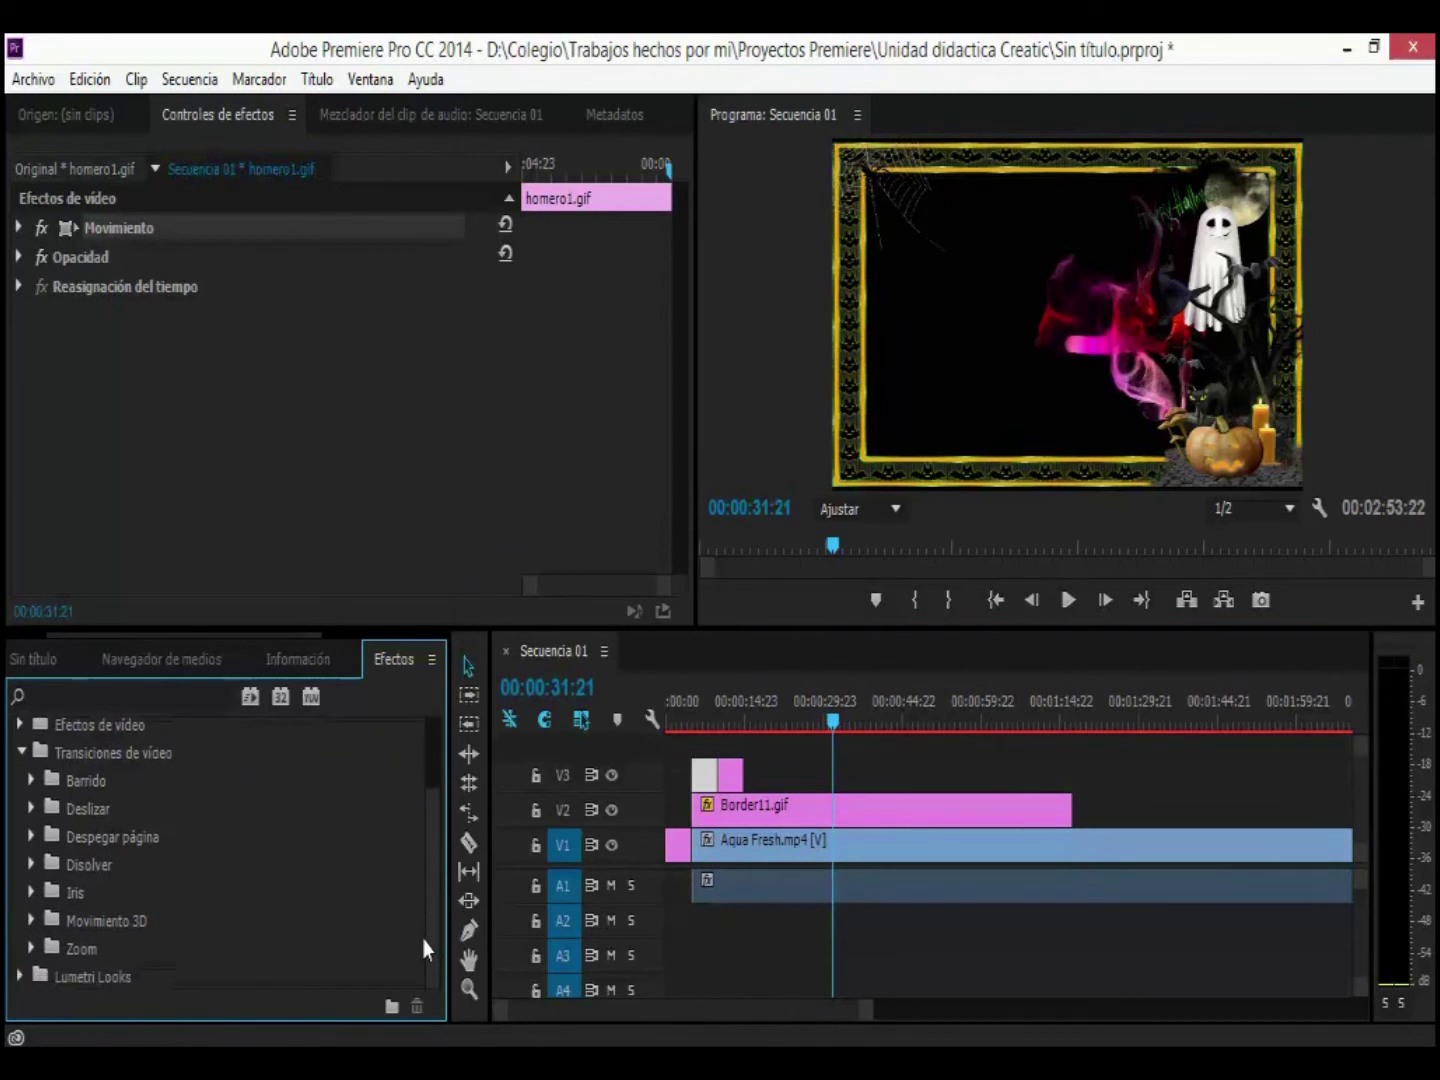
left_click(32, 949)
left_click_drag(425, 892, 428, 934)
left_click_drag(76, 946, 718, 784)
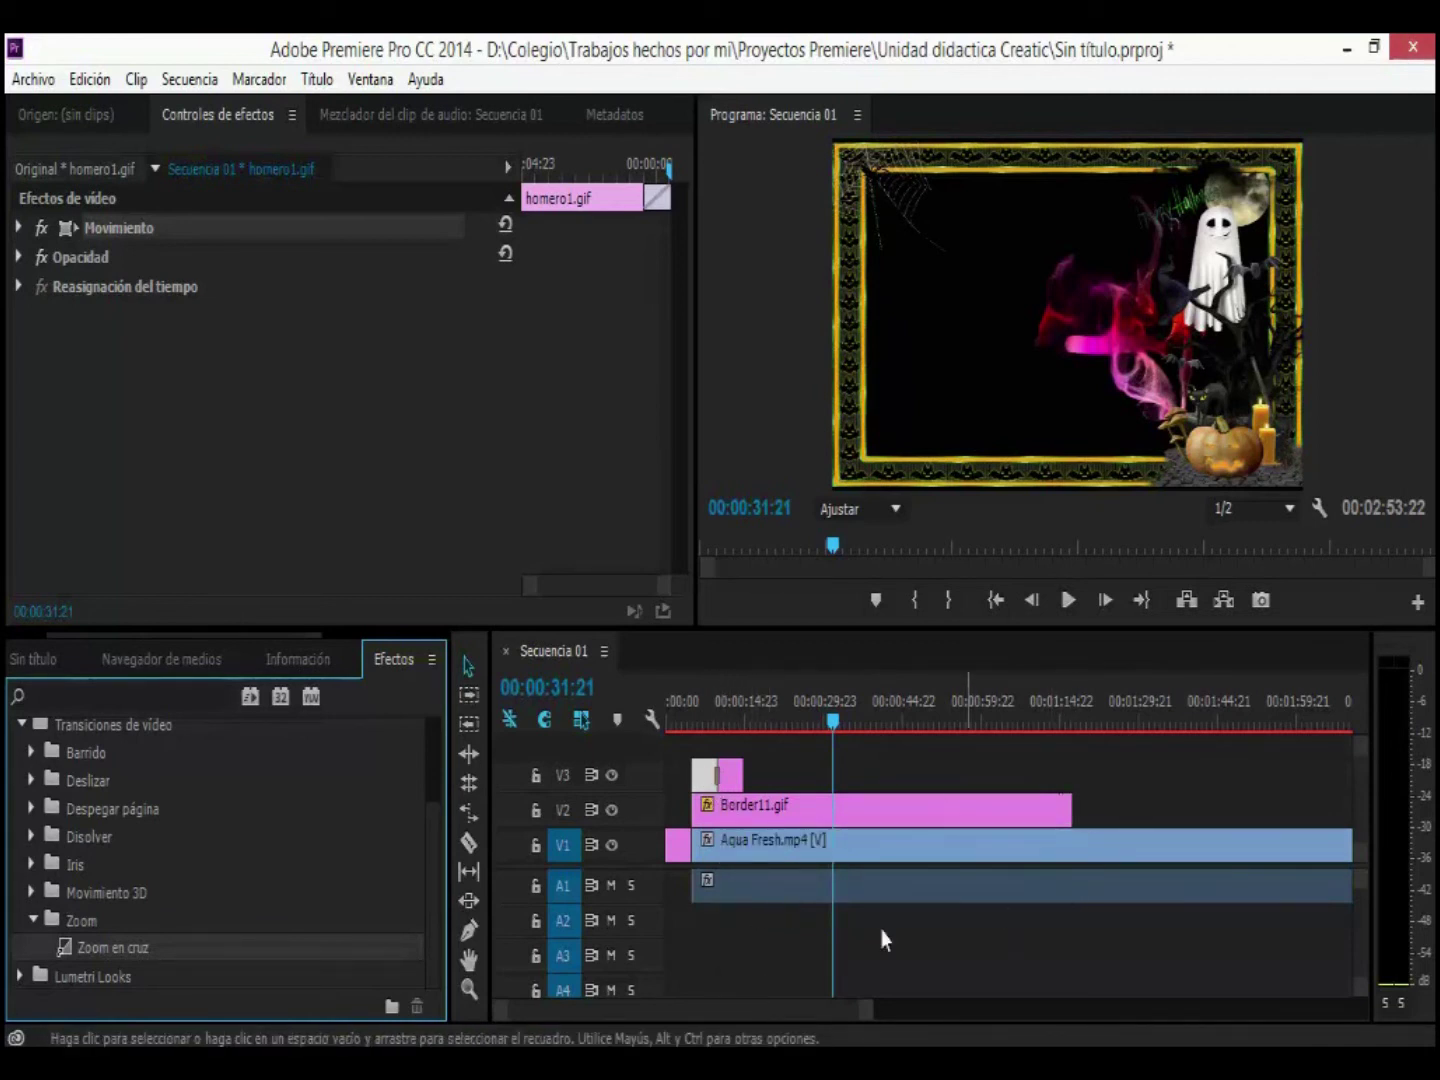
mouse_move(840, 1016)
left_mouse_down()
mouse_move(787, 1045)
mouse_move(780, 1023)
left_mouse_up()
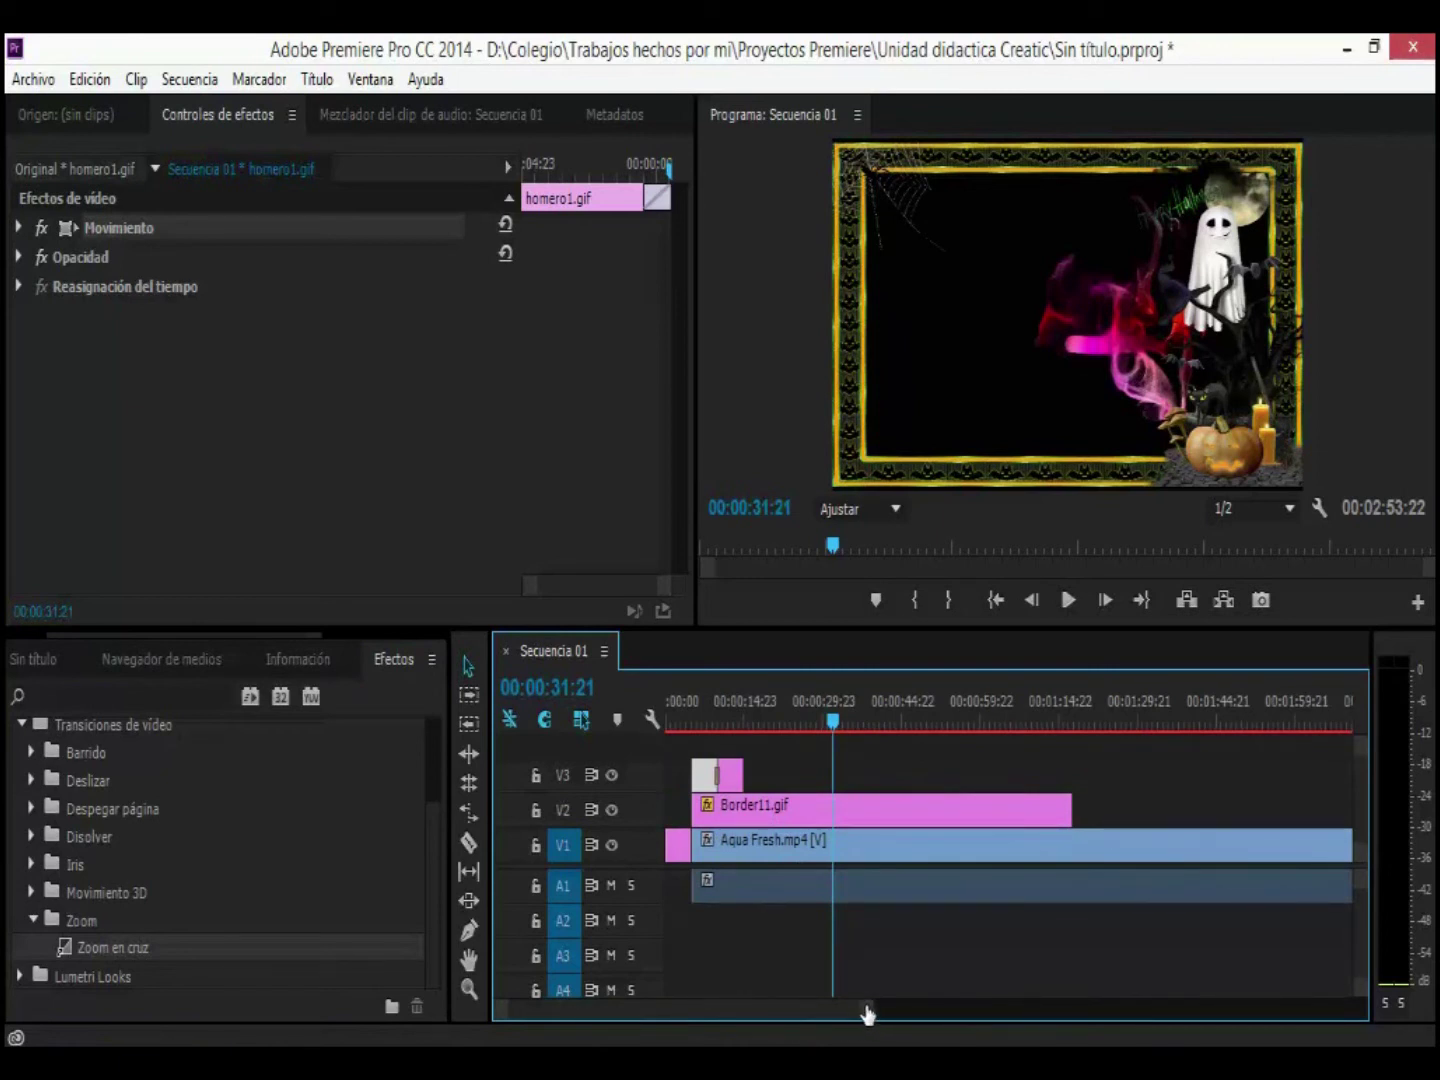
mouse_move(867, 1014)
left_mouse_down()
mouse_move(983, 1012)
mouse_move(860, 1031)
mouse_move(1040, 1030)
mouse_move(924, 1038)
left_mouse_up()
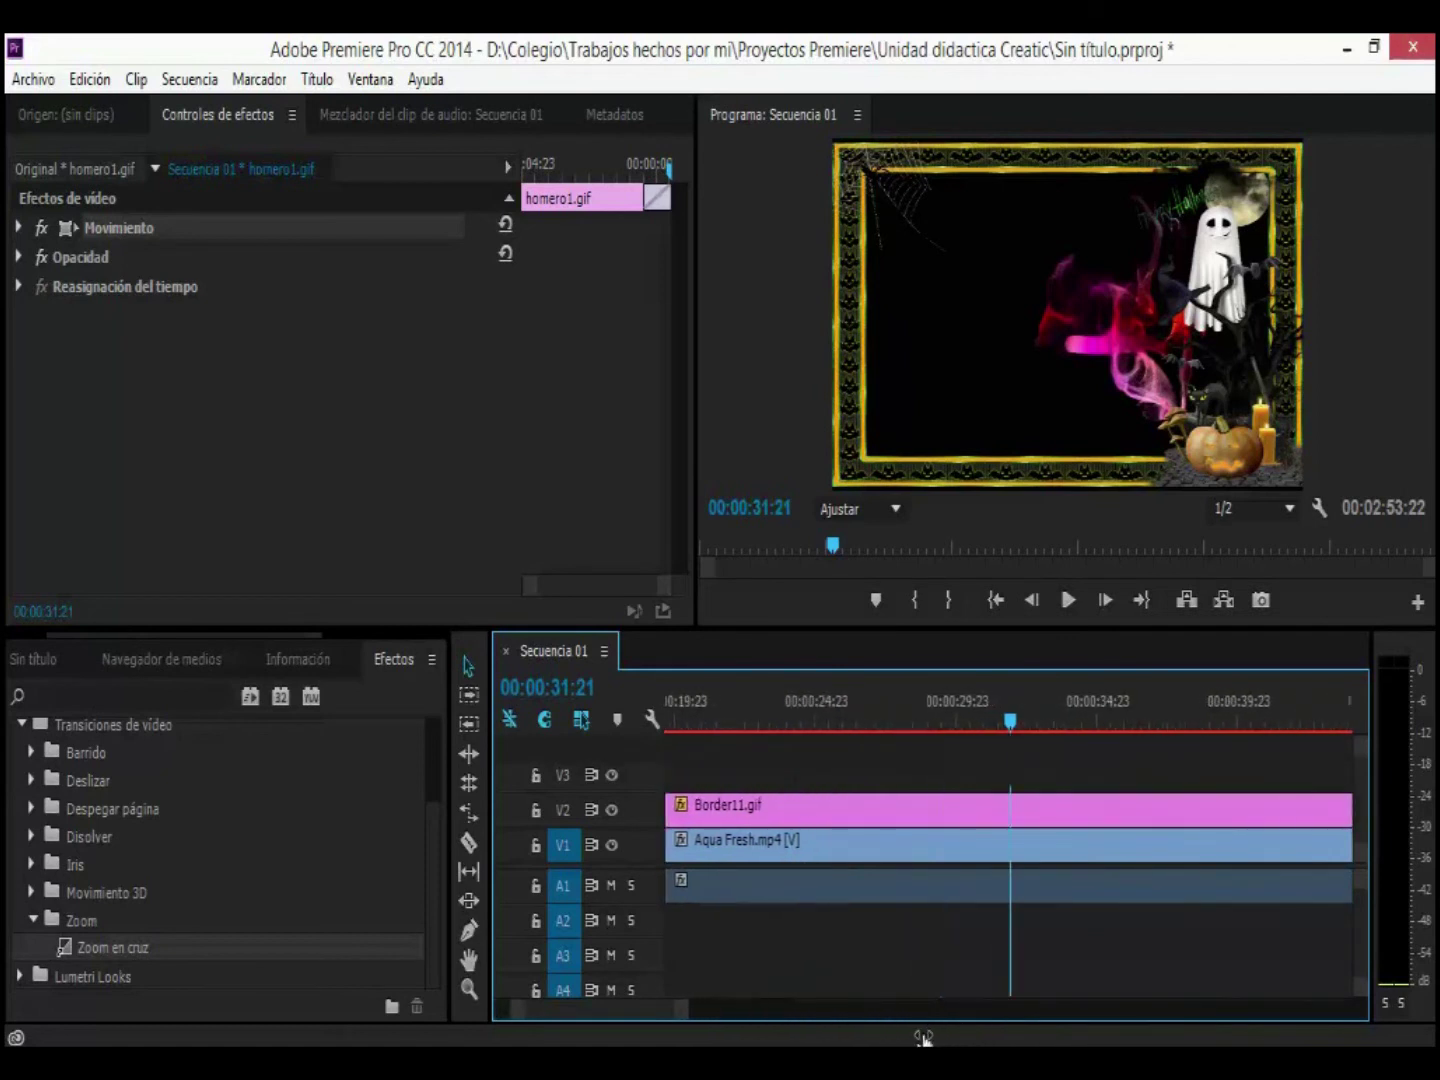
left_click_drag(650, 1017, 630, 1018)
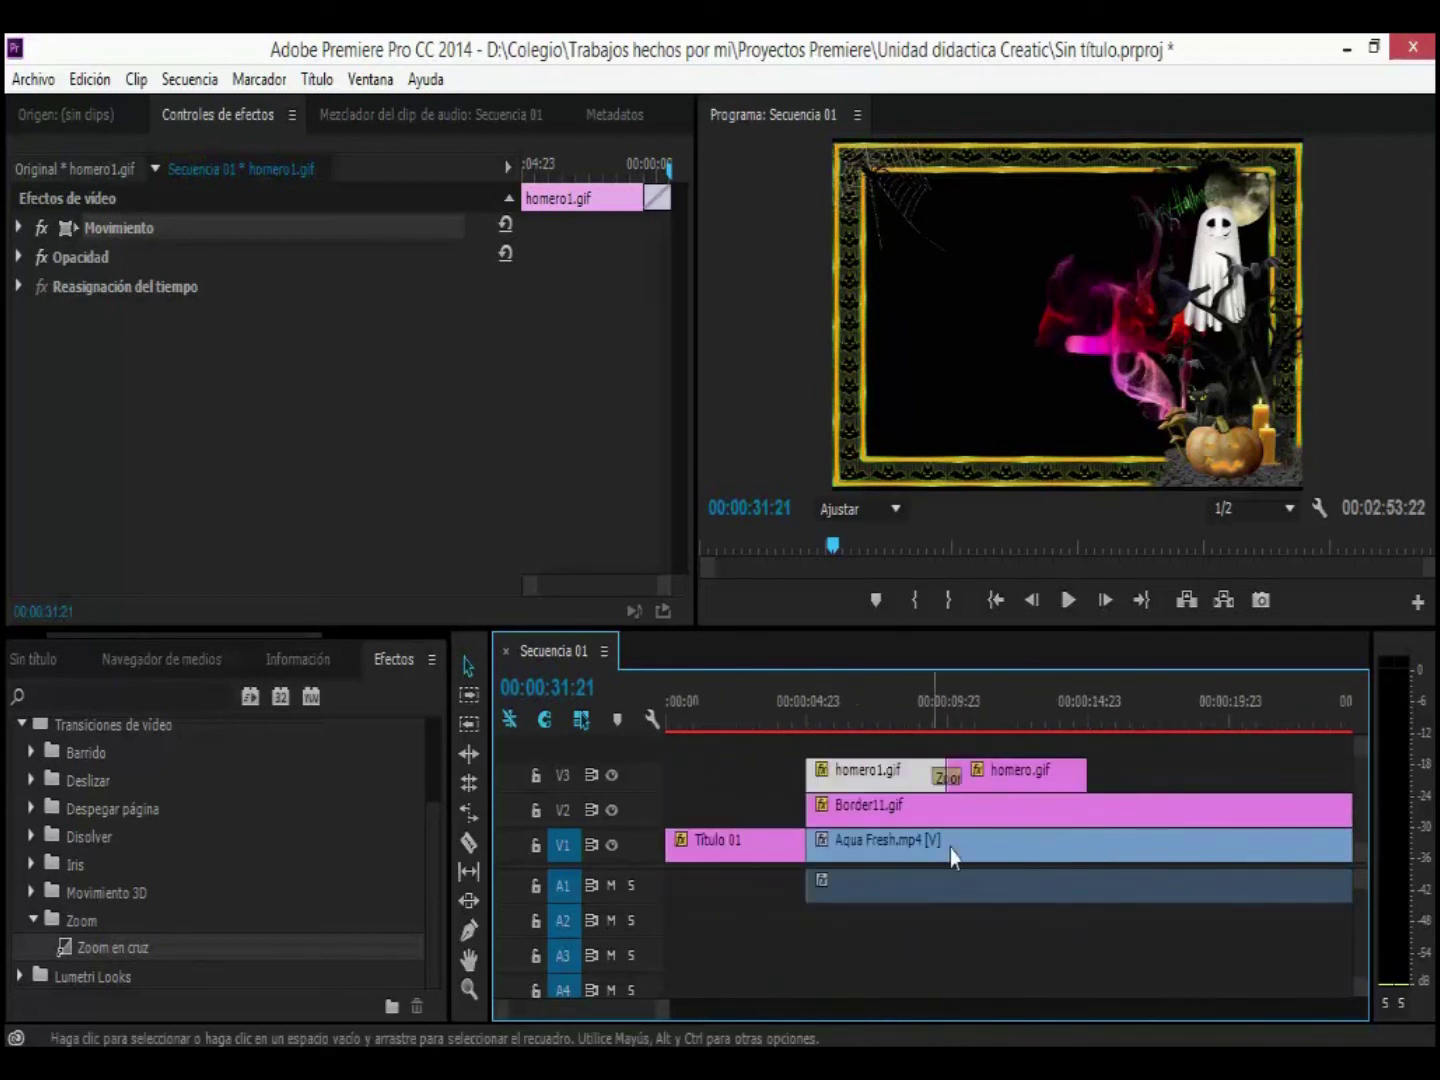
Step: Change the Zoom en cruz transition's duration to 00:00:02:01
double_click(948, 777)
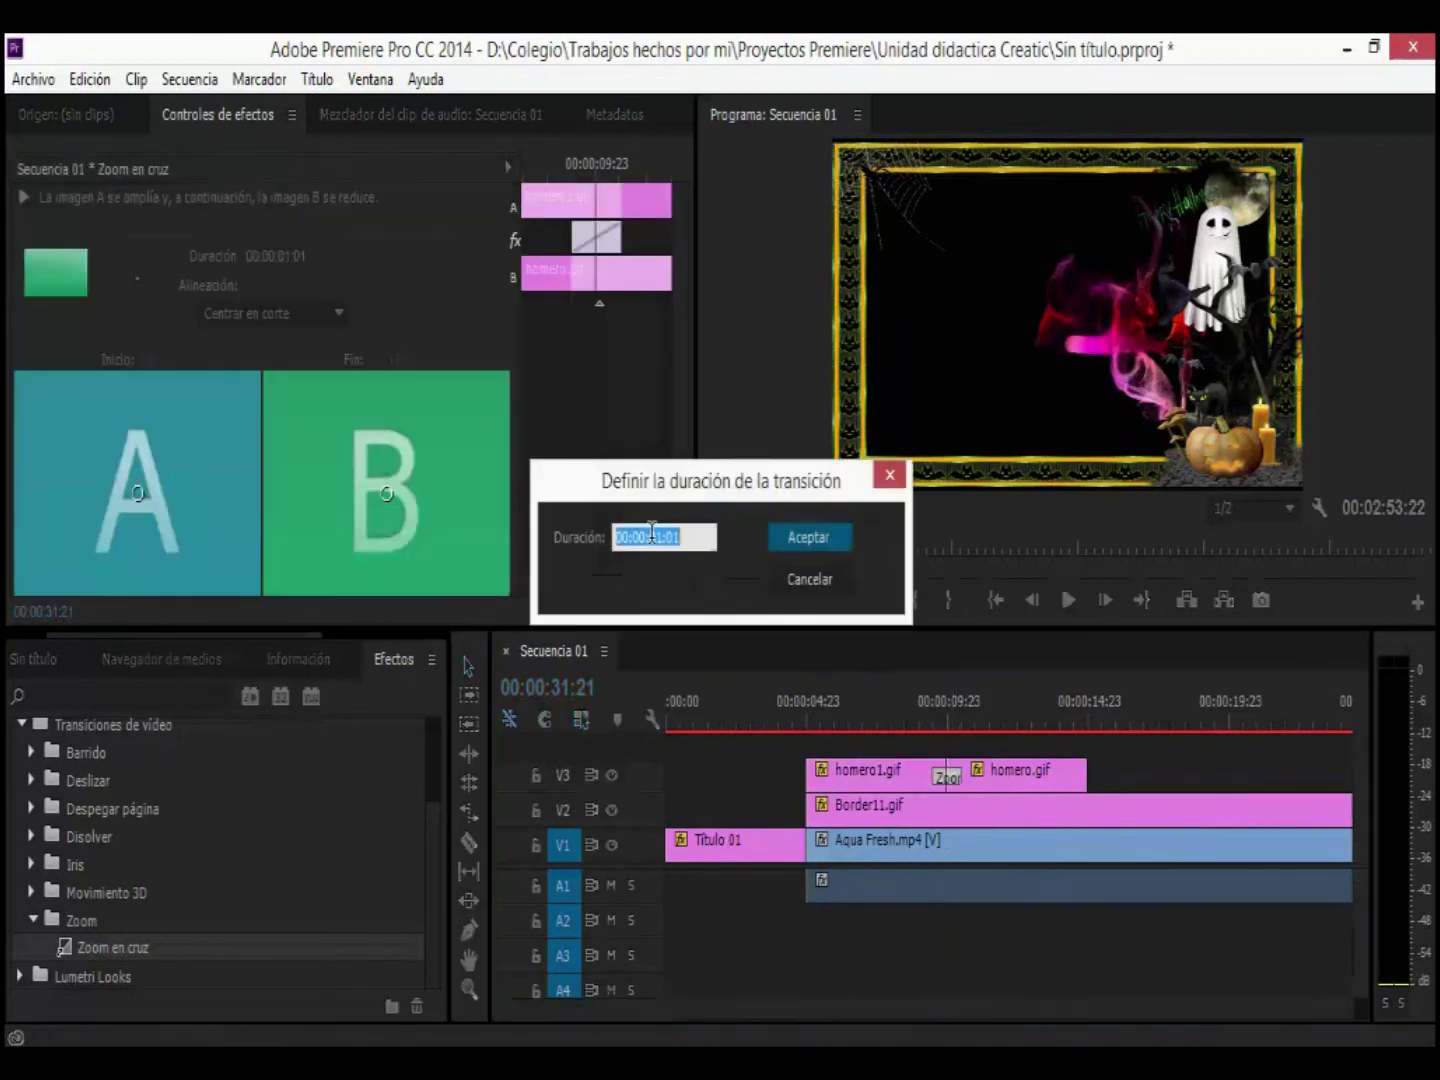
left_click(661, 537)
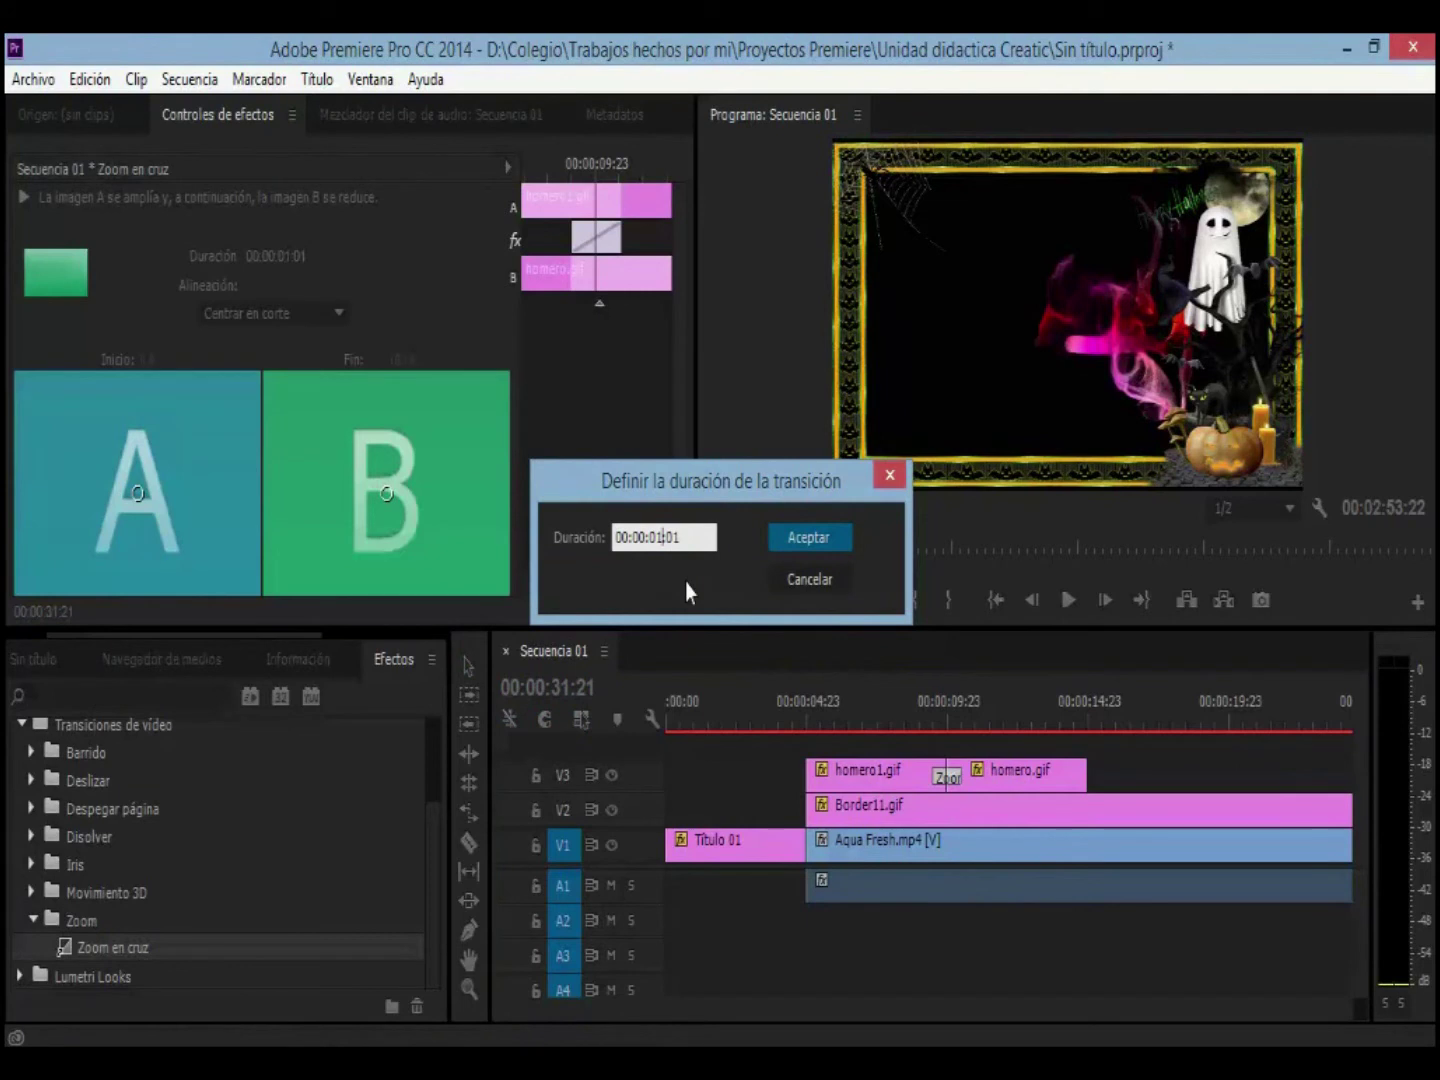
key("BackSpace")
type("3")
key("Return")
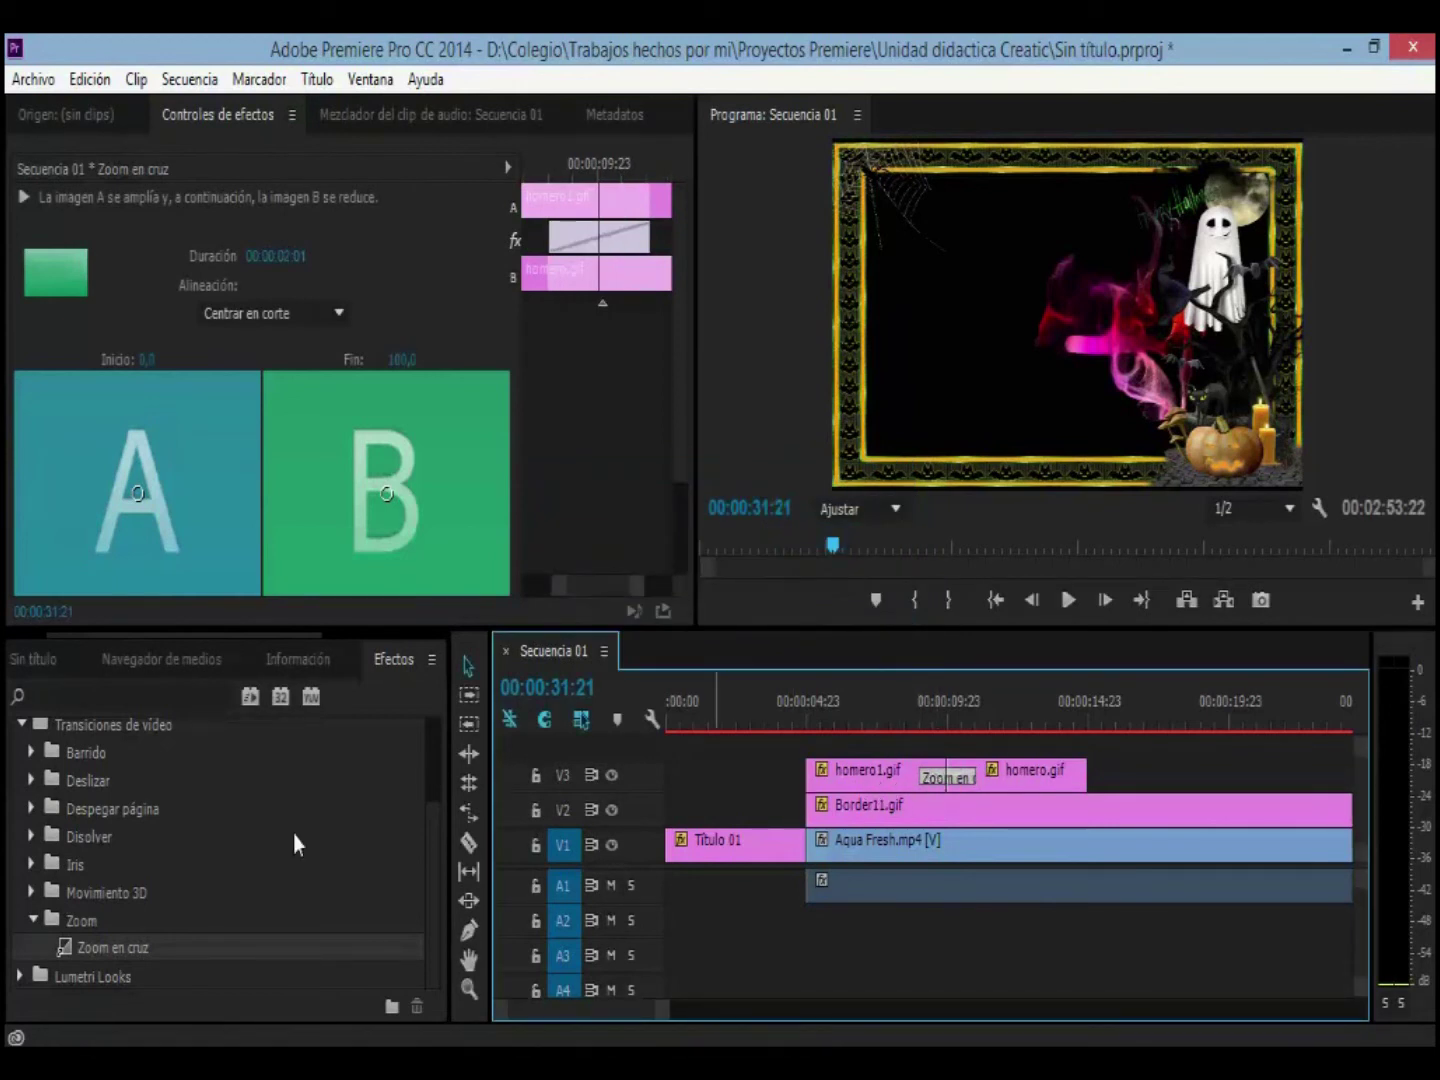
Step: Add a Deslizar transition at the start of homero1.gif on V3
left_click(31, 779)
mouse_move(85, 808)
left_mouse_down()
mouse_move(851, 835)
mouse_move(819, 771)
mouse_move(821, 788)
left_mouse_up()
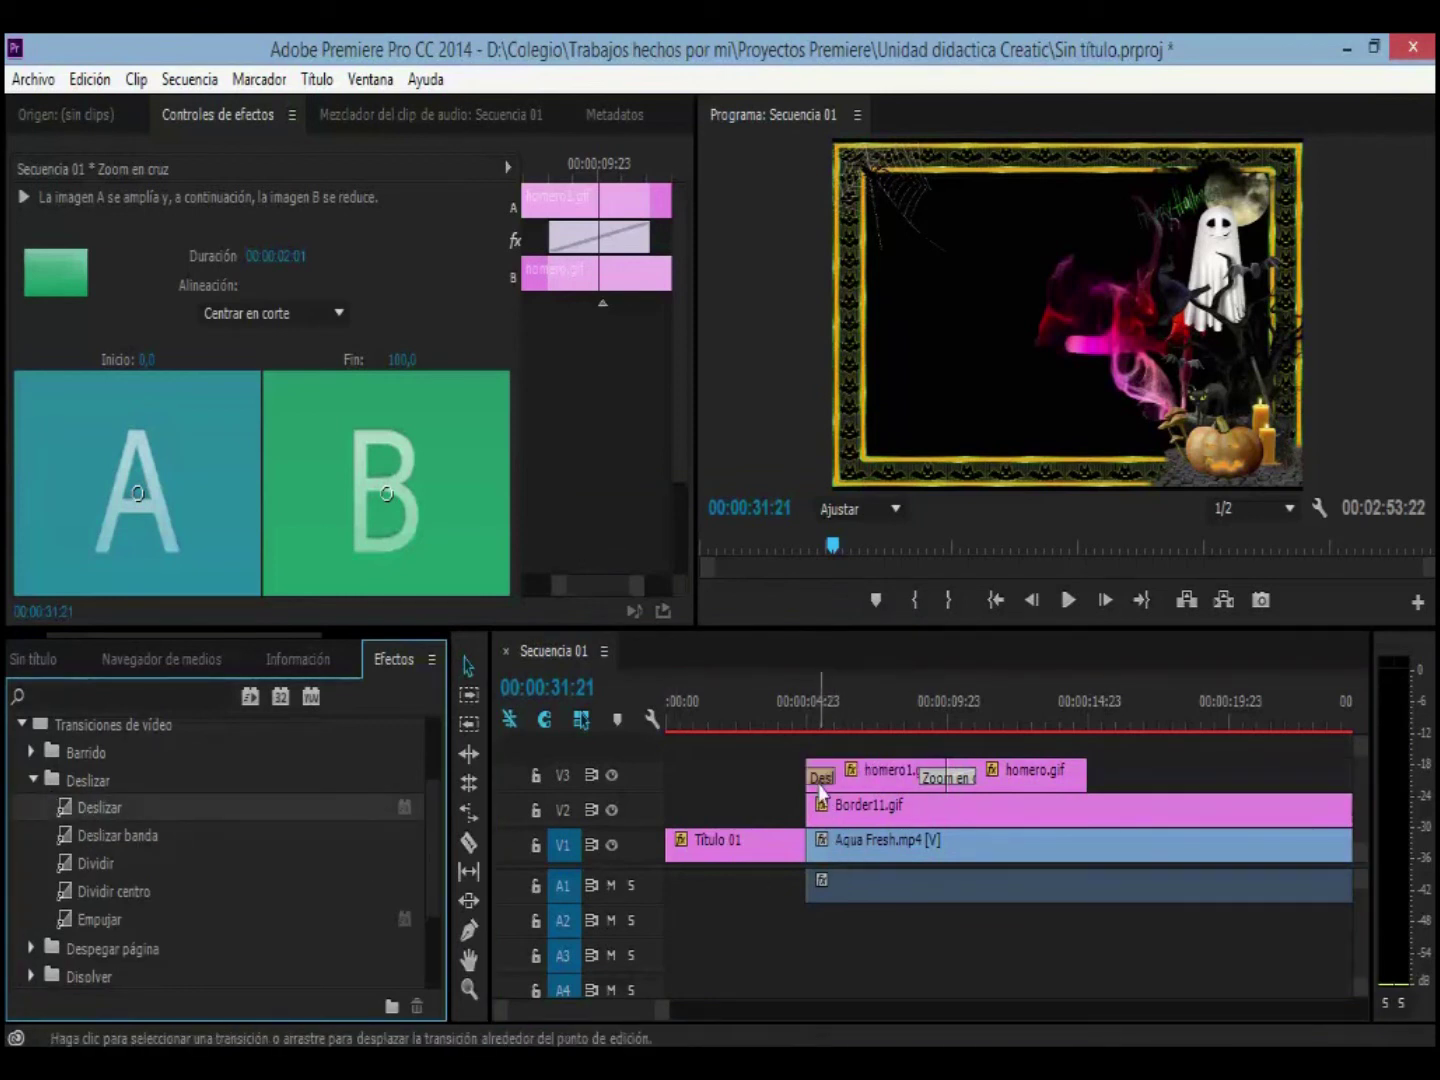
left_click(775, 704)
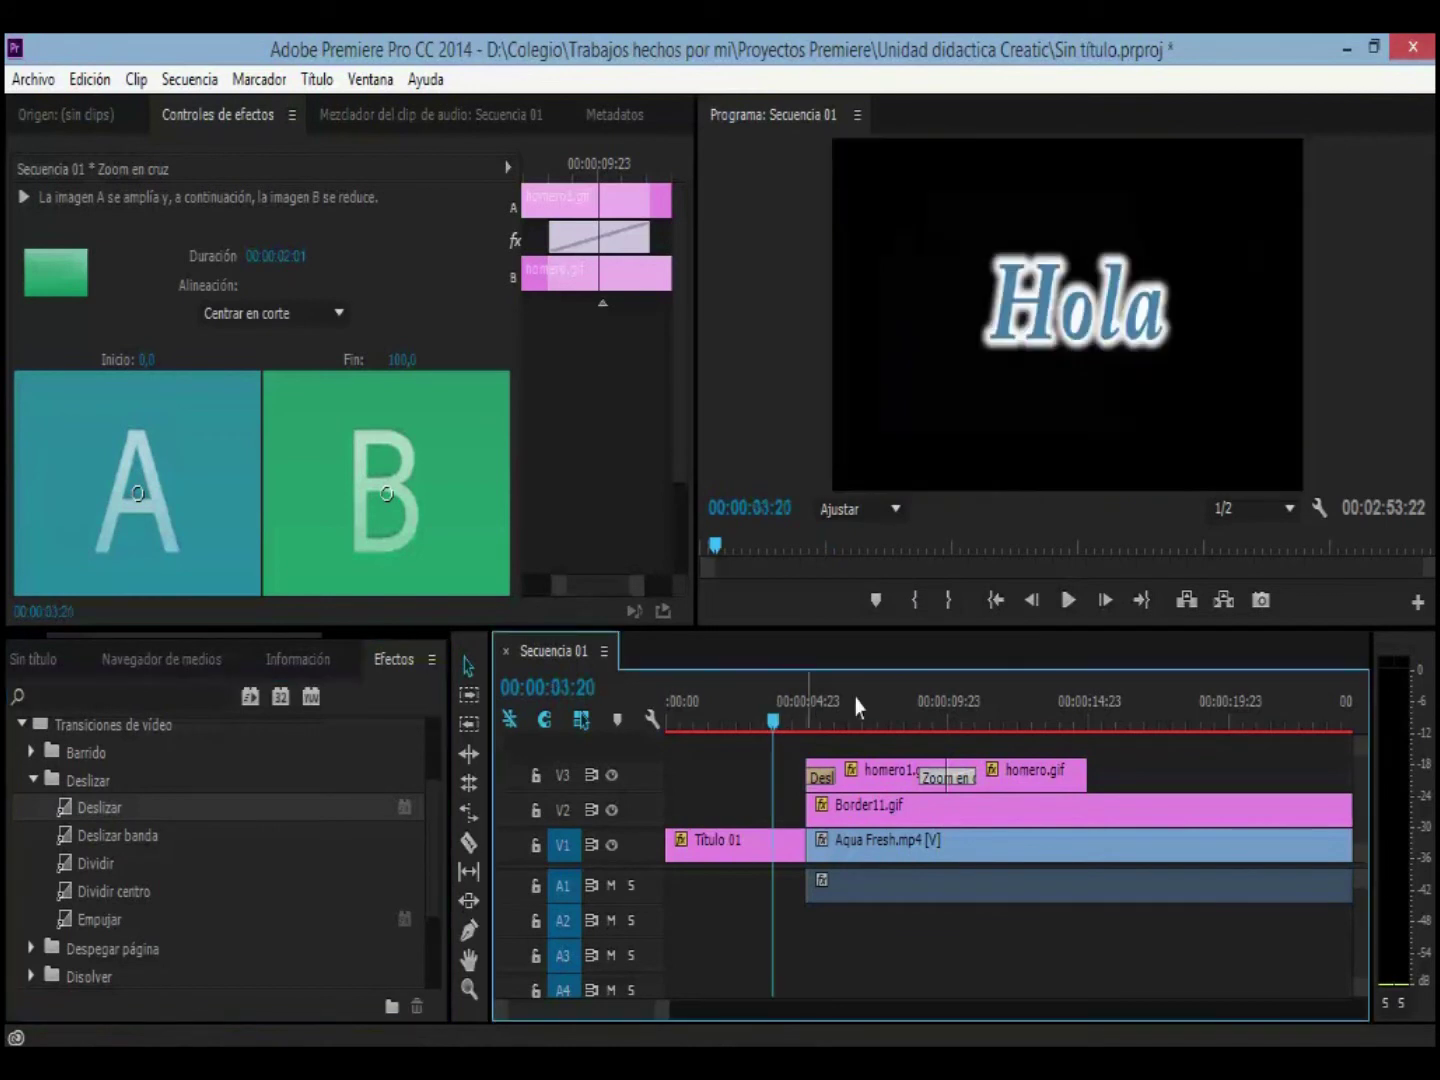
Step: Play the sequence from near the start to review the Deslizar and Zoom en cruz transitions
left_click(1067, 601)
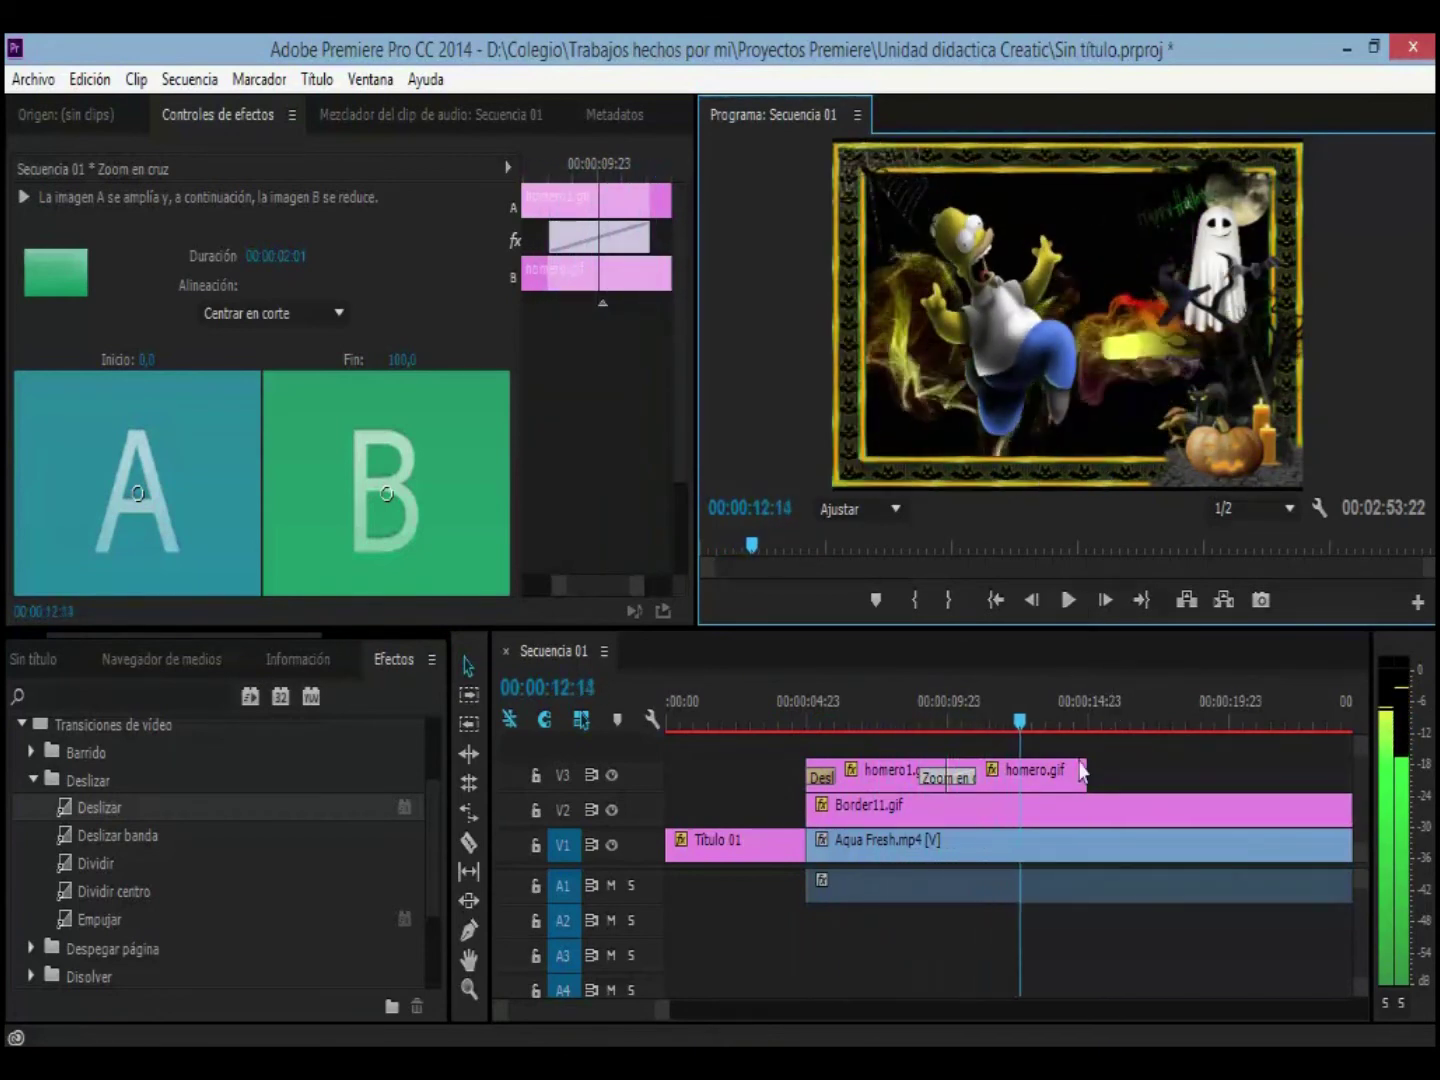
left_click(1066, 599)
left_click_drag(429, 864, 432, 913)
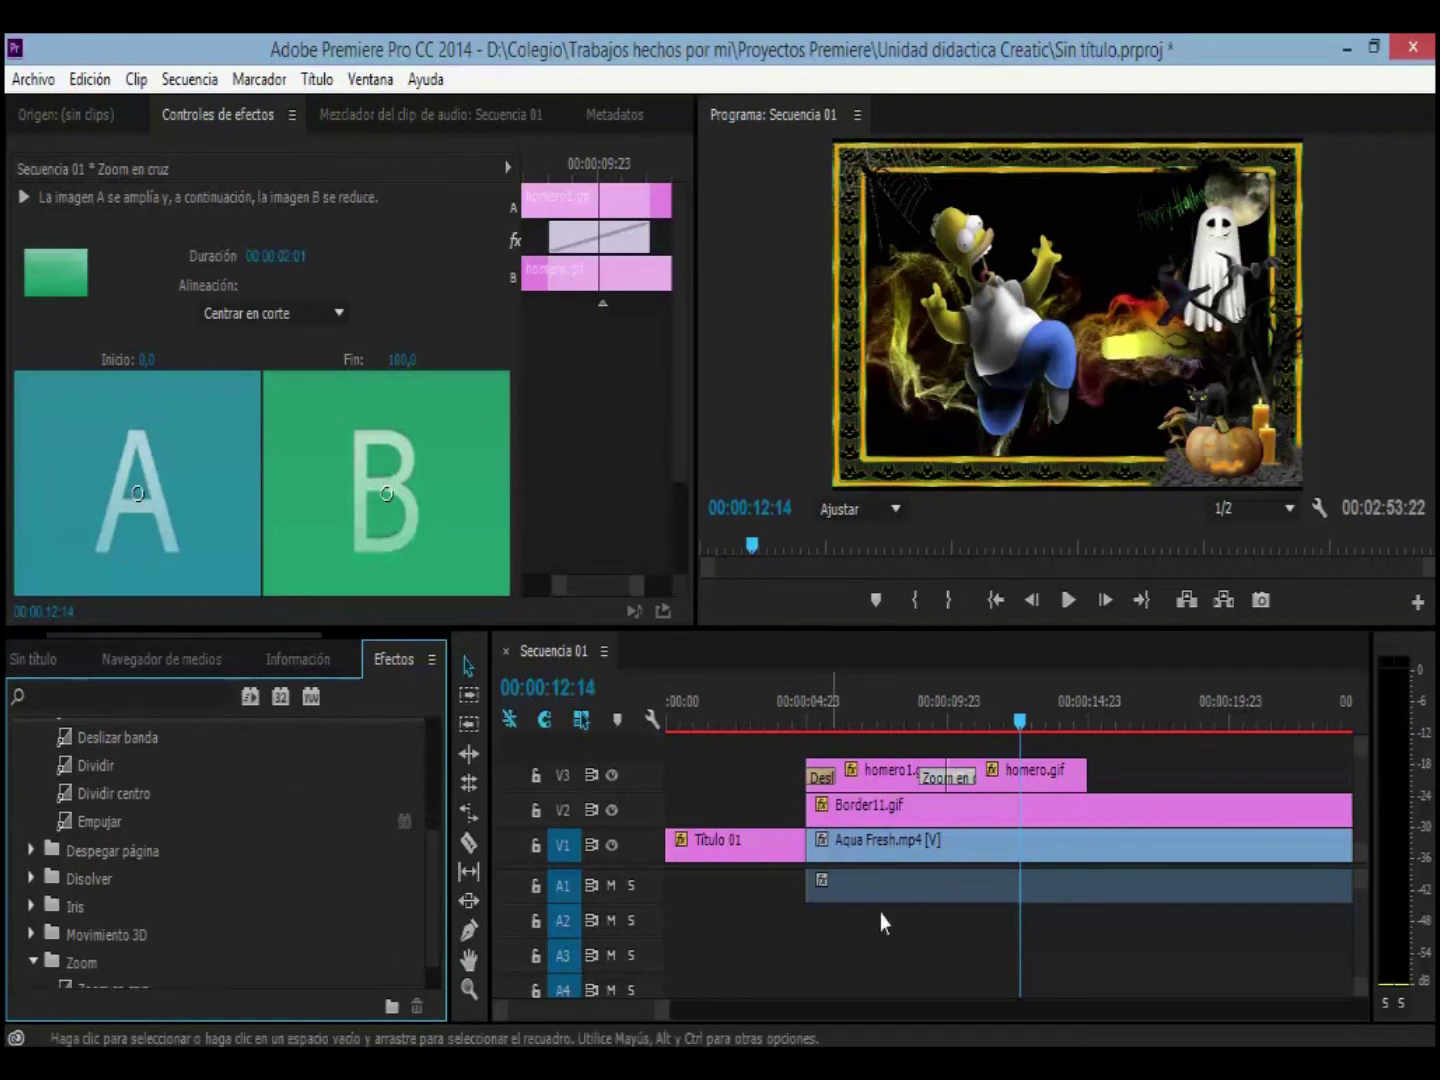
left_click(699, 716)
left_click(1066, 600)
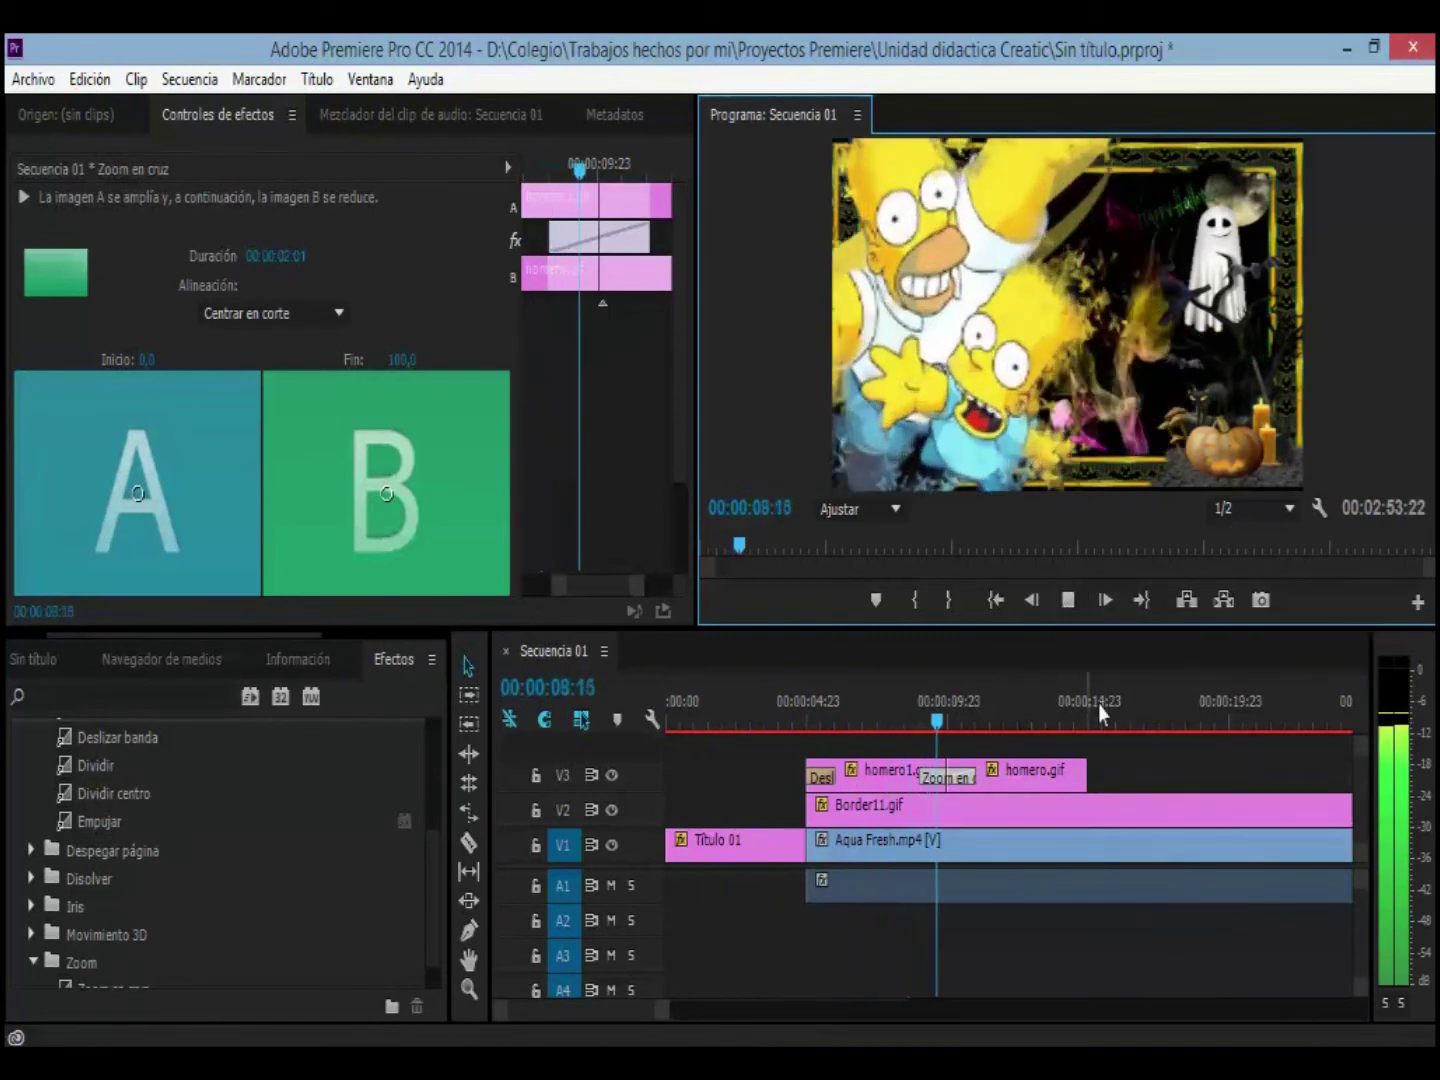
left_click(1155, 728)
left_click(1150, 728)
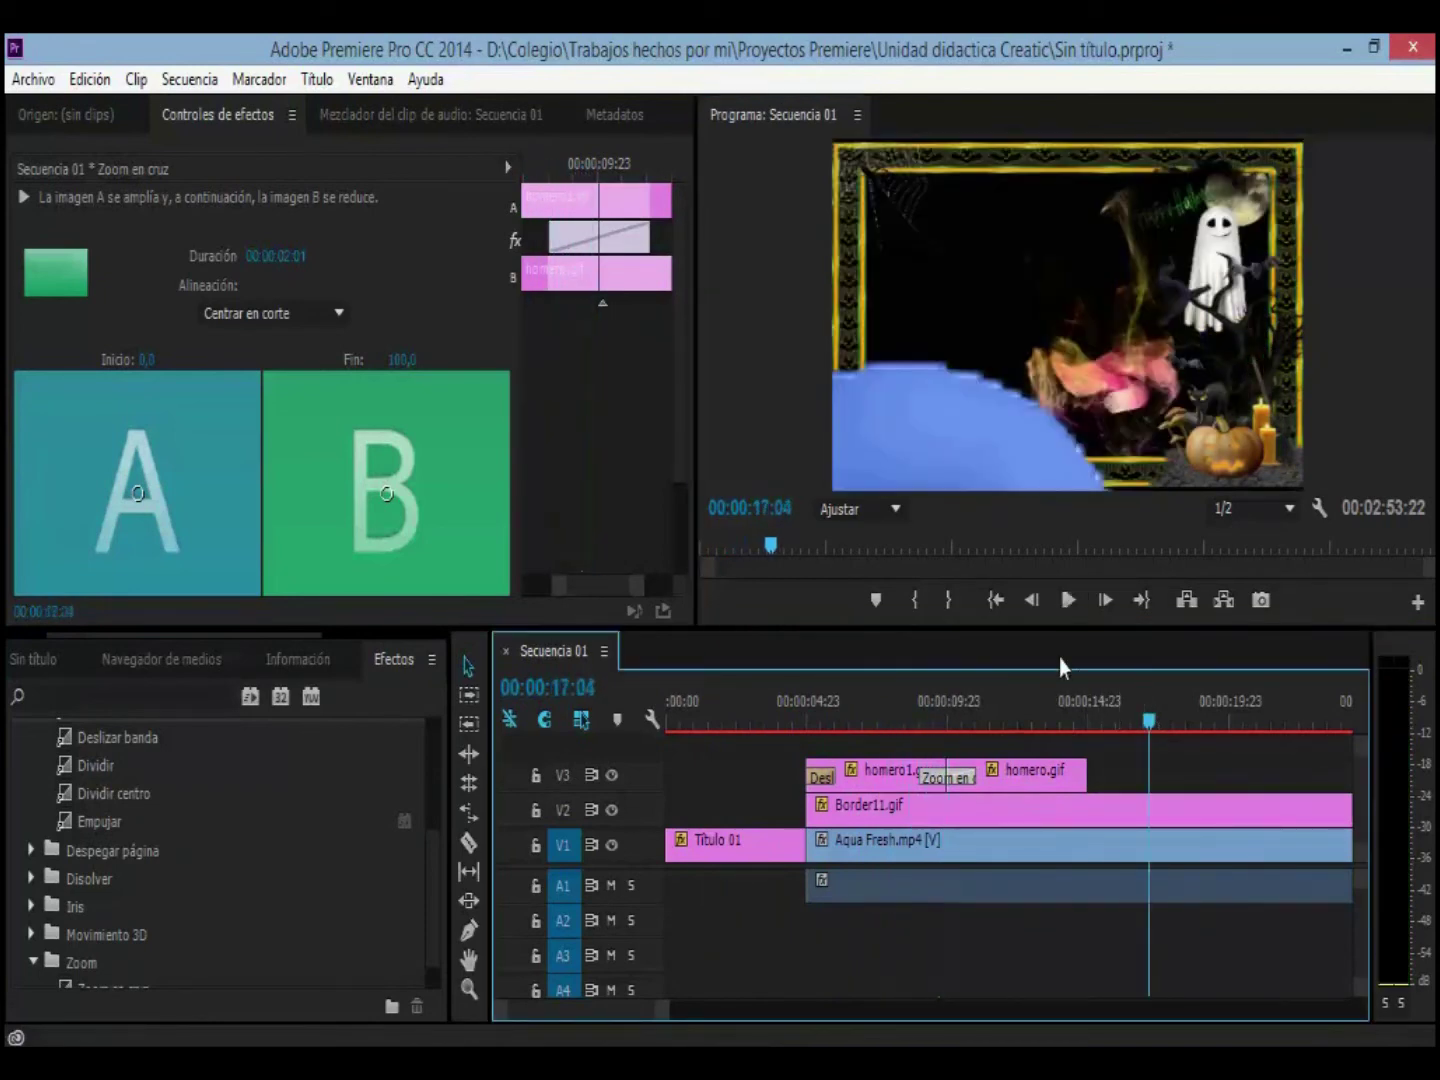
left_click(1068, 599)
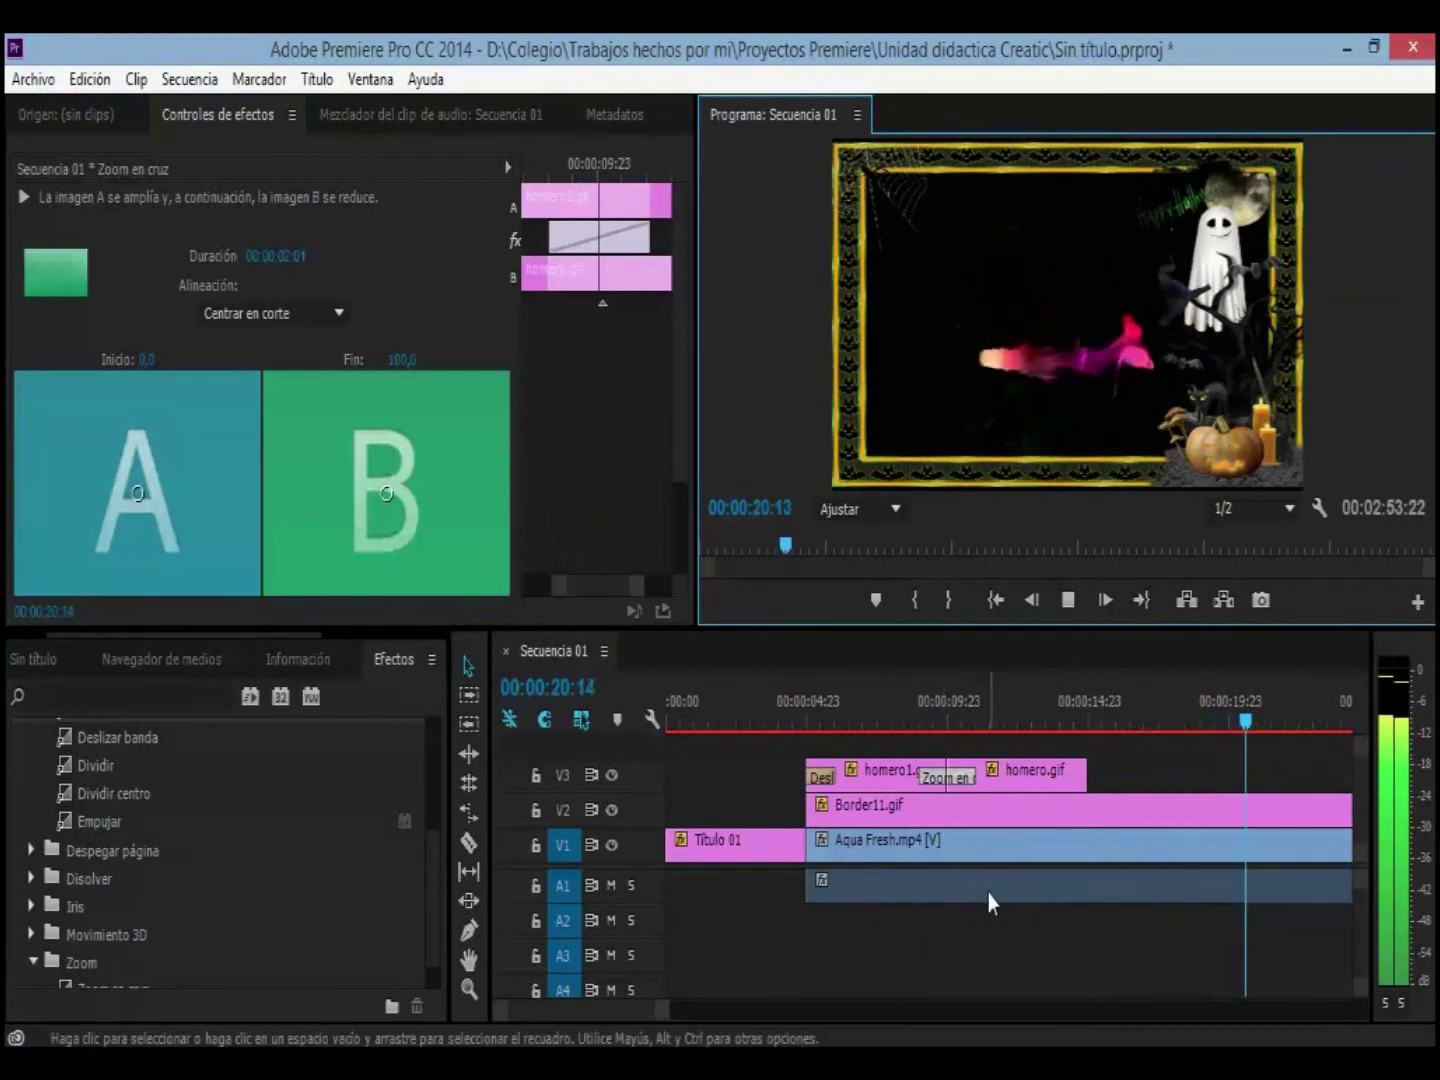
left_click(1067, 600)
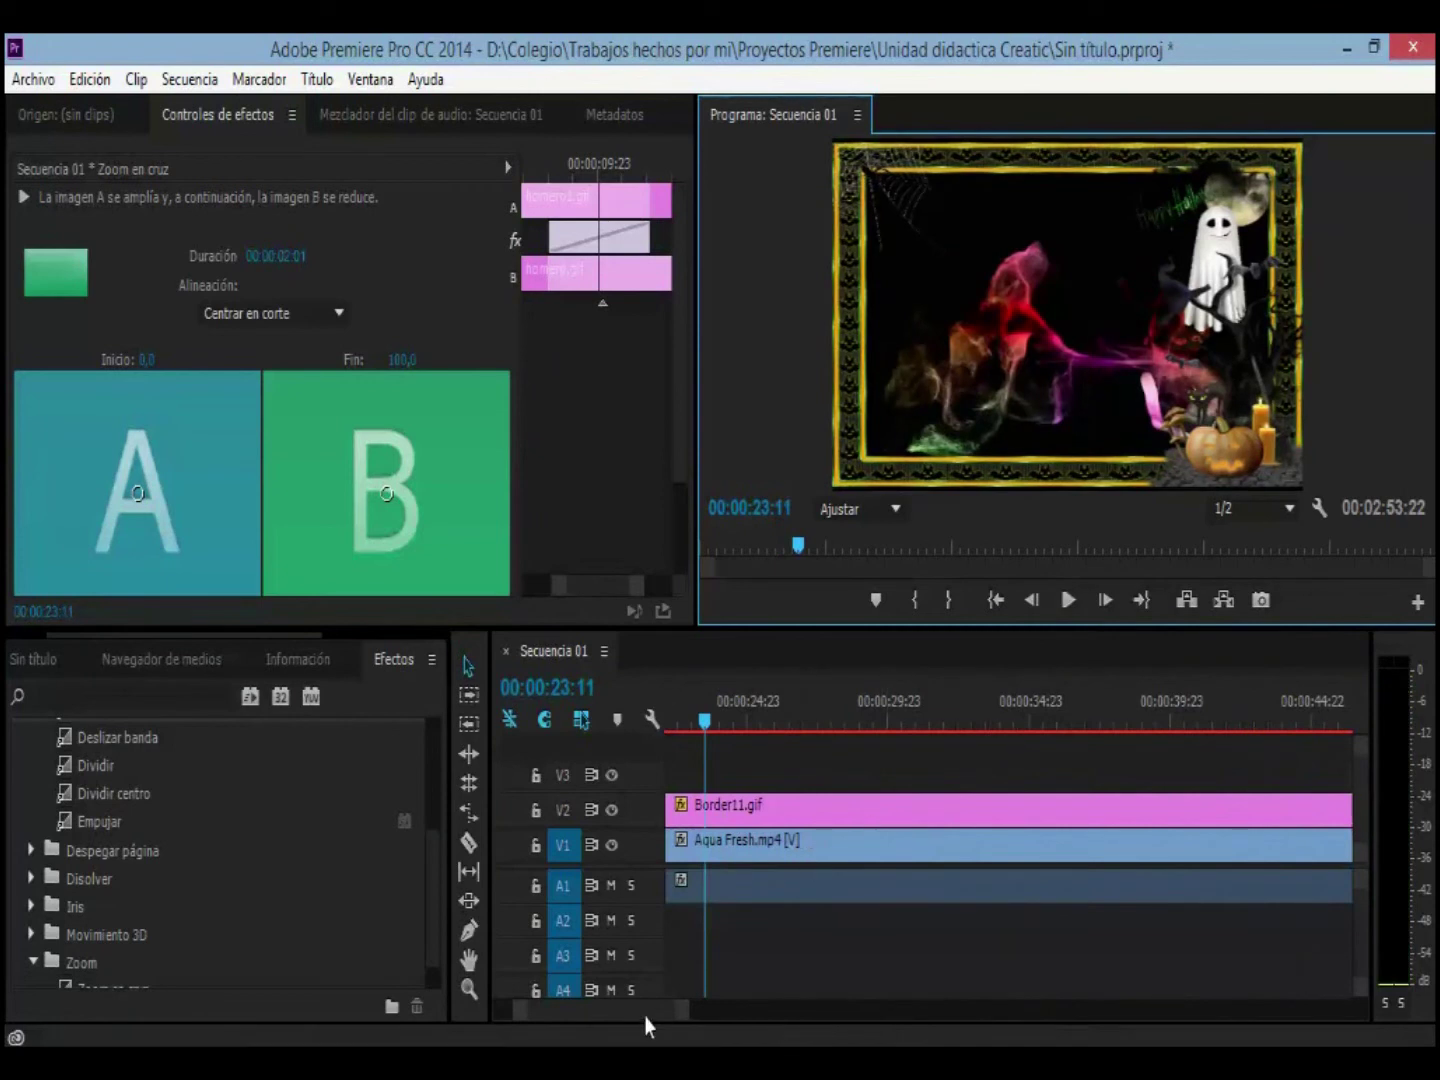
Step: Move the playhead to 00:00:13:06 and select the Aqua Fresh.mp4 clip
left_click_drag(644, 1016, 590, 1023)
left_click(1041, 724)
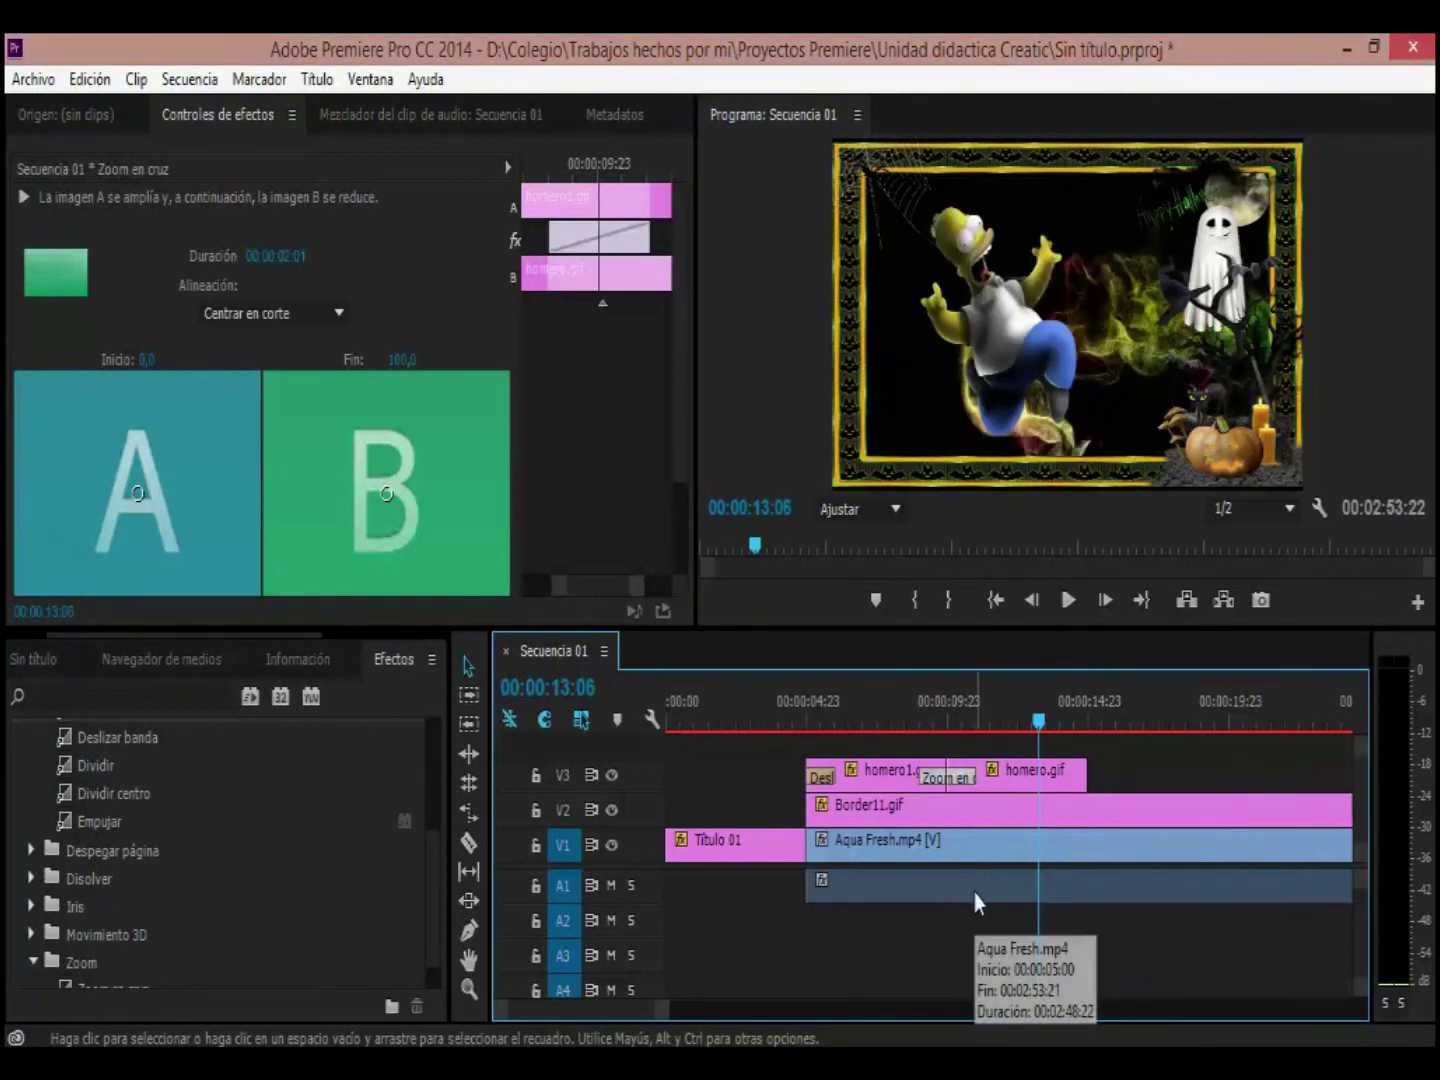
left_click(943, 887)
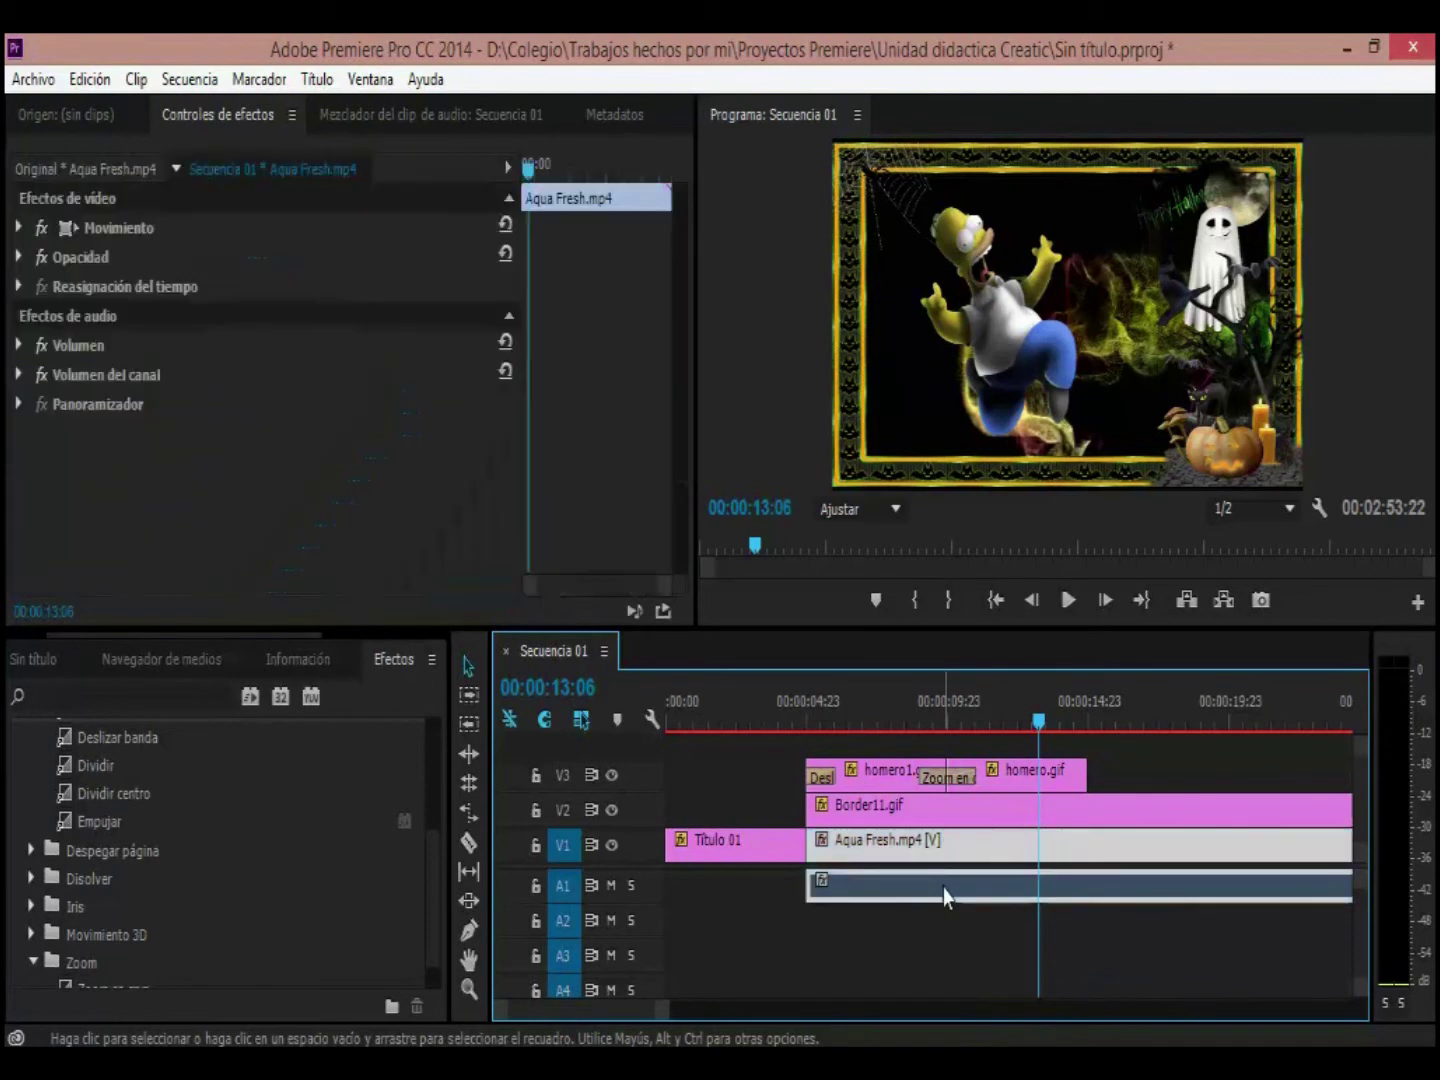
right_click(874, 858)
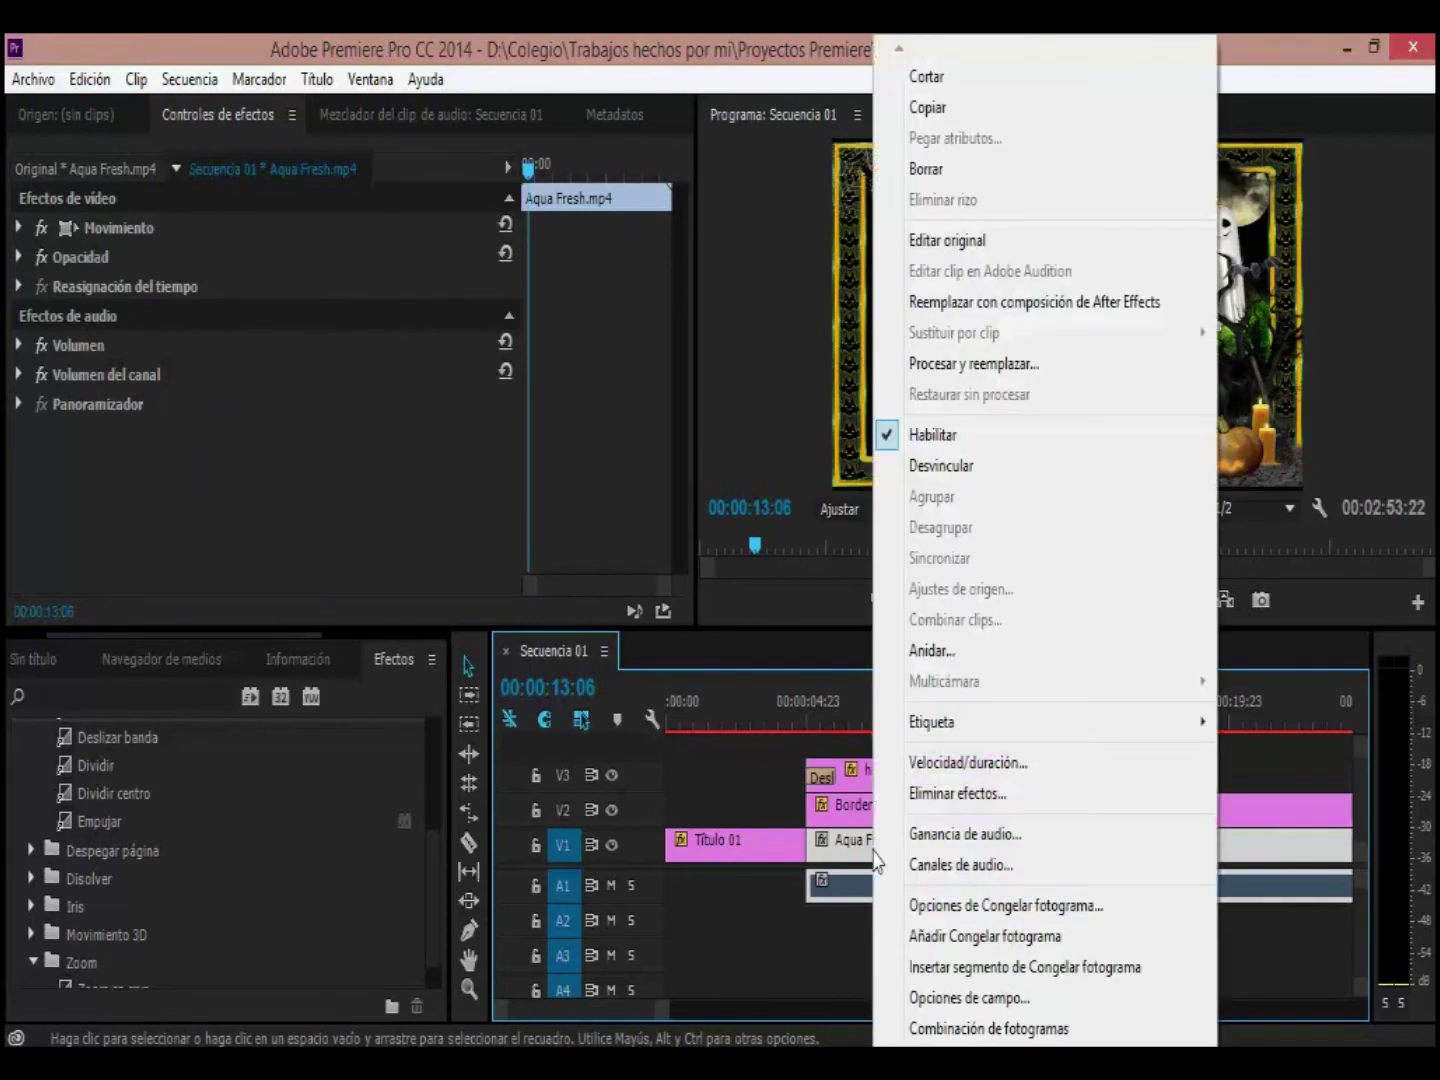
left_click(941, 471)
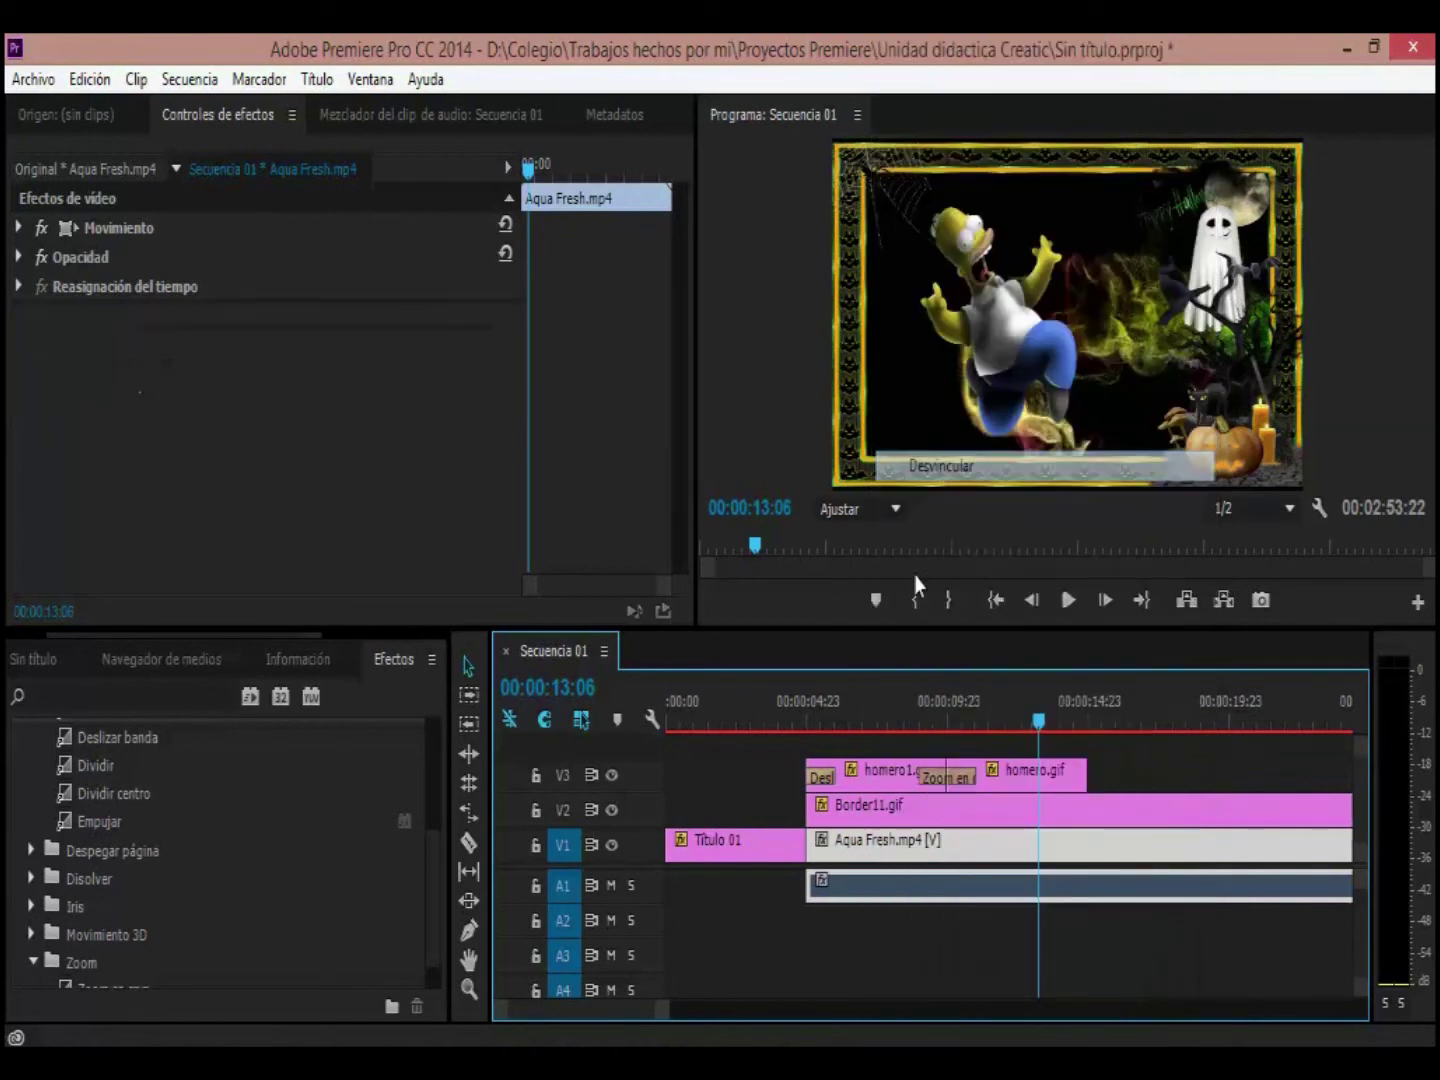
left_click(909, 887)
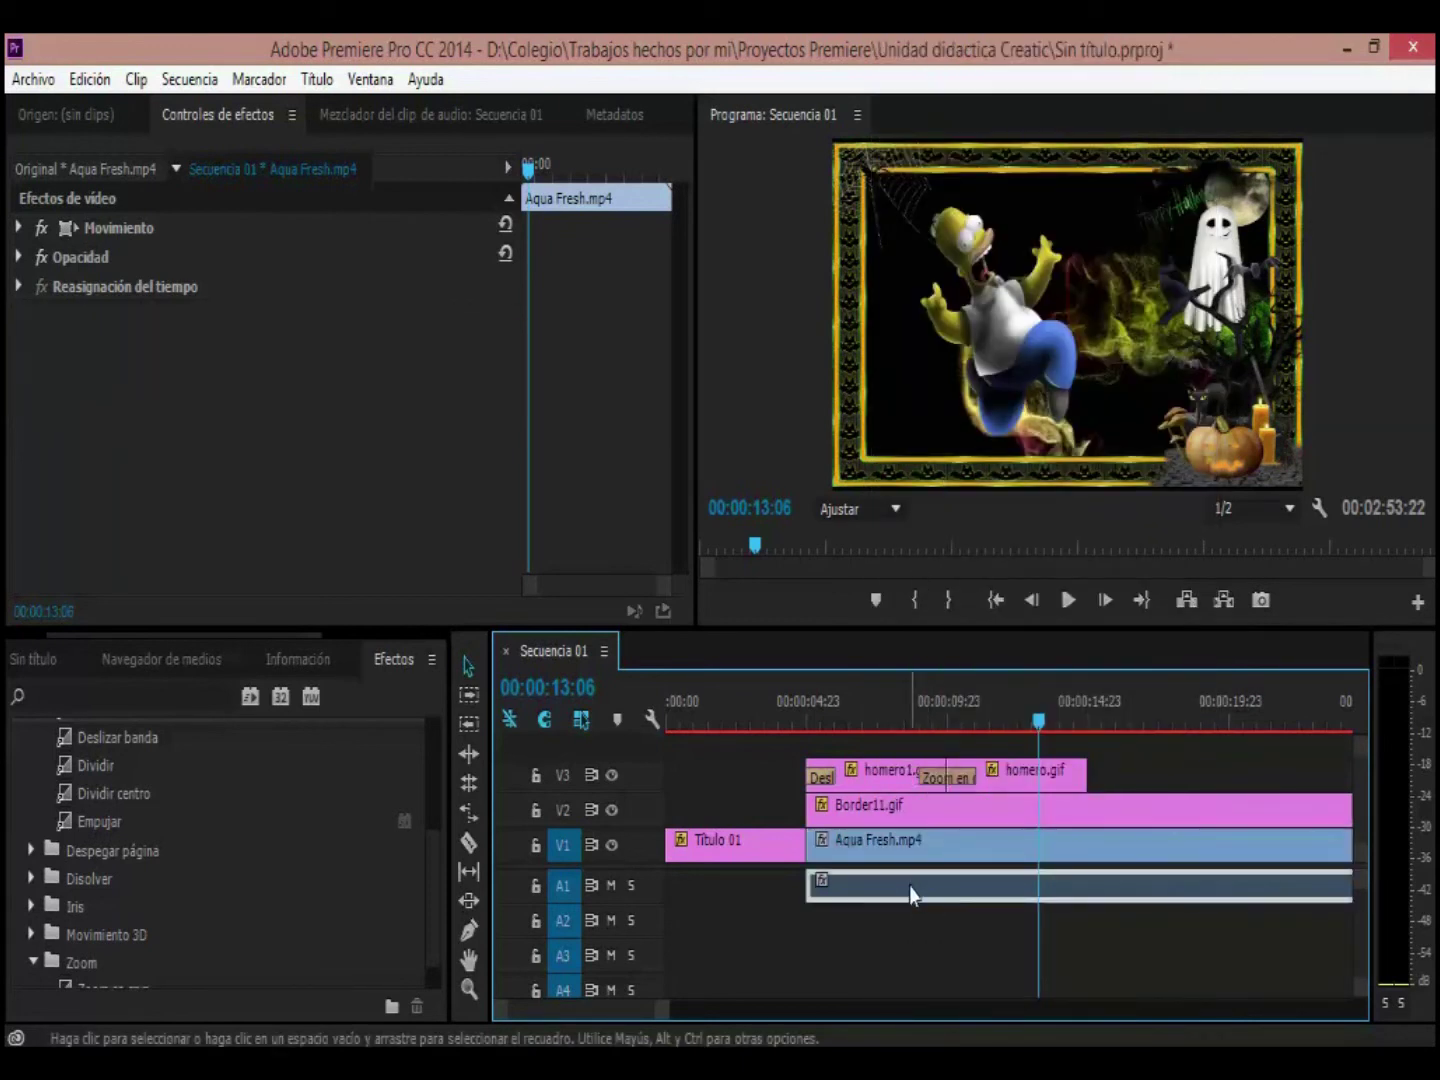
left_click(901, 862)
left_click(904, 882)
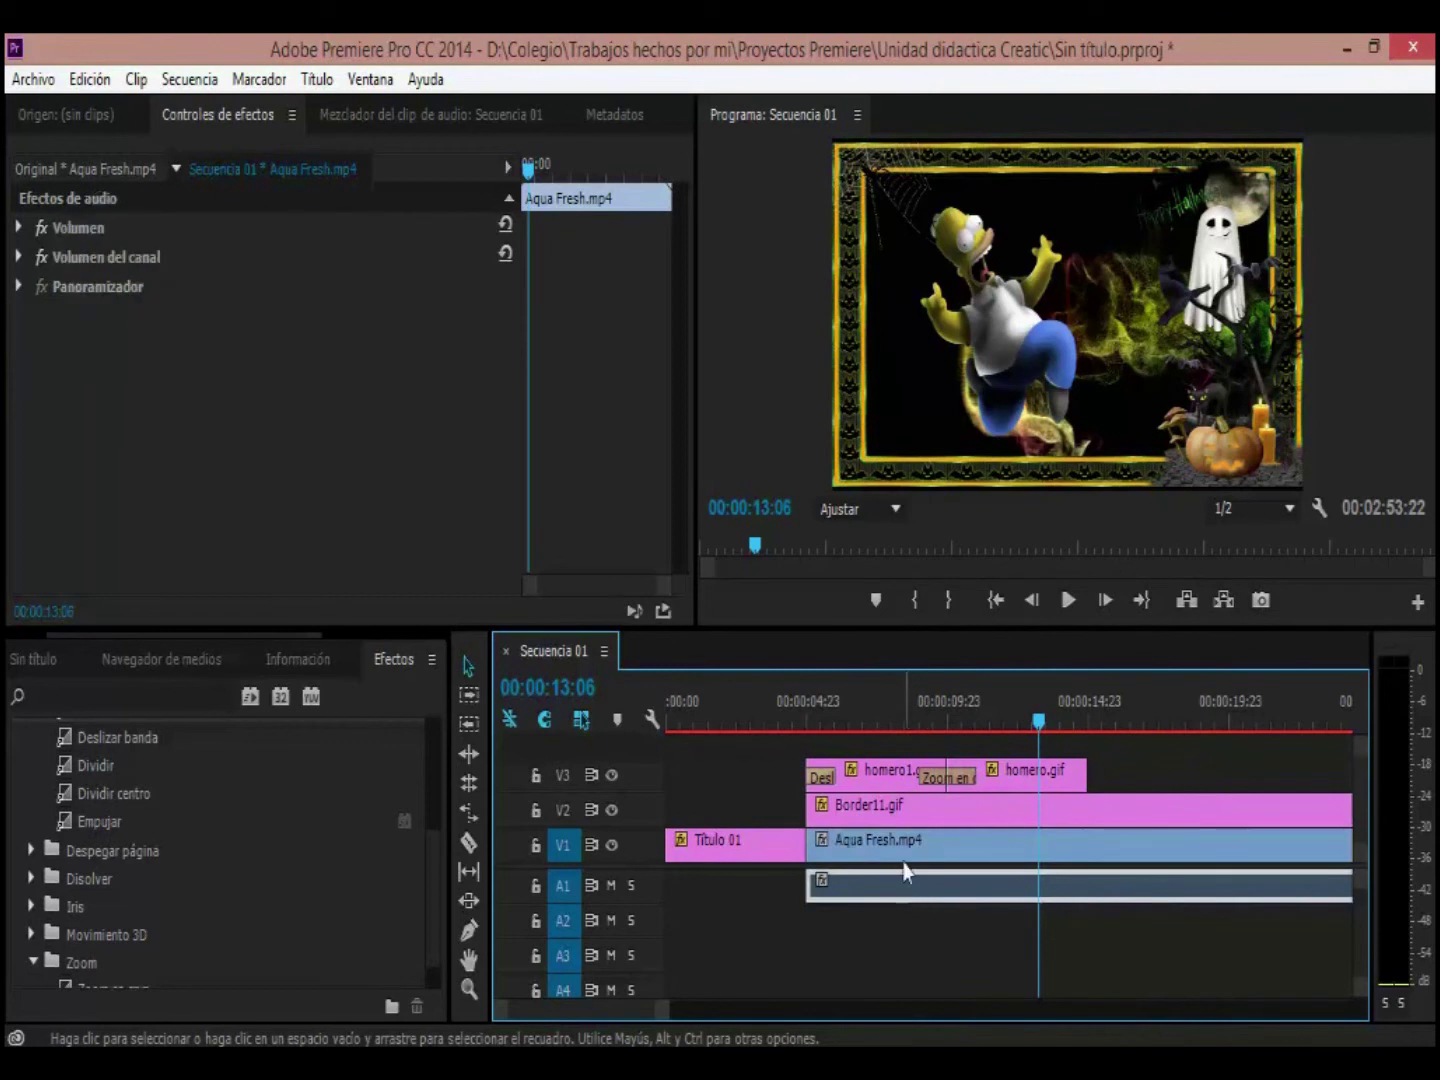
left_click(909, 856)
left_click(908, 882)
left_click(910, 858)
left_click(914, 882)
left_click(1068, 599)
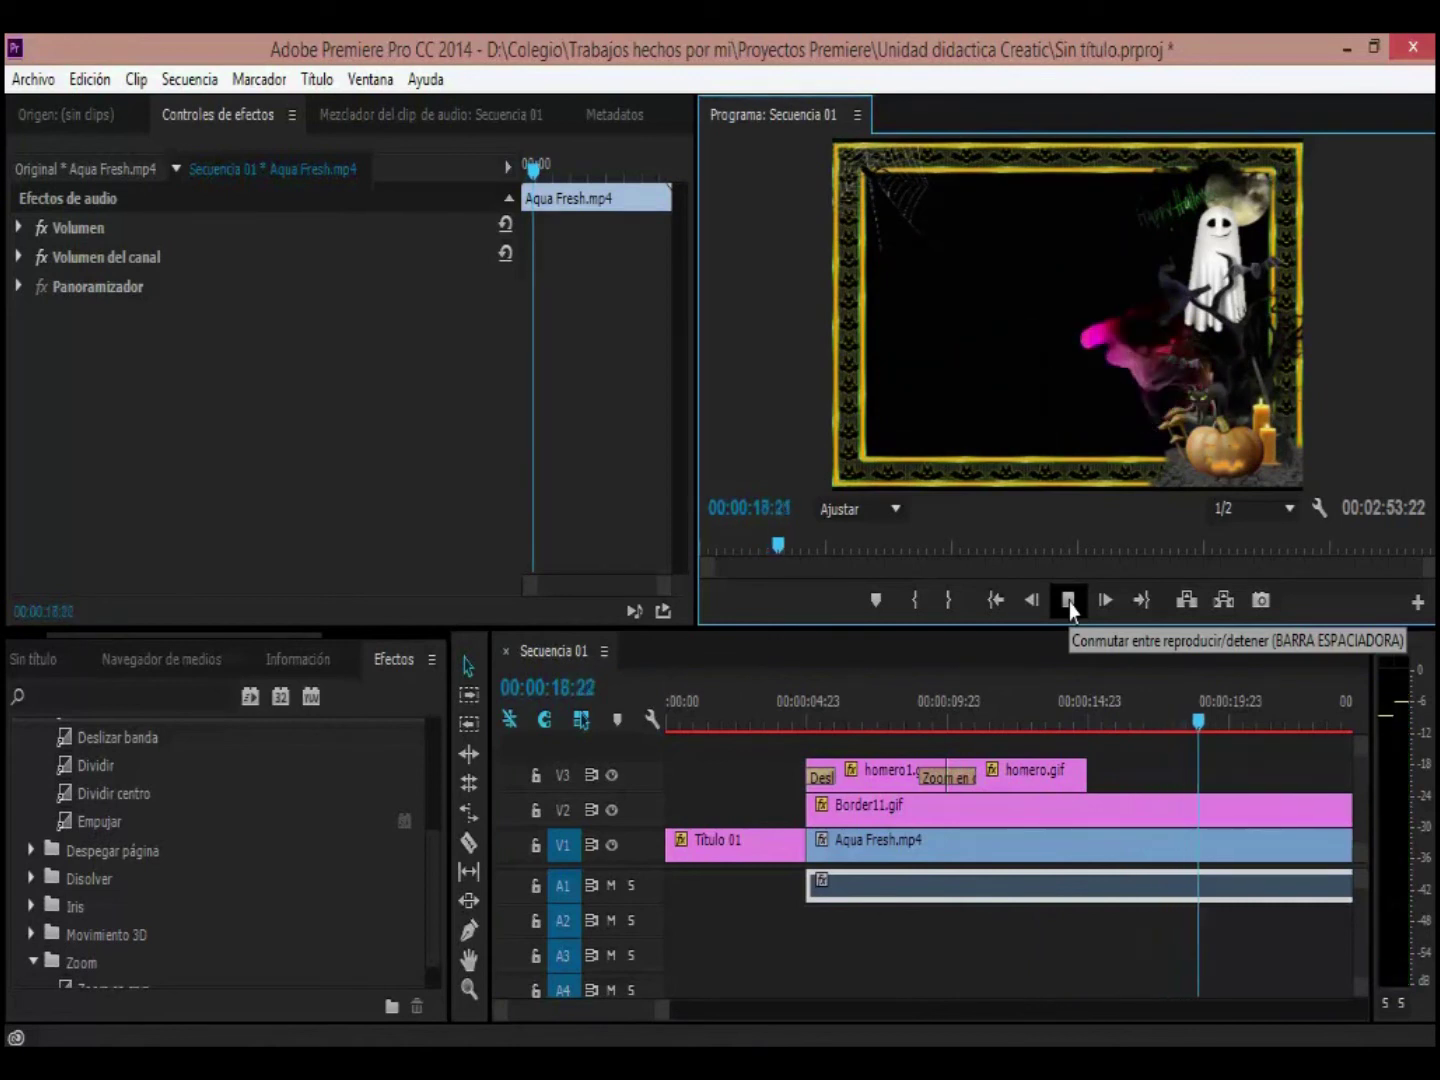
left_click(1069, 604)
Step: Split the Aqua Fresh A1 audio with the Razor tool at 00:00:19:06
left_click(1073, 643)
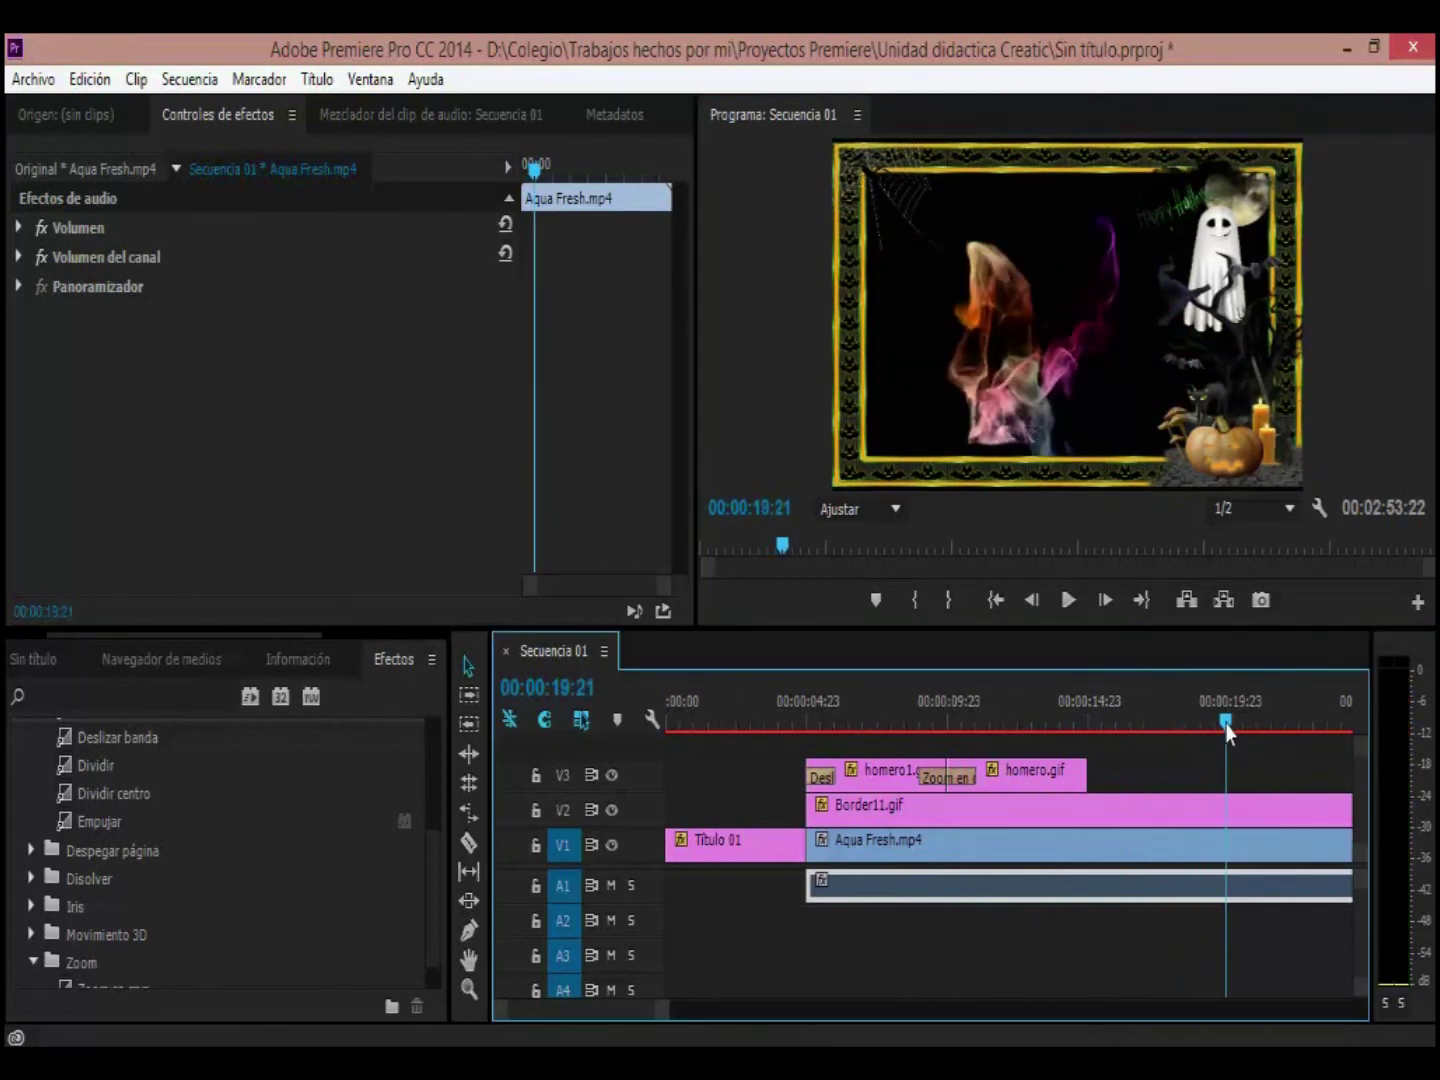
key("j")
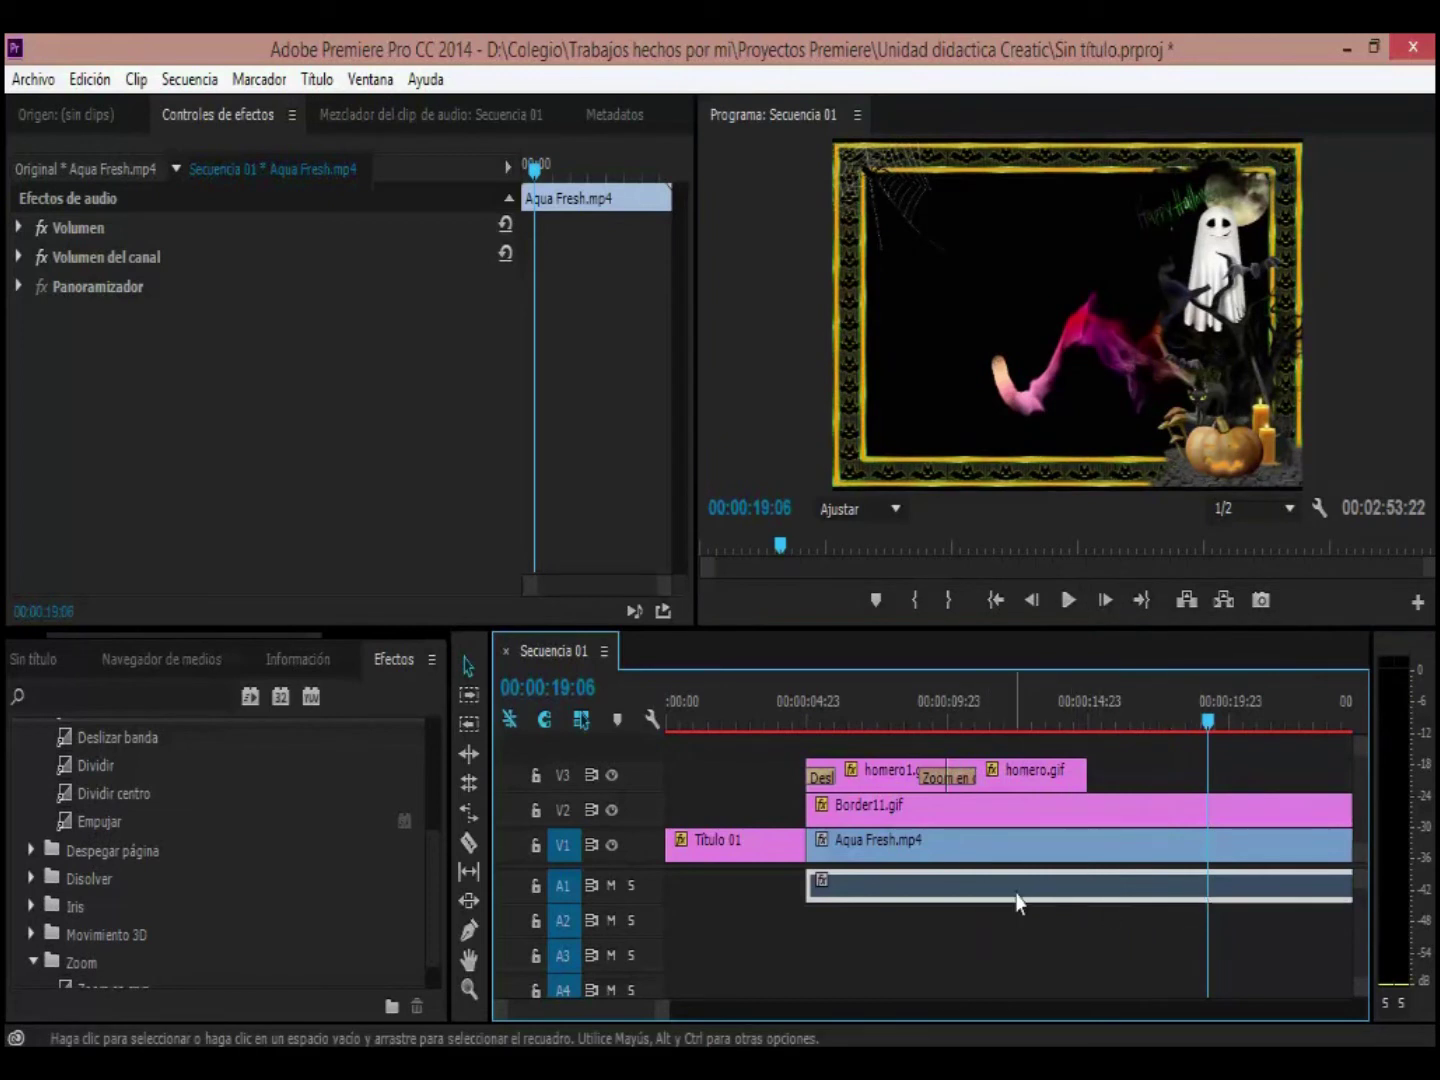
left_click(469, 845)
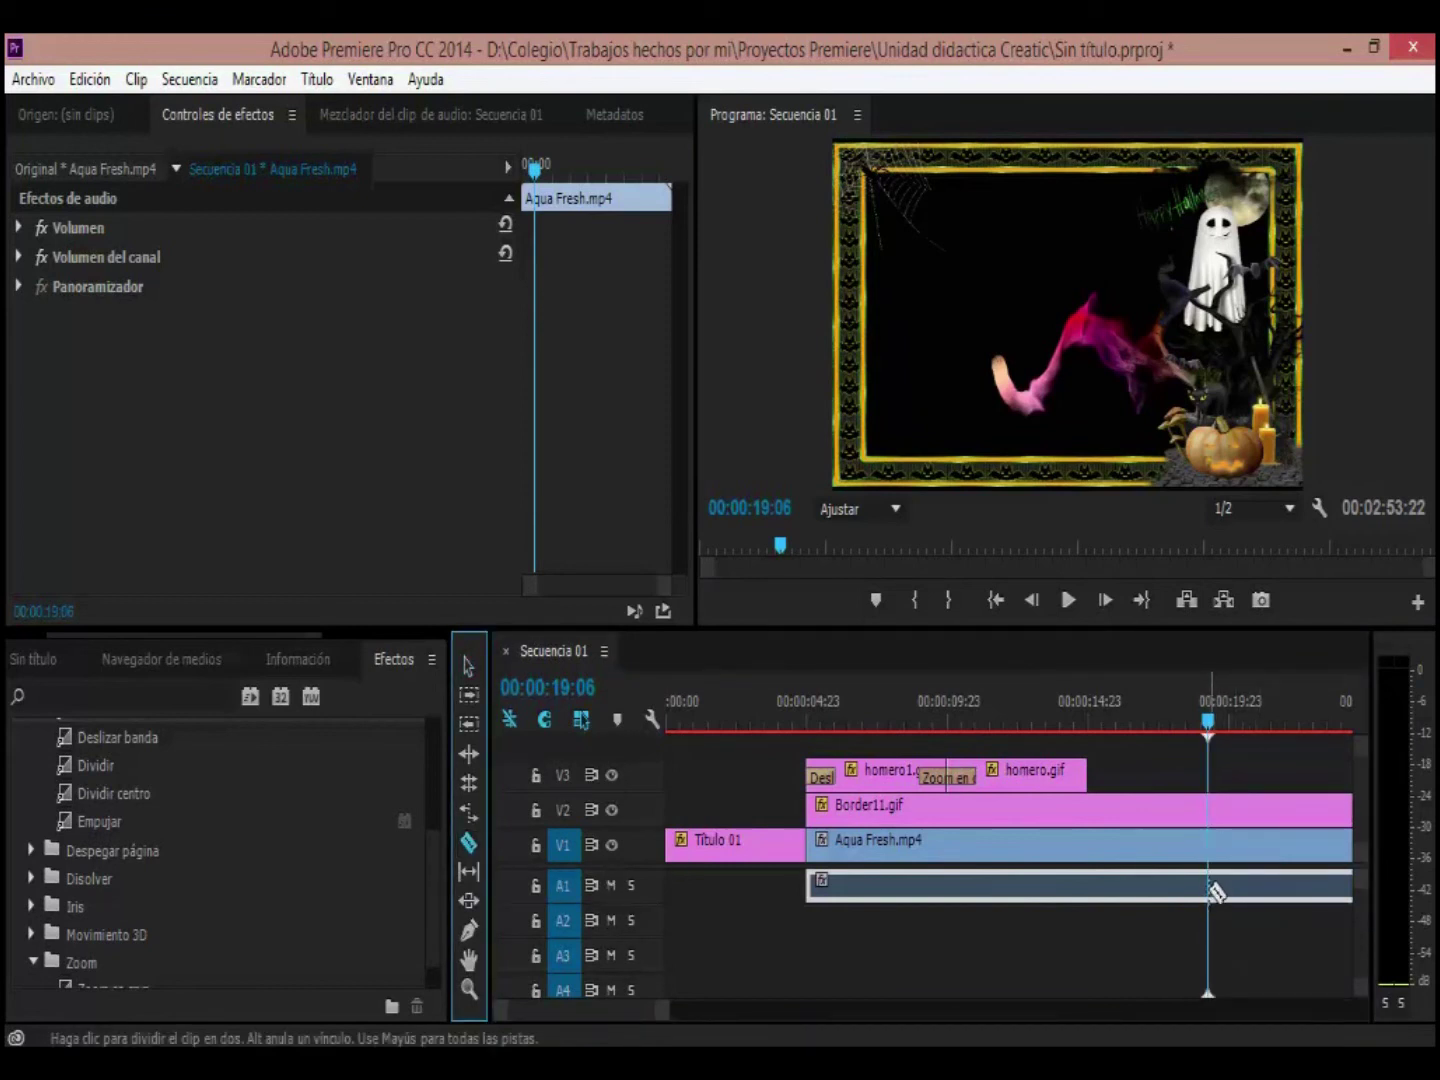
left_click(1211, 887)
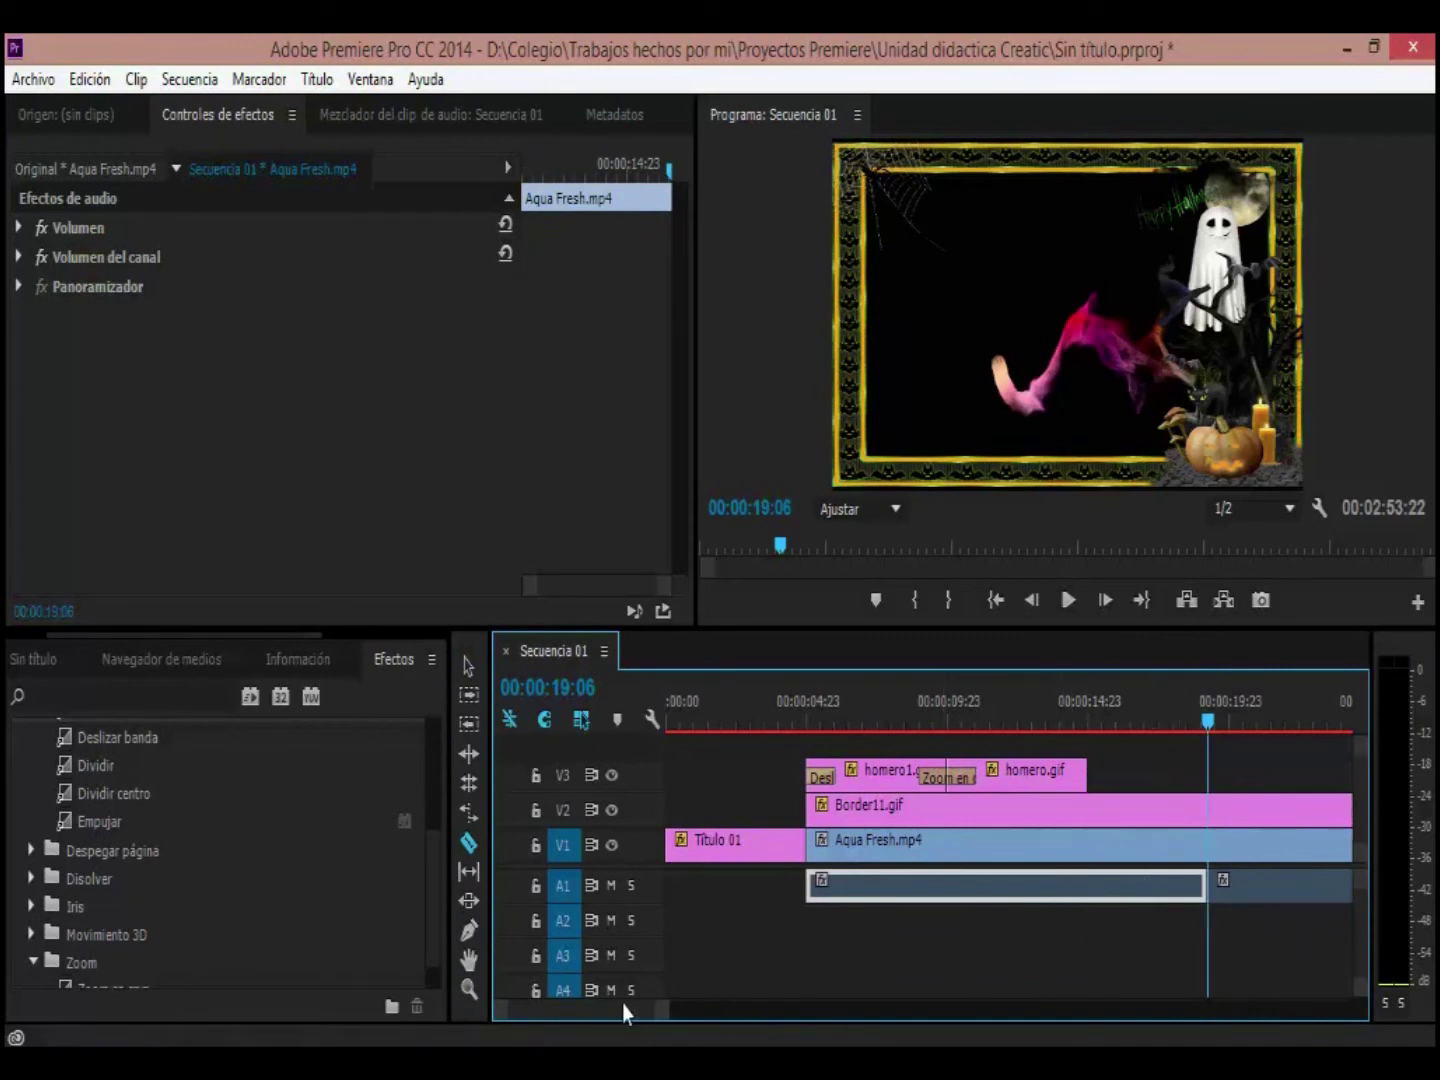
Step: Delete the audio before the cut and slide the remaining piece left to the clip's start
scroll(626, 1008, "down", 3)
scroll(632, 1011, "up", 3)
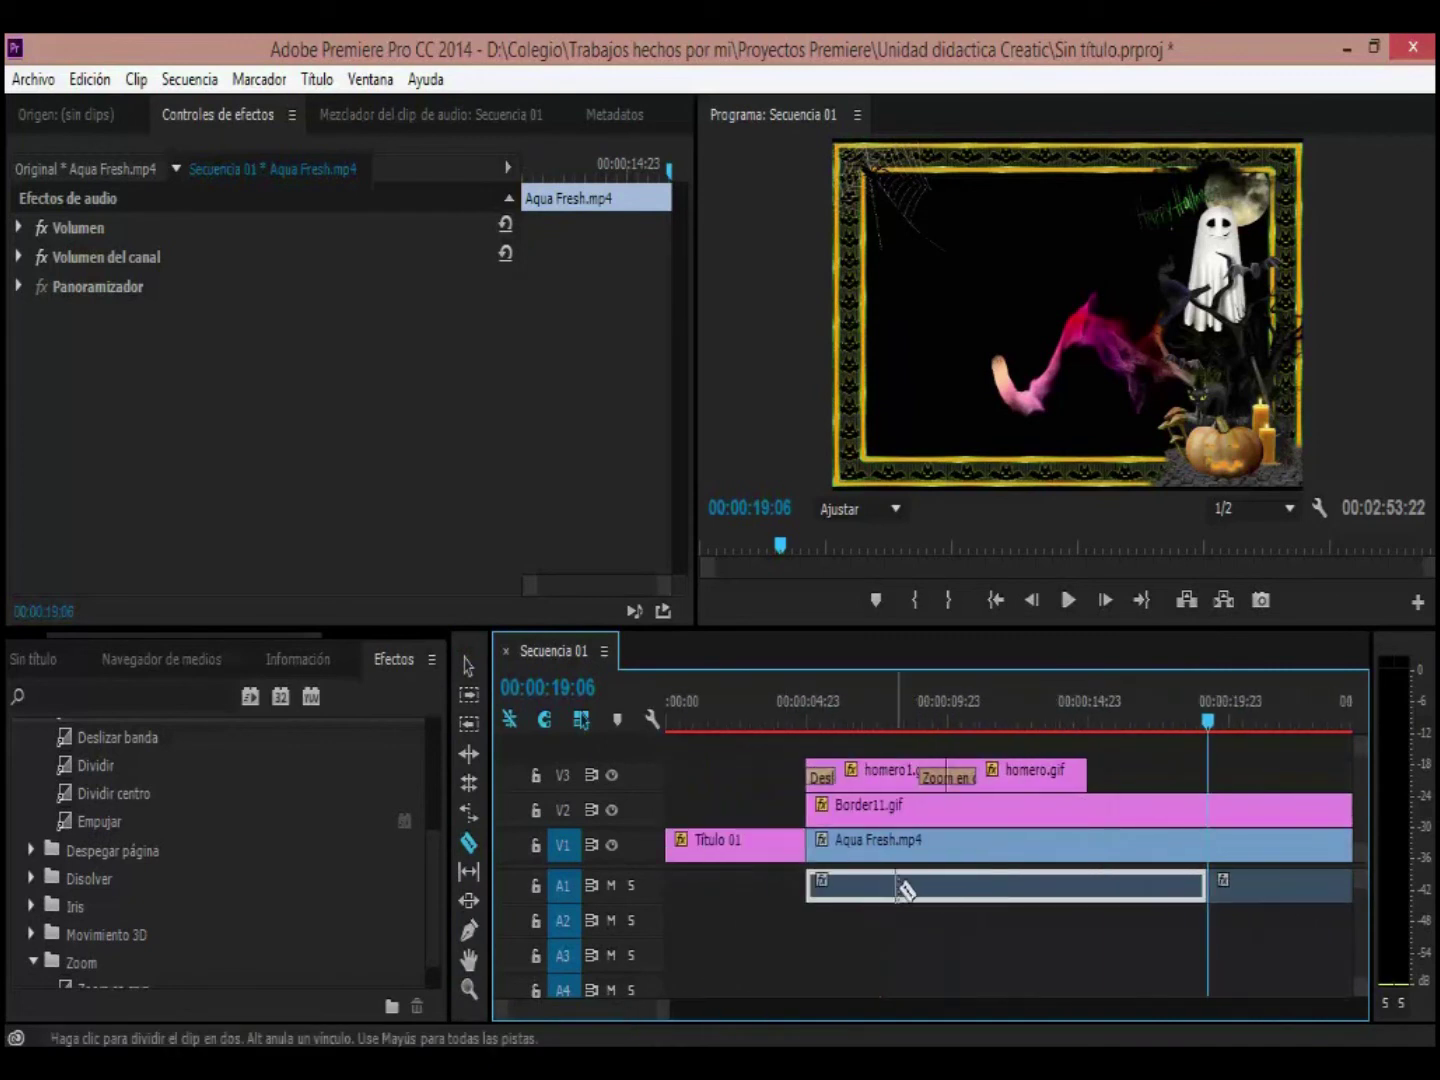
left_click(468, 666)
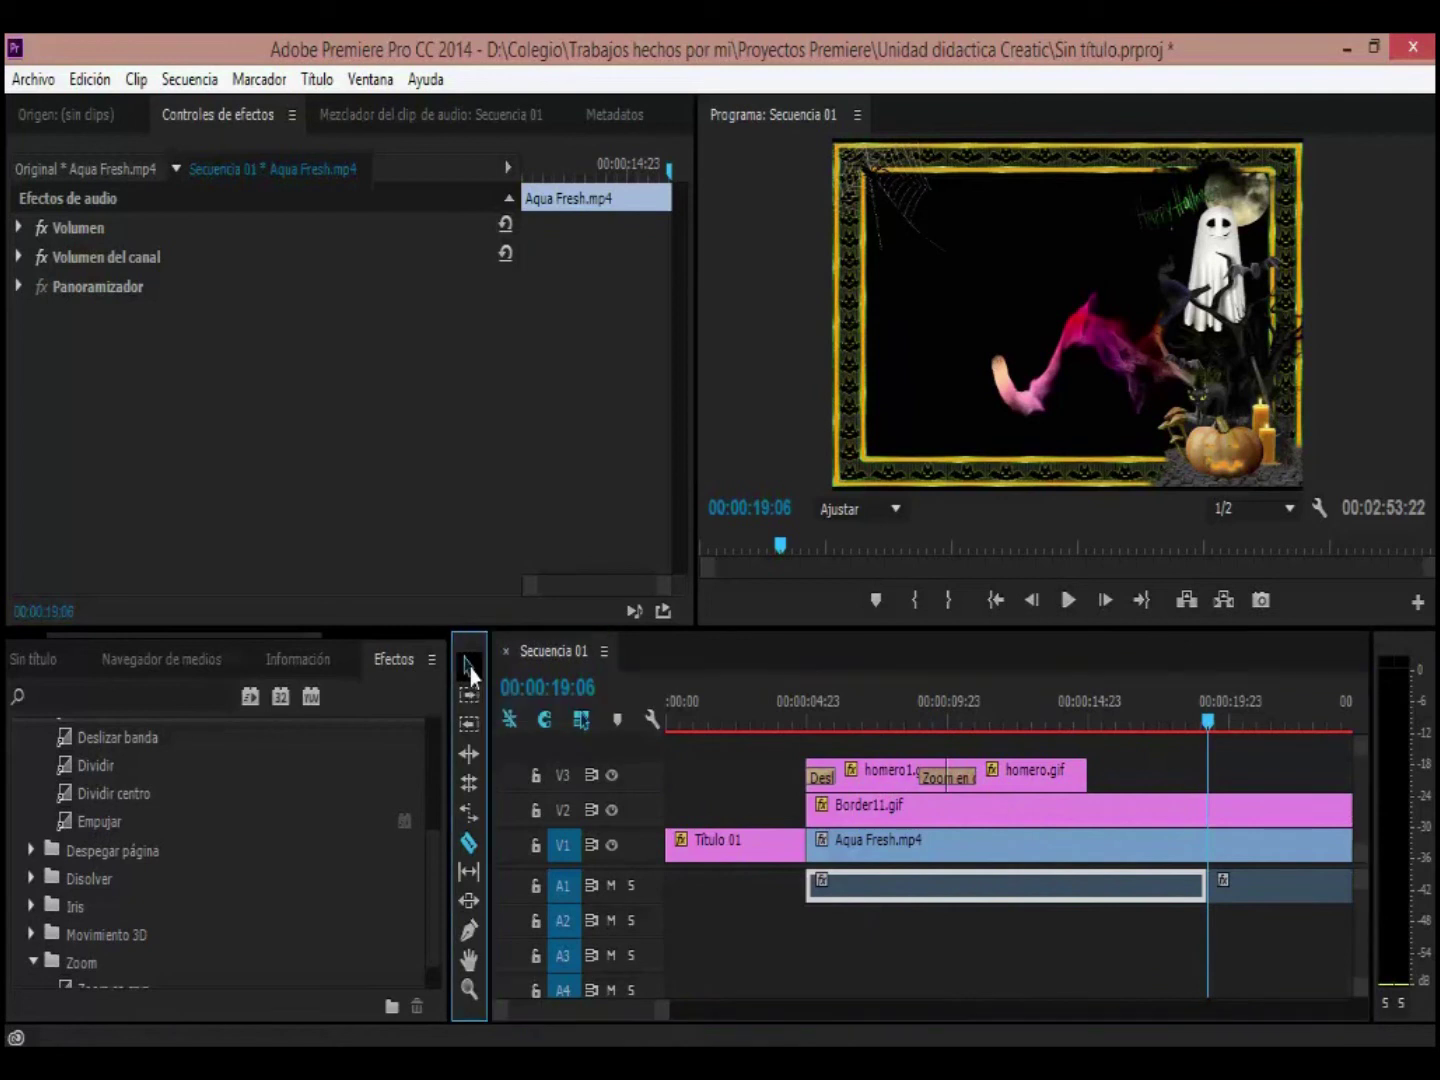
left_click(909, 897)
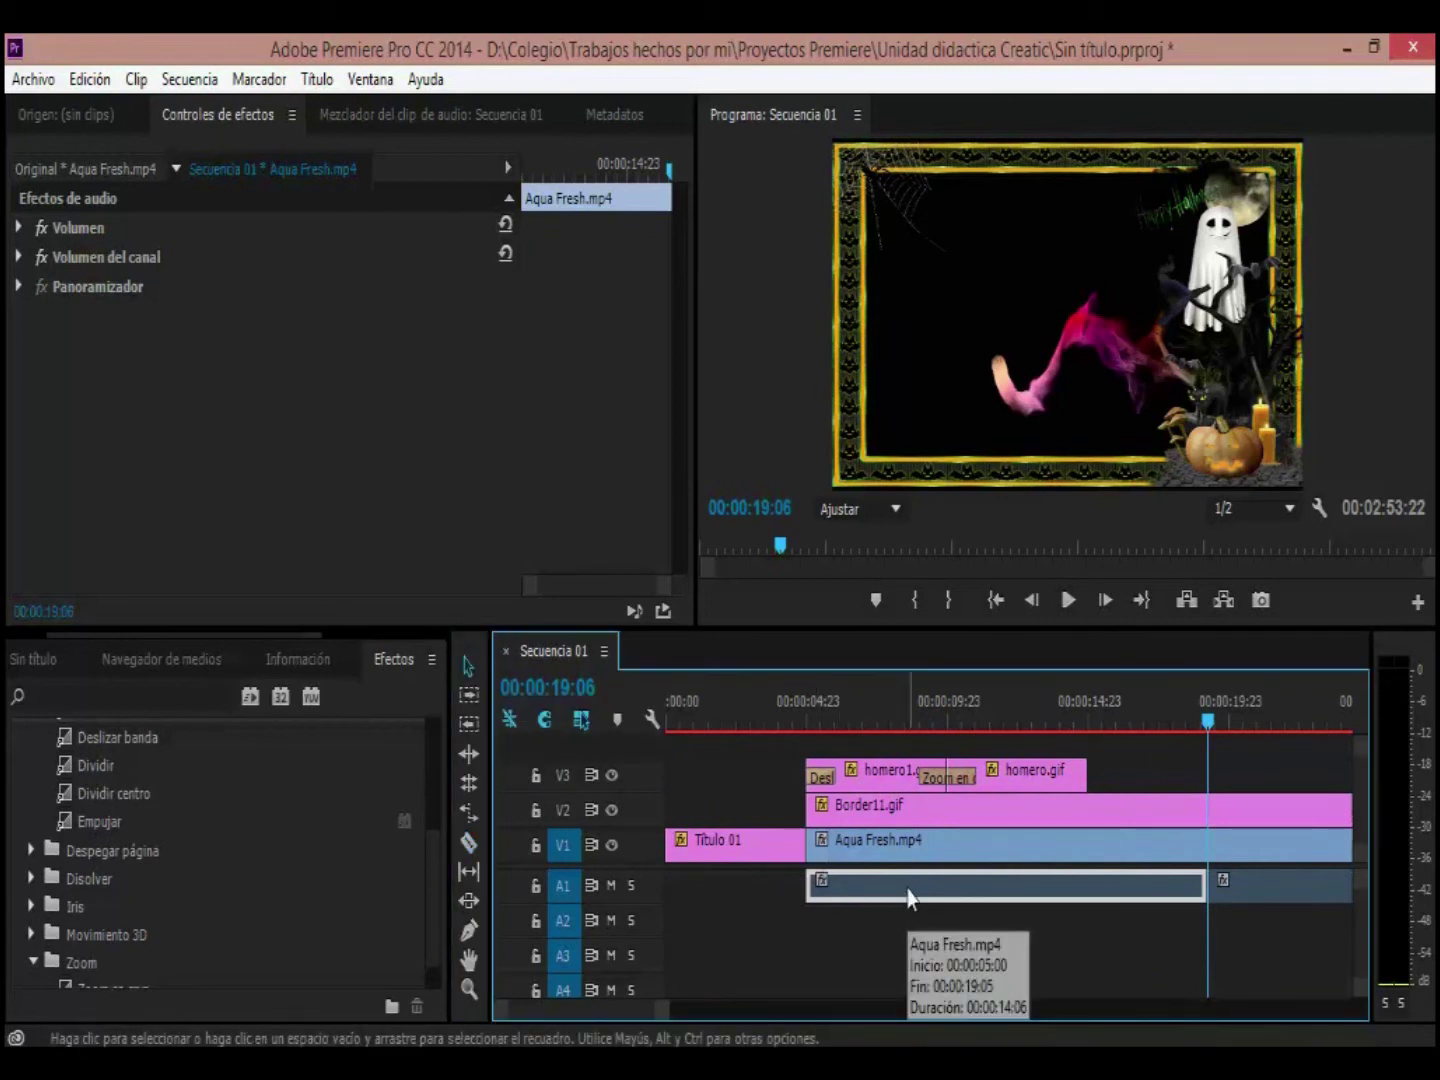
key("Delete")
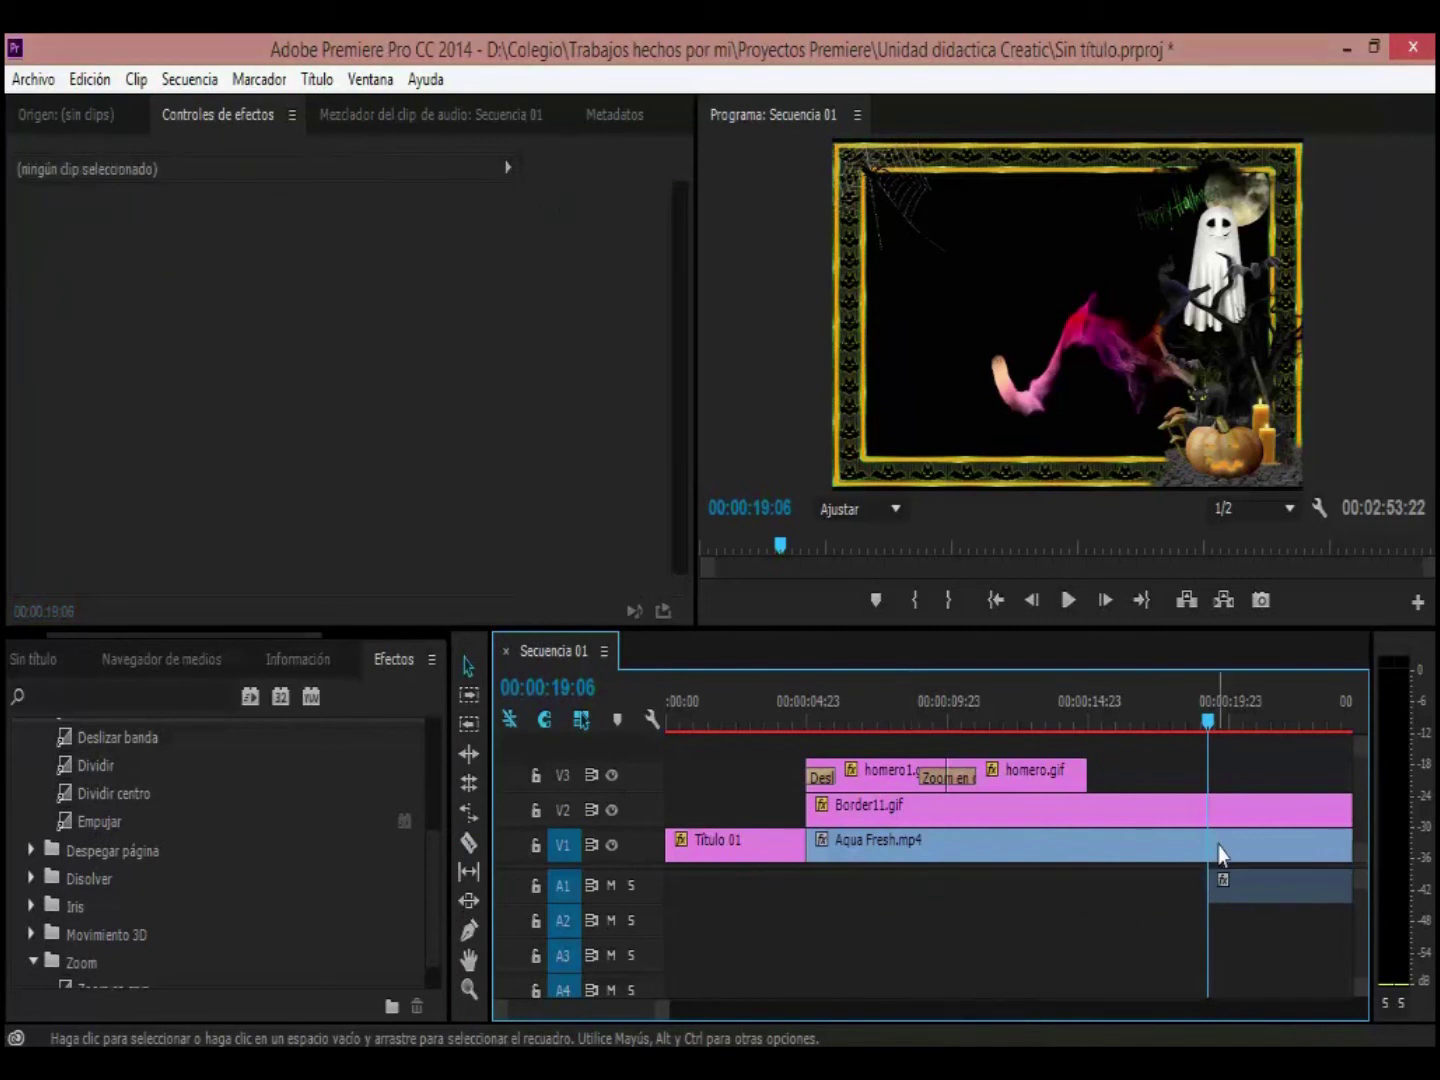
left_click(1256, 890)
left_click_drag(1256, 893, 858, 902)
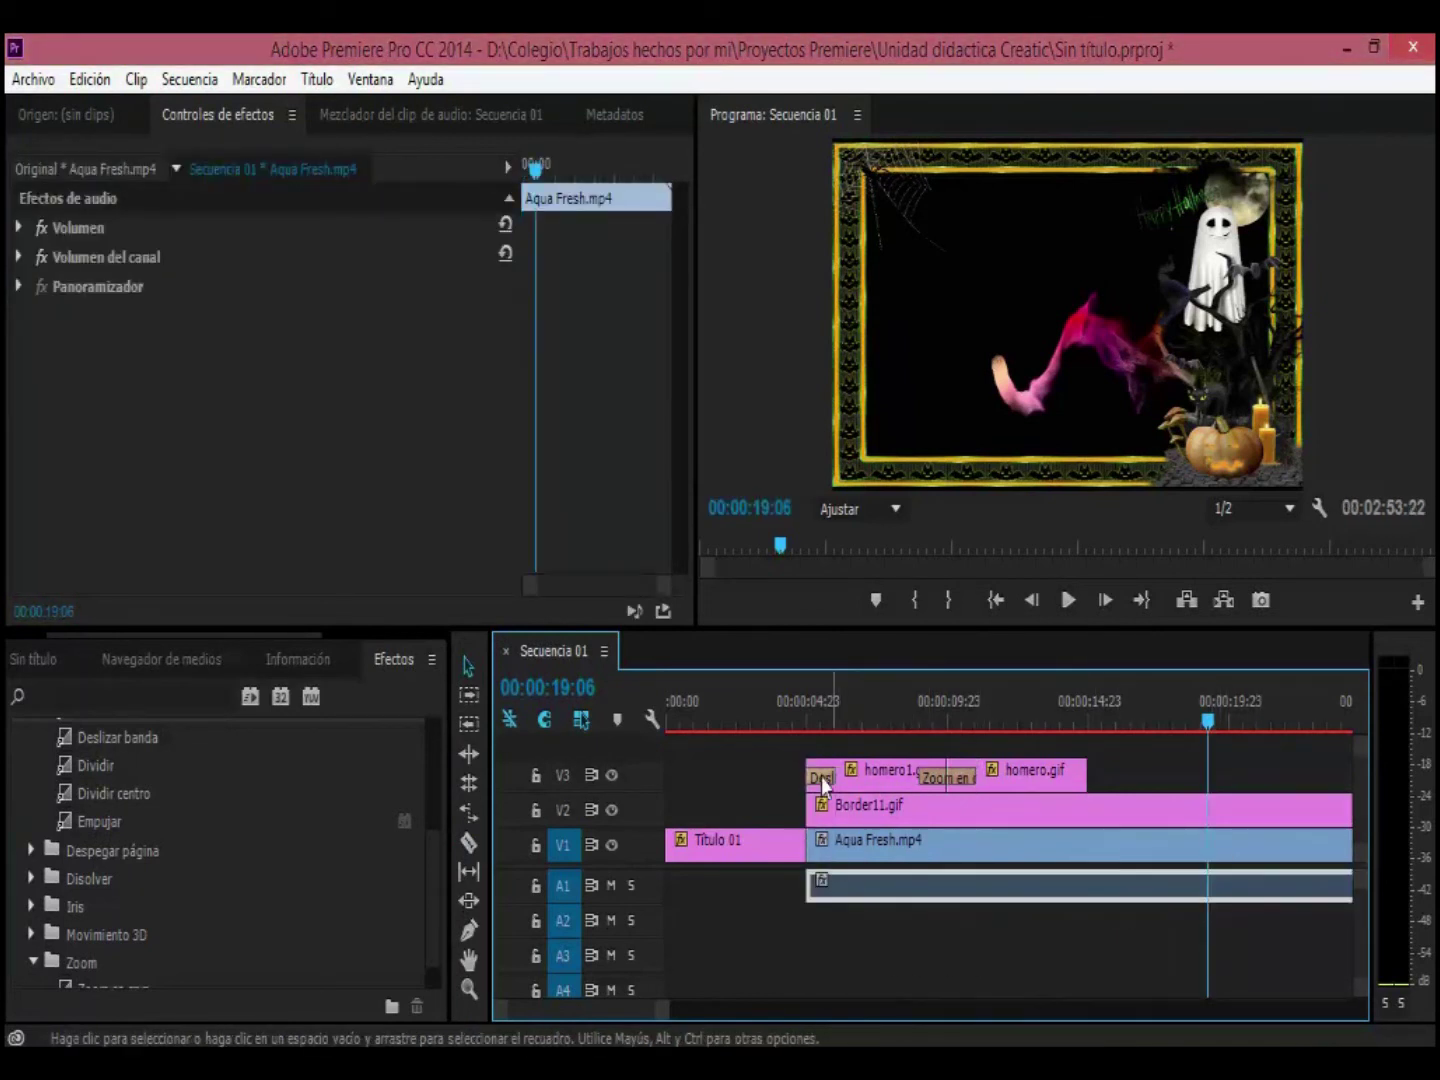
left_click(793, 716)
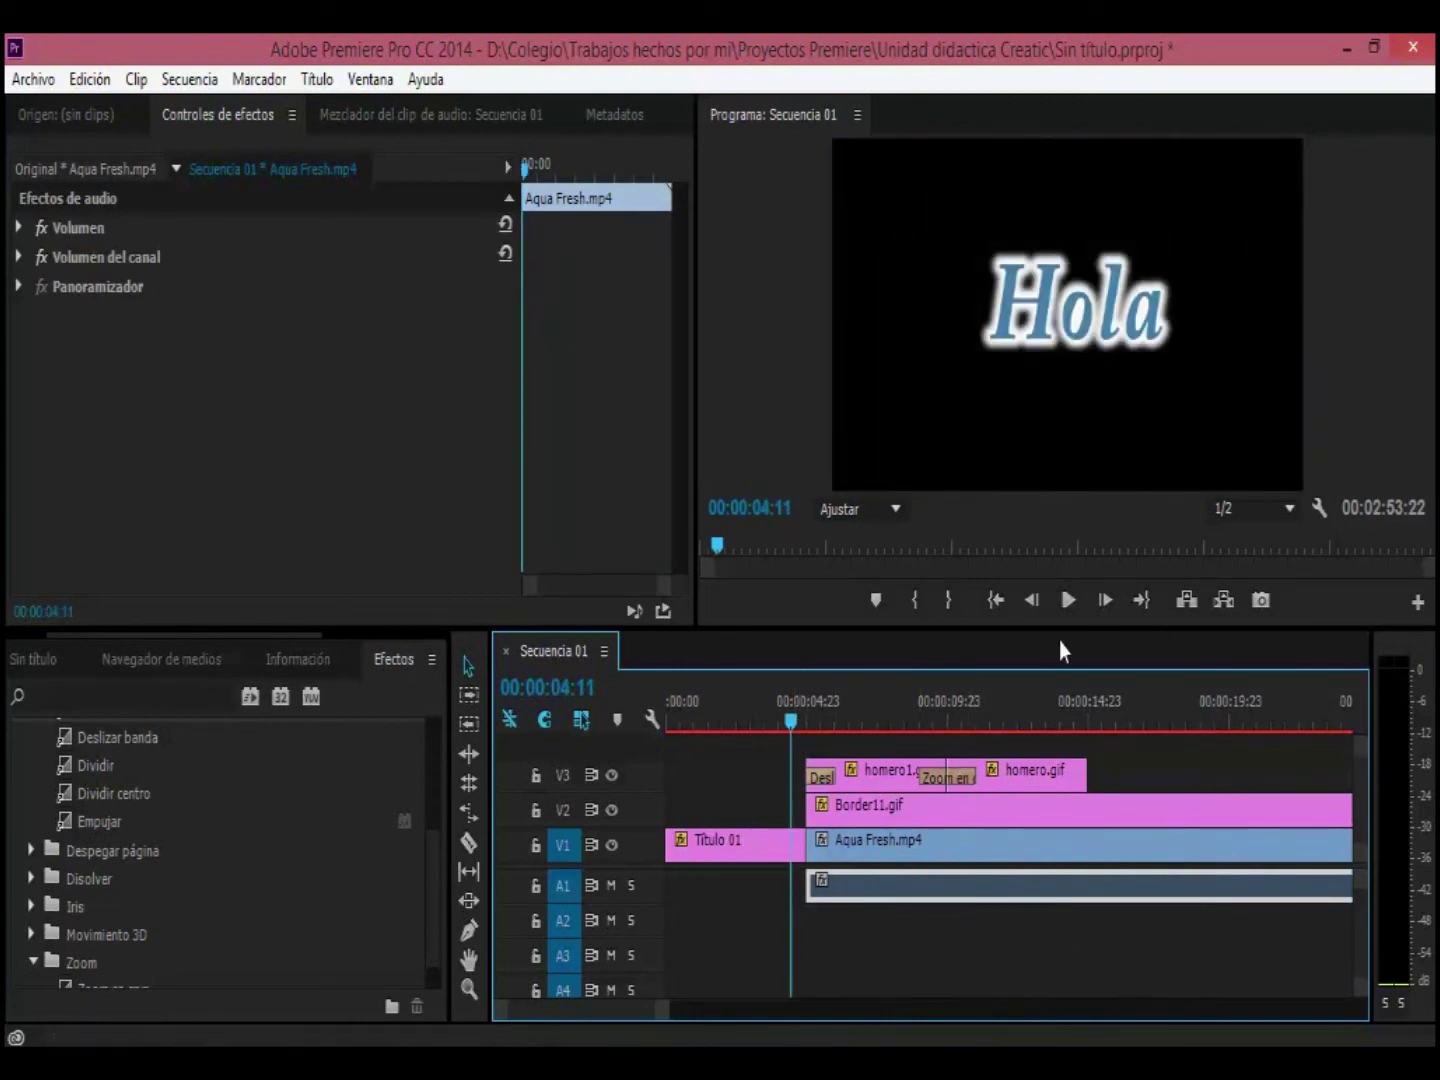
left_click(1067, 600)
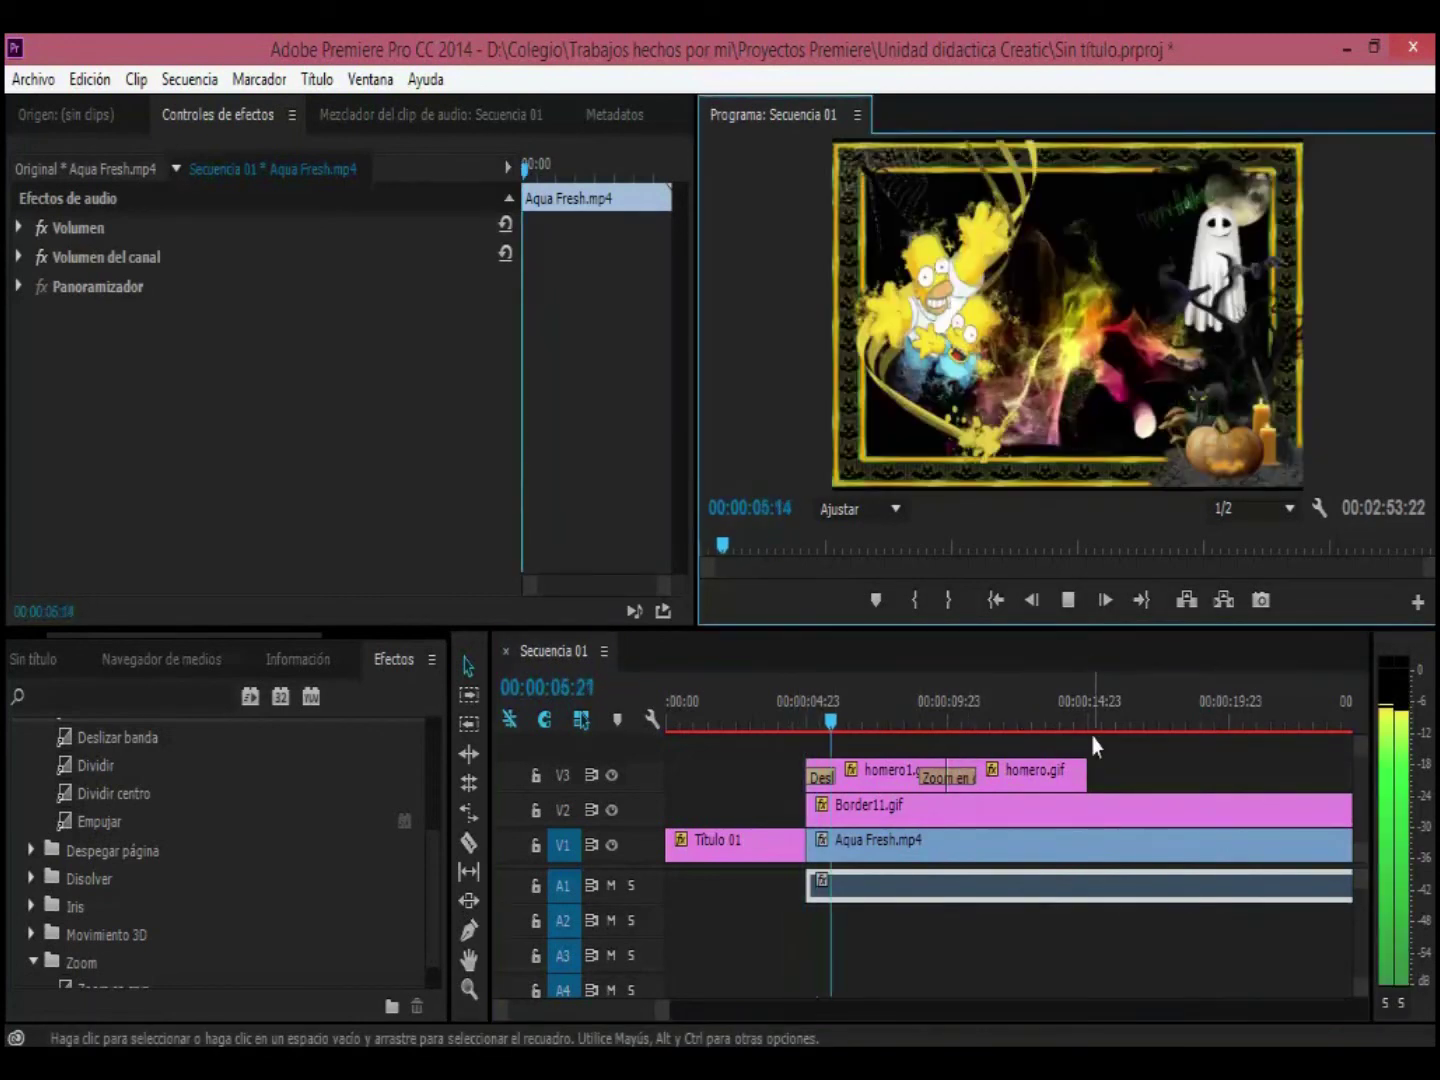
left_click(750, 714)
left_click(1067, 600)
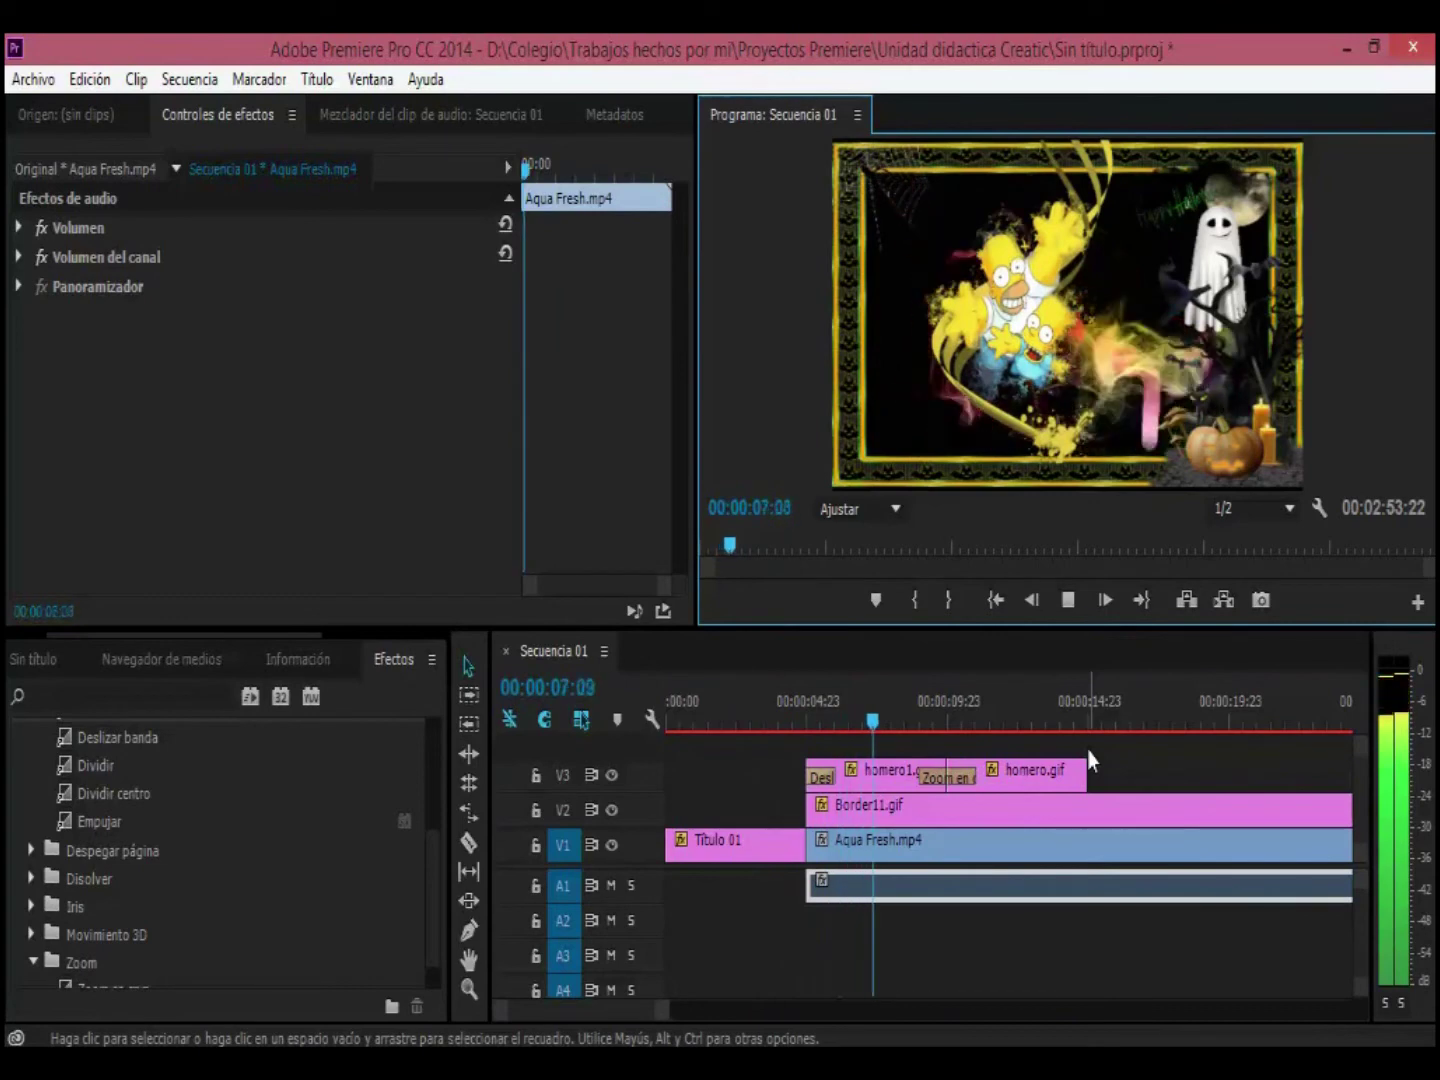
left_click(1067, 604)
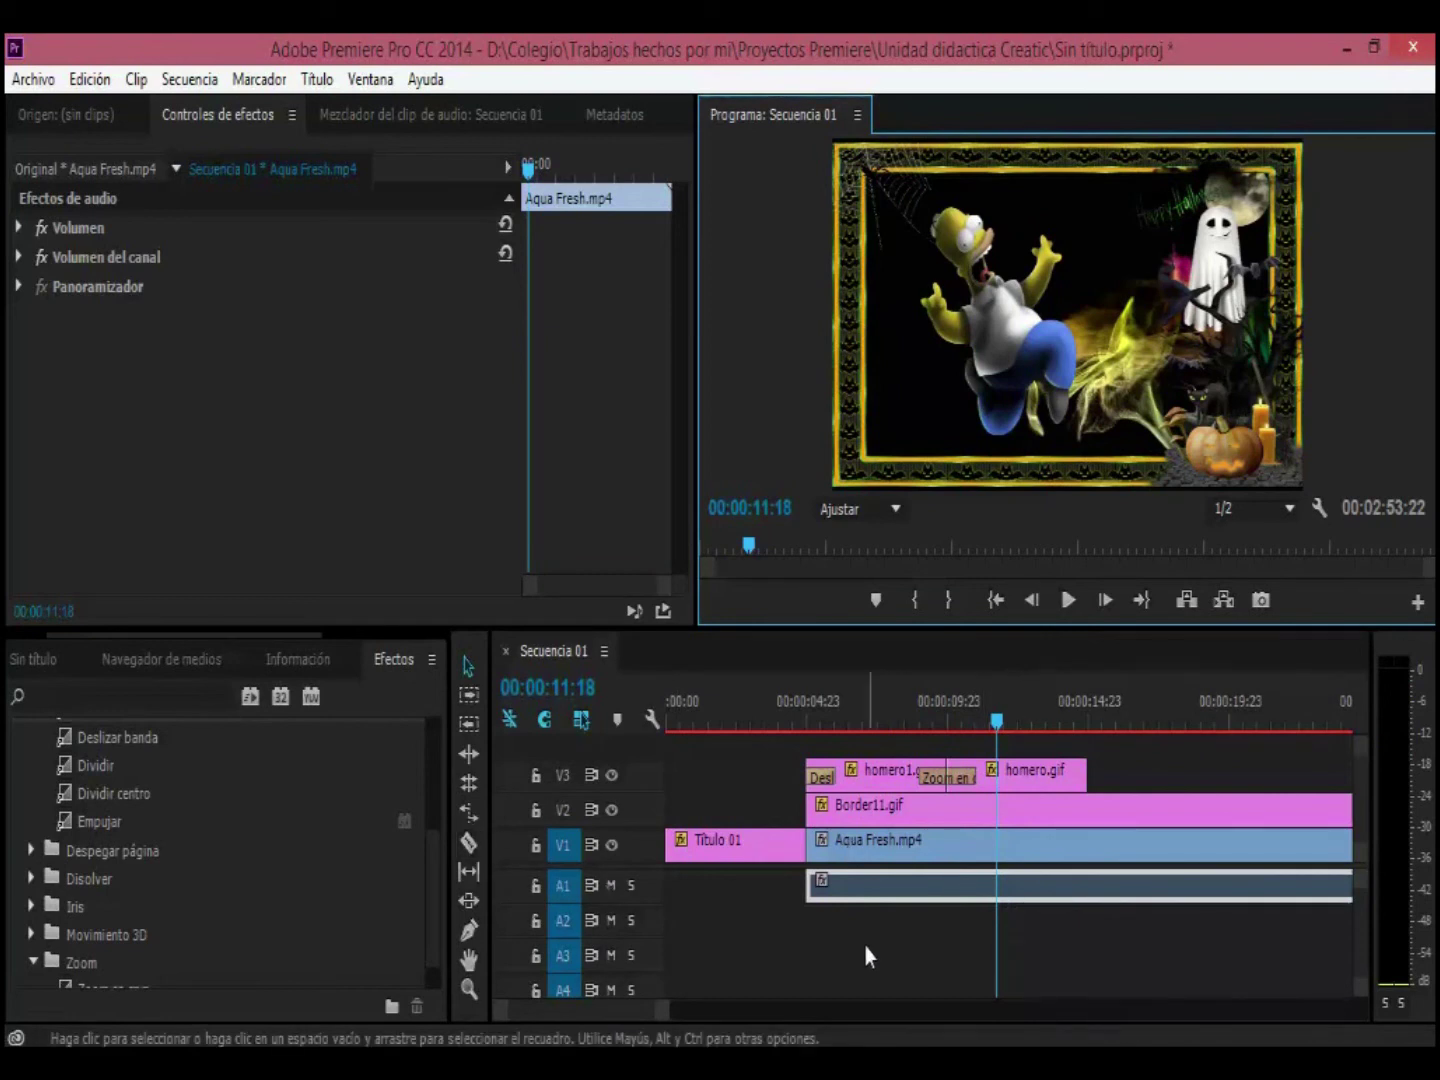
left_click(858, 723)
left_click(1066, 600)
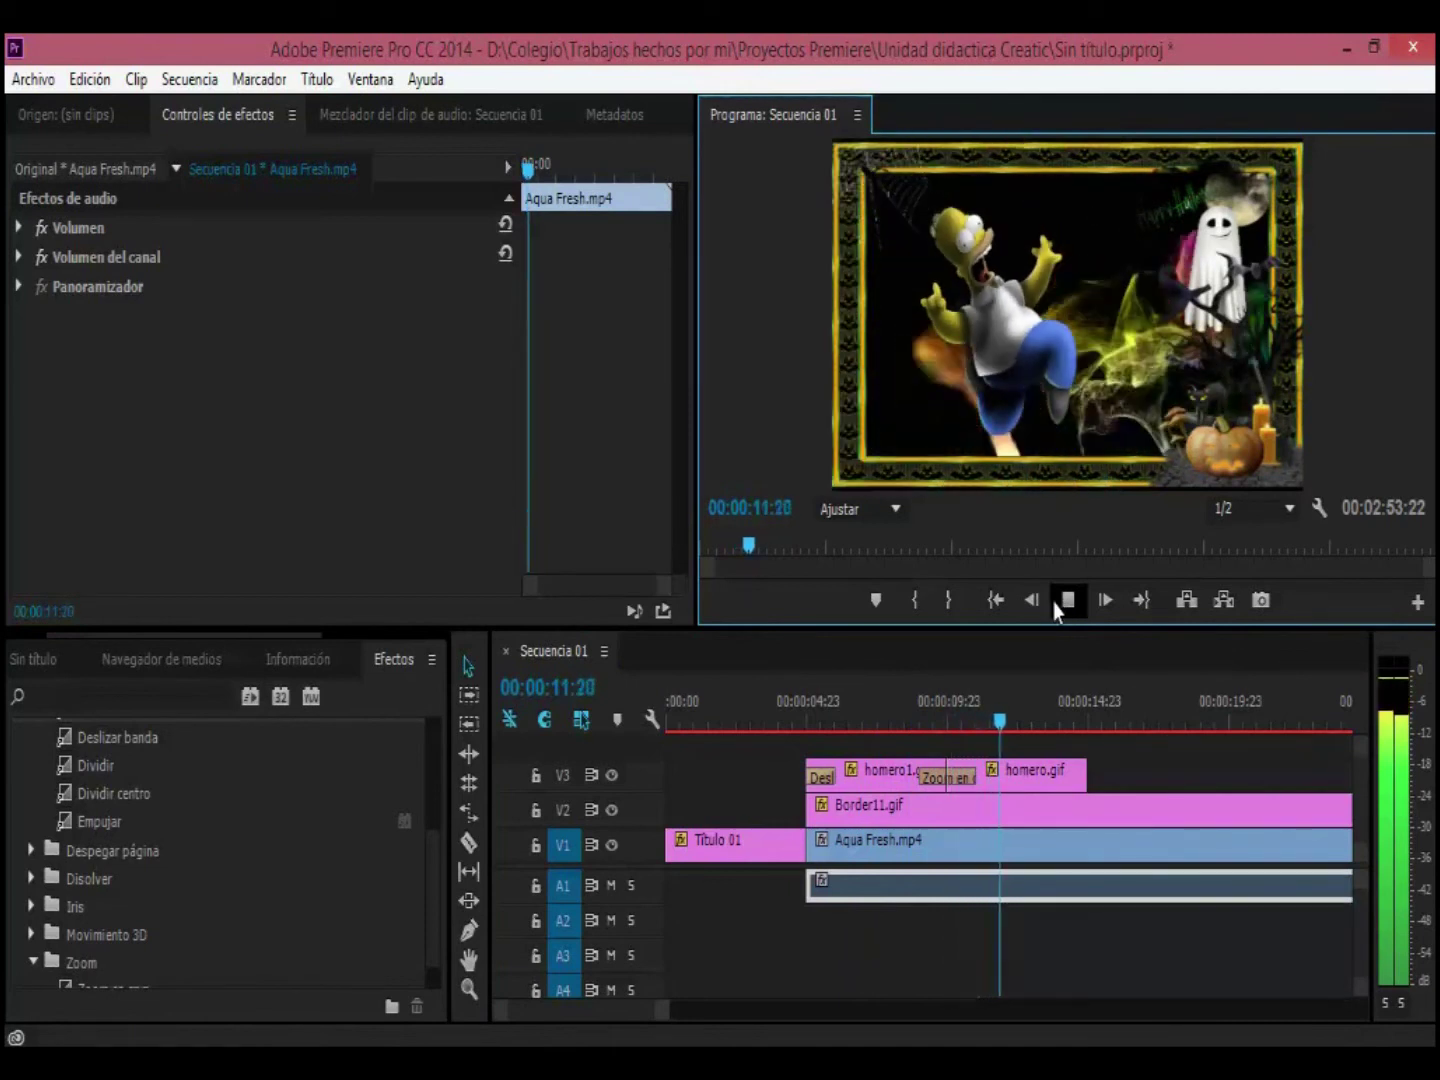
left_click(1060, 603)
left_click(869, 724)
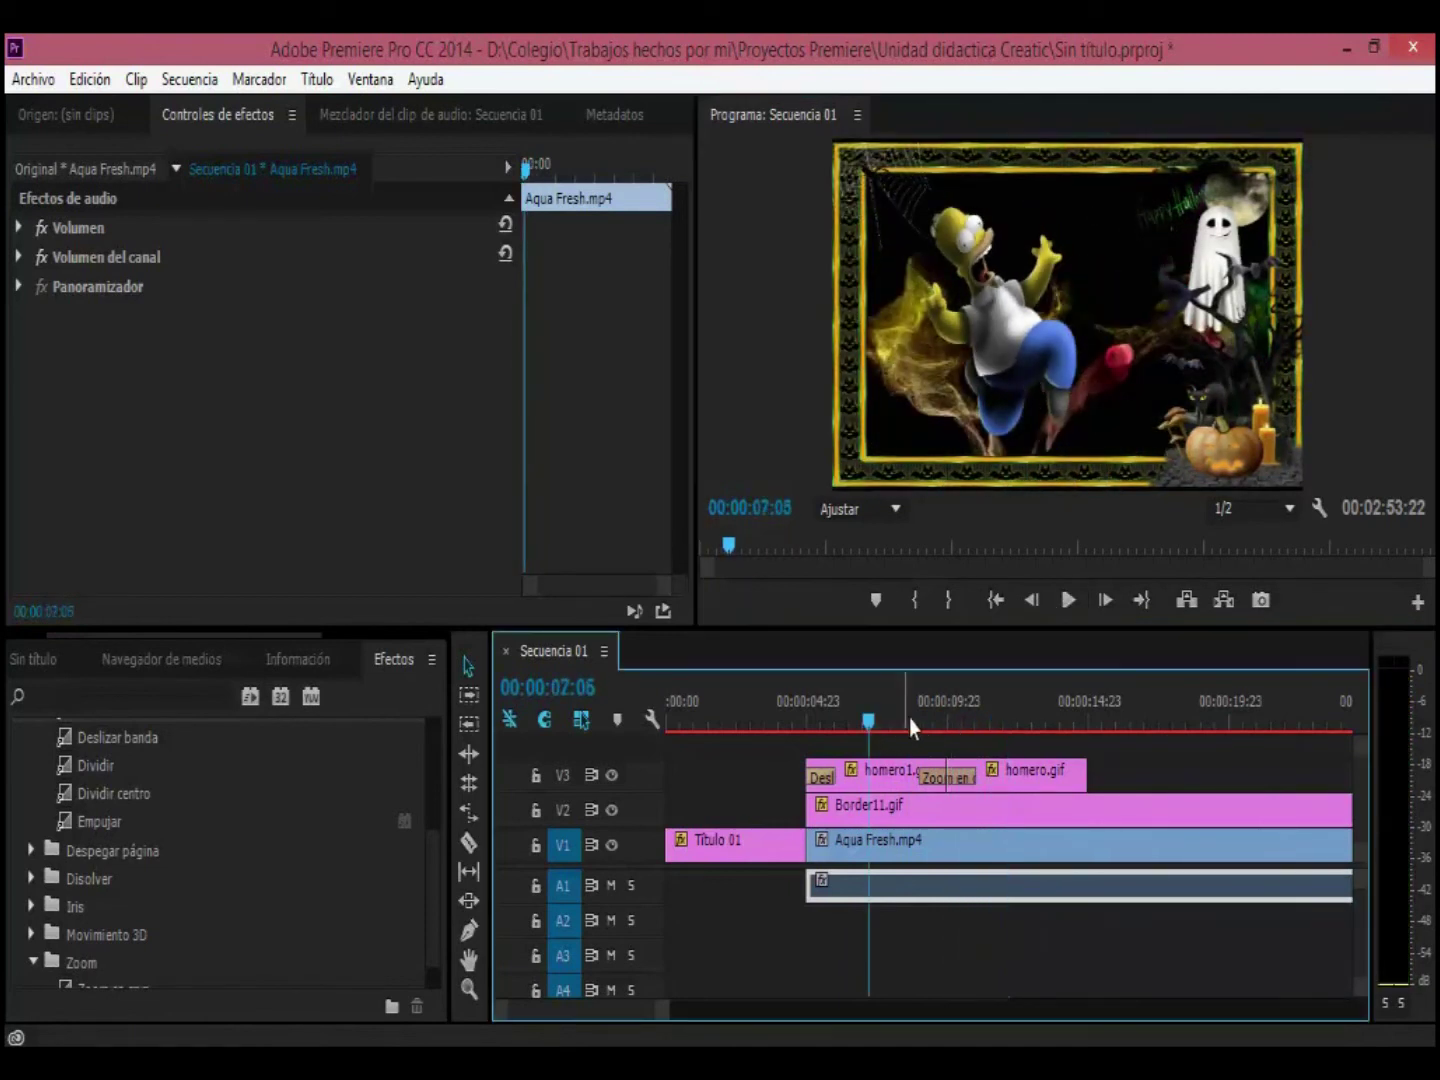
mouse_move(895, 883)
right_click(896, 882)
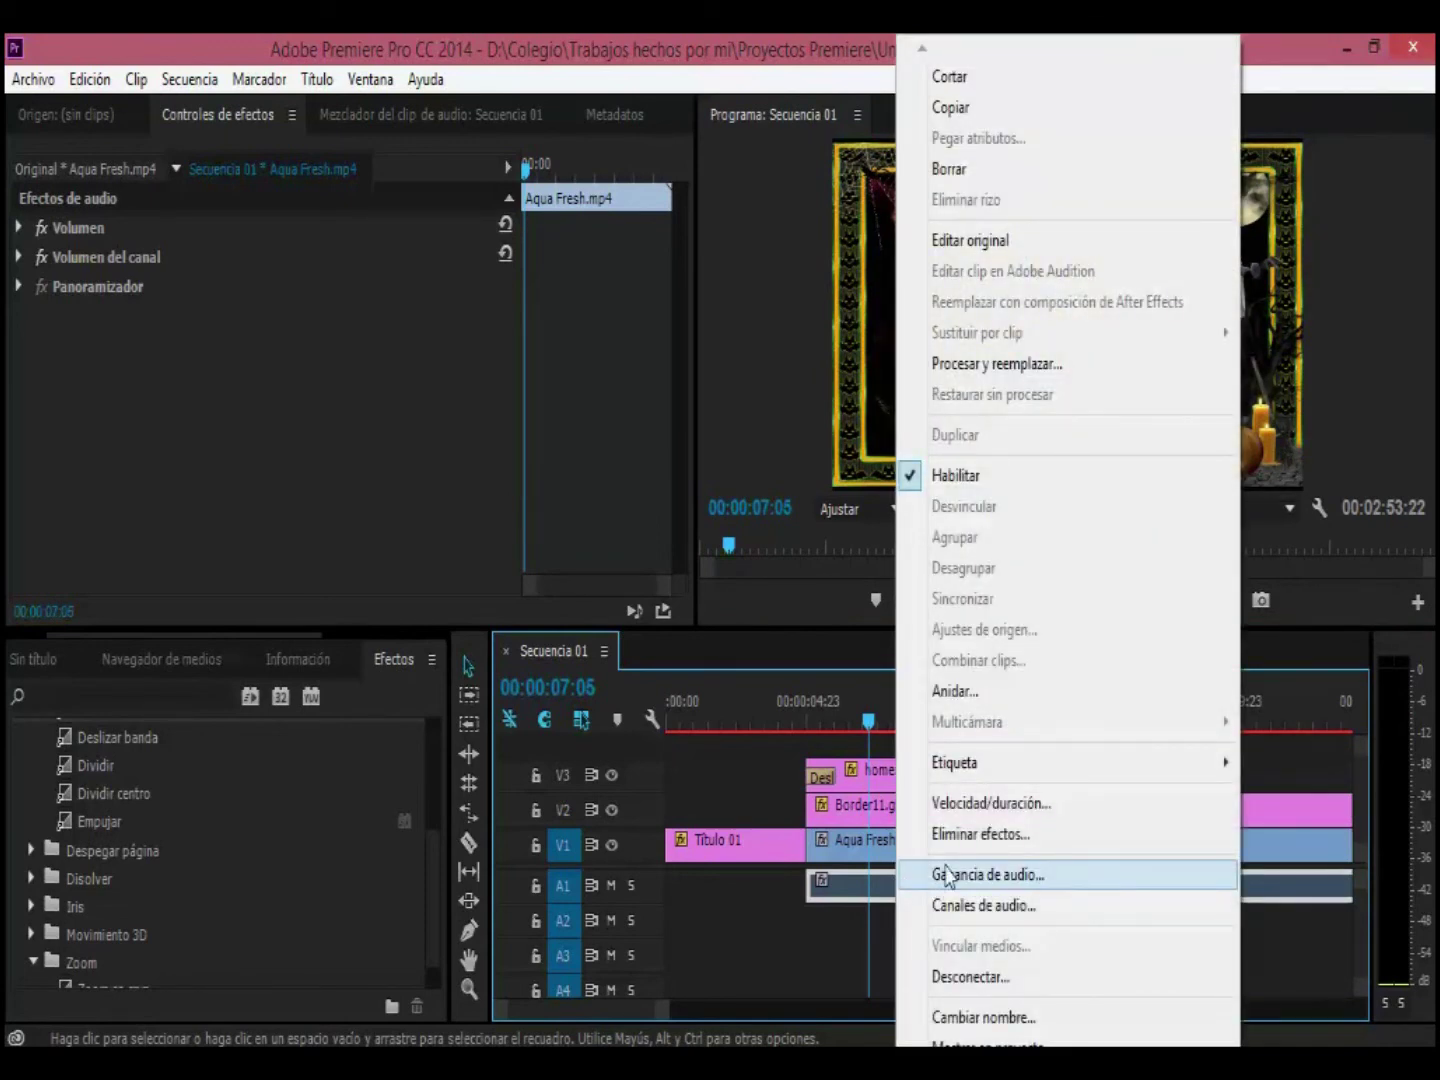
Step: Raise the Aqua Fresh audio gain on A1 by about 13 dB in Ganancia de audio
left_click(1003, 874)
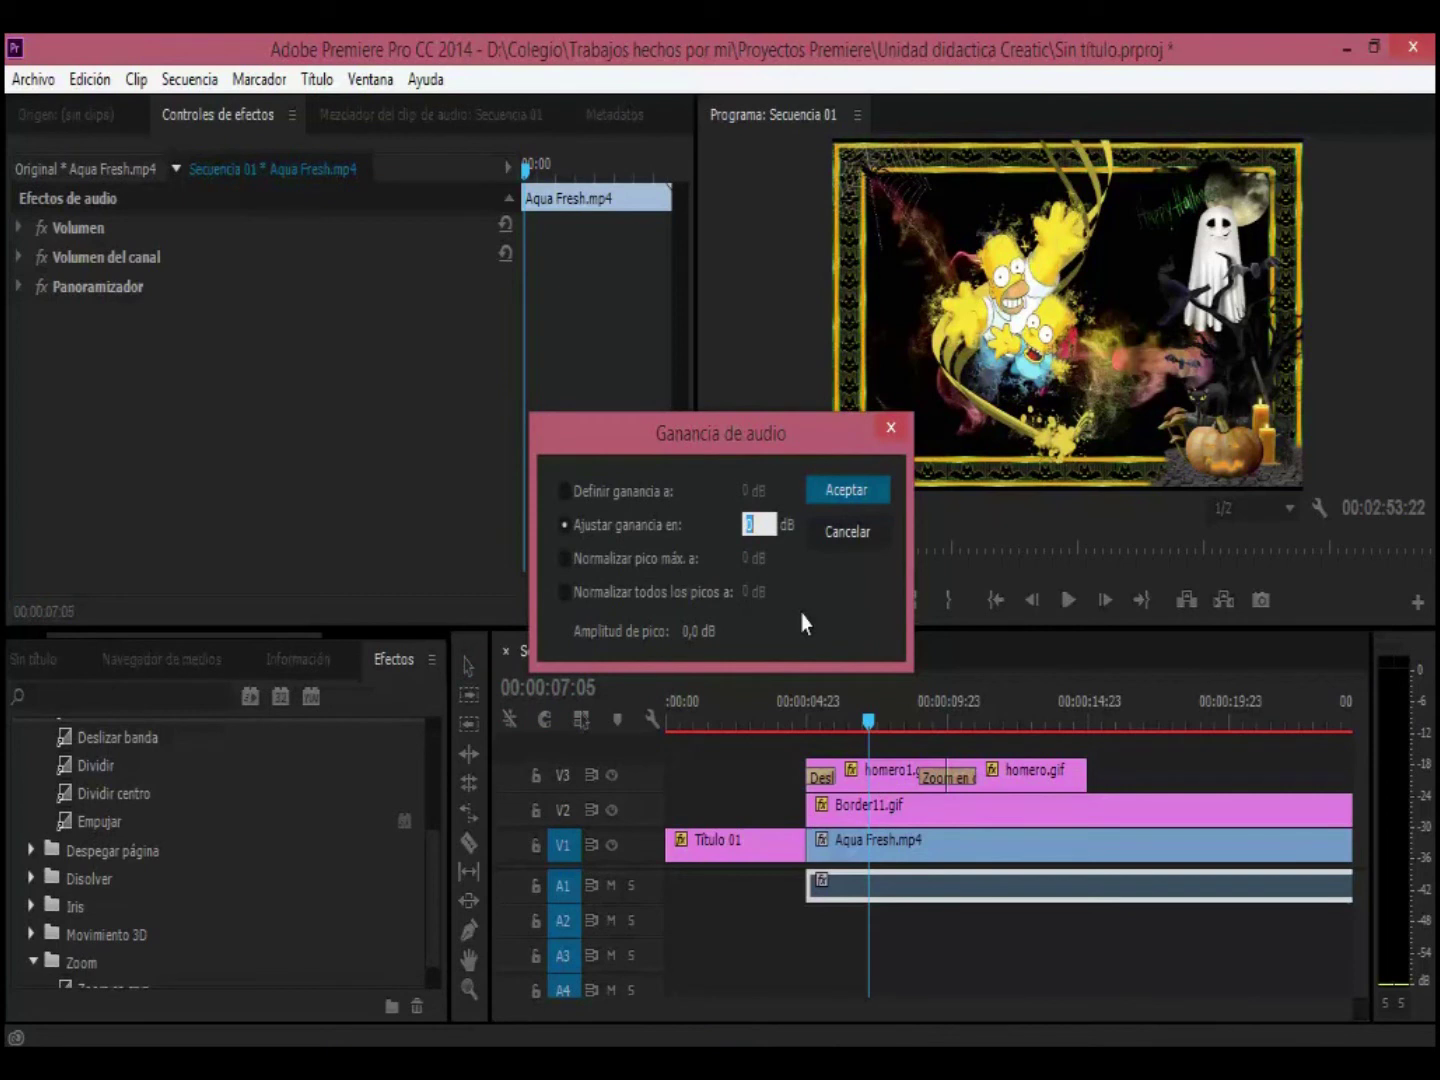
key("Return")
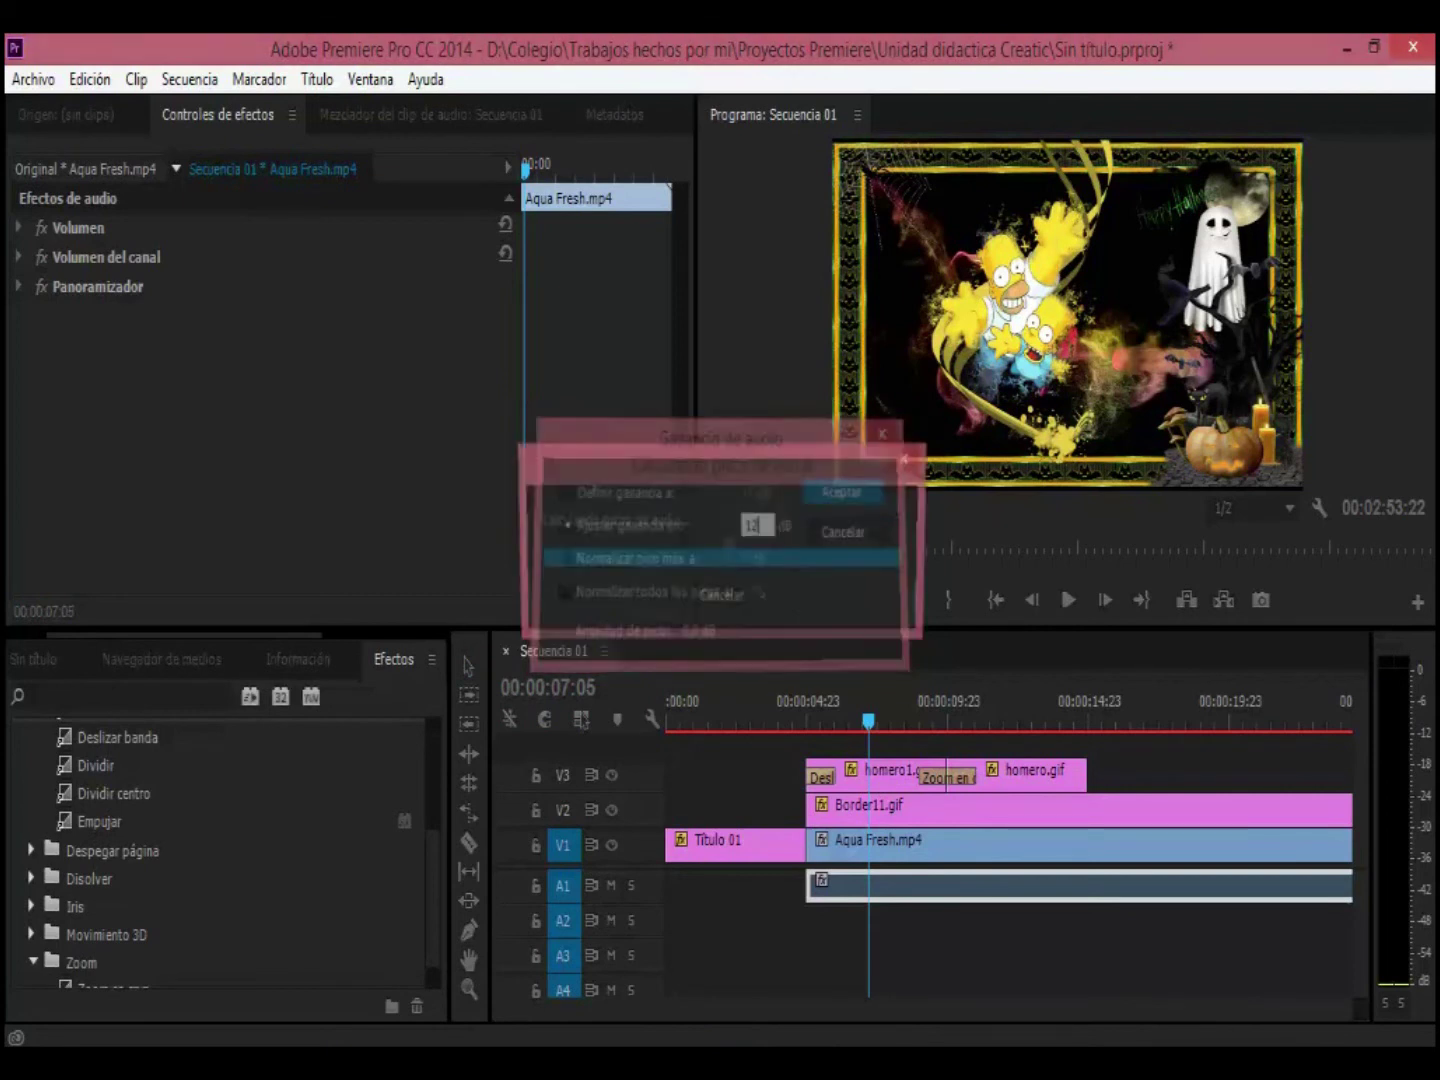
left_click(1067, 600)
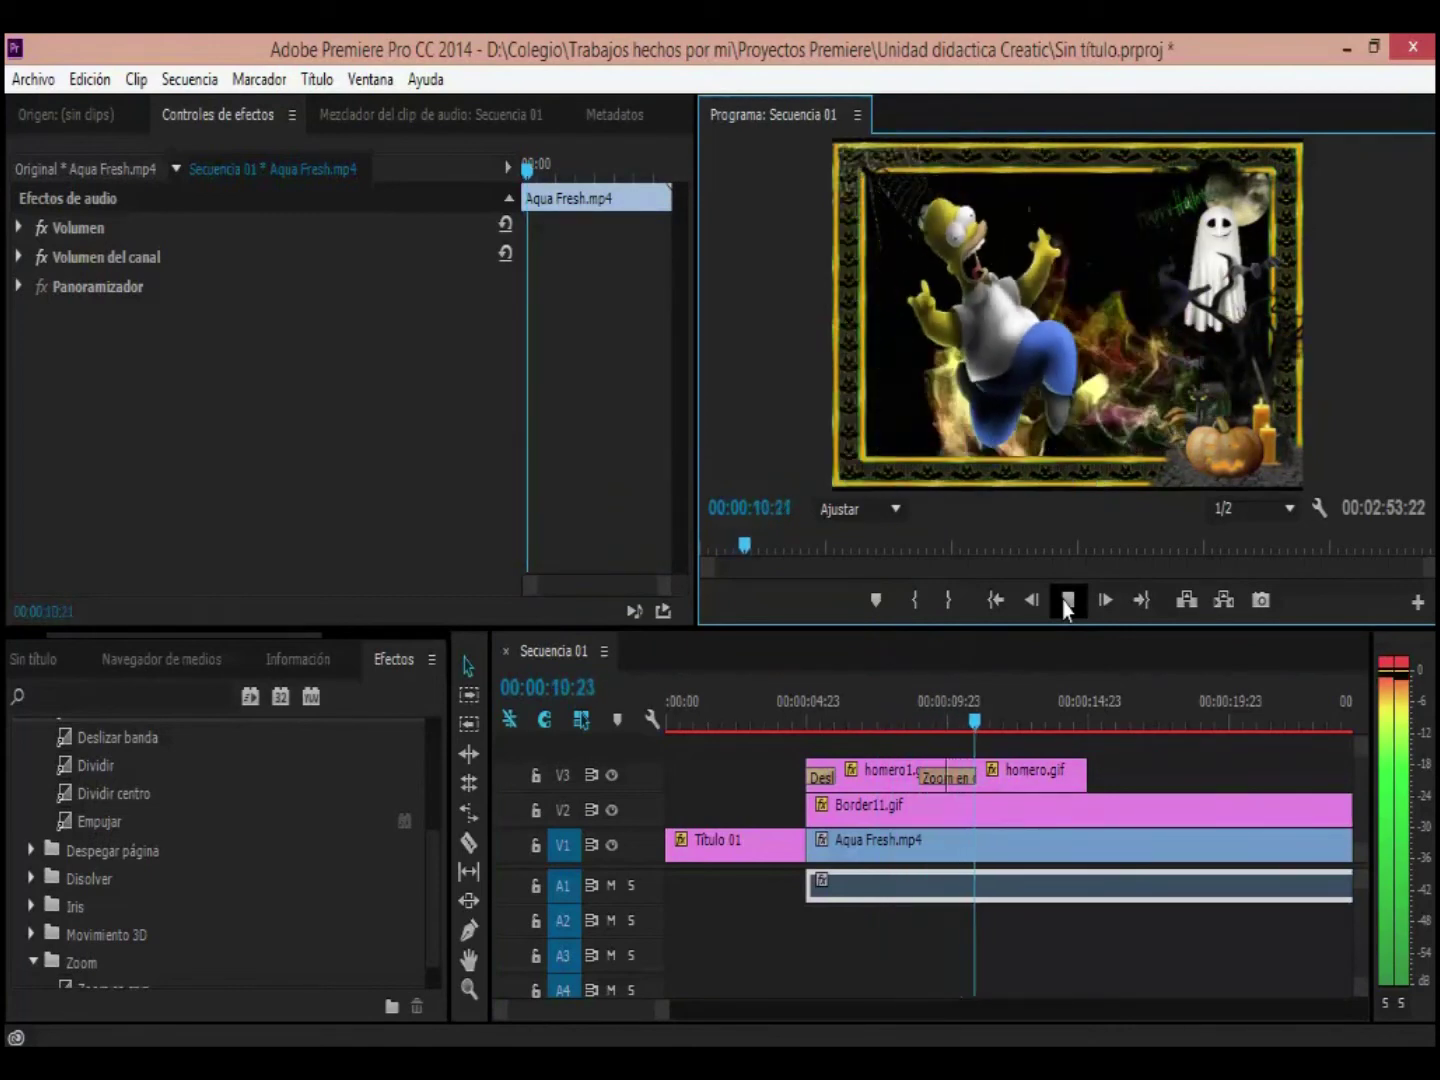
left_click(1067, 599)
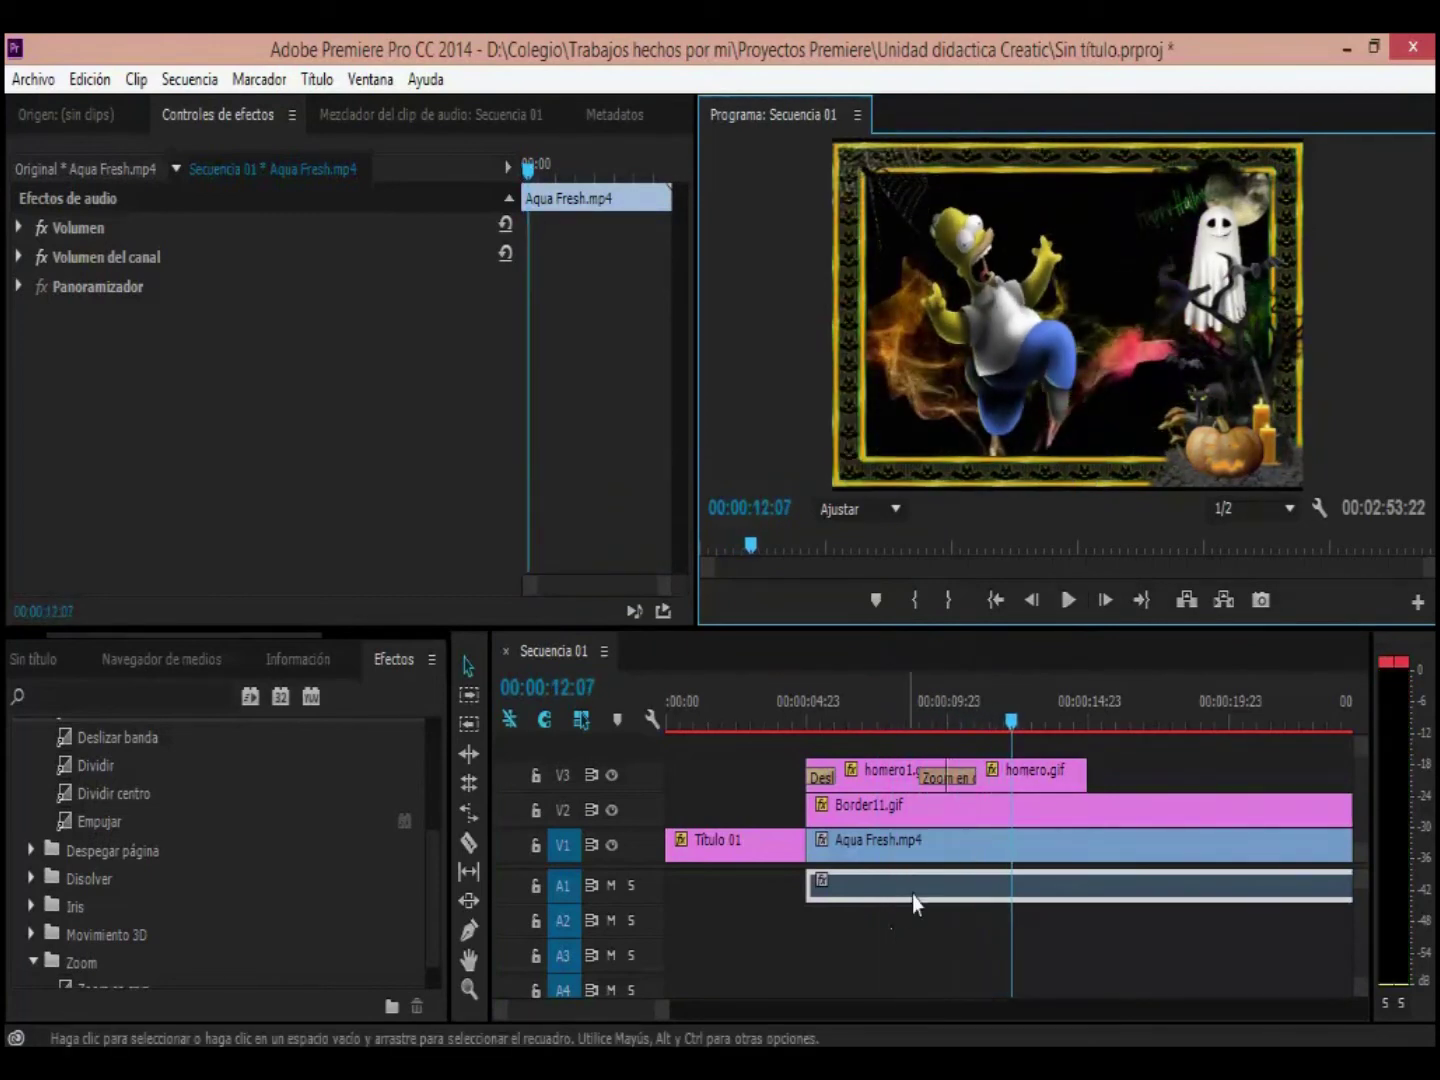
right_click(916, 895)
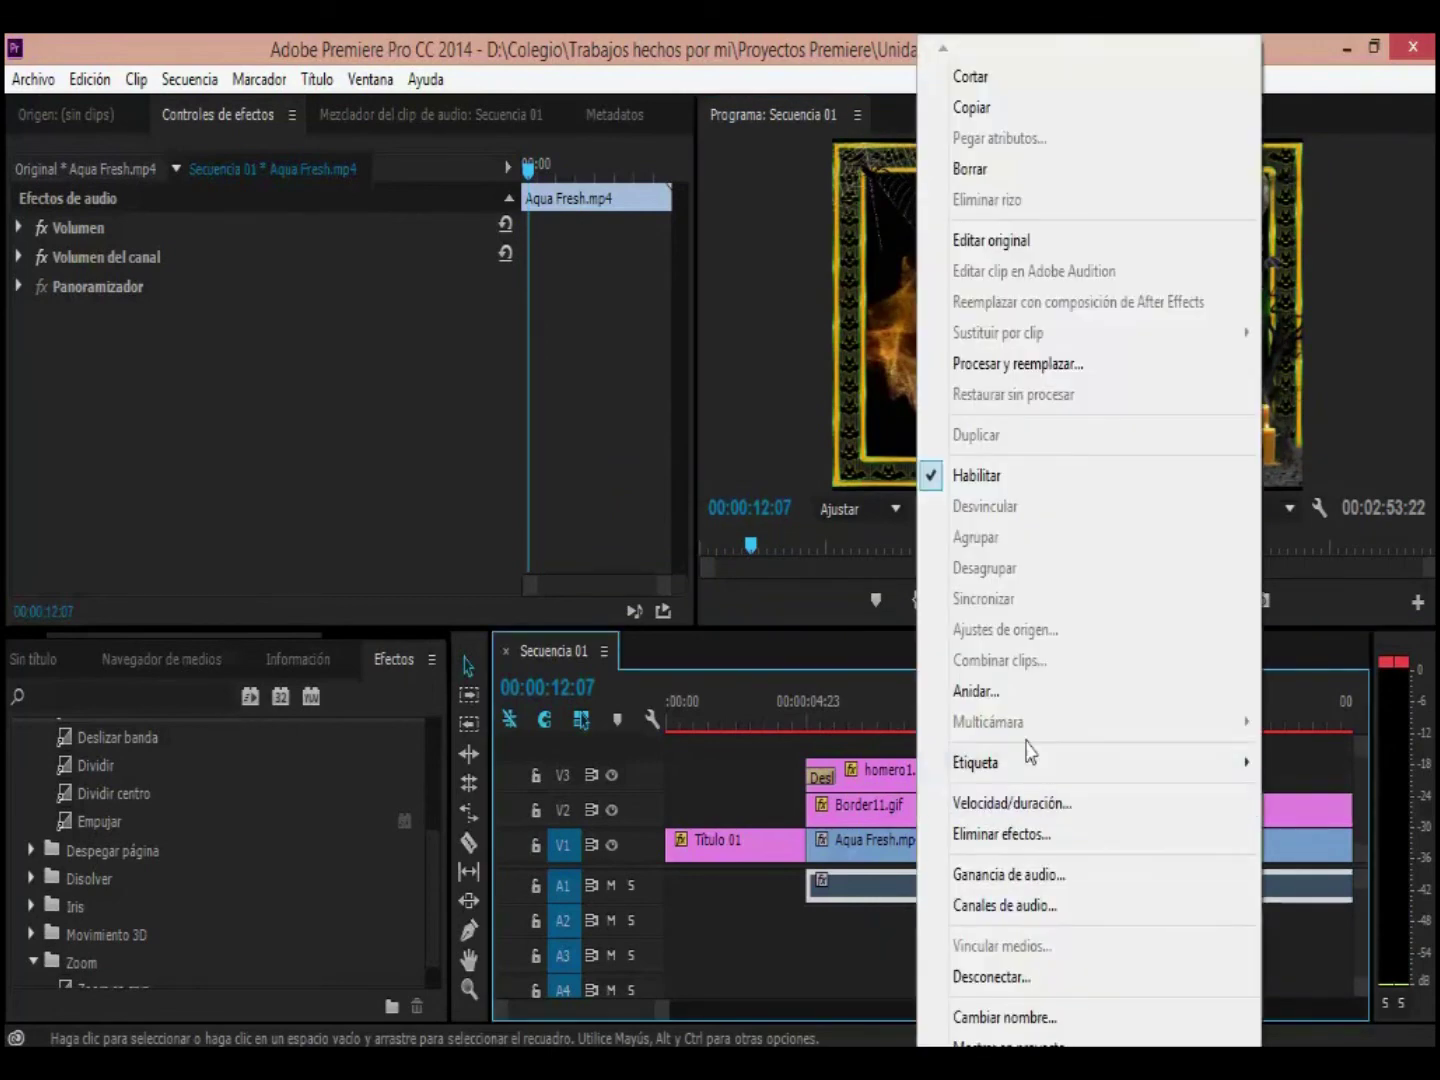
Step: Apply a -12 dB gain to the A1 Aqua Fresh clip, play it, and return to 00:00:07:06
left_click(1049, 875)
type("-12")
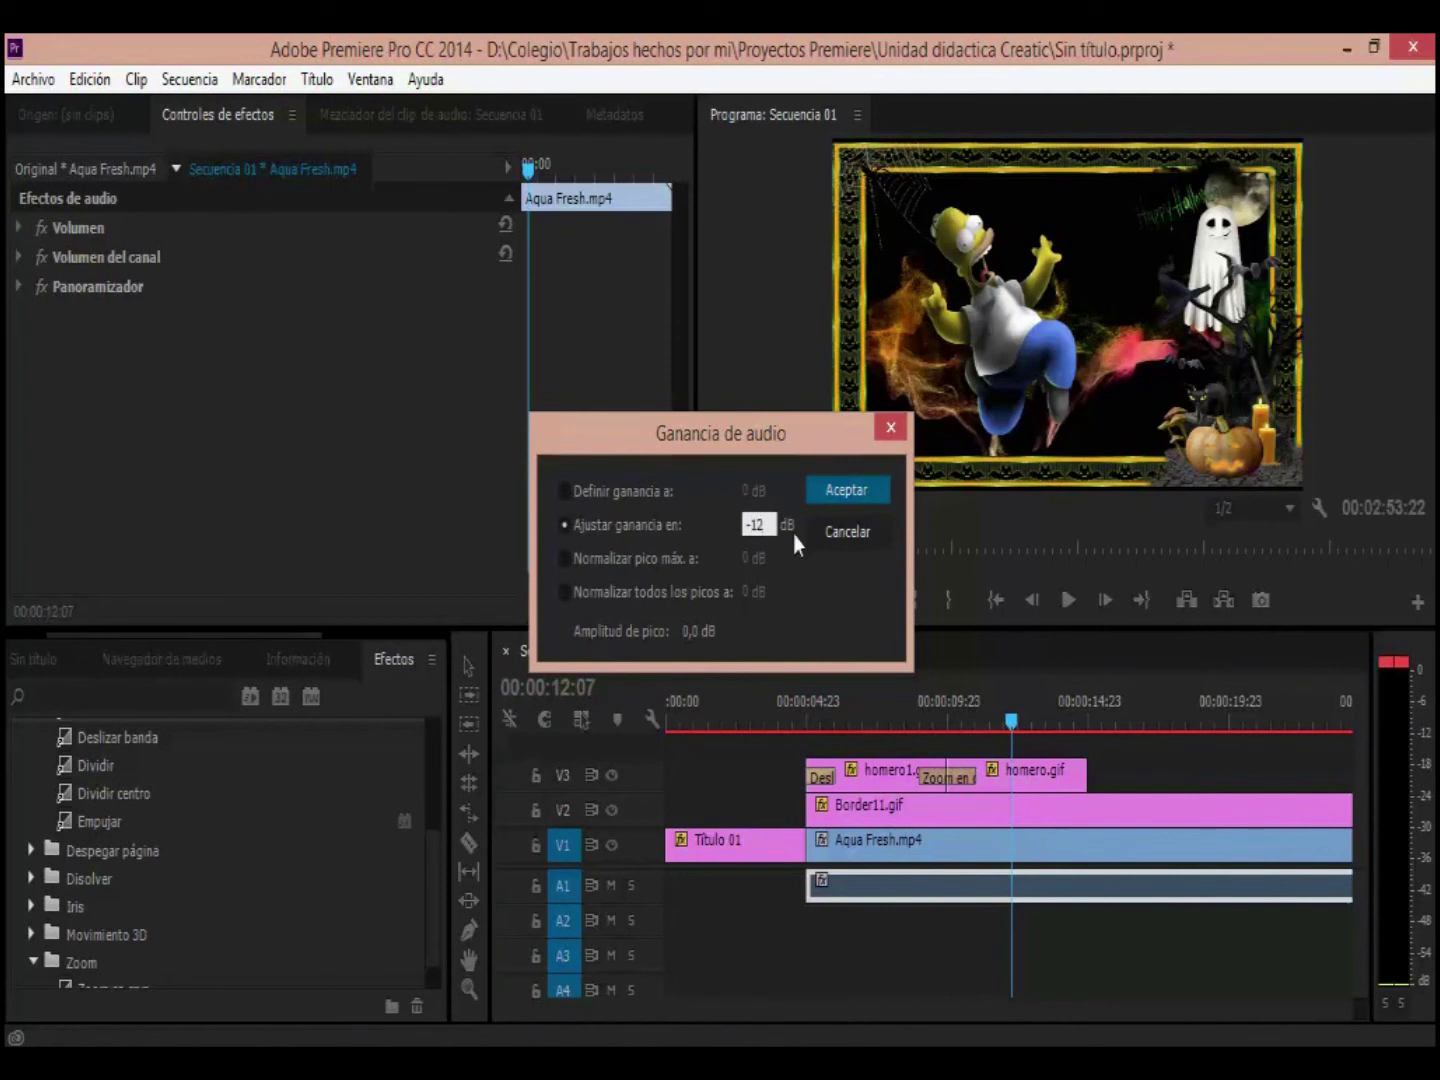
left_click(845, 491)
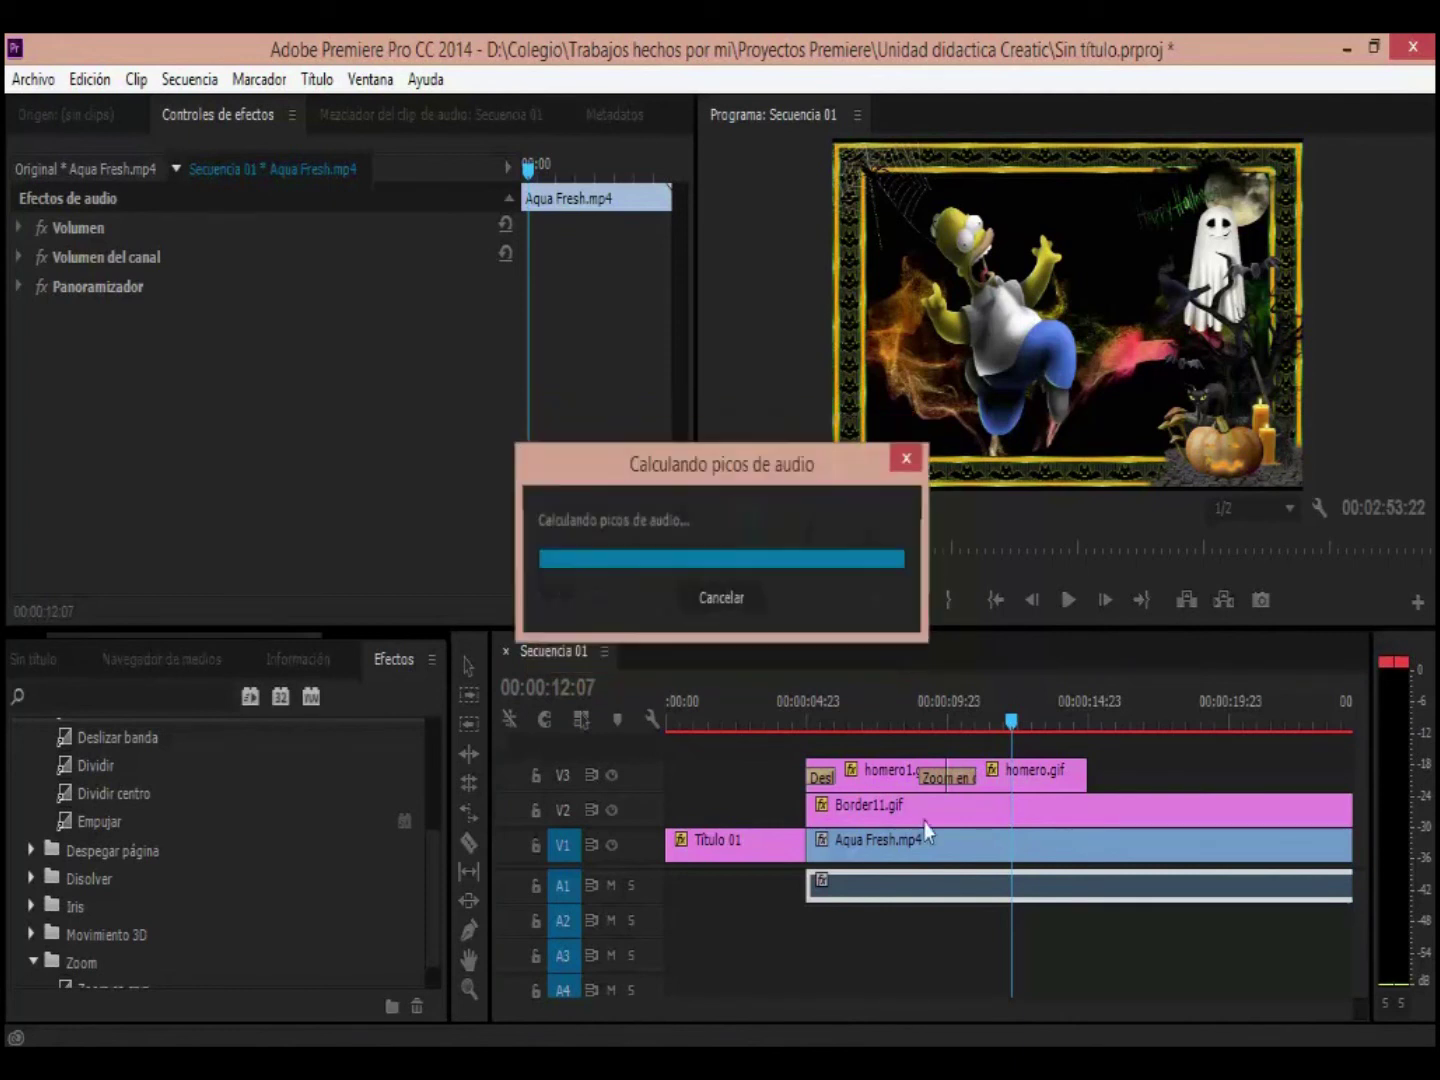
left_click(1068, 599)
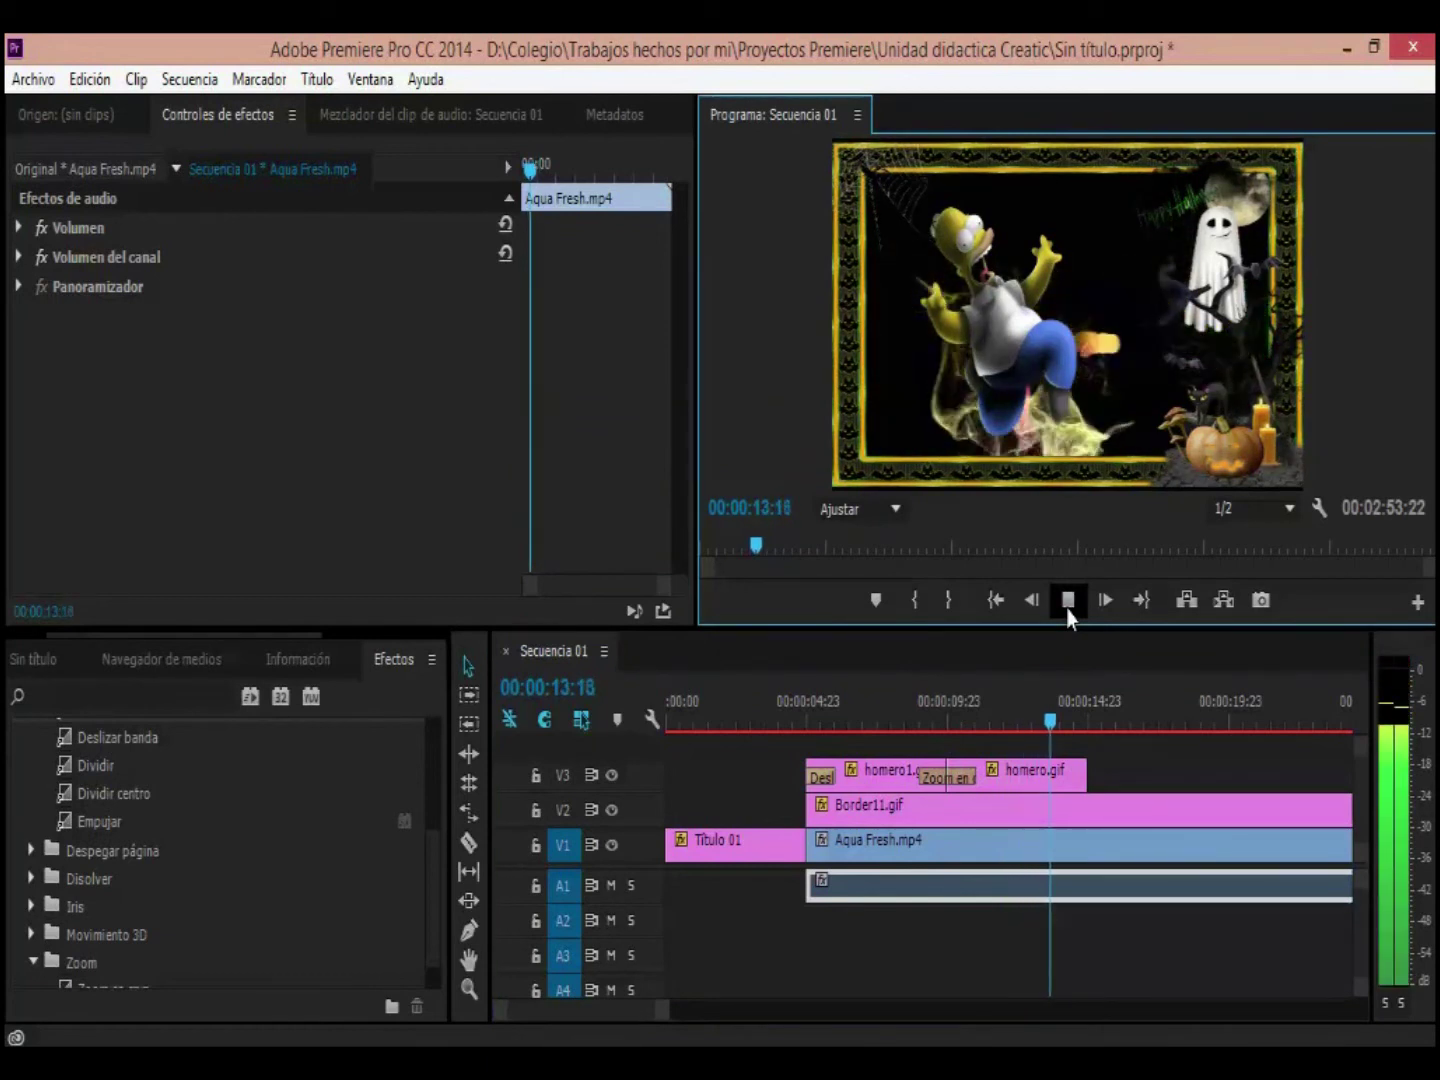
left_click(1070, 603)
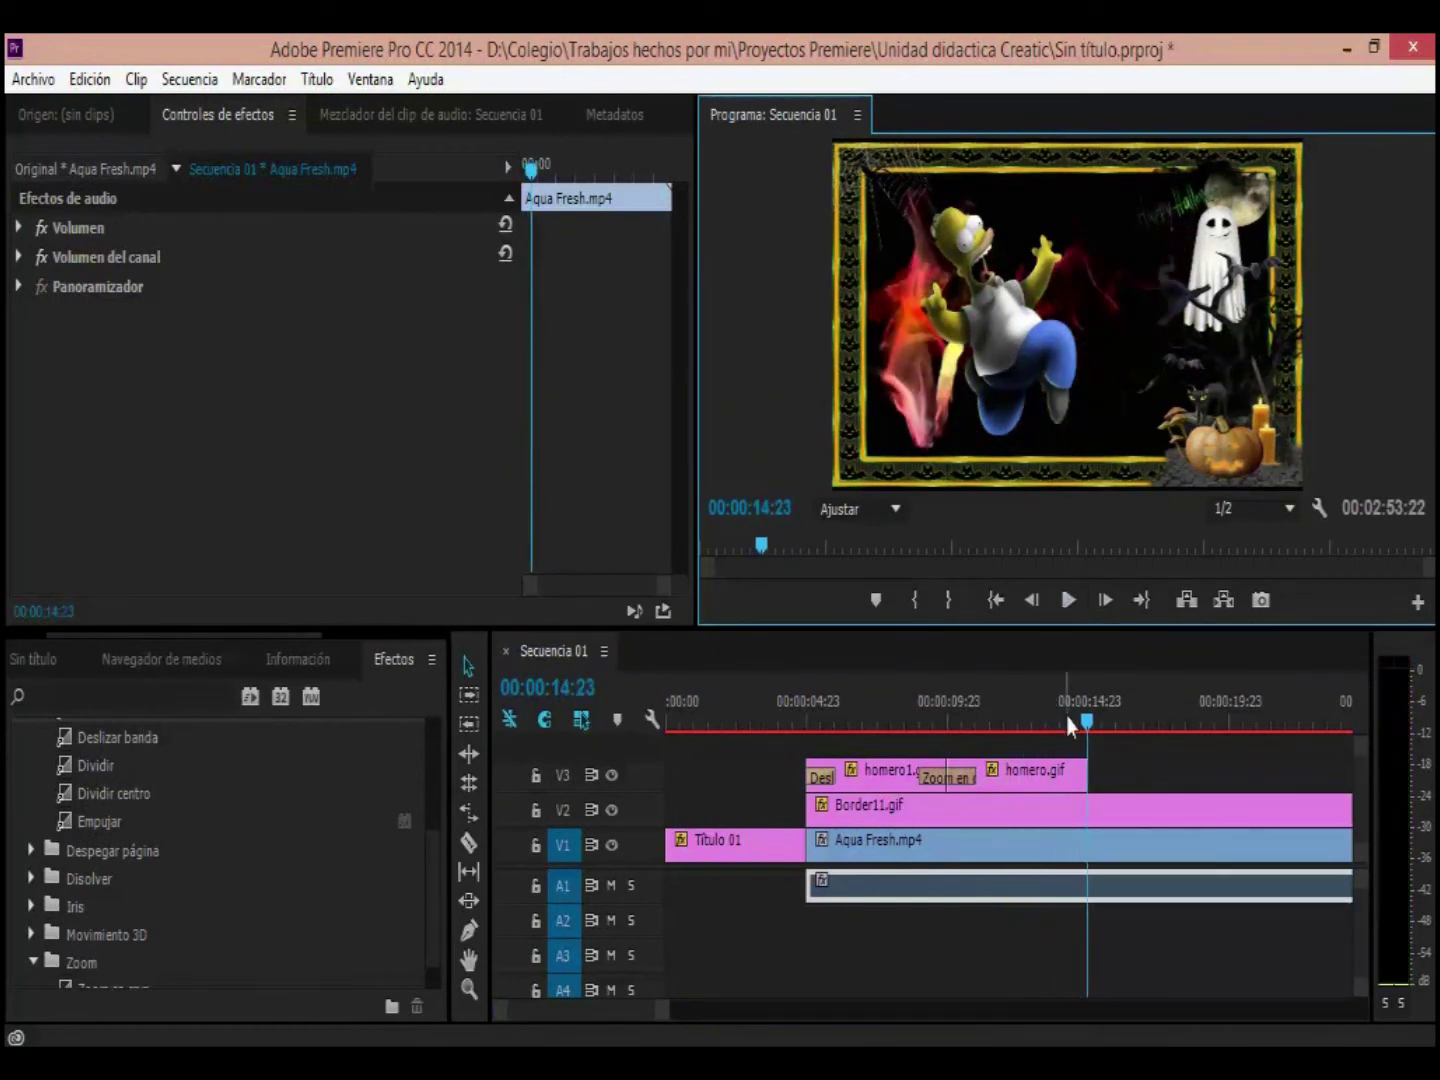
left_click_drag(1085, 719, 902, 722)
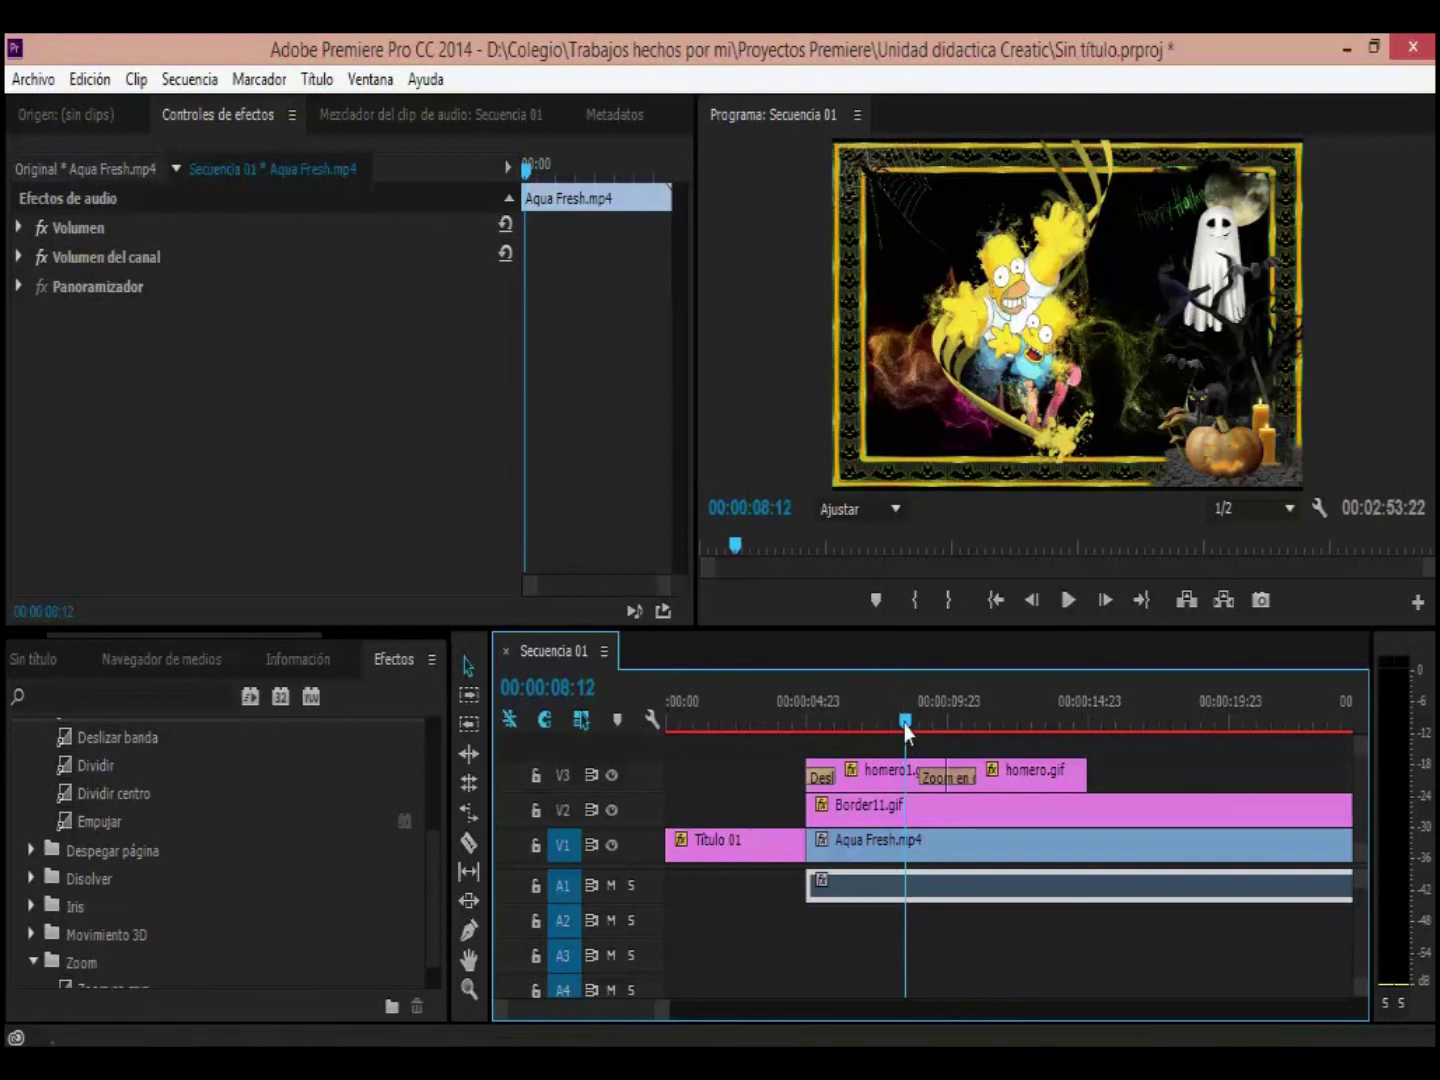
left_click_drag(905, 731, 868, 724)
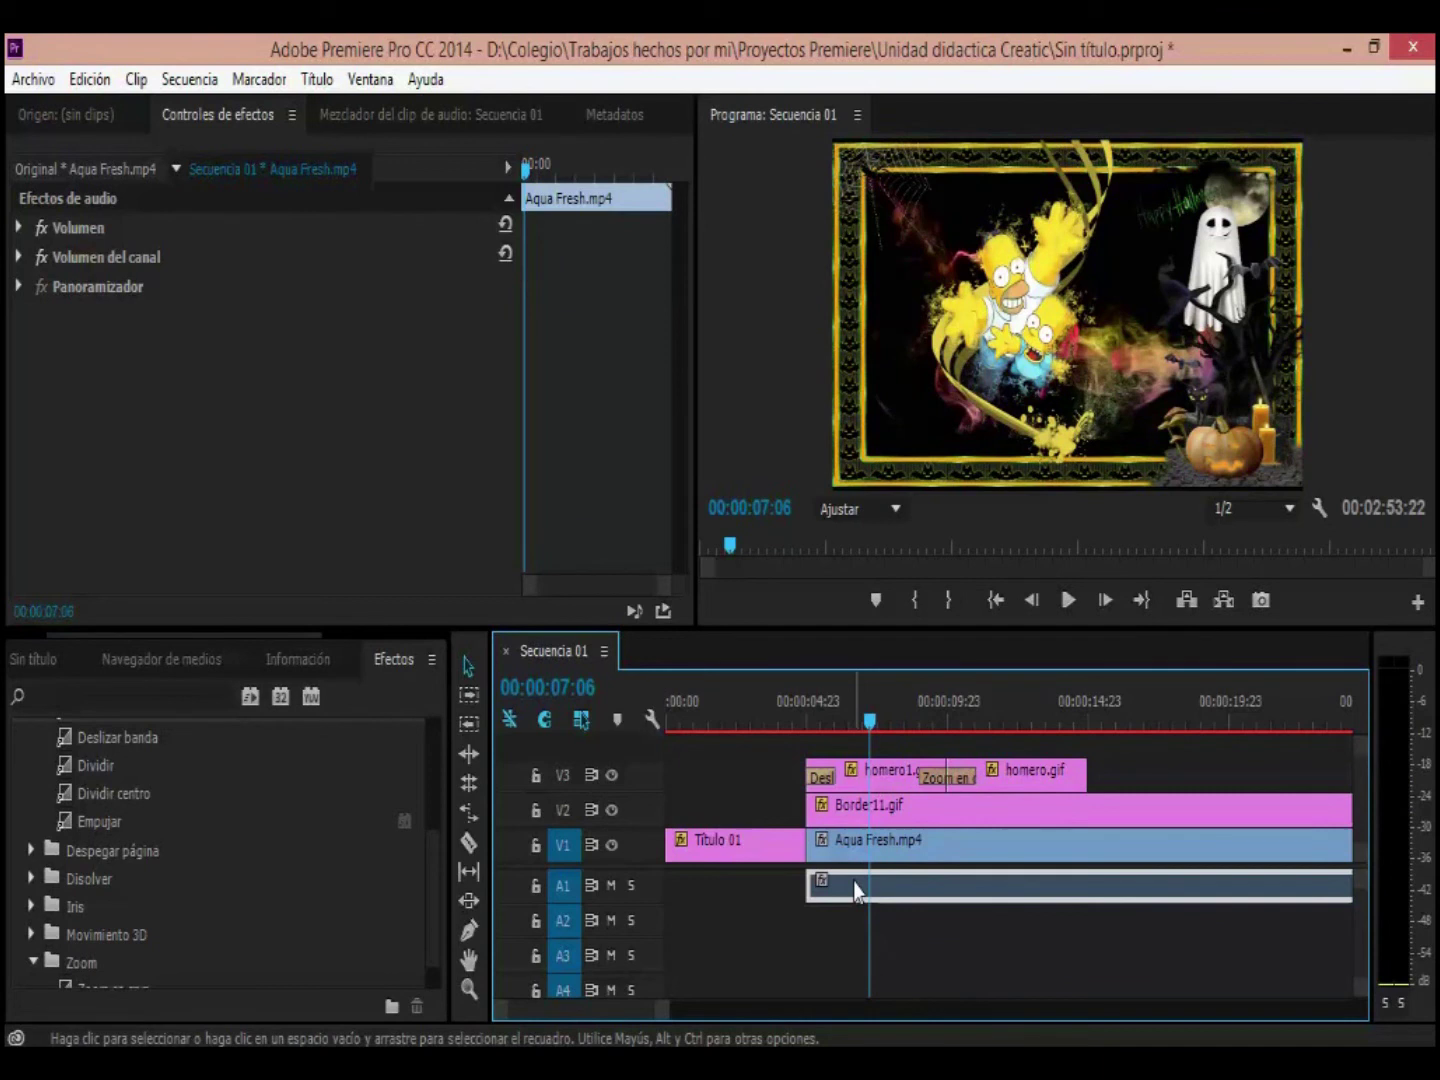
Step: Enable Volumen level keyframing and add a Nivel keyframe at 00:01:34:19
left_click(20, 229)
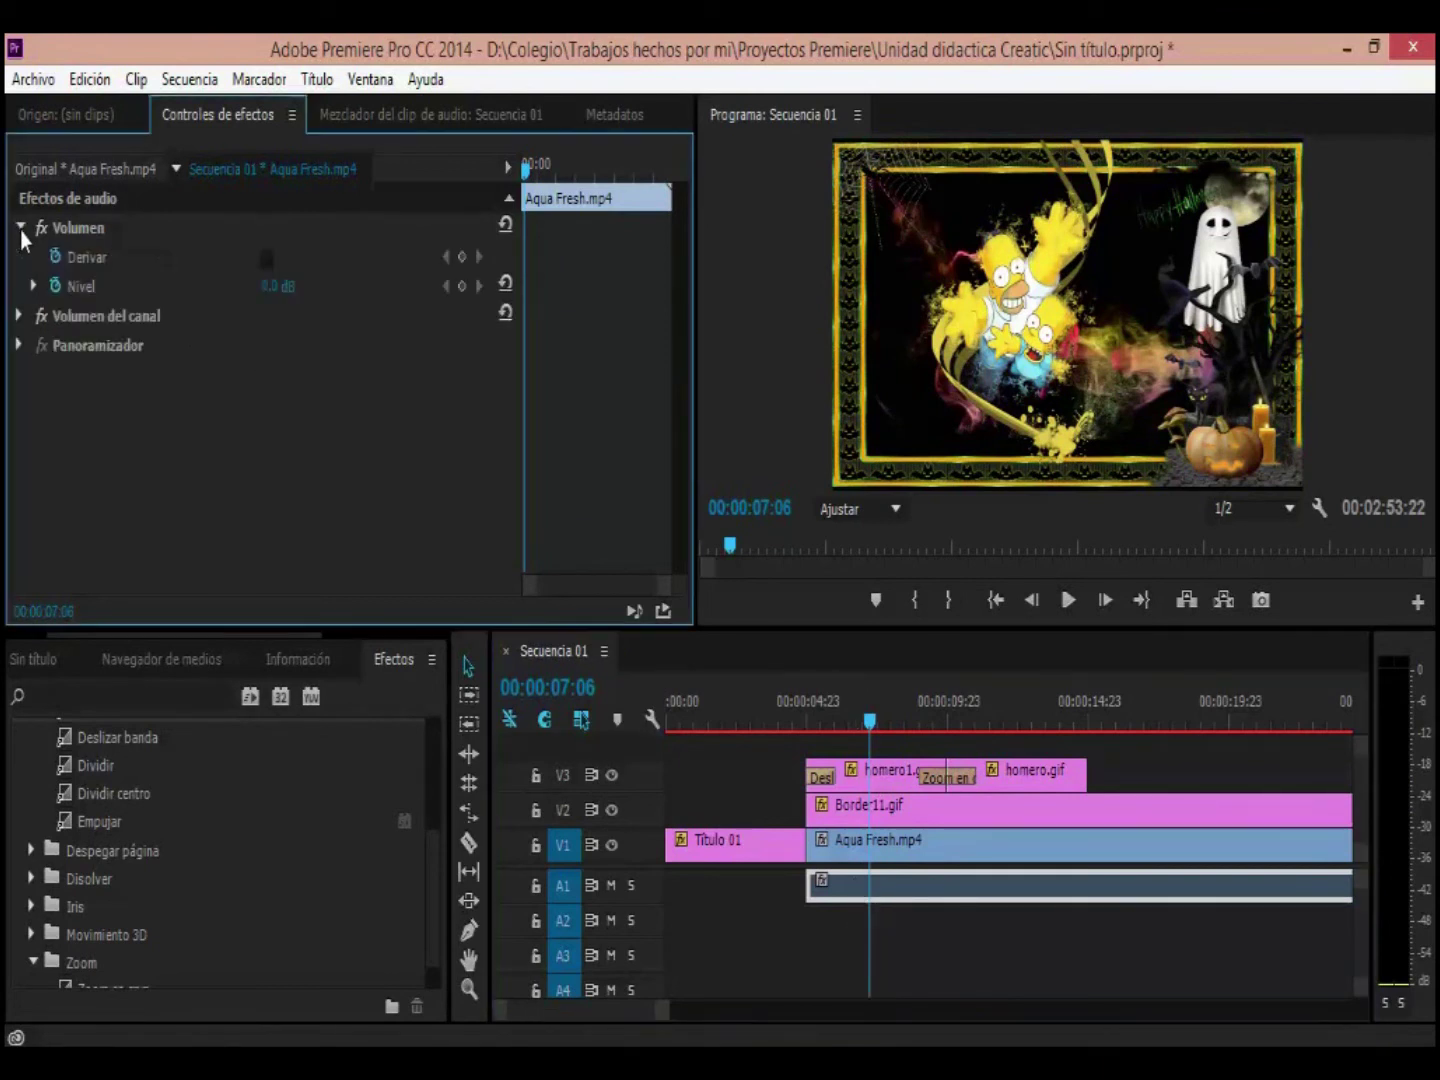
left_click(58, 284)
left_click_drag(868, 723, 814, 723)
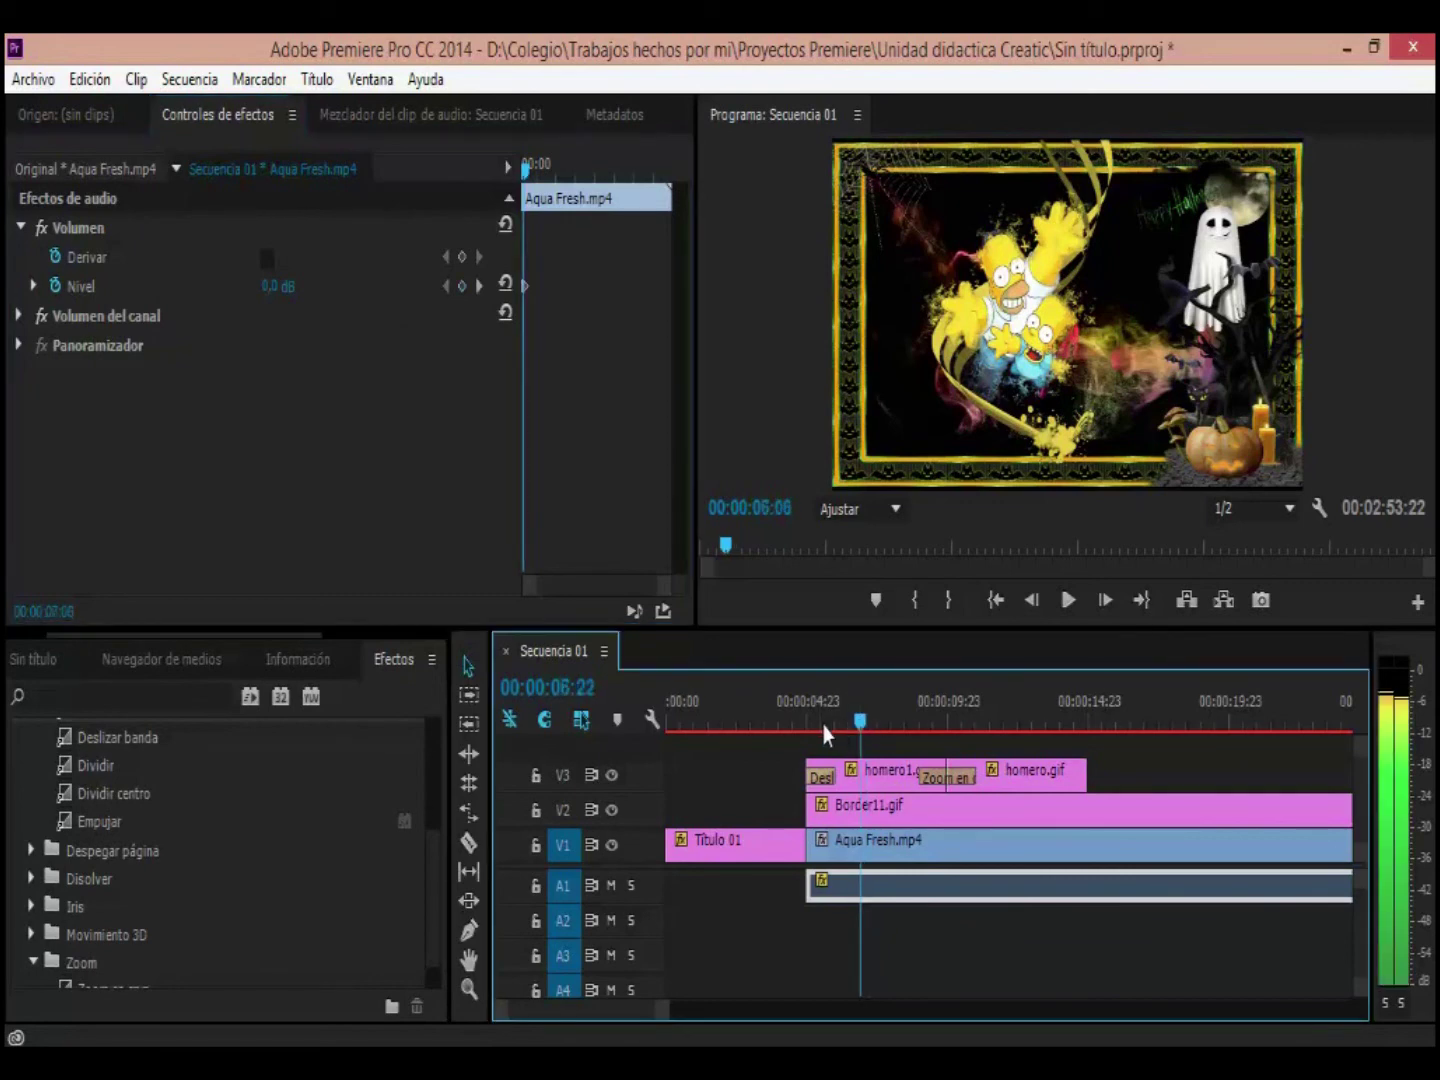
left_click_drag(534, 177, 557, 187)
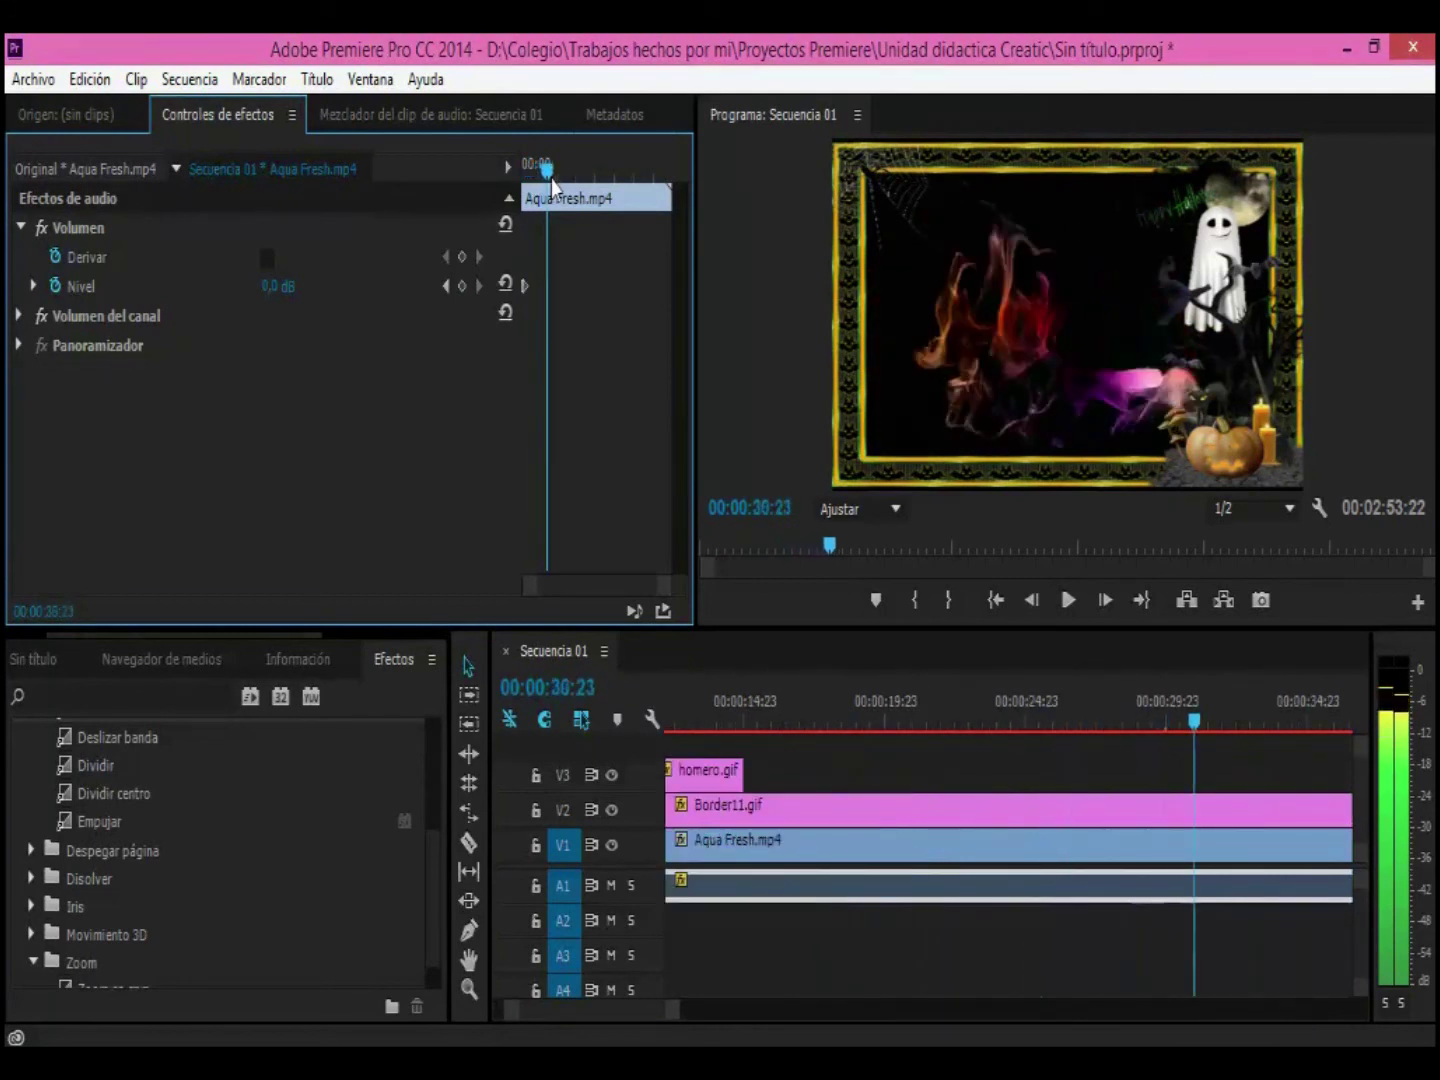
left_click_drag(554, 195, 609, 181)
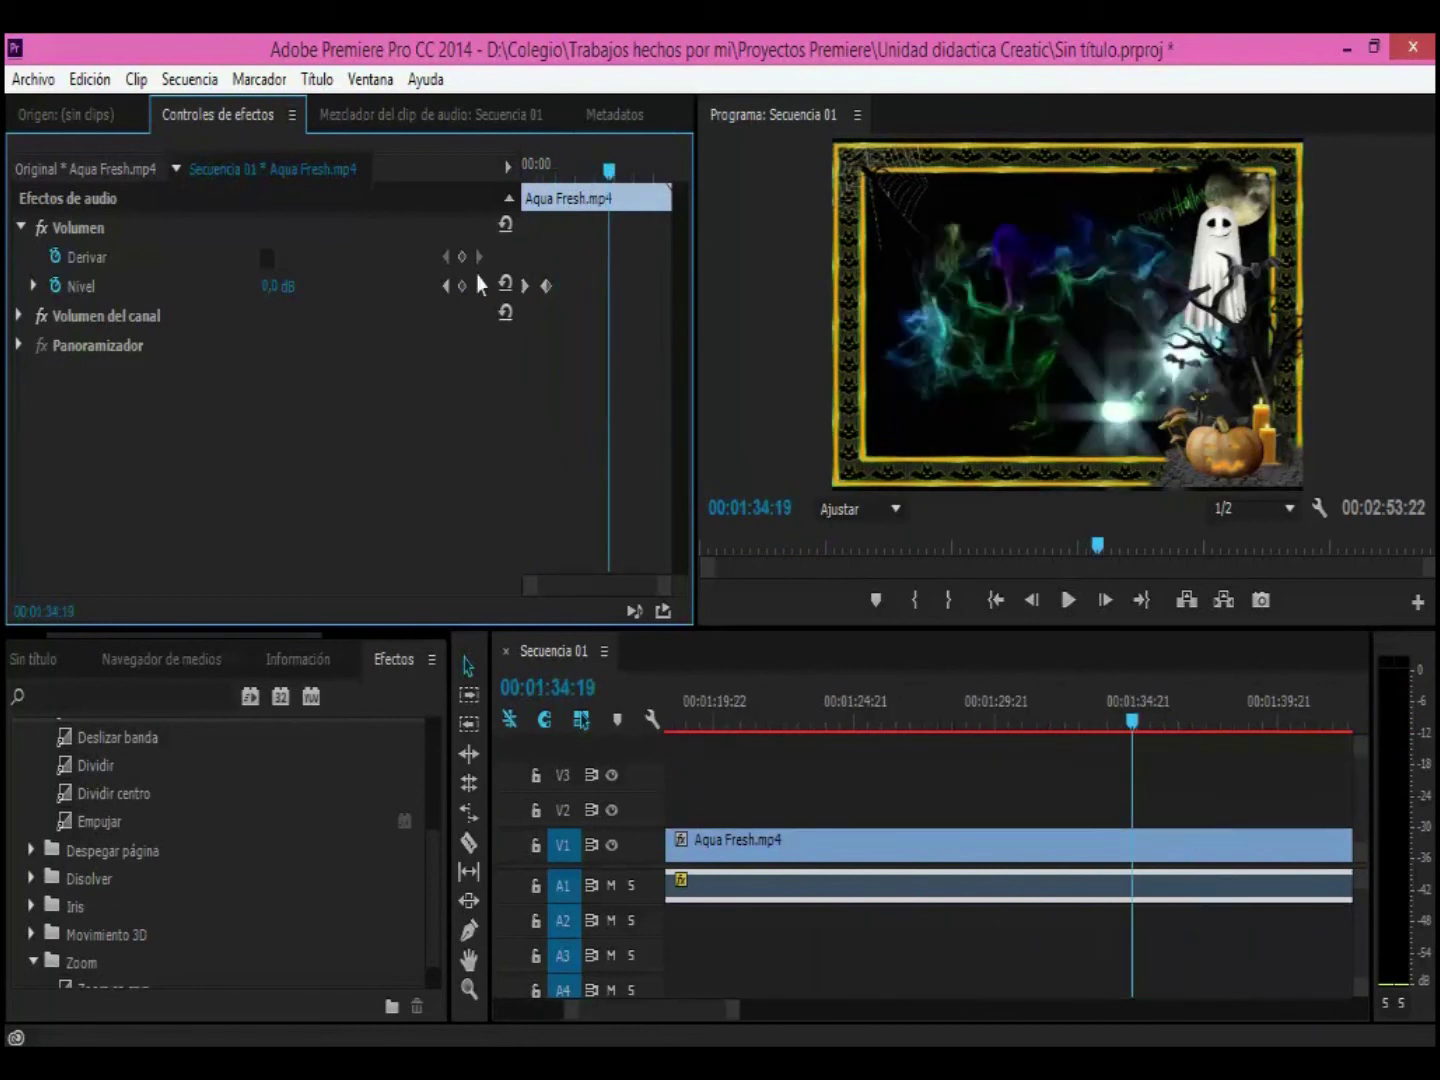
left_click(459, 286)
Step: Nudge the Nivel keyframes slightly earlier and expand Nivel to show its volume curve
left_click_drag(609, 172, 643, 176)
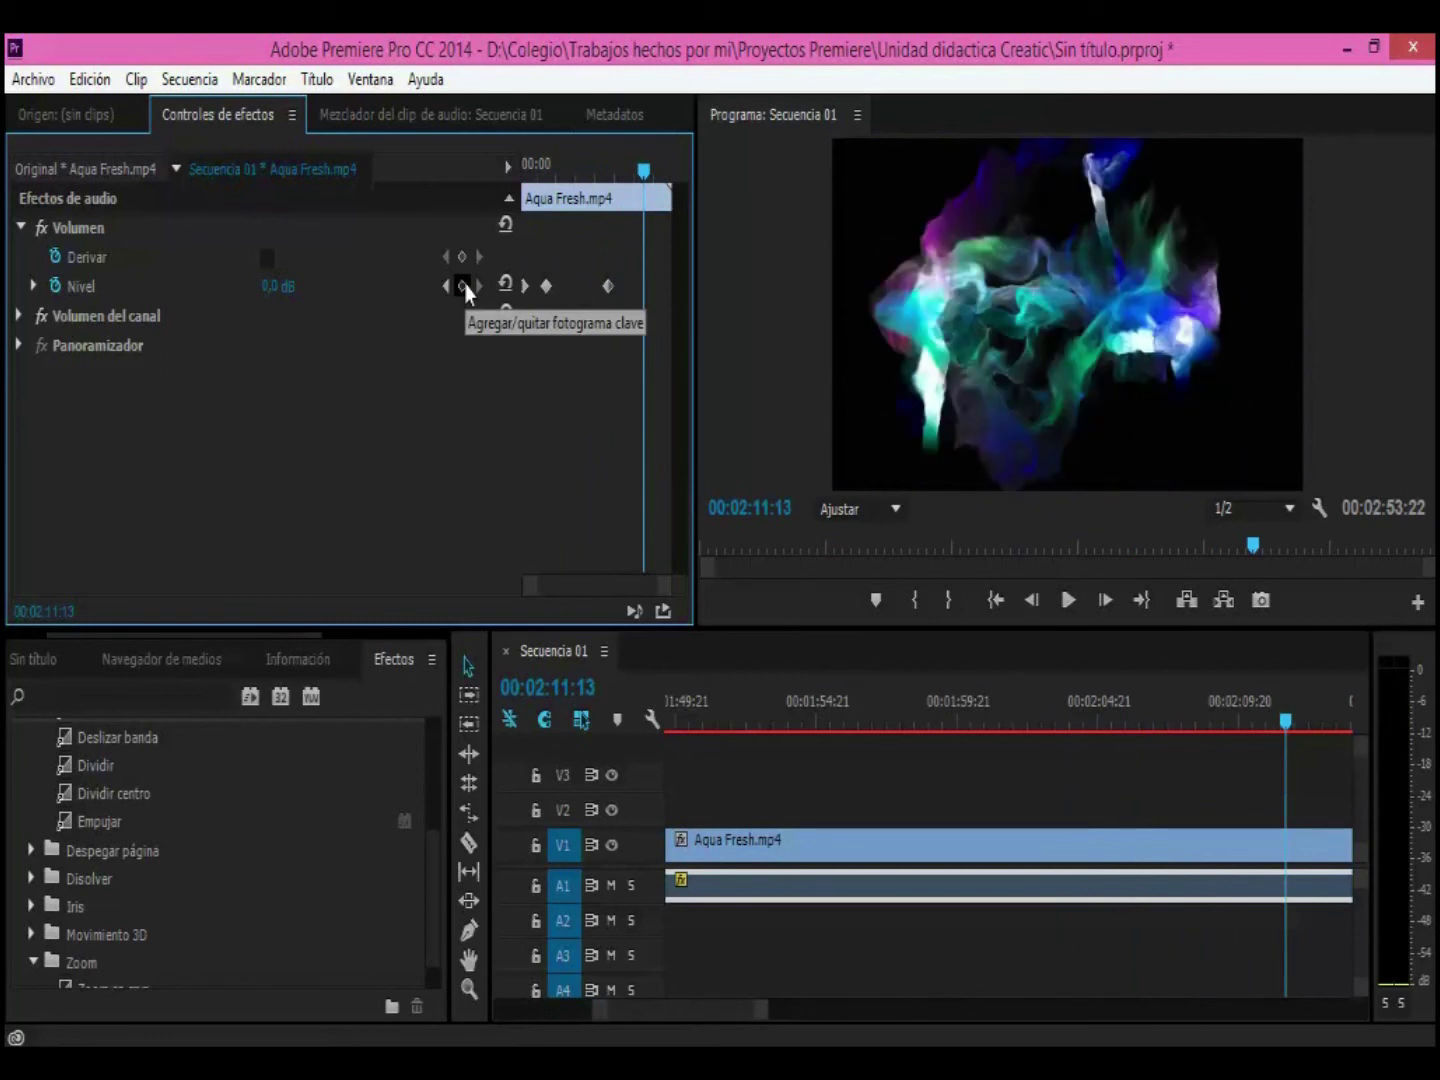
left_click_drag(607, 286, 594, 285)
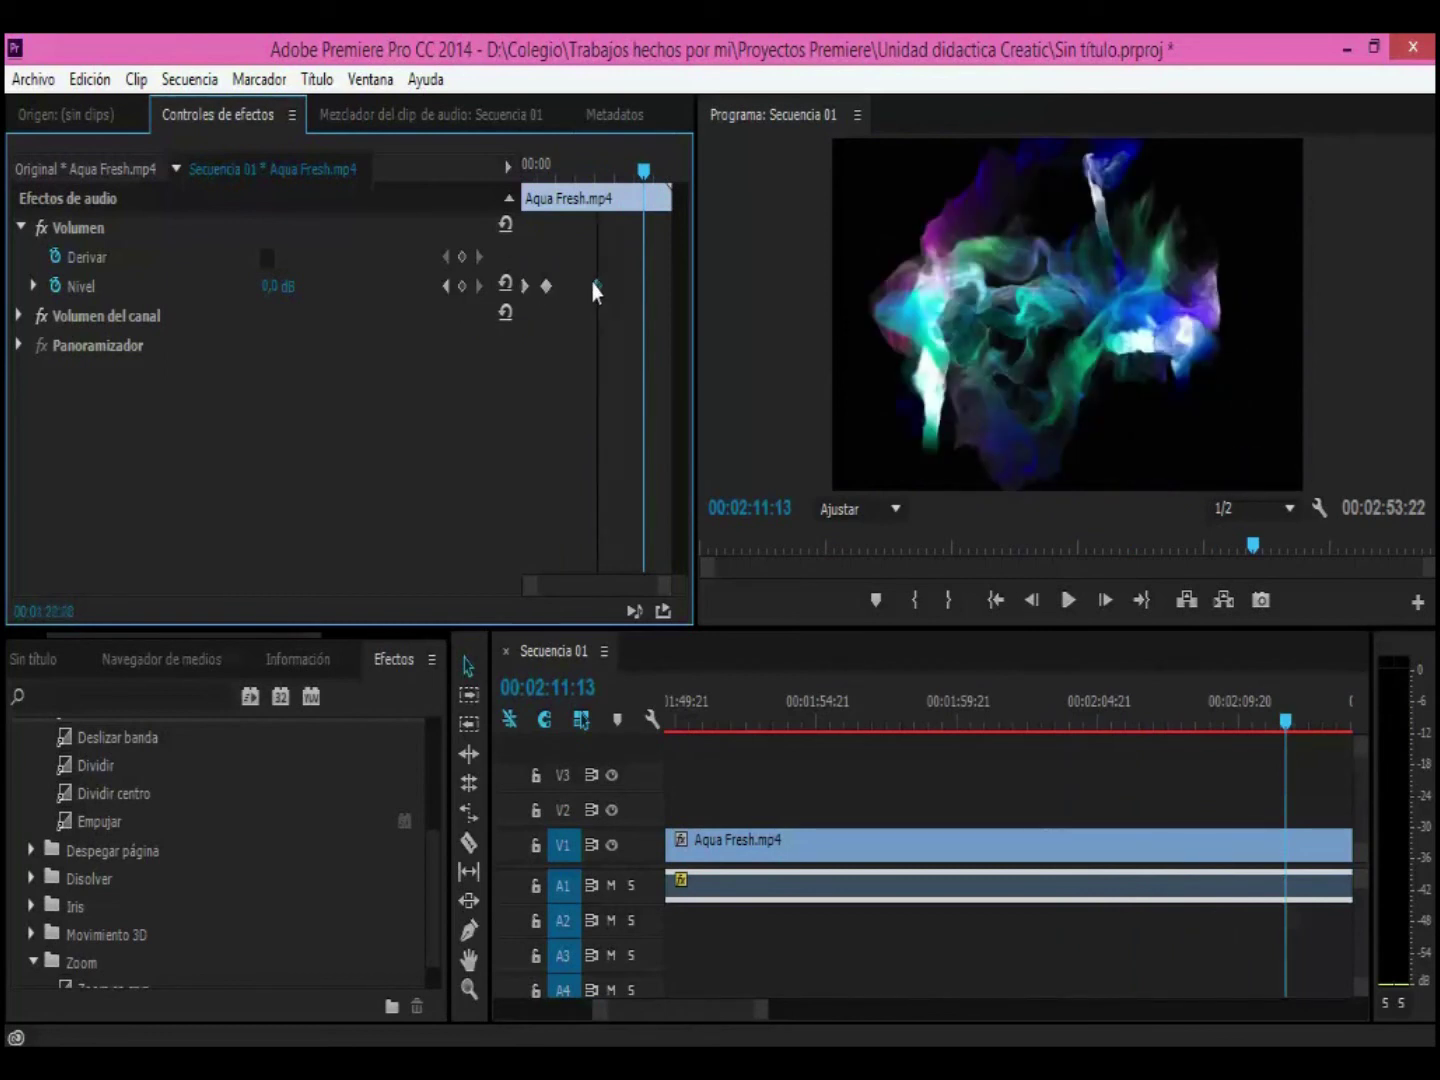
left_click(604, 175)
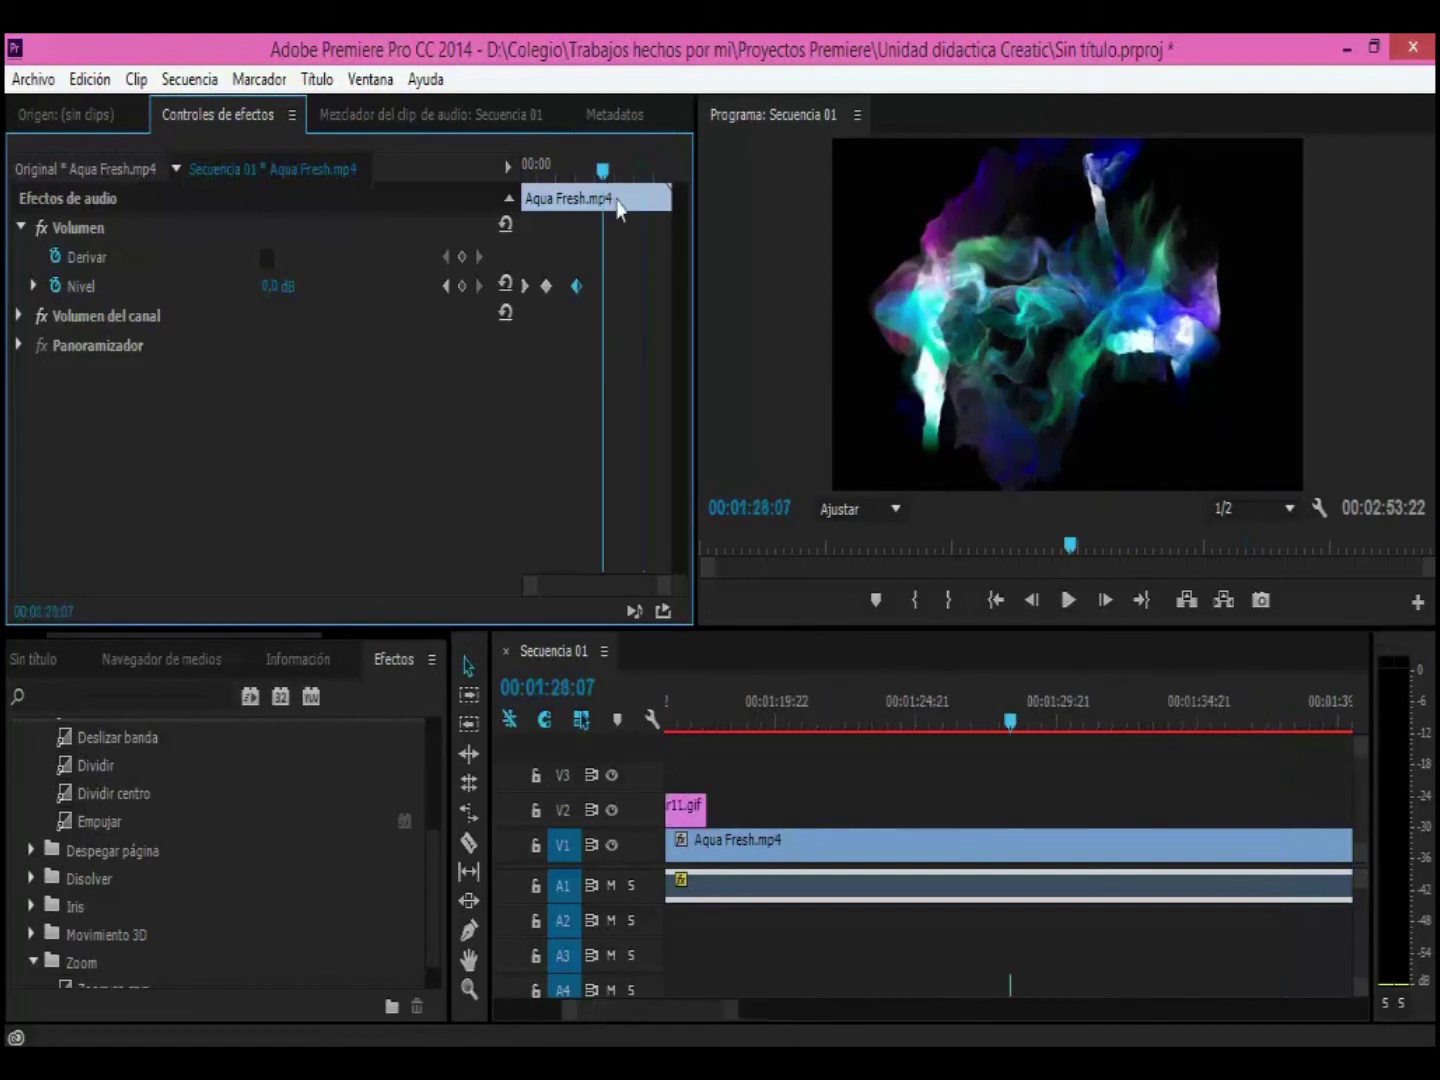
left_click_drag(577, 288, 573, 288)
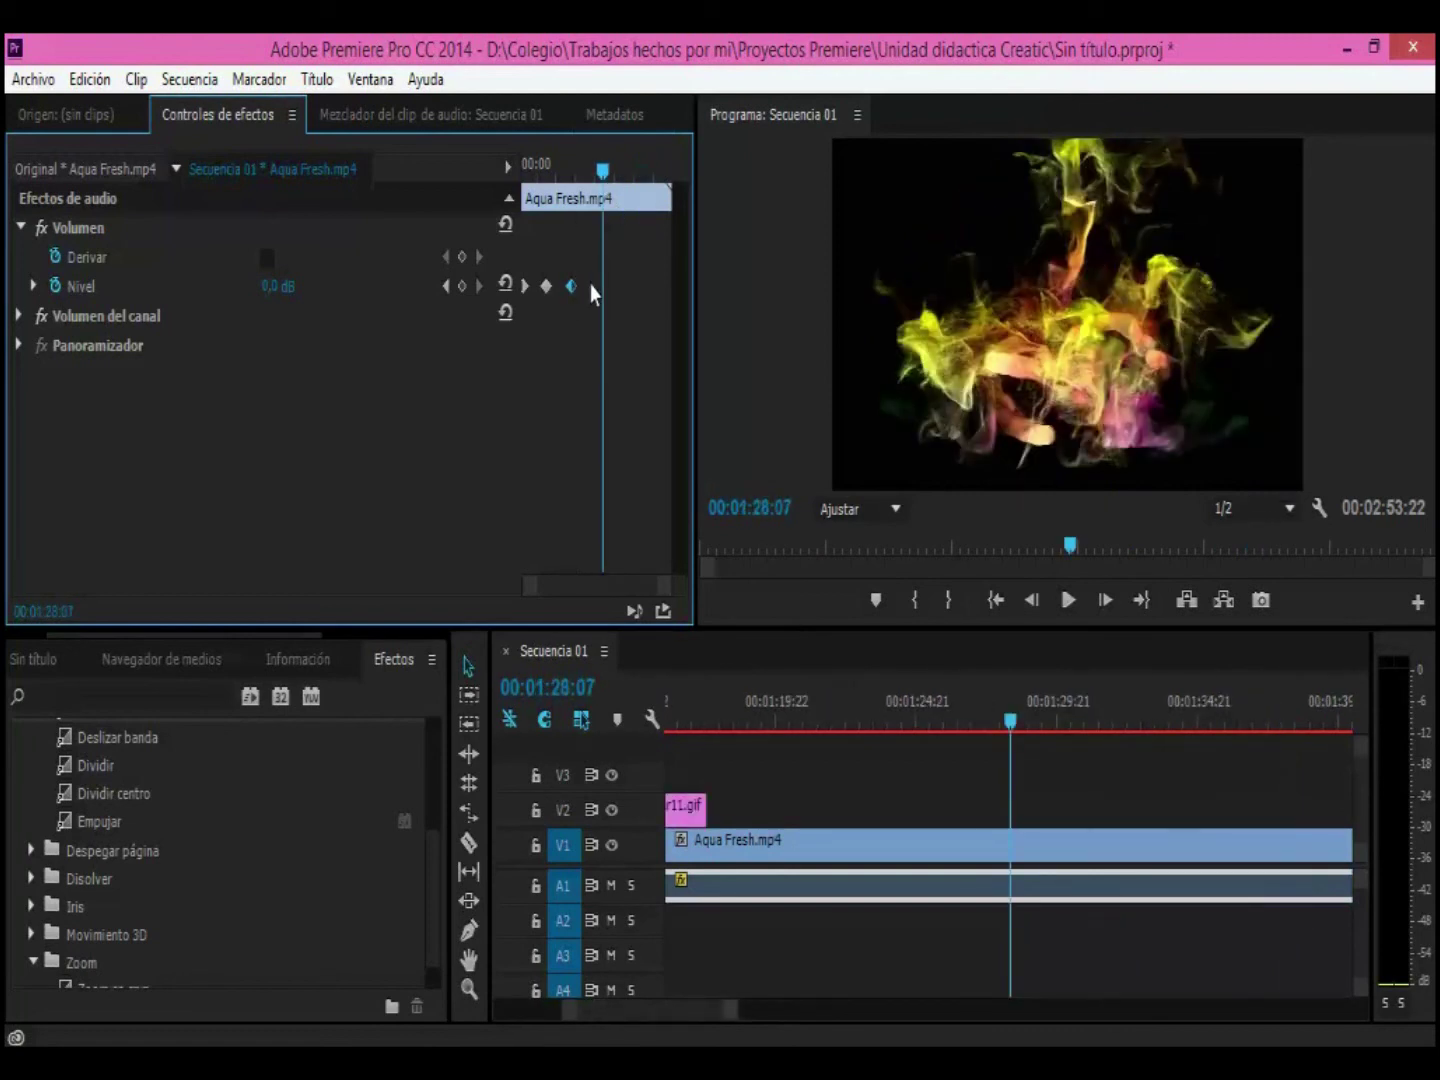
left_click_drag(605, 172, 598, 172)
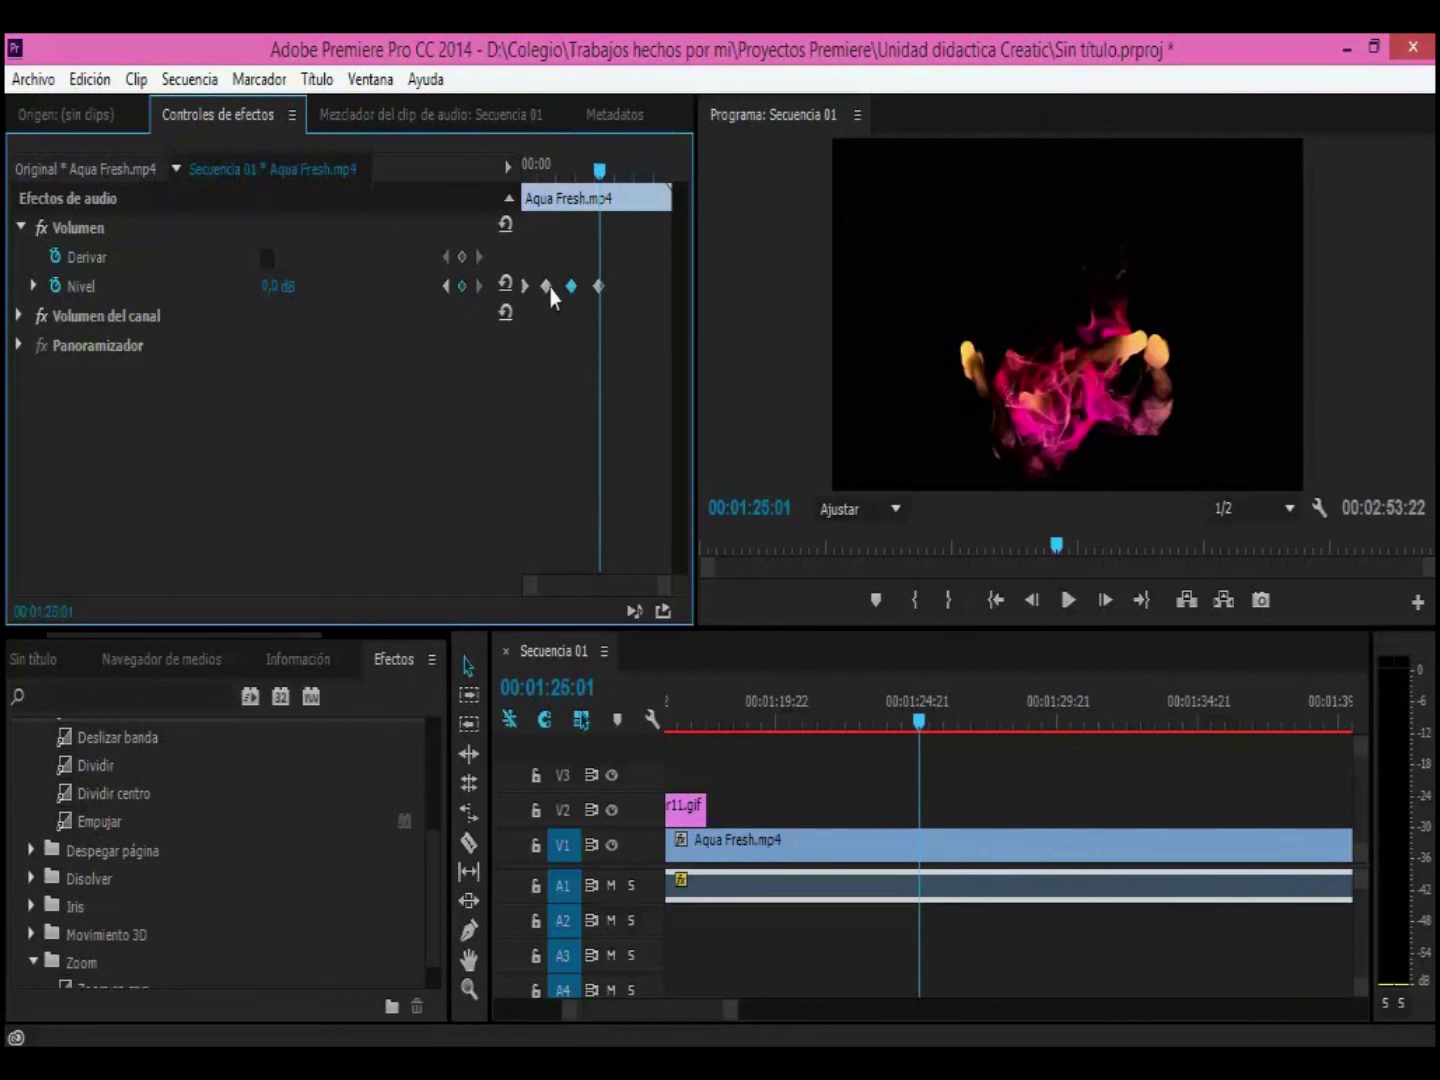
left_click(32, 287)
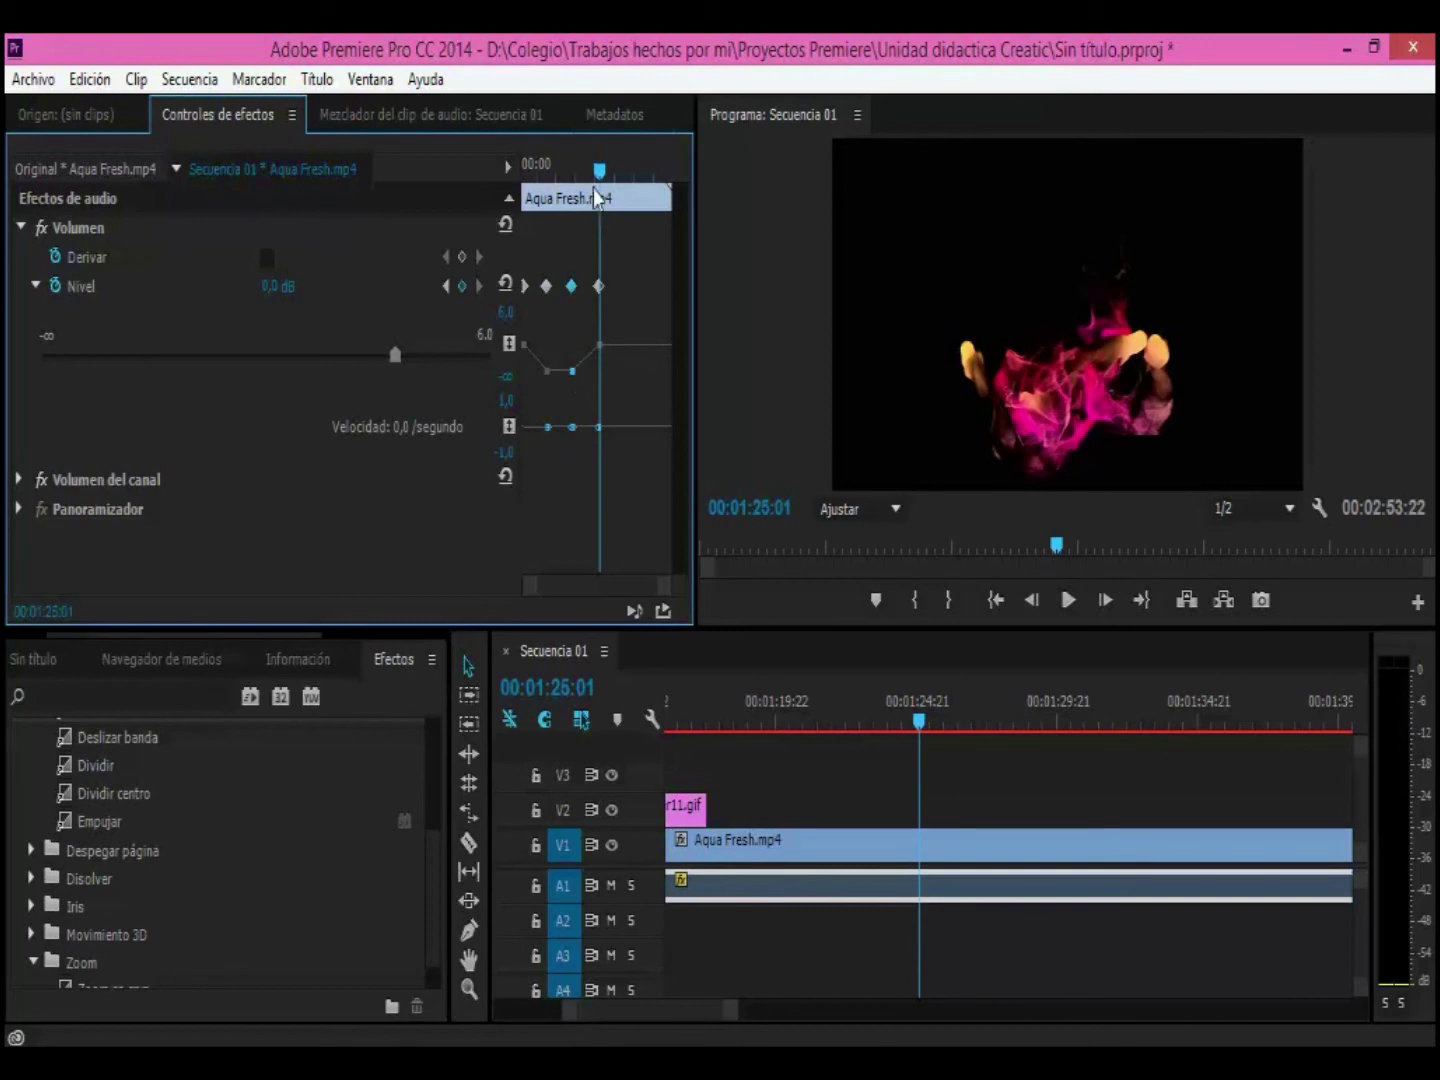
left_click_drag(599, 175, 522, 165)
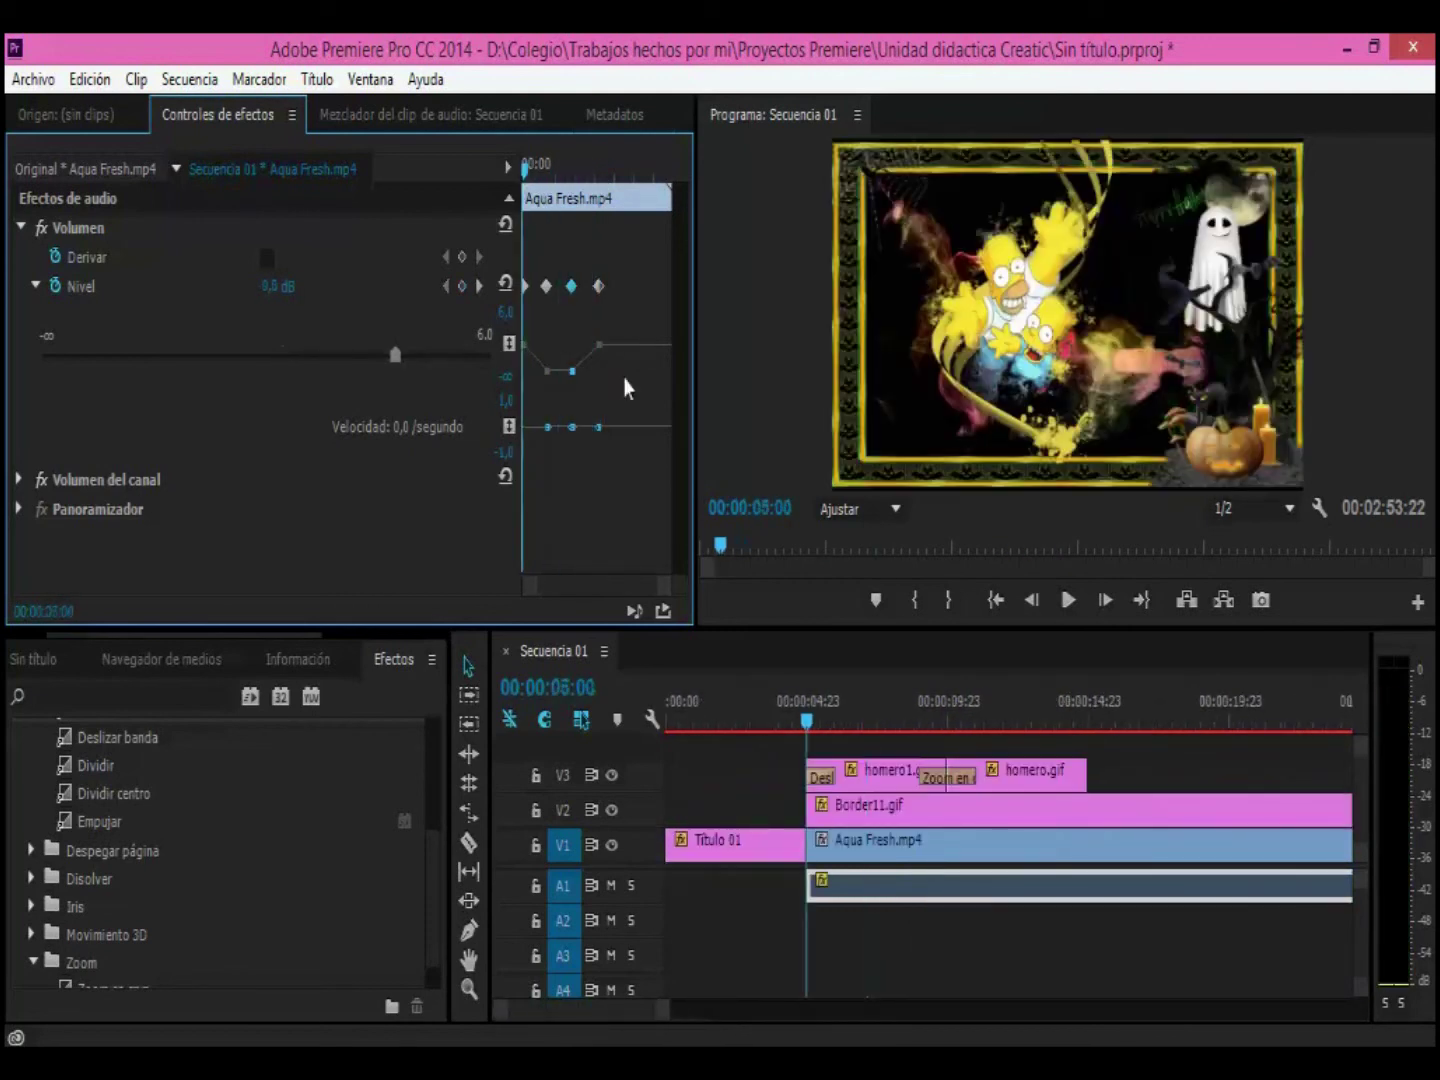
left_click(1068, 607)
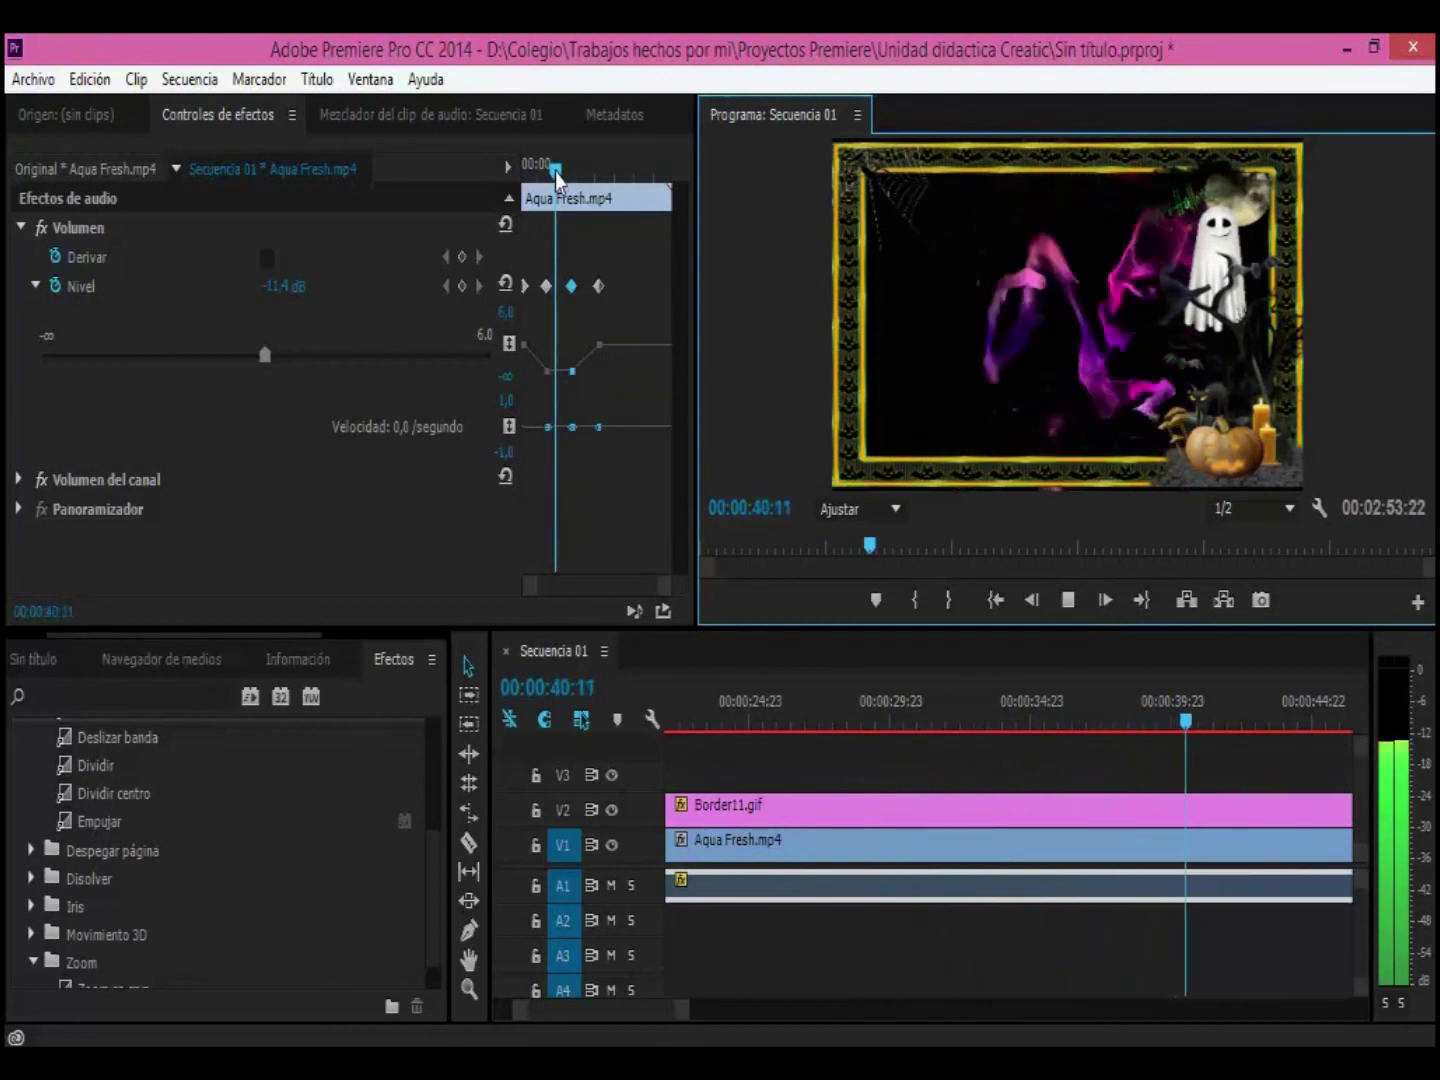
left_click_drag(555, 177, 569, 178)
left_click(1067, 601)
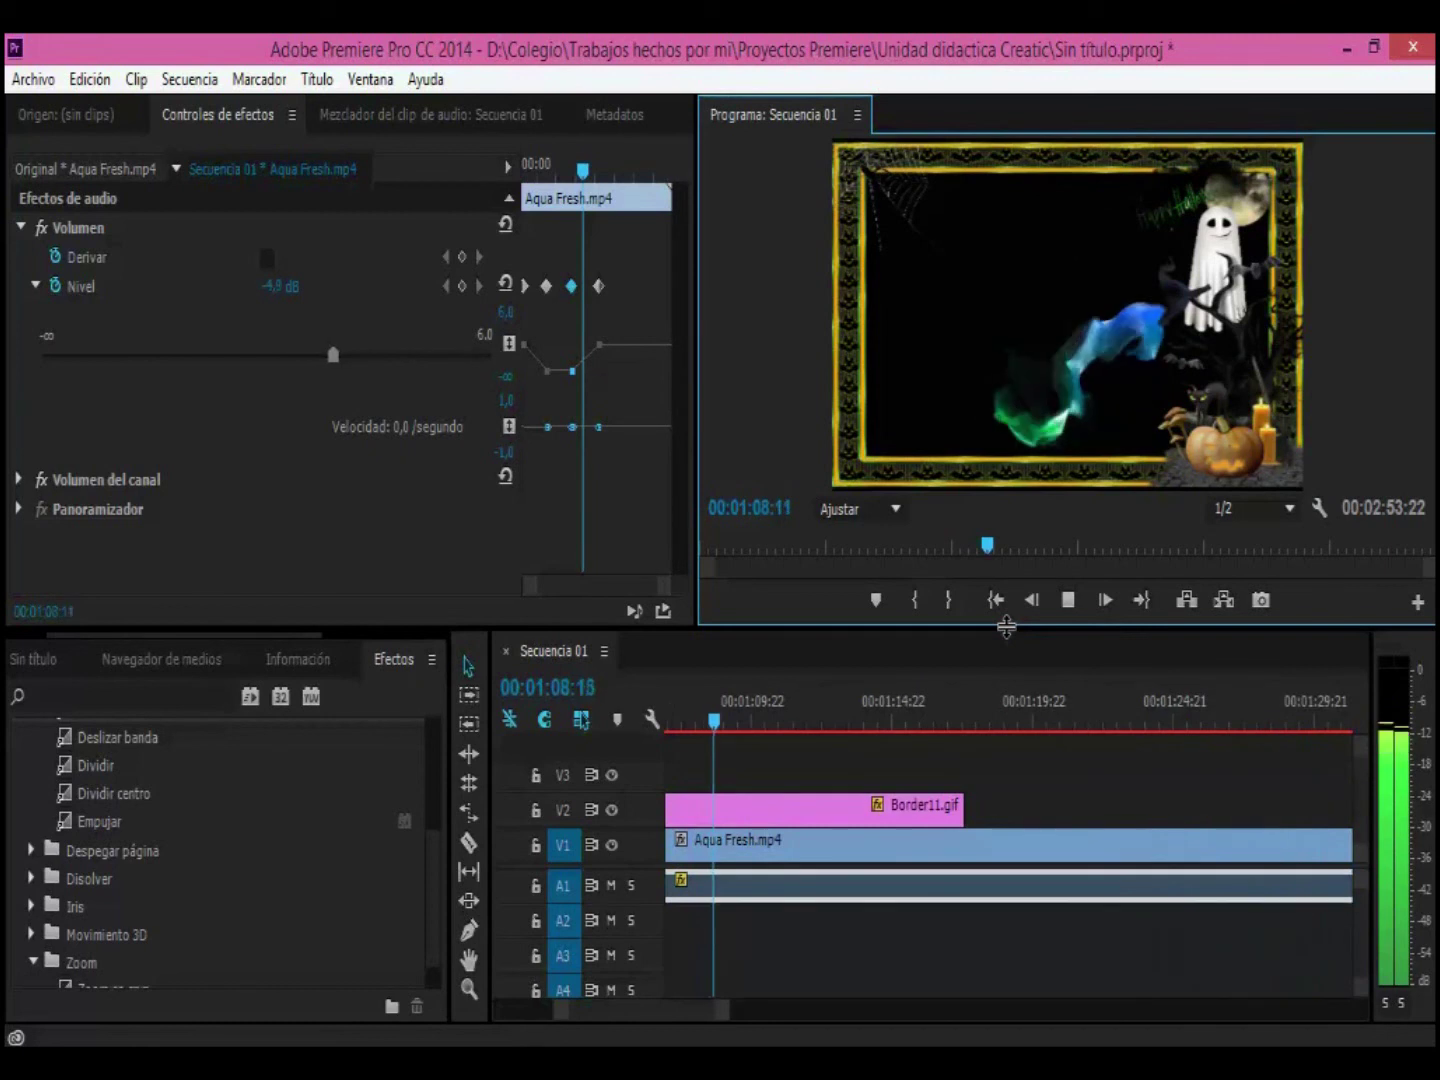
left_click(1068, 599)
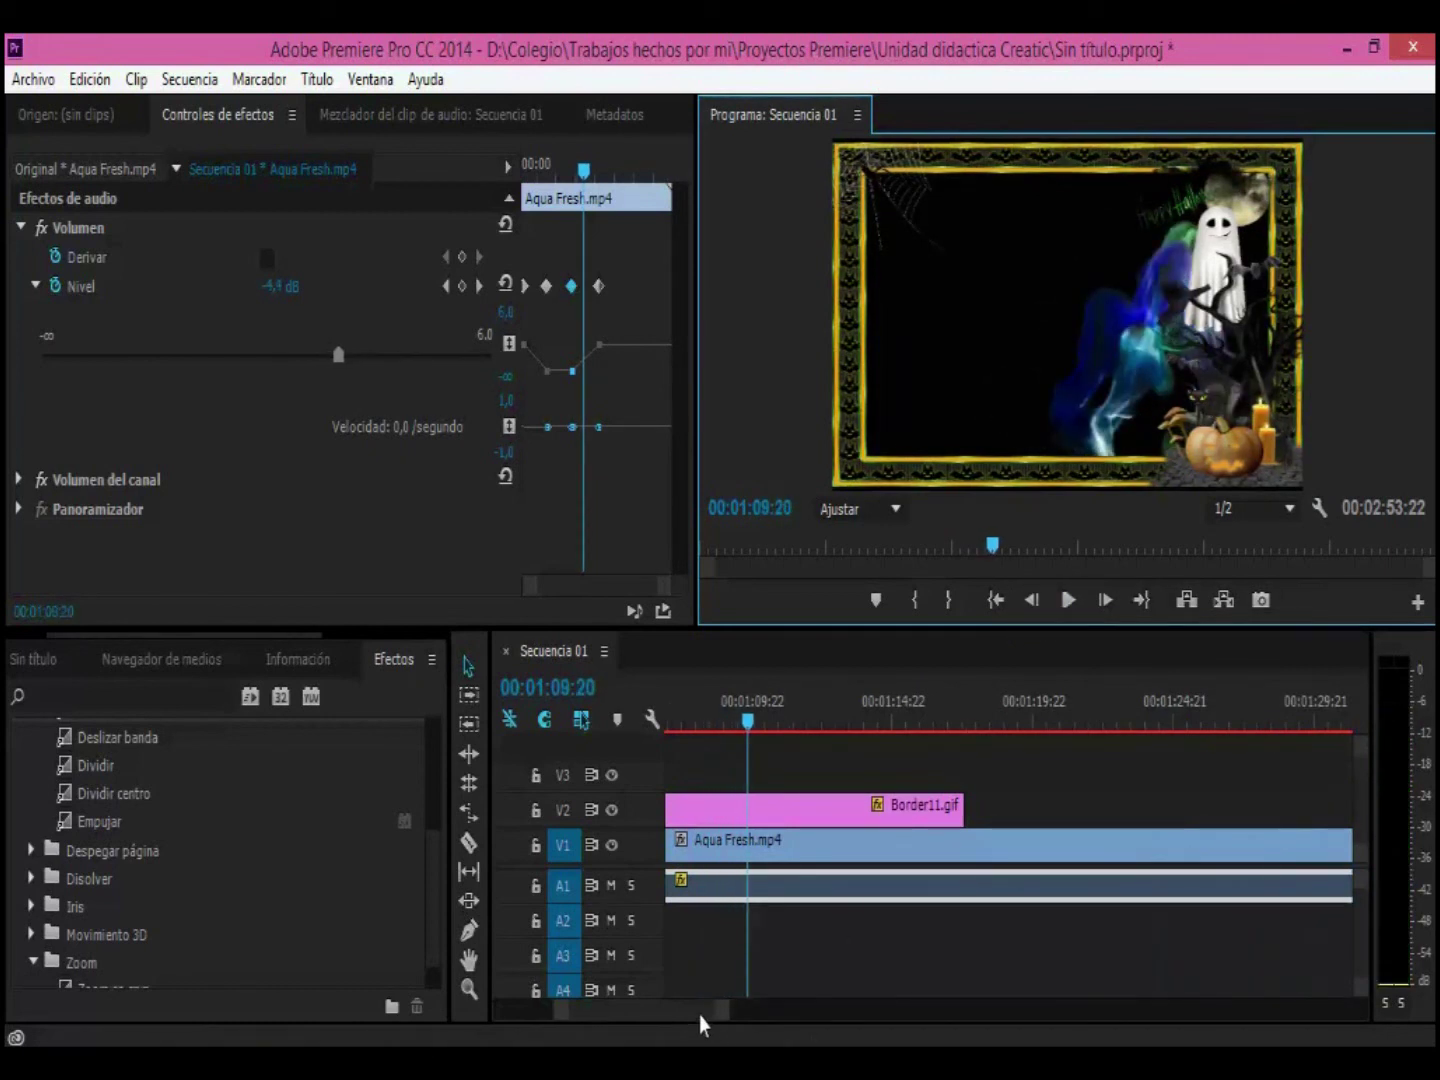
left_click_drag(696, 1010, 643, 1014)
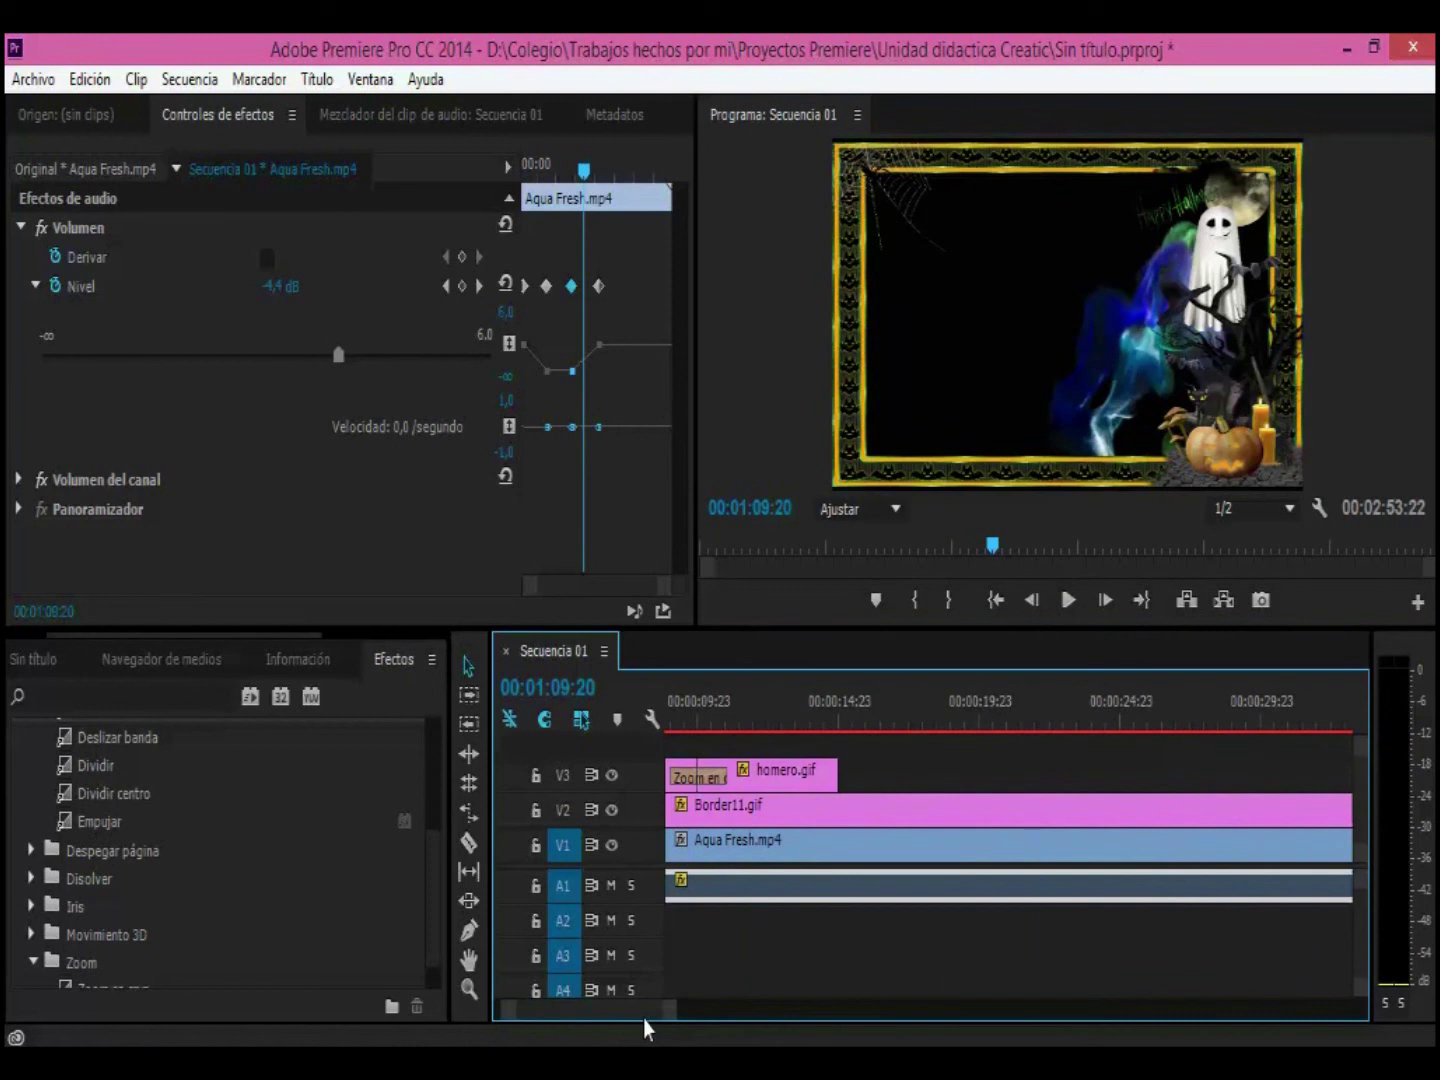
left_click_drag(643, 1019, 644, 1021)
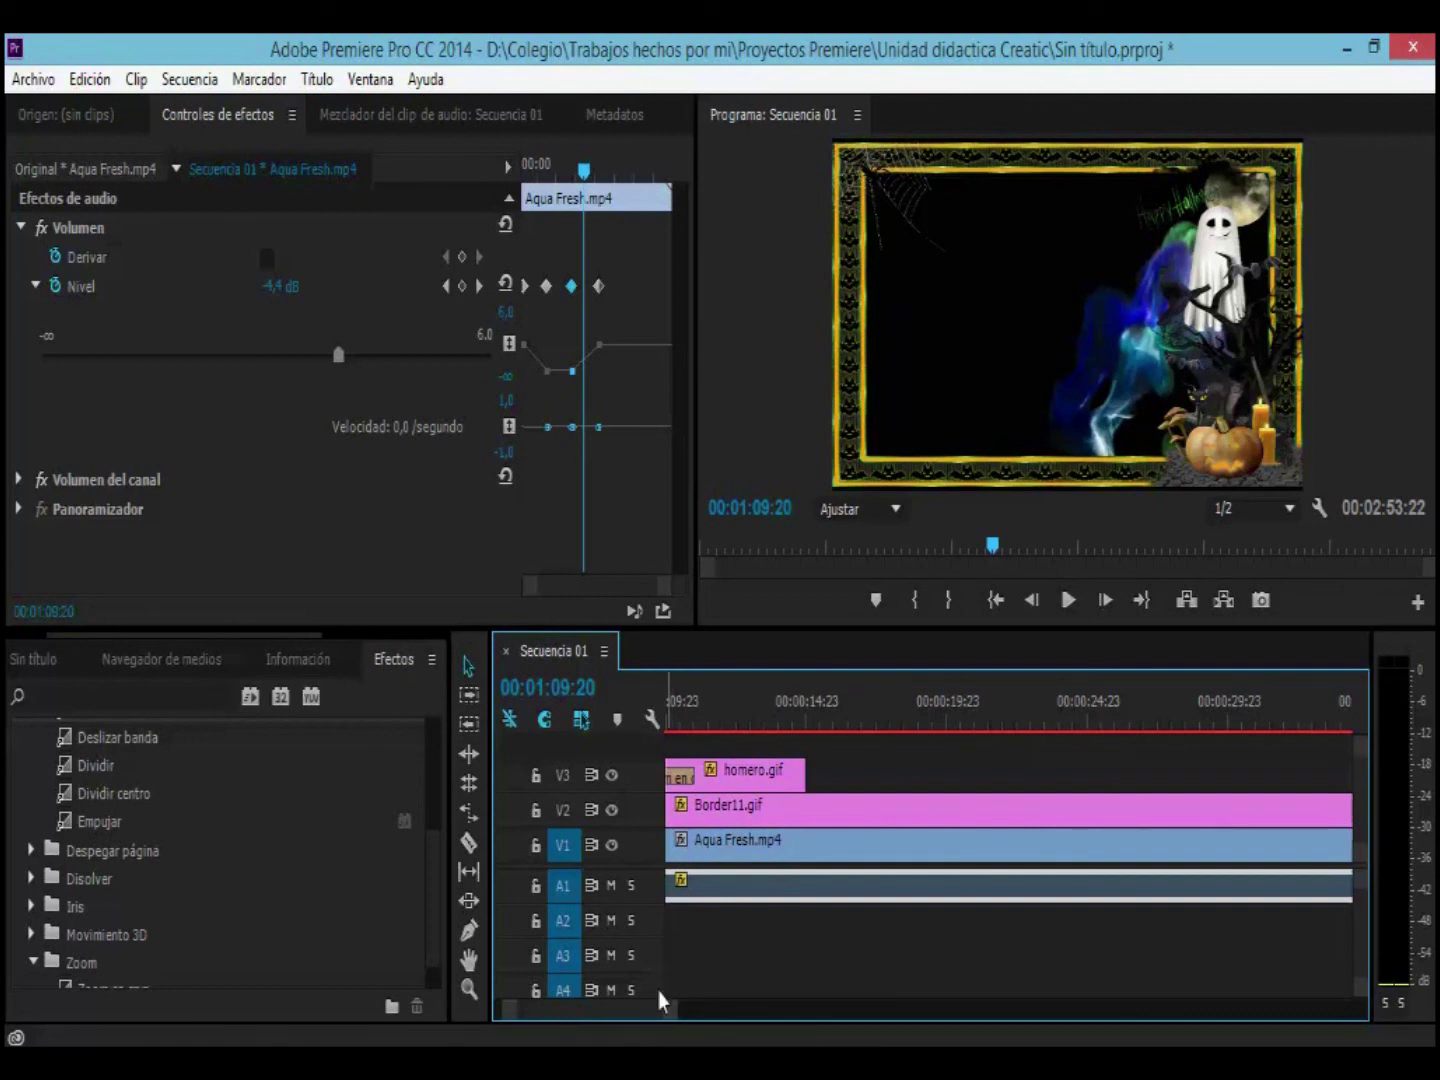
left_click_drag(658, 1003, 635, 1003)
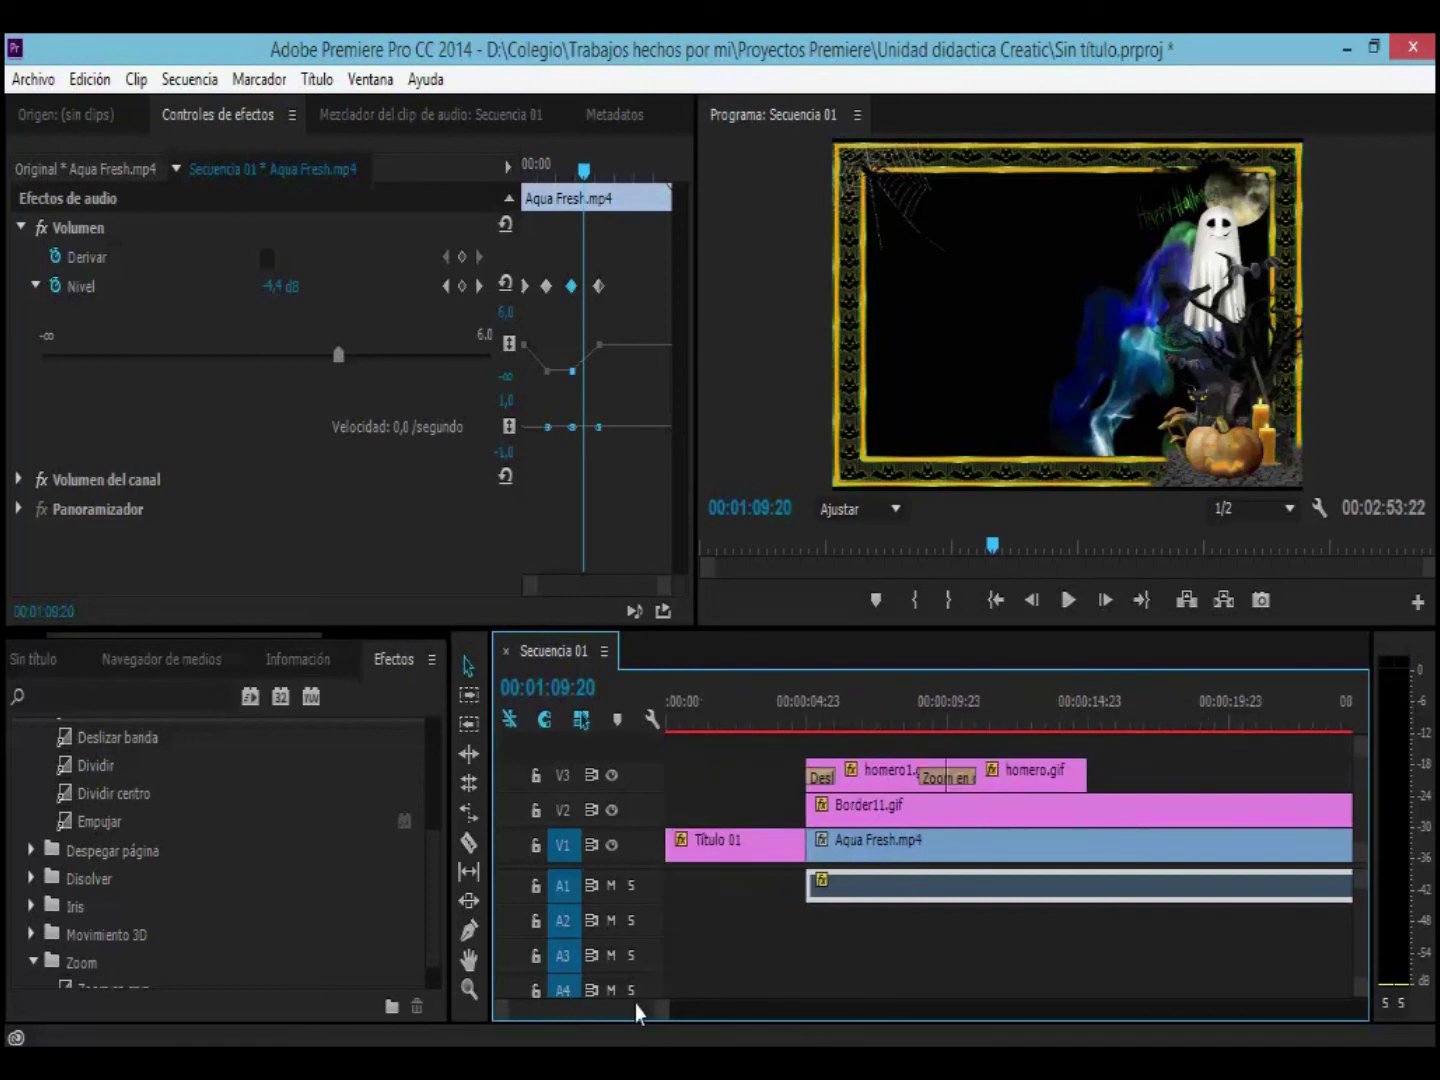
left_click(670, 712)
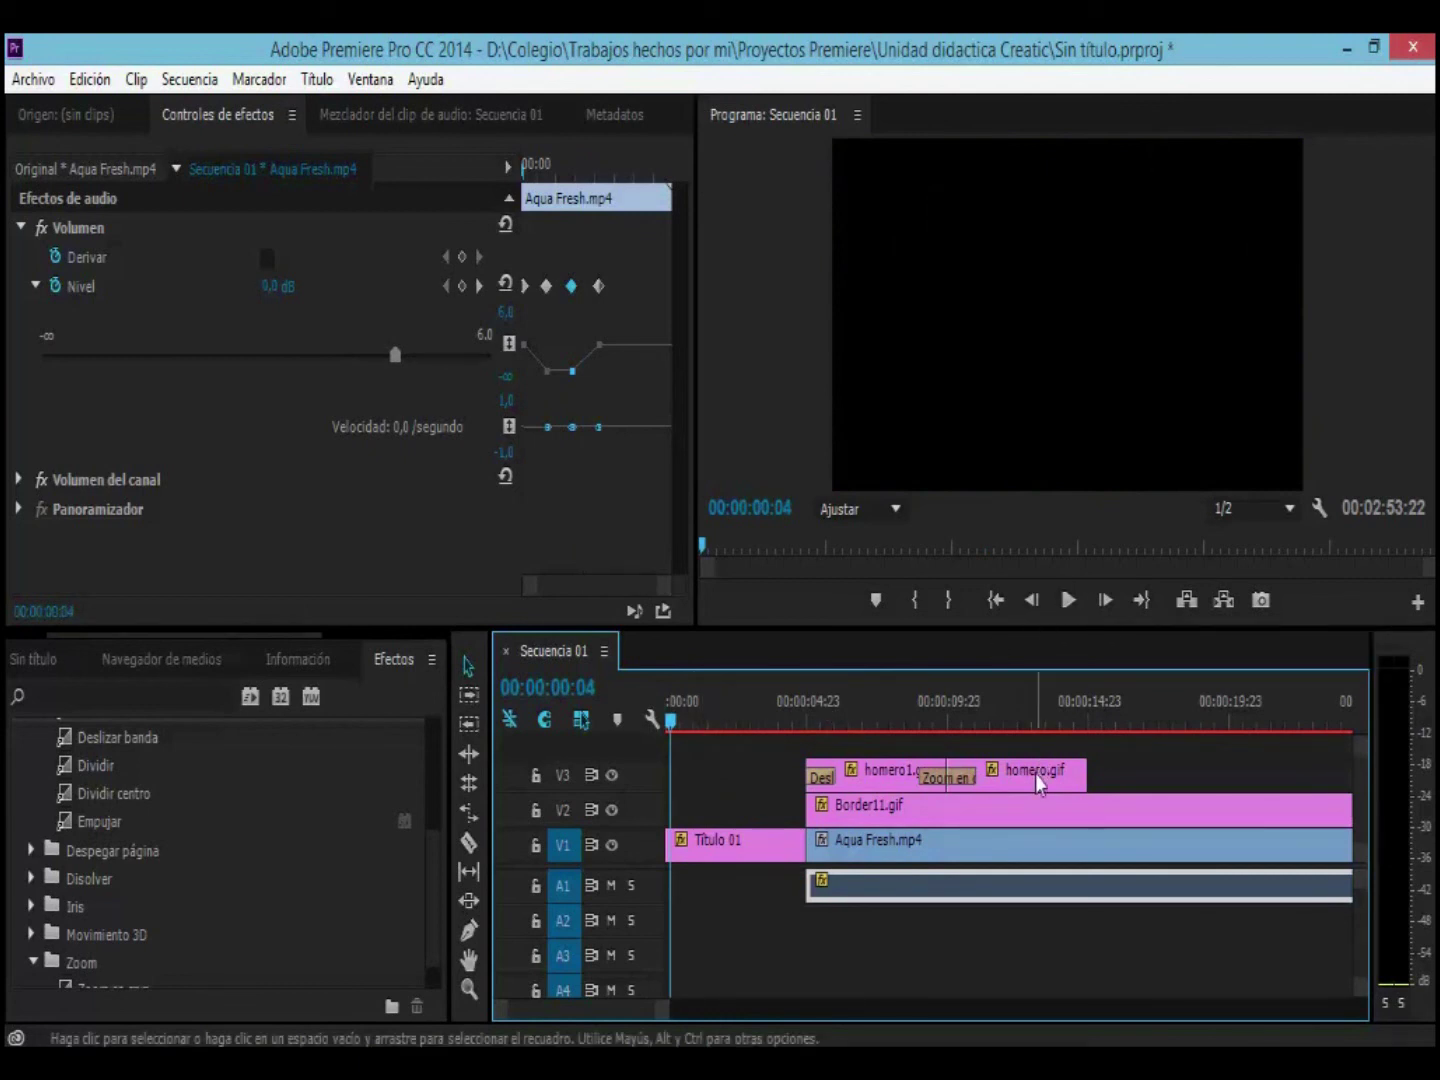
mouse_move(1035, 774)
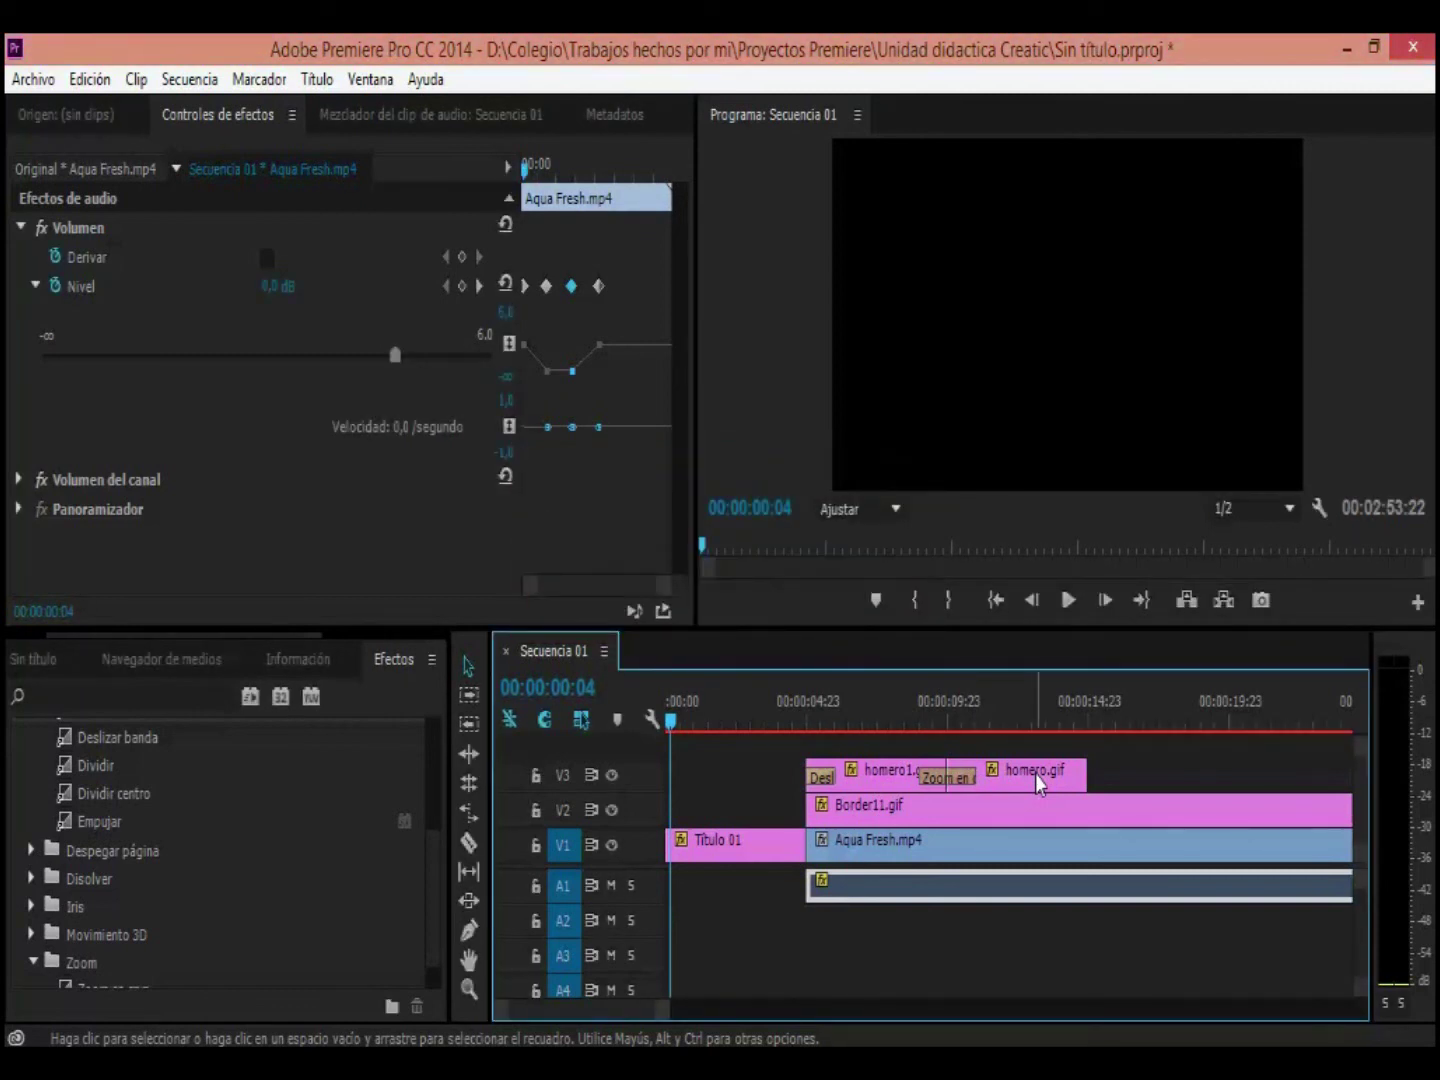
left_click(1066, 609)
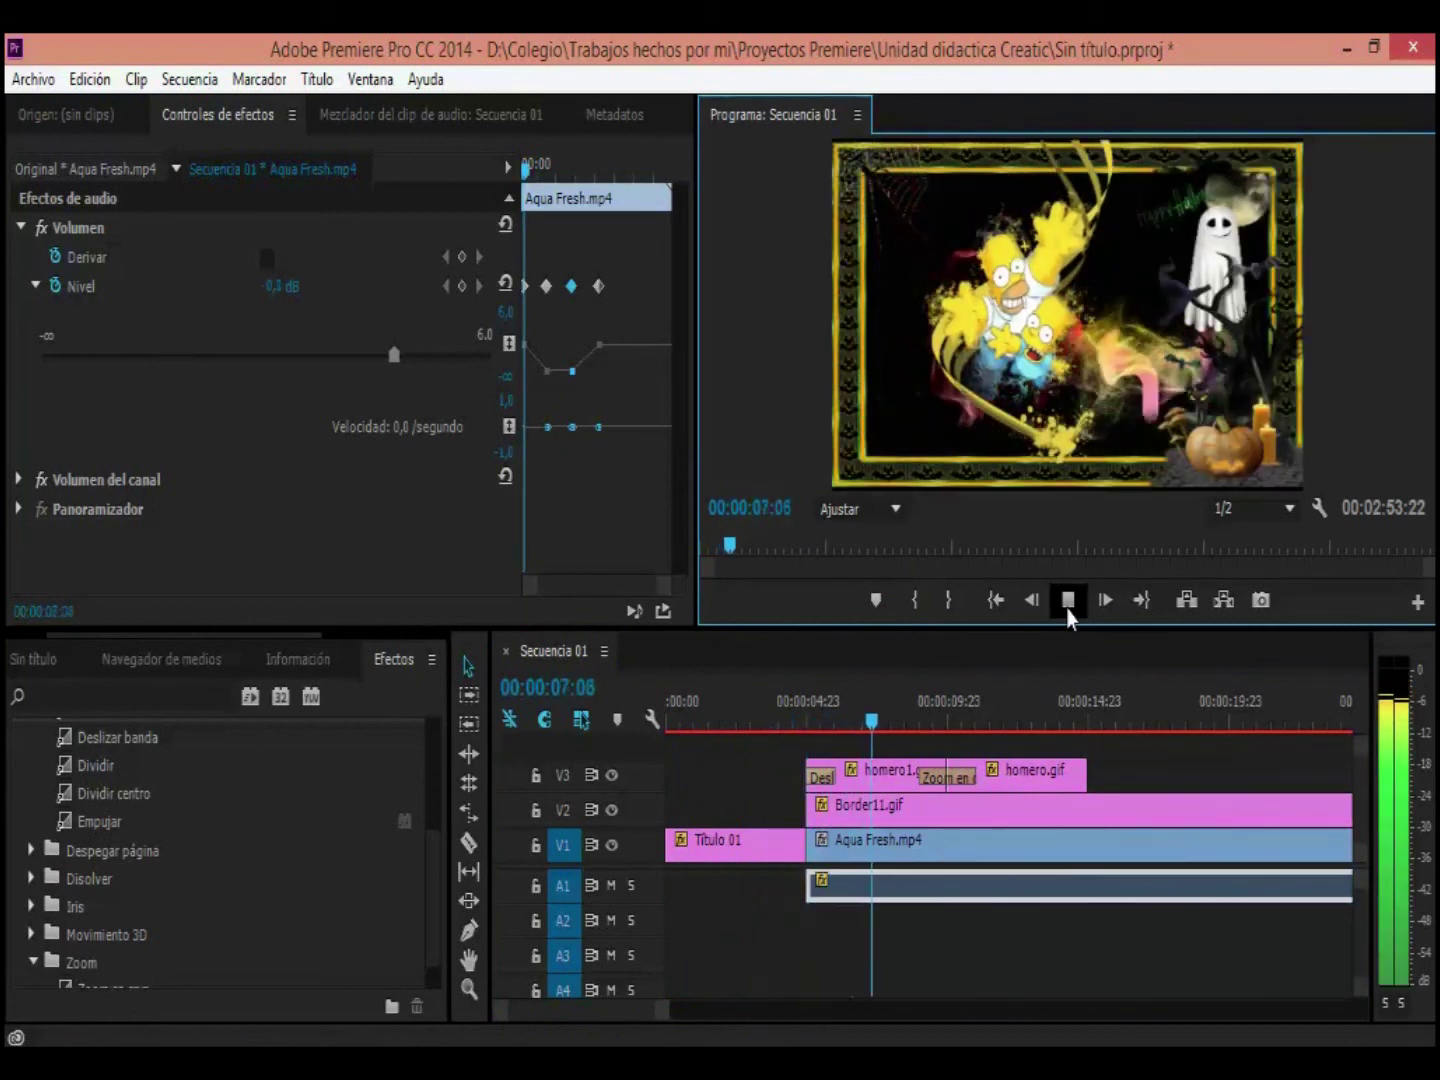
left_click(1067, 608)
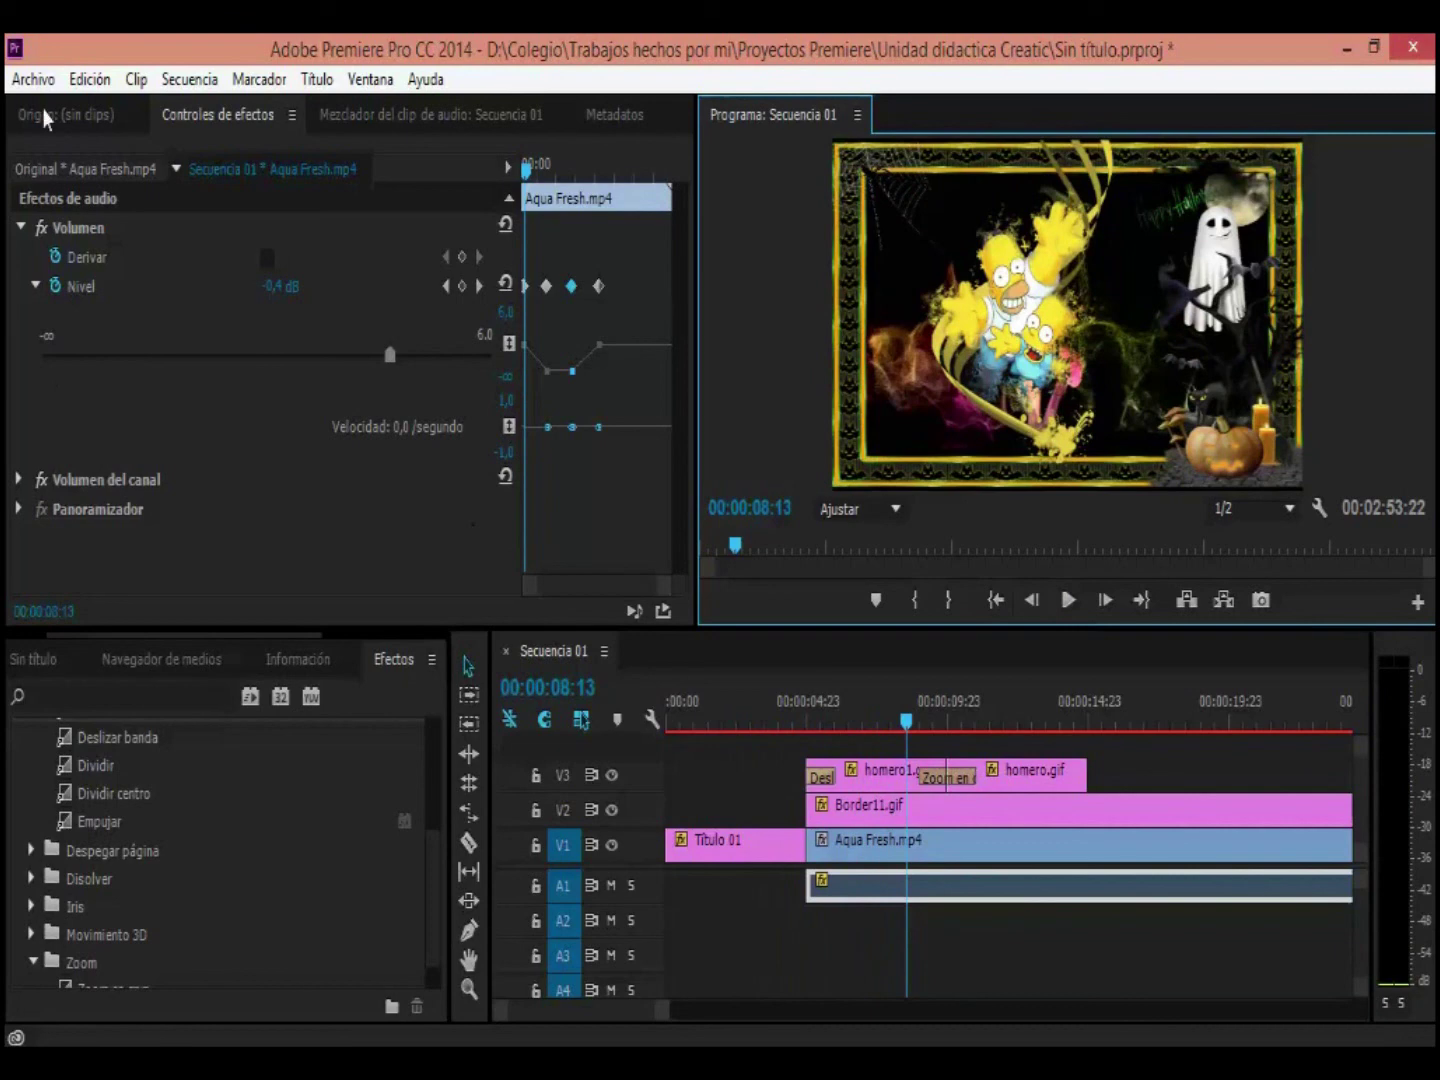
left_click(35, 80)
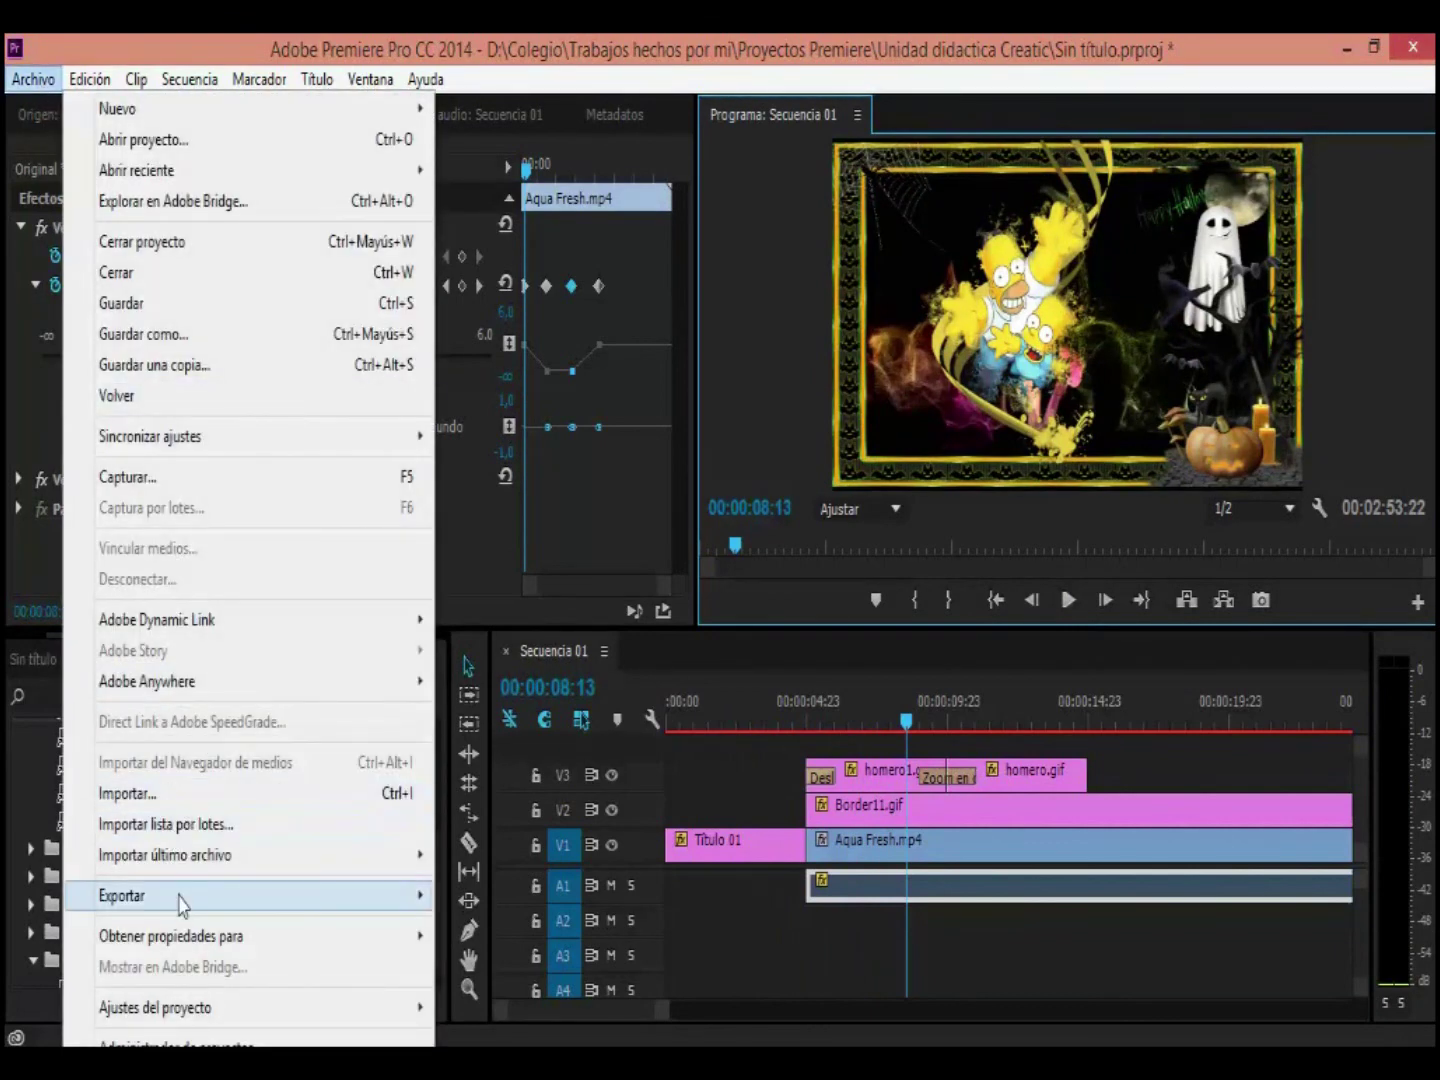
Step: Open Export Settings for Secuencia 01 as H.264, preview around 00:00:19:22, and list the formats
mouse_move(257, 894)
left_click(566, 560)
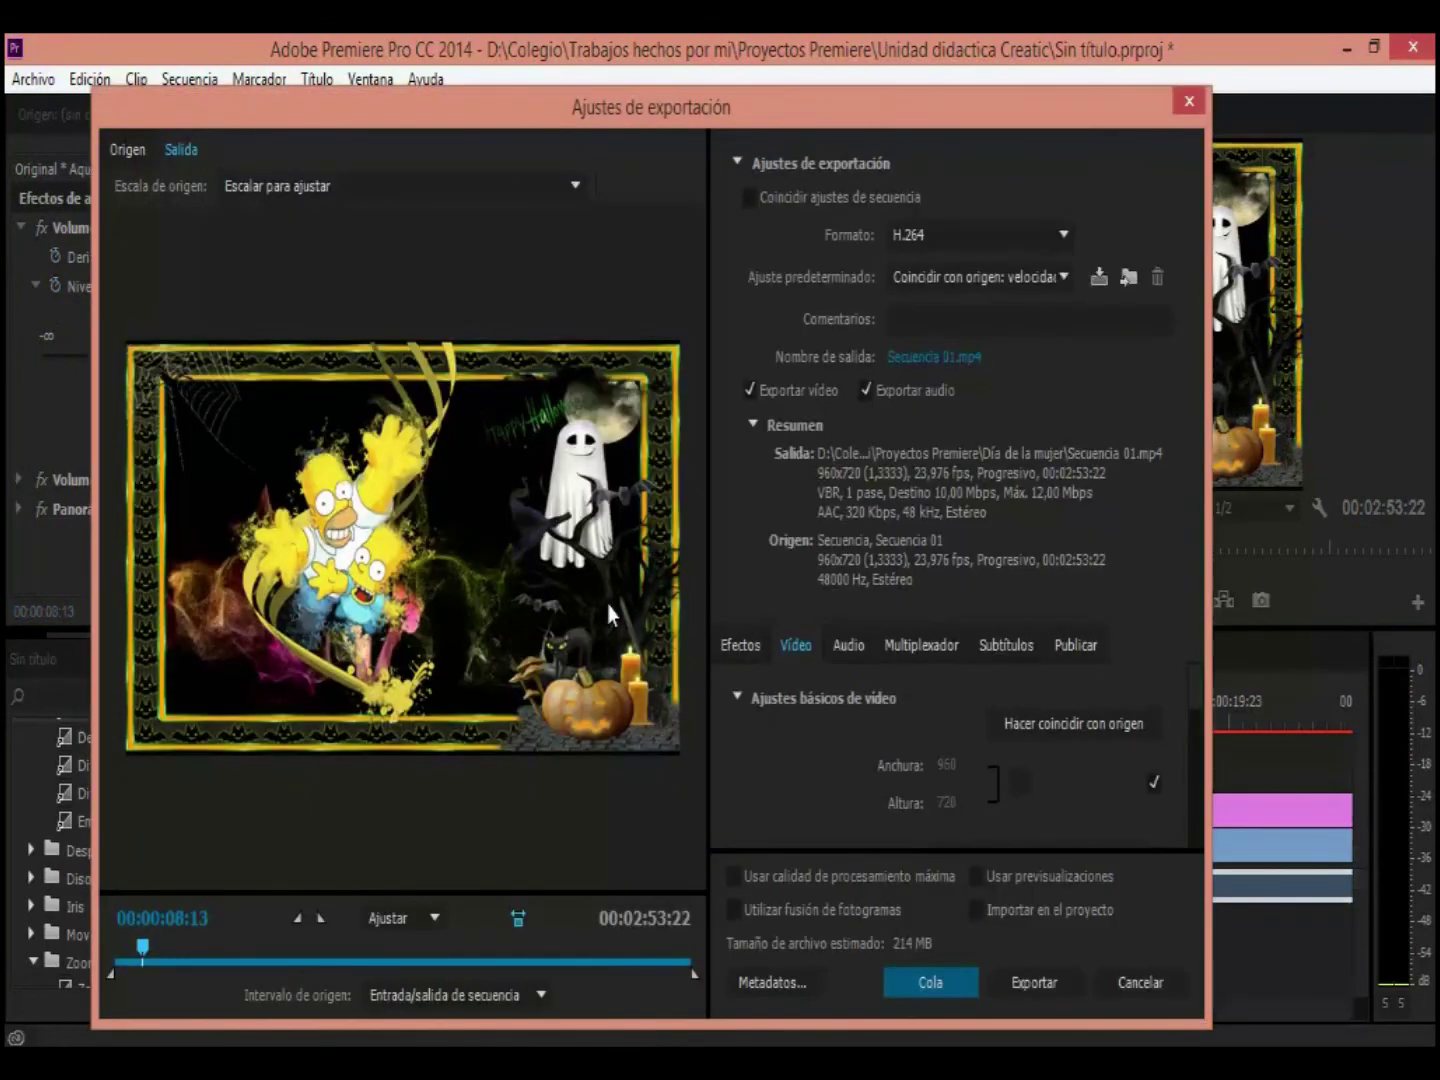
left_click_drag(143, 947, 227, 955)
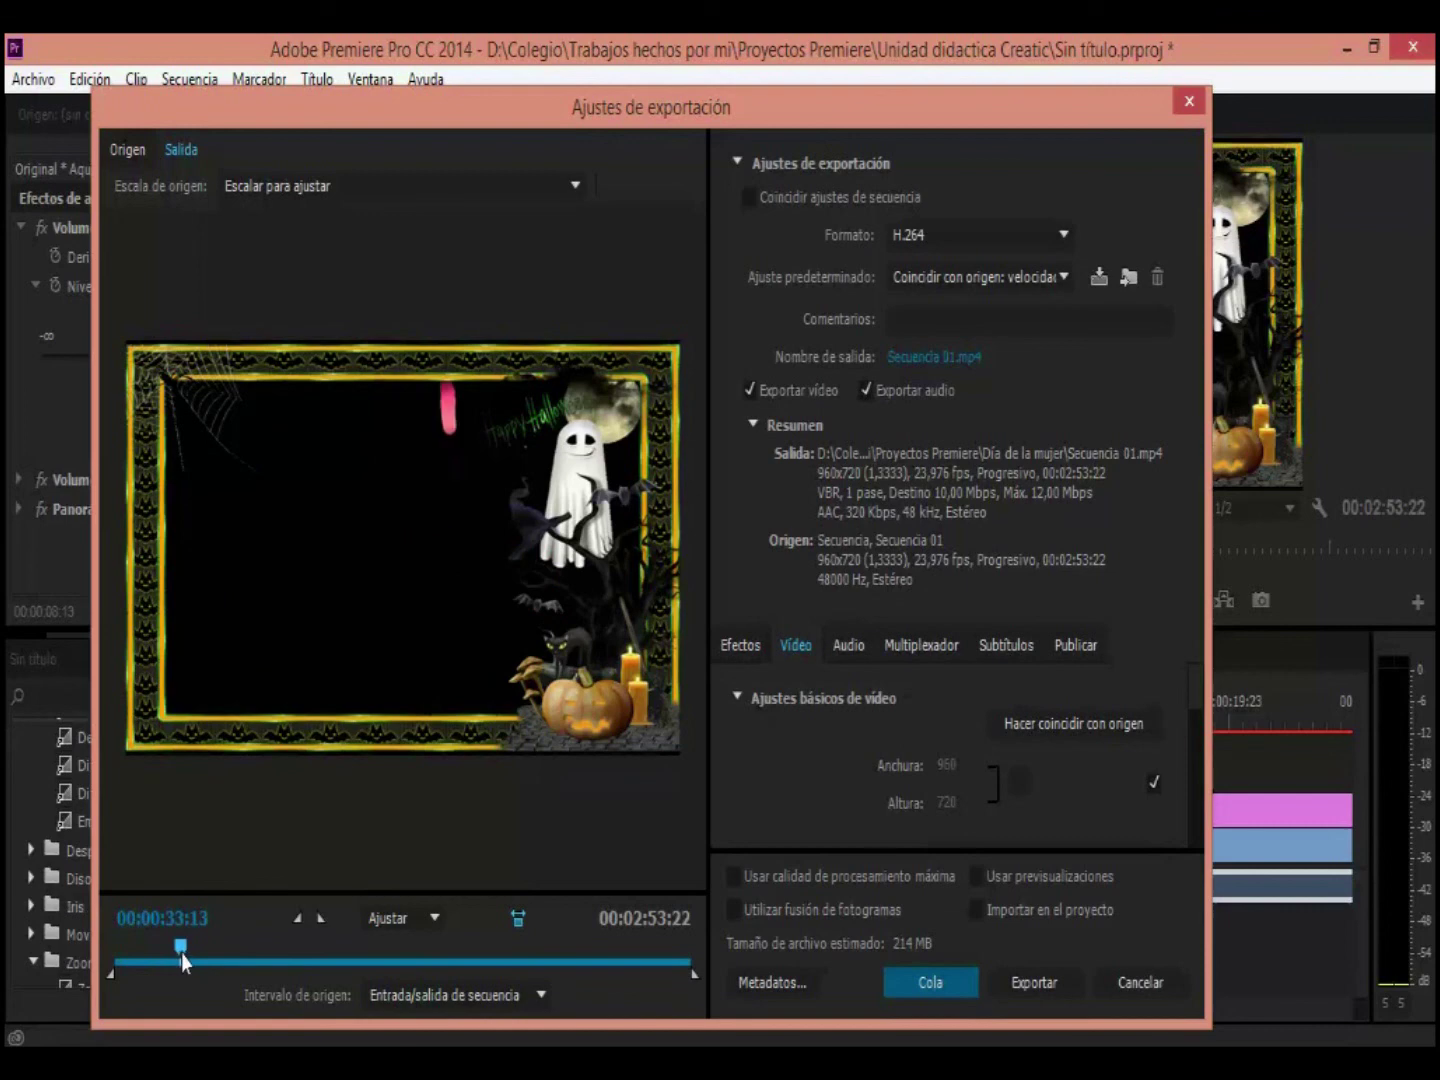
left_click_drag(227, 955, 180, 948)
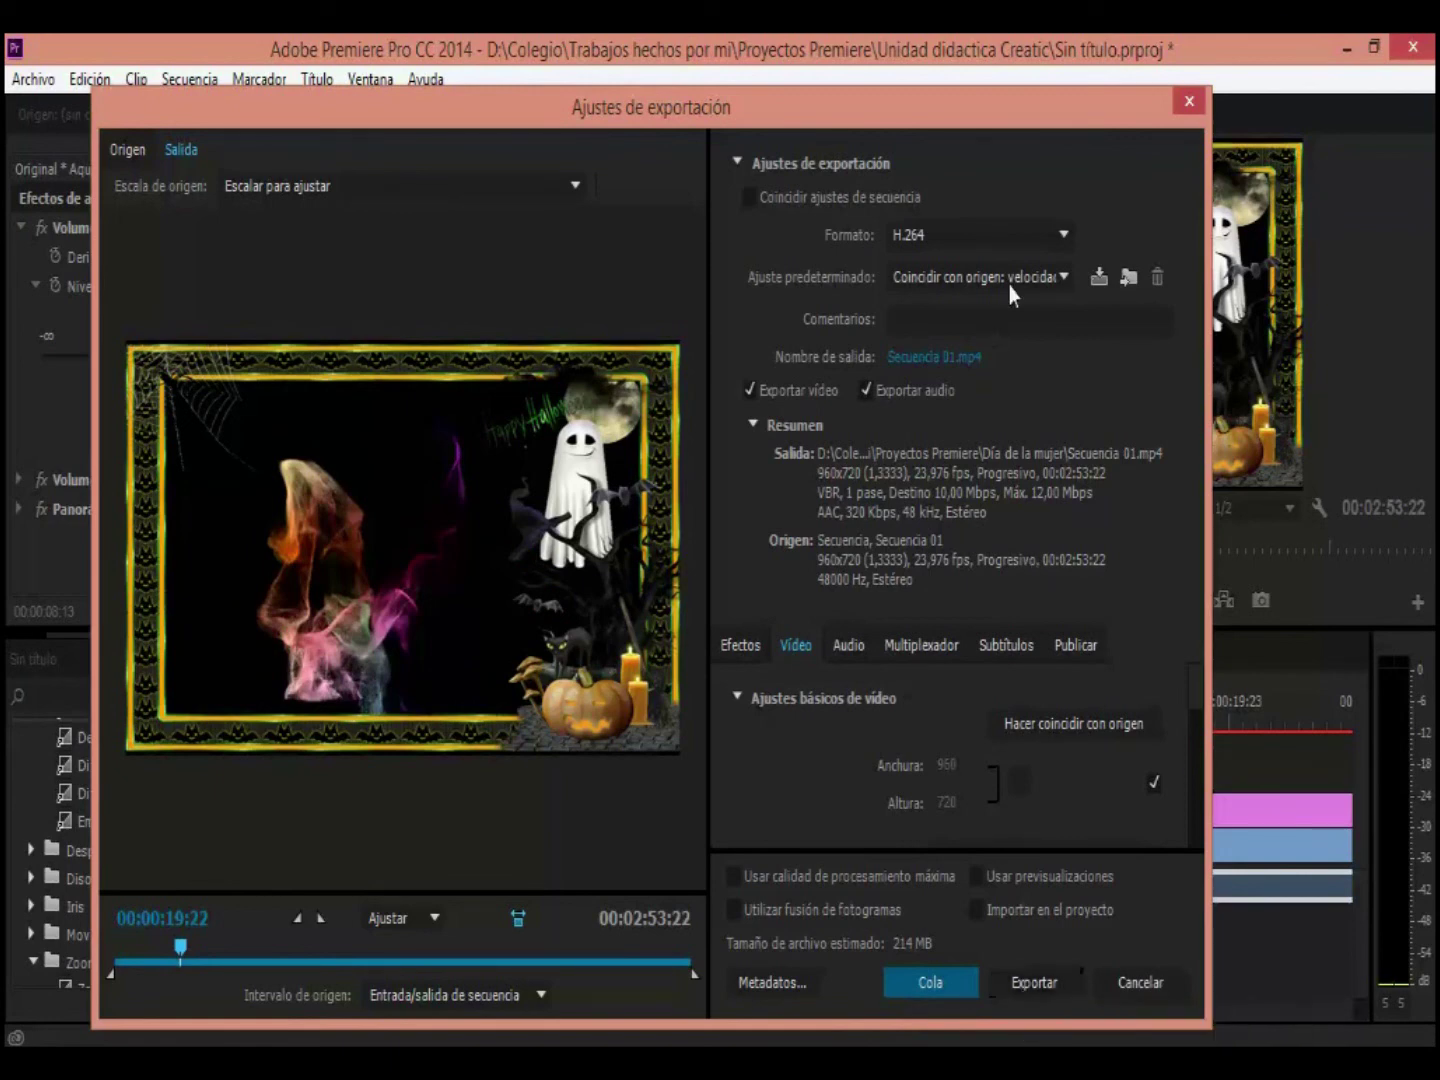
left_click(1060, 241)
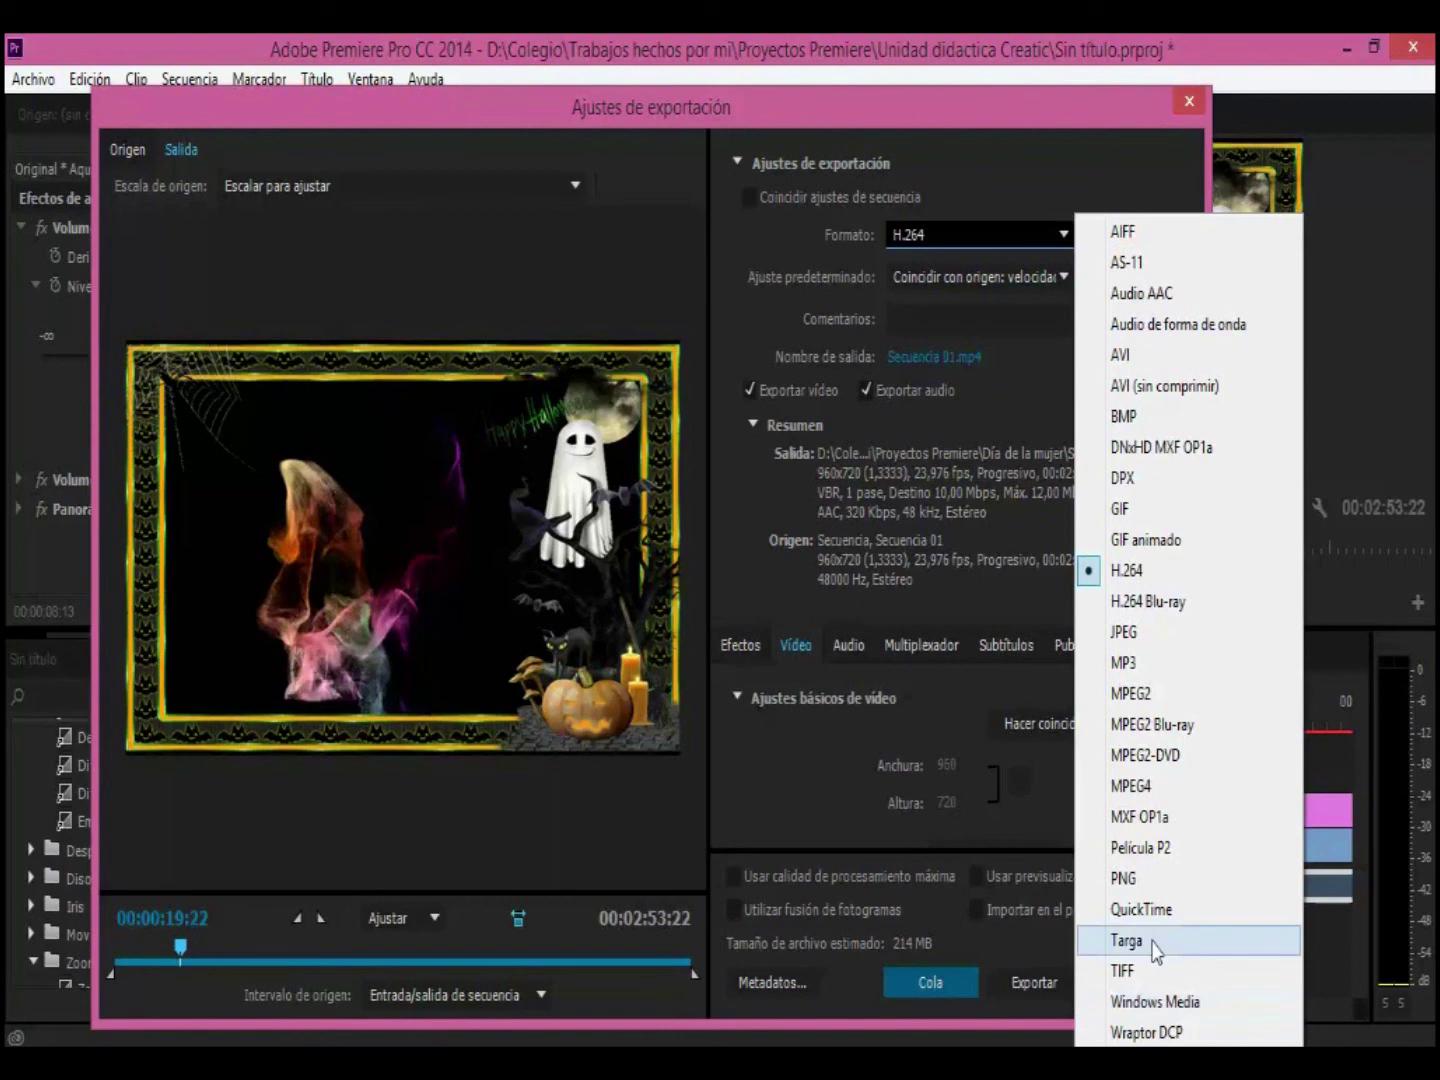
Step: Keep H.264 and drag the Vídeo tab's Velocidad de destino bitrate down to 7,99 Mbps
left_click(791, 768)
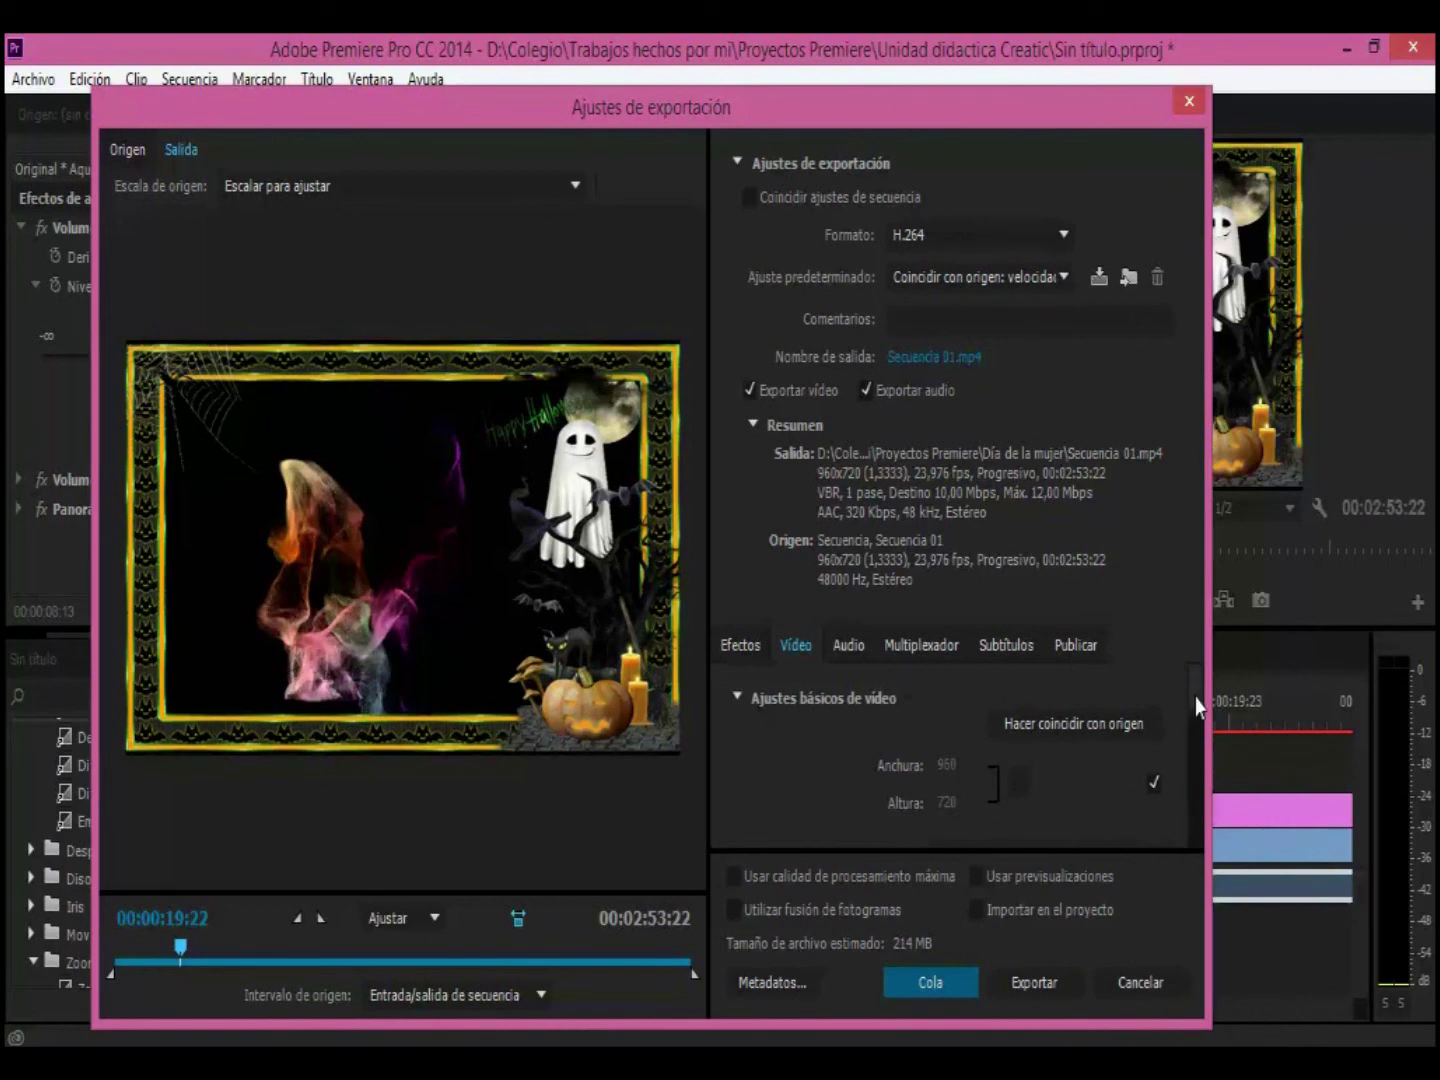
left_click_drag(1195, 698, 1204, 834)
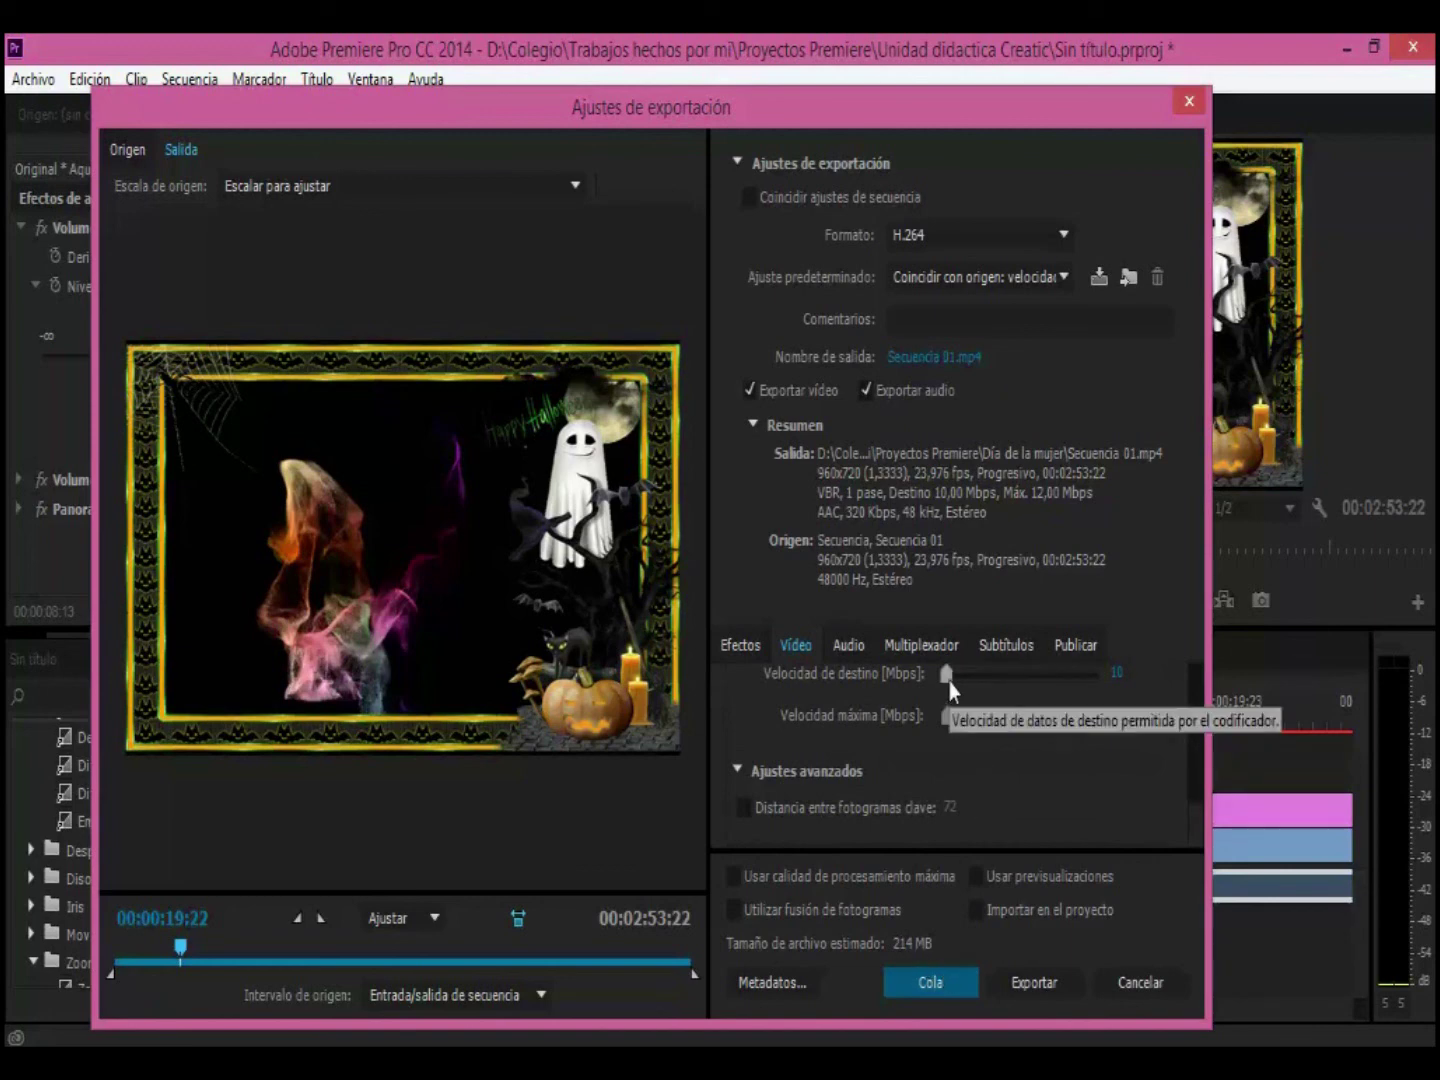
left_click_drag(949, 680, 977, 681)
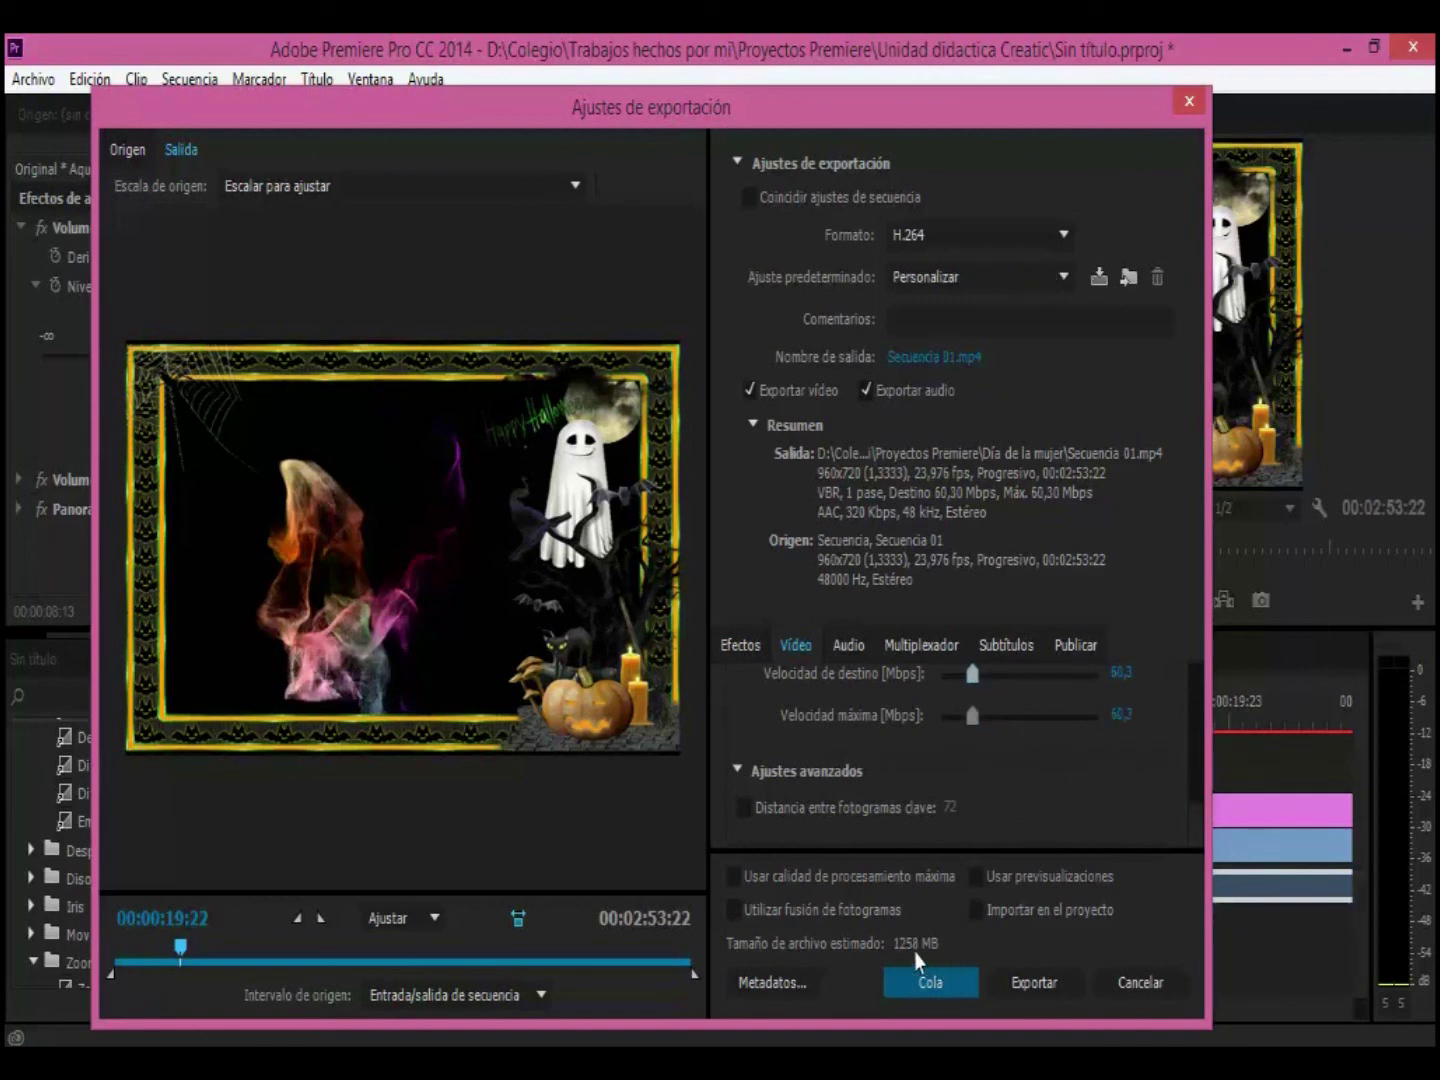
left_click_drag(972, 676, 954, 676)
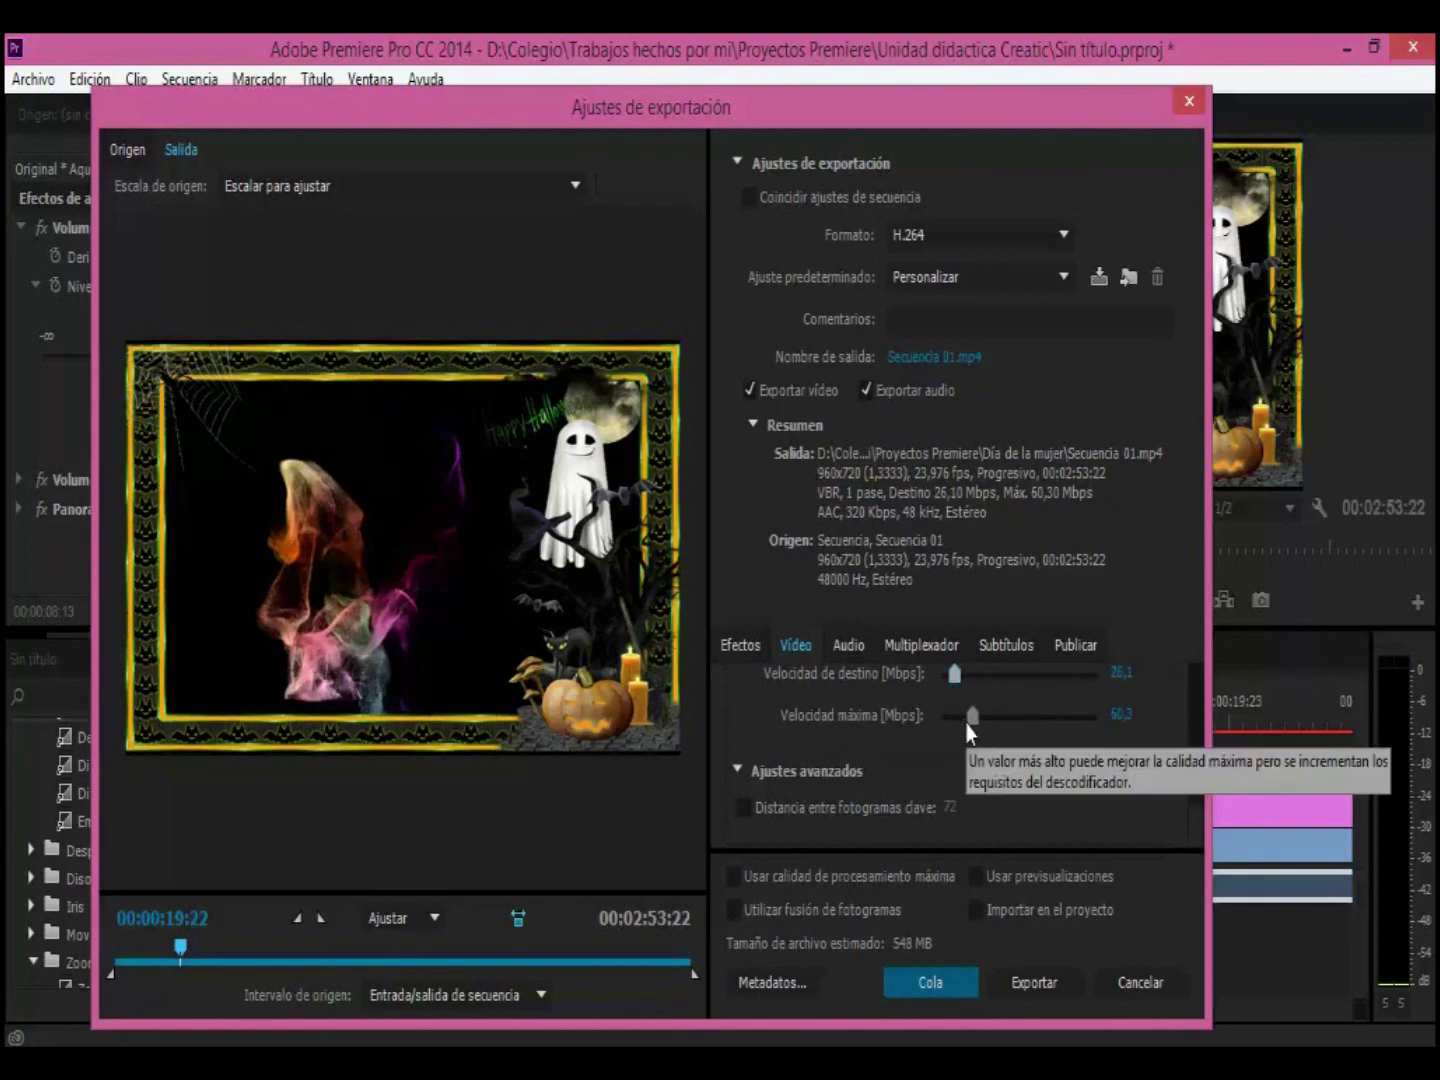
left_click_drag(958, 680, 950, 680)
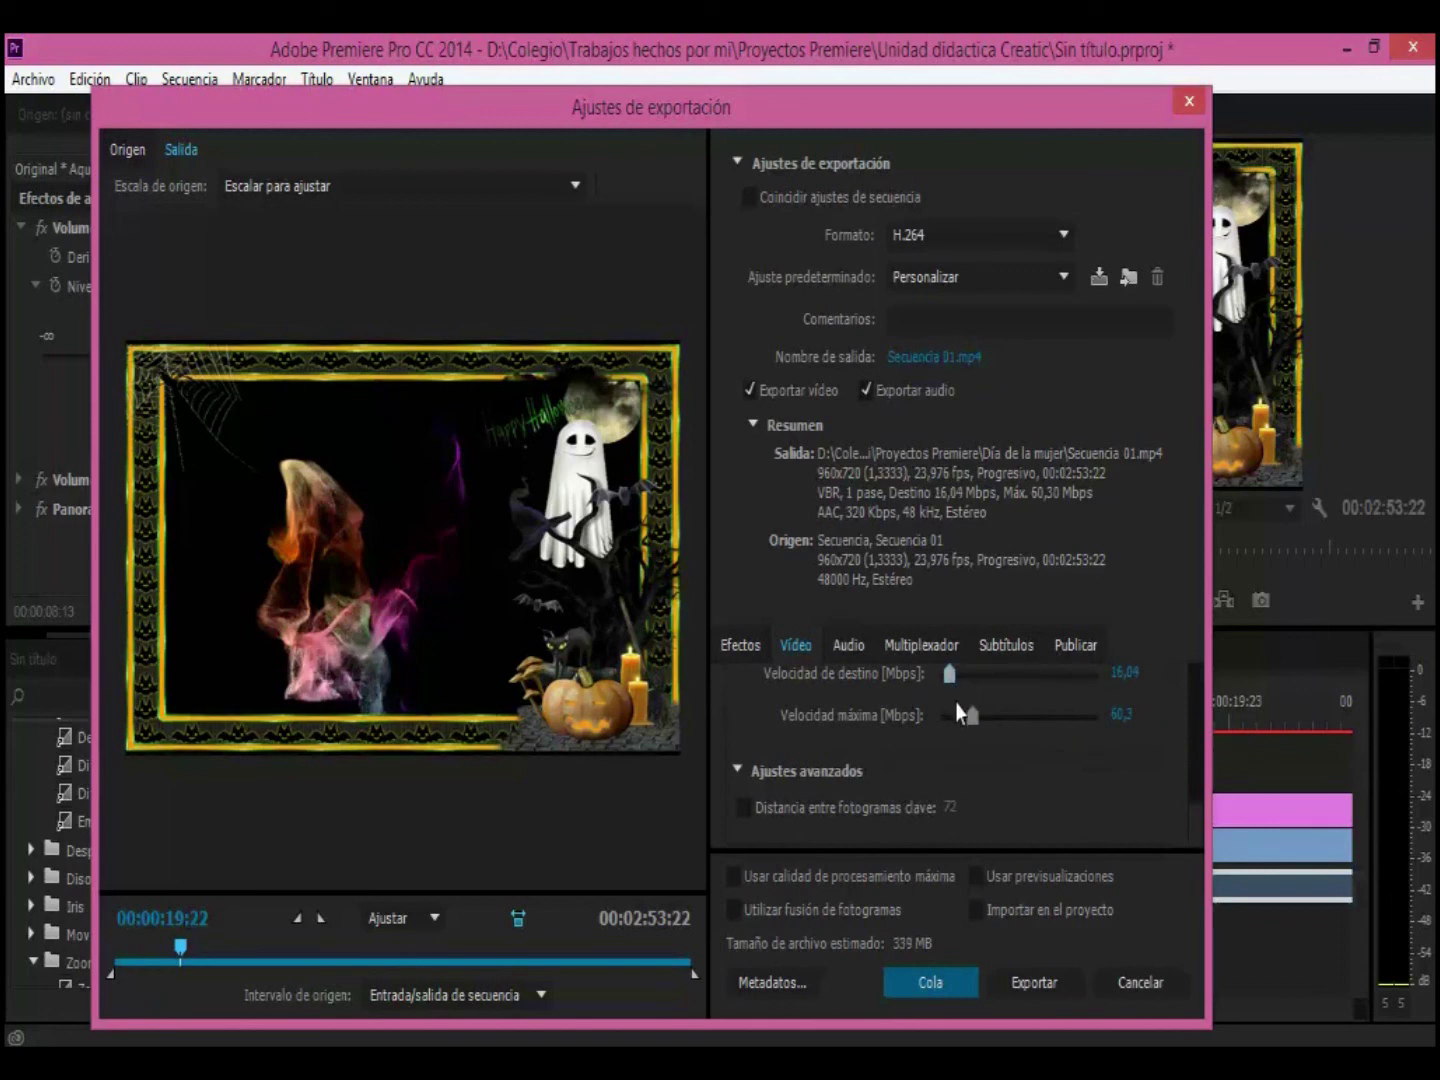
left_click_drag(949, 676, 945, 677)
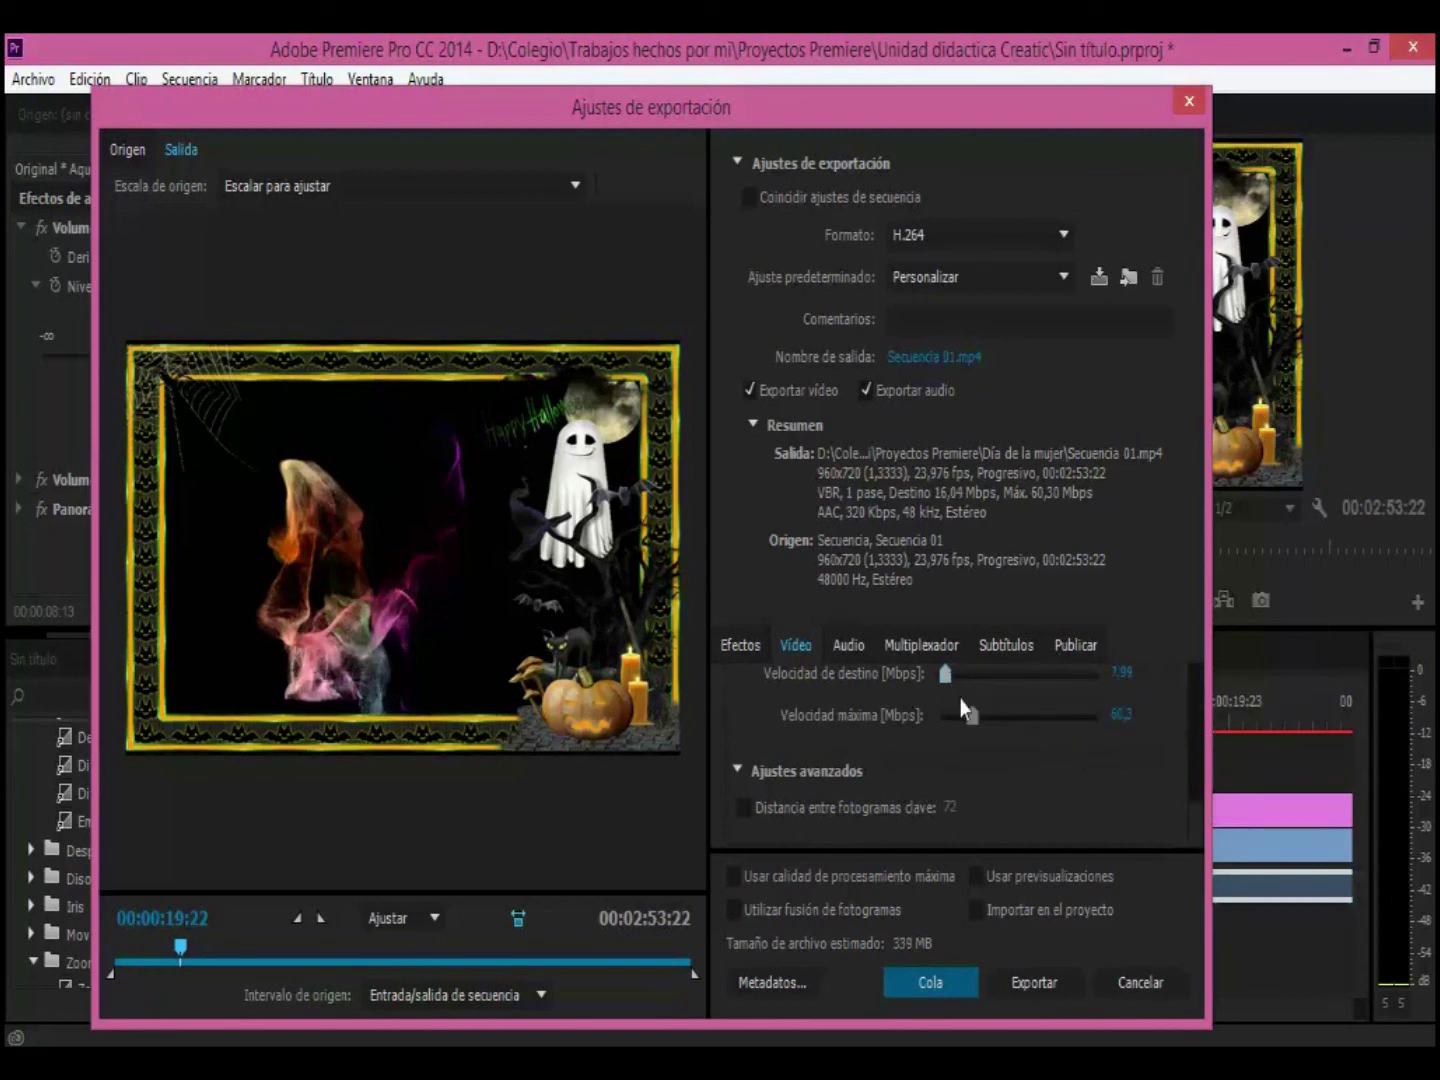